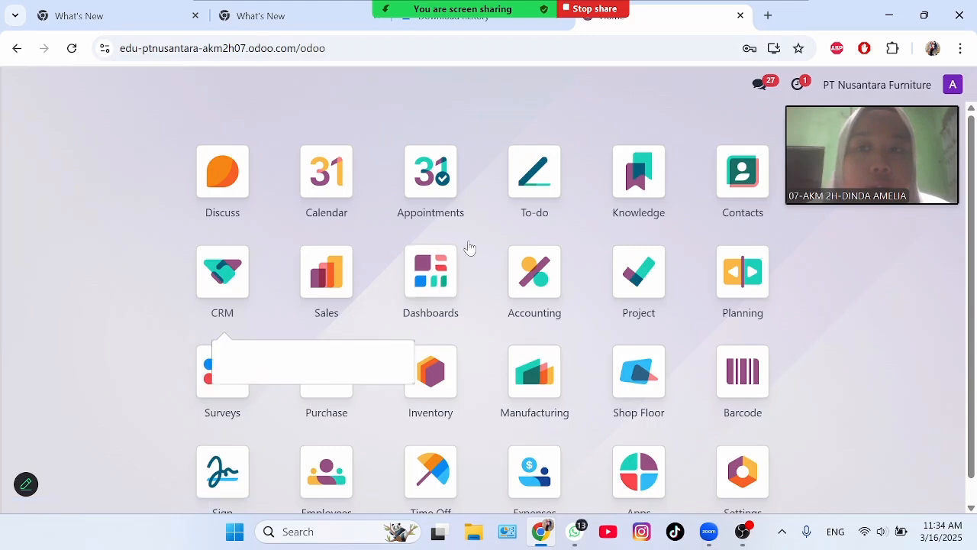
Start a new product in the Inventory product list and name it "Set Bangku Sekolah"
click(445, 380)
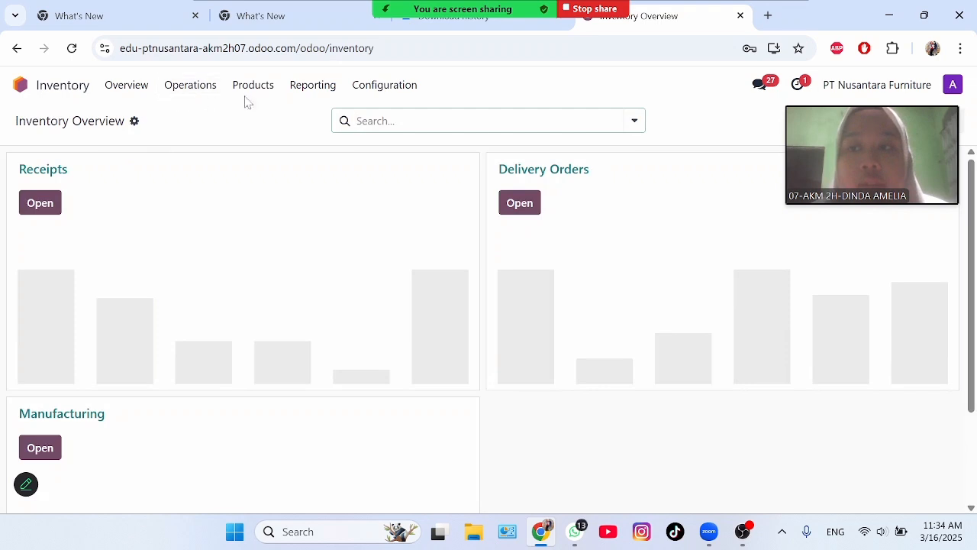
click(273, 90)
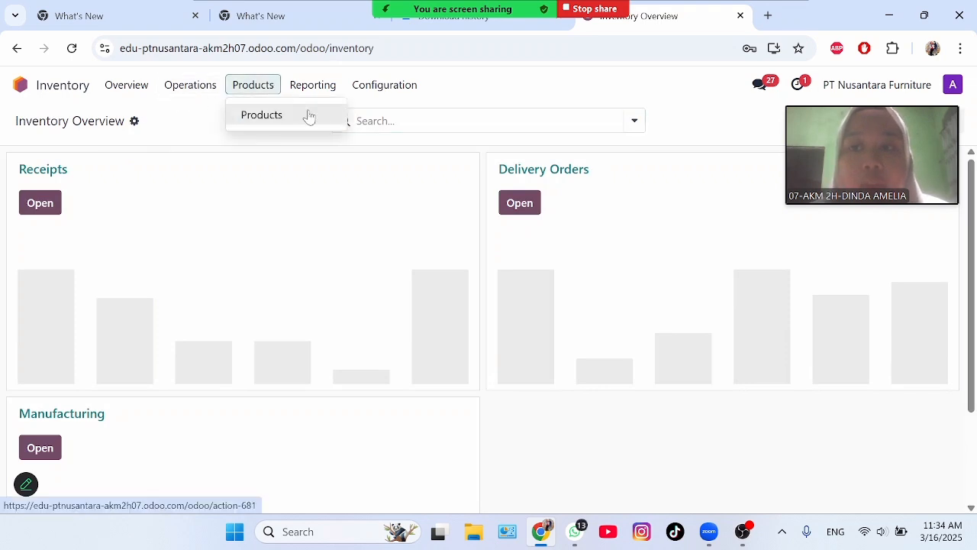
click(262, 115)
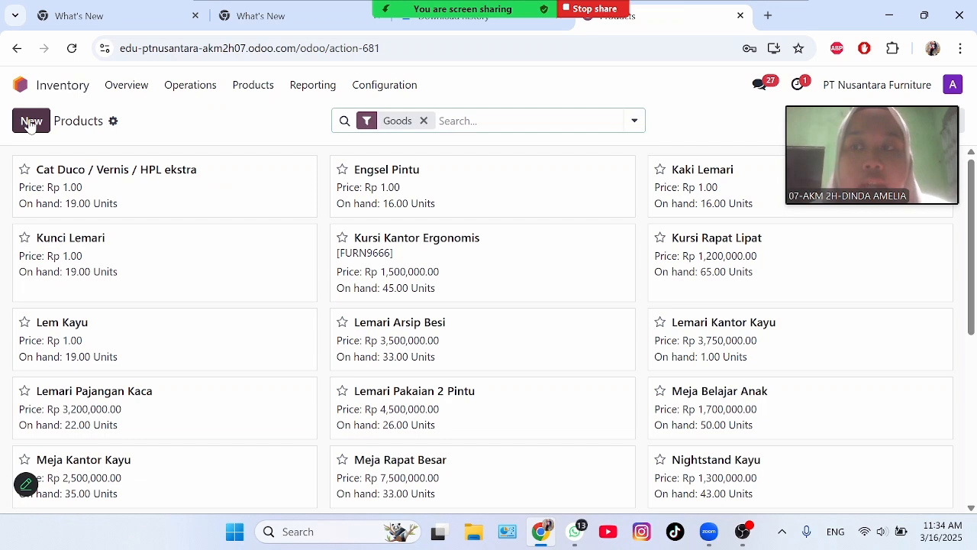
click(30, 122)
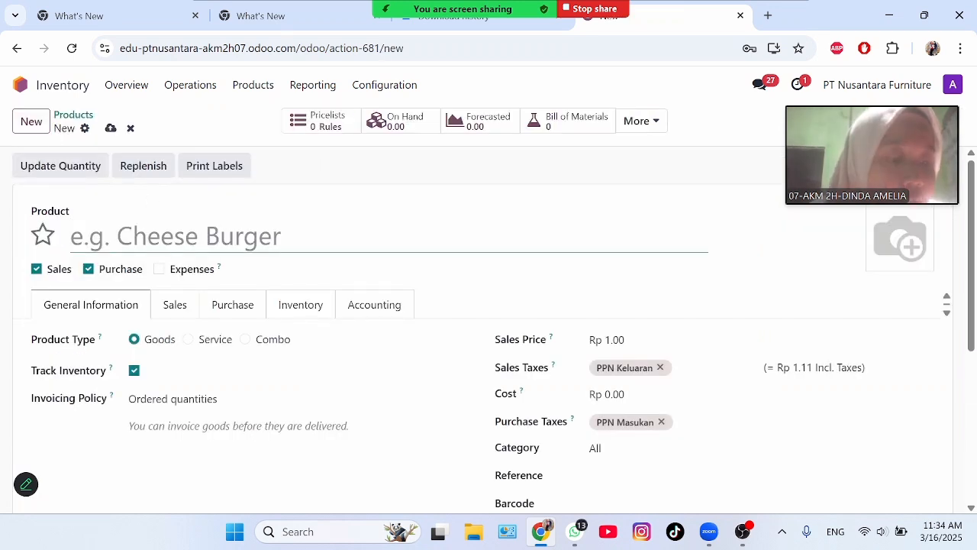
text(S)
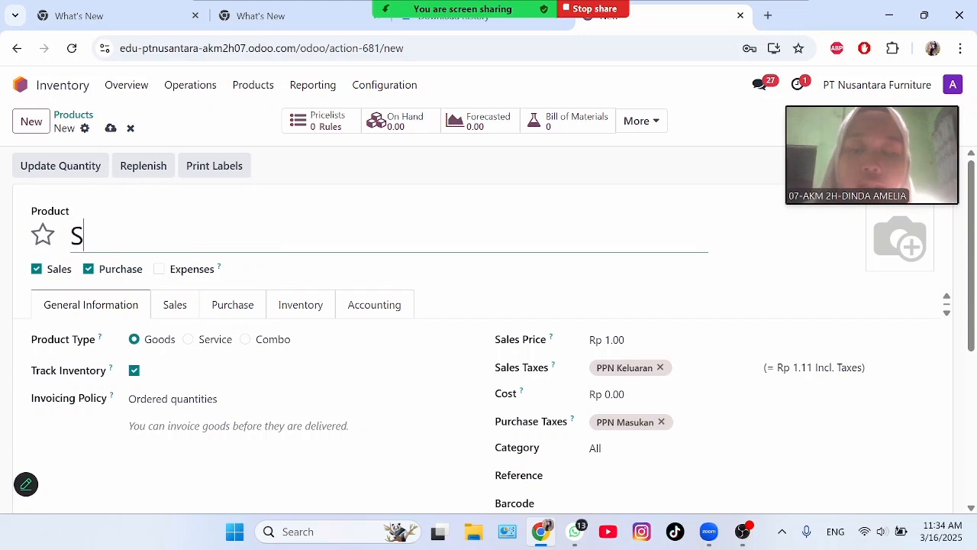
text(et Ban)
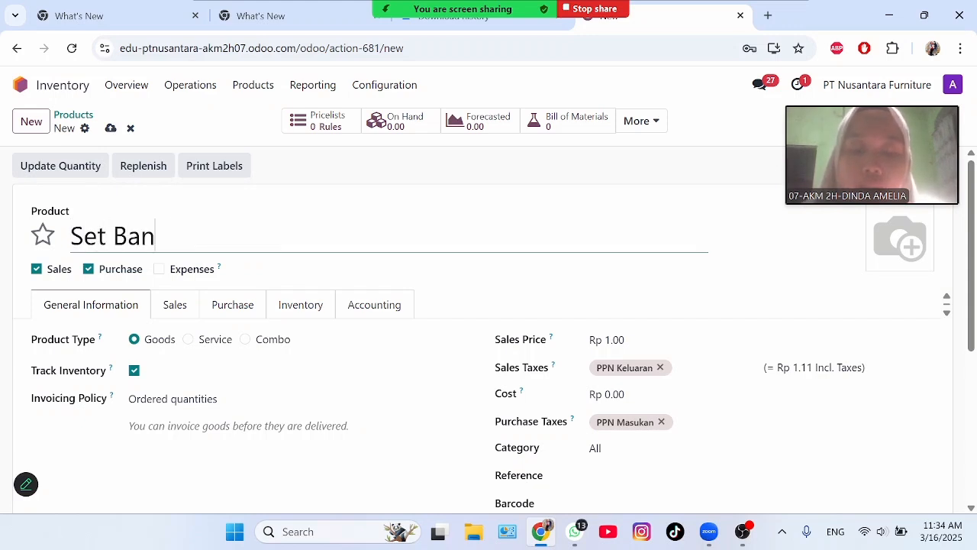
text(gku Se)
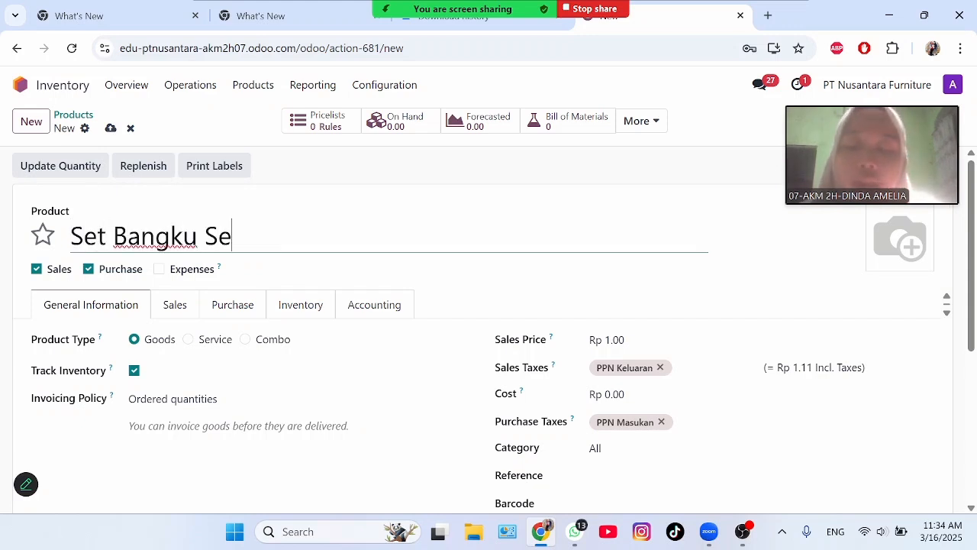
text(kolah)
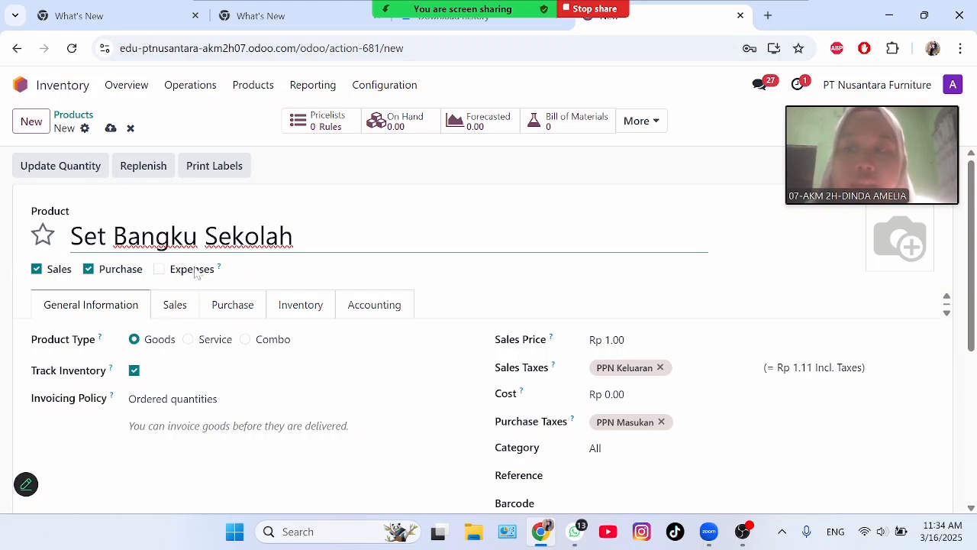
Make the product unavailable for purchase and set its sales price to Rp 1750000
click(89, 270)
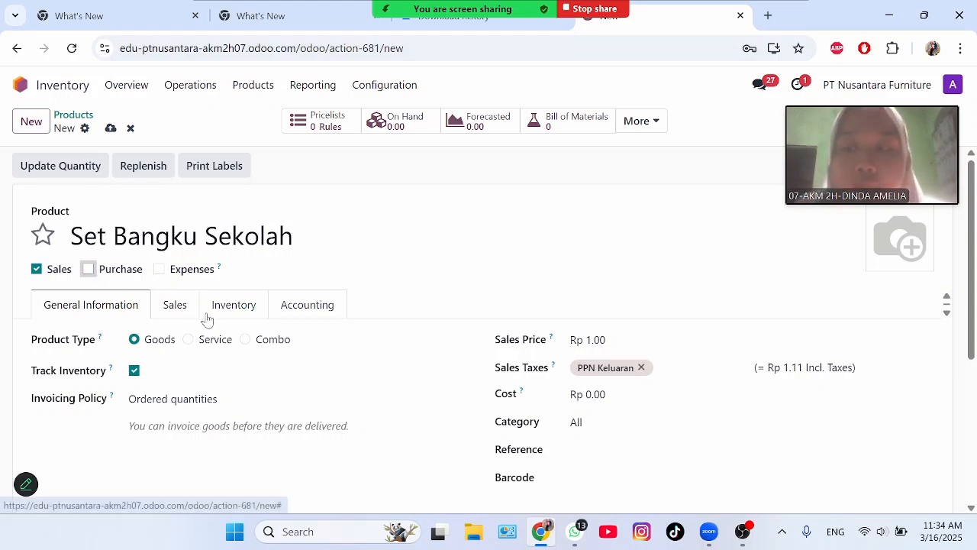
click(616, 339)
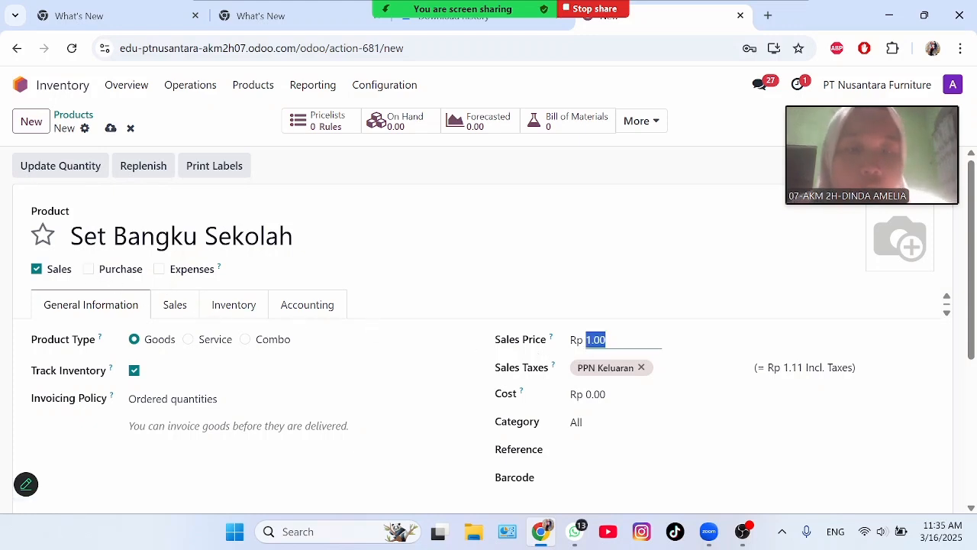
key(BackSpace)
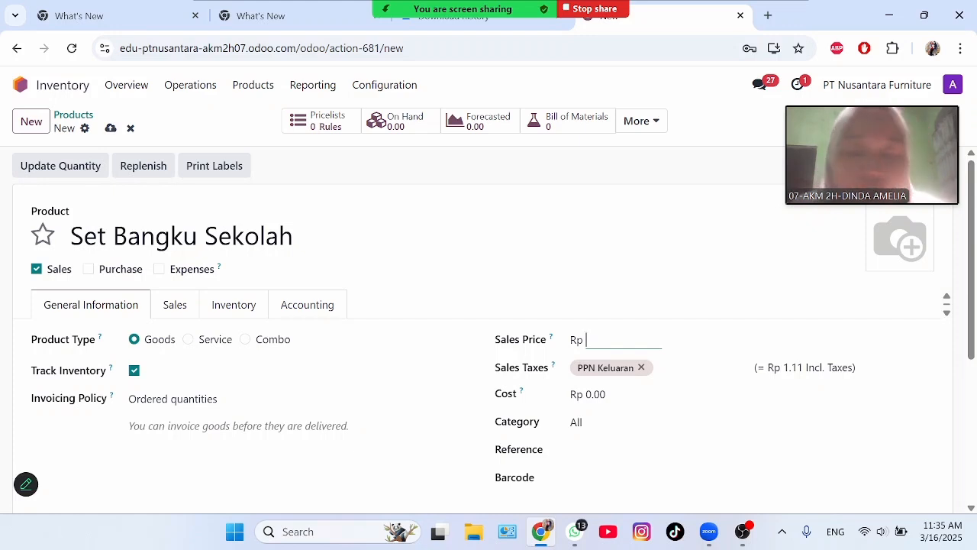
text(1750000)
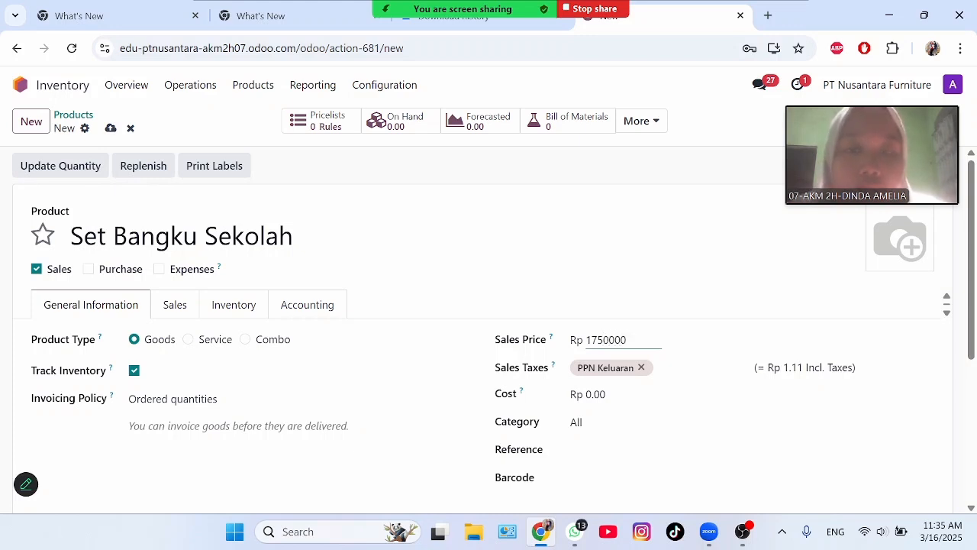
click(293, 236)
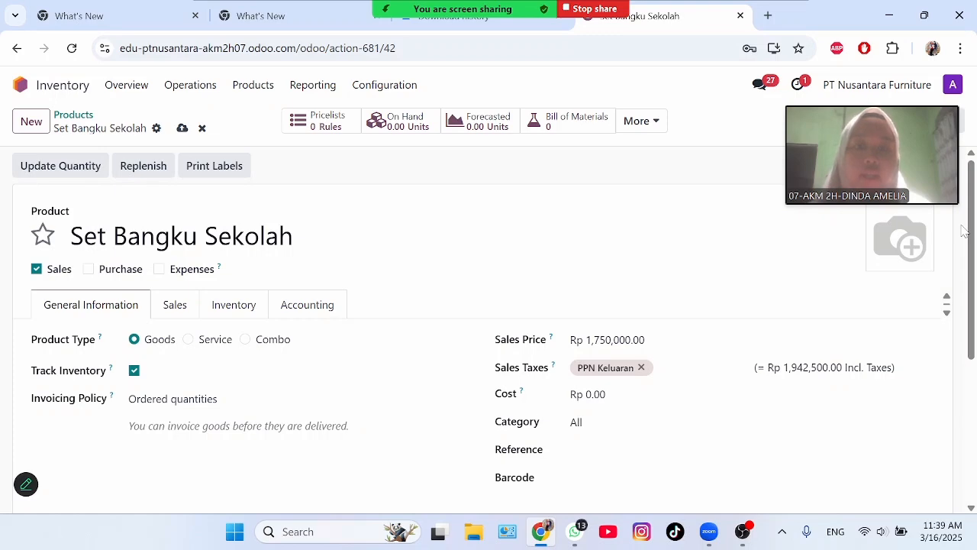
Enter the product's internal note "Set bangku sekolah terdiri atas 1 meja dan 1 kursi berbahan kayu dengan rangka besi"
scroll(974, 228, down, 3)
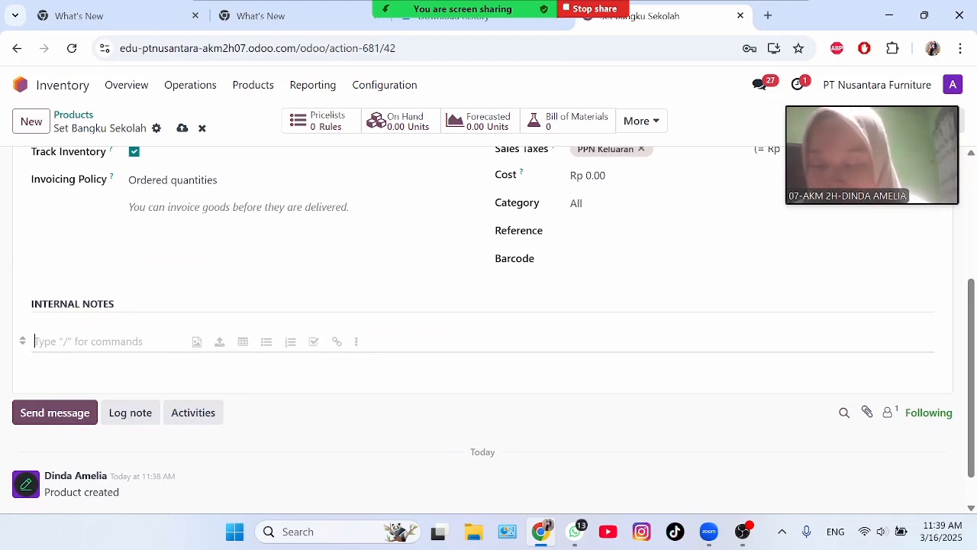
text(Set)
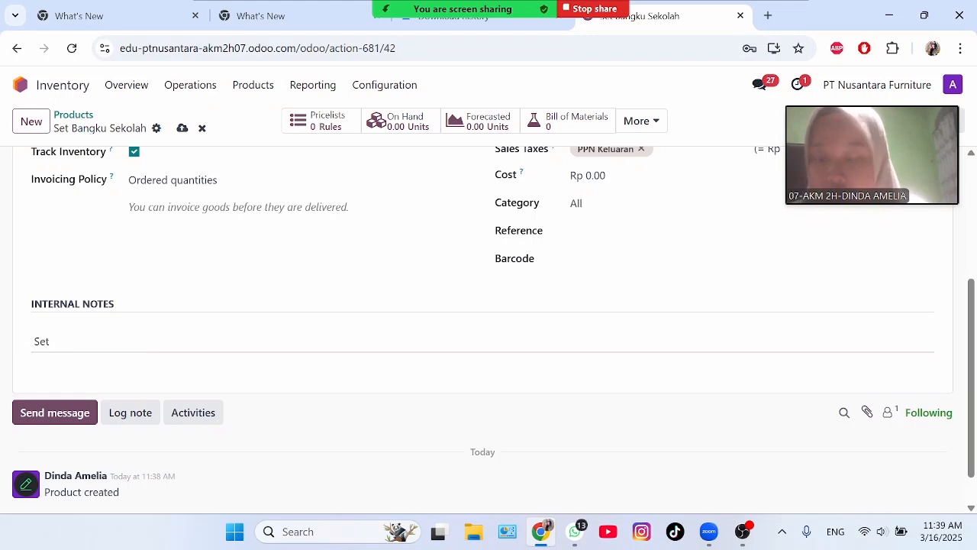
text( ban)
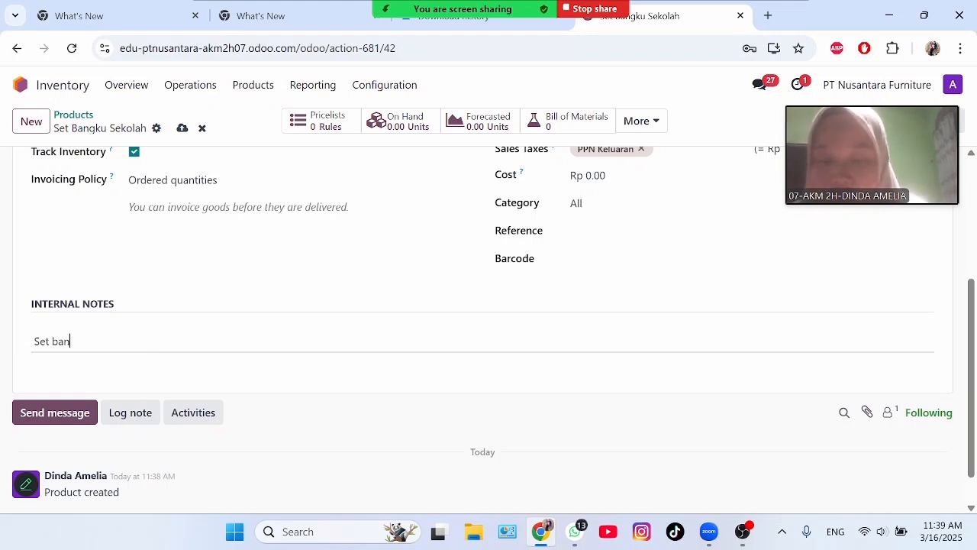
text(gku sekolah)
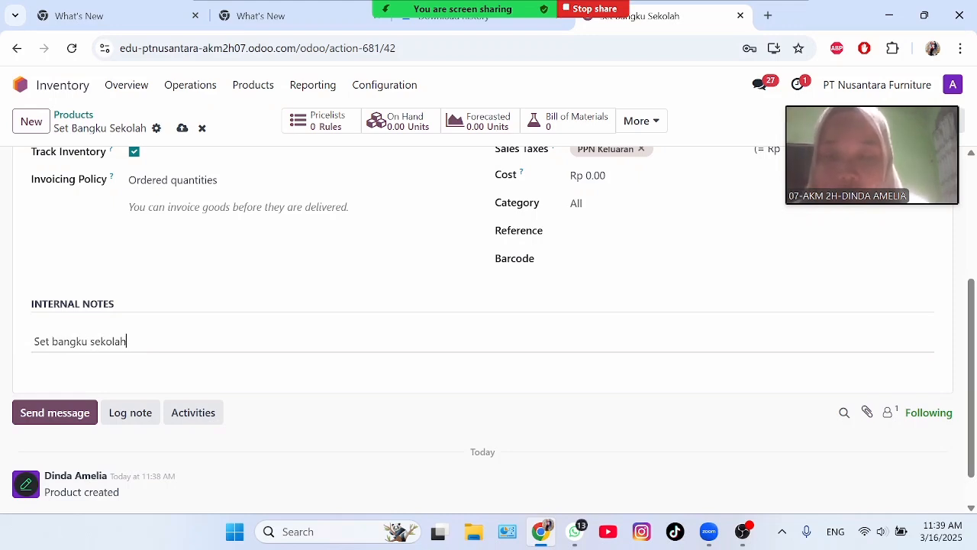
text( terdir)
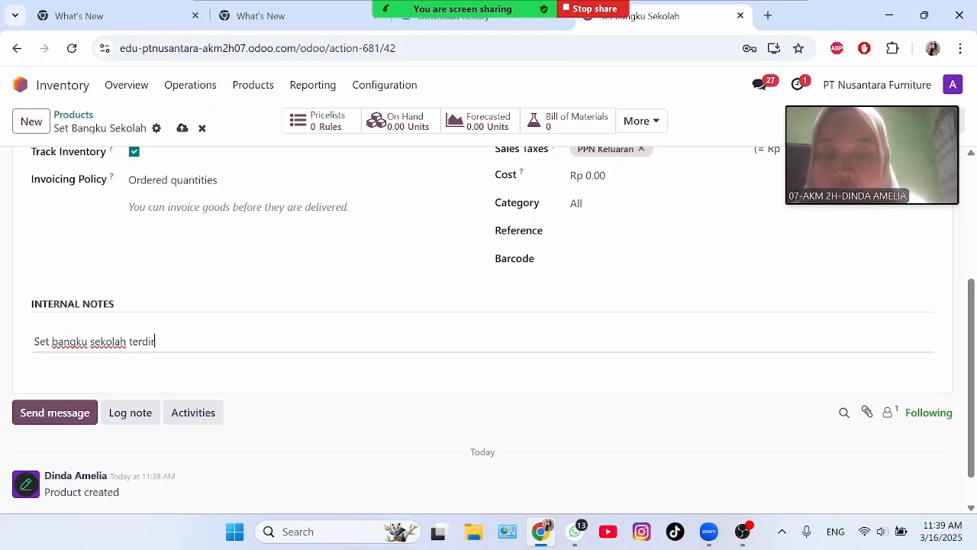
text(i atas)
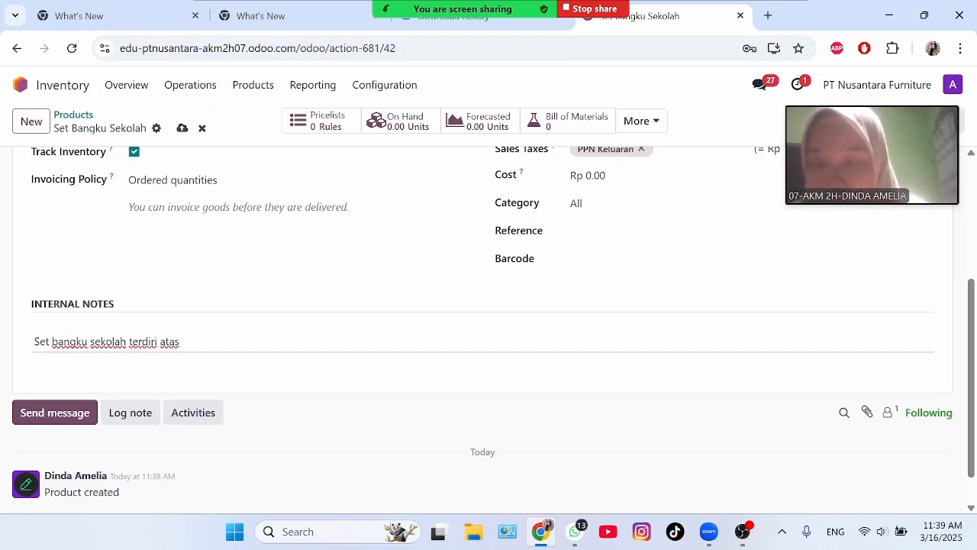
text( 1 meja)
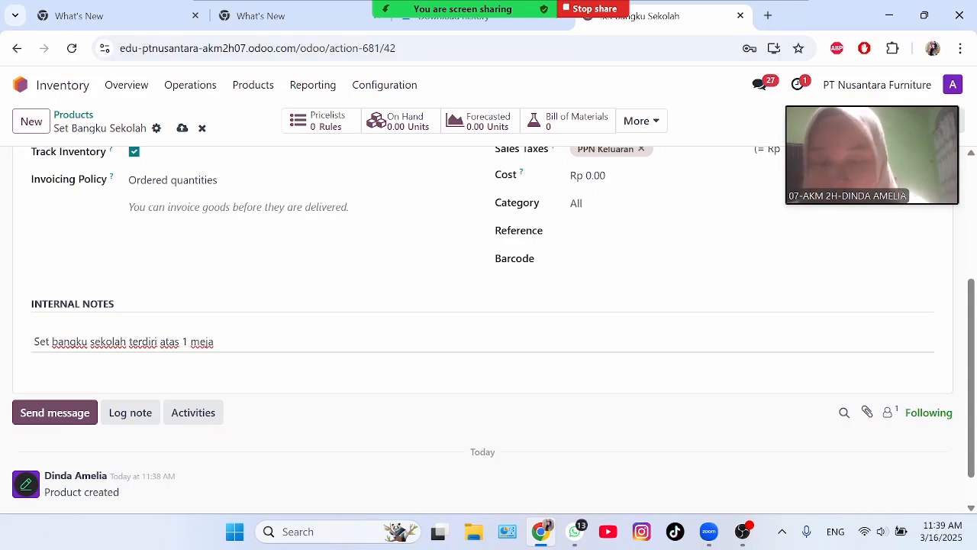
text( dan 1 kur)
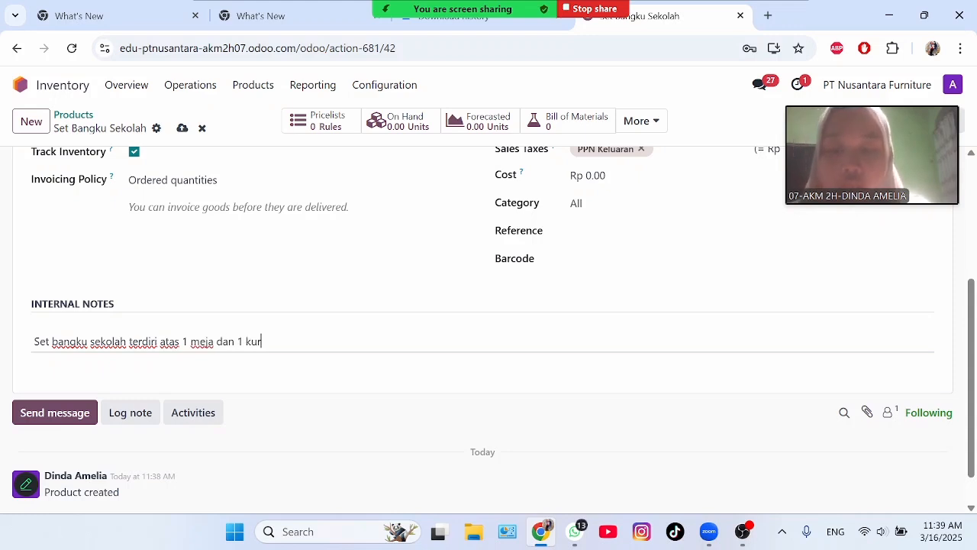
text(si)
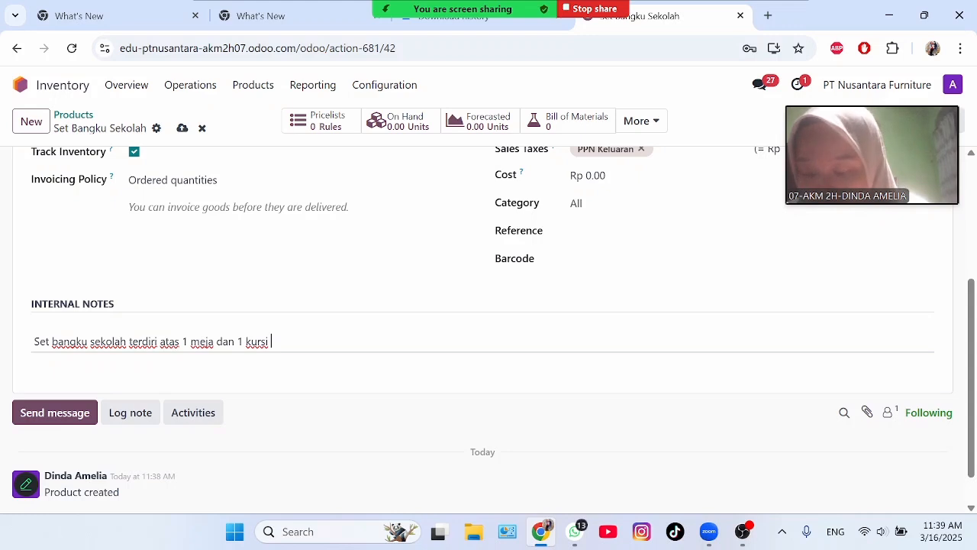
text( b)
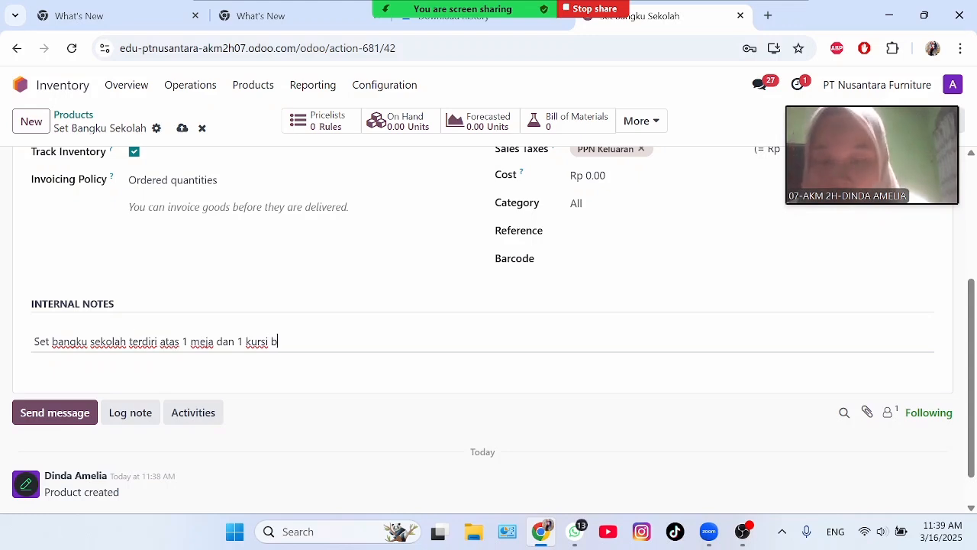
text(erbahan )
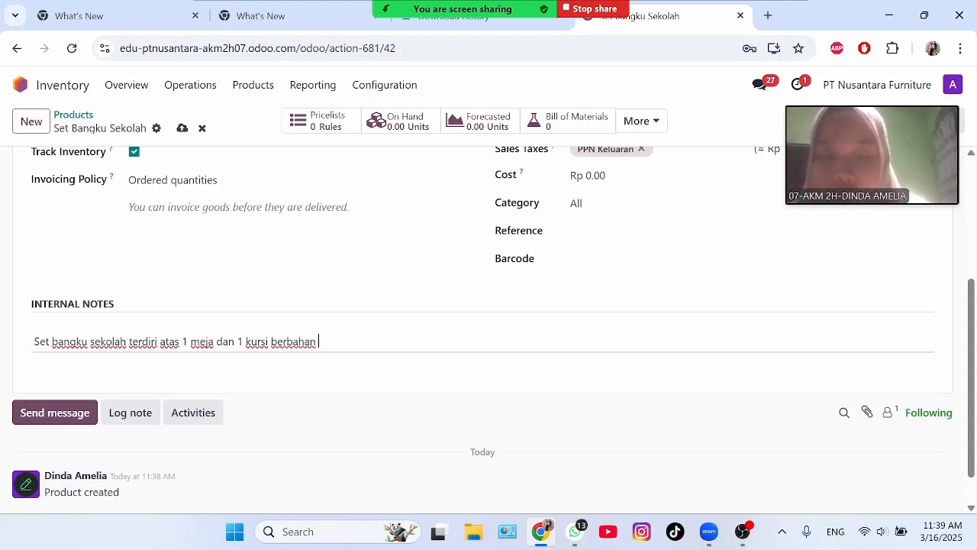
text(kayu dengan )
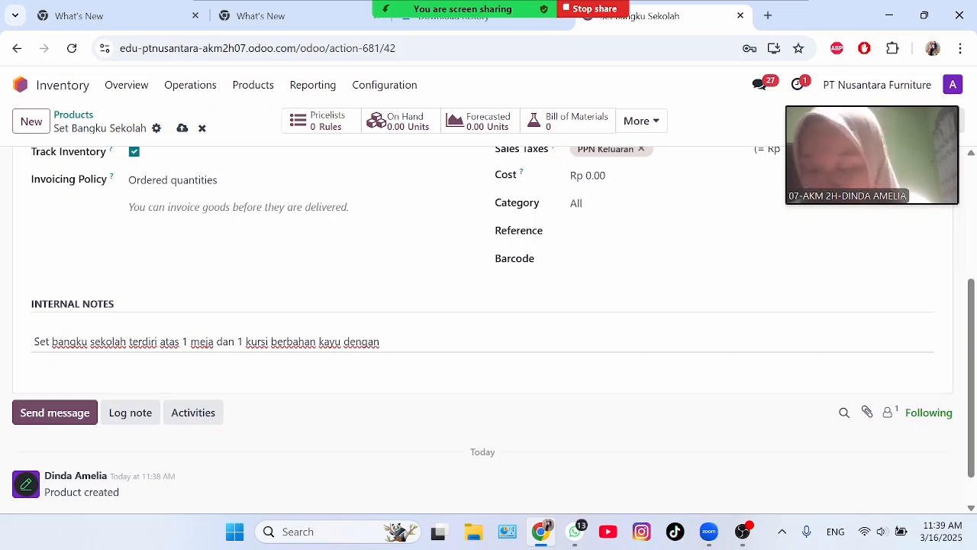
text(ran)
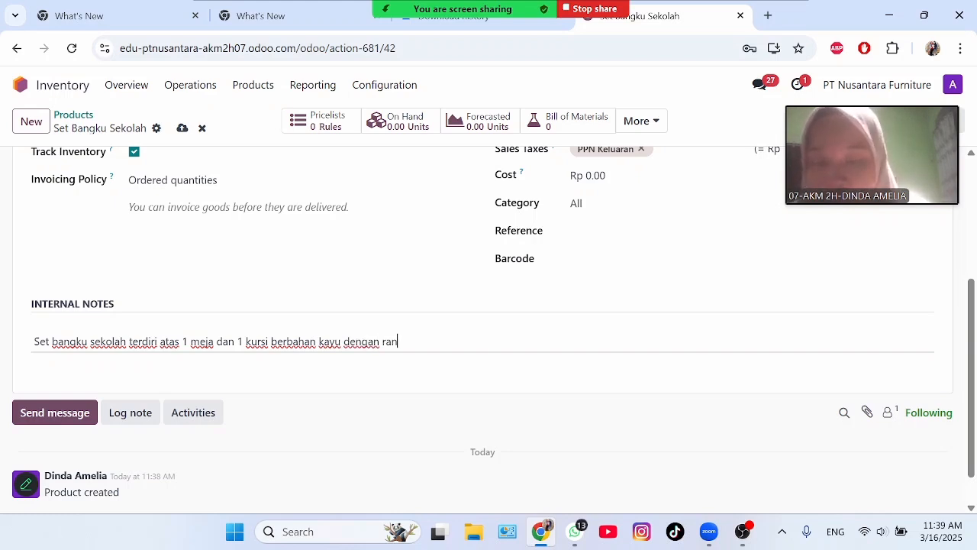
text(gka bes)
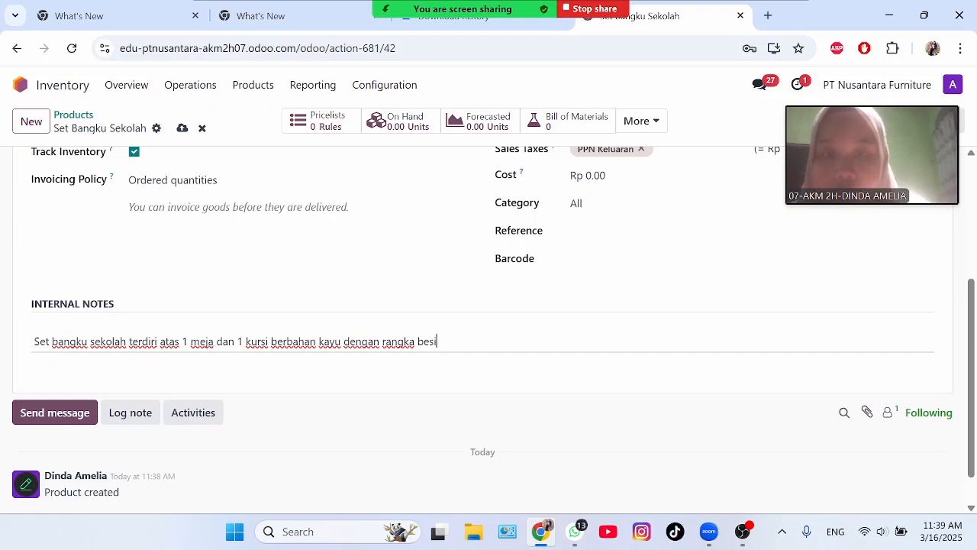
text(i)
click(322, 268)
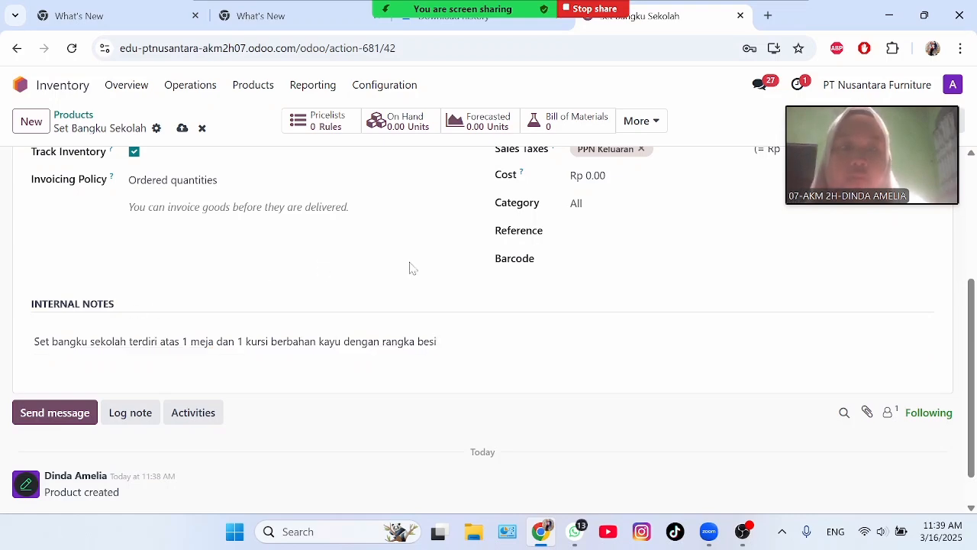
Set the product's inventory route to Manufacture only, without Buy, and save the product
drag(966, 305, 966, 183)
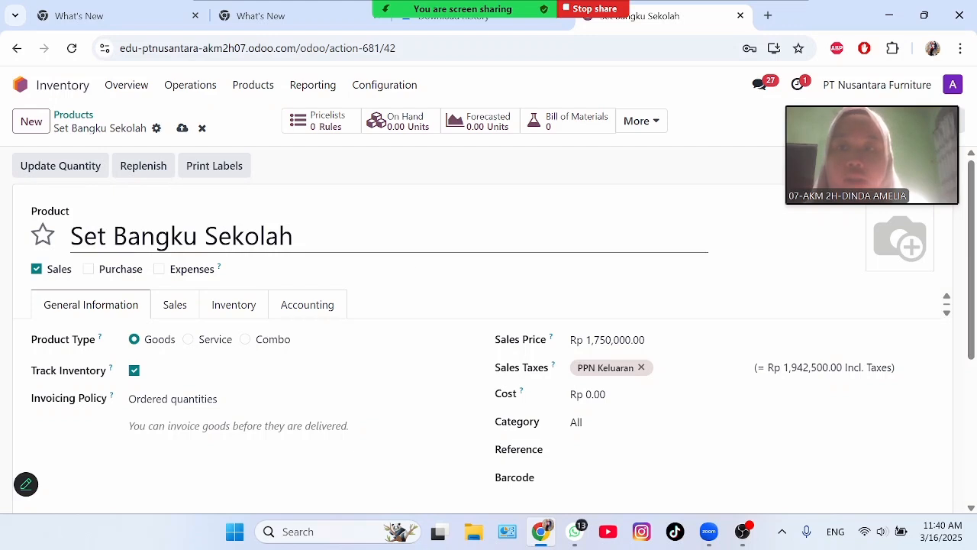
click(244, 309)
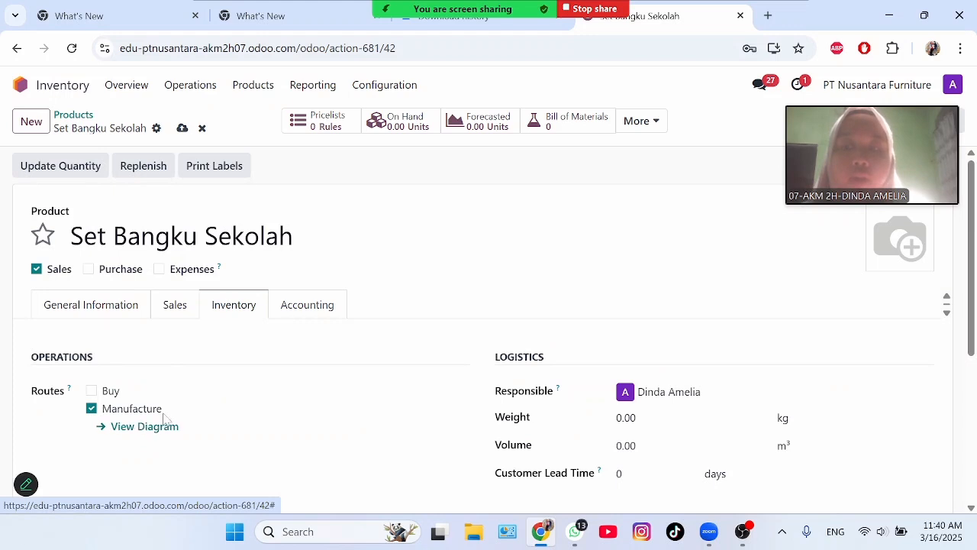
click(181, 129)
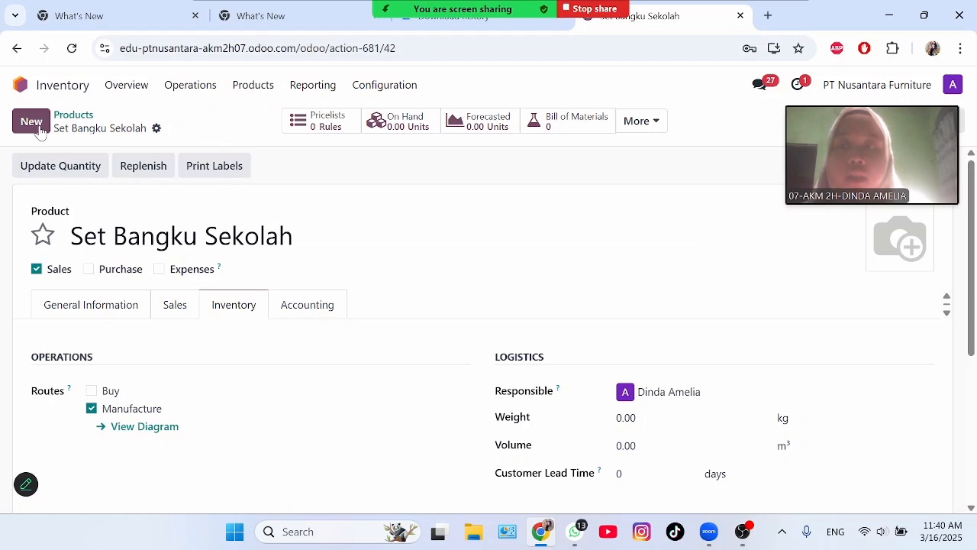
Start another new product and name it "Papan Meja"
click(39, 129)
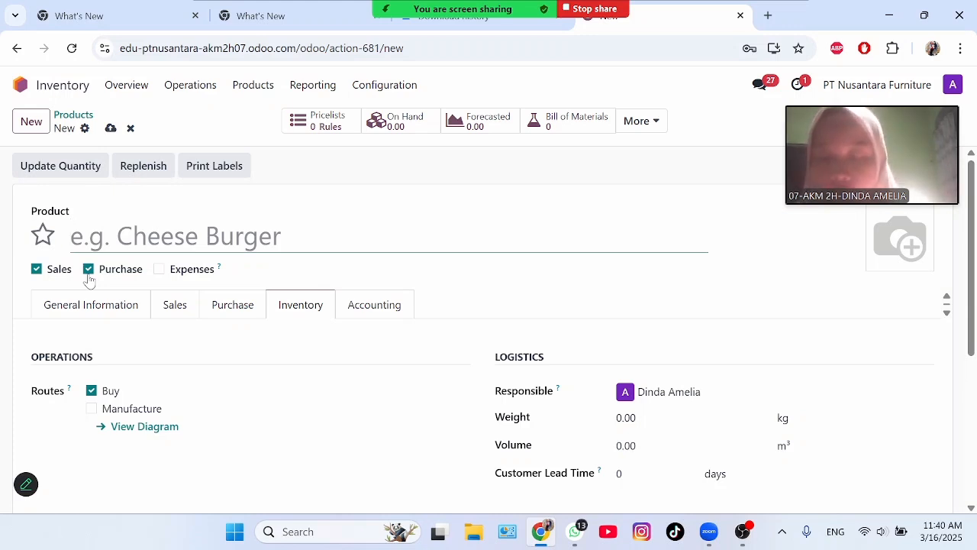
text(PApa)
key(BackSpace)
key(BackSpace)
key(BackSpace)
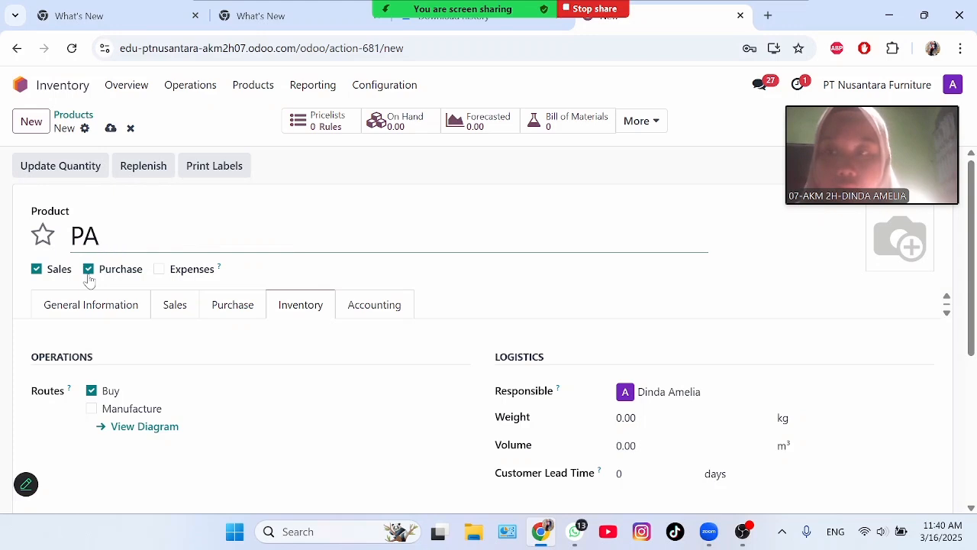
text(apan )
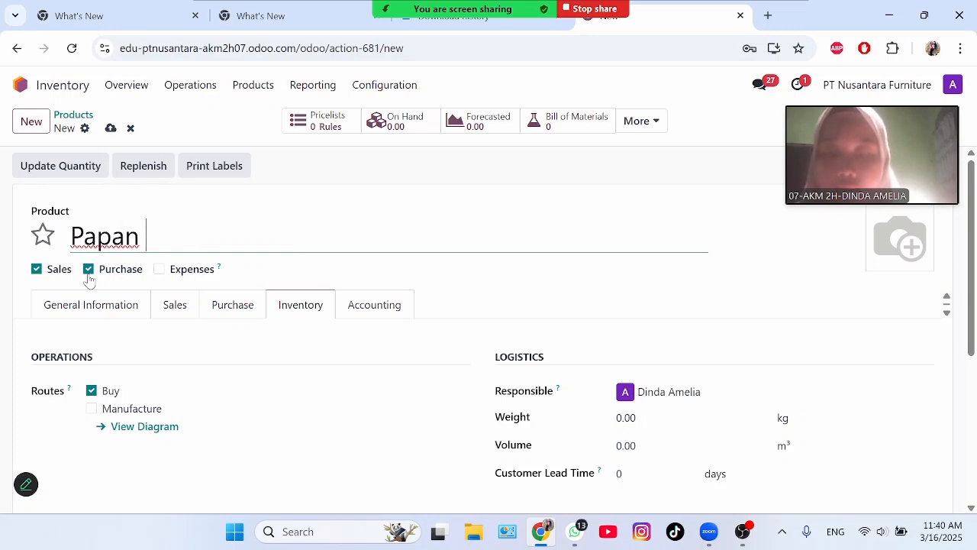
text(Meja)
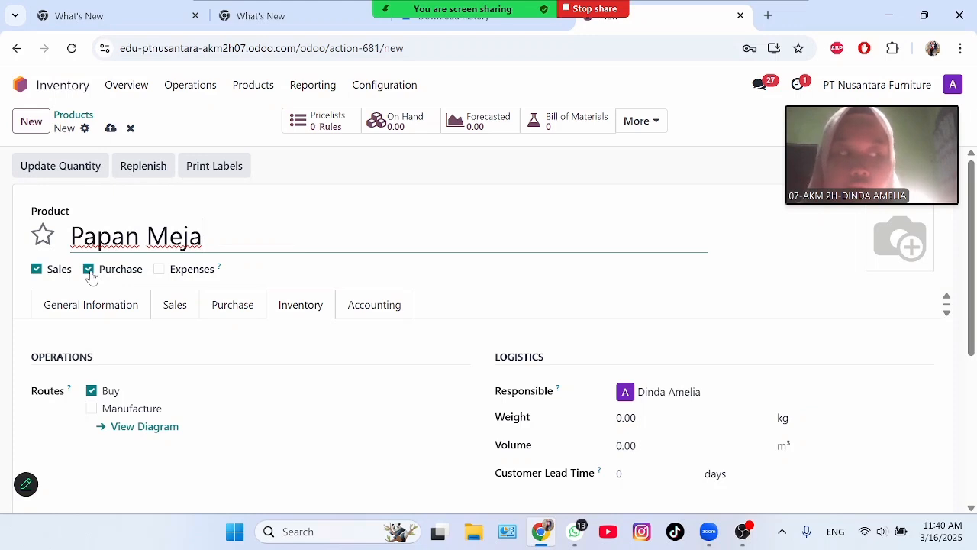
Make the Papan Meja product unavailable for sale and set its cost to Rp 250000
click(37, 272)
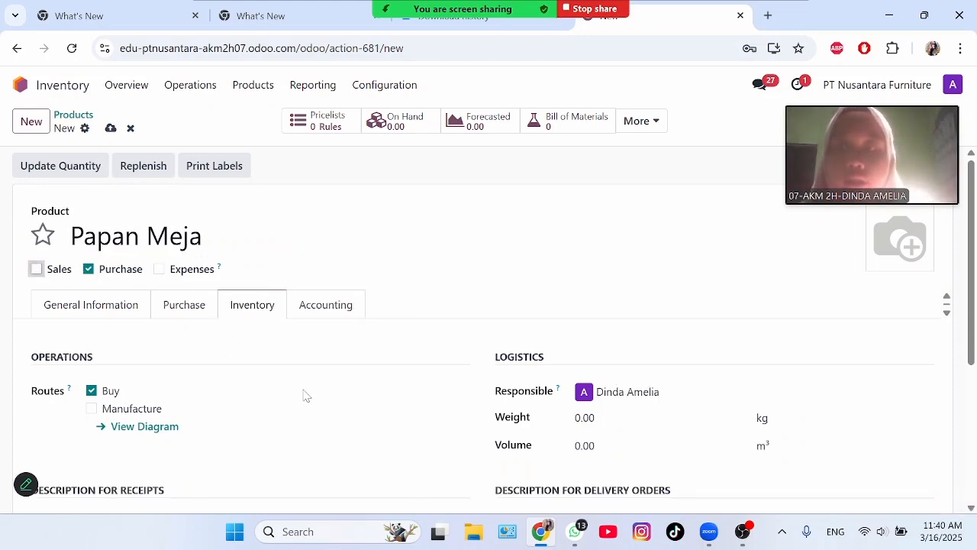
click(89, 312)
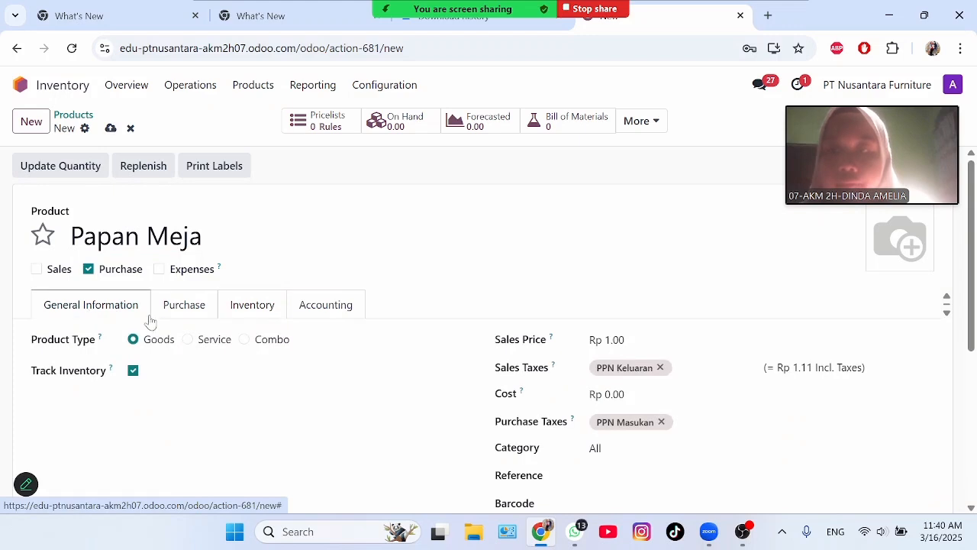
click(614, 394)
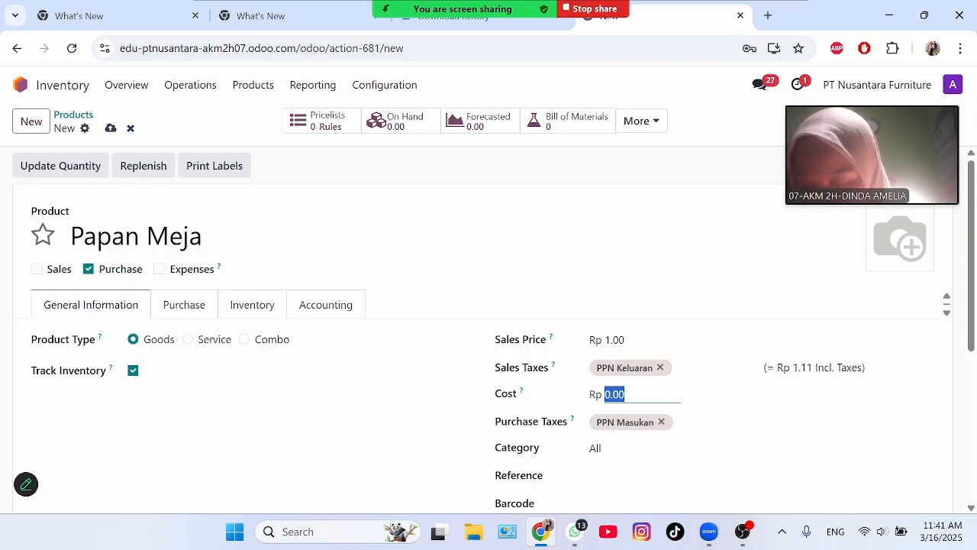
text(2)
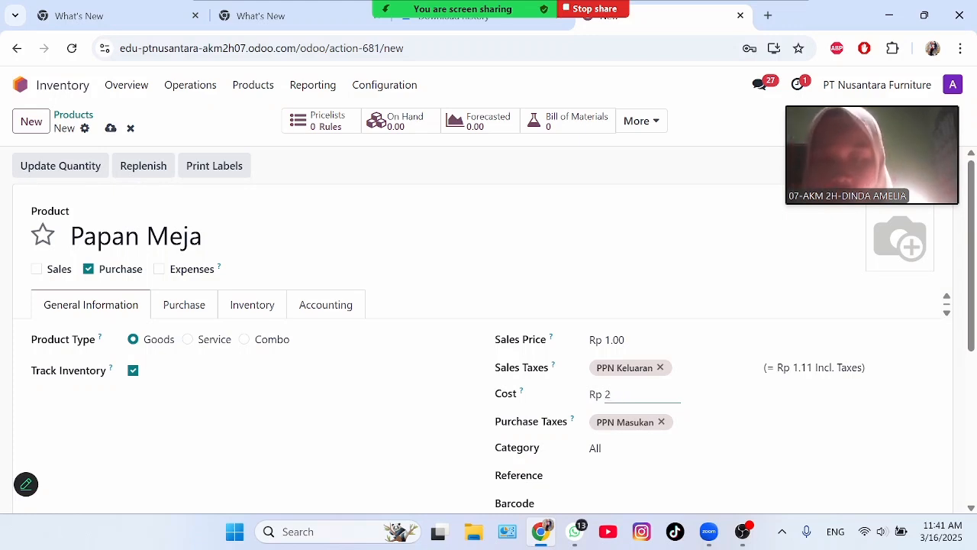
text(50000)
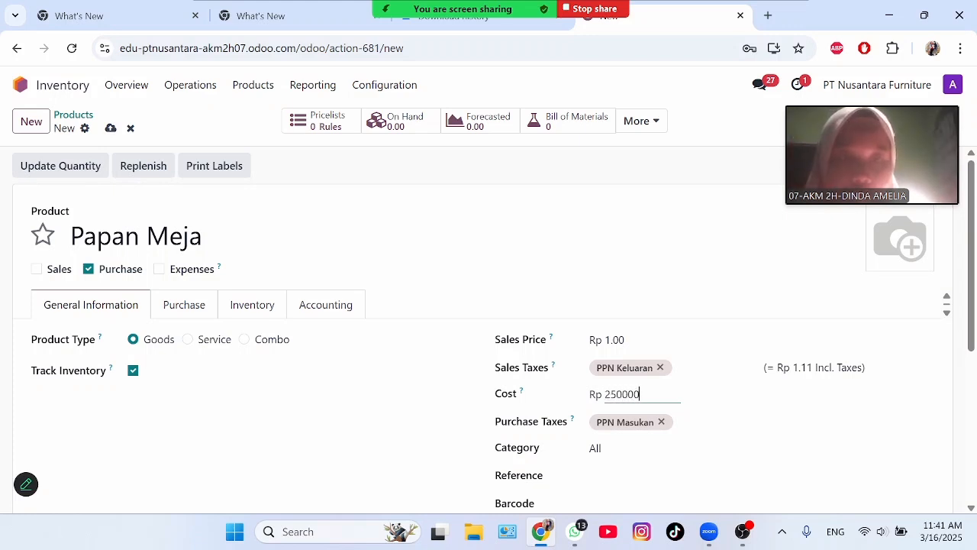
click(443, 397)
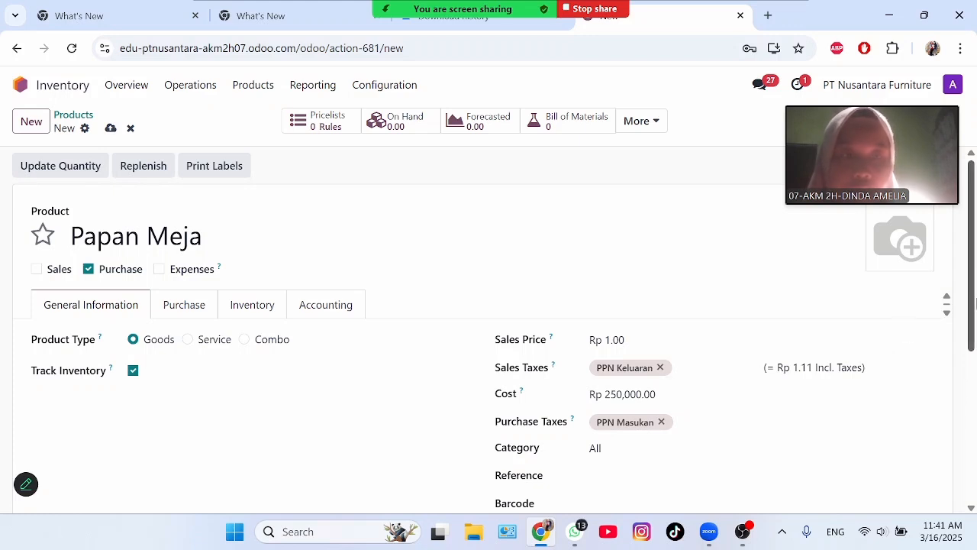
Enter the internal note "Kayu MDF 18 mm, HPL finish" for Papan Meja
scroll(972, 267, down, 3)
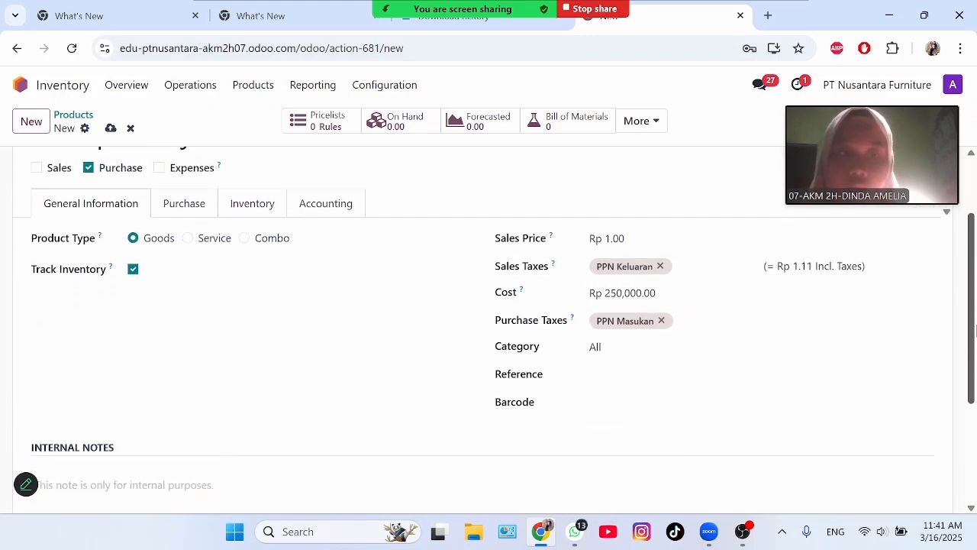
click(100, 372)
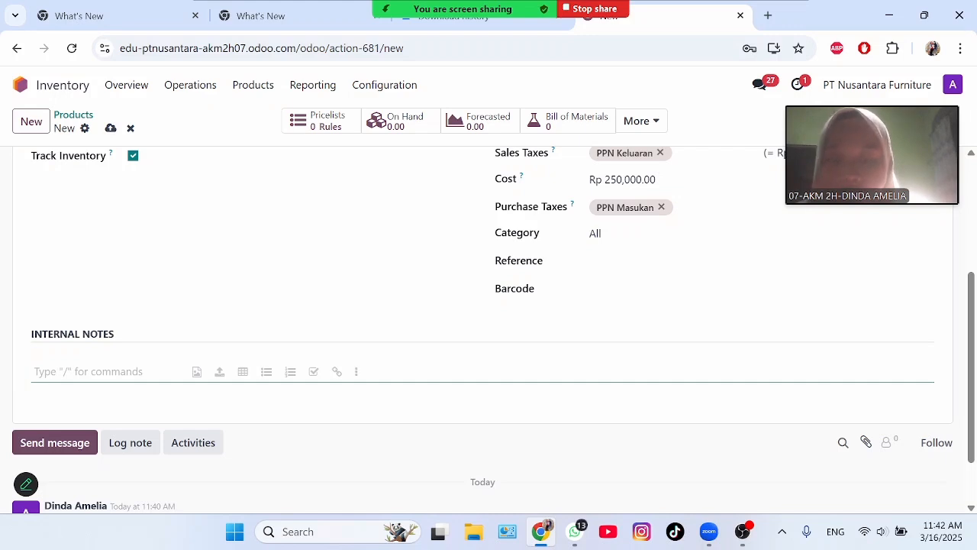
text(Kayu MD)
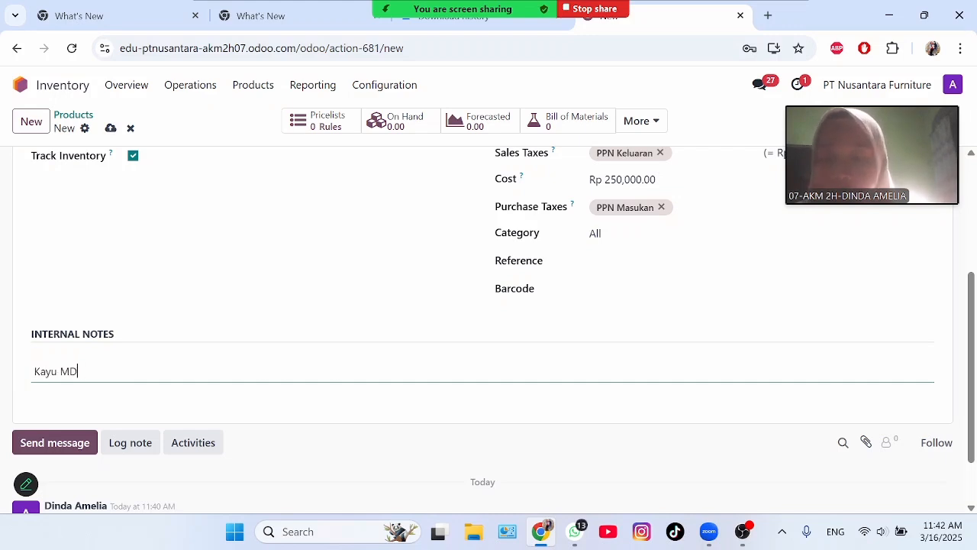
text(F )
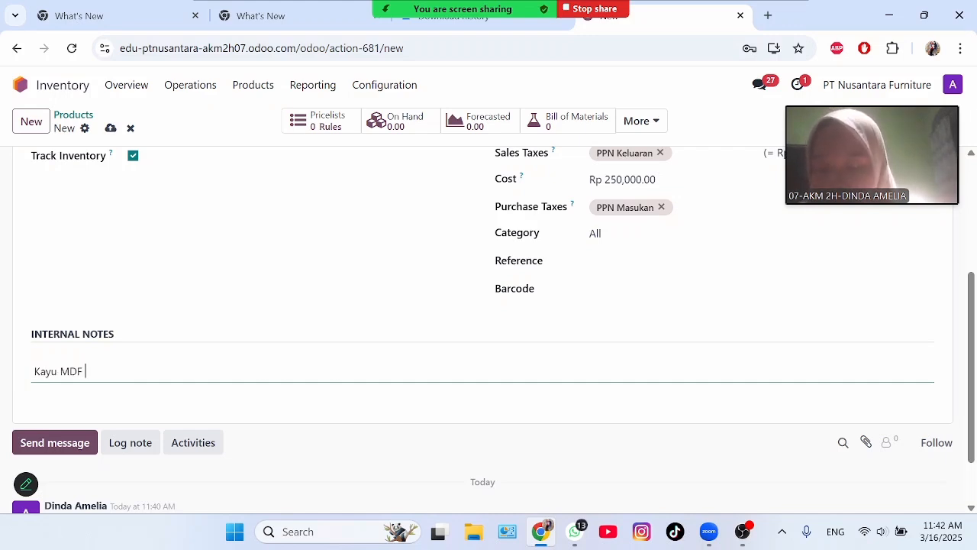
text(18 mm, )
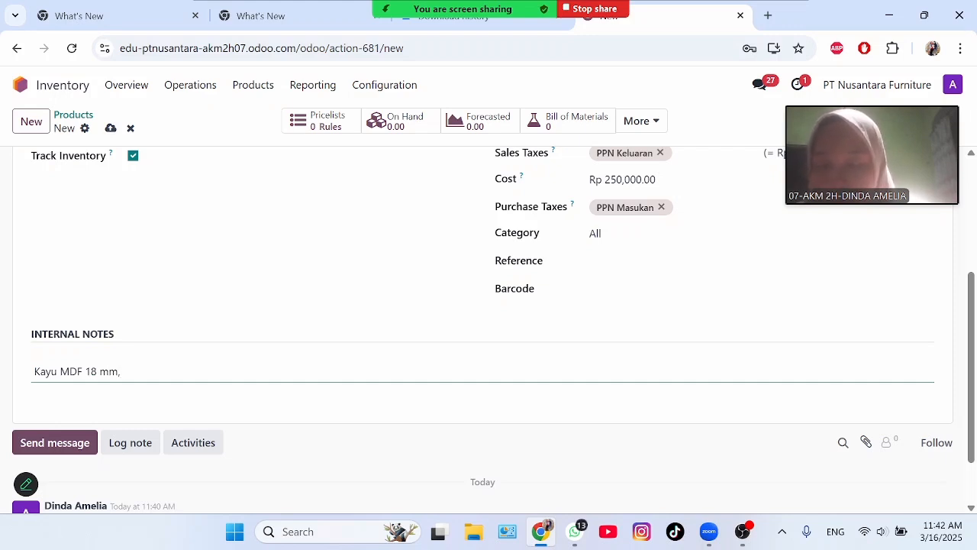
text(HPL finish)
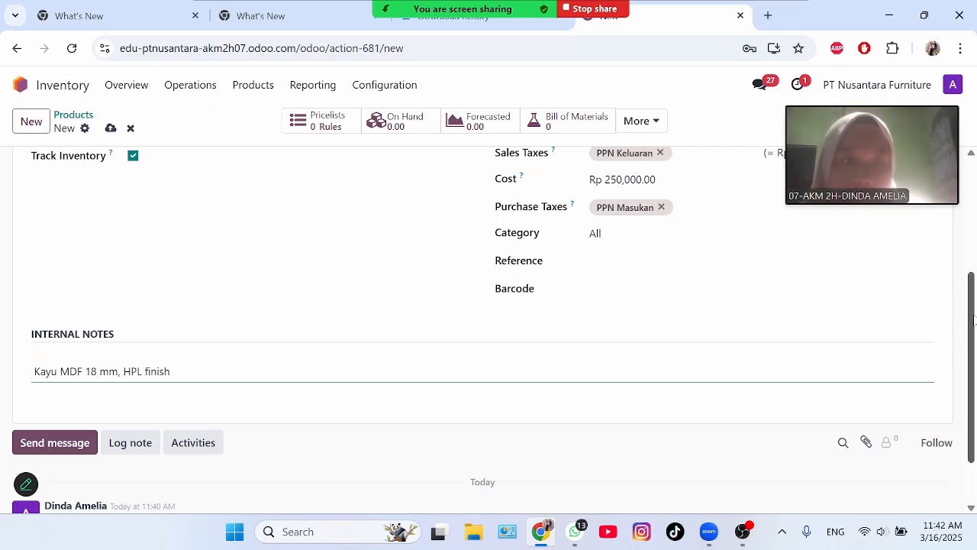
Add the Manufacture route to Papan Meja's inventory settings, keeping the Buy route enabled
drag(975, 319, 974, 197)
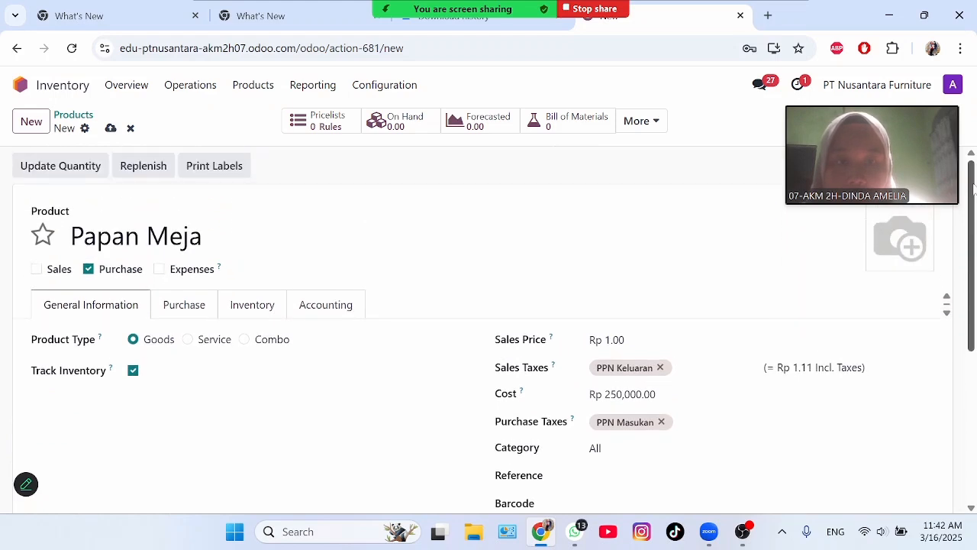
click(272, 309)
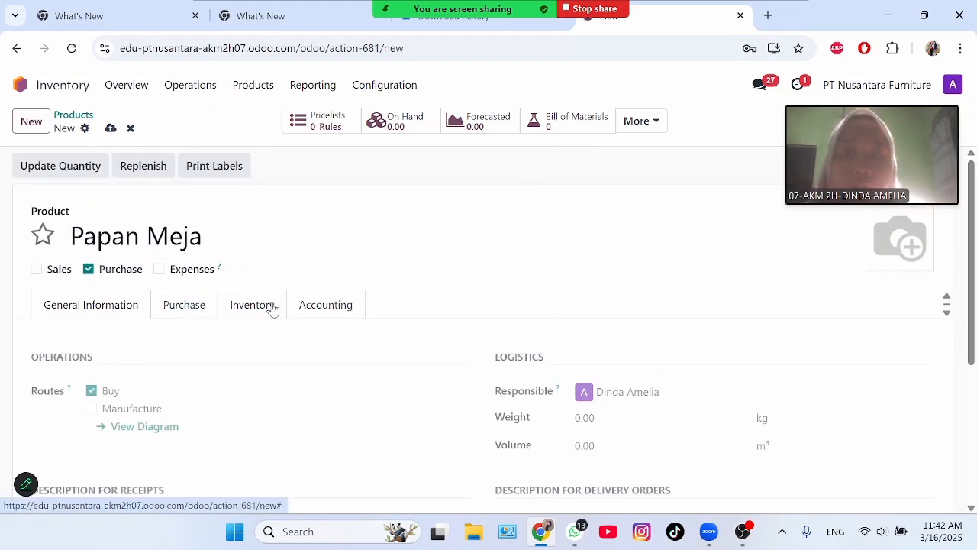
click(91, 409)
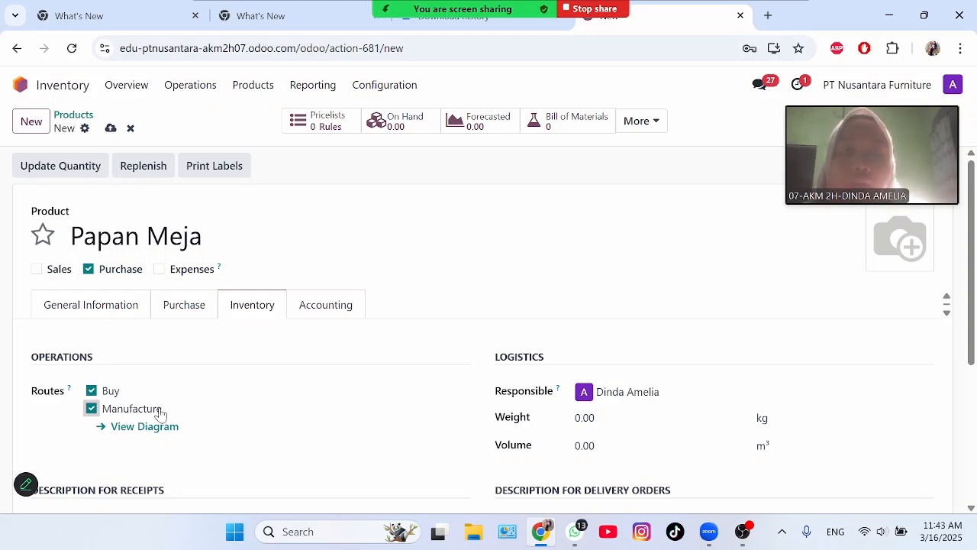
Set Papan Meja's expense account to Cost of Goods Sold, leaving the income account empty, and save the product
click(349, 312)
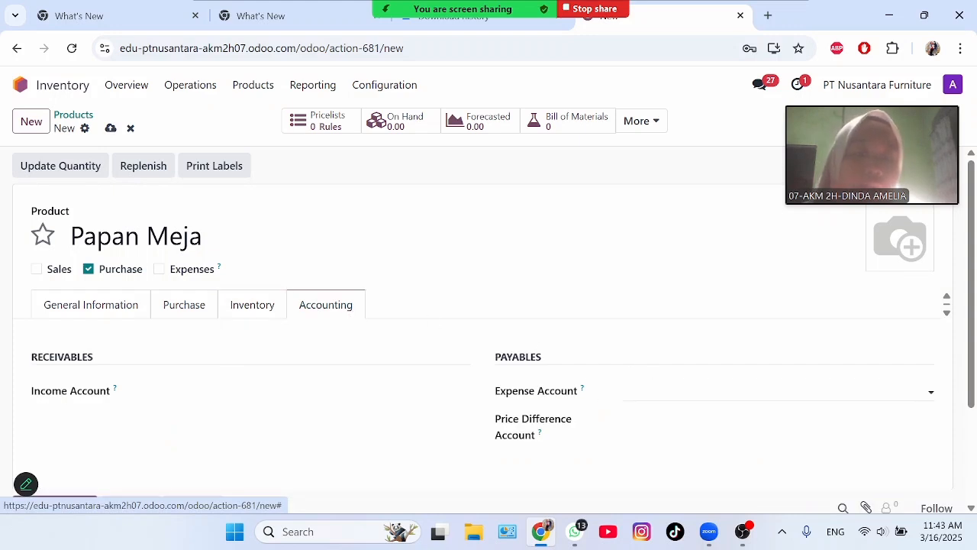
click(698, 392)
text(co)
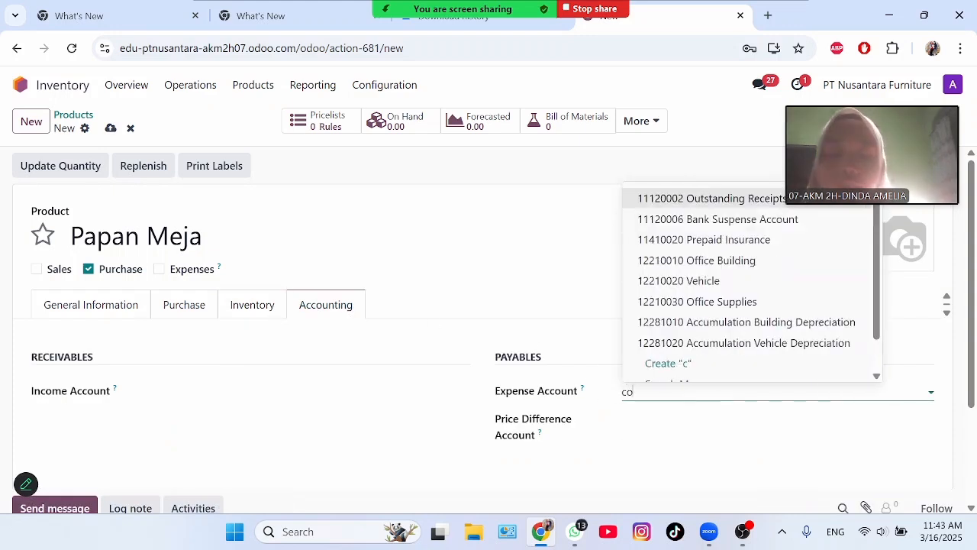
text(s)
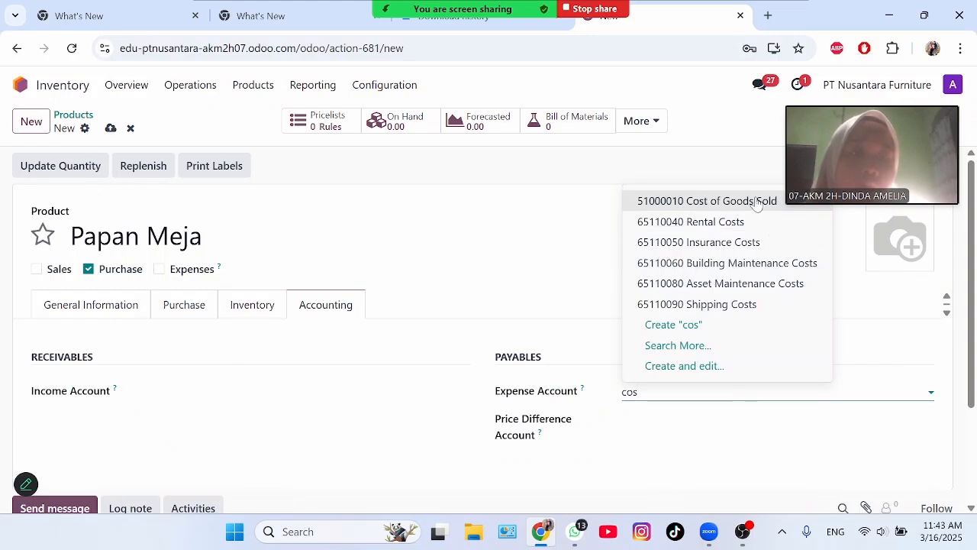
click(756, 202)
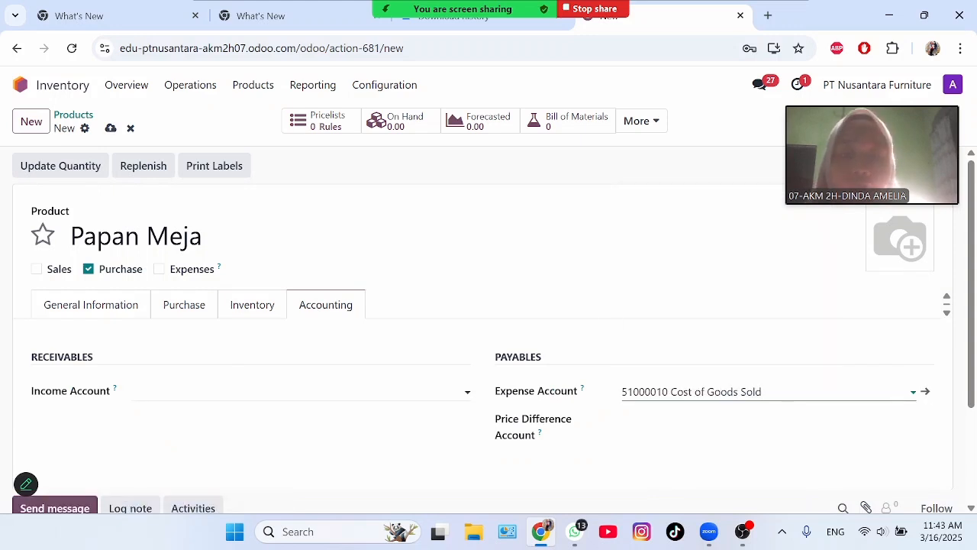
click(301, 392)
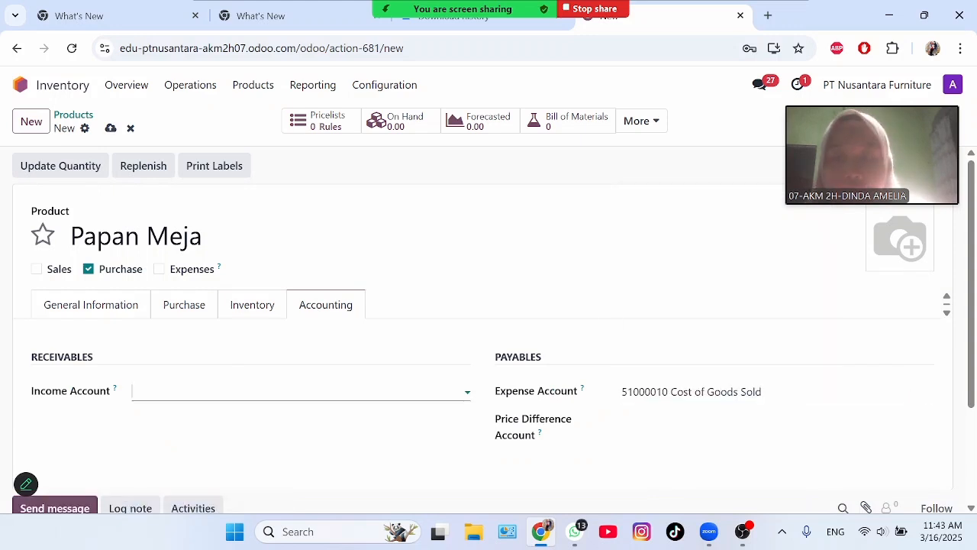
click(377, 427)
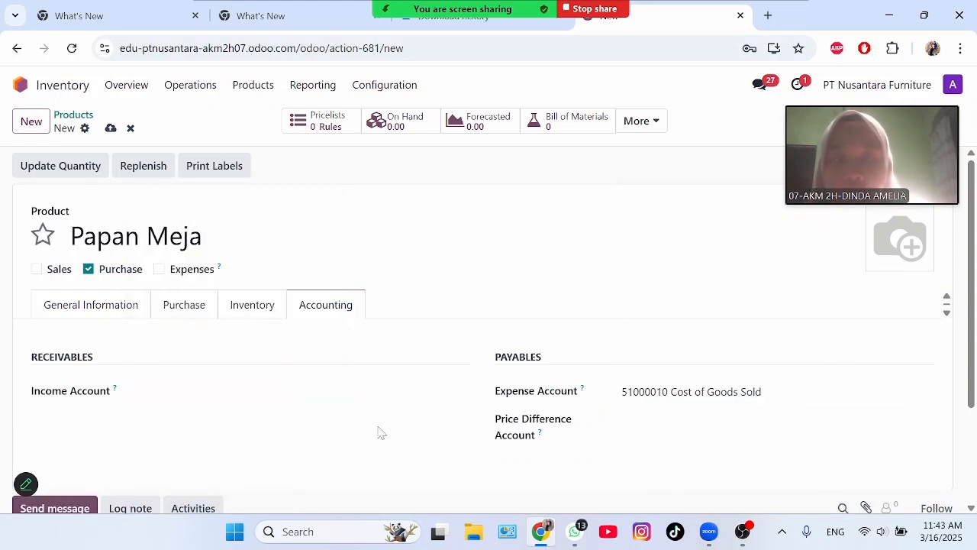
click(138, 305)
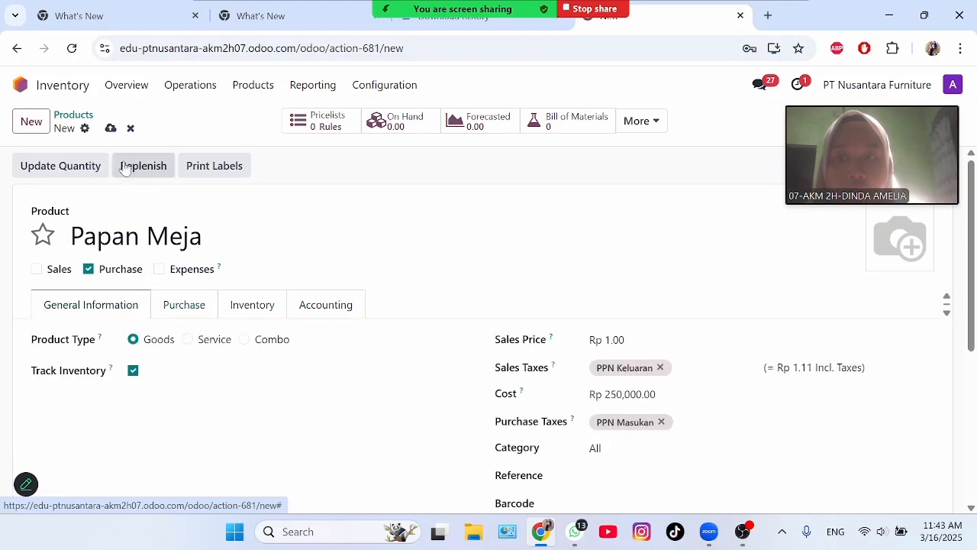
click(111, 129)
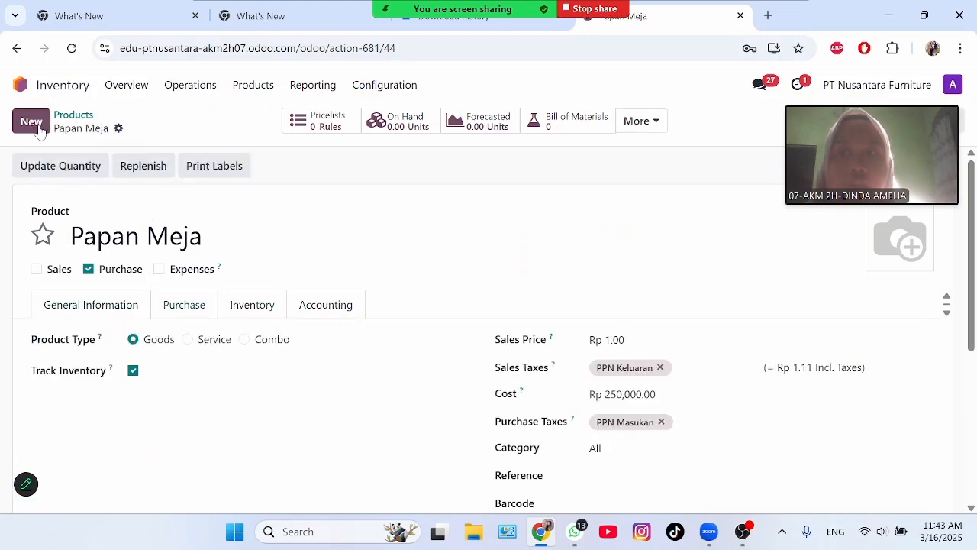
Start another new product, make it unavailable for sale and name it "Papan Kursi"
click(32, 122)
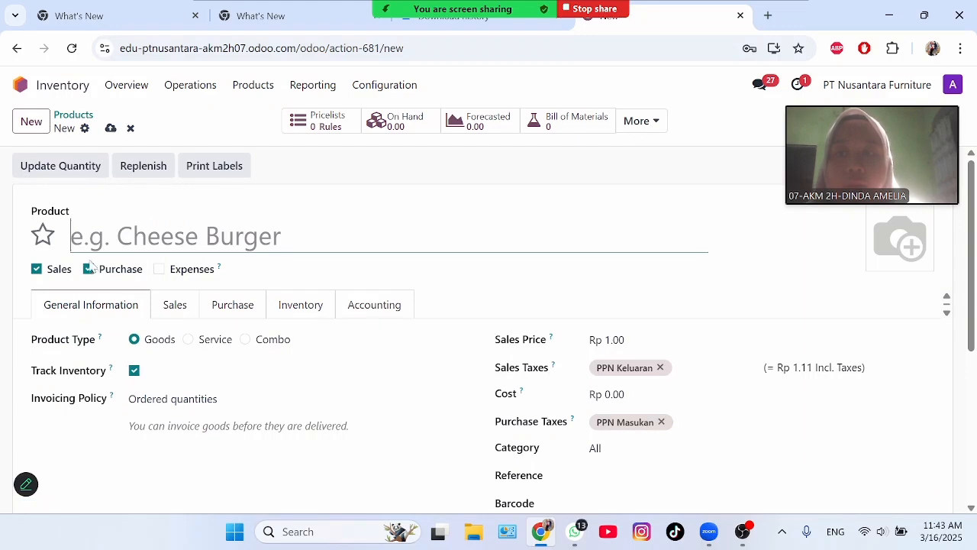
click(37, 270)
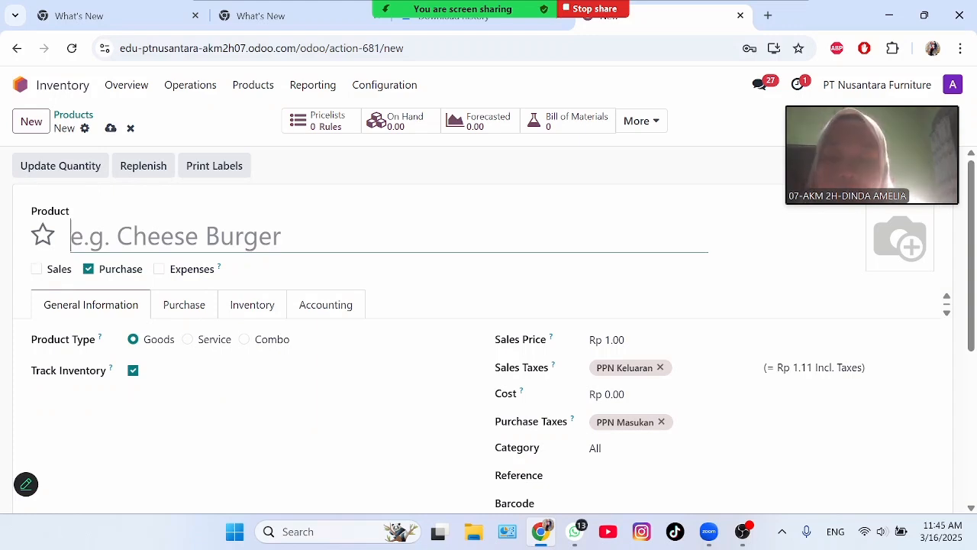
text(Pap)
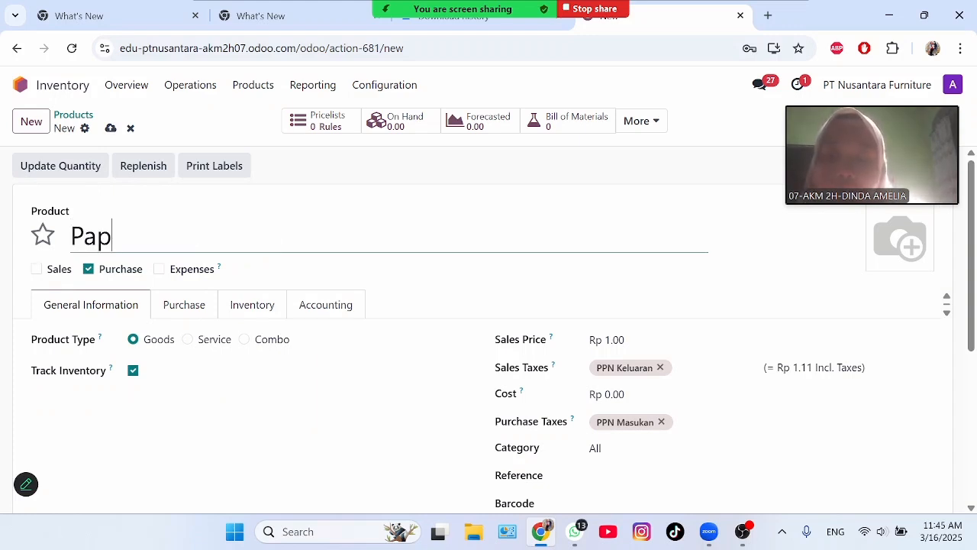
text(an Kursi)
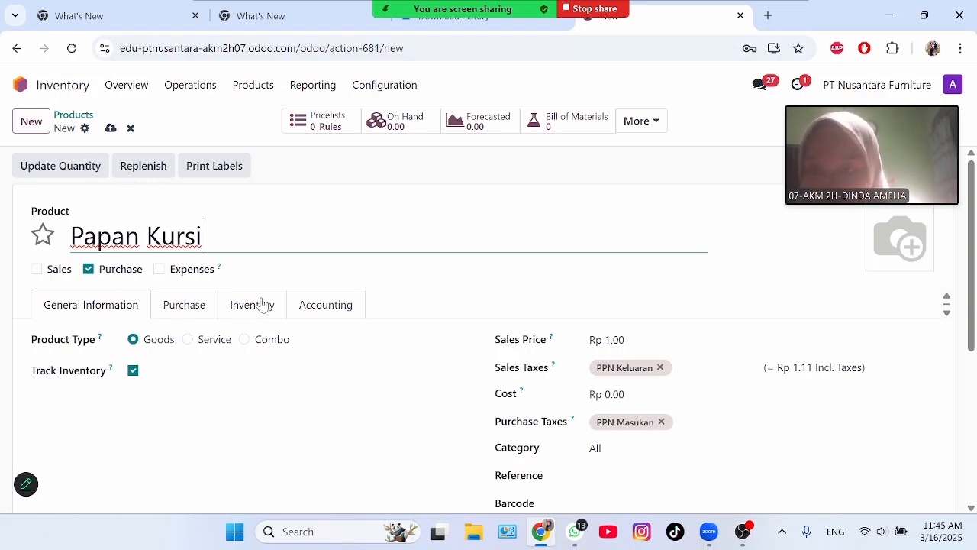
Set the cost of Papan Kursi to Rp 100000
click(616, 395)
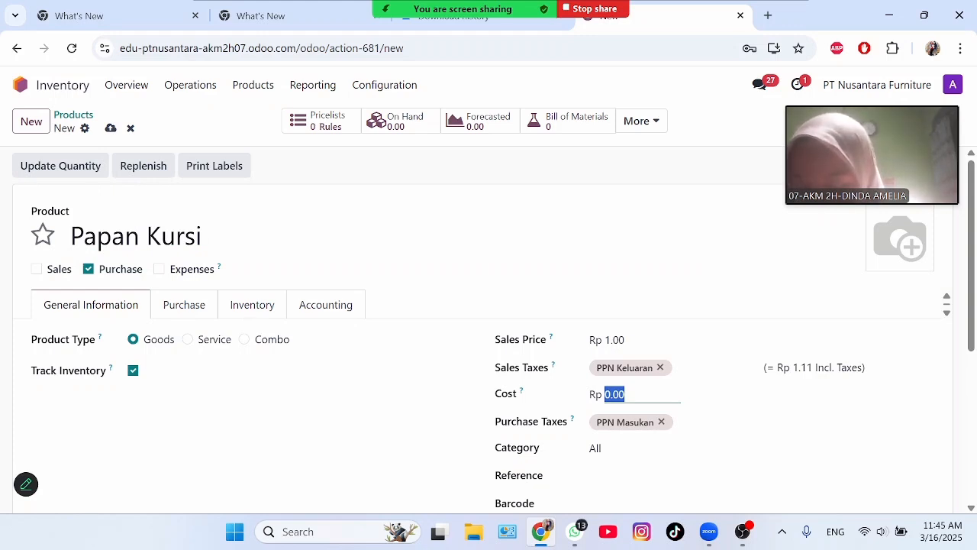
text(100)
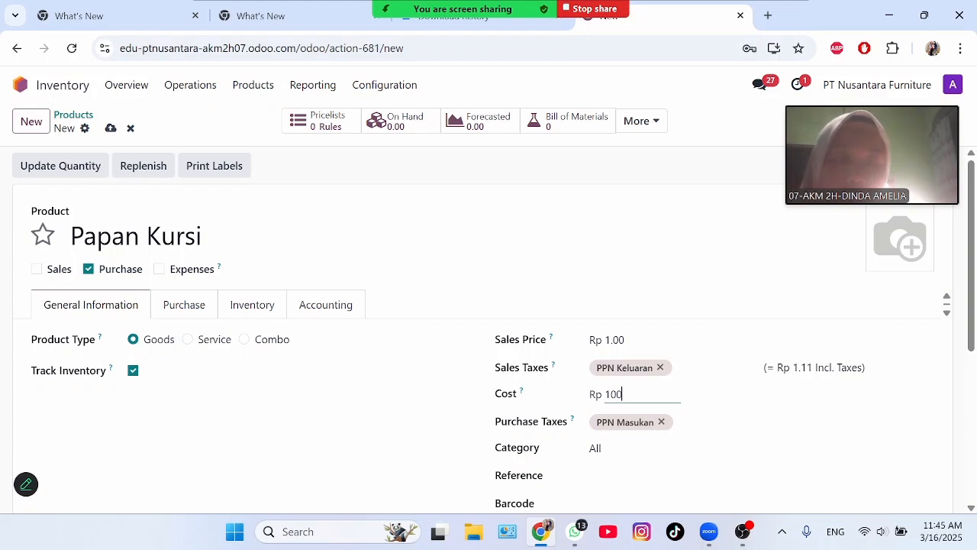
text(,000)
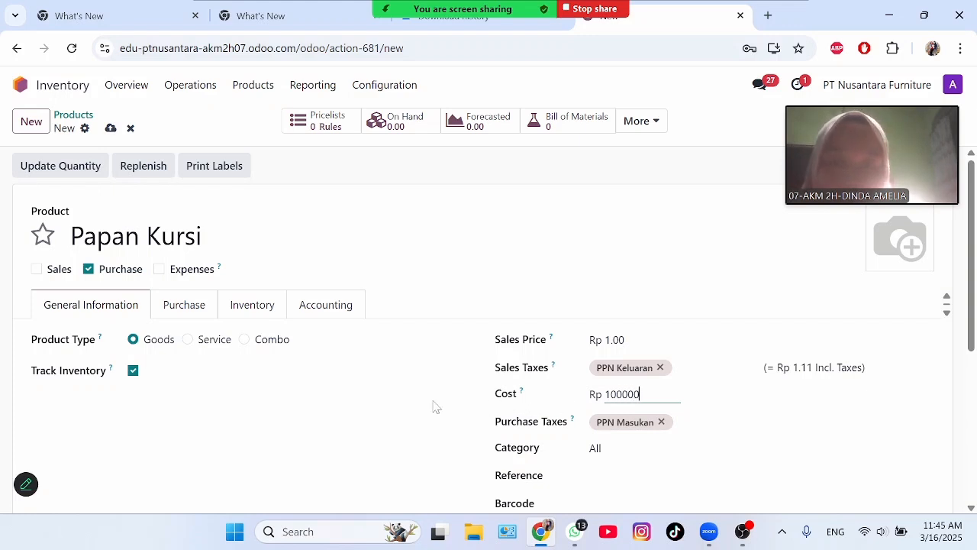
click(442, 407)
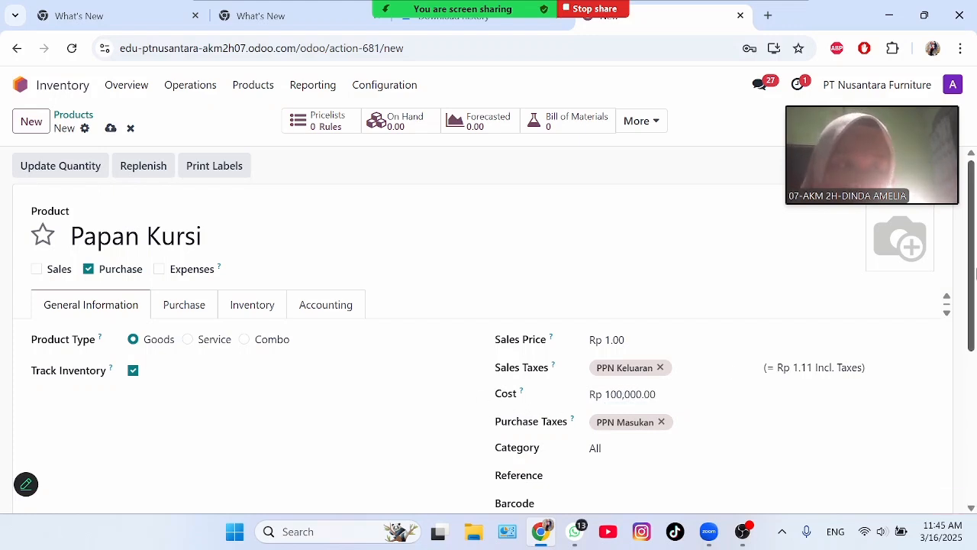
Add the internal note "Kayu MDf 18 mm, HPL finish" to Papan Kursi
scroll(972, 242, down, 2)
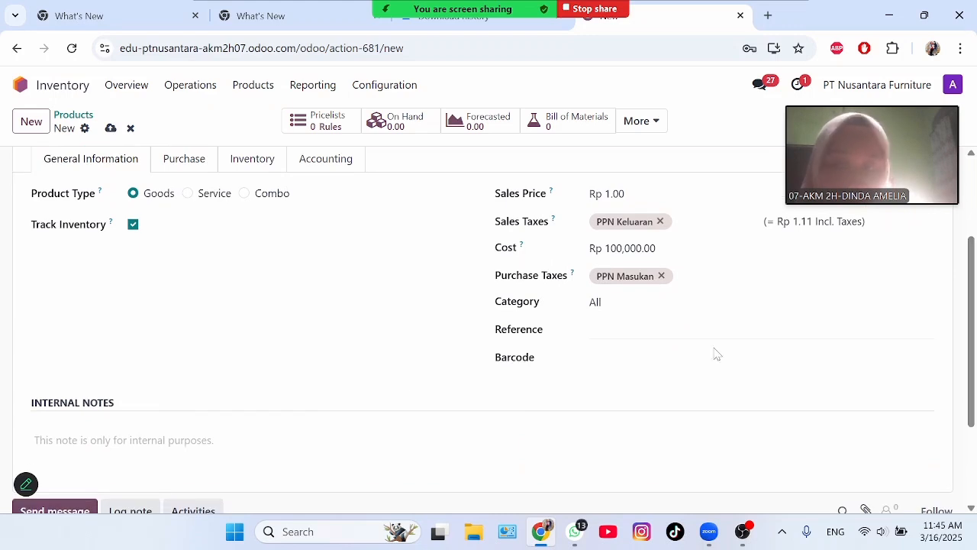
click(35, 440)
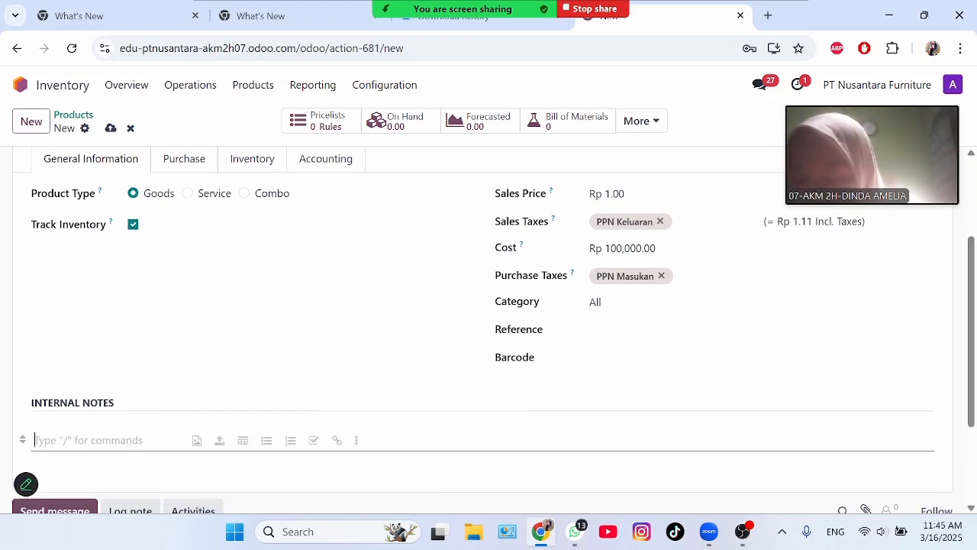
text(Kayu)
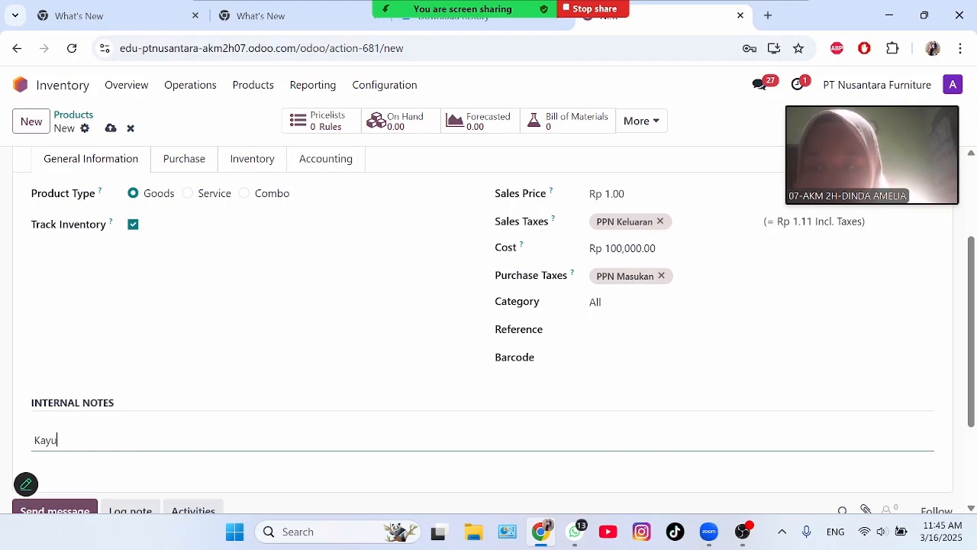
text( MDf)
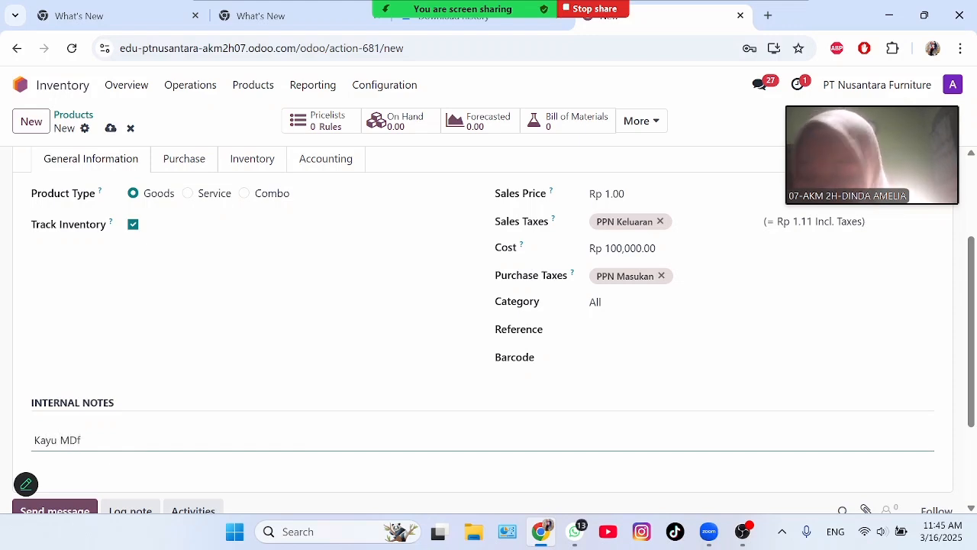
text( 18 )
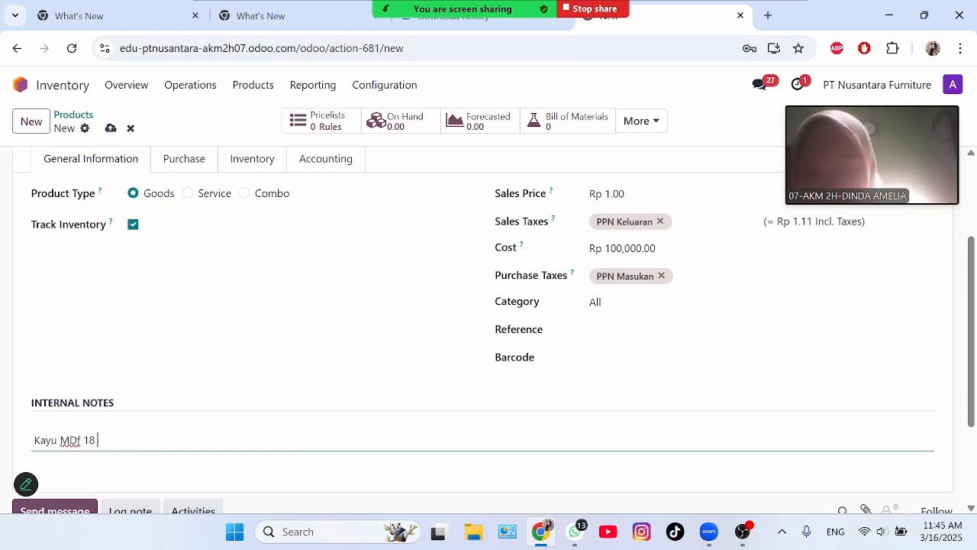
text(mm, HPL finish)
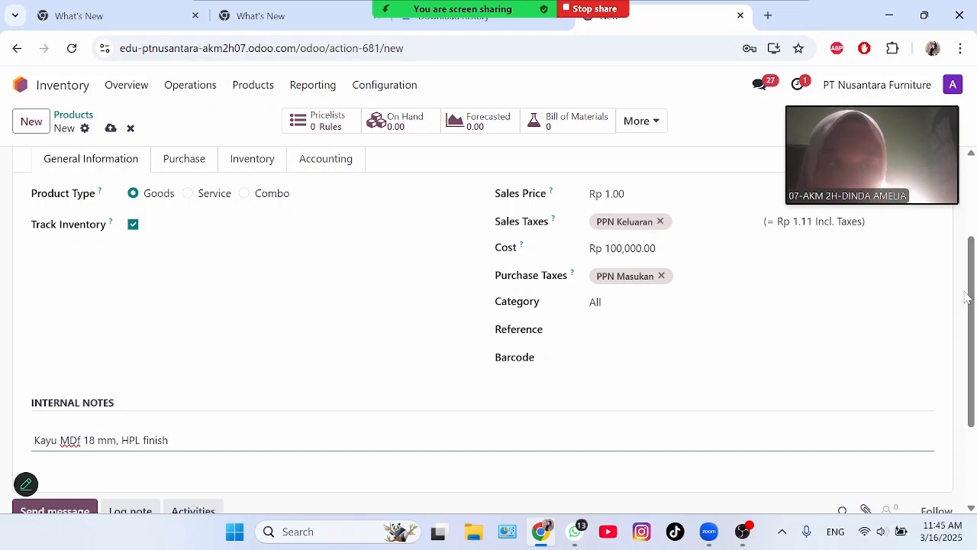
Enable the Manufacture route for Papan Kursi alongside the Buy route
drag(973, 295, 972, 215)
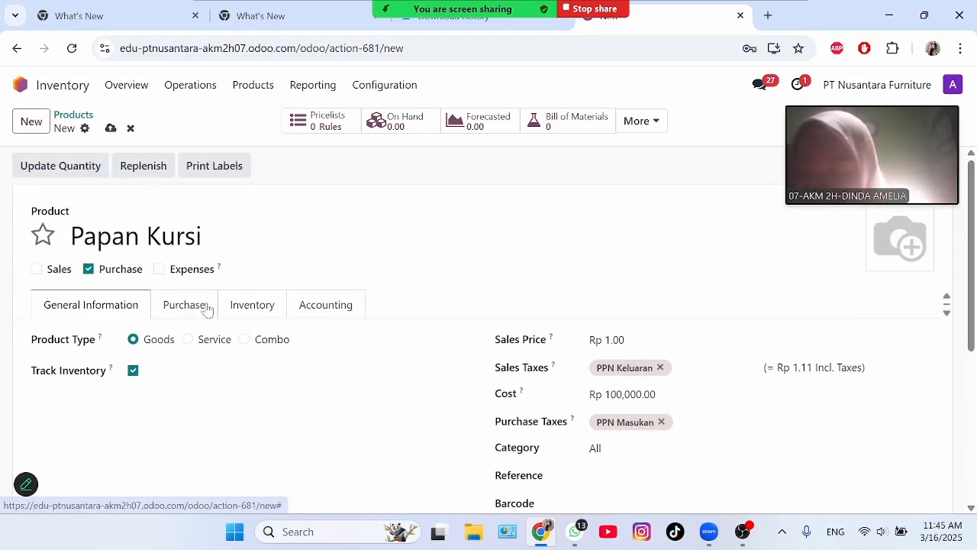
click(249, 307)
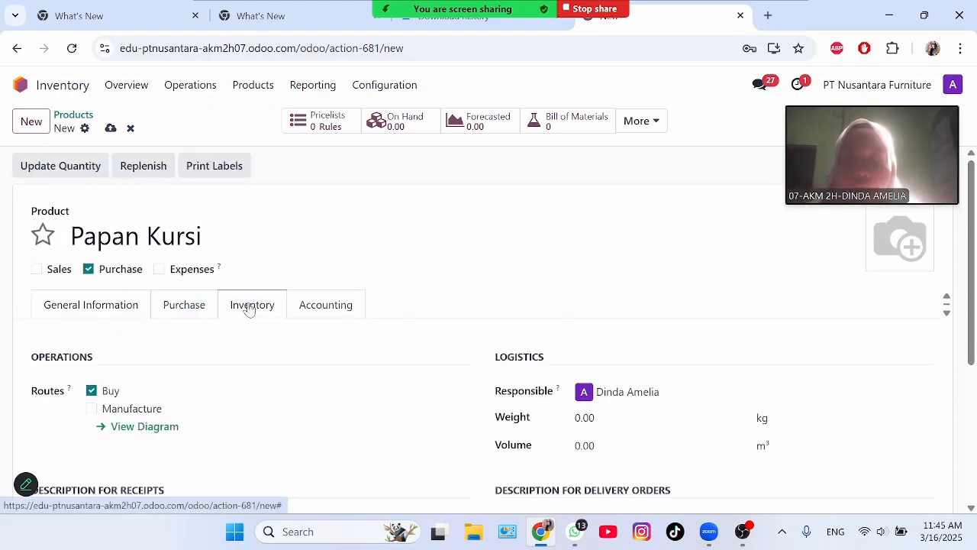
click(91, 410)
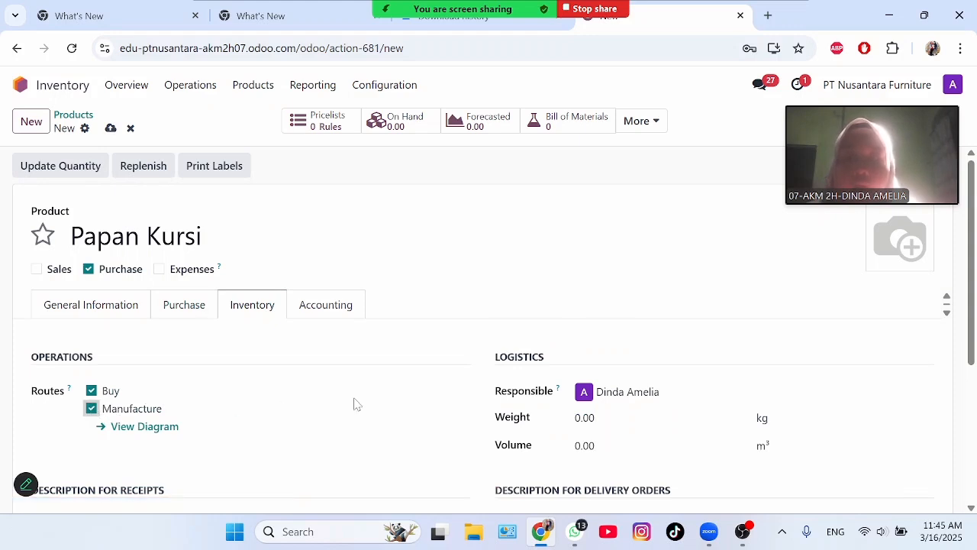
Set Papan Kursi's expense account to 51000010 Cost of Goods Sold and save the product
click(329, 307)
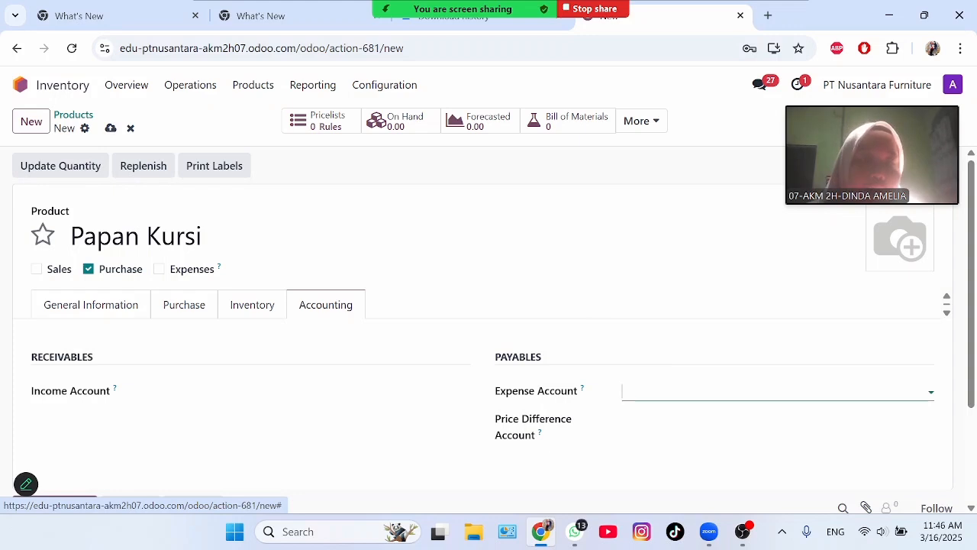
click(678, 397)
text(cos)
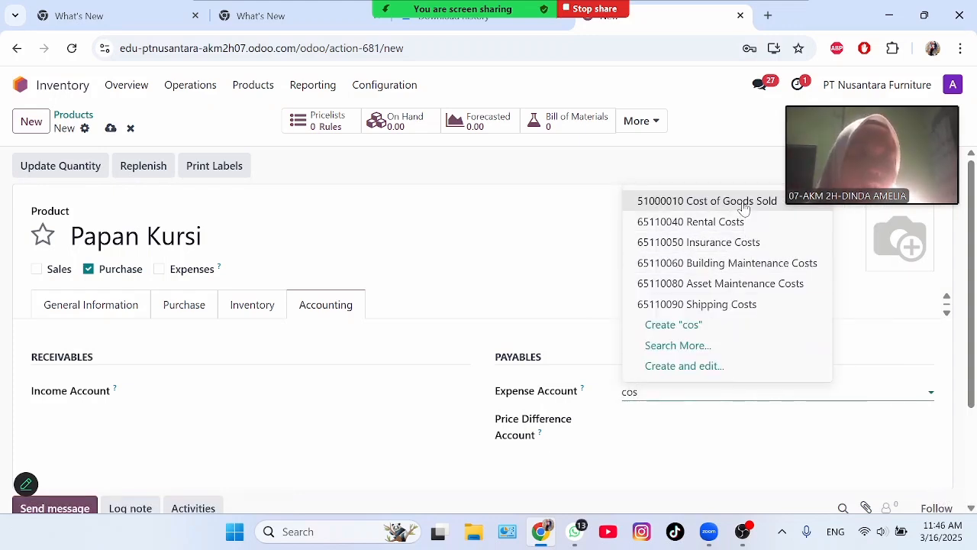
click(744, 205)
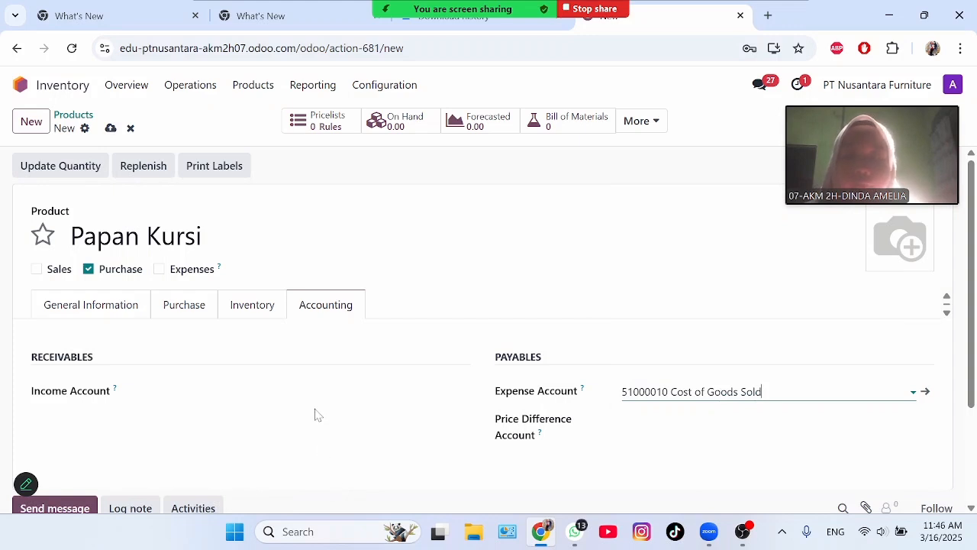
click(111, 128)
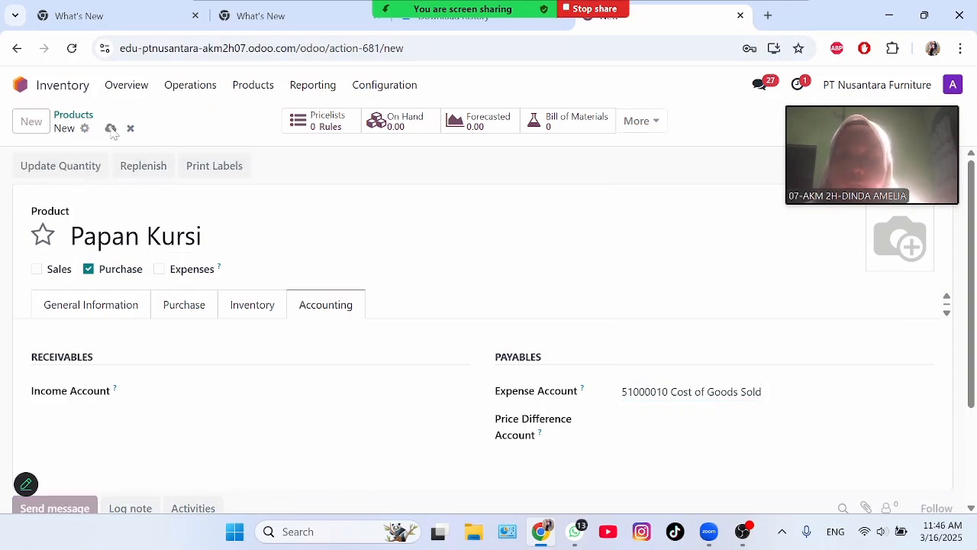
Start another new product, make it unavailable for sale and name it "Rangka Meja"
click(29, 123)
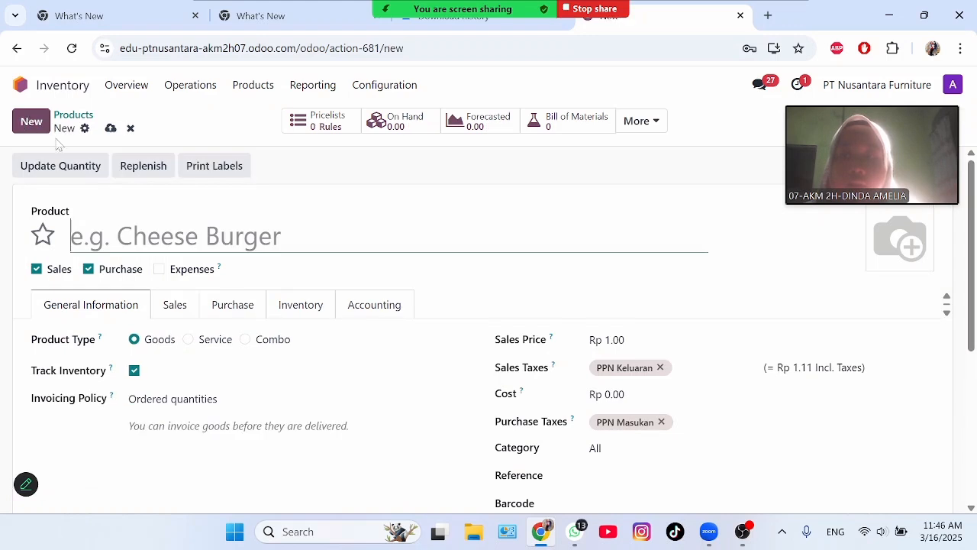
click(37, 269)
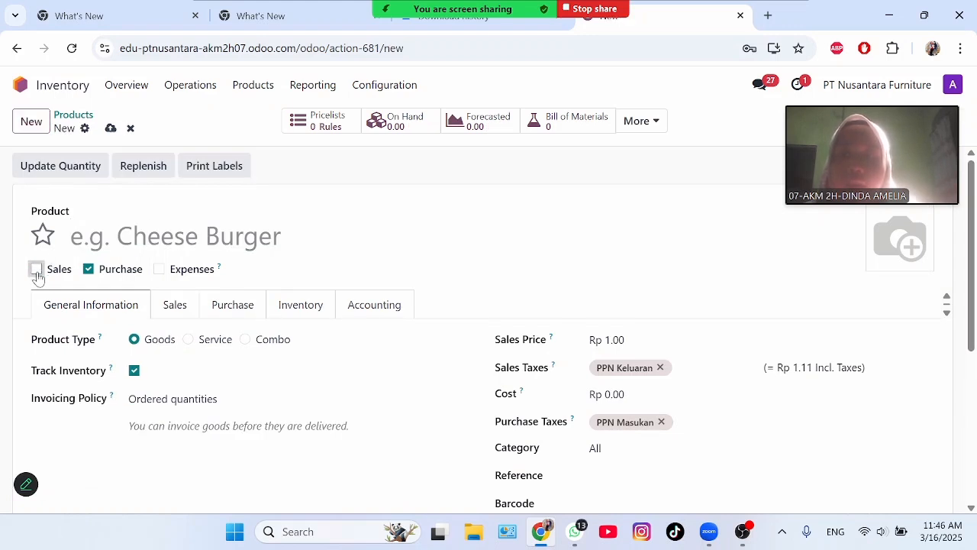
click(74, 236)
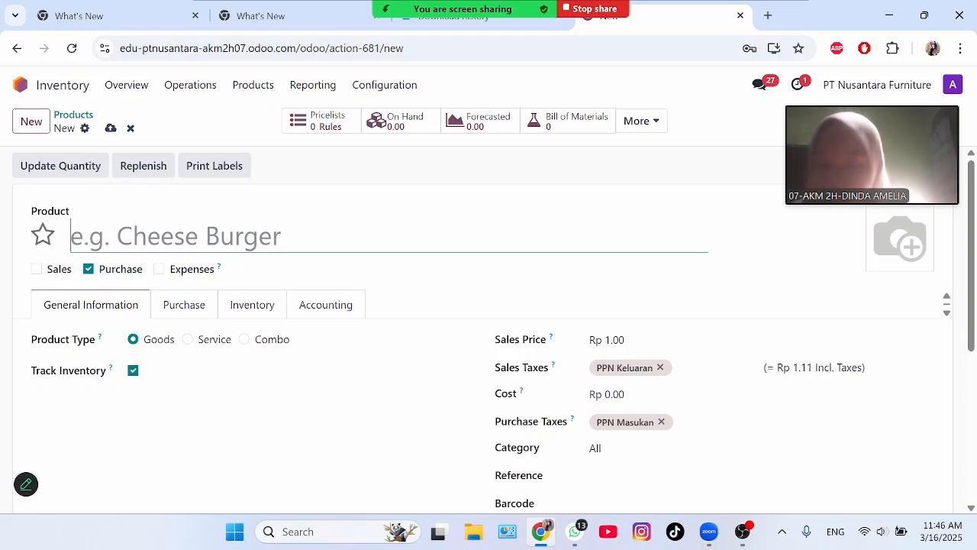
text(Rangka M)
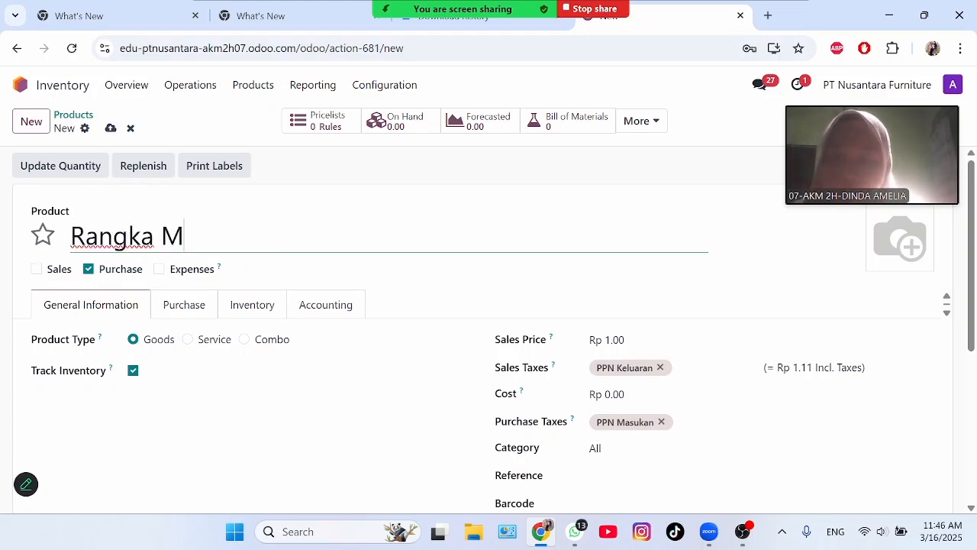
text(eja)
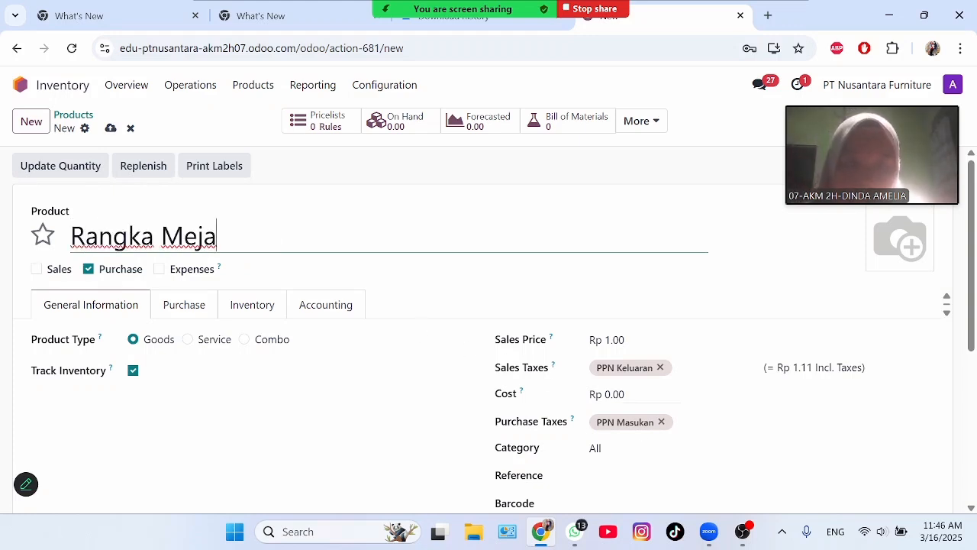
Set the cost of Rangka Meja to Rp 350000
click(615, 394)
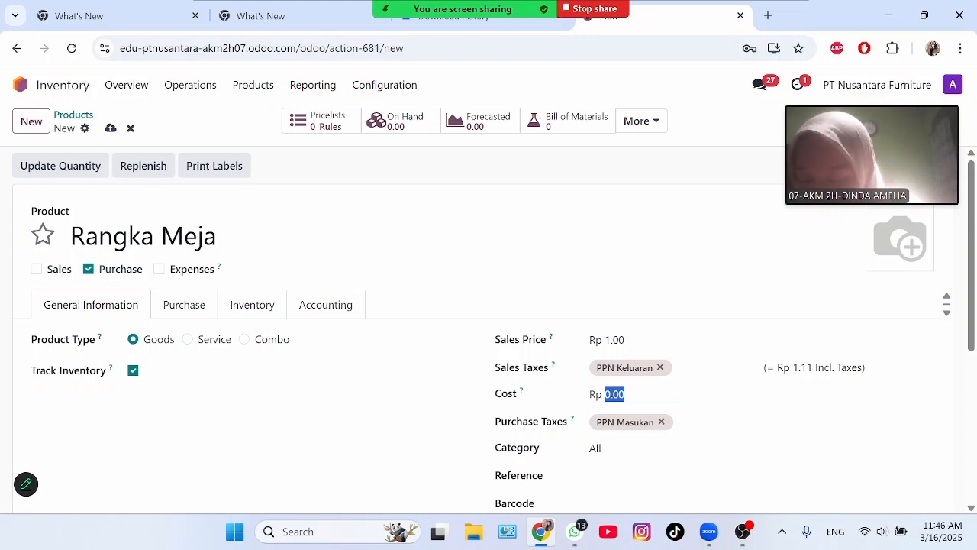
text(350)
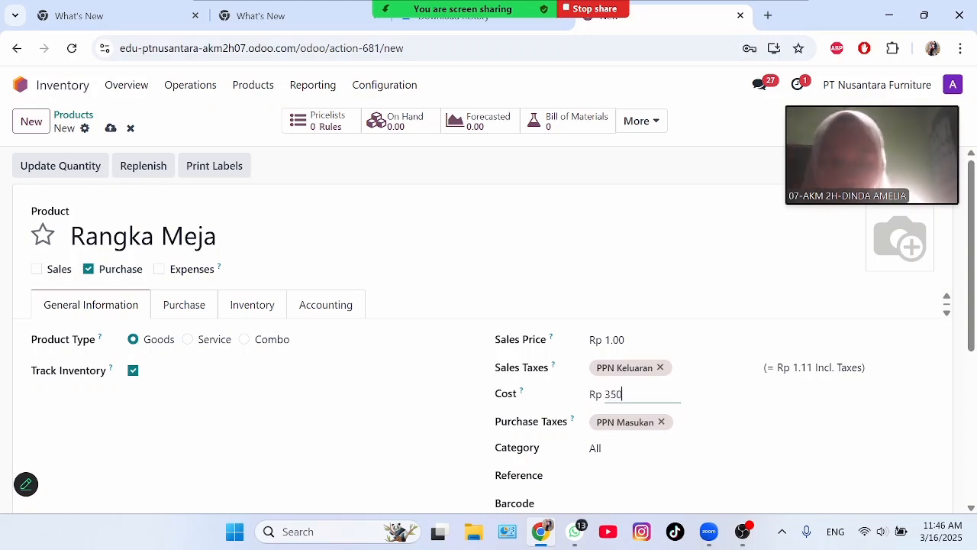
text(000)
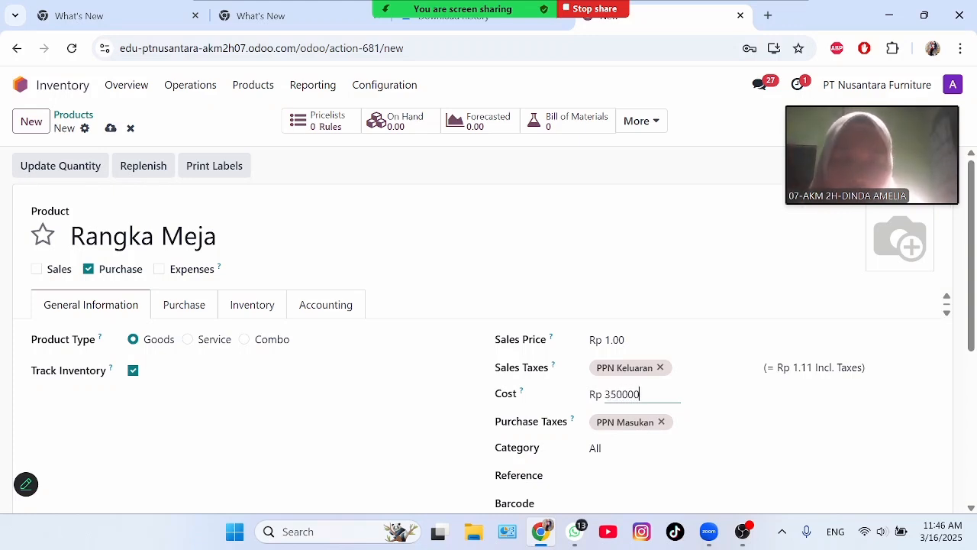
click(413, 421)
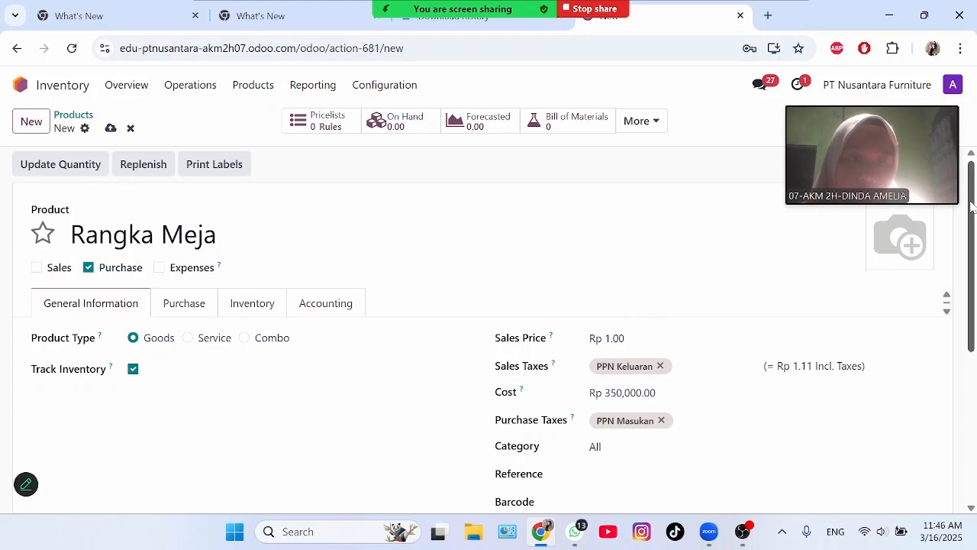
Add the internal note "Besi Hollow 3 x 3 cm" to Rangka Meja
scroll(279, 308, down, 3)
click(124, 401)
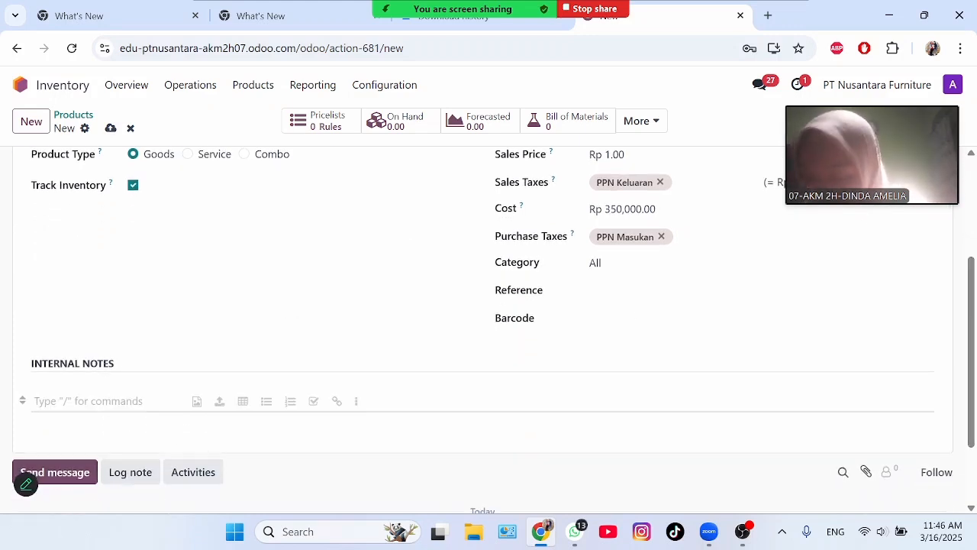
text(Besi Ho)
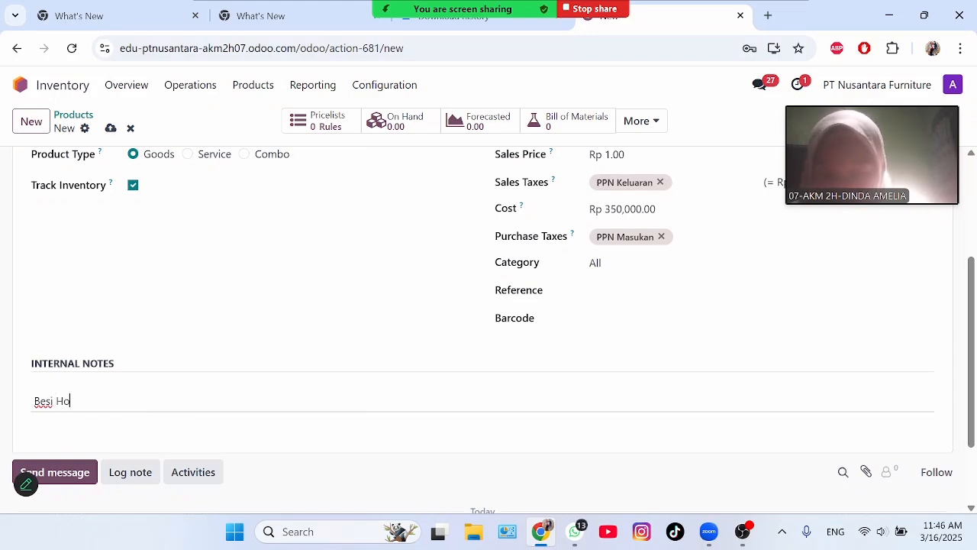
text(llow)
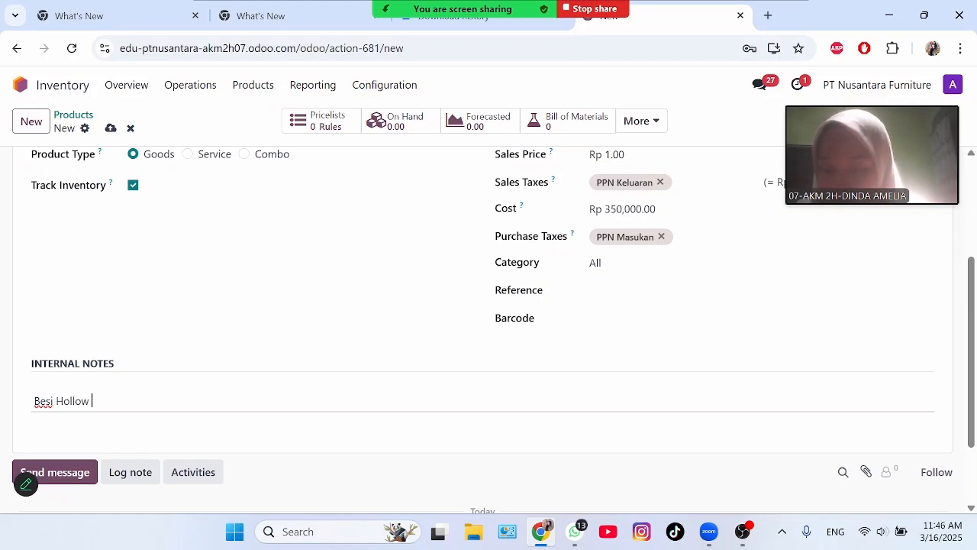
text( 3 x 3)
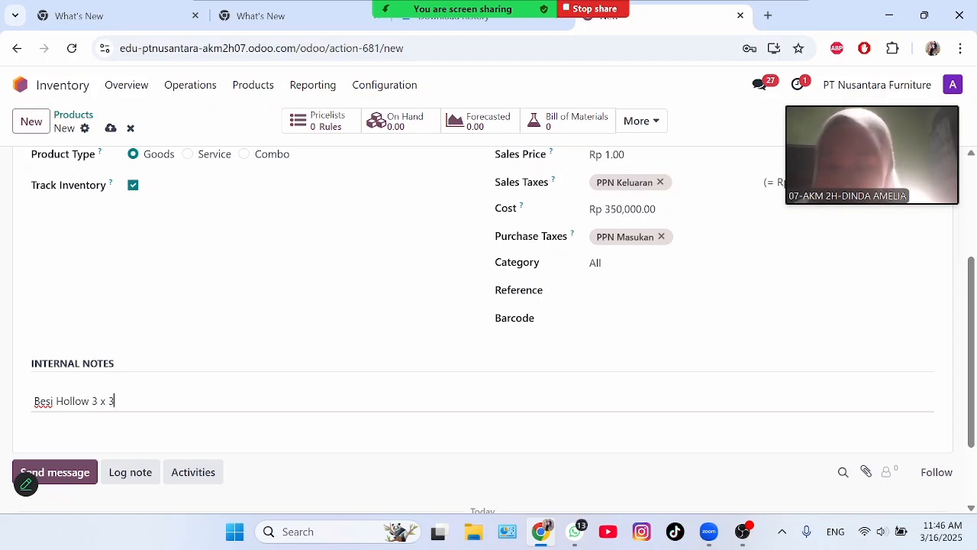
text( cm)
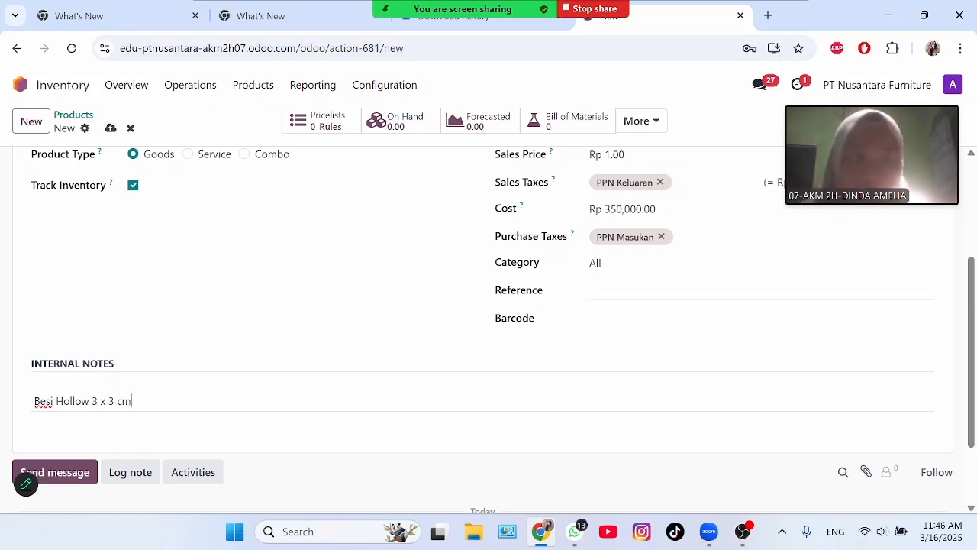
Enable the Manufacture route for Rangka Meja alongside the Buy route
drag(972, 294, 974, 230)
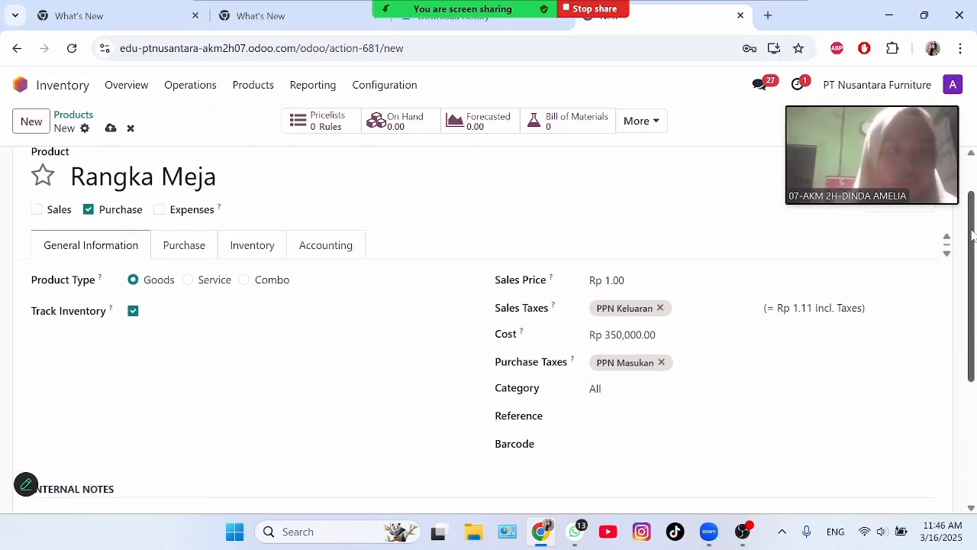
click(252, 255)
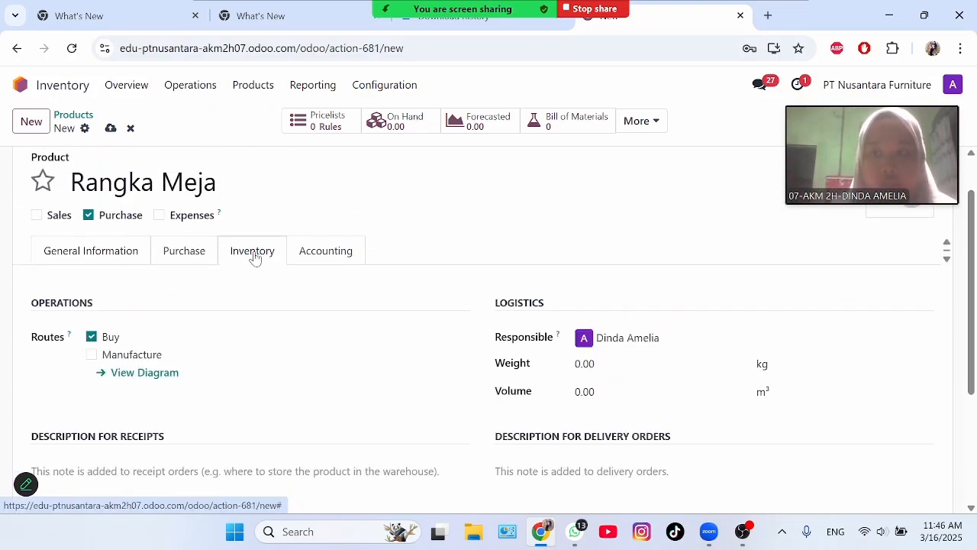
click(91, 355)
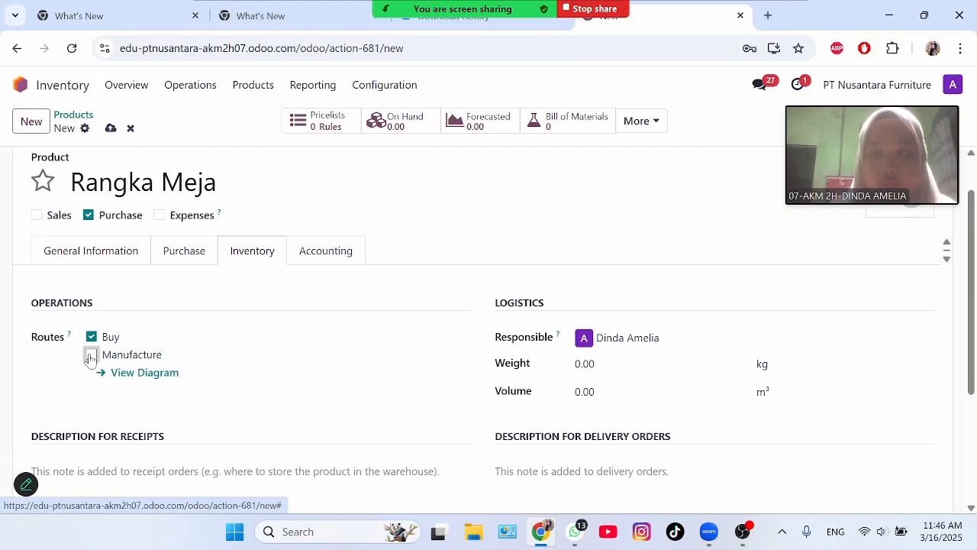
Set Rangka Meja's expense account to 51000010 Cost of Goods Sold and save the product
click(340, 255)
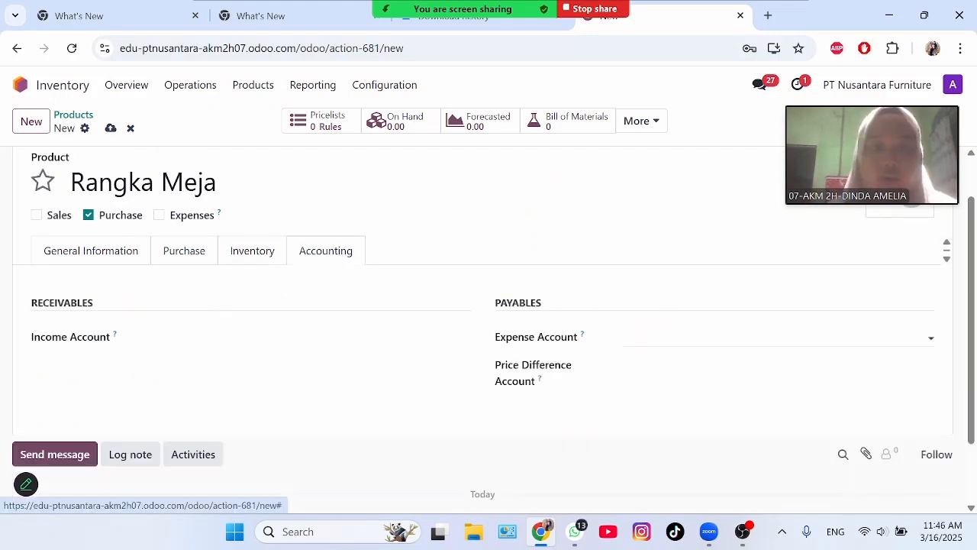
click(733, 337)
text(cos)
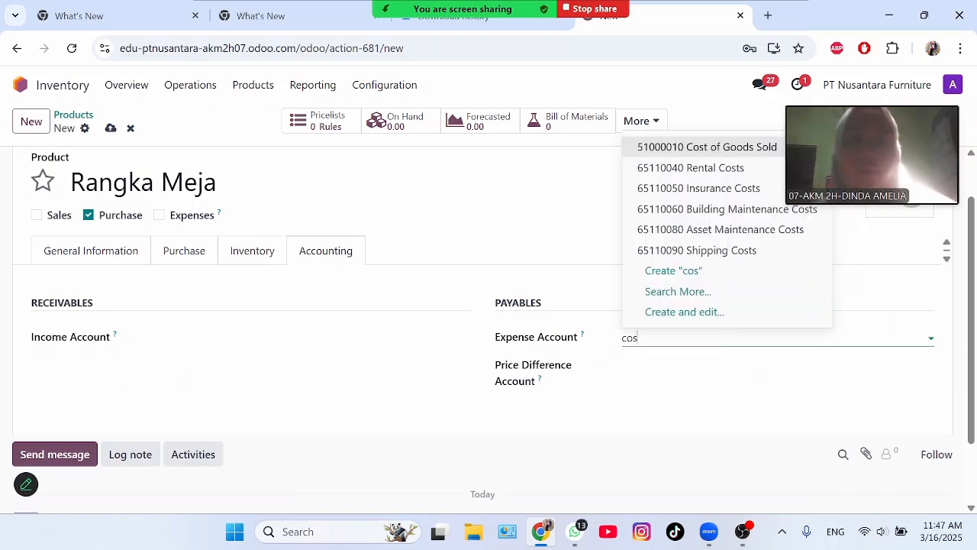
click(732, 148)
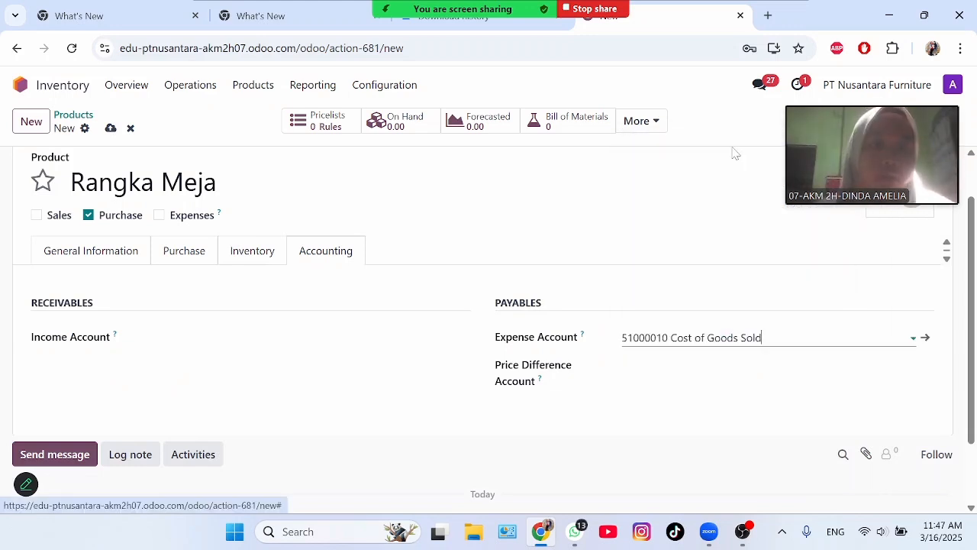
click(281, 385)
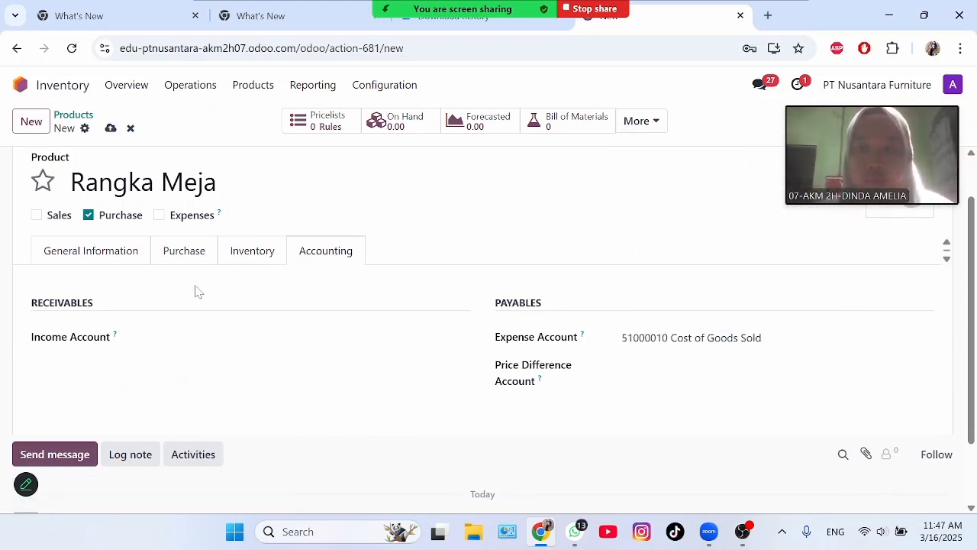
click(111, 129)
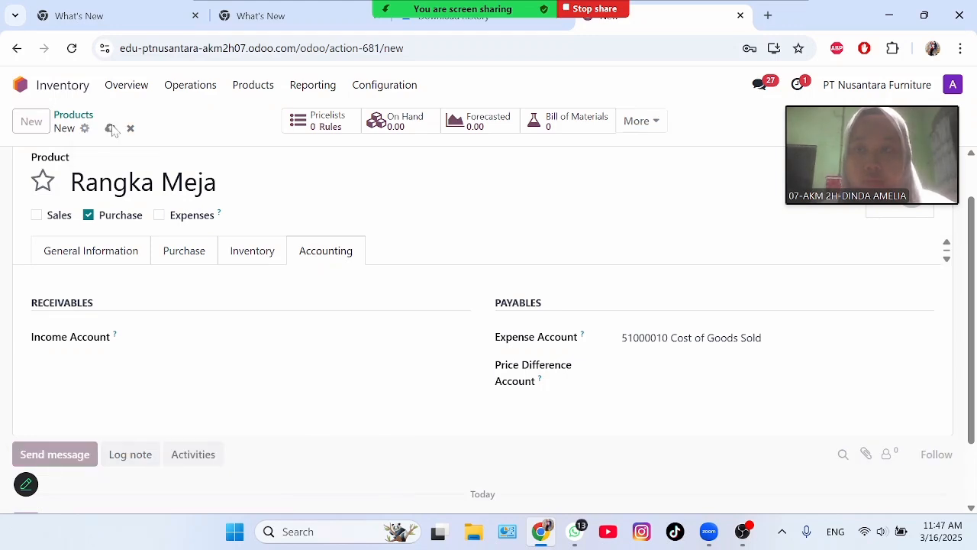
Start a new product named "Rangka Kursi" that can be purchased but not sold
click(34, 123)
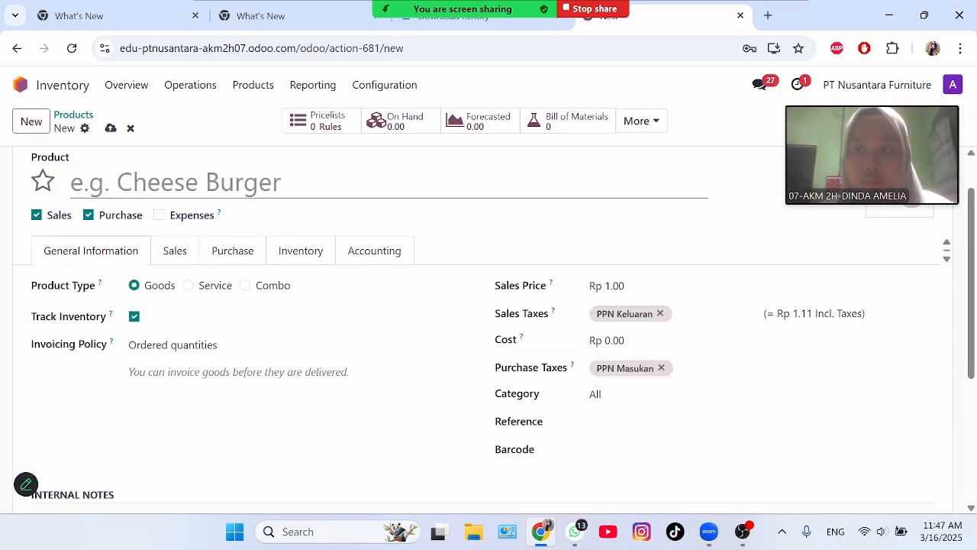
click(35, 215)
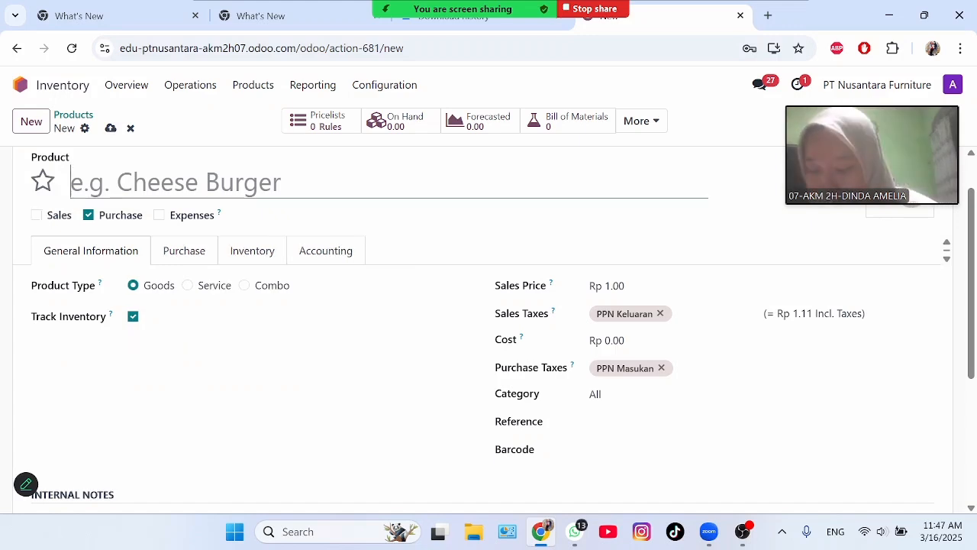
text(Rangka Kursi)
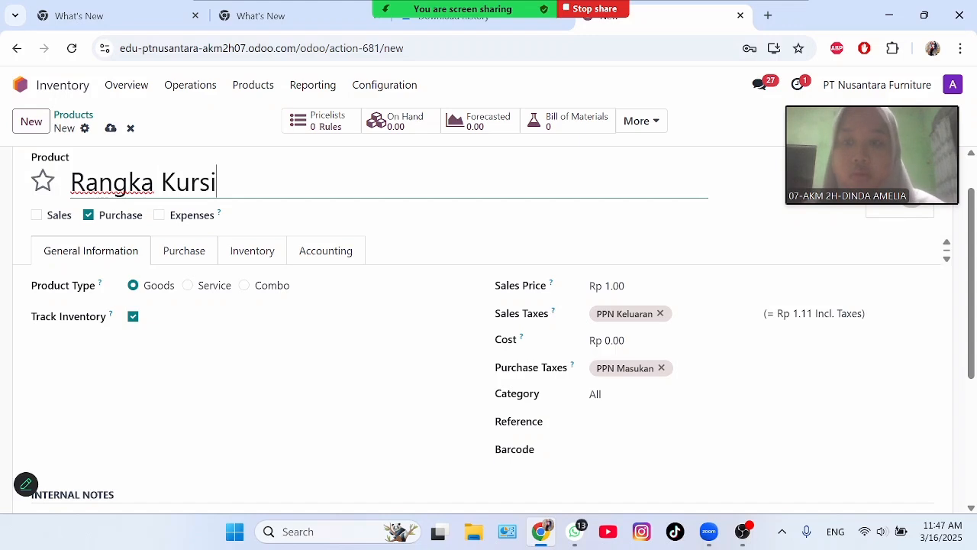
Set the cost of Rangka Kursi to Rp 250000
click(614, 341)
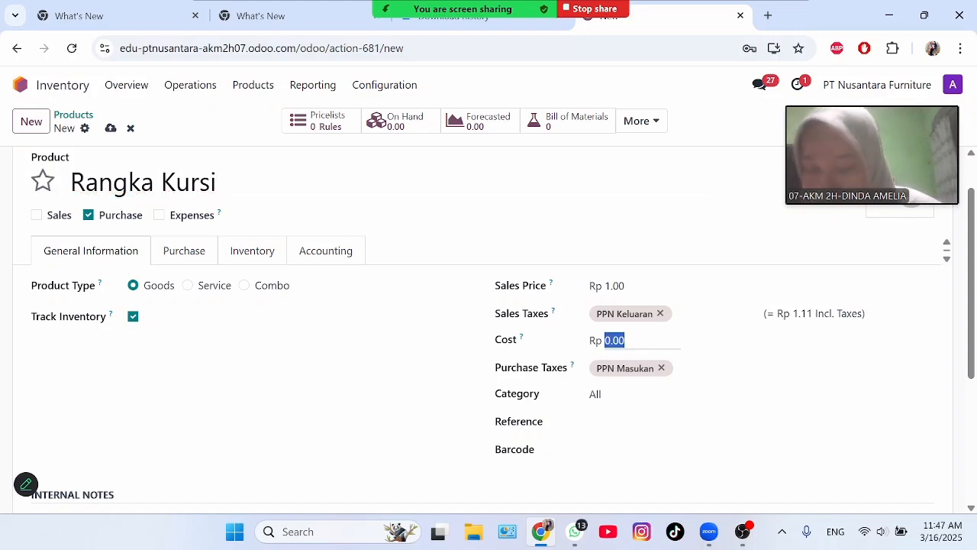
text(250,00)
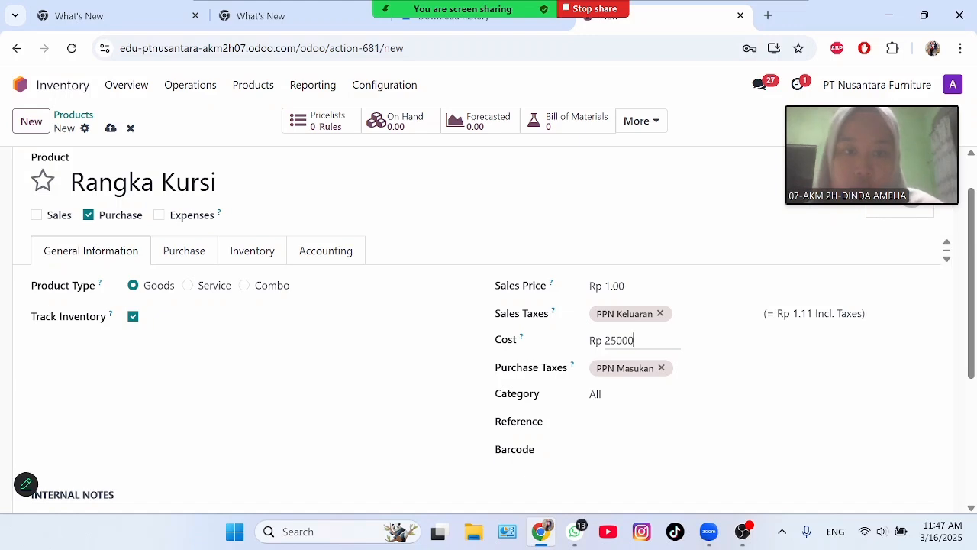
text(0)
click(399, 393)
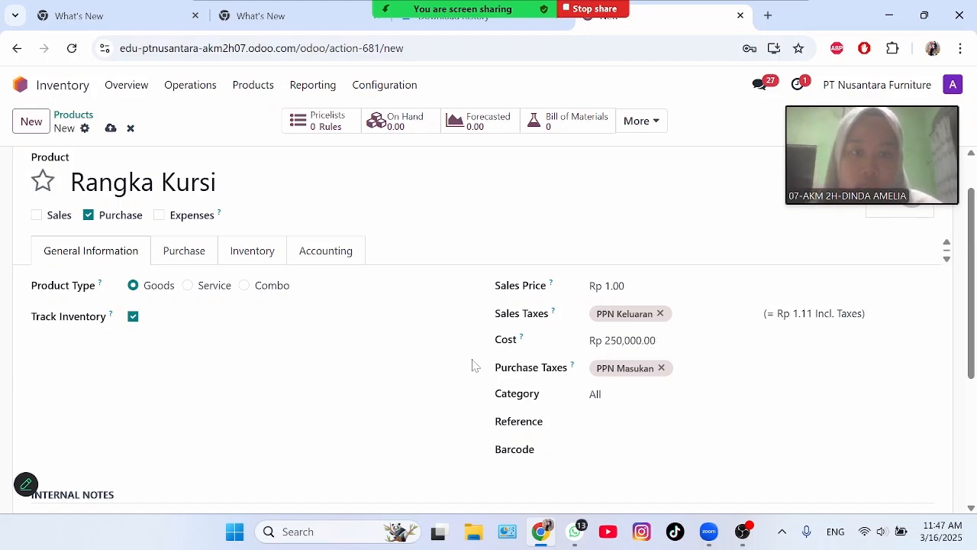
Add the internal note "Besi Hollow 3 x 3 cm" to Rangka Kursi
scroll(972, 298, down, 2)
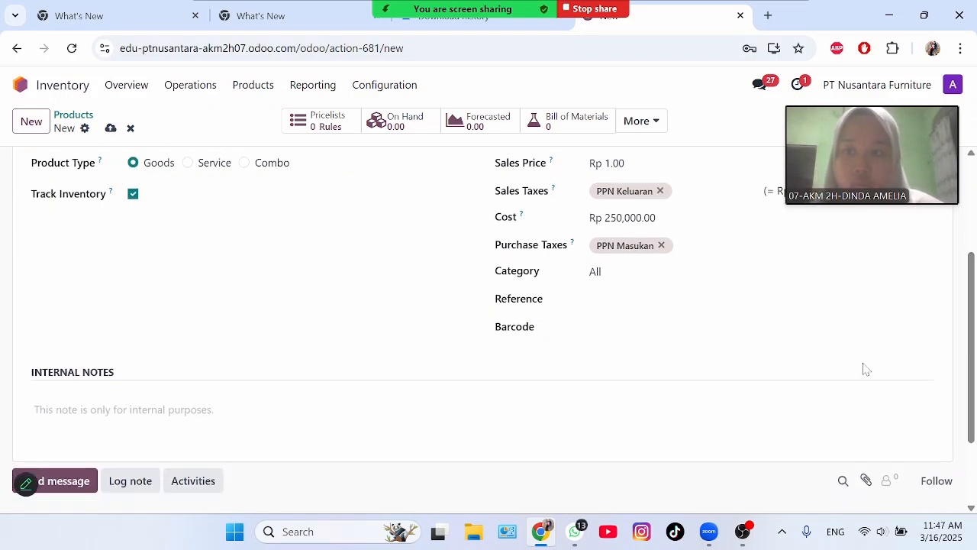
click(35, 410)
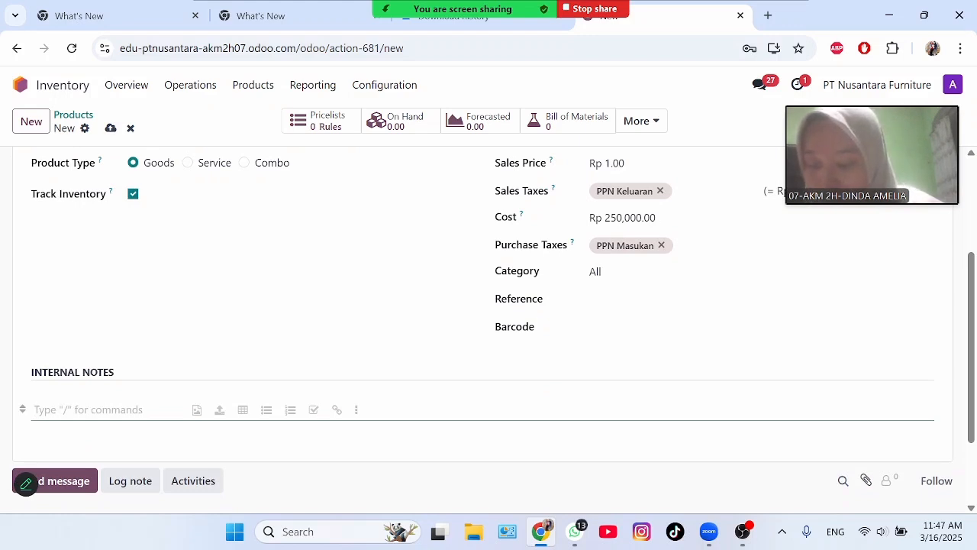
text(Besi Hollo)
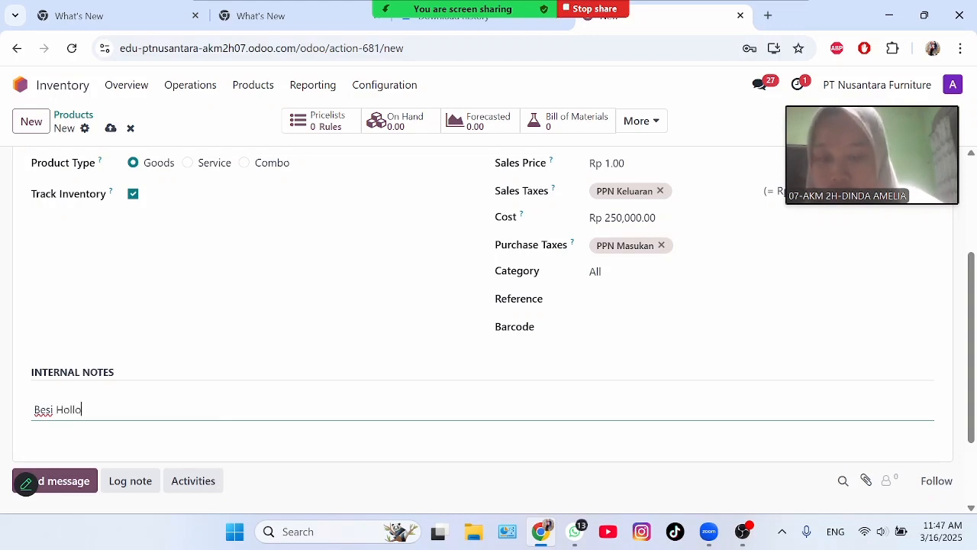
text(w 3)
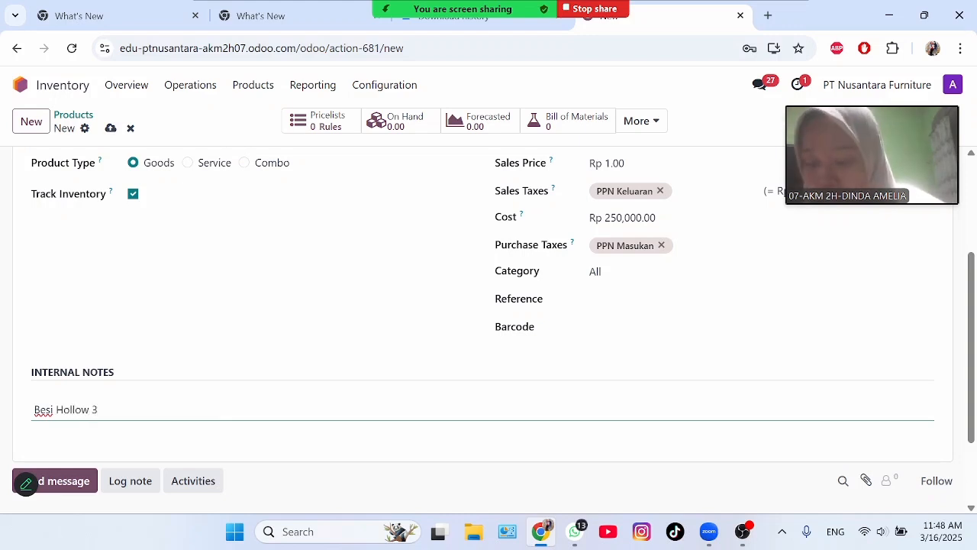
text( x 3 c)
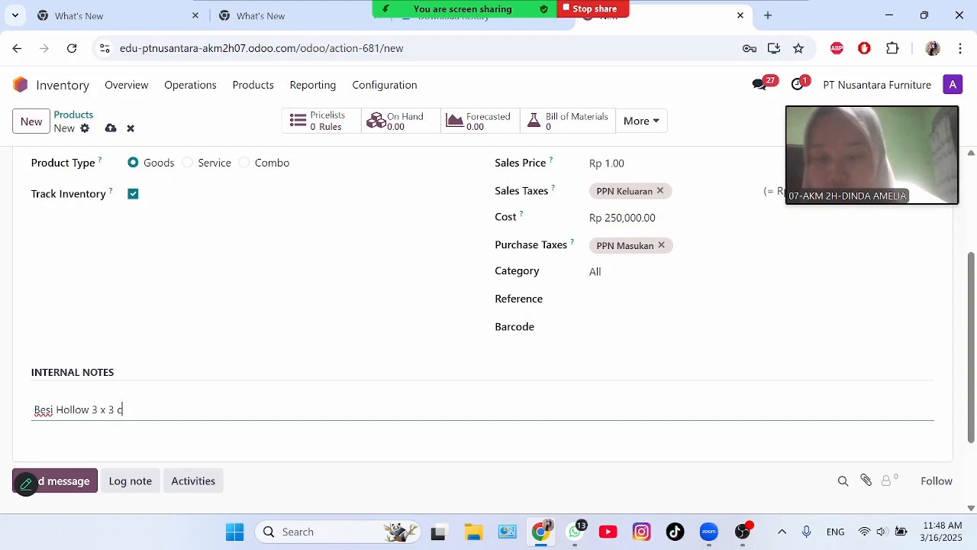
text(m)
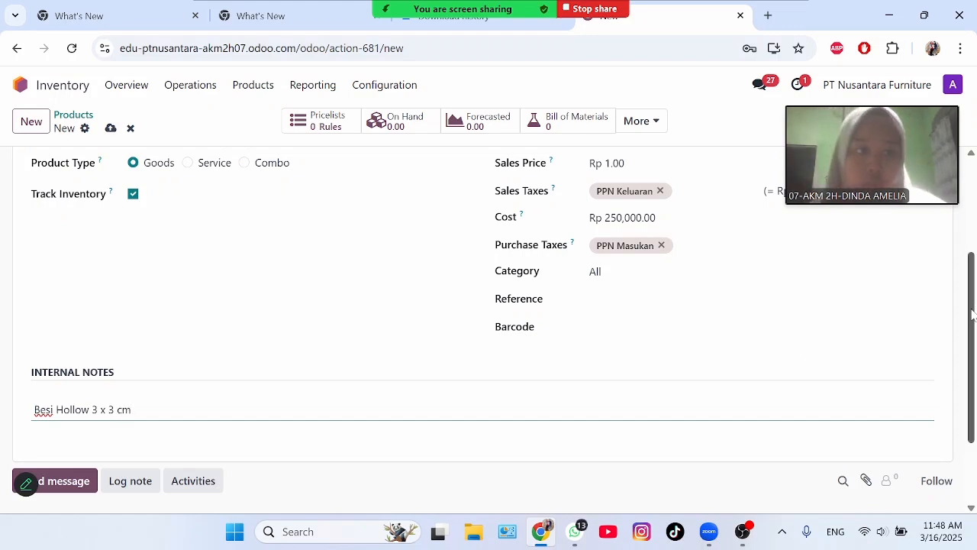
Enable the Manufacture route for Rangka Kursi alongside the Buy route
scroll(972, 313, up, 3)
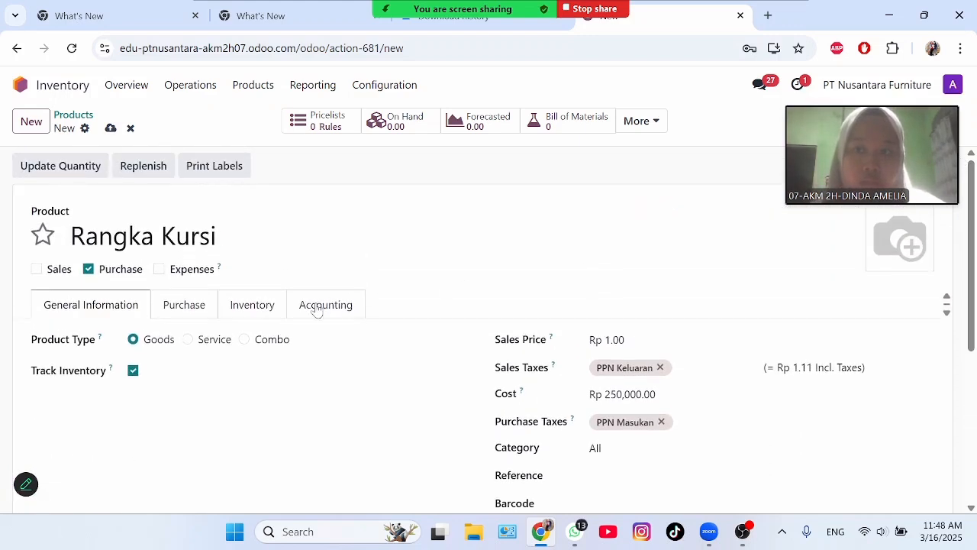
click(252, 305)
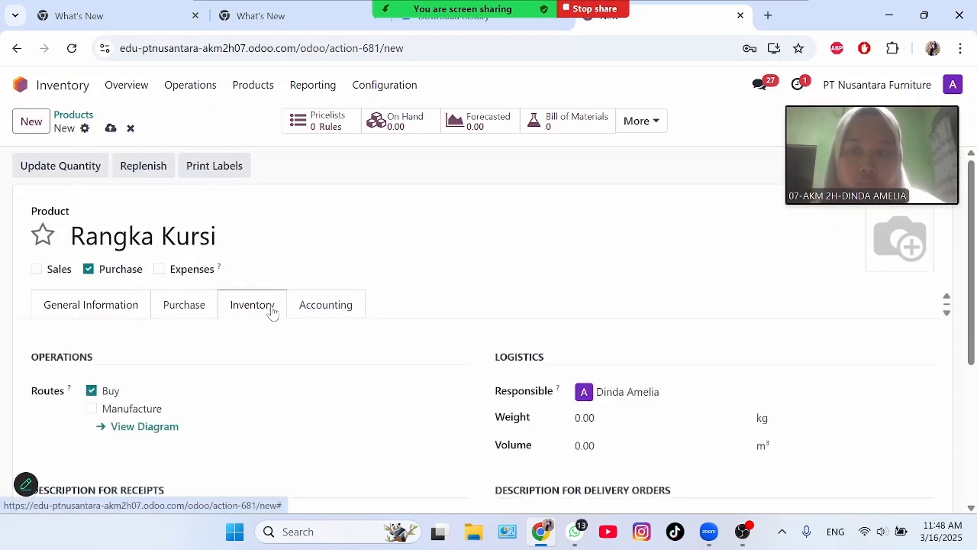
click(91, 410)
Set Rangka Kursi's expense account to 51000010 Cost of Goods Sold and save the product
click(316, 312)
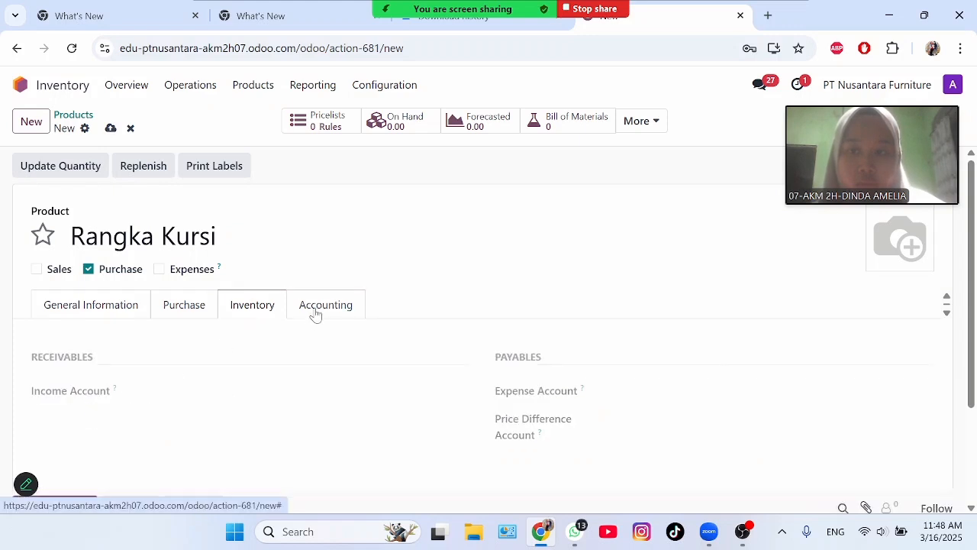
click(637, 391)
text(cos)
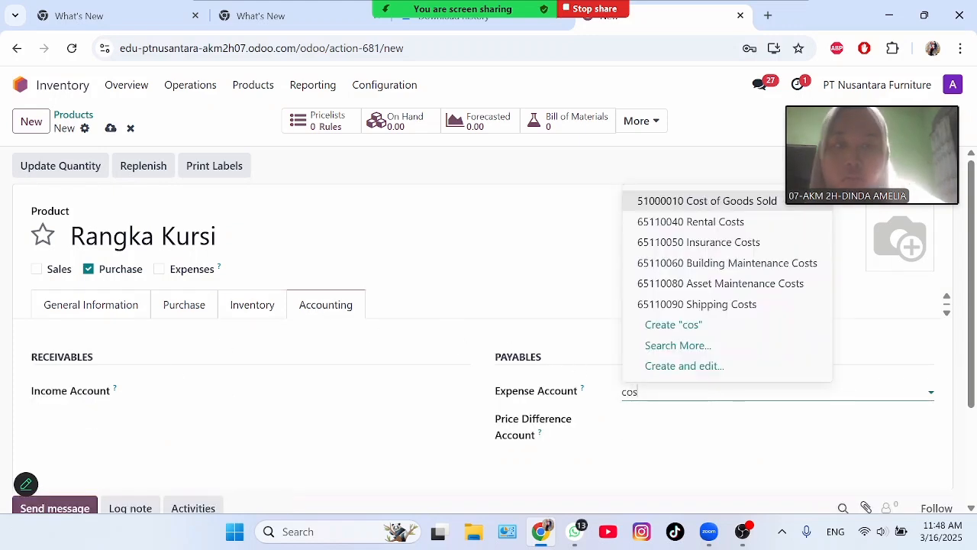
click(748, 205)
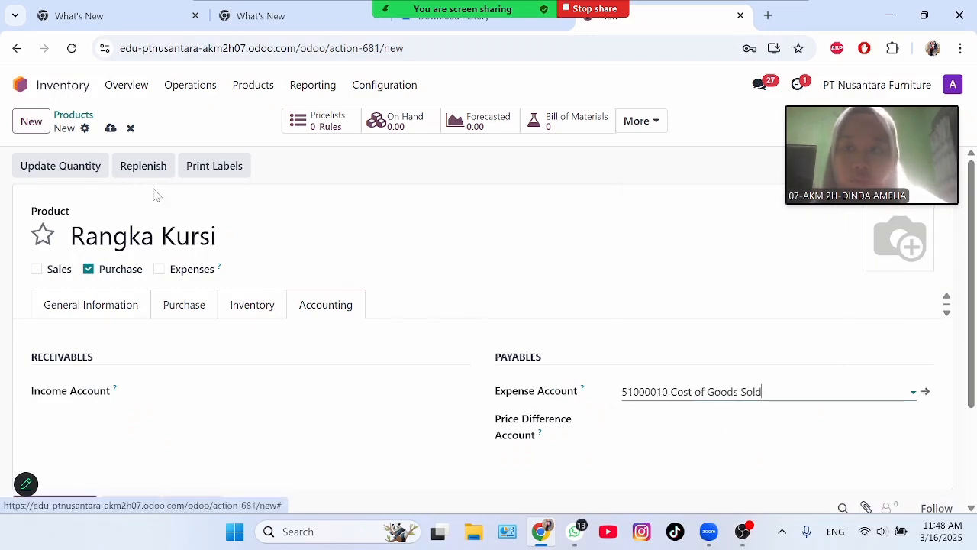
click(111, 129)
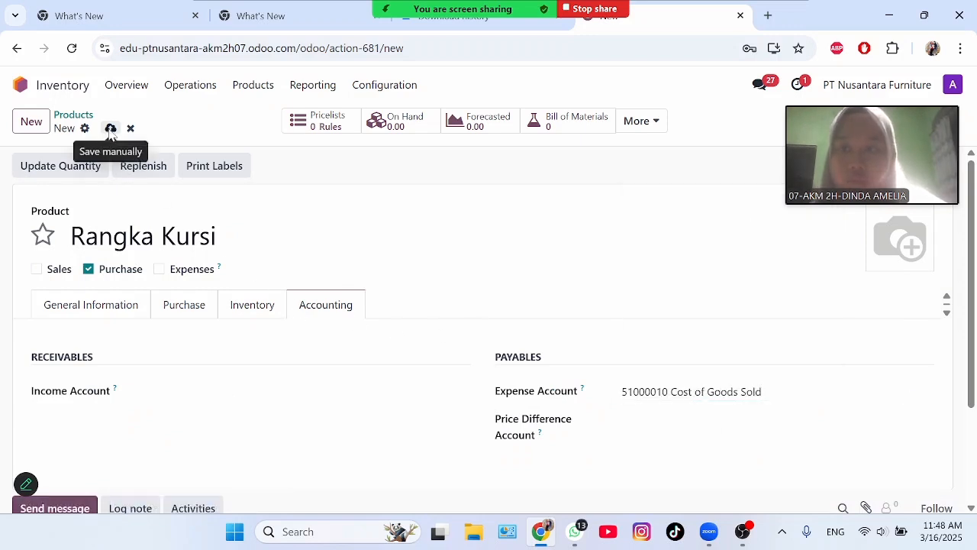
Start a new product named "Sekrup Kayu" that can be purchased but not sold
click(44, 126)
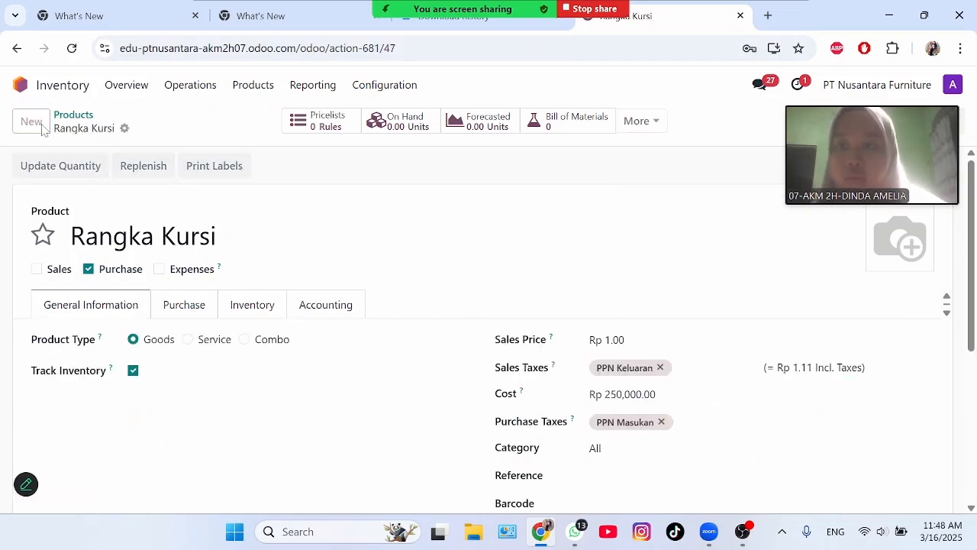
click(36, 269)
click(71, 236)
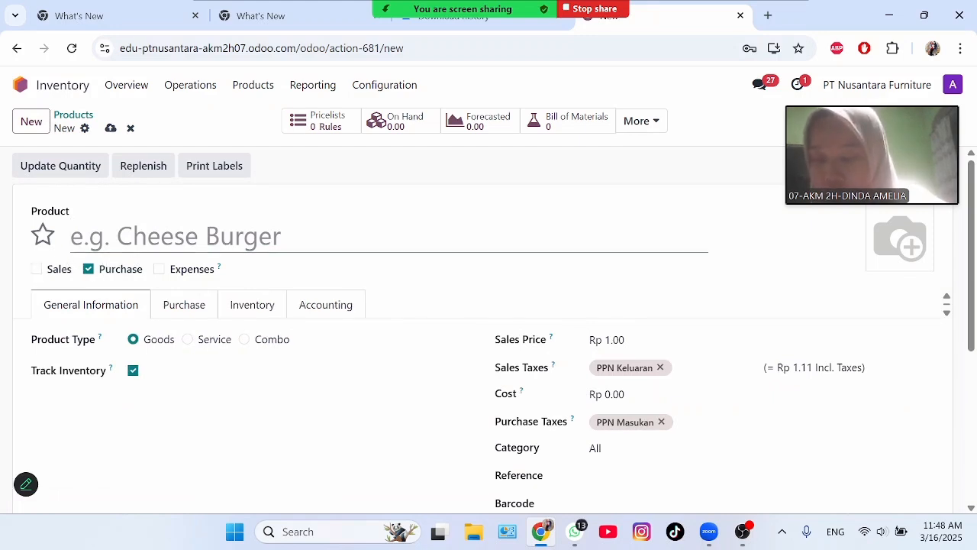
text(Sek)
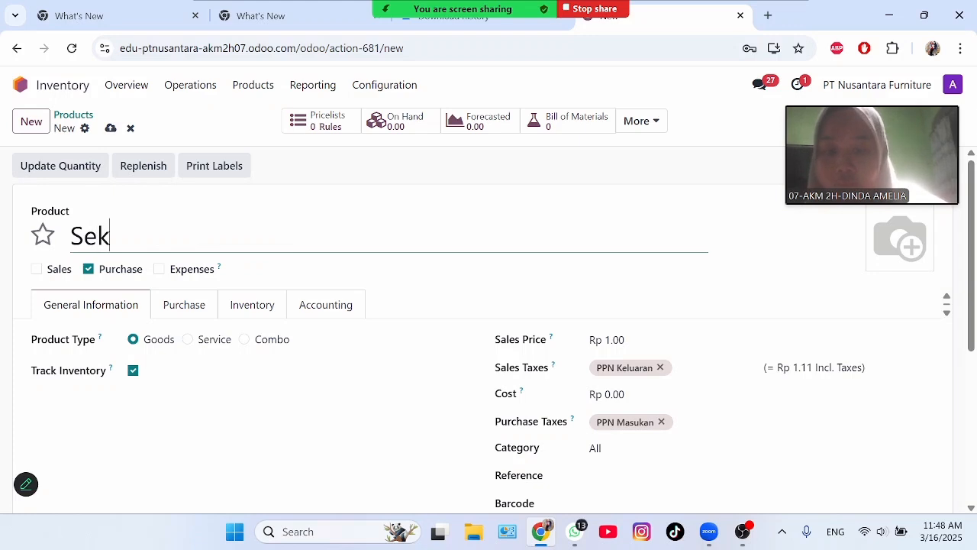
text(rup ka)
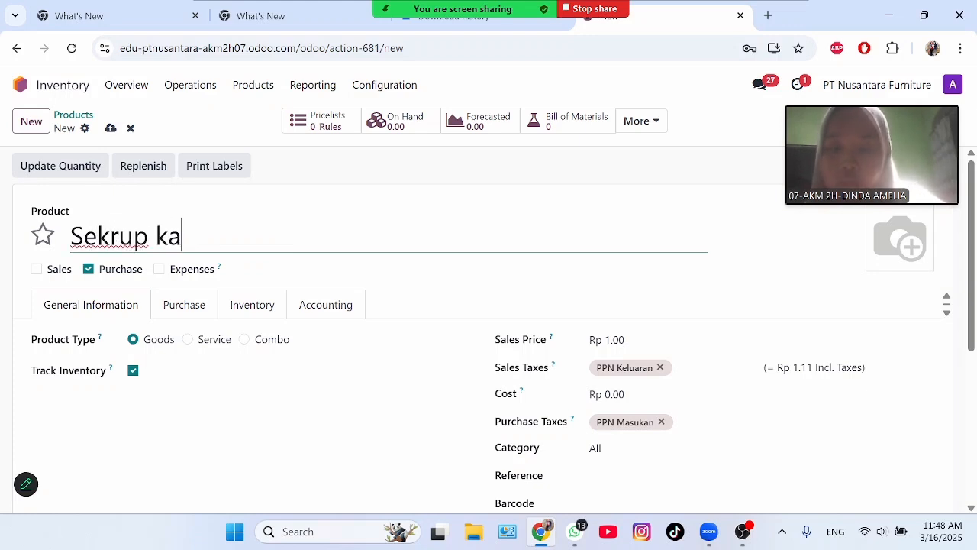
text(y)
key(BackSpace)
key(BackSpace)
key(BackSpace)
text(K)
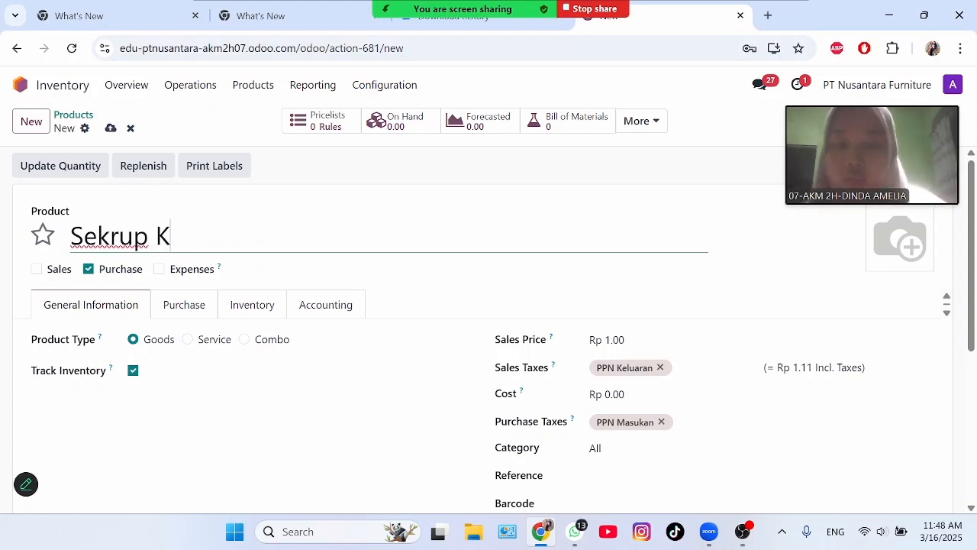
text(ay)
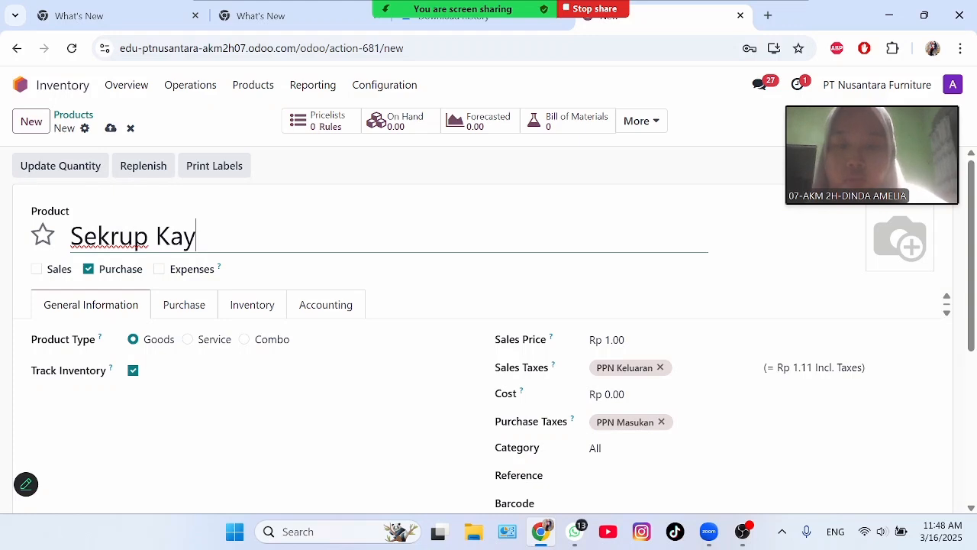
text(iu)
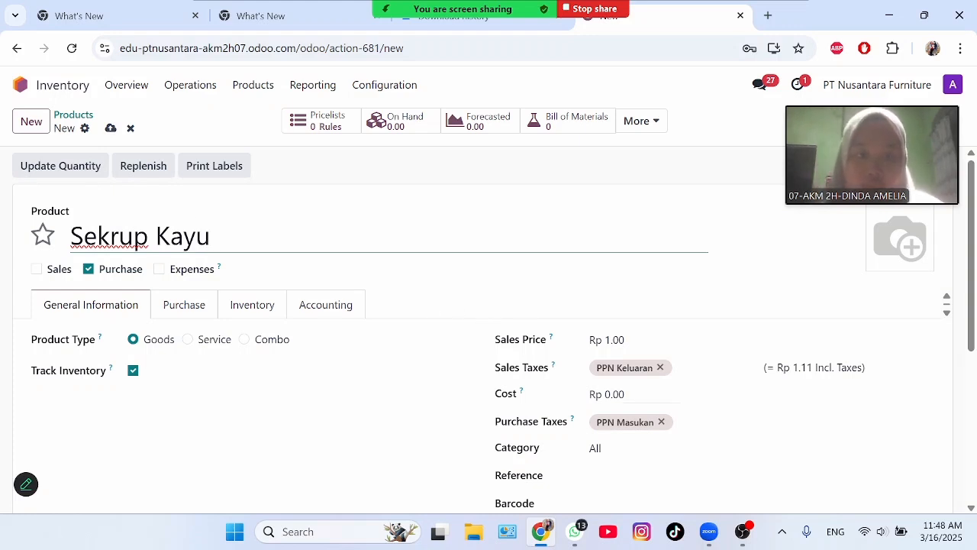
Set the cost of Sekrup Kayu to Rp 1000
click(617, 394)
key(BackSpace)
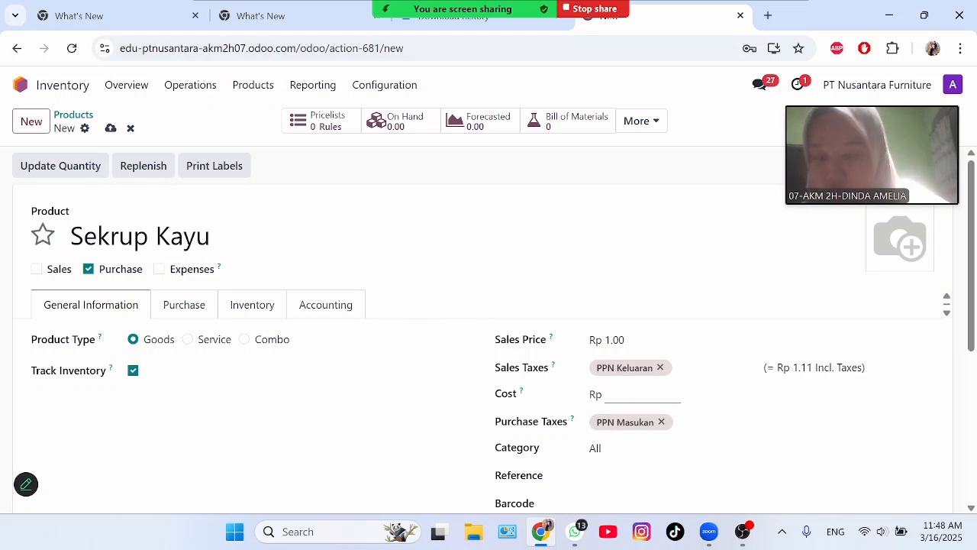
text(1000)
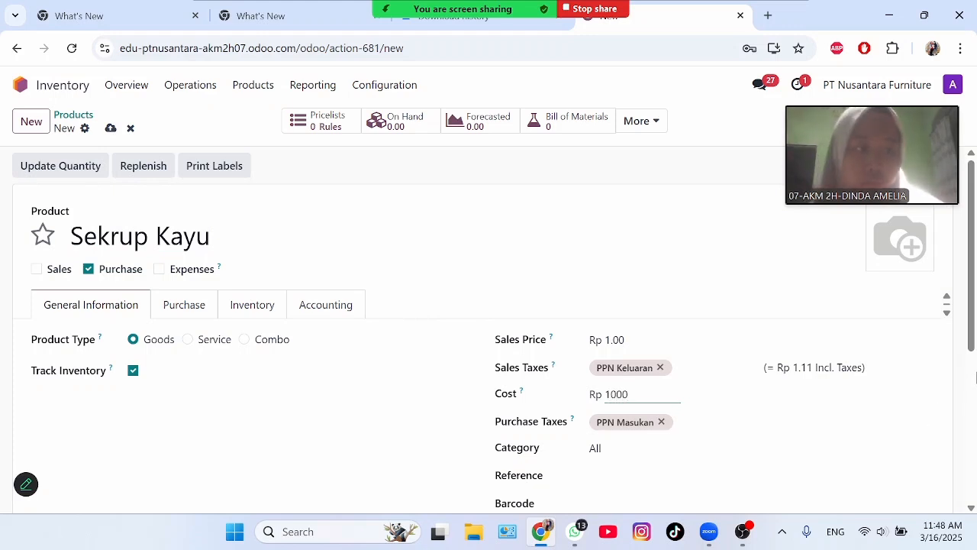
Add the internal note "3,5 cm" to Sekrup Kayu
scroll(971, 326, down, 2)
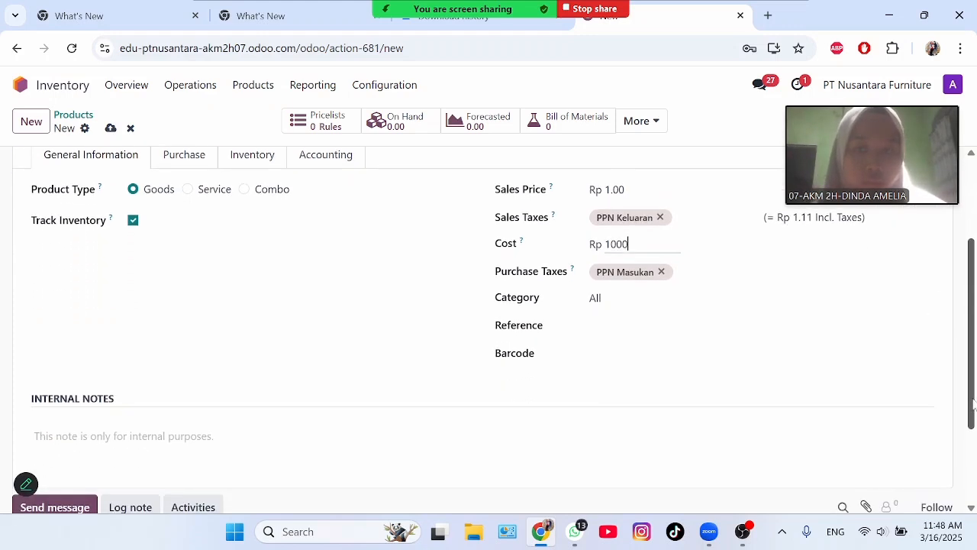
click(35, 436)
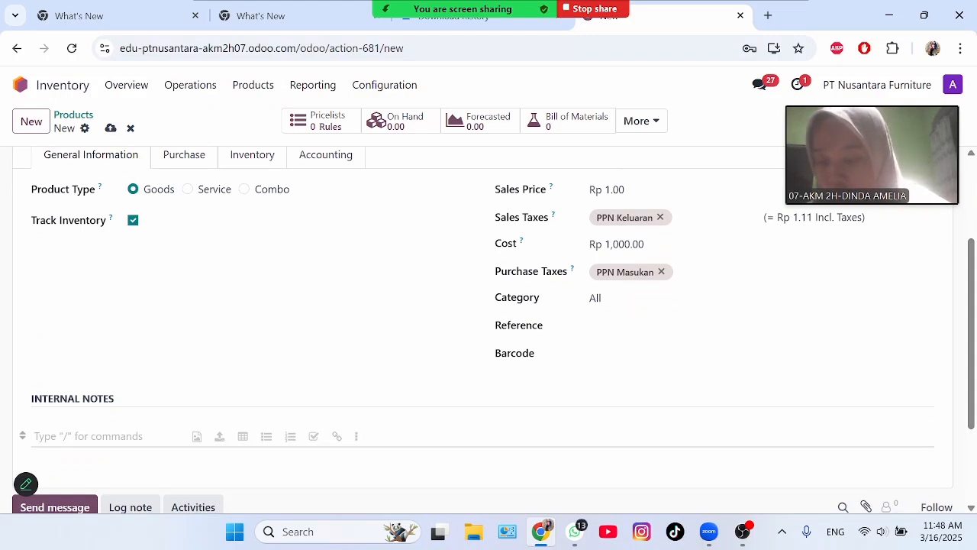
text(3,5)
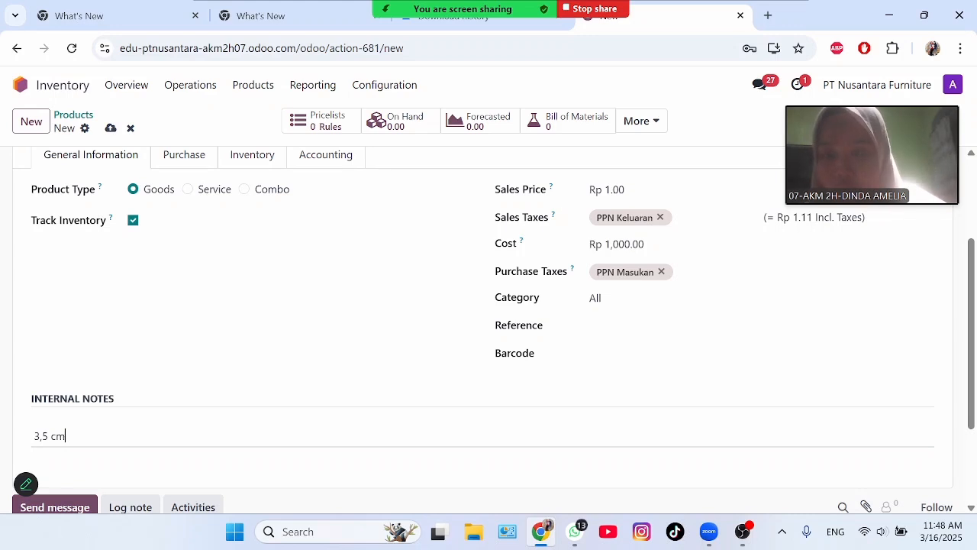
click(266, 312)
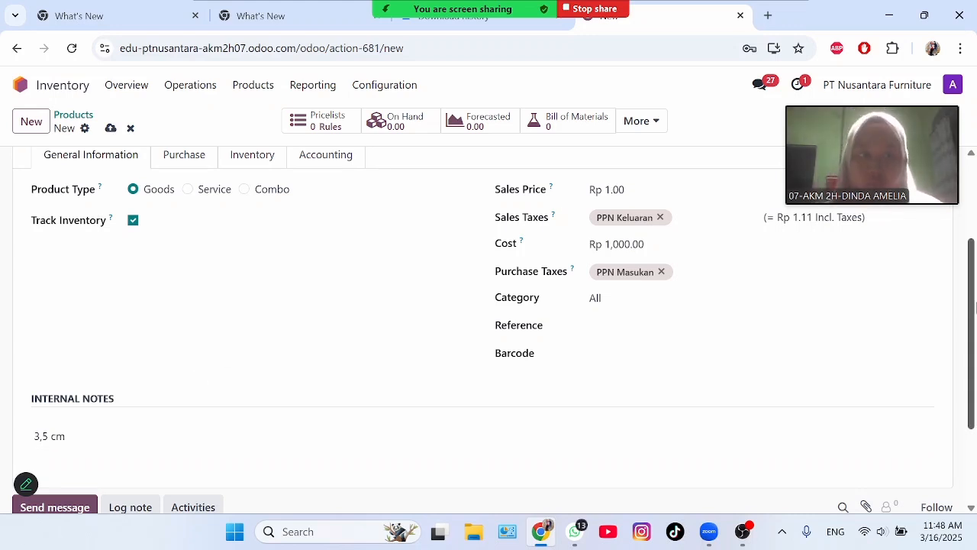
Enable the Manufacture route for Sekrup Kayu alongside the Buy route
drag(973, 306, 971, 220)
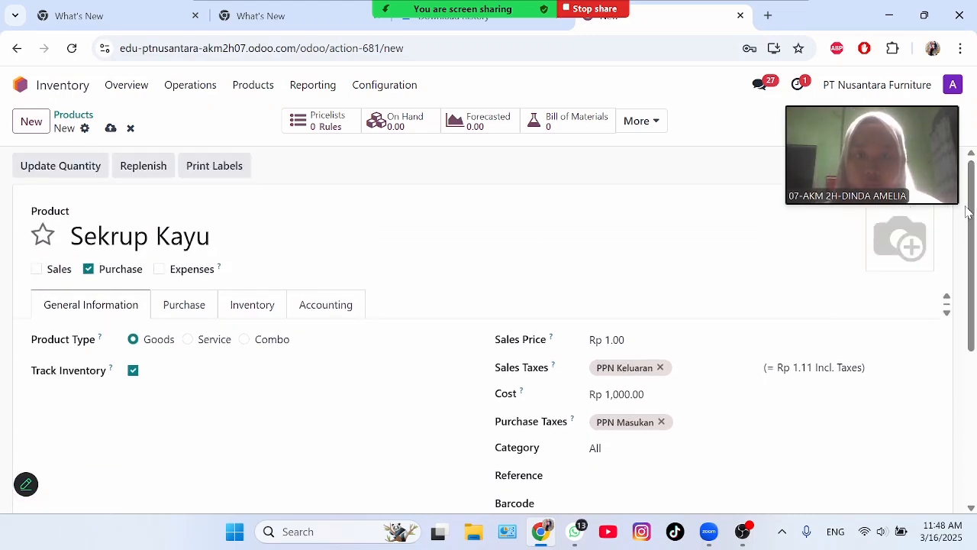
click(261, 307)
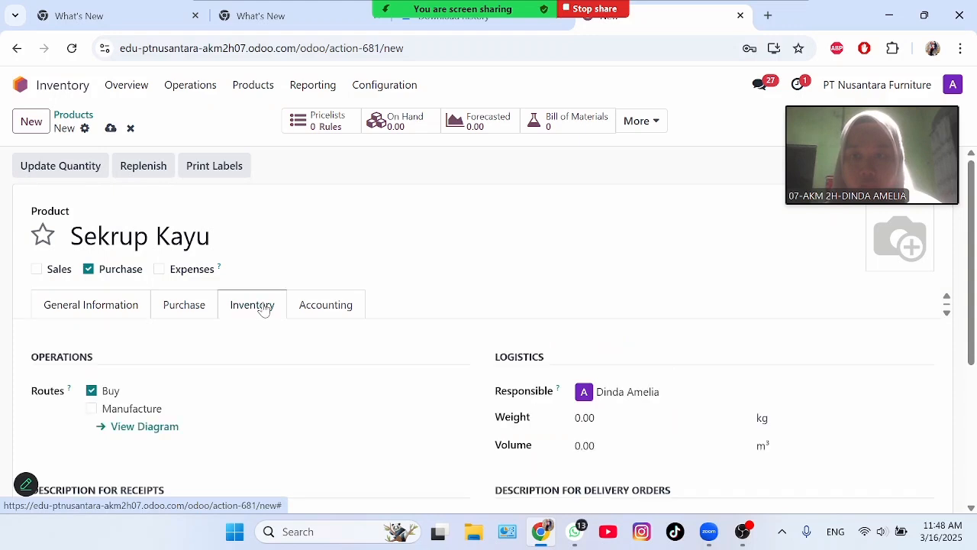
click(91, 409)
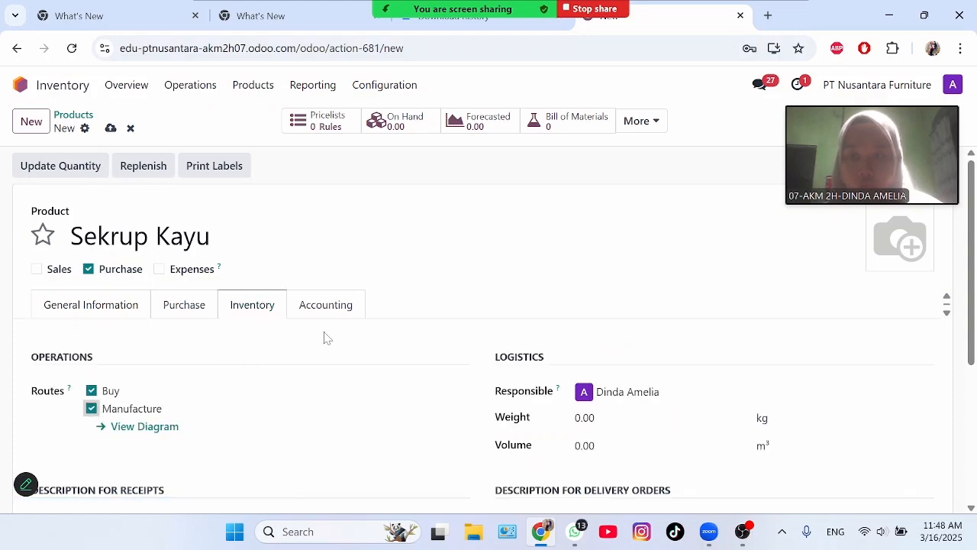
Set the expense account of Sekrup Kayu to Cost of Goods Sold and save the product
click(352, 313)
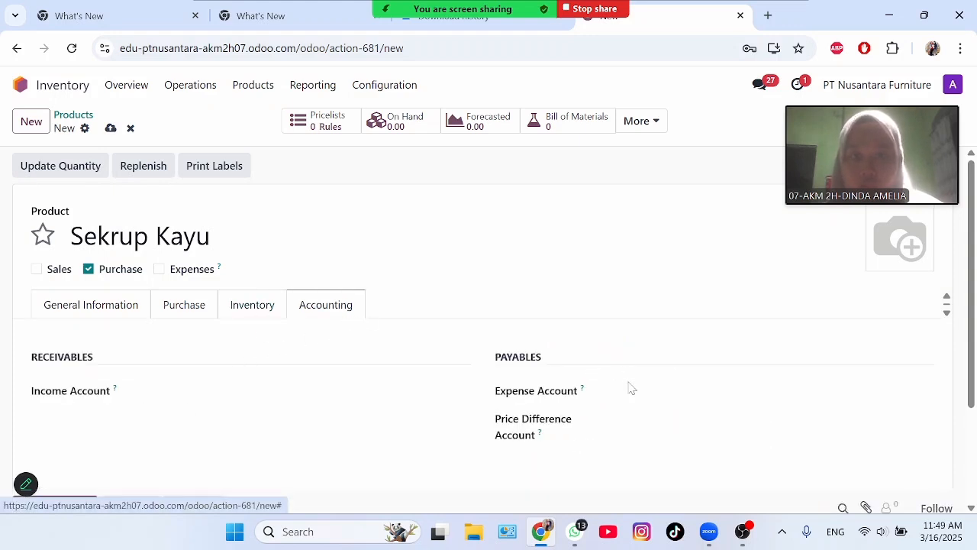
click(739, 392)
text(cos)
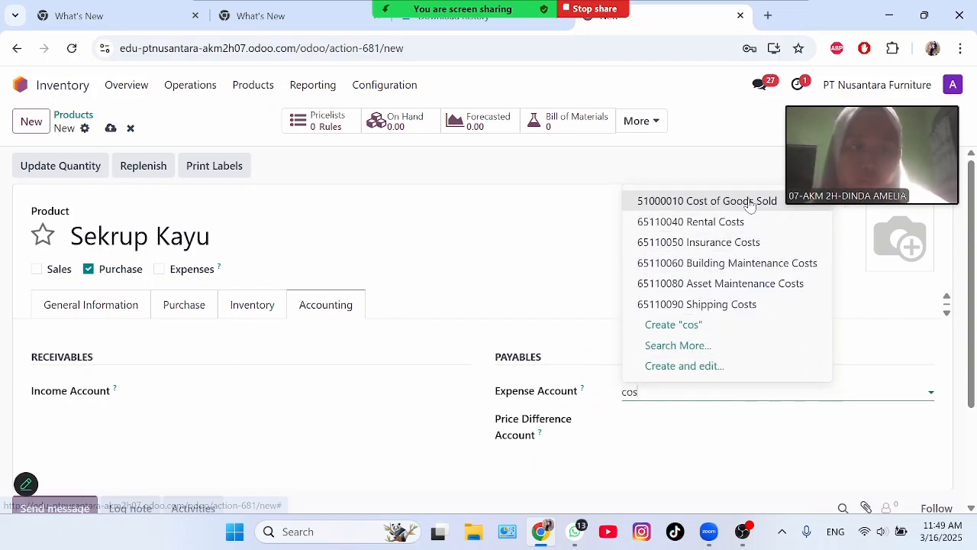
click(750, 205)
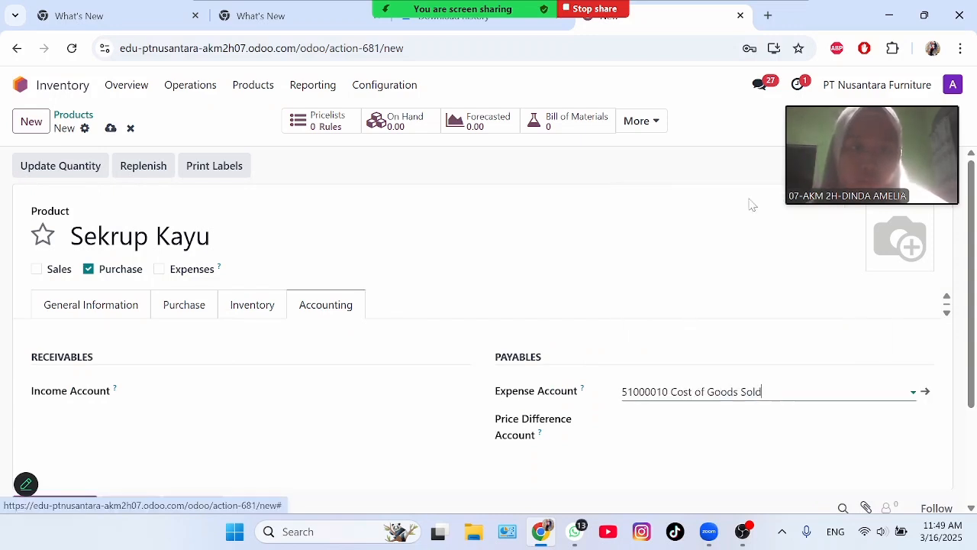
click(111, 129)
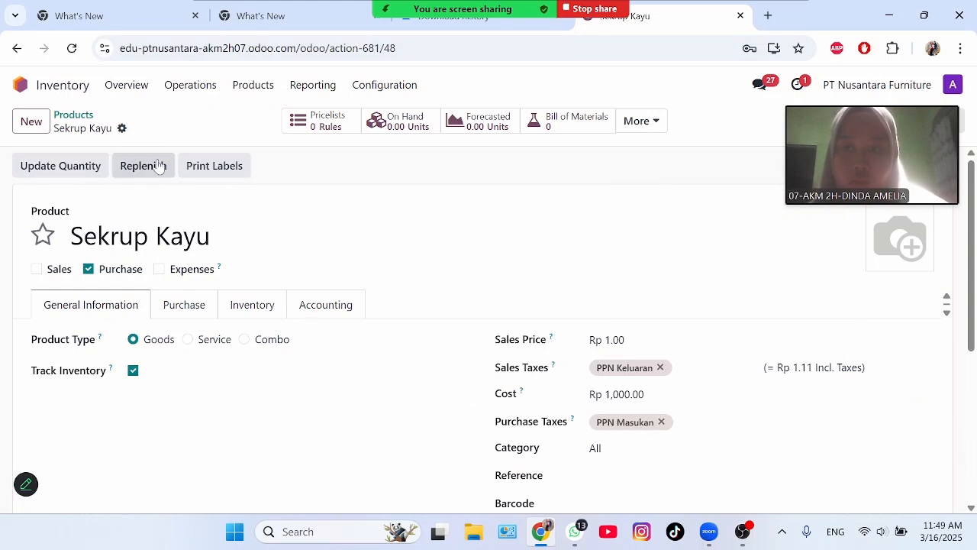
Start a new product named "Cat Besi" that can be purchased but not sold
click(31, 121)
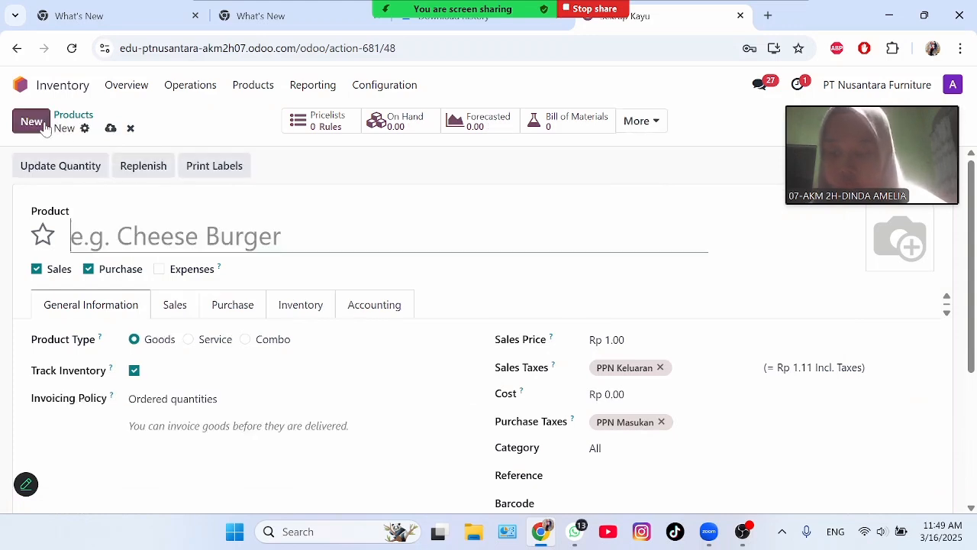
click(36, 270)
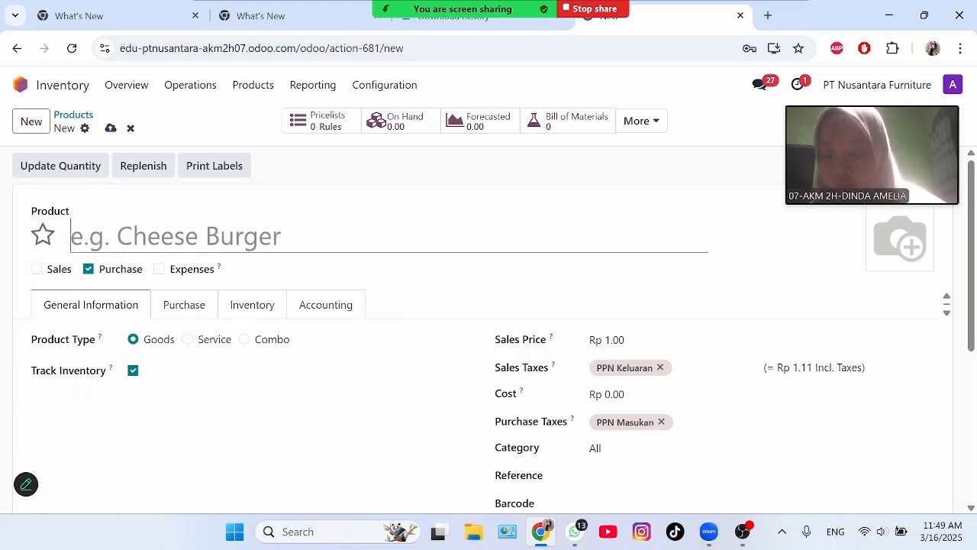
text(Cat)
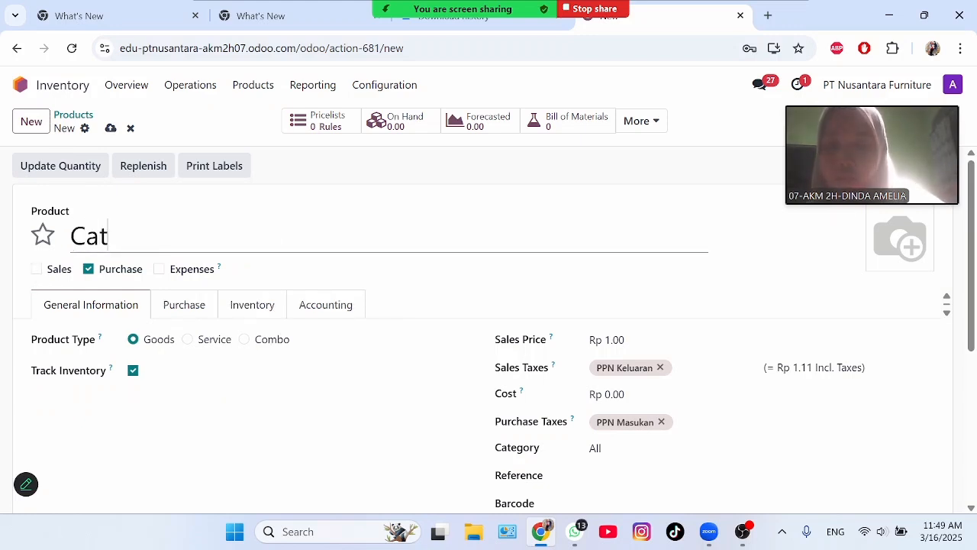
text( Besi)
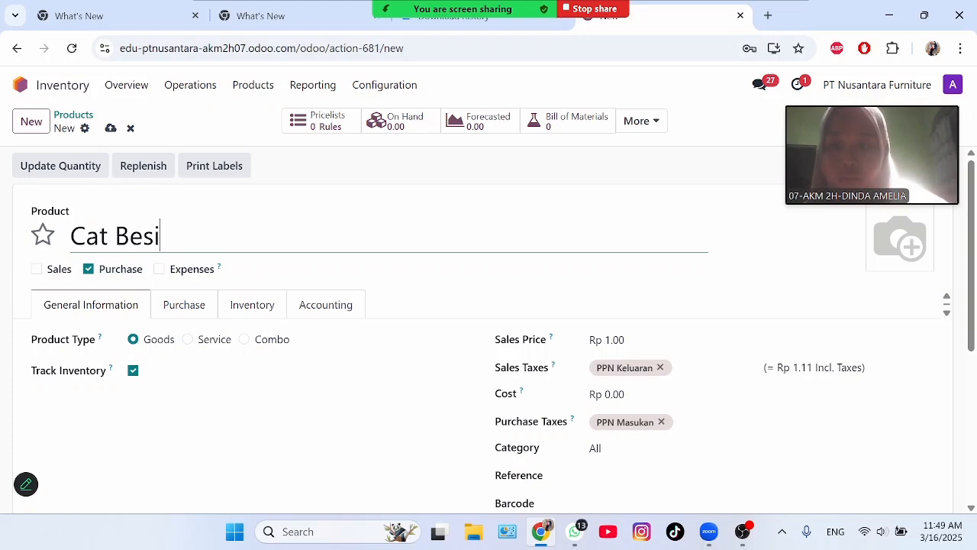
Set the cost of Cat Besi to Rp 75000
click(635, 395)
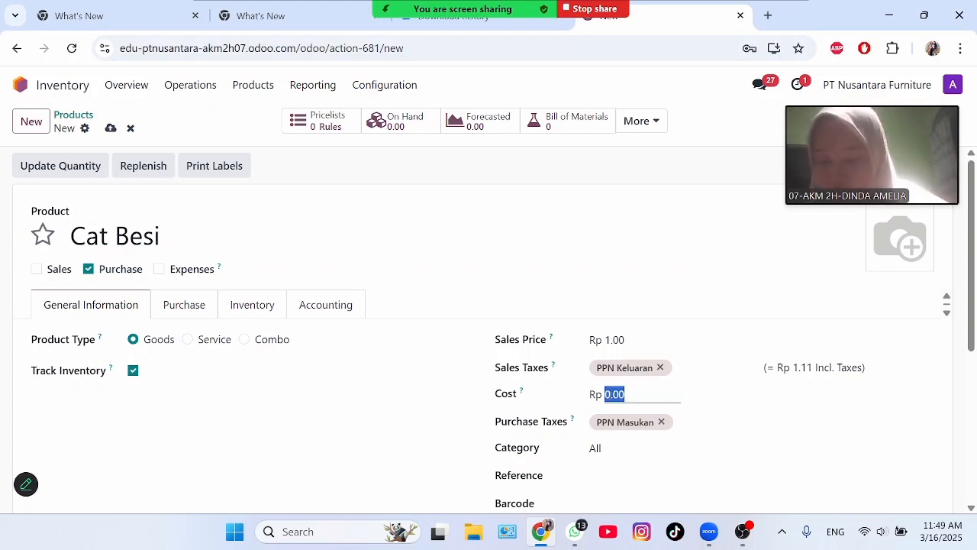
text(75000)
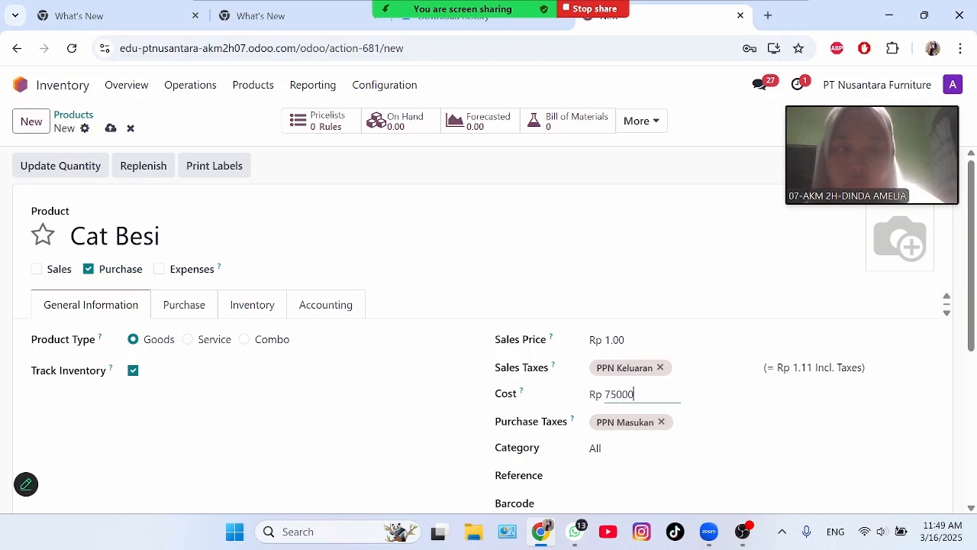
click(426, 427)
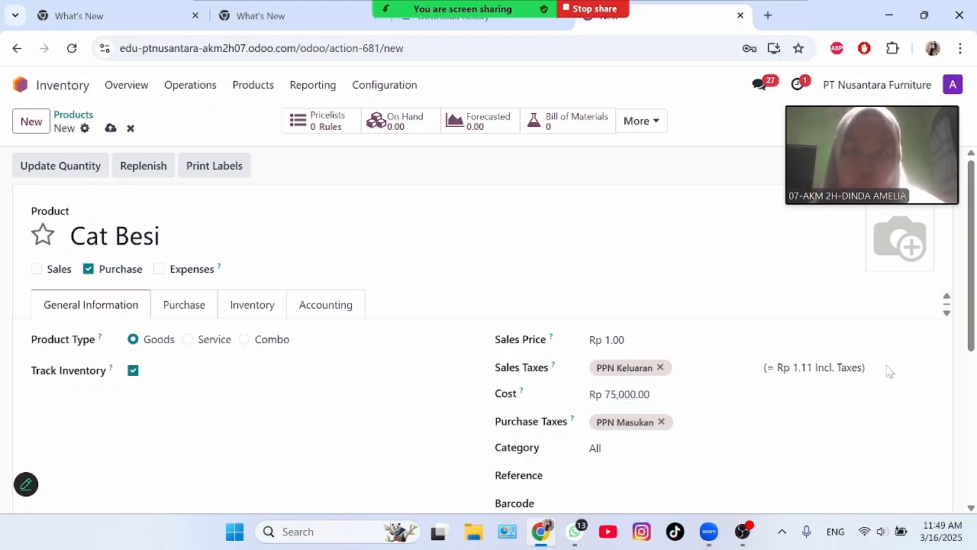
Add the internal note "Hitam doff" to Cat Besi
scroll(973, 290, down, 3)
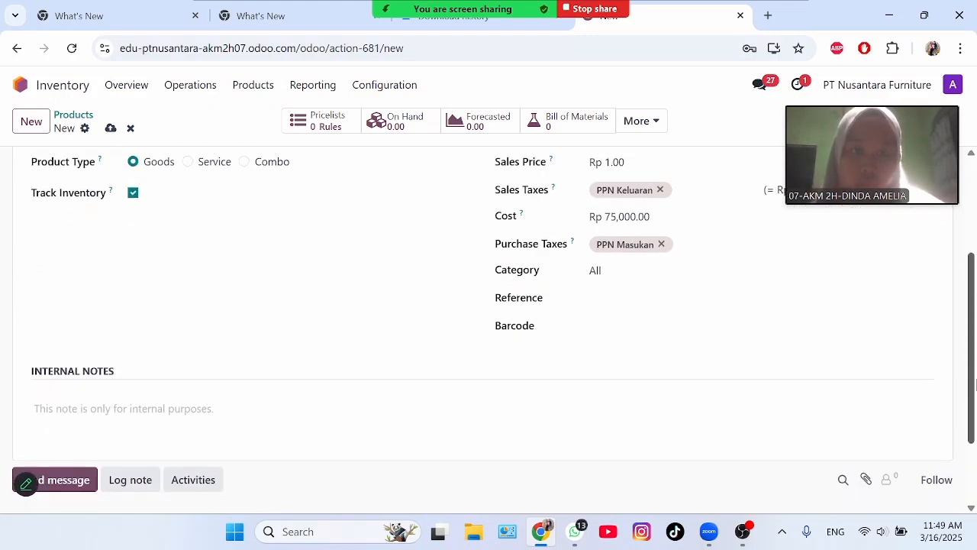
click(124, 408)
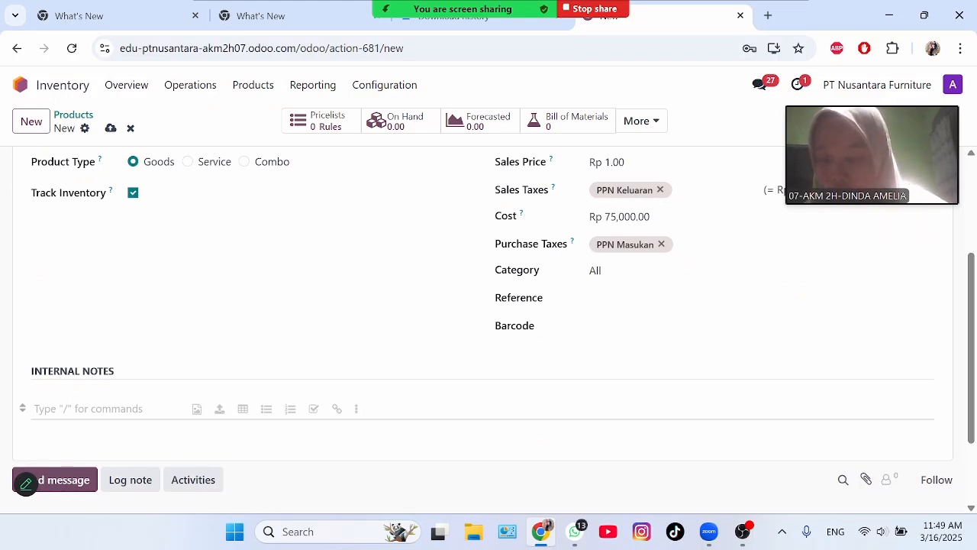
text(Hi)
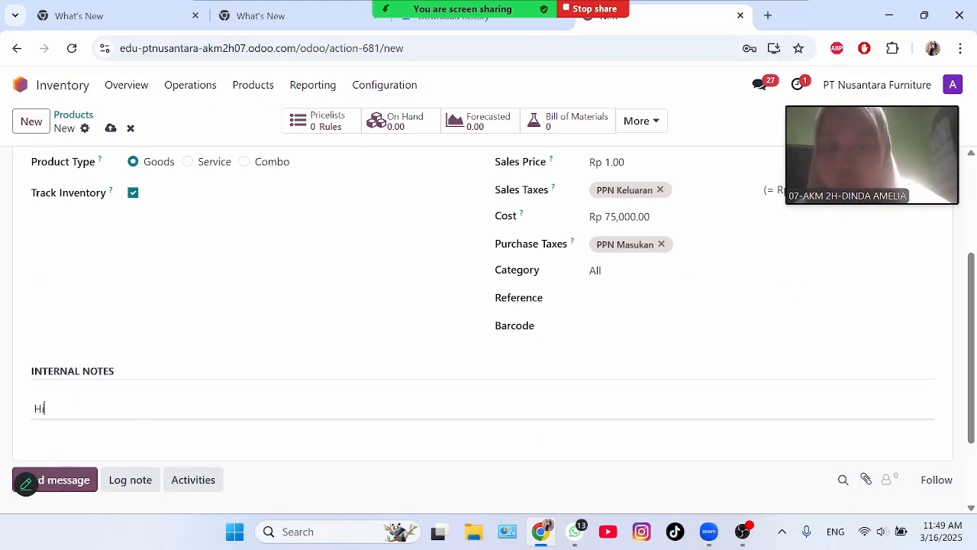
text(ta)
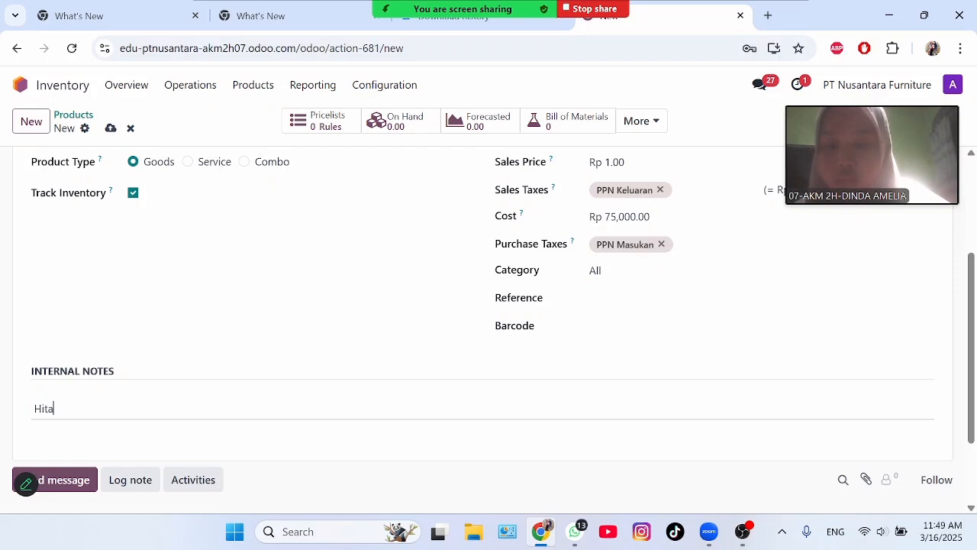
text(m doff)
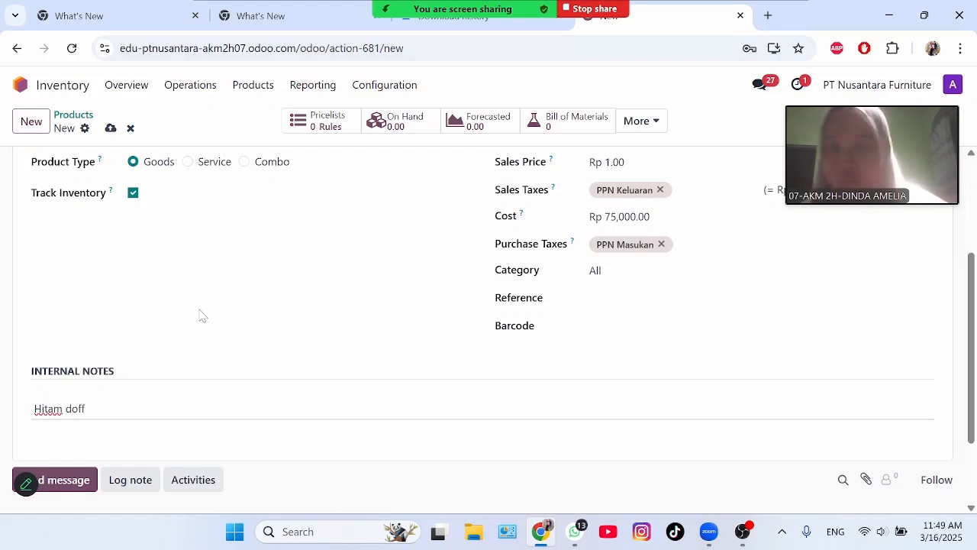
click(242, 260)
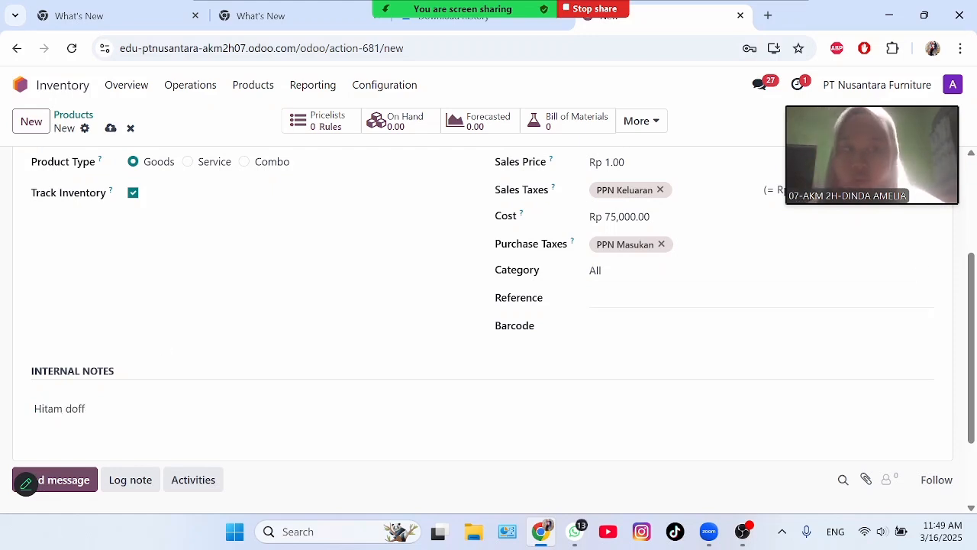
Enable the Manufacture route for Cat Besi alongside the Buy route
drag(971, 306, 965, 200)
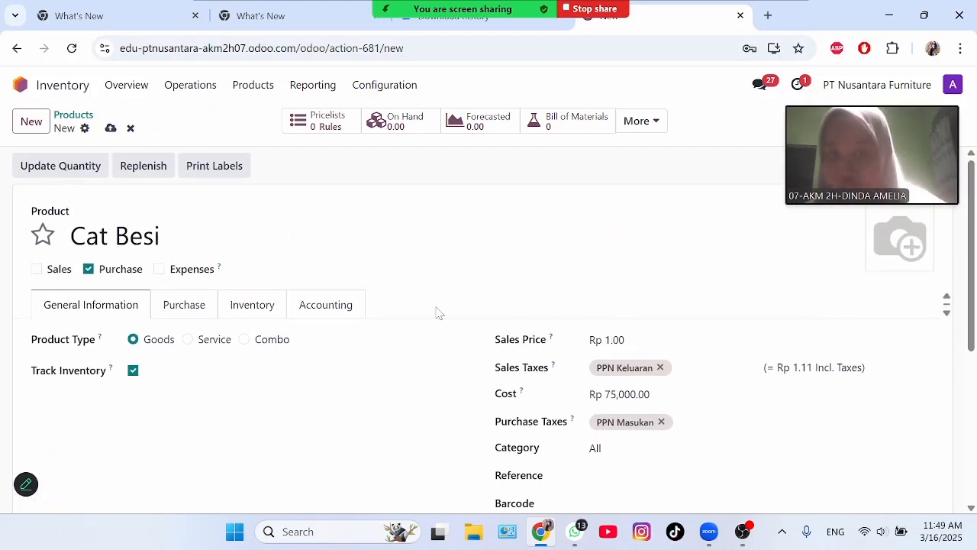
click(234, 303)
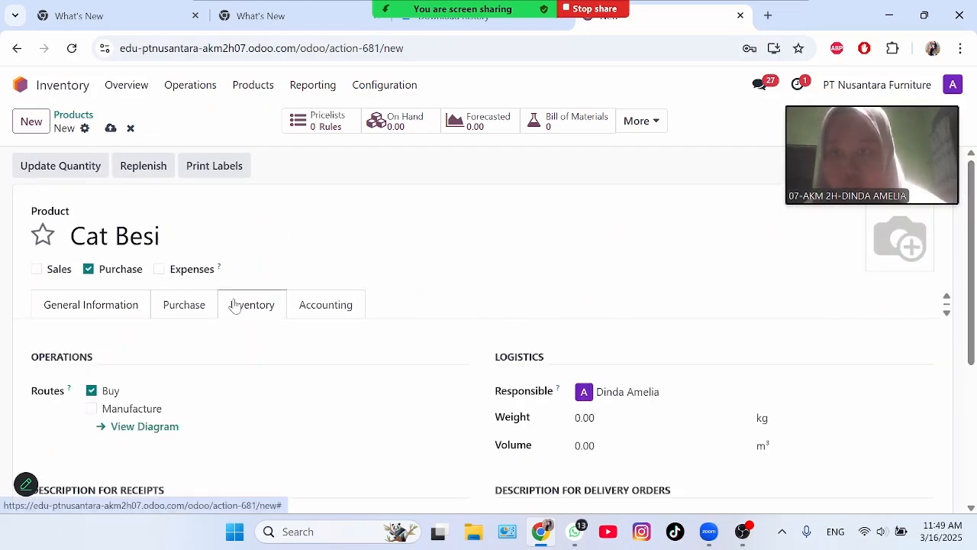
click(92, 408)
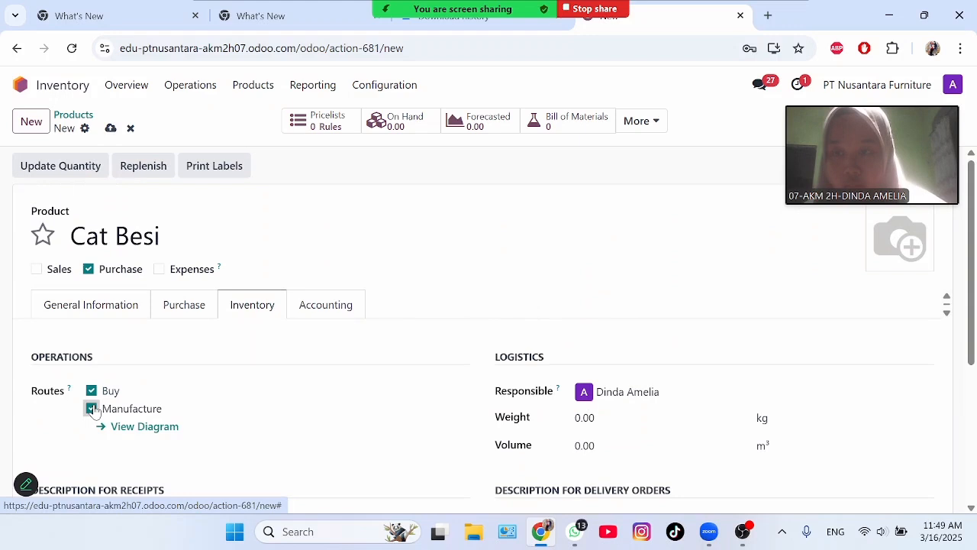
Set the expense account of Cat Besi to Cost of Goods Sold and save the product
click(321, 313)
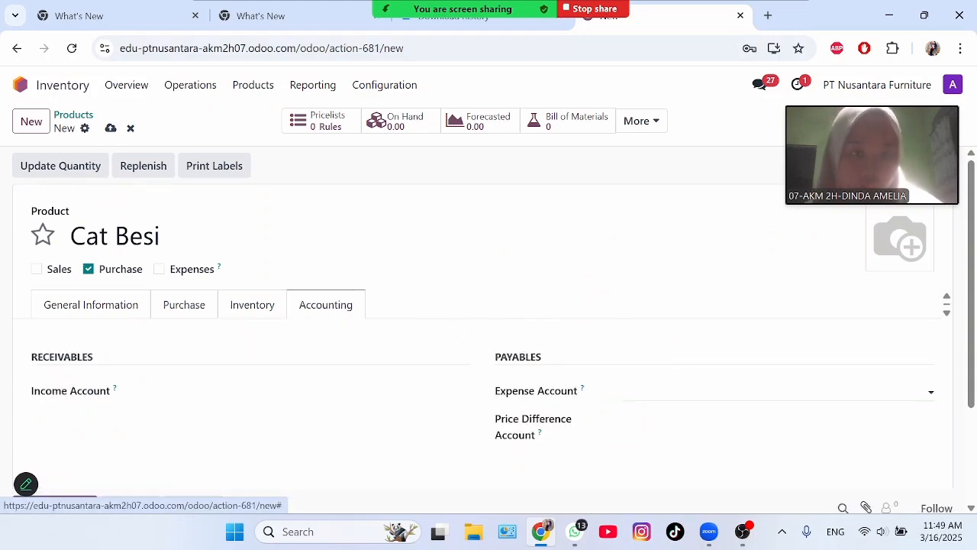
click(672, 392)
text(cos)
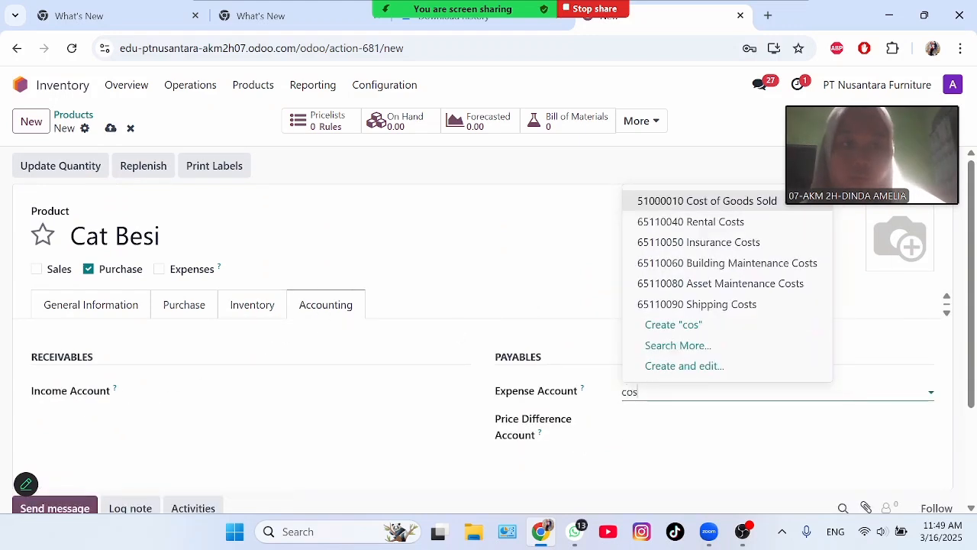
click(755, 203)
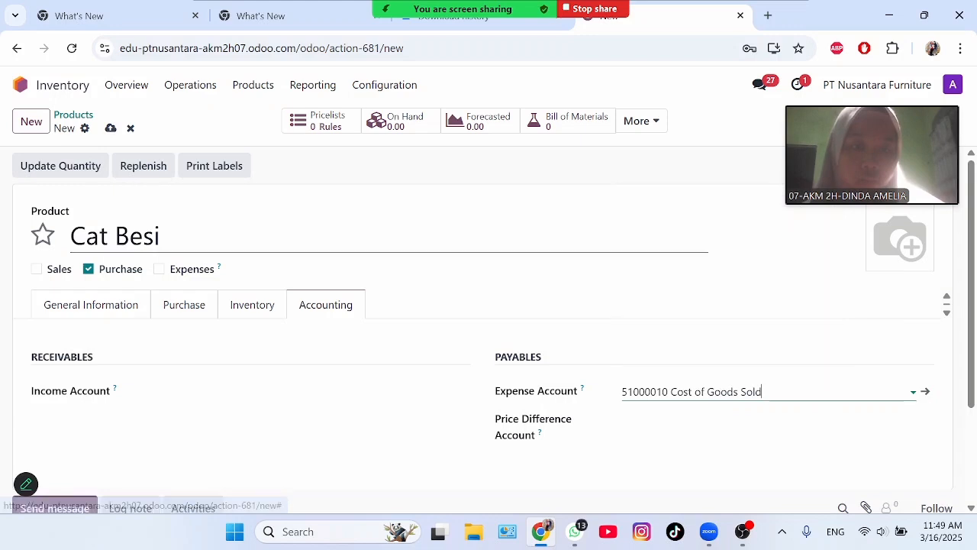
click(110, 129)
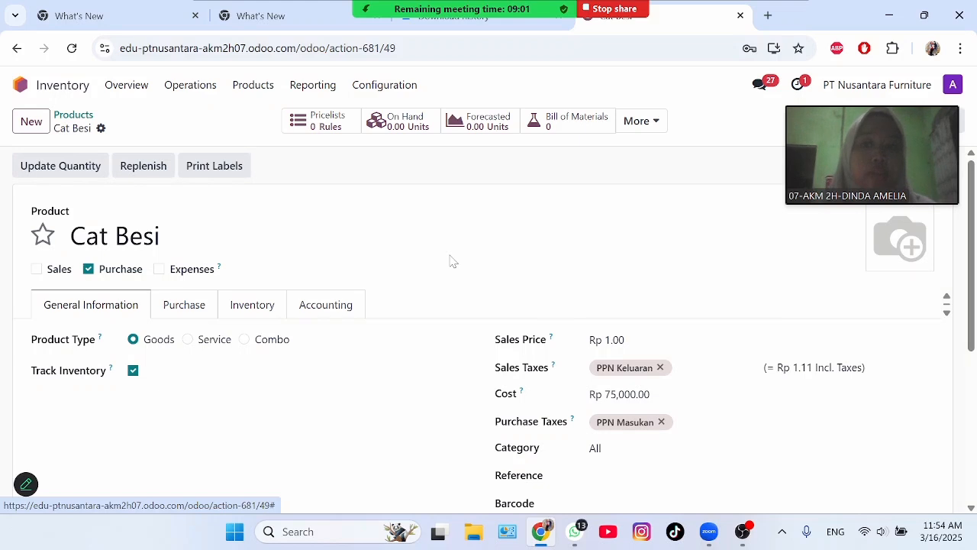
Switch to the Manufacturing app and start a new bill of materials for the product Set Bangku Sekolah
click(78, 89)
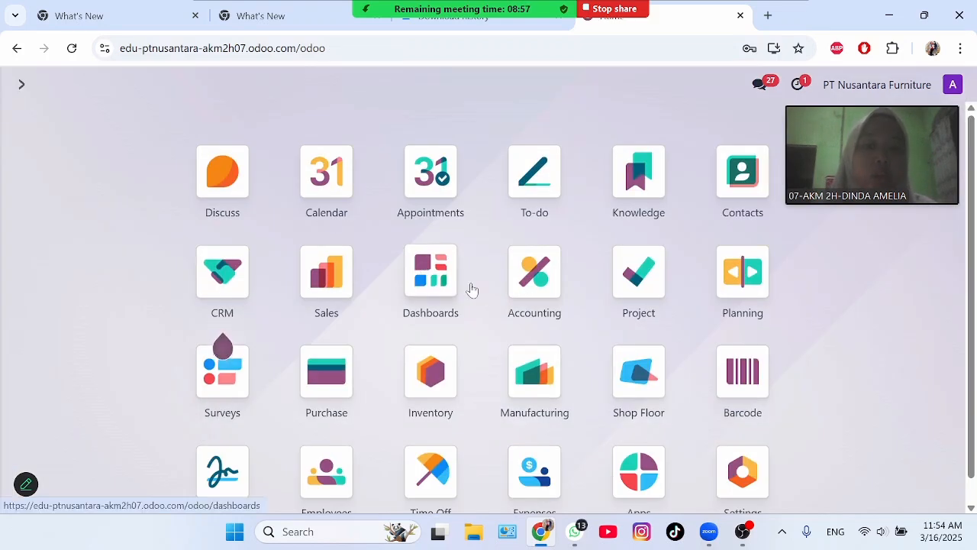
click(545, 380)
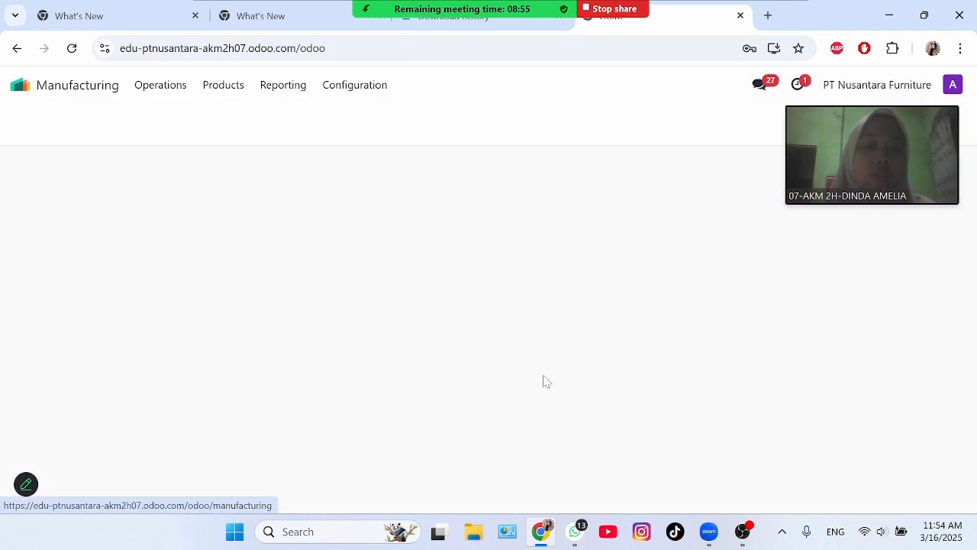
click(241, 90)
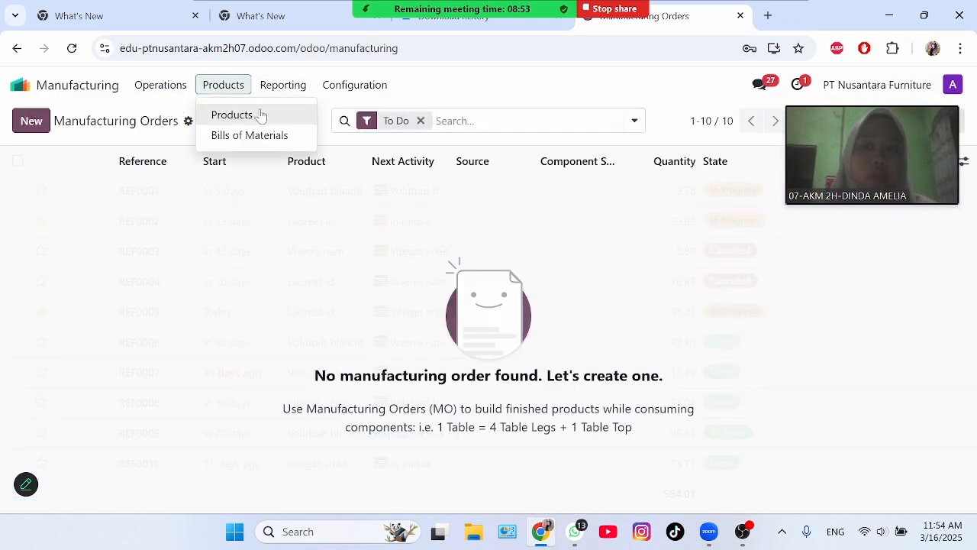
click(291, 143)
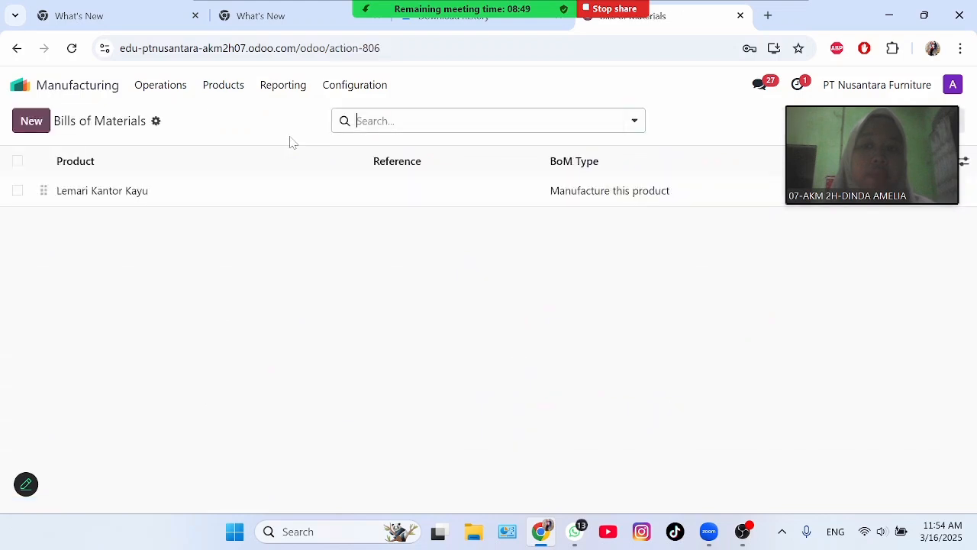
click(40, 122)
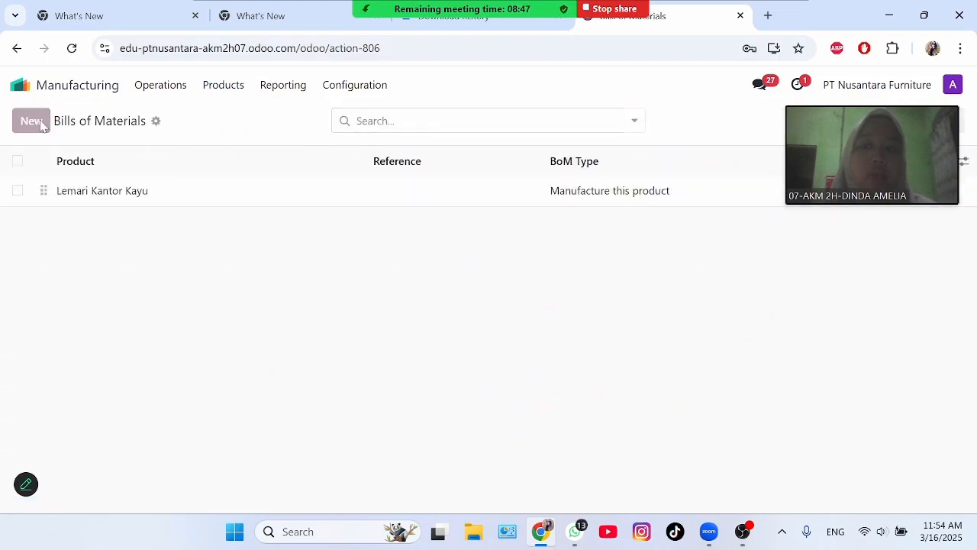
click(191, 180)
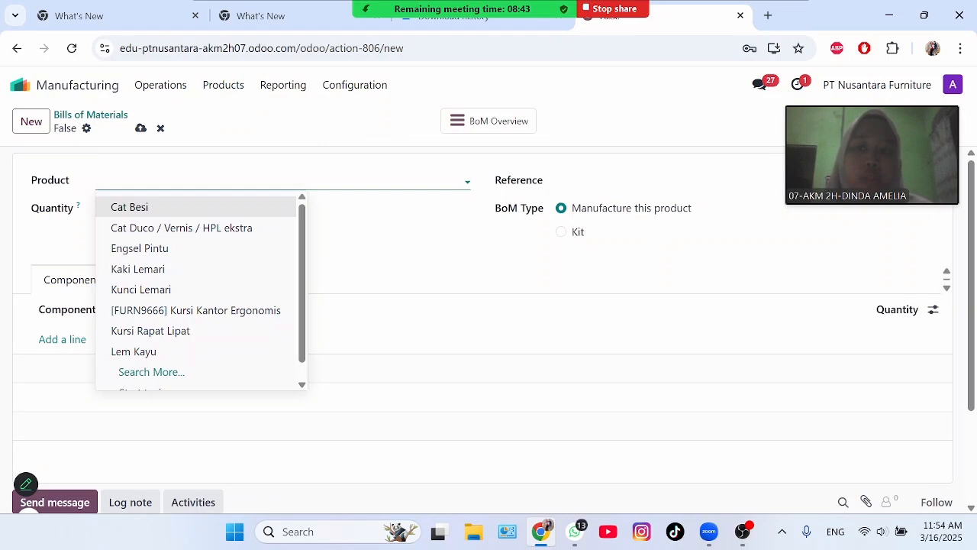
text(Se)
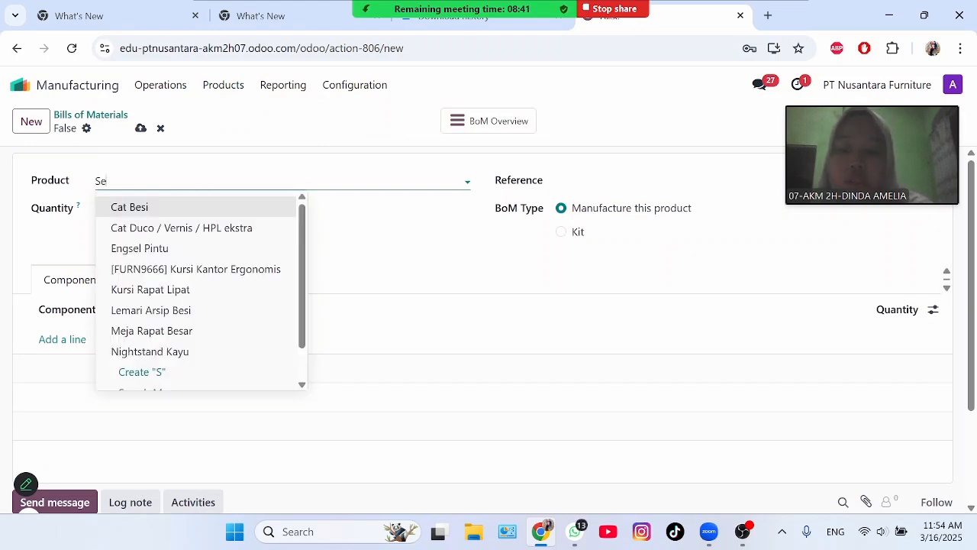
text(t)
click(183, 207)
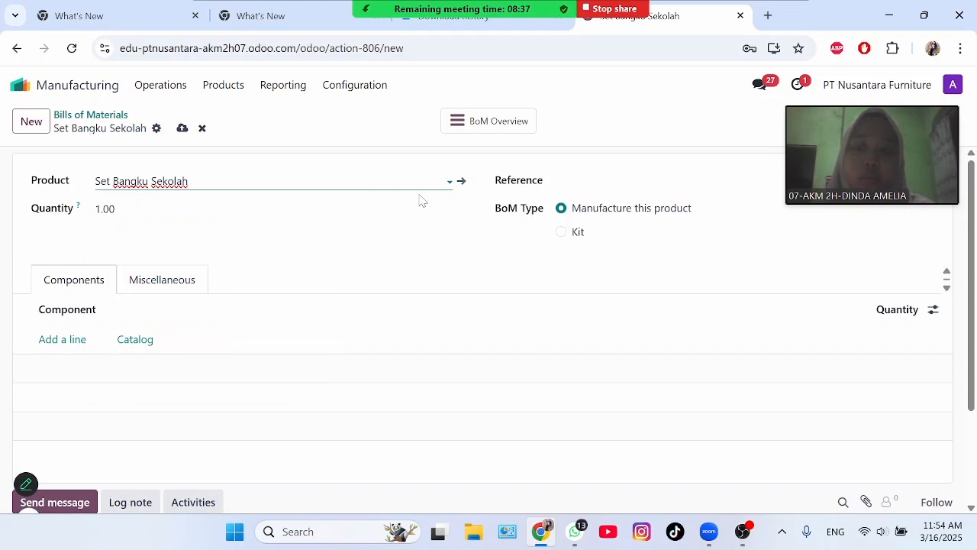
Add Papan Meja as the first component of the Set Bangku Sekolah bill of materials
click(77, 343)
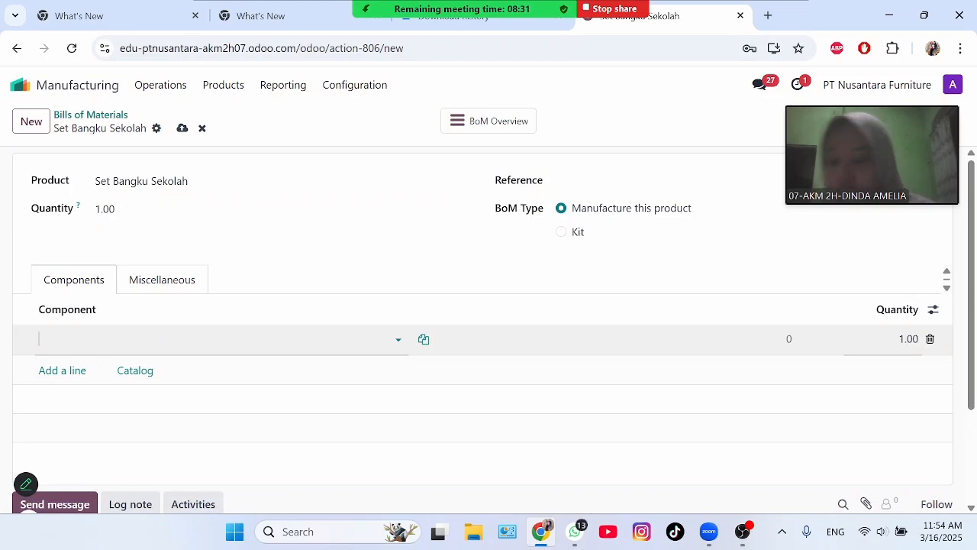
text(pa)
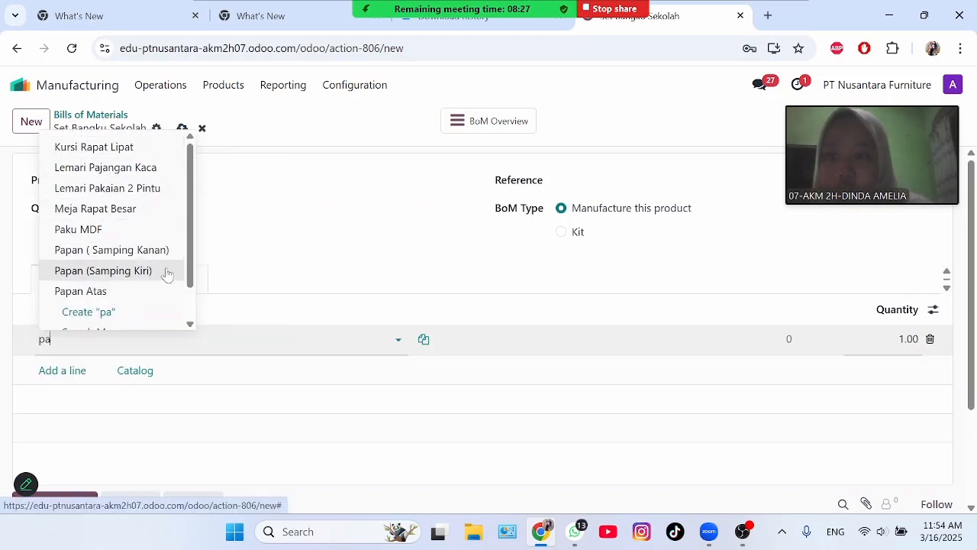
text(pan)
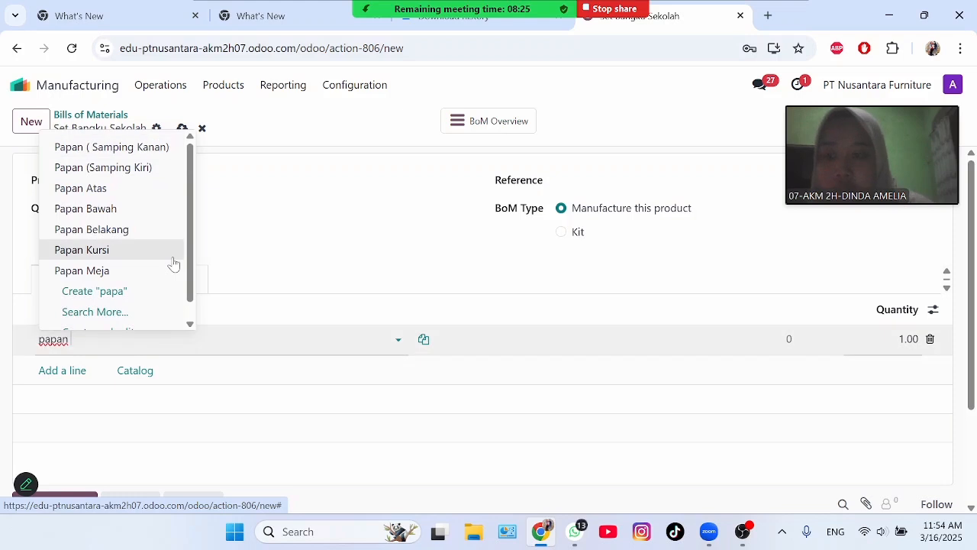
text( m)
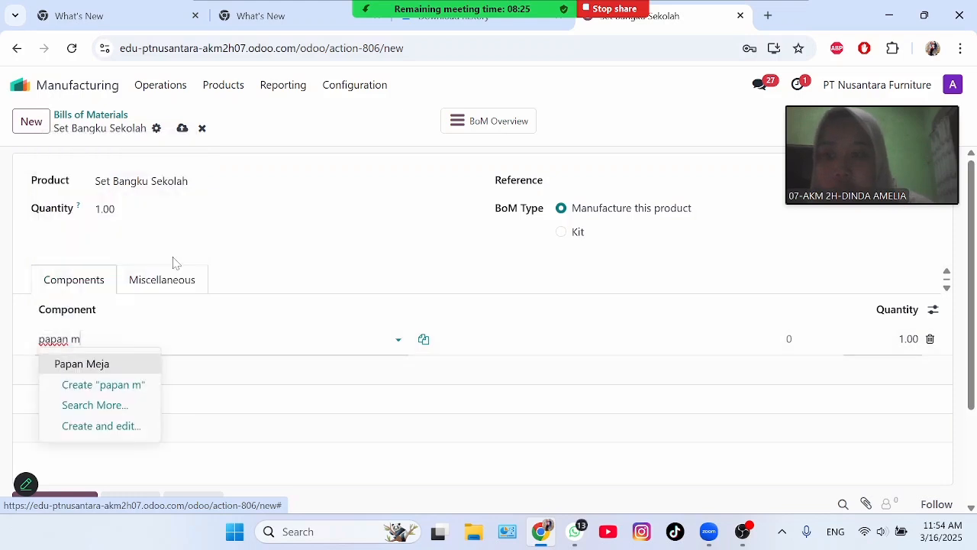
click(118, 372)
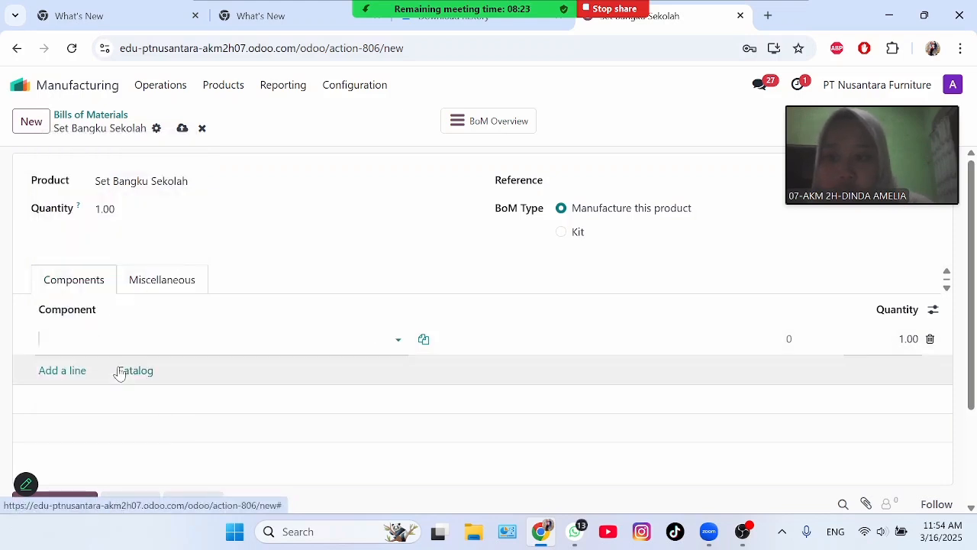
Add the component Papan Kursi to the bill of materials with a quantity of 2
click(79, 375)
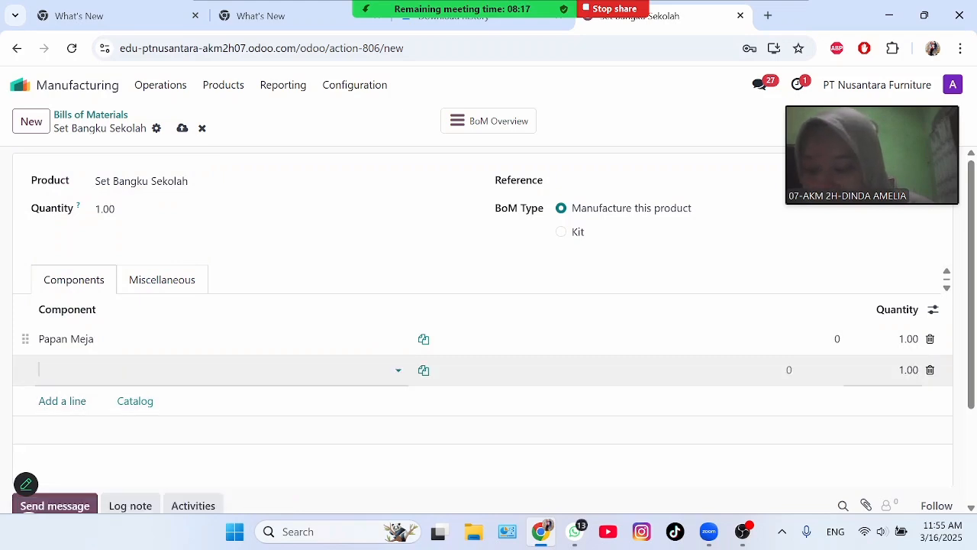
text(papa)
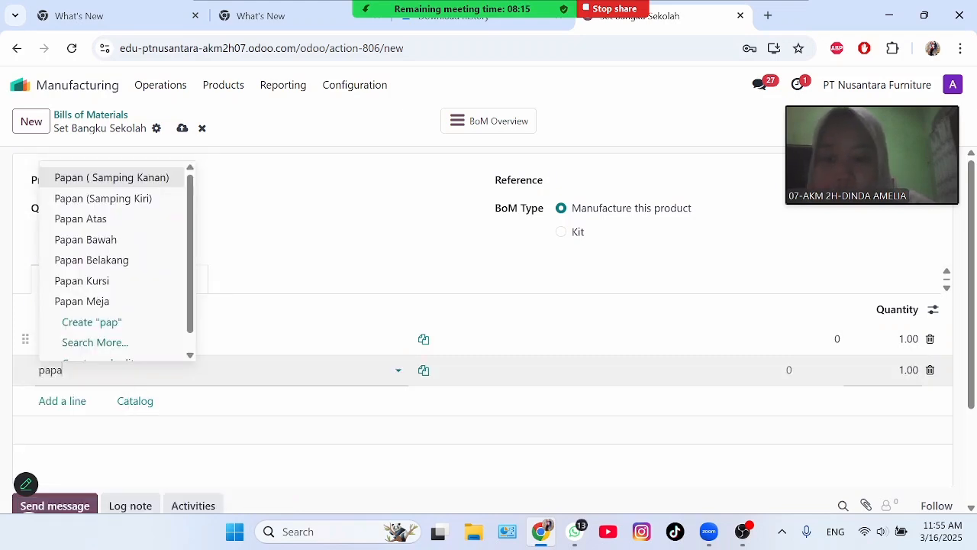
click(142, 280)
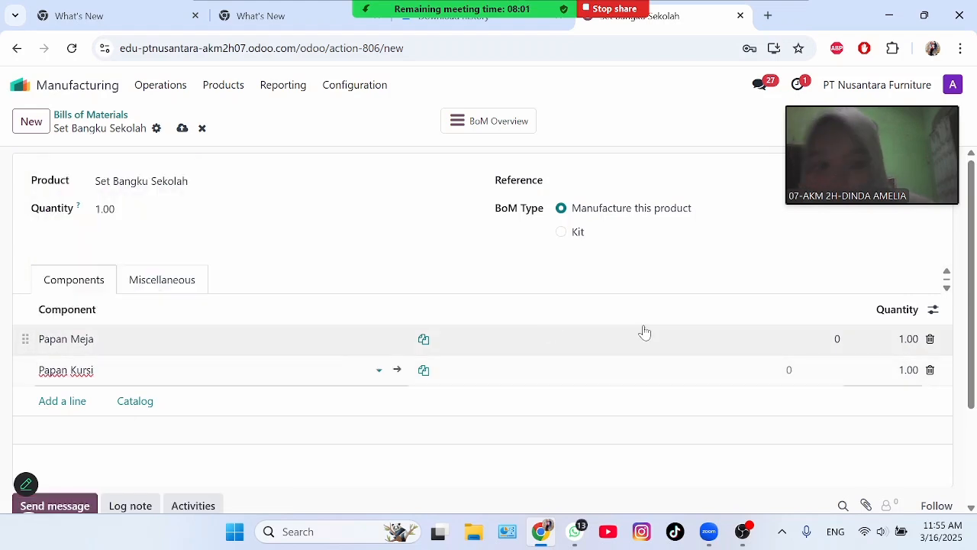
click(908, 370)
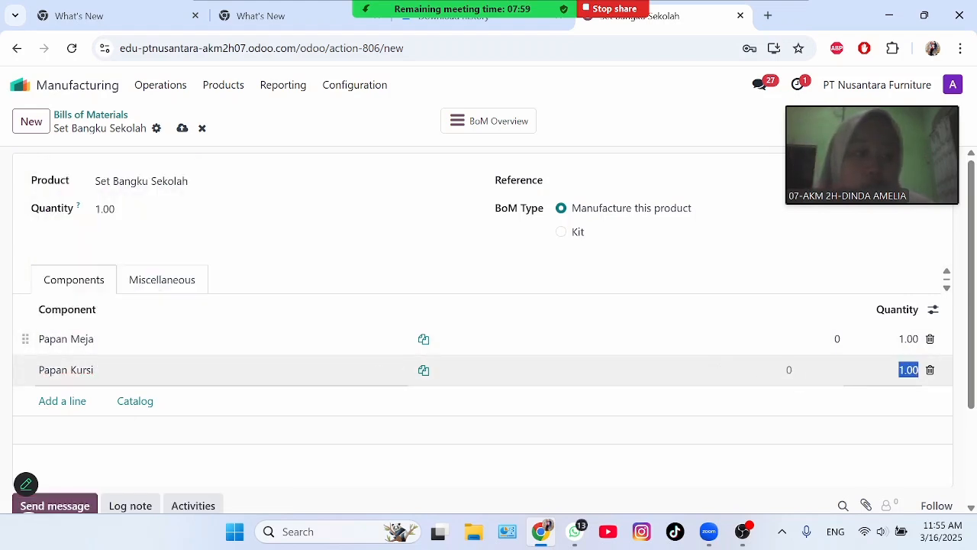
text(2)
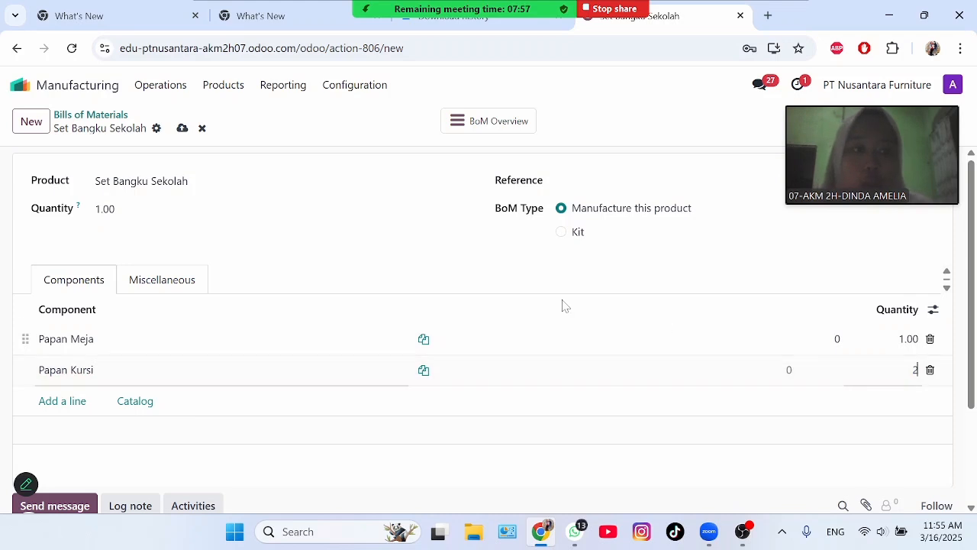
click(394, 246)
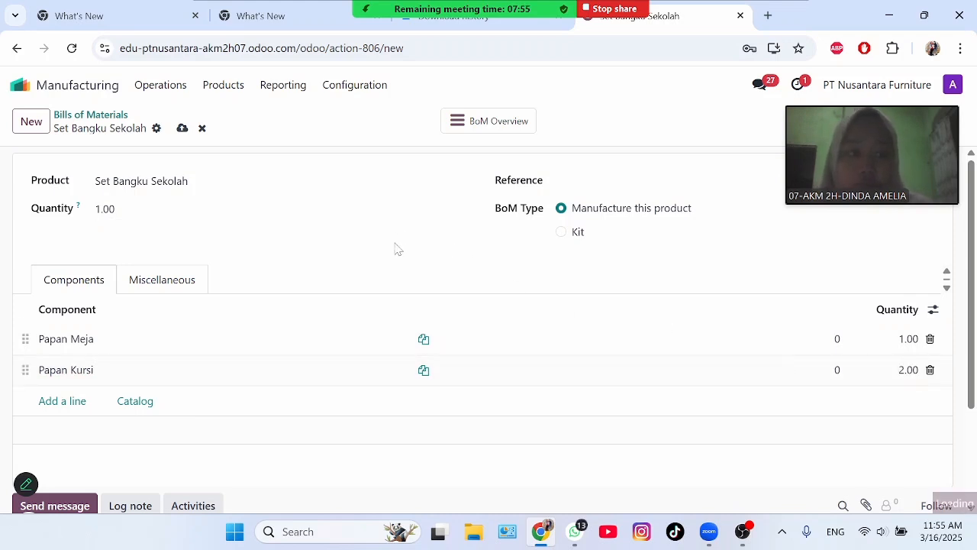
Add the component Rangka Meja to the bill of materials, keeping the default quantity
click(65, 402)
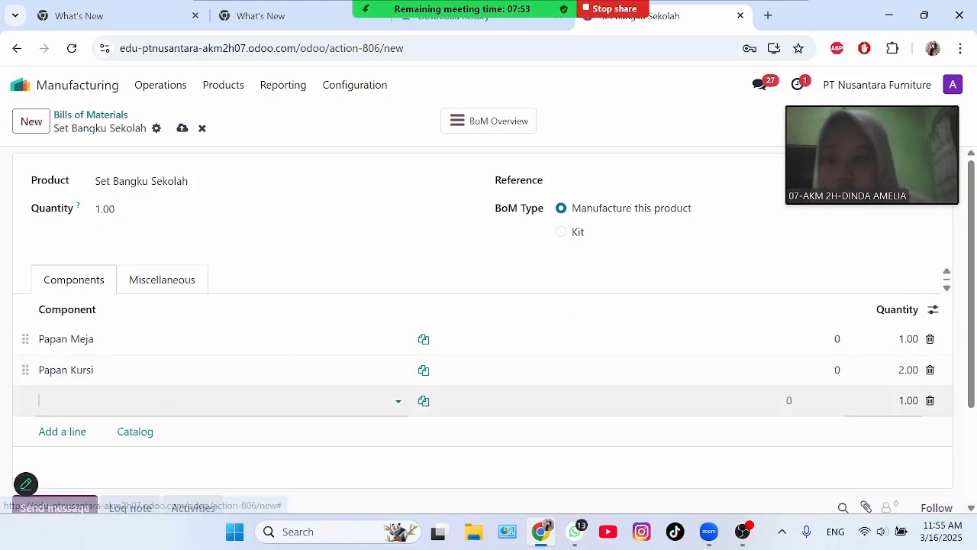
text(ra)
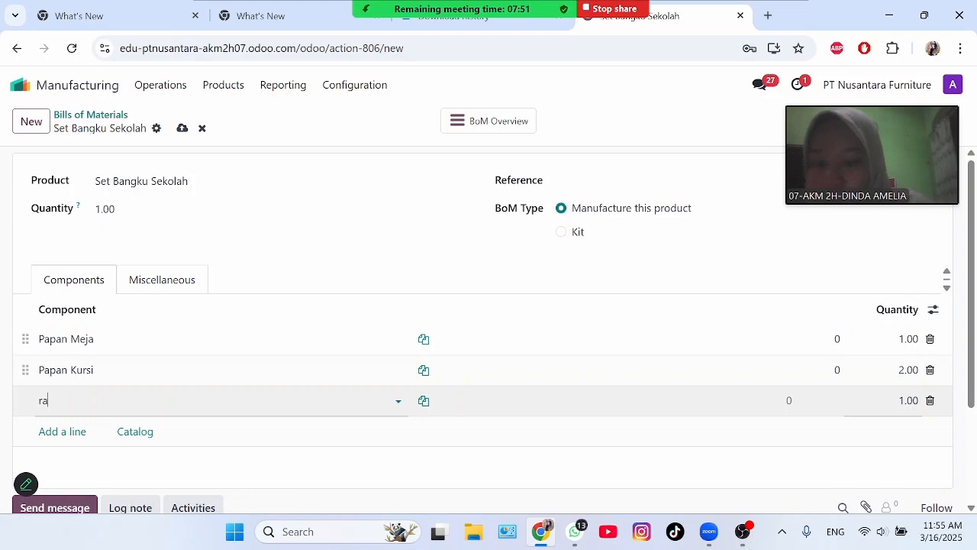
text(ng)
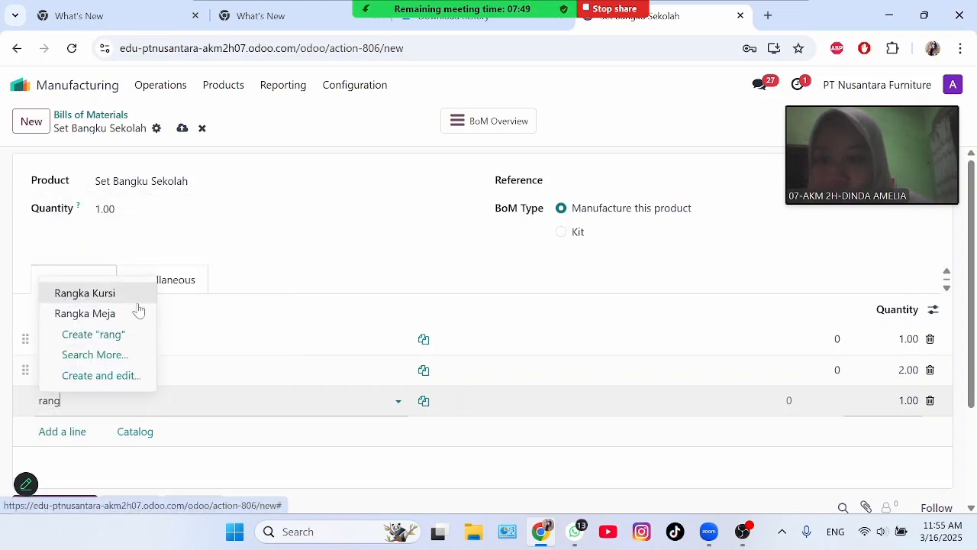
click(136, 314)
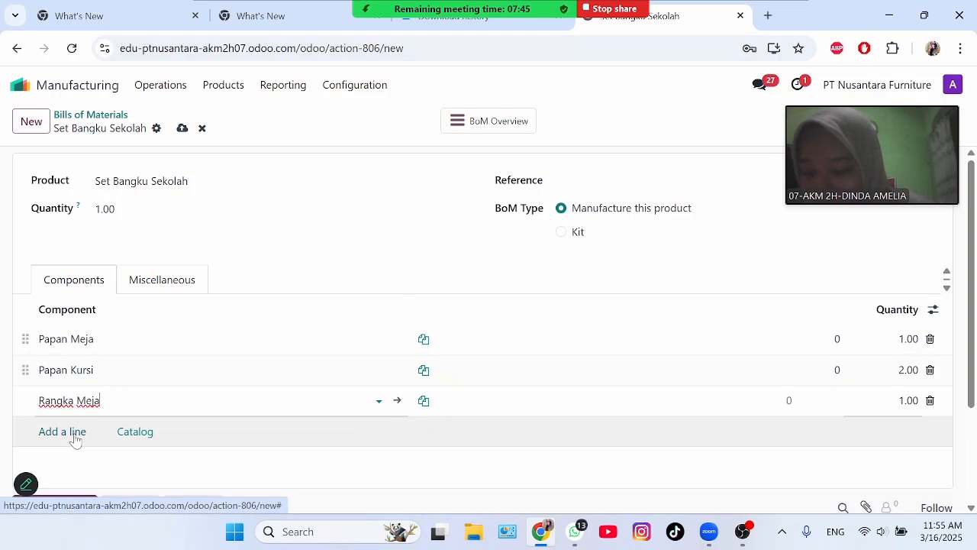
Add the component Rangka Kursi to the bill of materials with a quantity of 2
click(75, 437)
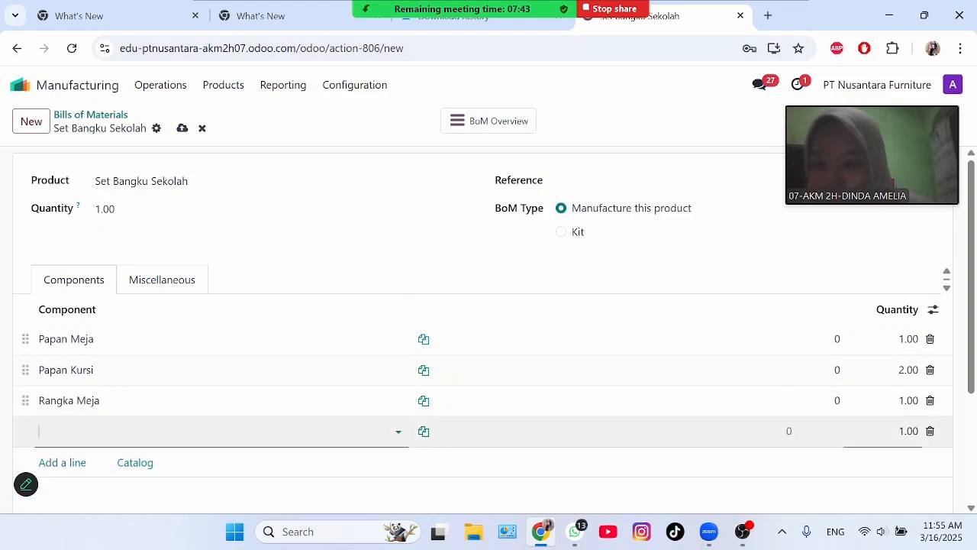
text(ran)
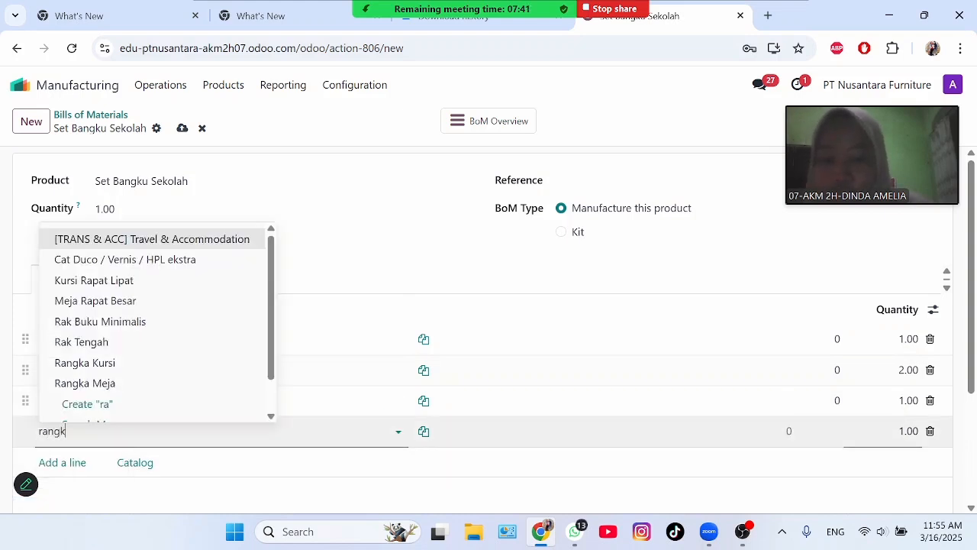
text(gk)
click(134, 326)
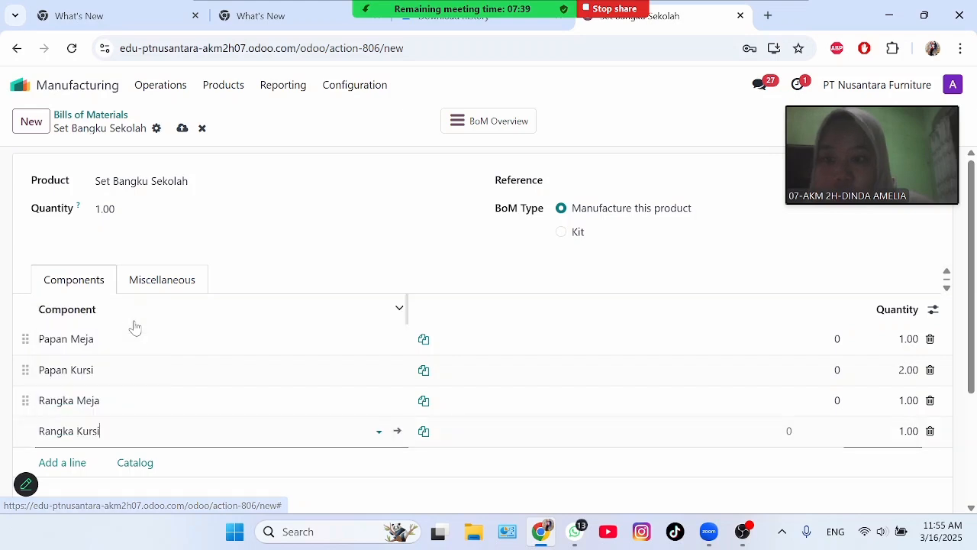
key(Tab)
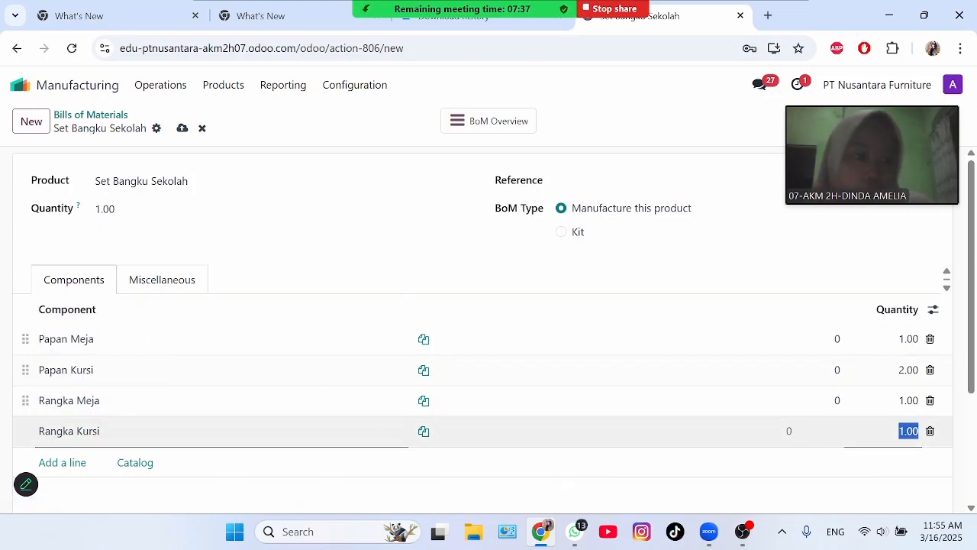
text(2)
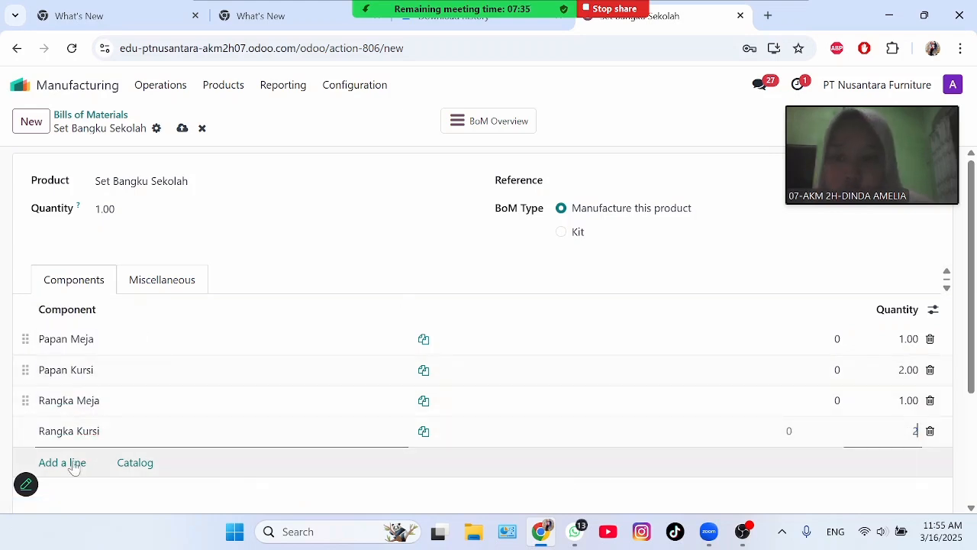
Add the component Sekrup Kayu to the bill of materials with a quantity of 20
click(75, 462)
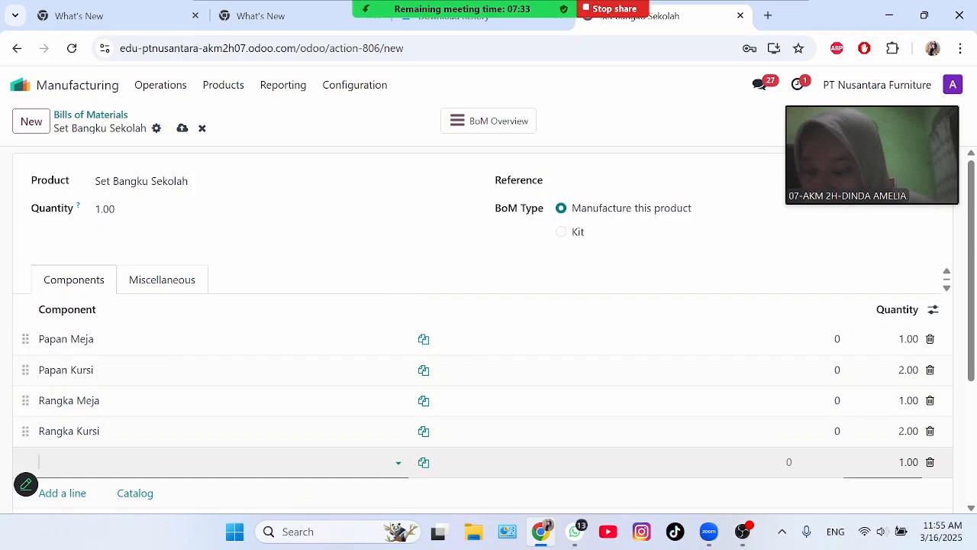
text(sekru)
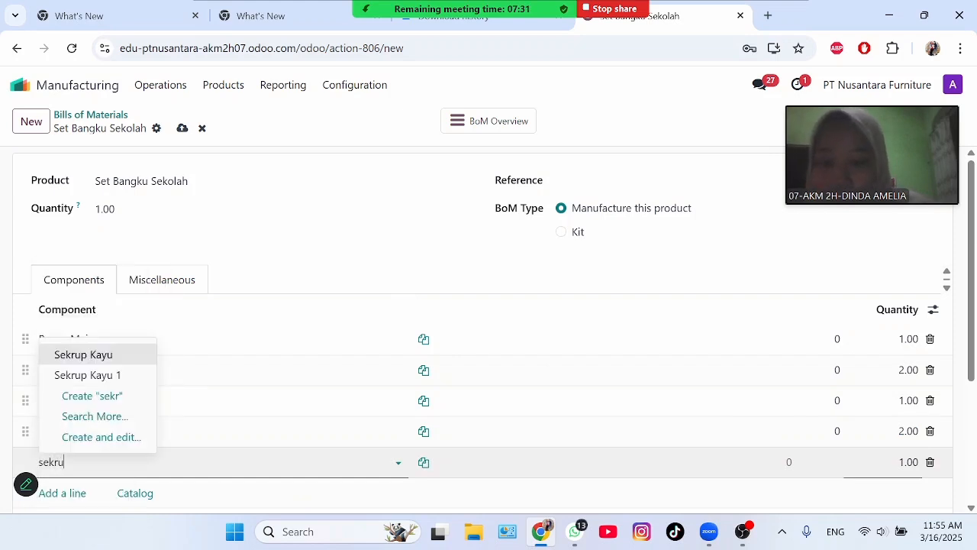
click(138, 356)
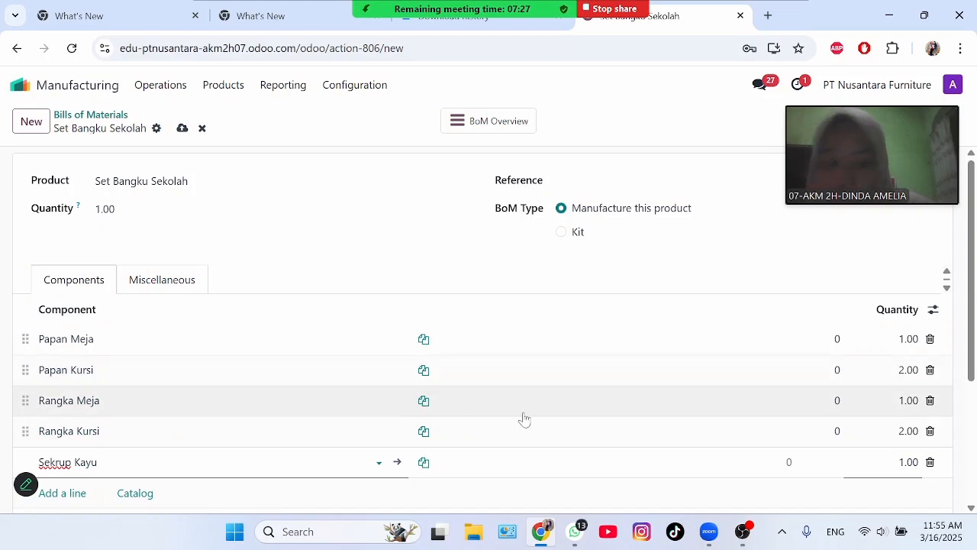
key(Tab)
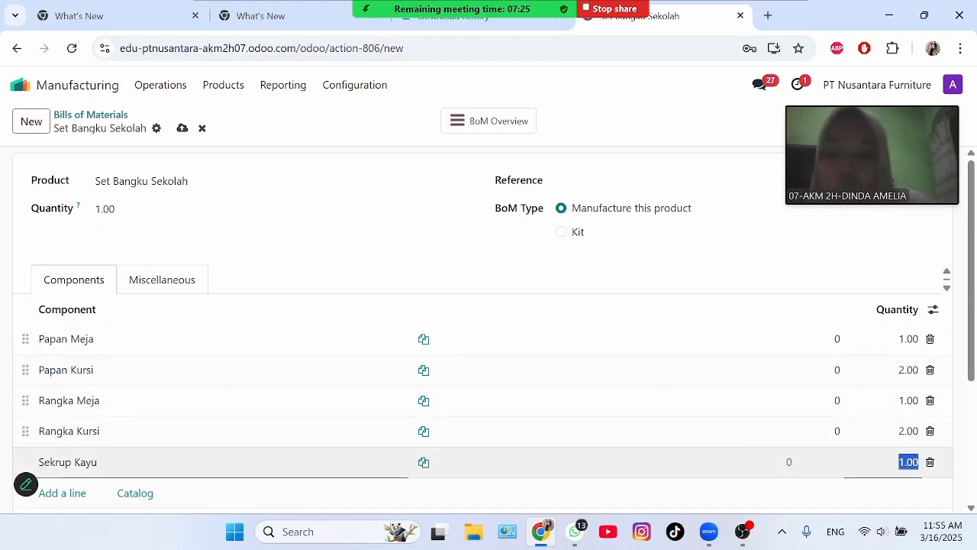
text(20)
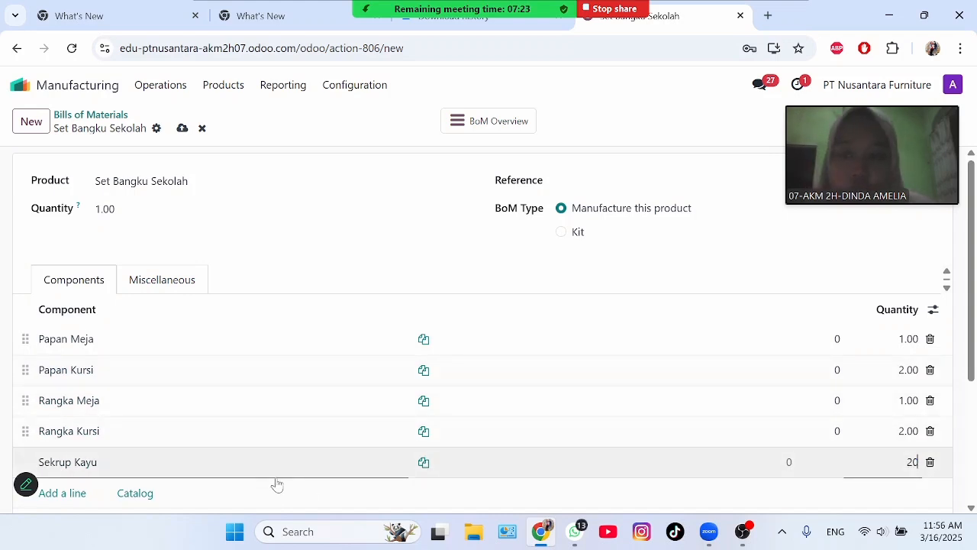
Add the component Cat Besi as the last line of the bill of materials, keeping the default quantity
click(77, 496)
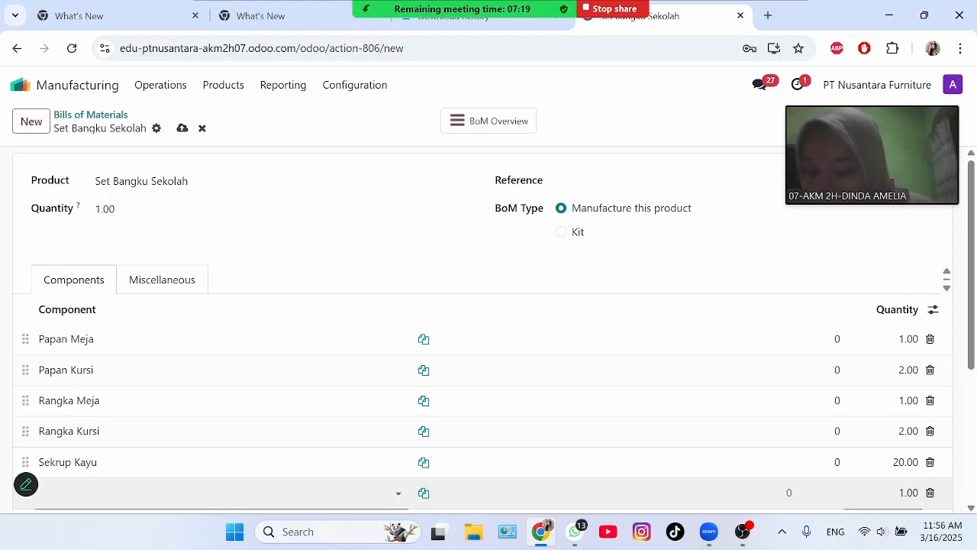
text(cat)
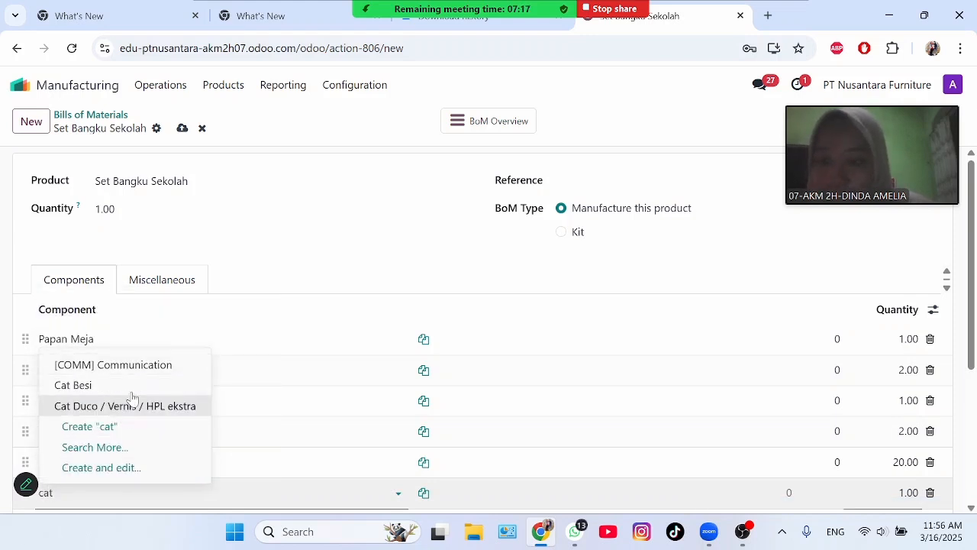
click(133, 386)
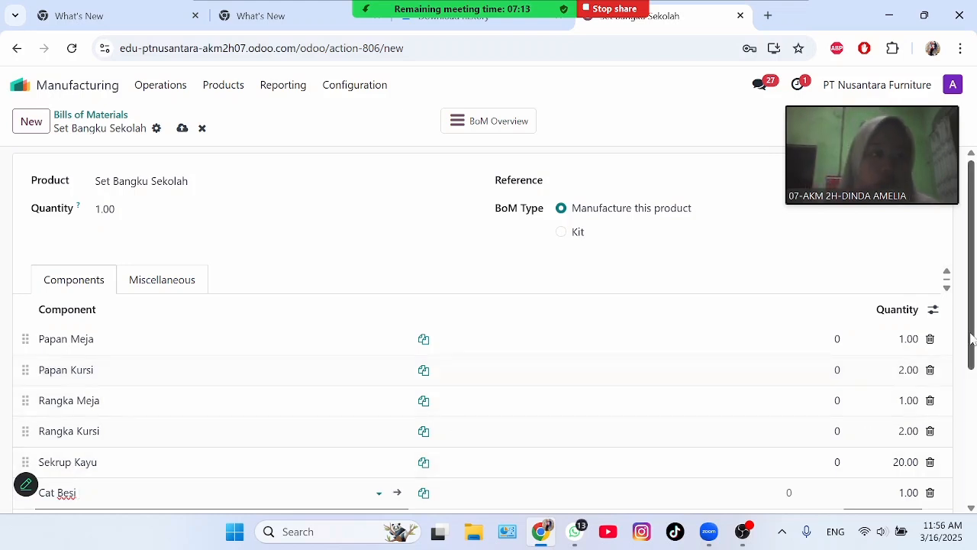
drag(972, 339, 971, 390)
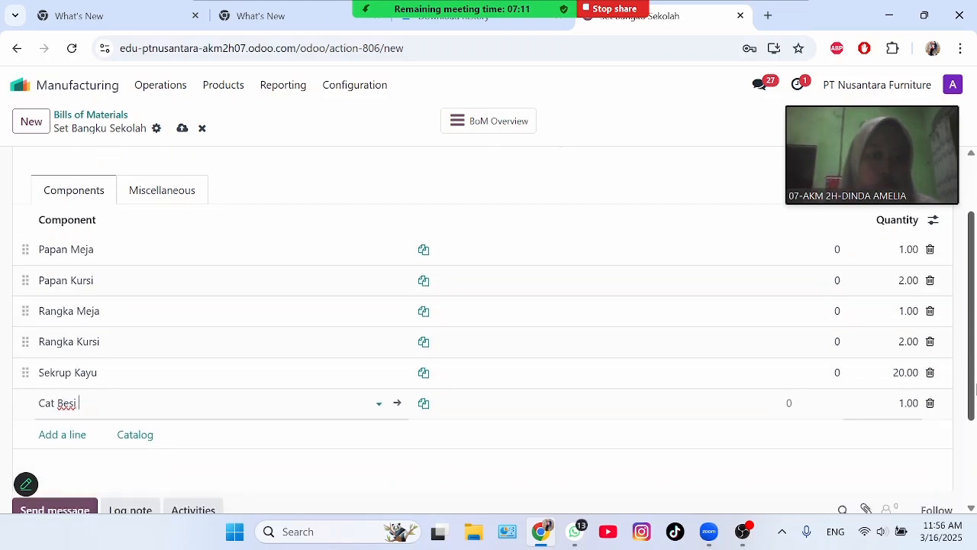
click(566, 483)
Save the Set Bangku Sekolah bill of materials and return to the list of bills of materials
drag(972, 287, 972, 235)
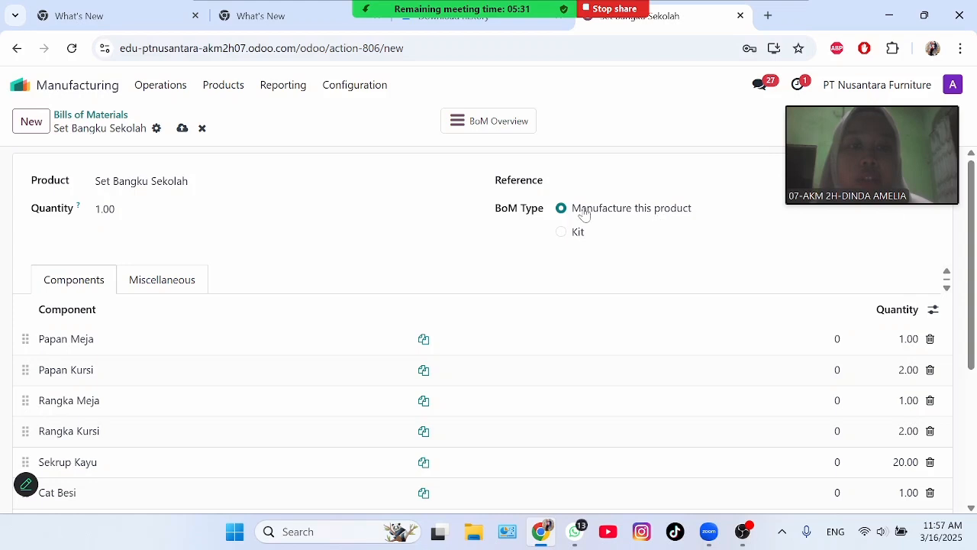
click(31, 122)
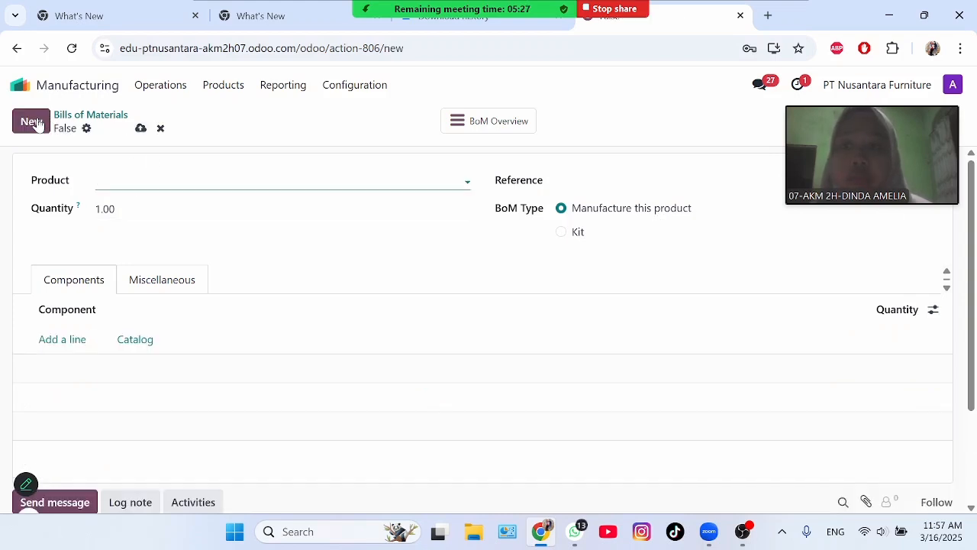
click(90, 114)
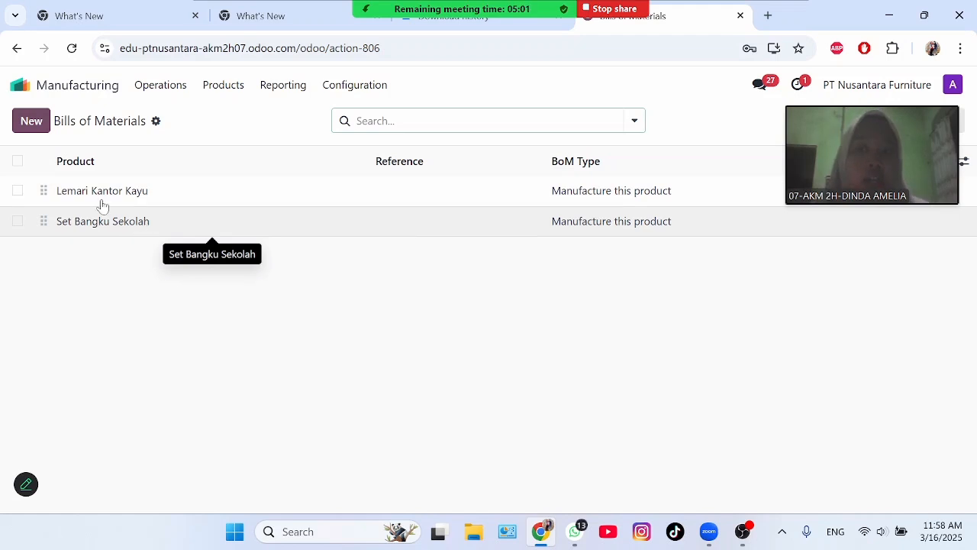
Go to the manufacturing orders and start a new manufacturing order
click(186, 93)
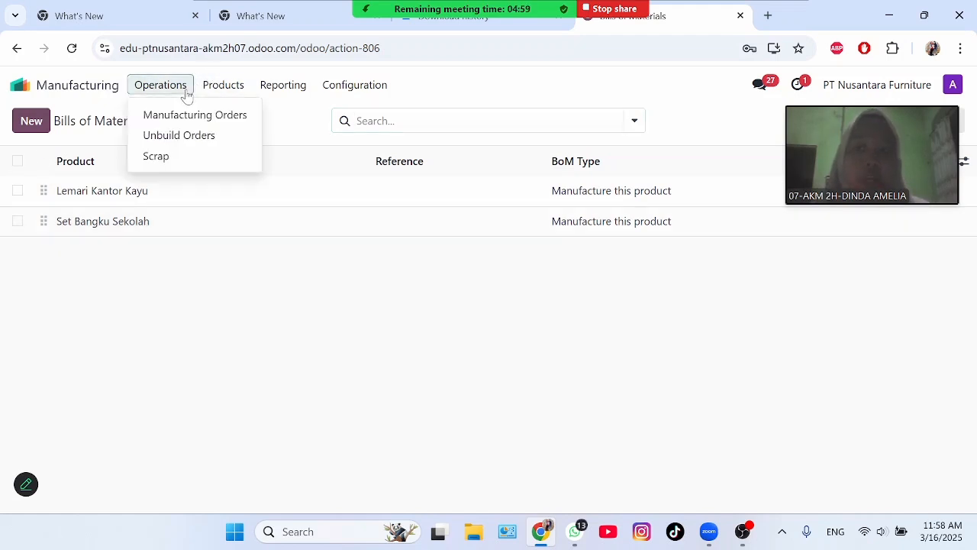
click(222, 122)
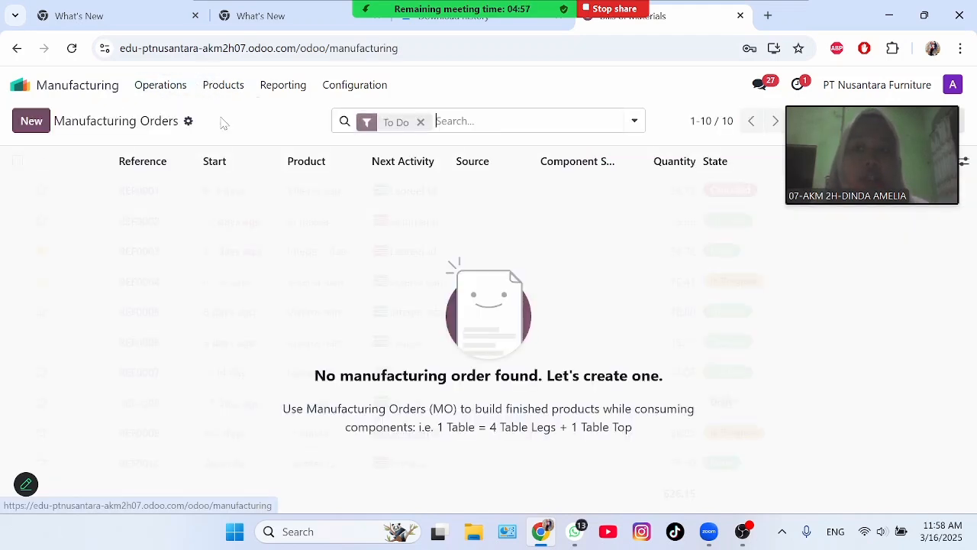
click(36, 122)
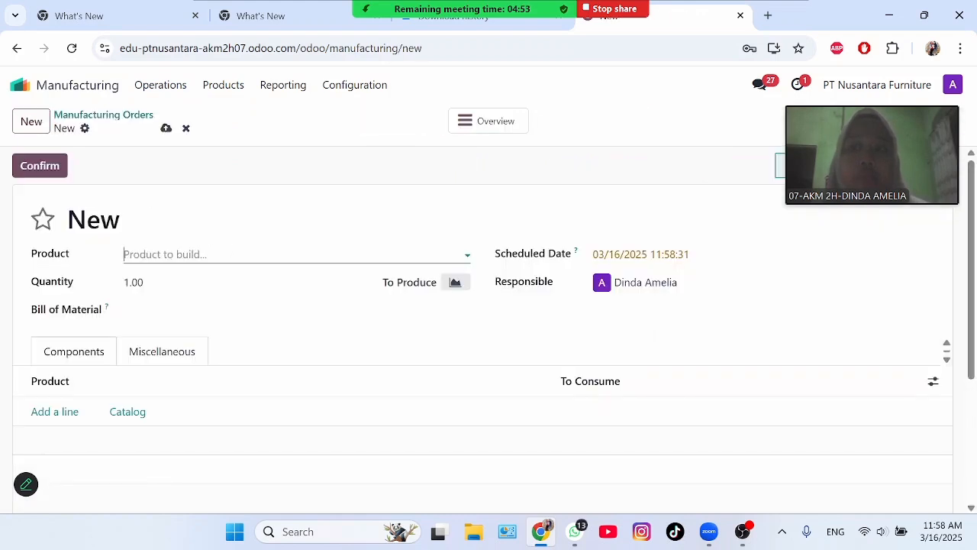
Set Set Bangku Sekolah as the product to manufacture, check its component lines, and confirm the manufacturing order
click(295, 255)
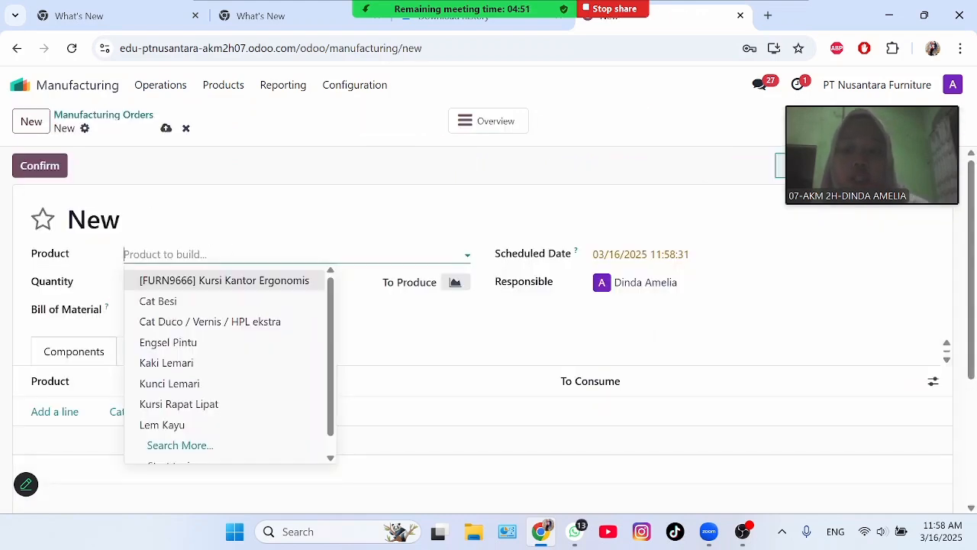
text(set)
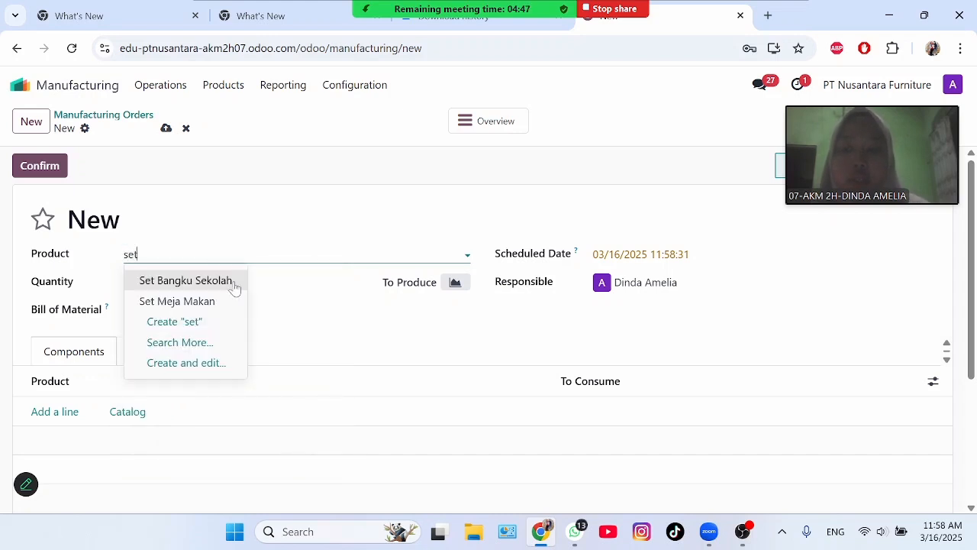
click(234, 287)
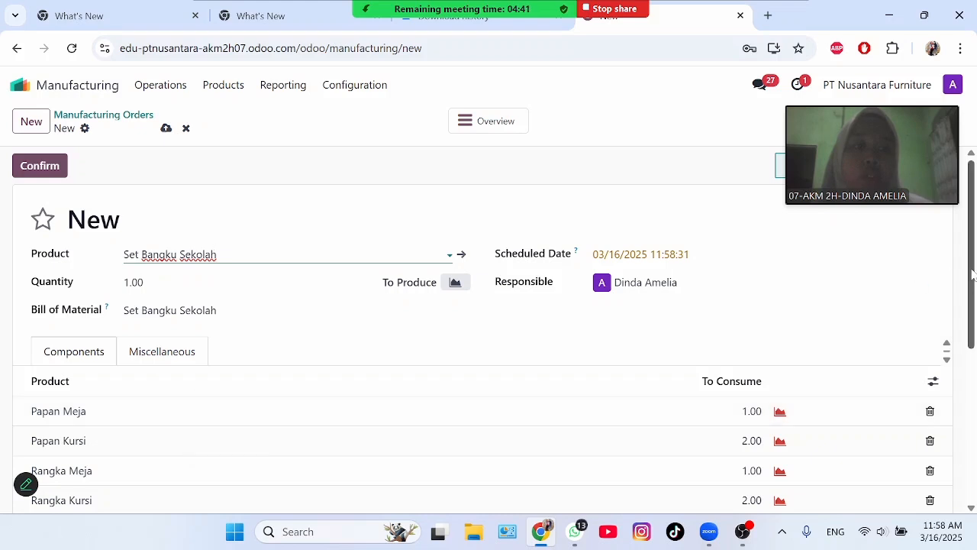
scroll(973, 275, down, 3)
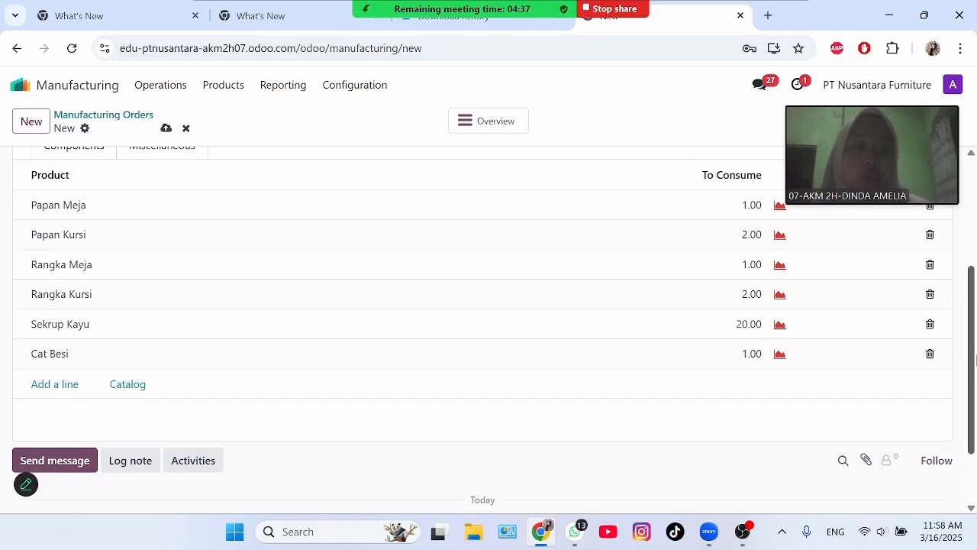
drag(973, 359, 963, 254)
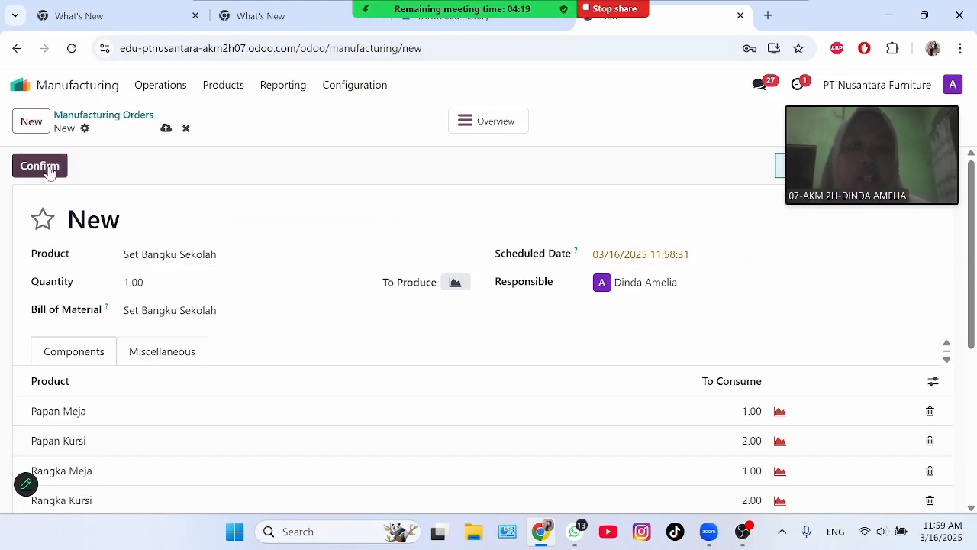
click(40, 166)
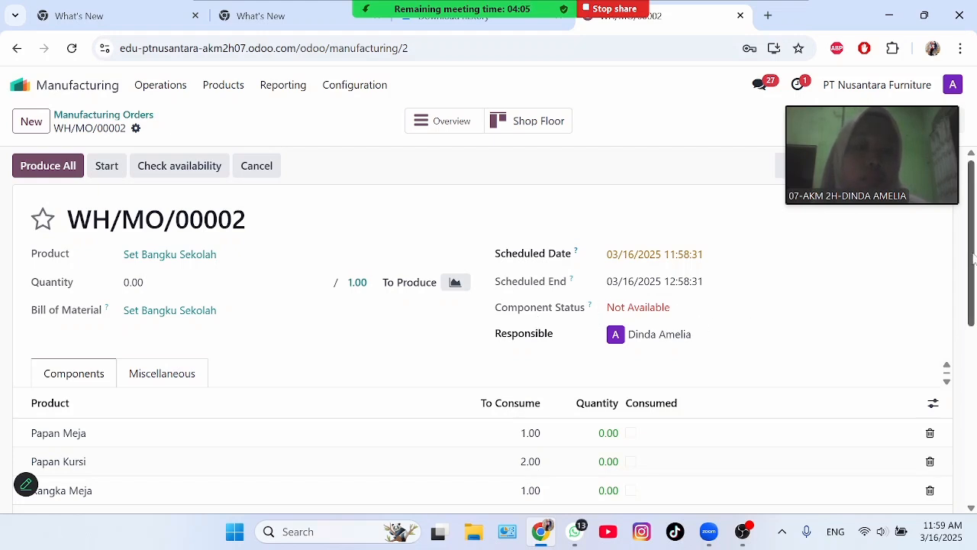
drag(972, 232, 975, 316)
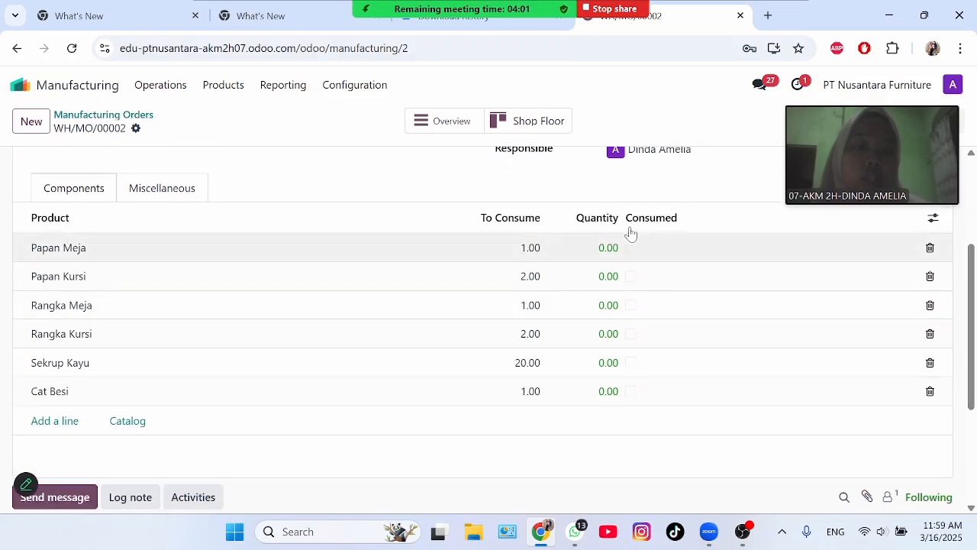
scroll(971, 313, up, 3)
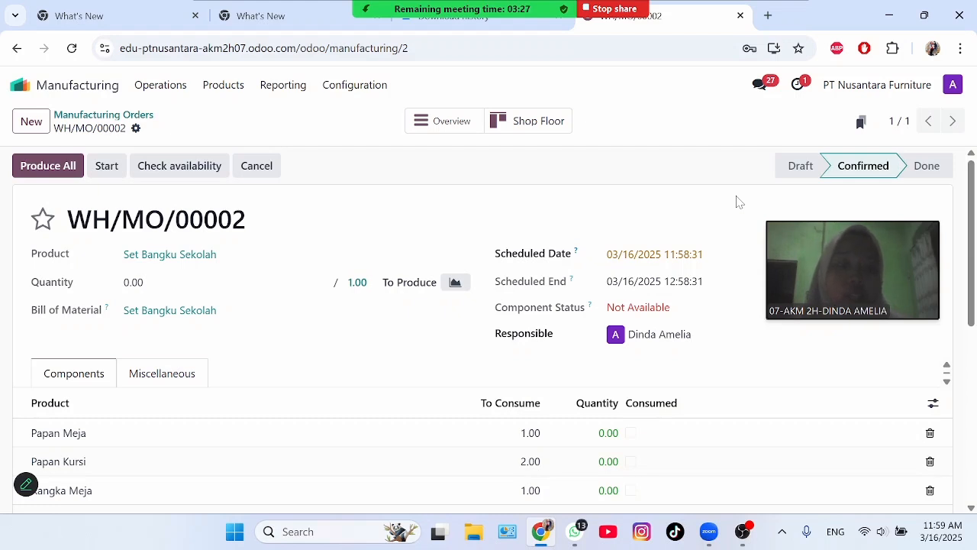
Switch to the Purchase app and start a new request for quotation with PT Berkah Sejahtera as the vendor
click(99, 86)
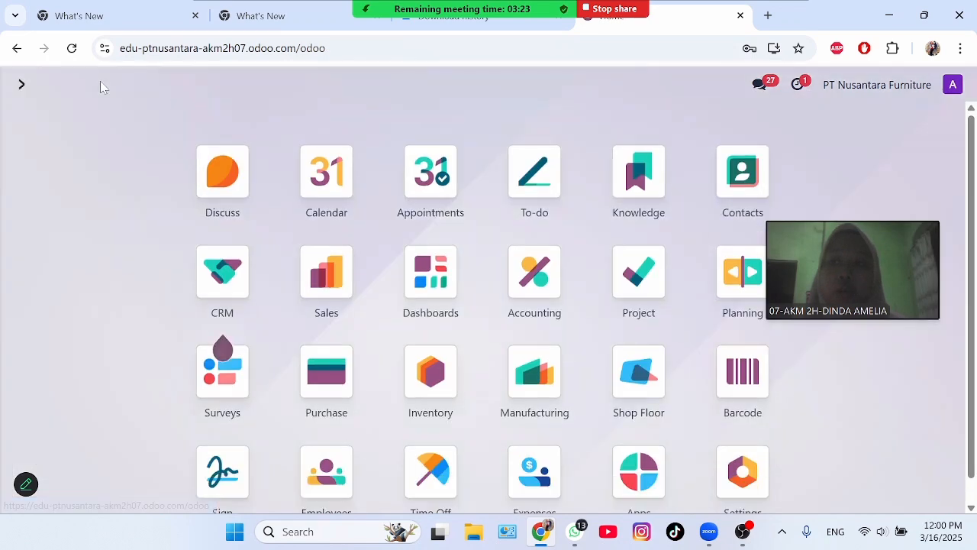
click(345, 374)
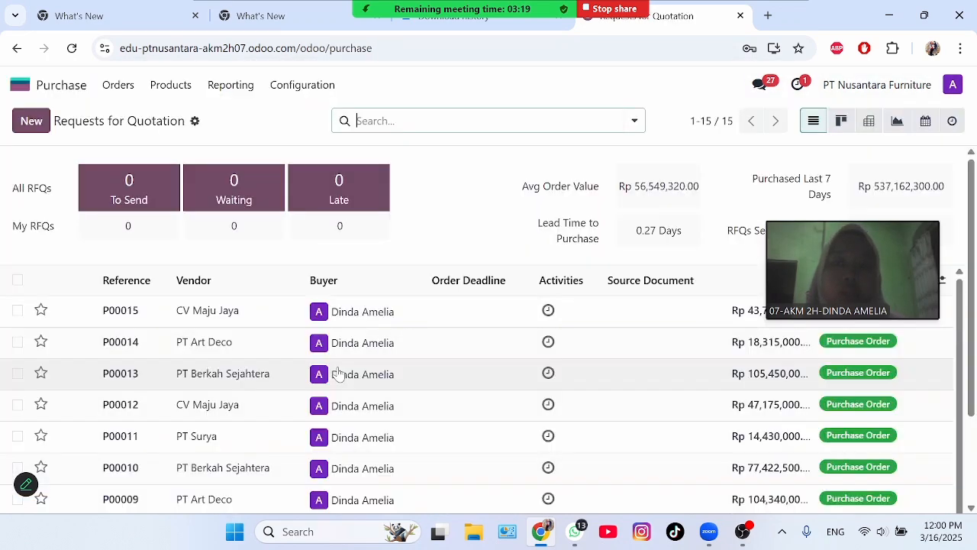
click(40, 122)
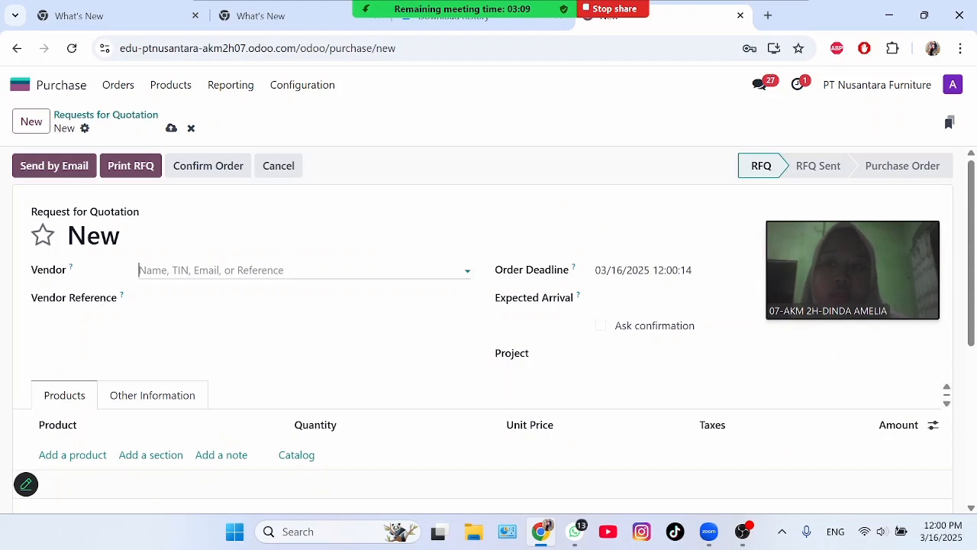
click(204, 270)
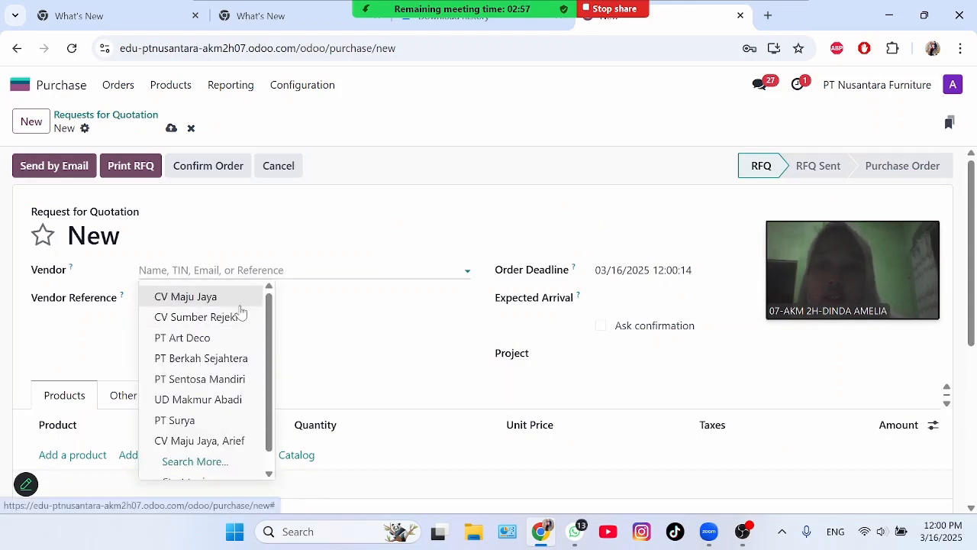
click(243, 358)
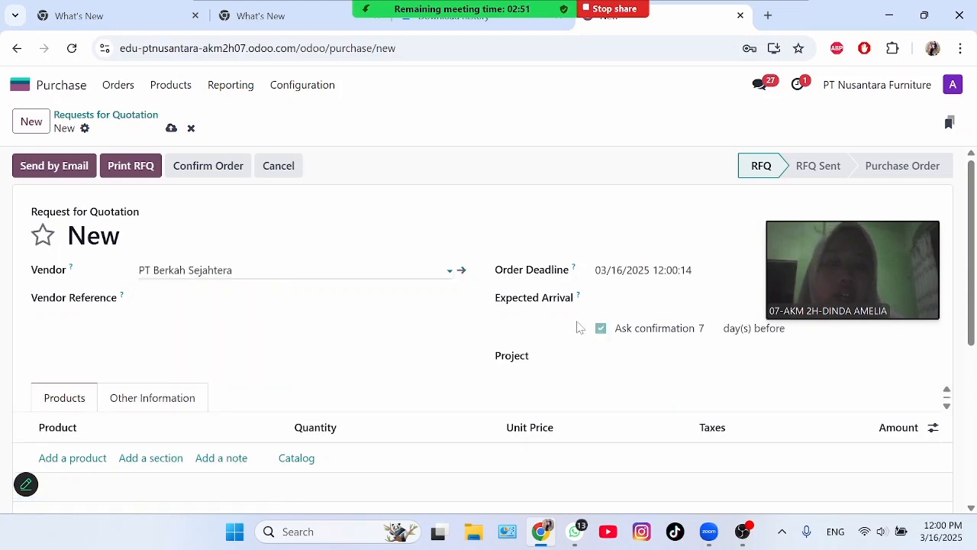
Set the expected arrival of the request for quotation to 03/17/2025 12:00:00
click(657, 300)
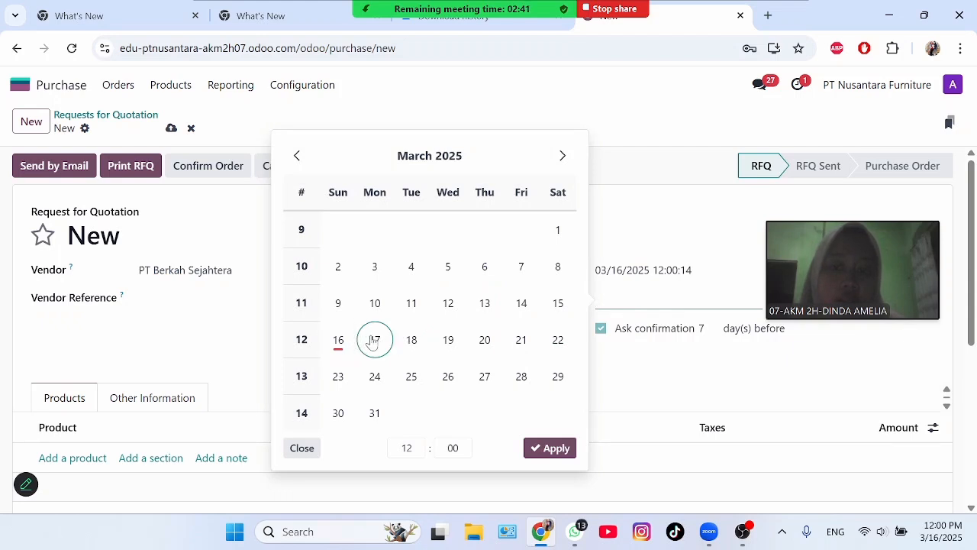
click(374, 341)
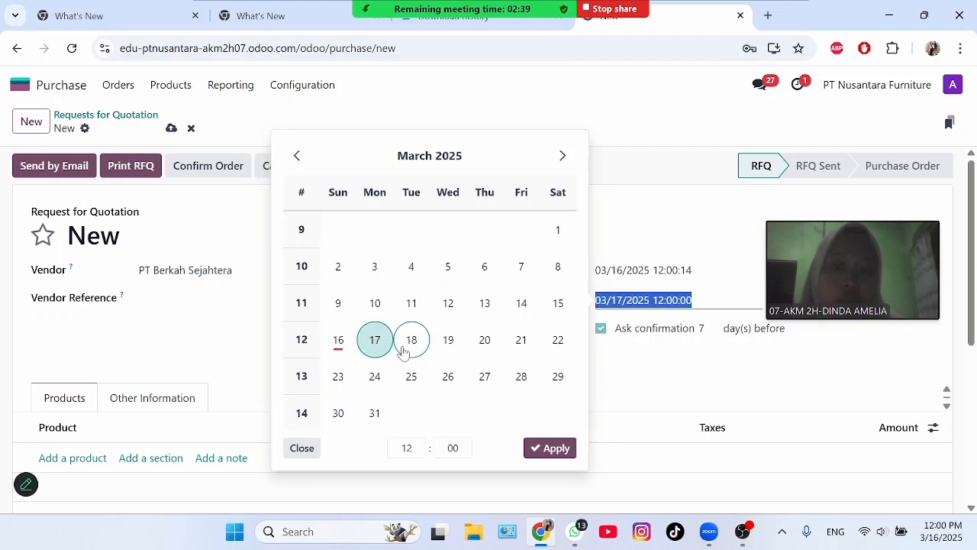
click(554, 450)
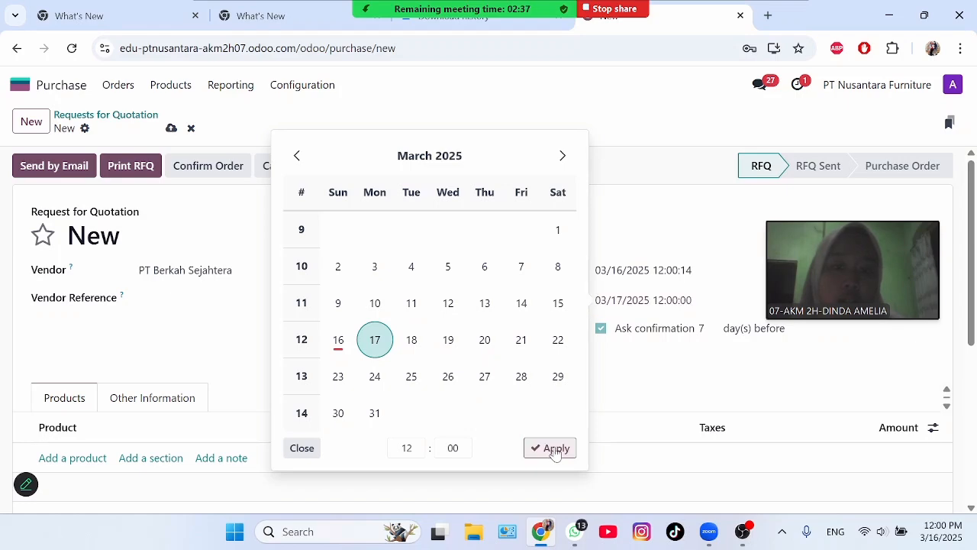
Add Papan Meja as the first product line of the request for quotation, keeping the default quantity and price
scroll(971, 260, down, 2)
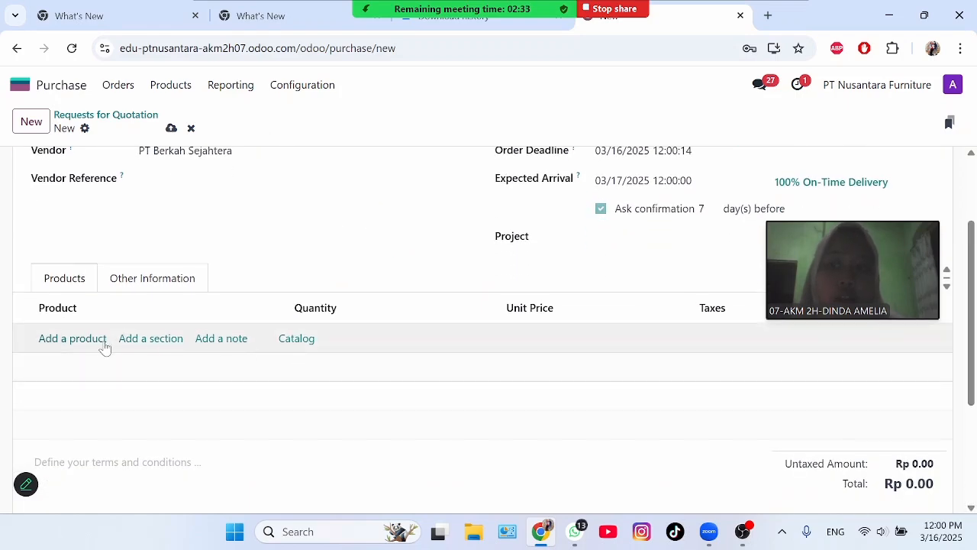
click(95, 339)
click(95, 338)
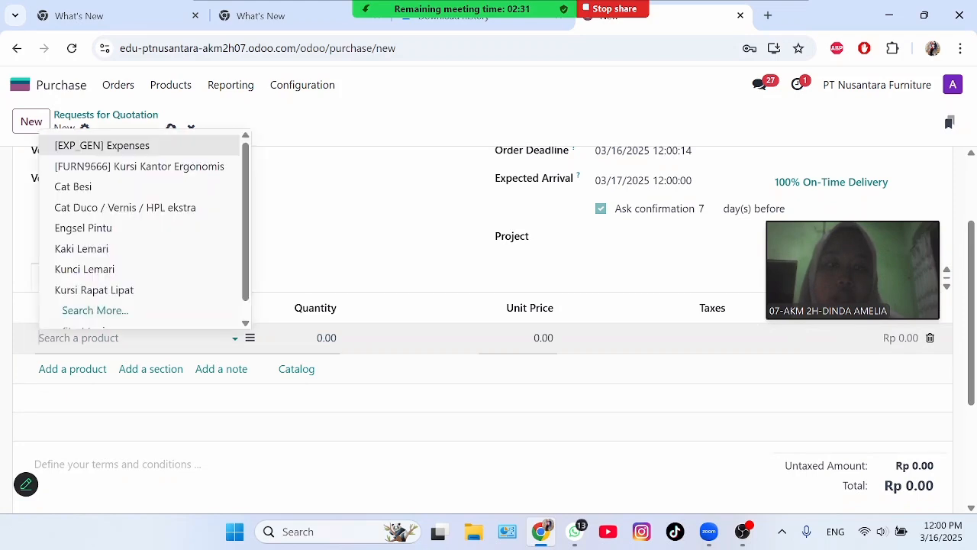
text(papa)
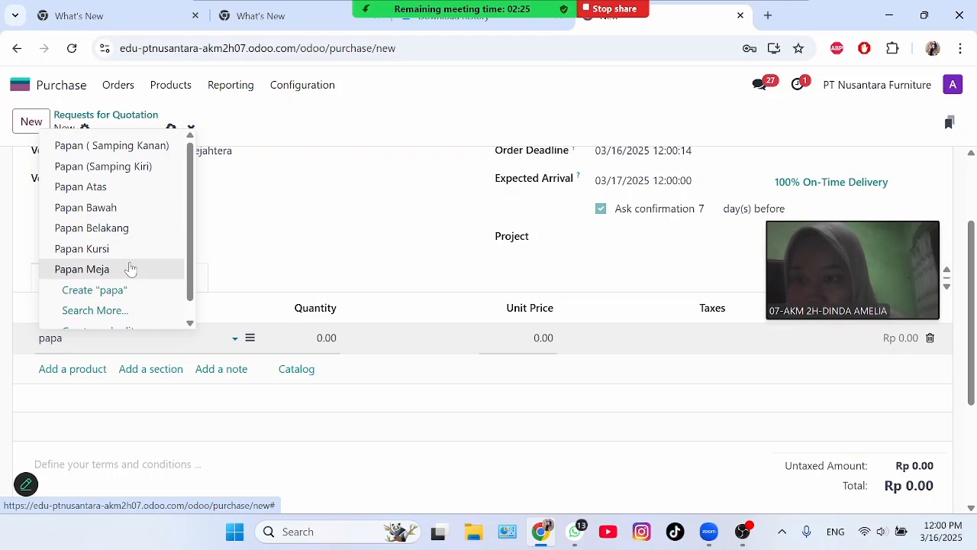
click(131, 268)
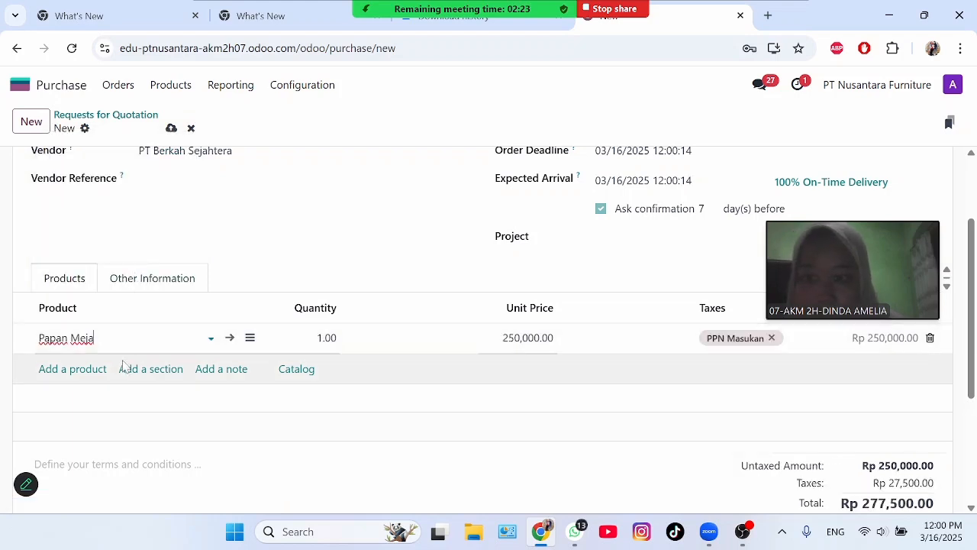
Add the product Papan Kursi to the request for quotation with a quantity of 2
click(97, 369)
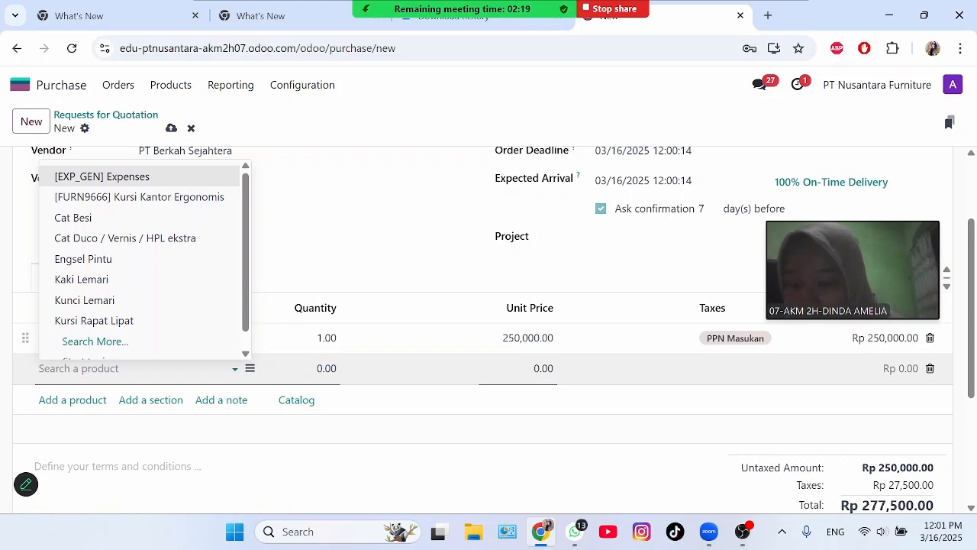
text(papan)
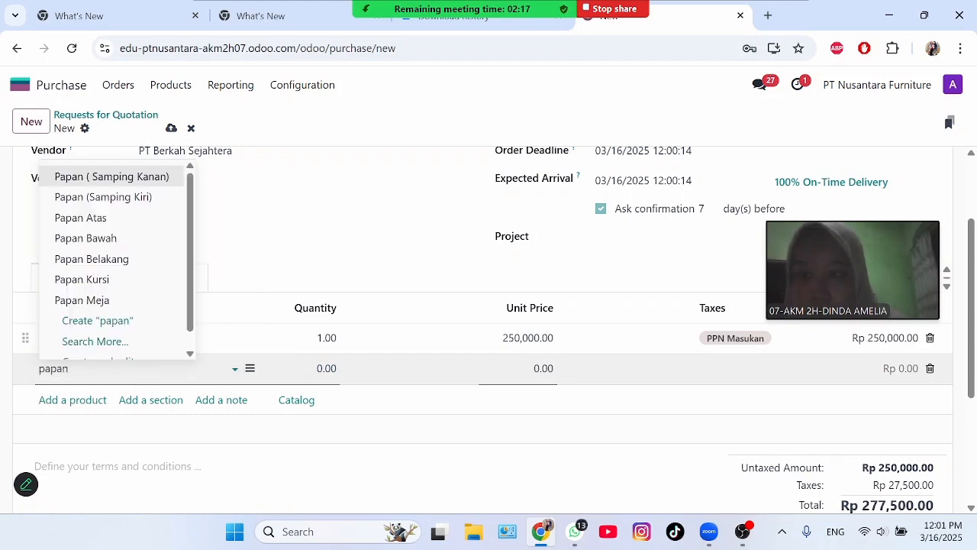
click(132, 283)
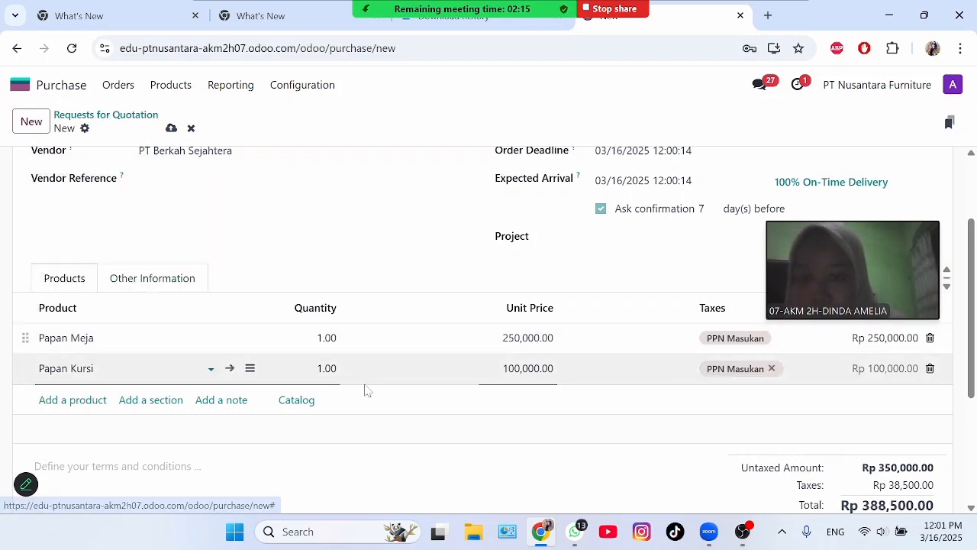
key(Tab)
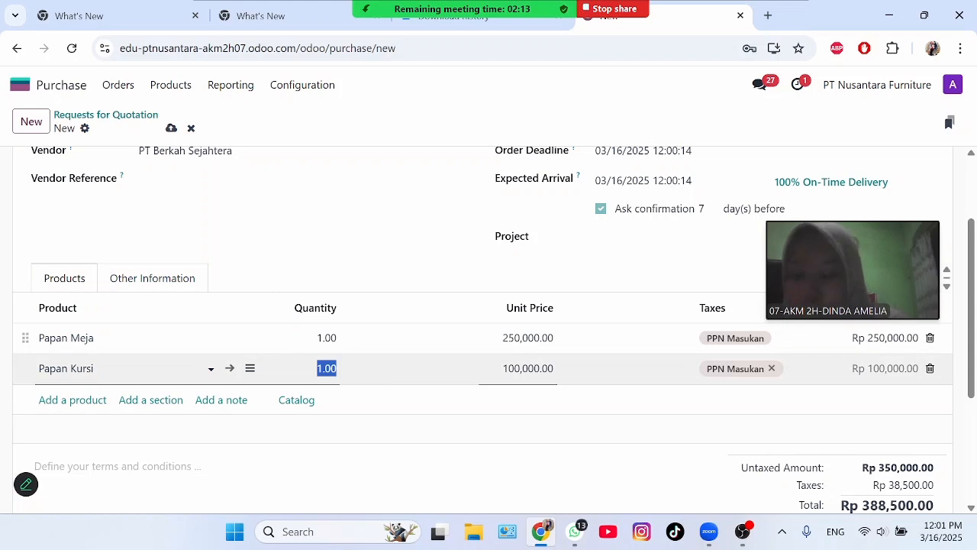
text(2)
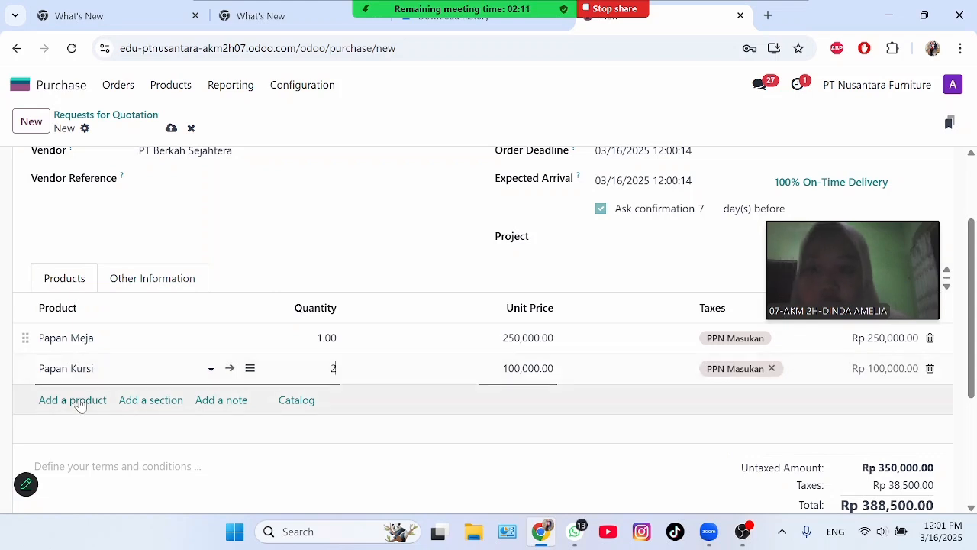
Add the product Rangka Meja to the request for quotation, keeping the default quantity
click(74, 399)
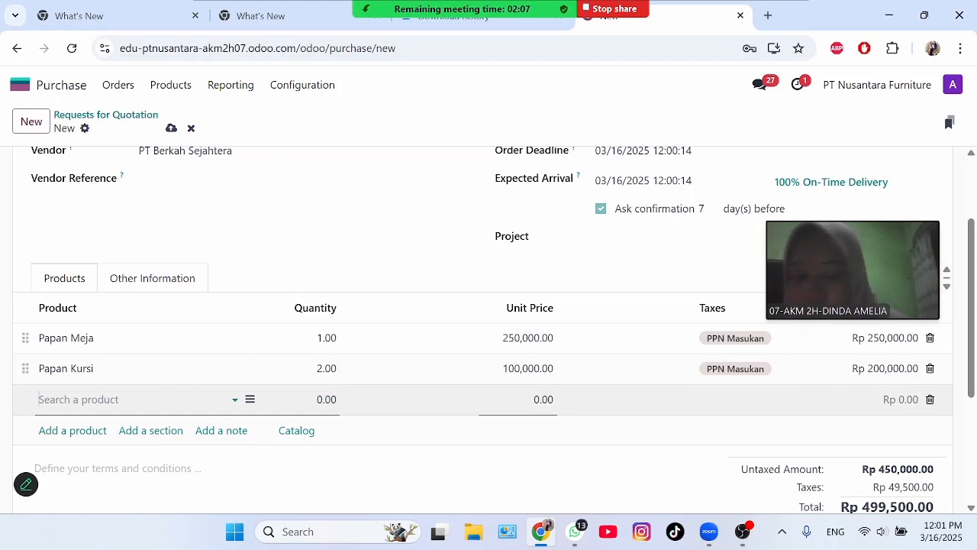
text(rangak)
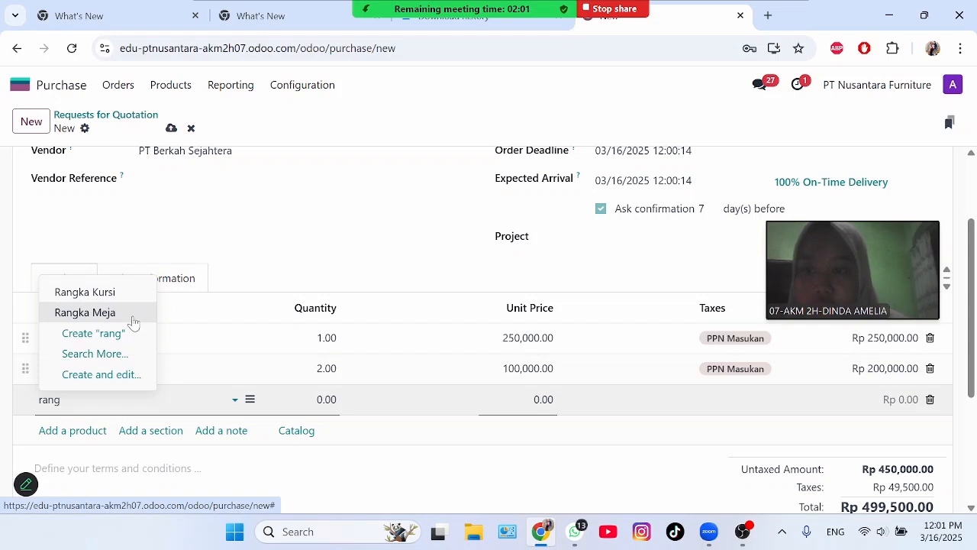
click(133, 321)
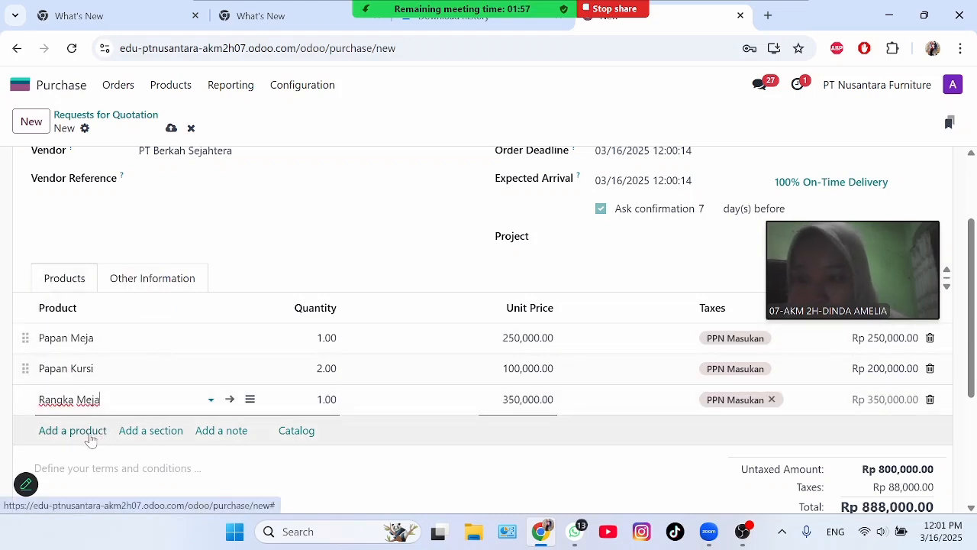
Add the product Rangka Kursi to the request for quotation with a quantity of 2
click(91, 432)
text(rangk)
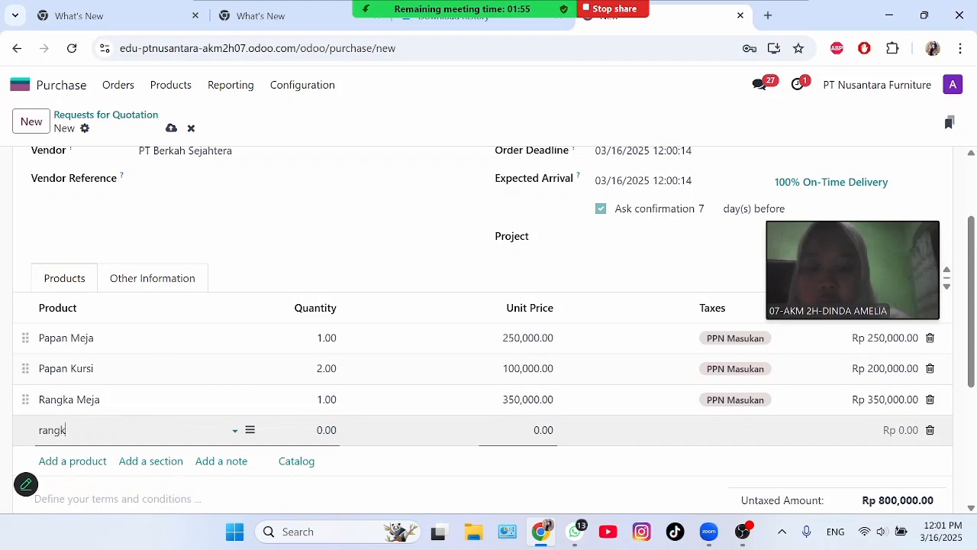
text(a)
click(139, 327)
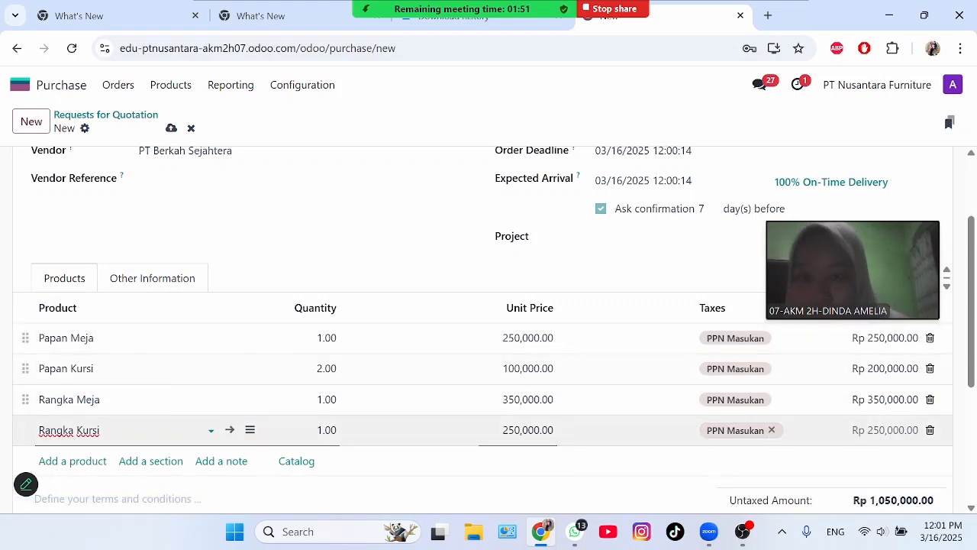
key(Tab)
text(2)
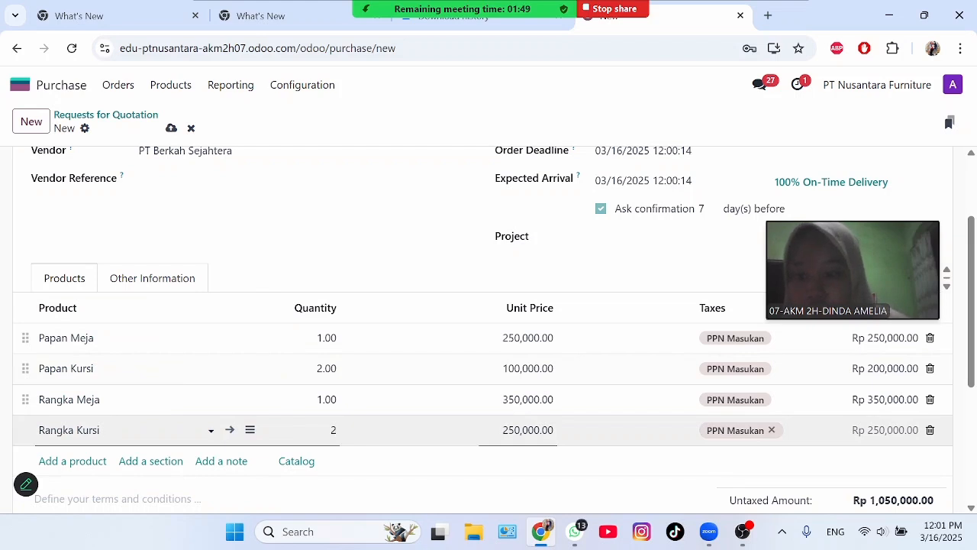
Add the product Sekrup Kayu to the request for quotation with a quantity of 20
click(85, 461)
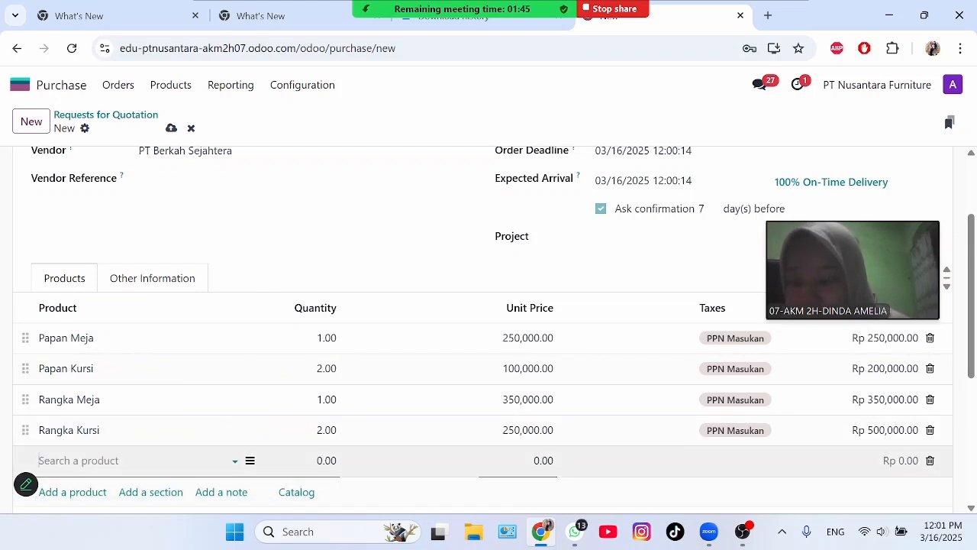
text(sekr)
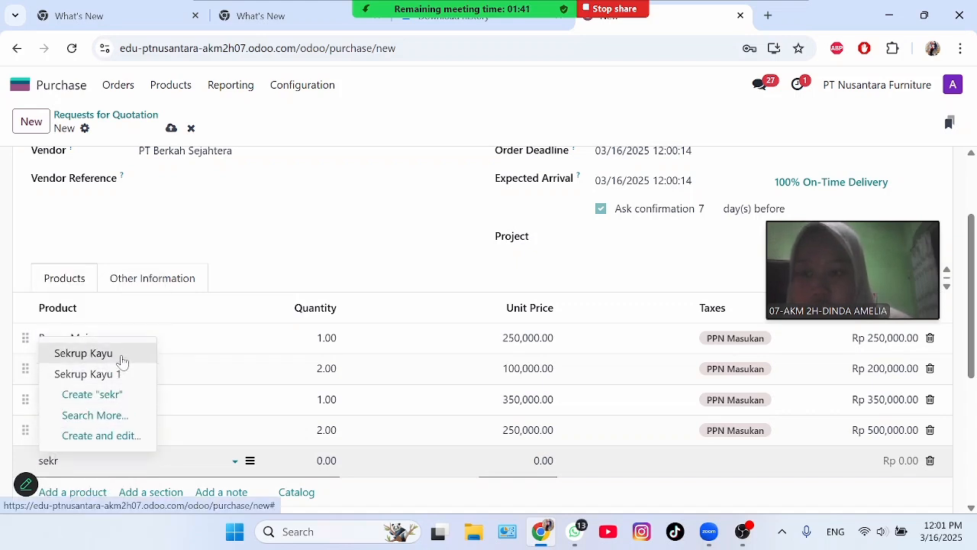
click(122, 357)
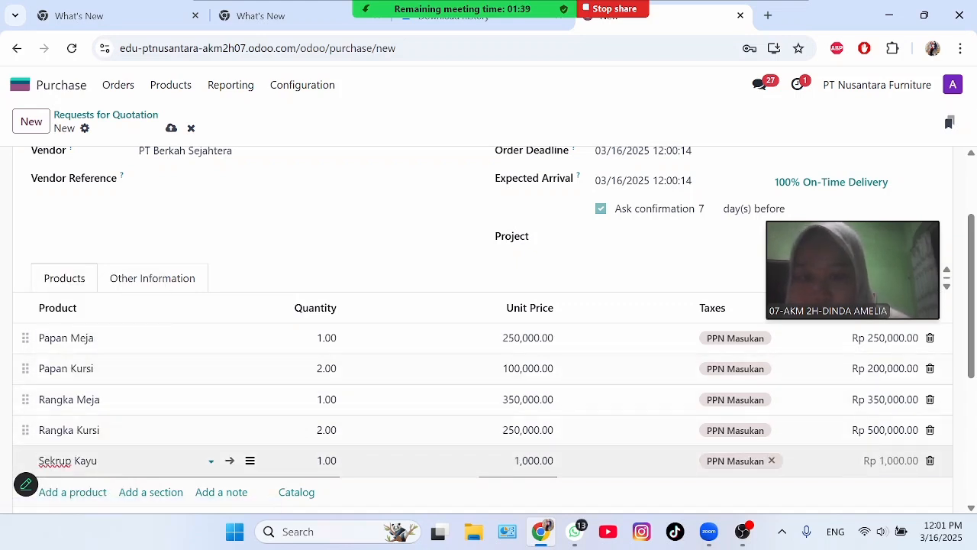
click(327, 461)
text(20)
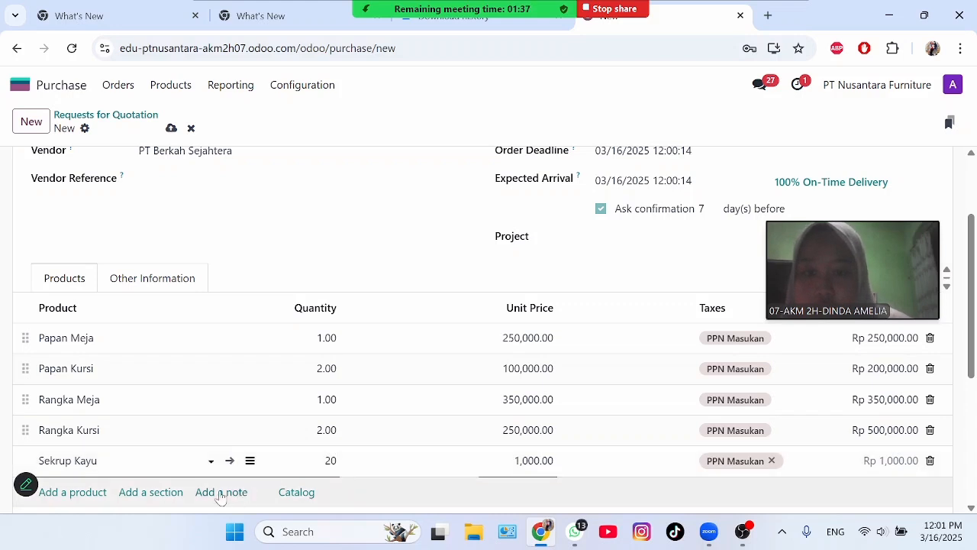
Add the product Cat Besi to the request for quotation, keeping the default quantity
click(88, 498)
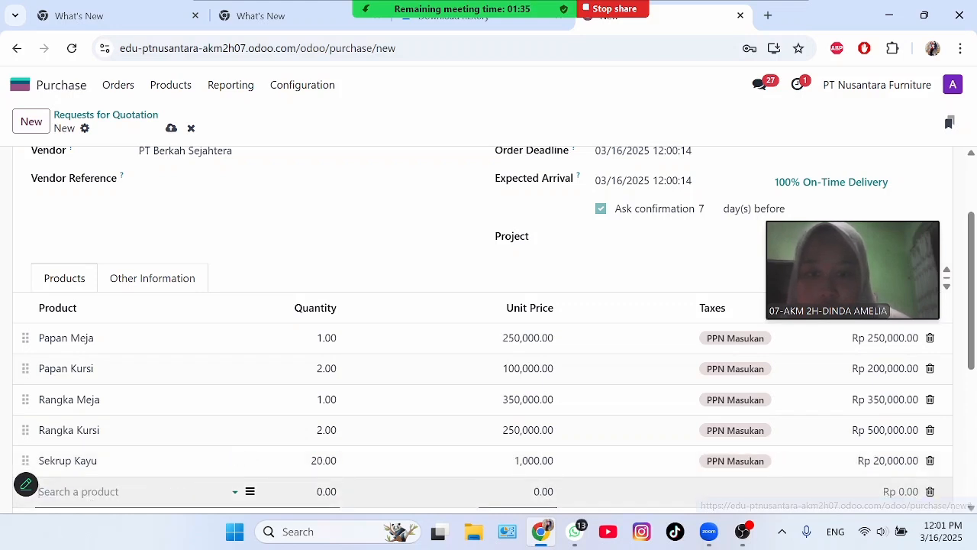
text(cat)
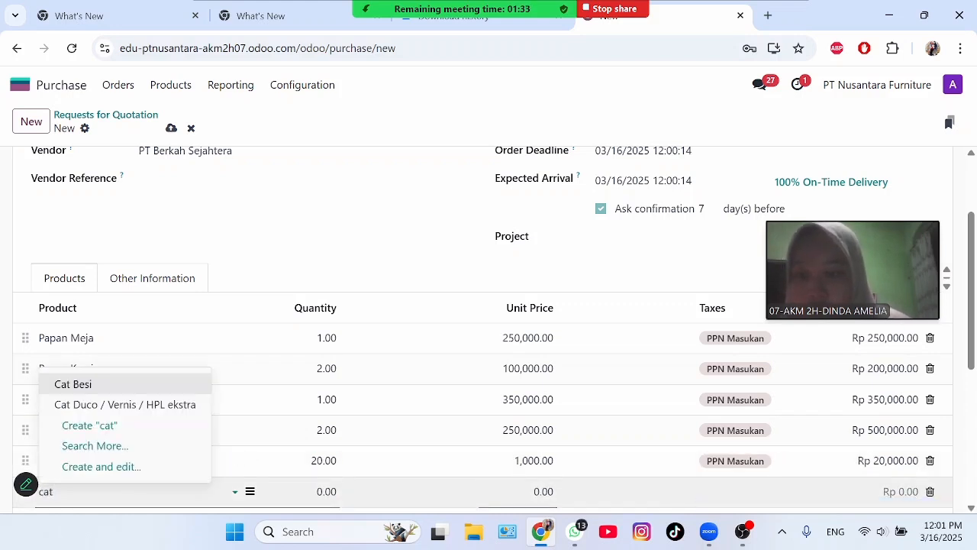
click(154, 388)
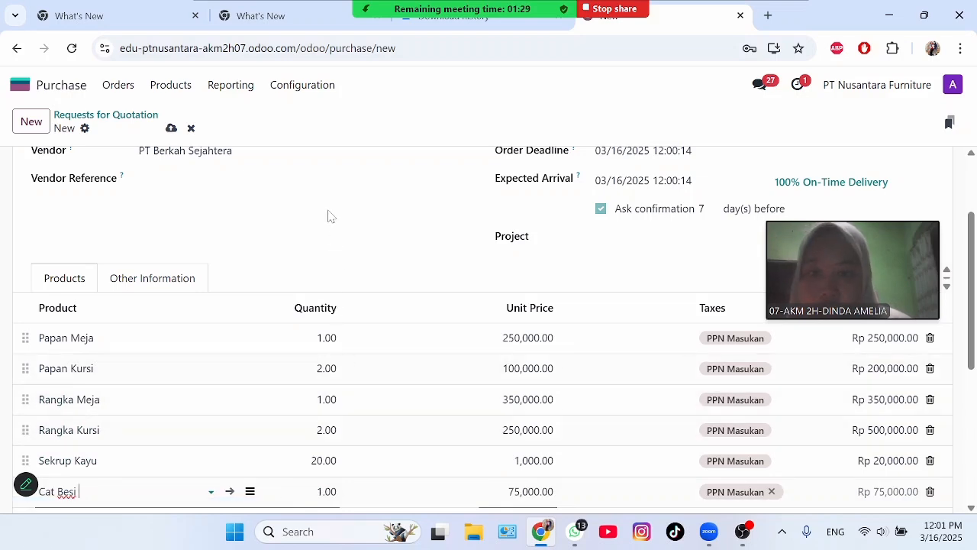
click(329, 216)
Generate the PDF of the request for quotation to PT Berkah Sejahtera and confirm it as a purchase order
scroll(330, 216, up, 2)
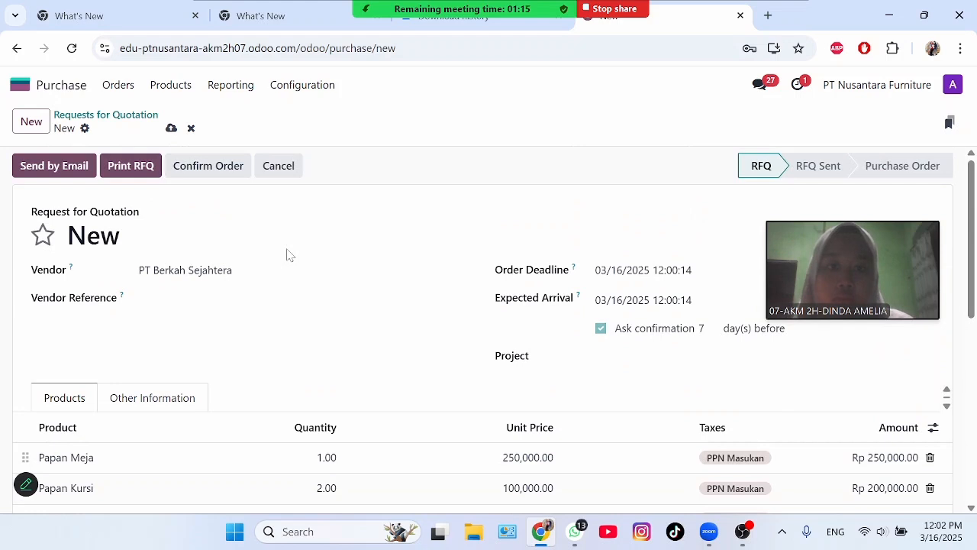
click(65, 167)
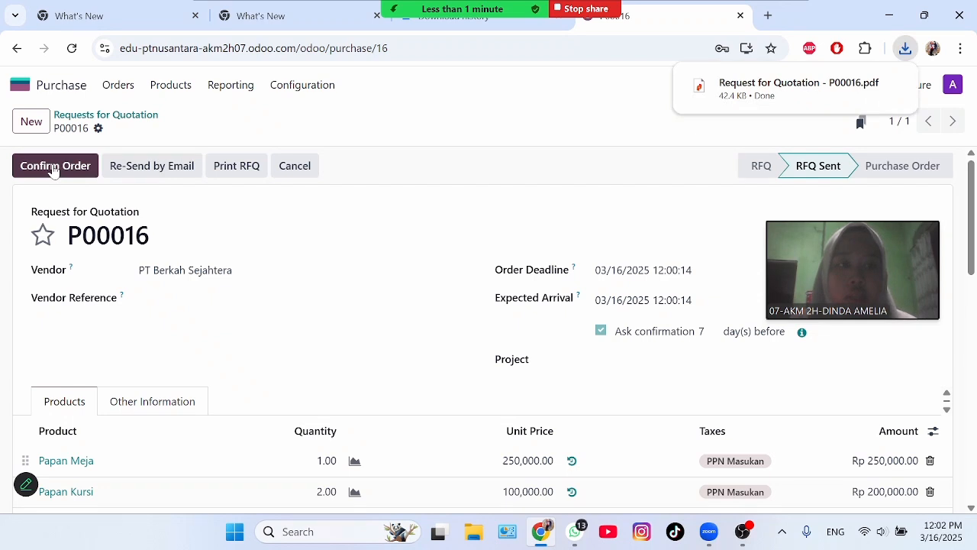
click(53, 166)
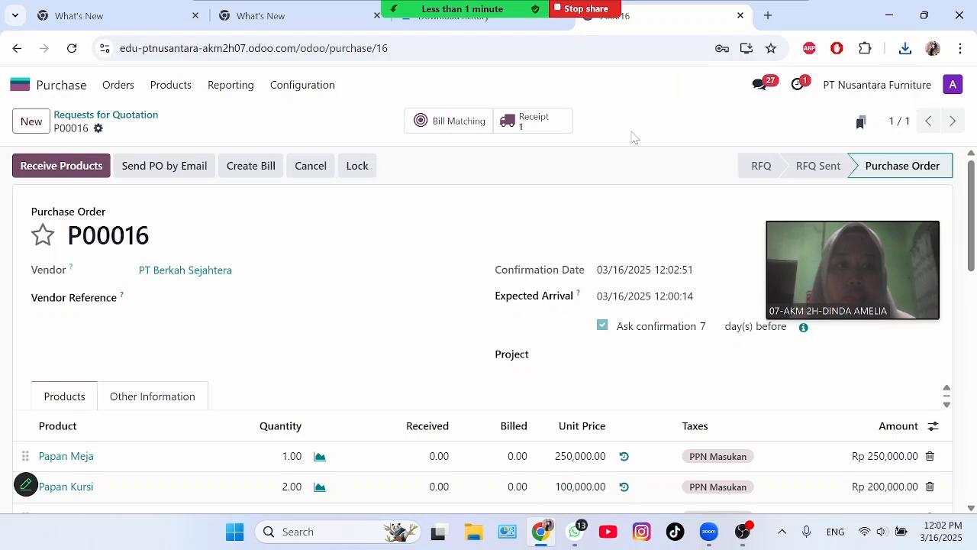
Open the receipt linked to the purchase order and validate the delivery of all components
click(535, 121)
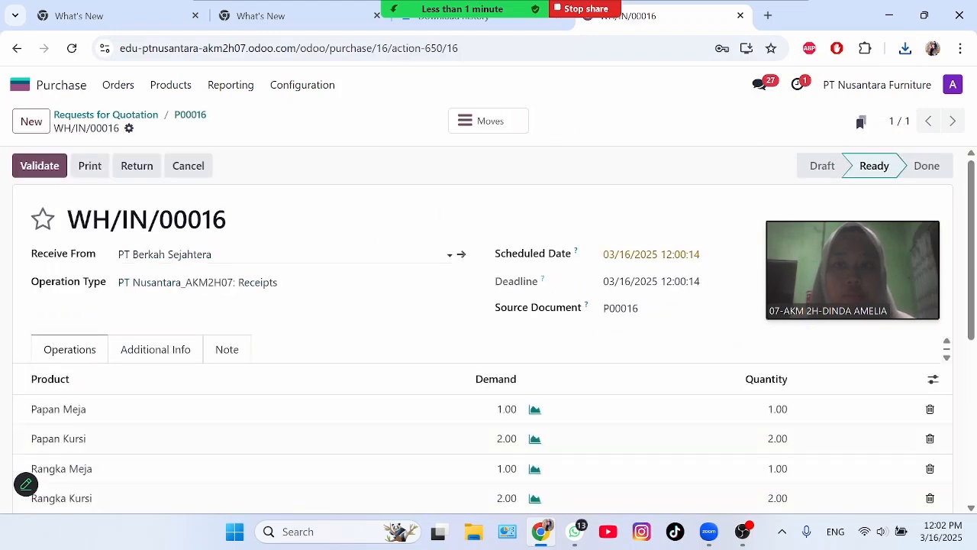
click(40, 167)
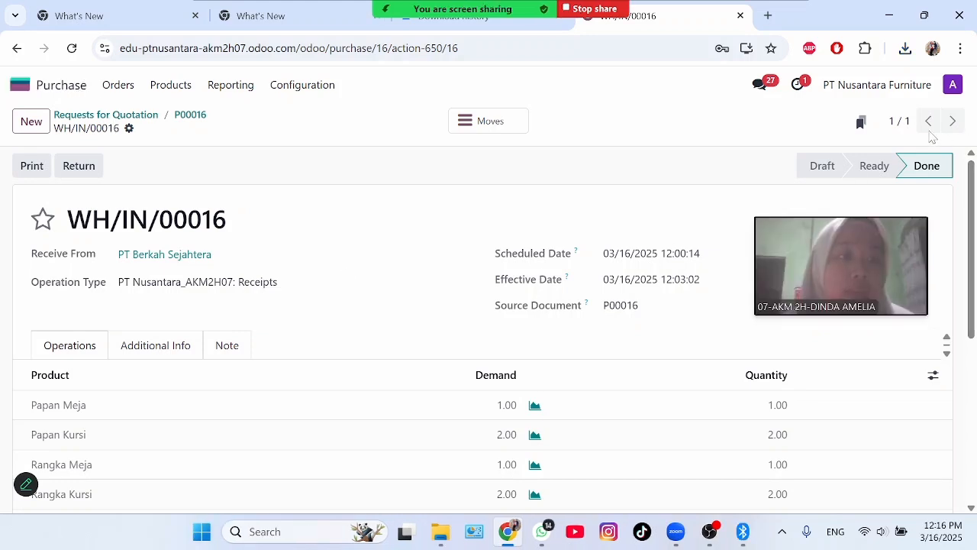
Open the manufacturing order for Set Bangku Sekolah and mark all six components, from Papan Meja to Cat Besi, as consumed
click(62, 89)
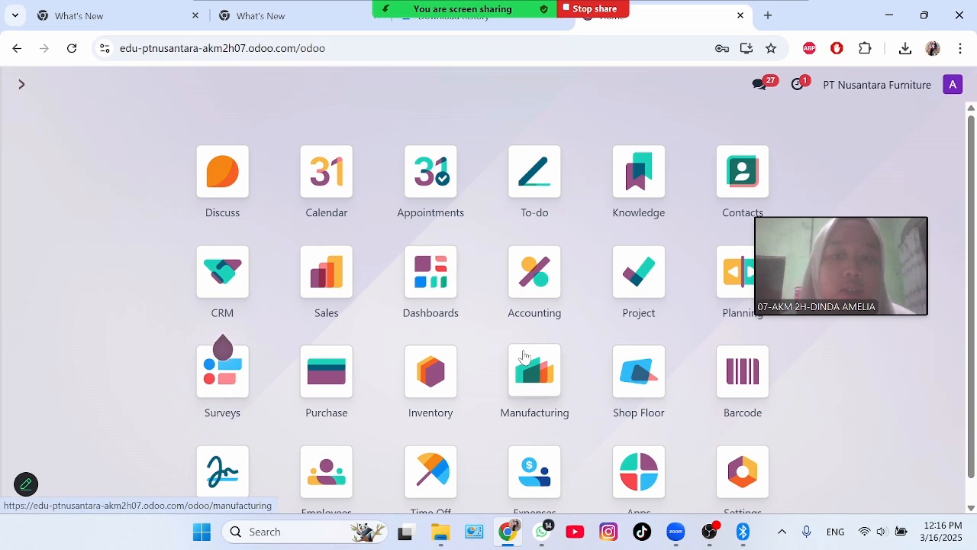
click(528, 364)
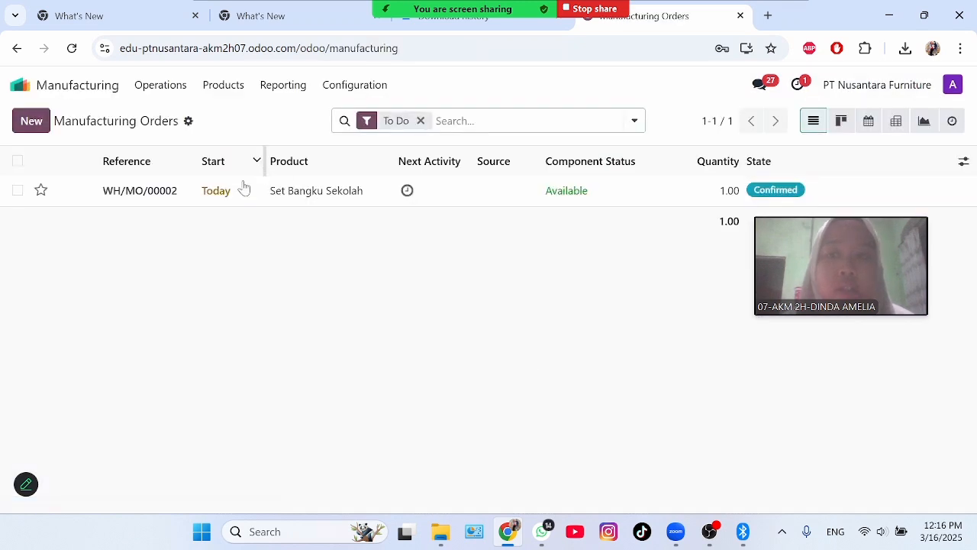
double_click(289, 195)
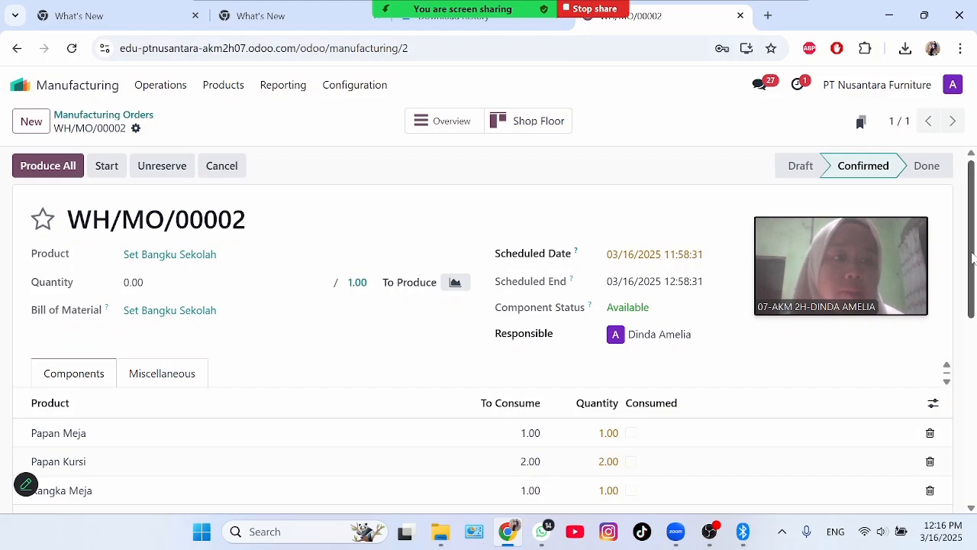
scroll(972, 259, down, 2)
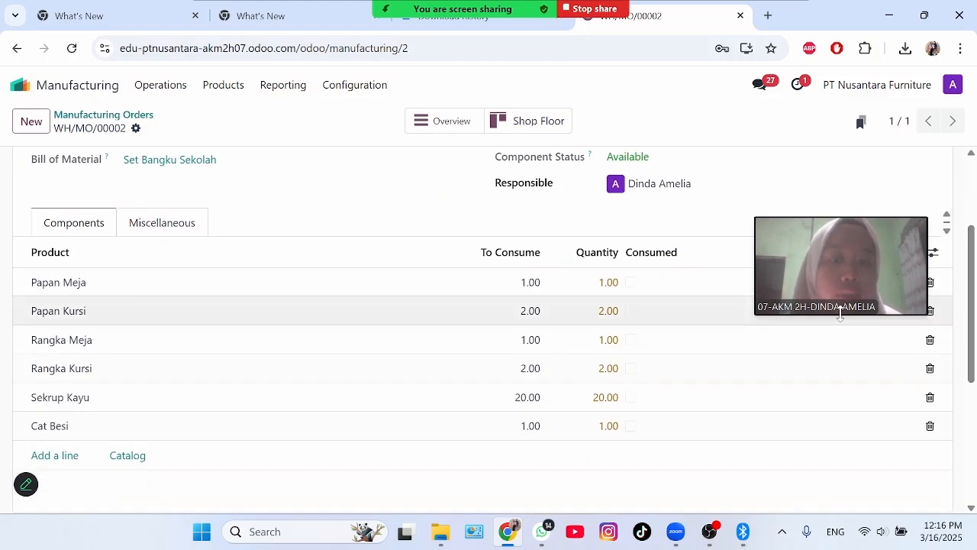
click(636, 284)
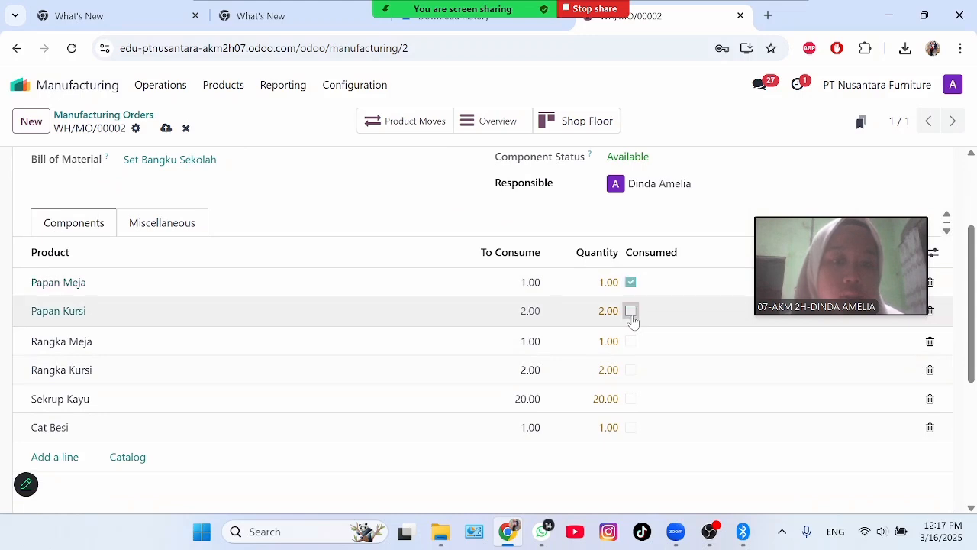
click(631, 313)
click(632, 341)
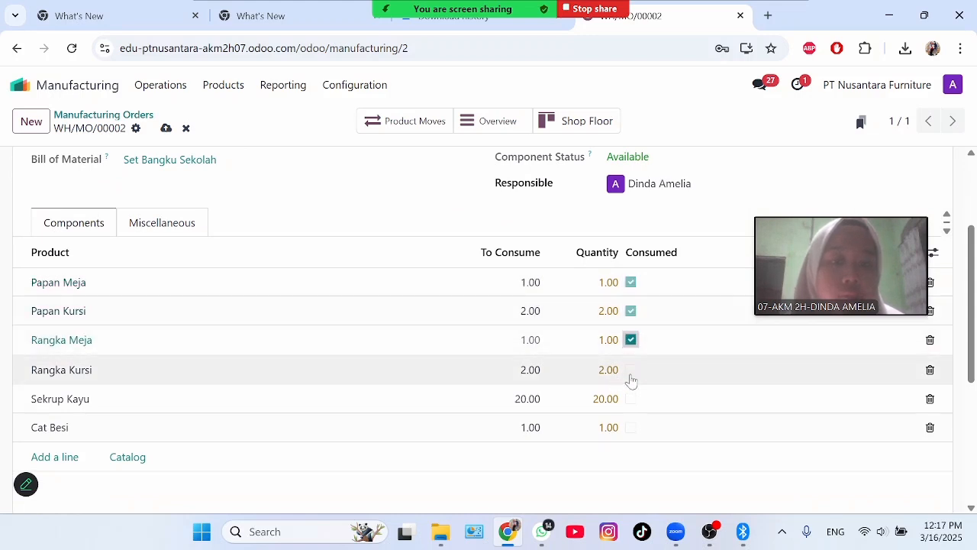
click(631, 375)
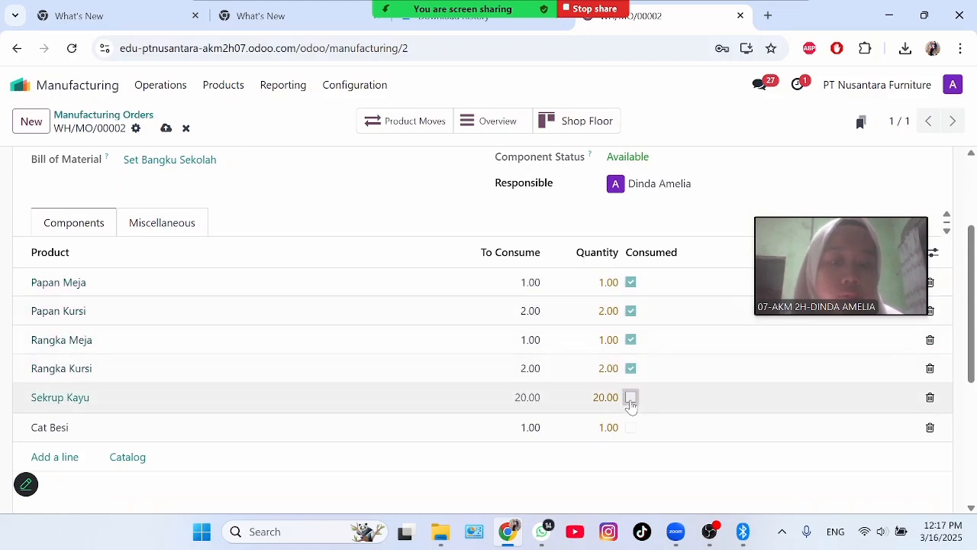
click(630, 398)
click(631, 426)
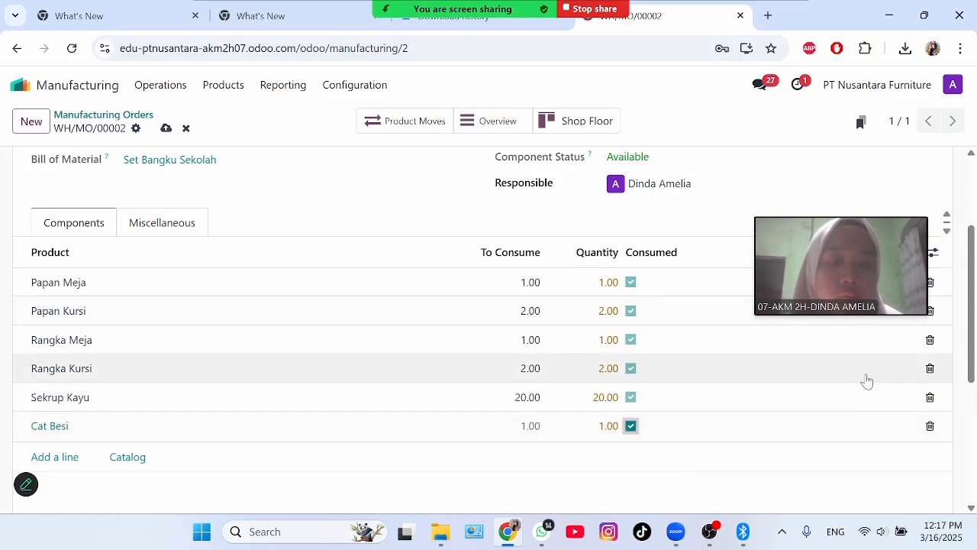
Set the produced quantity of the manufacturing order to 1 and complete the production
scroll(971, 347, up, 2)
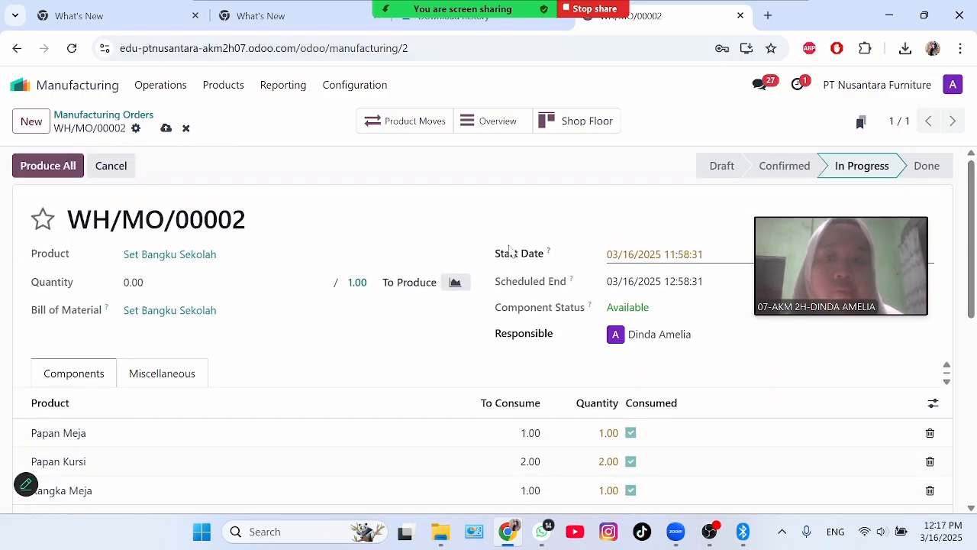
click(162, 282)
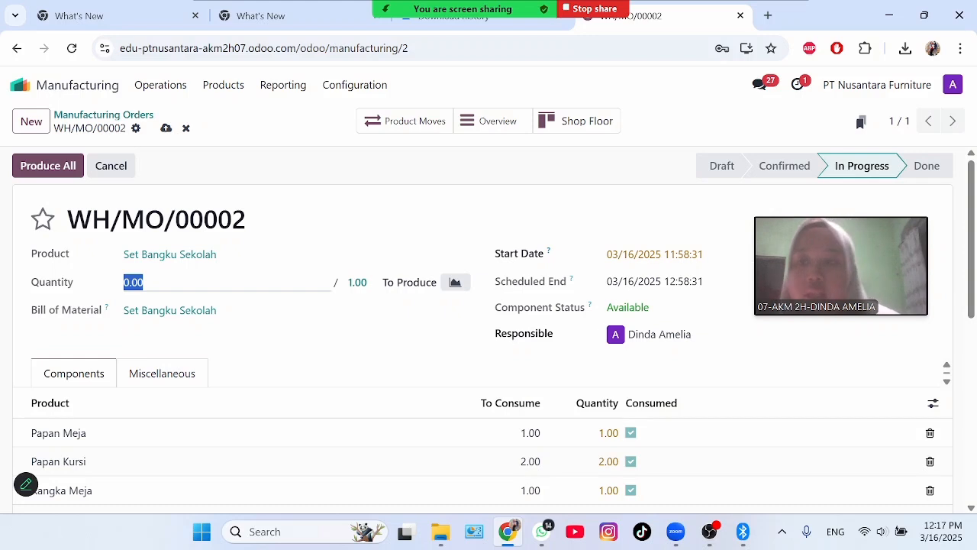
text(1)
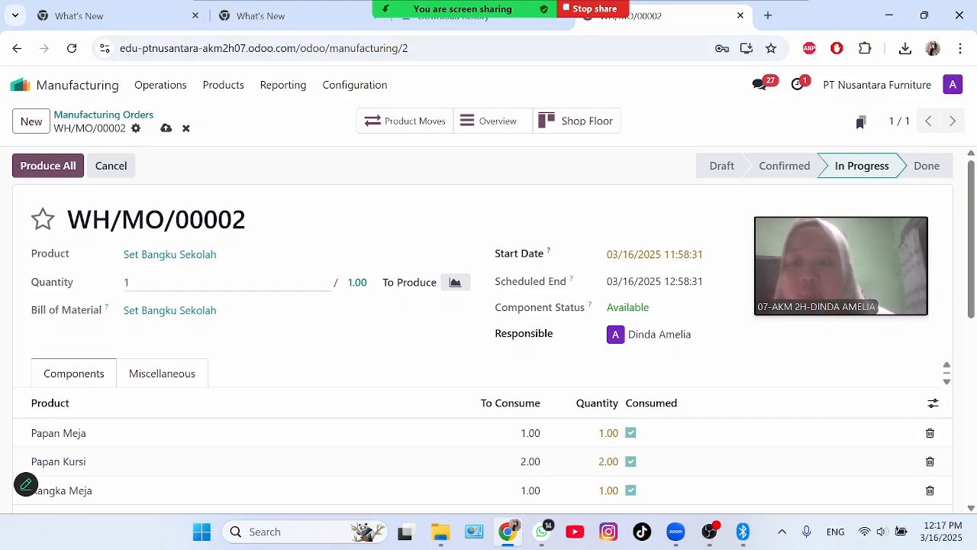
click(238, 351)
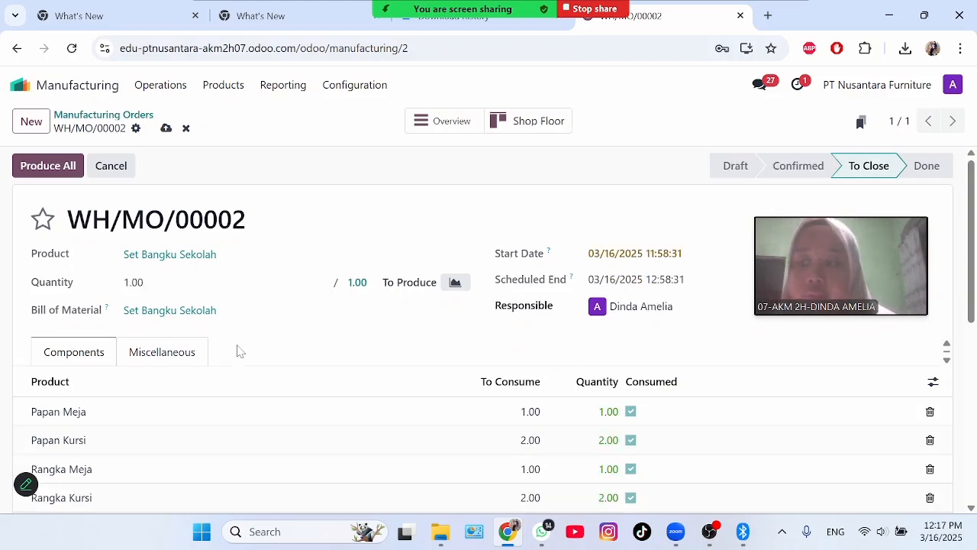
click(48, 165)
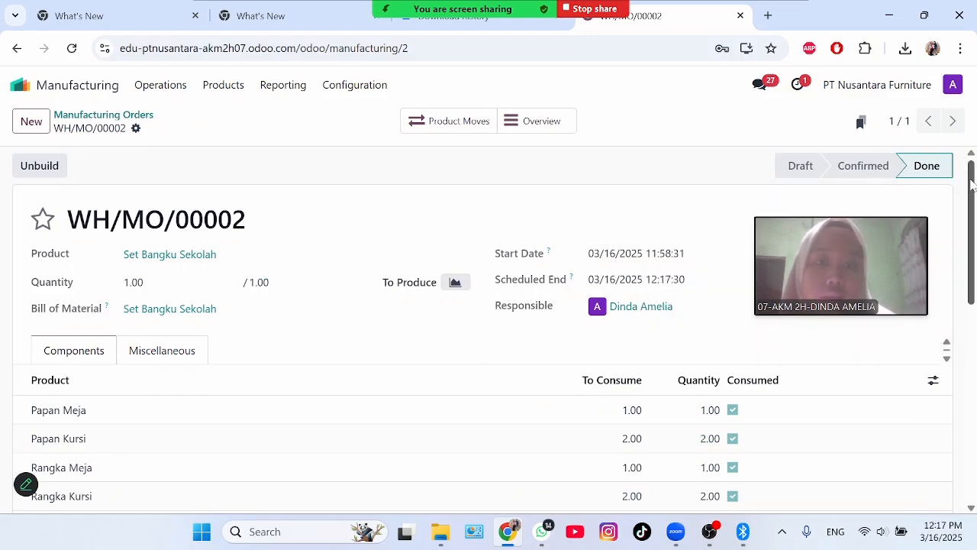
Review the overview of the manufacturing order with its component quantities and costs
mouse_move(972, 183)
mouse_down()
mouse_move(974, 263)
mouse_move(975, 181)
mouse_up()
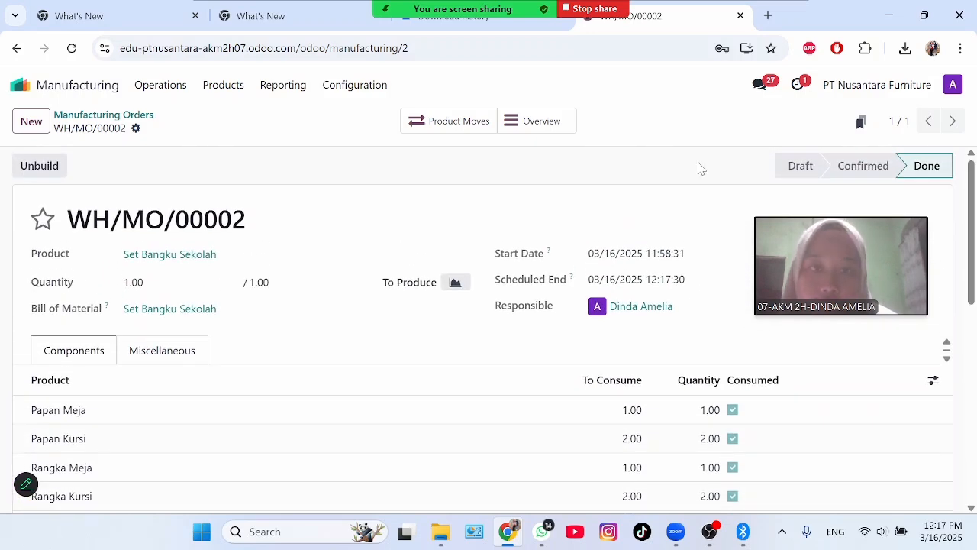
click(540, 121)
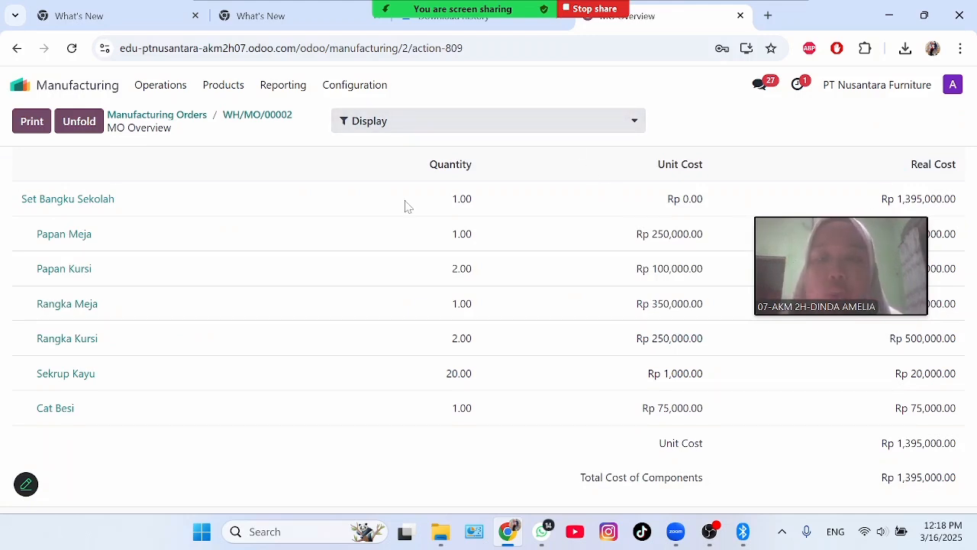
Open the product Set Bangku Sekolah in Inventory and examine its cost analysis report
click(93, 86)
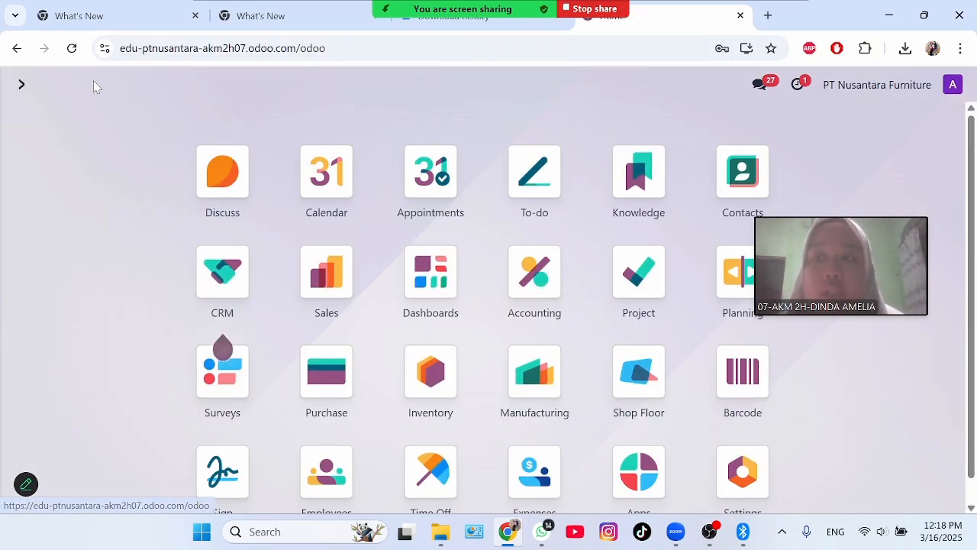
click(431, 371)
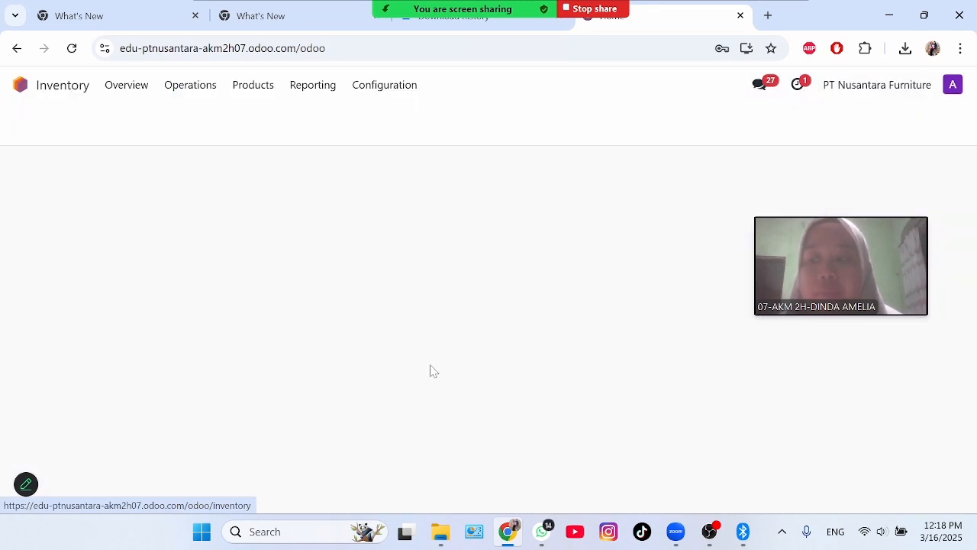
click(267, 88)
click(298, 121)
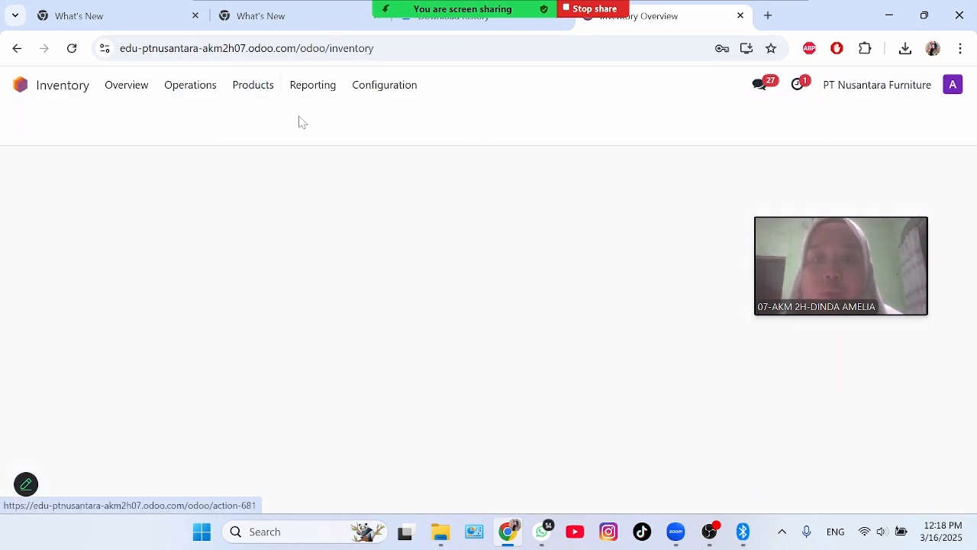
drag(973, 187, 975, 394)
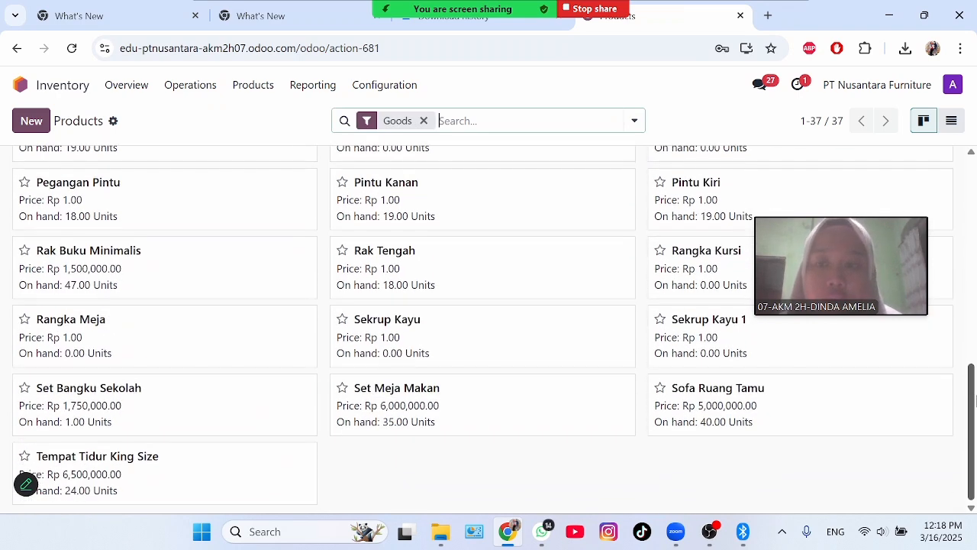
click(253, 402)
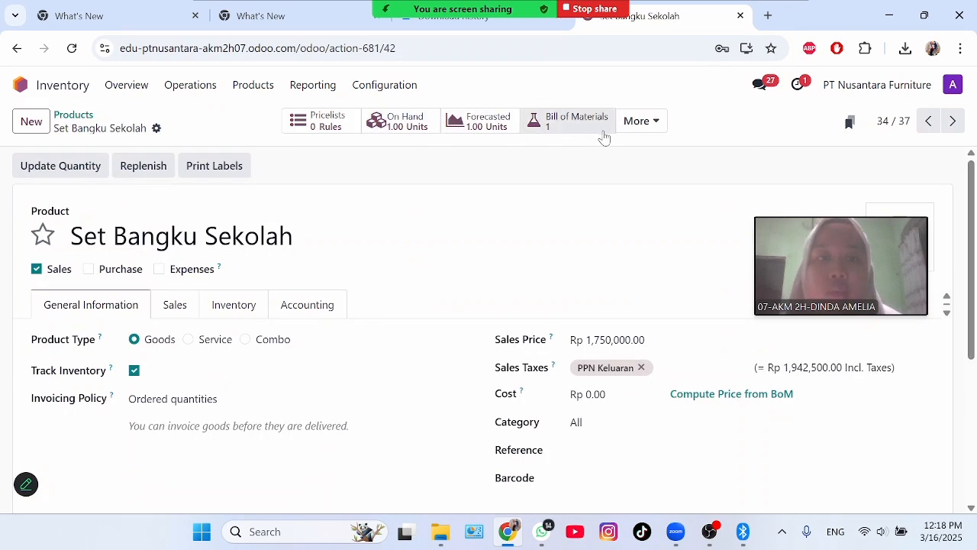
click(647, 130)
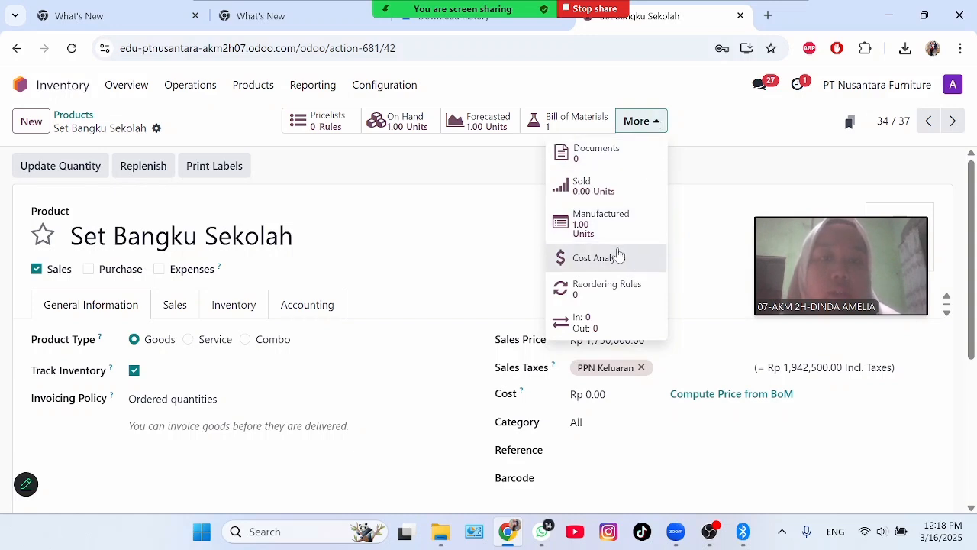
click(599, 258)
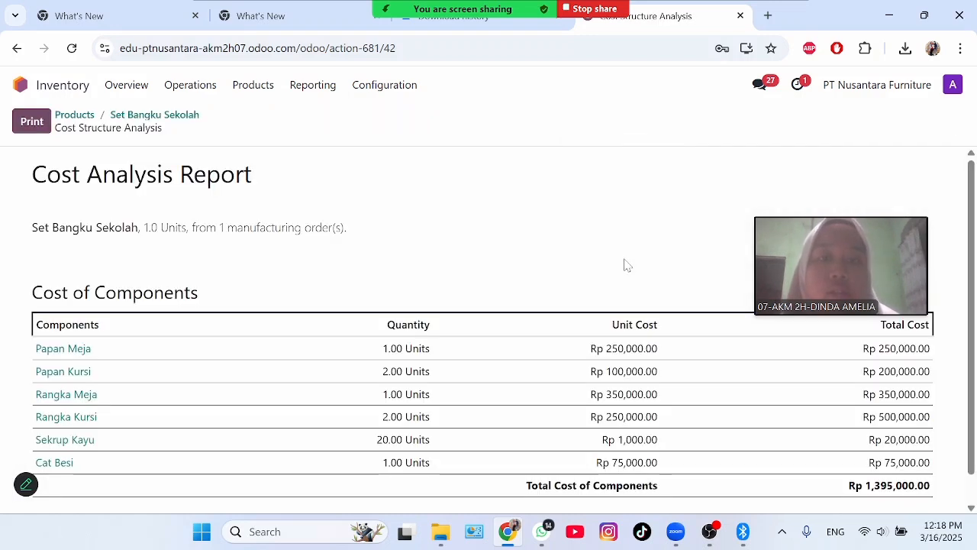
scroll(974, 313, down, 1)
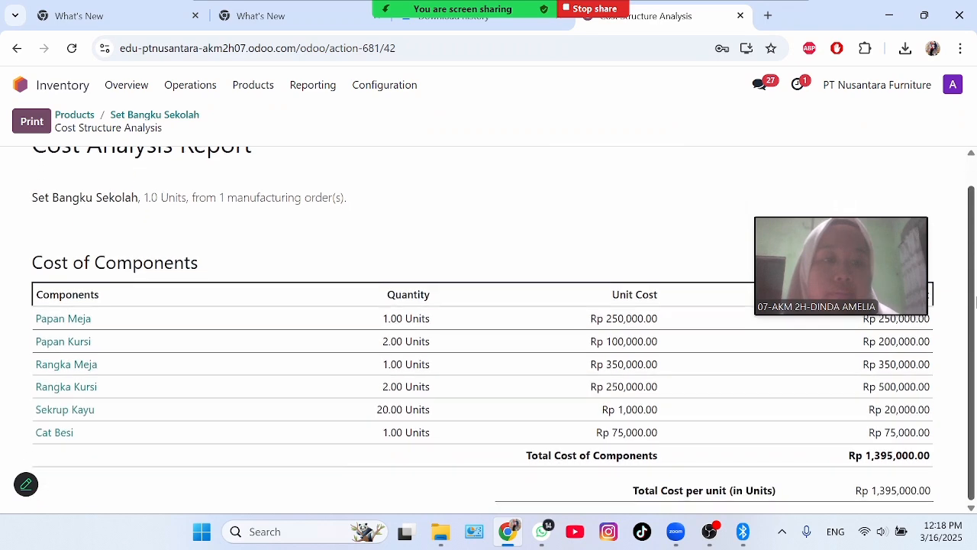
scroll(975, 310, up, 1)
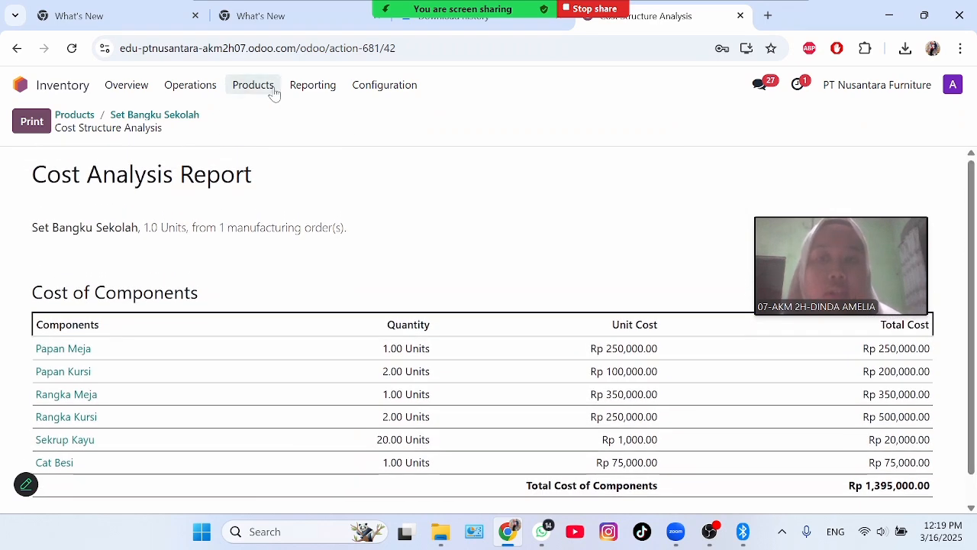
Create a new product named Papan Tulis in the product list with a sales price of Rp 750,000
click(271, 89)
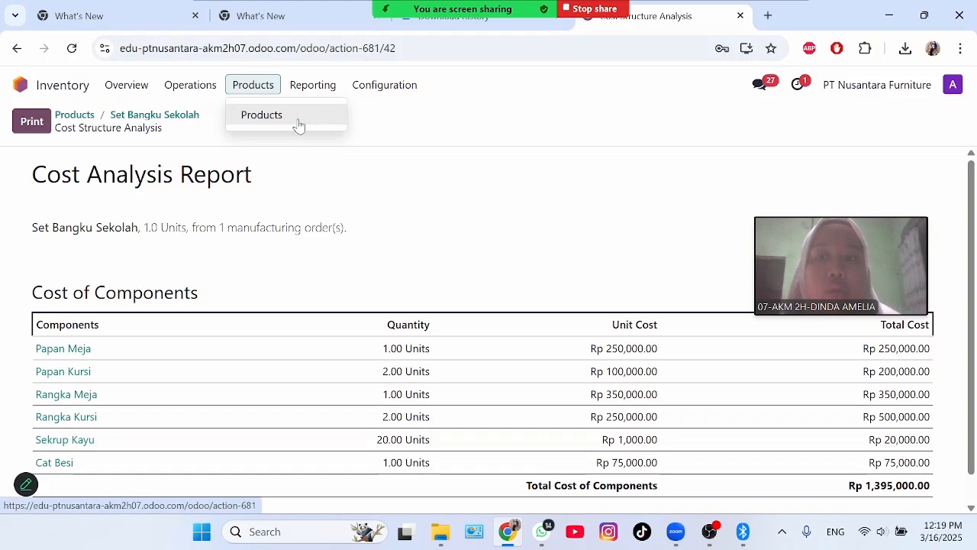
click(299, 116)
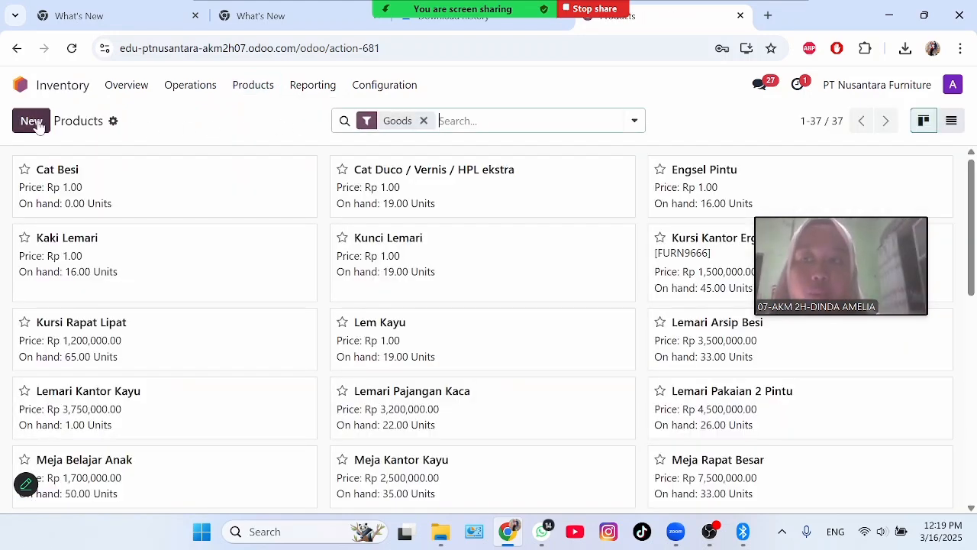
click(37, 123)
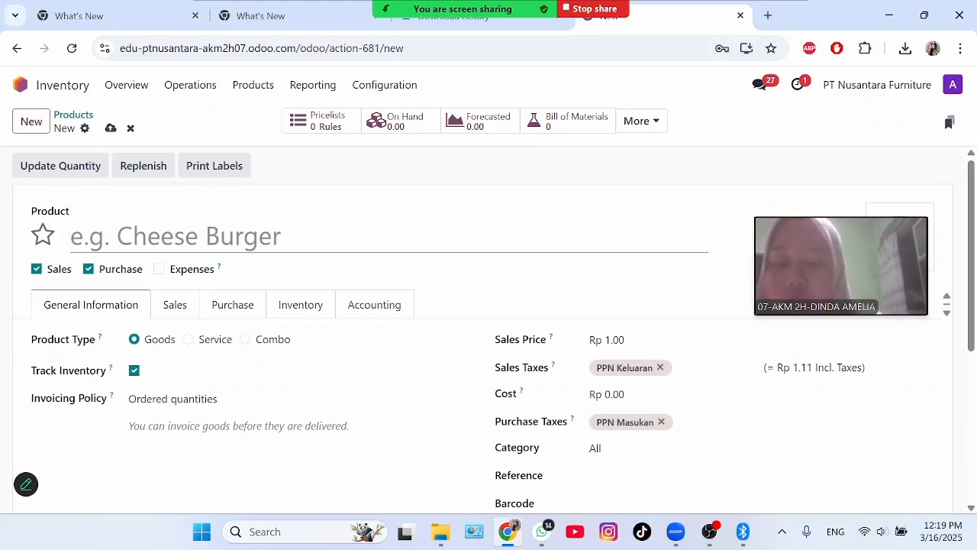
text(Papa)
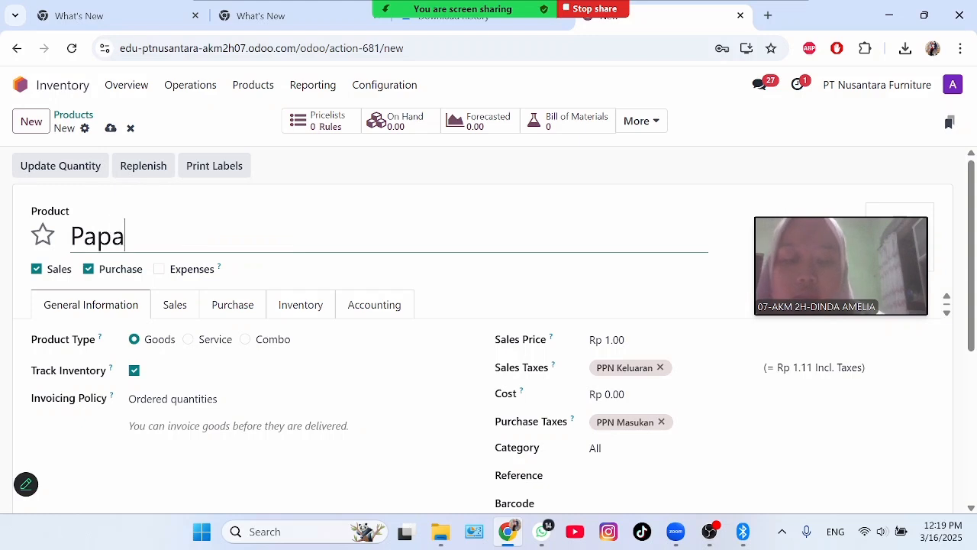
text(n Tulis)
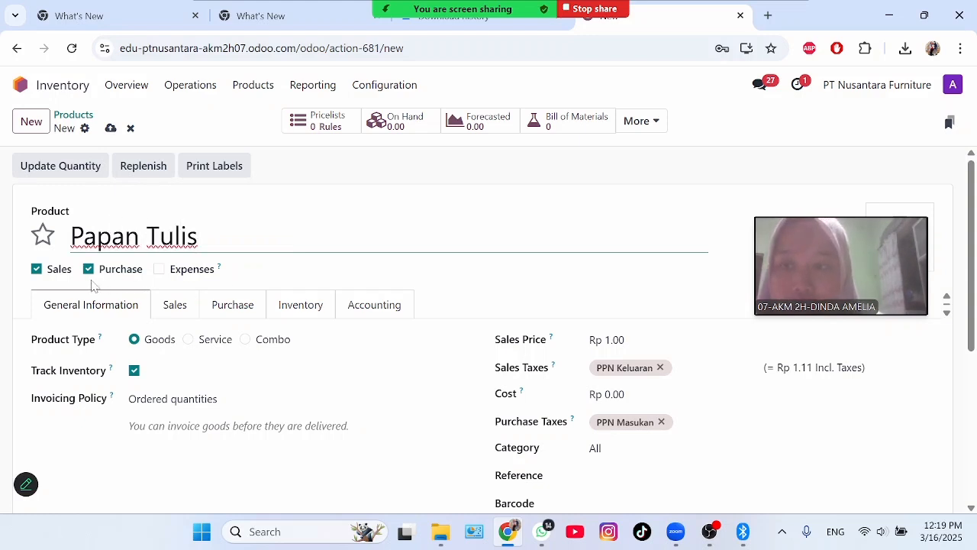
click(615, 340)
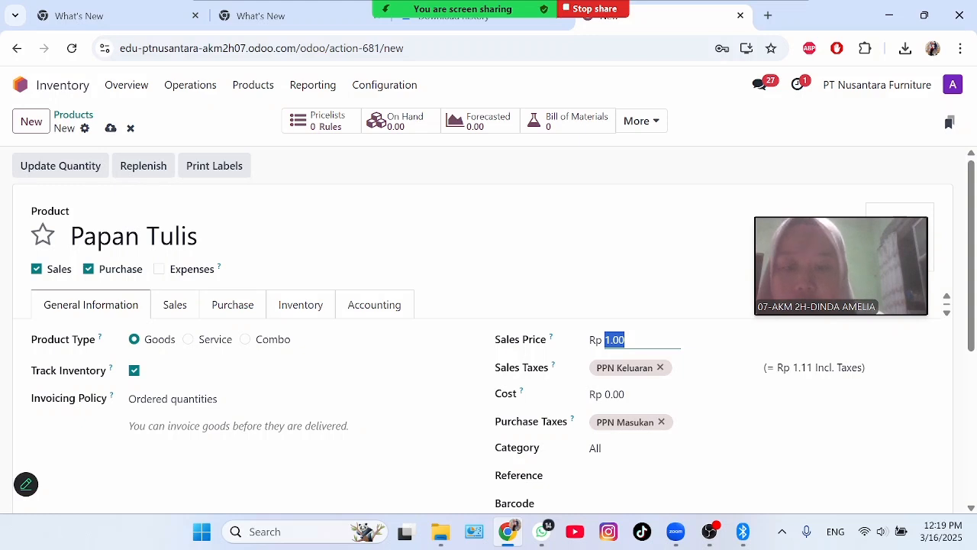
text(750000)
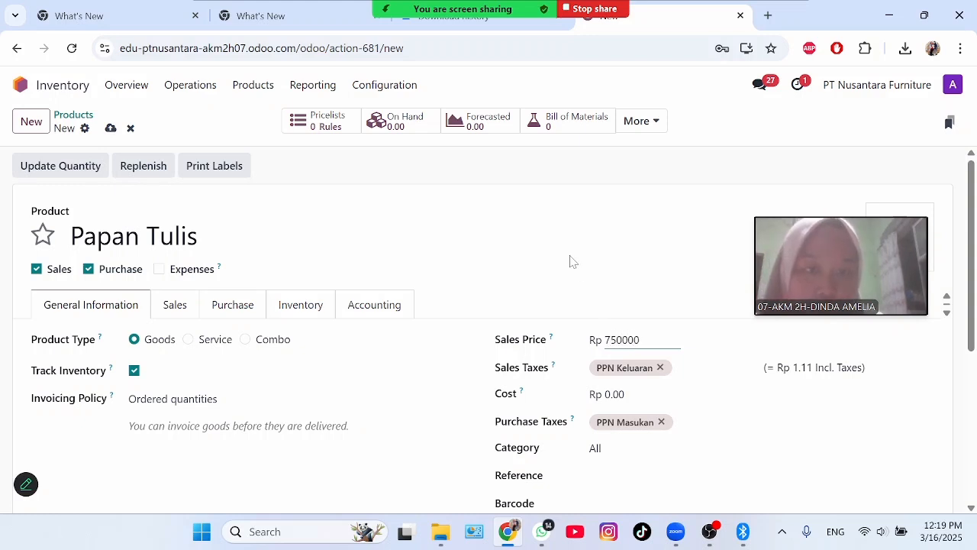
click(570, 262)
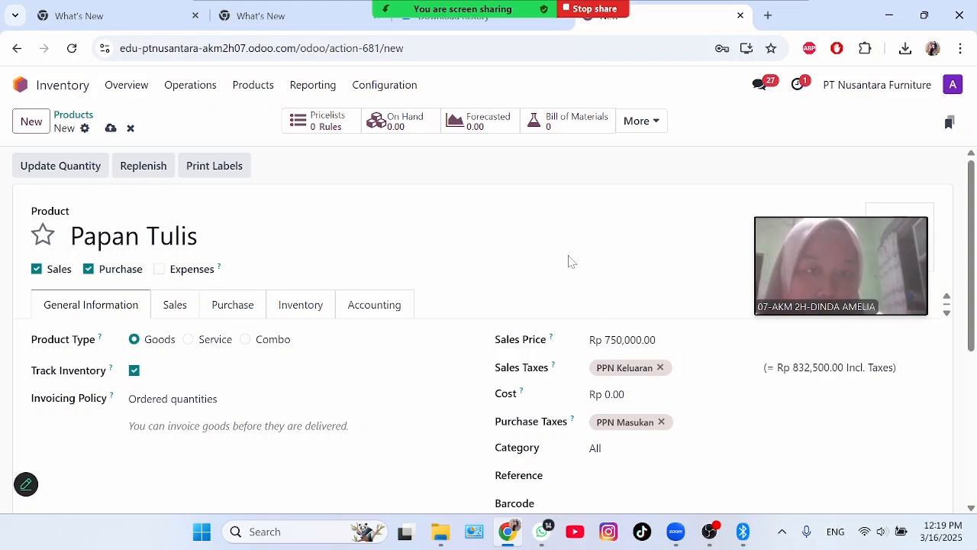
Add the internal note "Papan tulis terdiri dari papan MDF, bingkai aluminium, dan aksesoris pemasangan" to Papan Tulis
drag(972, 295, 972, 408)
click(123, 370)
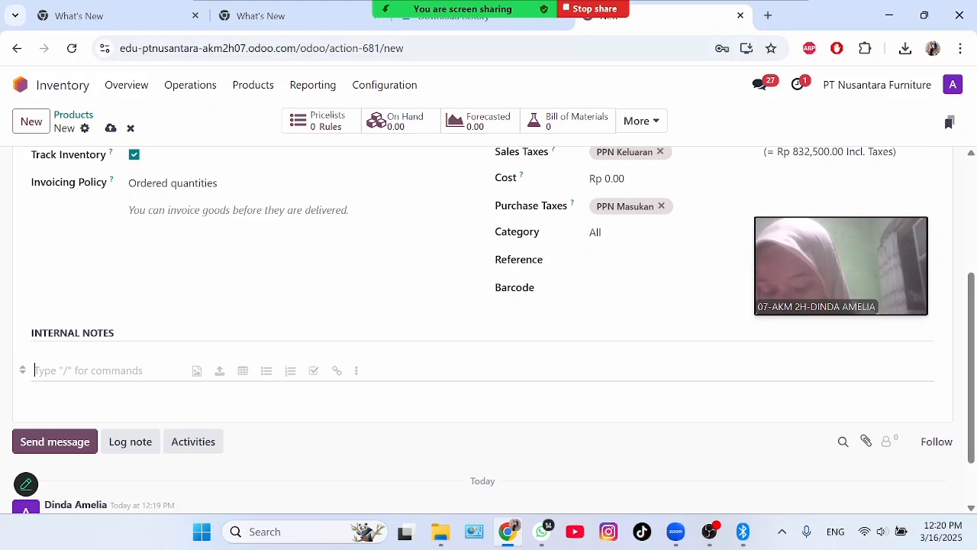
text(Papan tulis y)
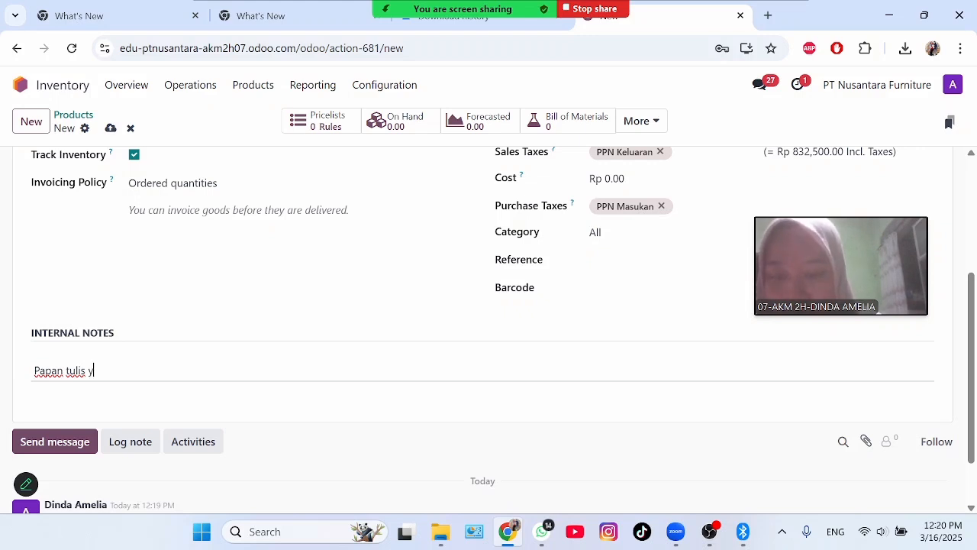
key(BackSpace)
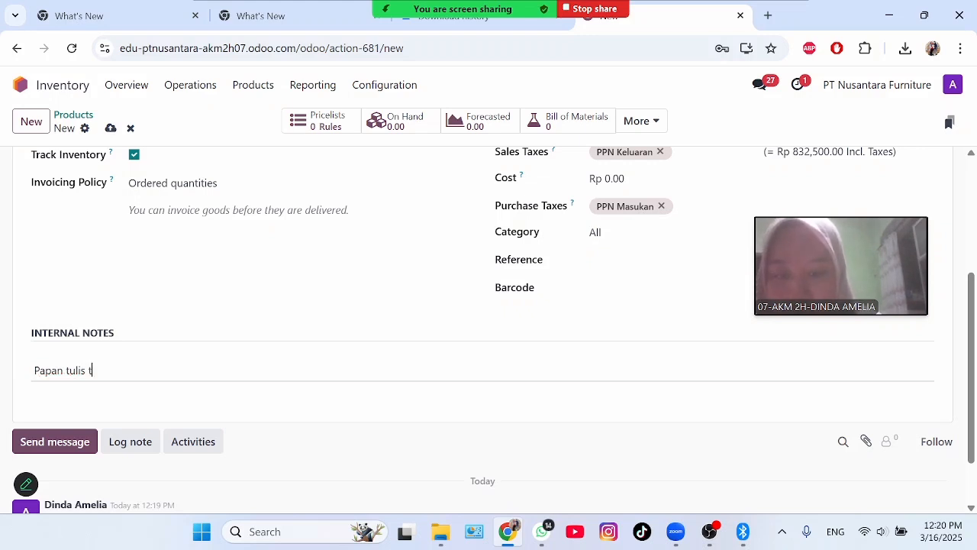
text(terdiri dari papan MDF, bingkai aluminium, dan aksesoris pemasangan)
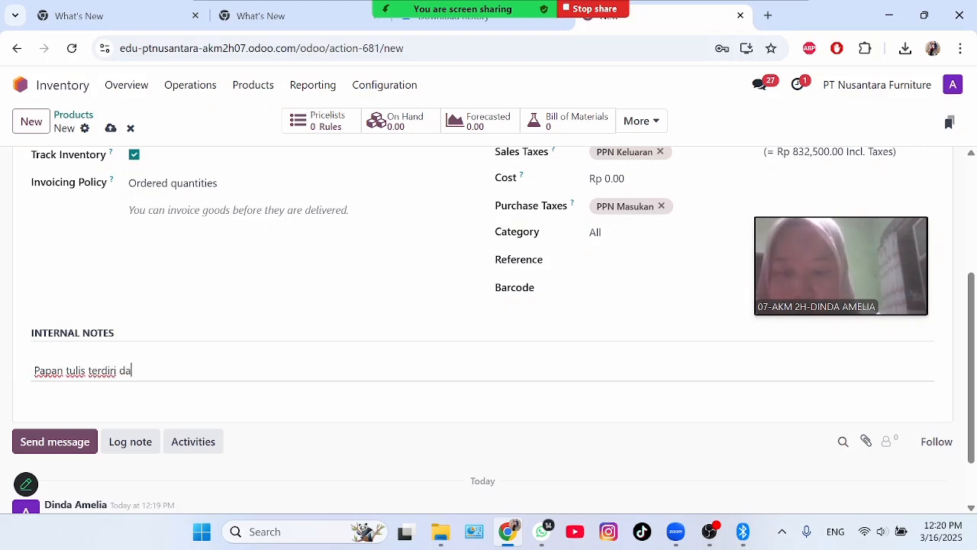
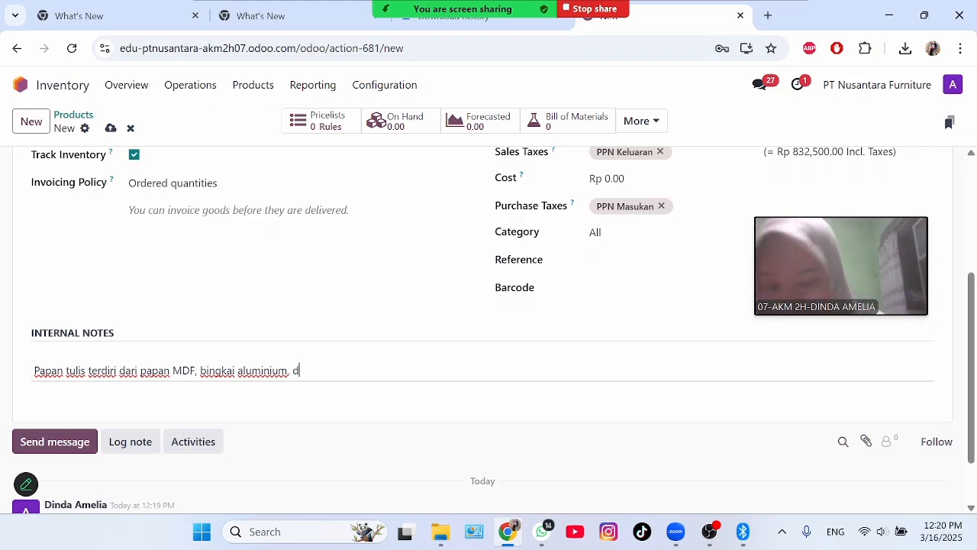
text(sesoris pemasangan)
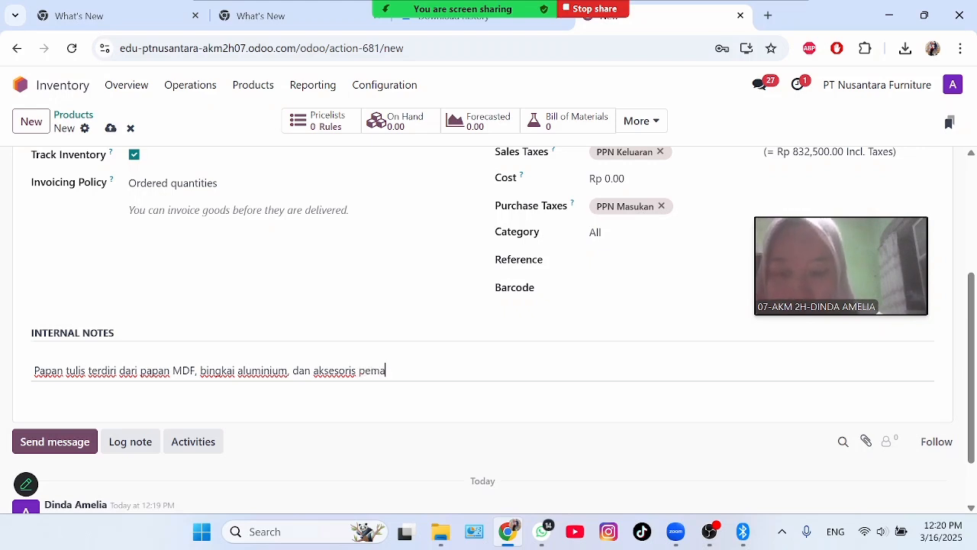
click(241, 260)
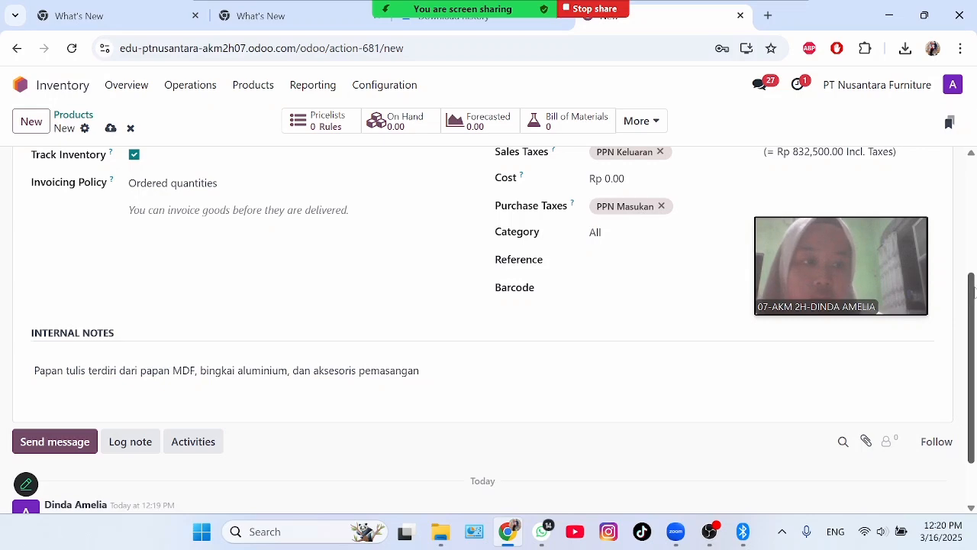
Make Papan Tulis unavailable for purchase, replace its Buy route with Manufacture, and save the product
drag(973, 290, 965, 168)
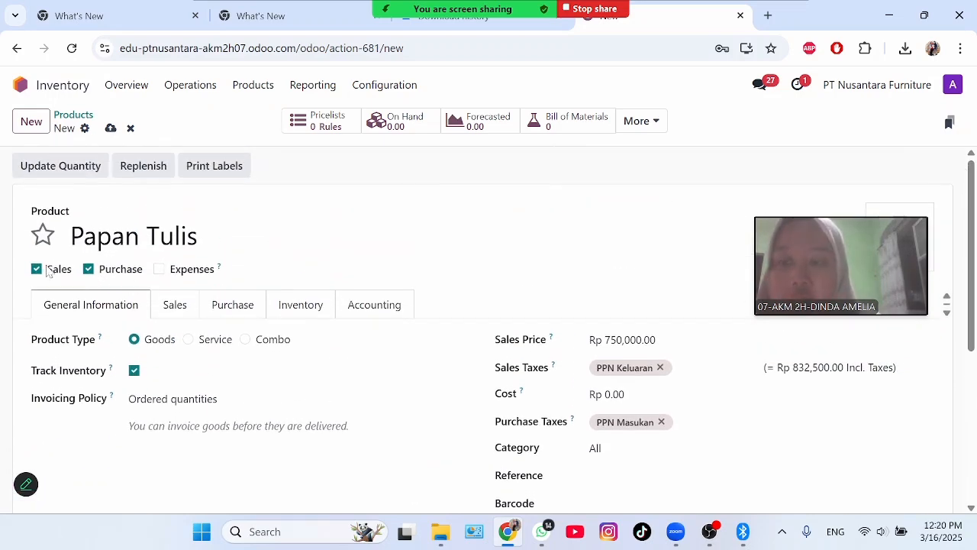
click(89, 269)
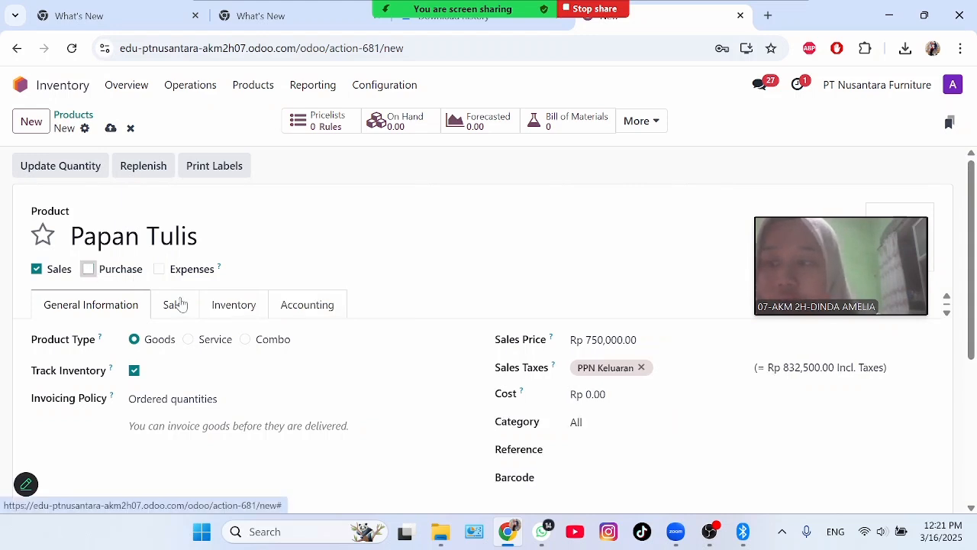
click(233, 305)
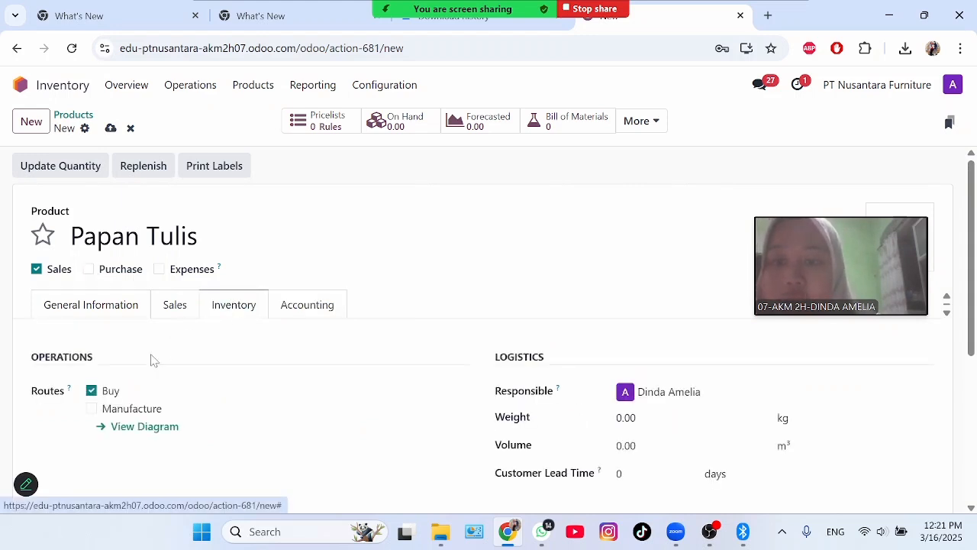
click(91, 410)
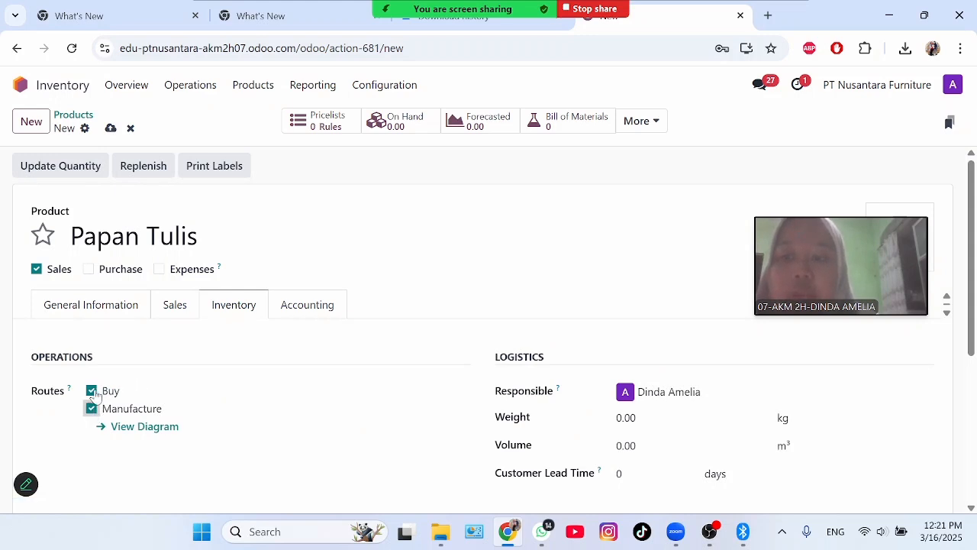
click(93, 391)
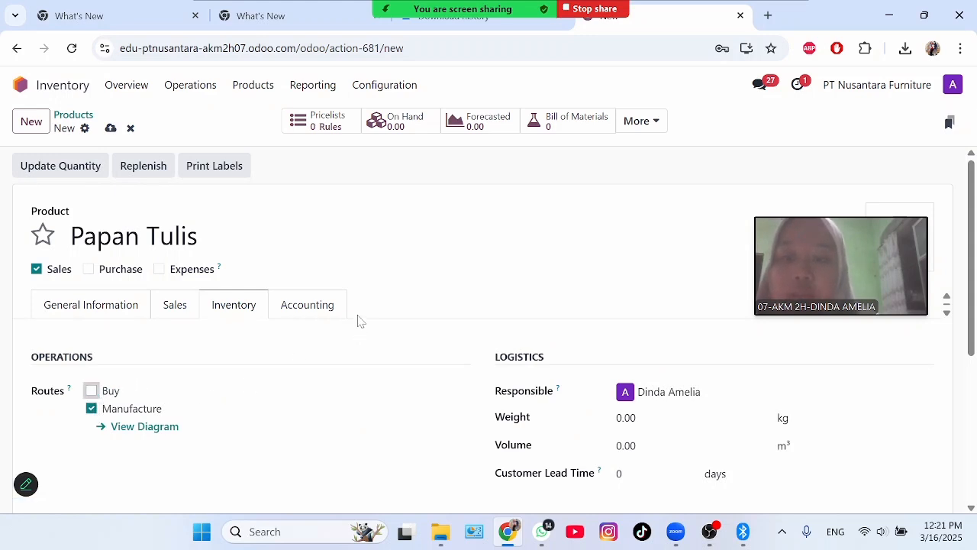
click(110, 129)
Start another new product named Papan MDF that can be purchased but not sold
click(30, 121)
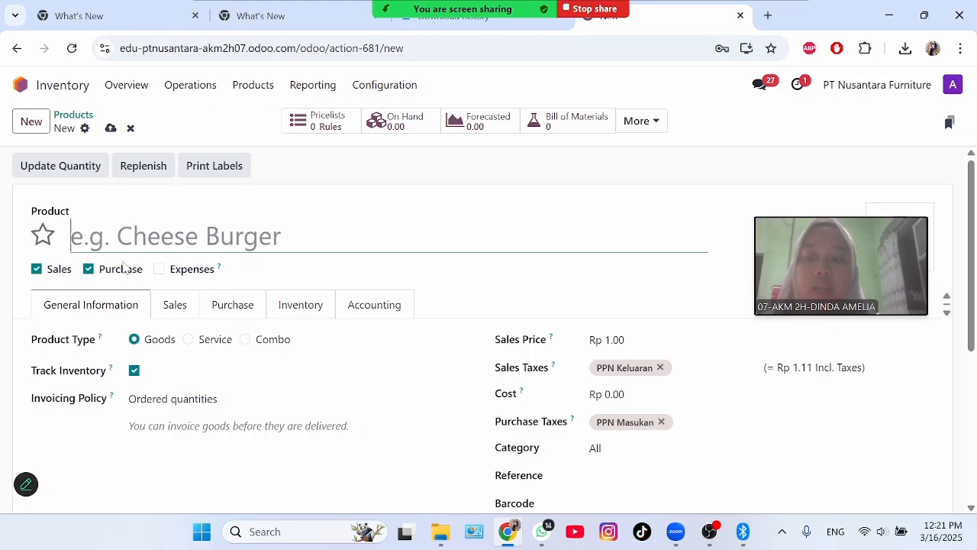
click(36, 269)
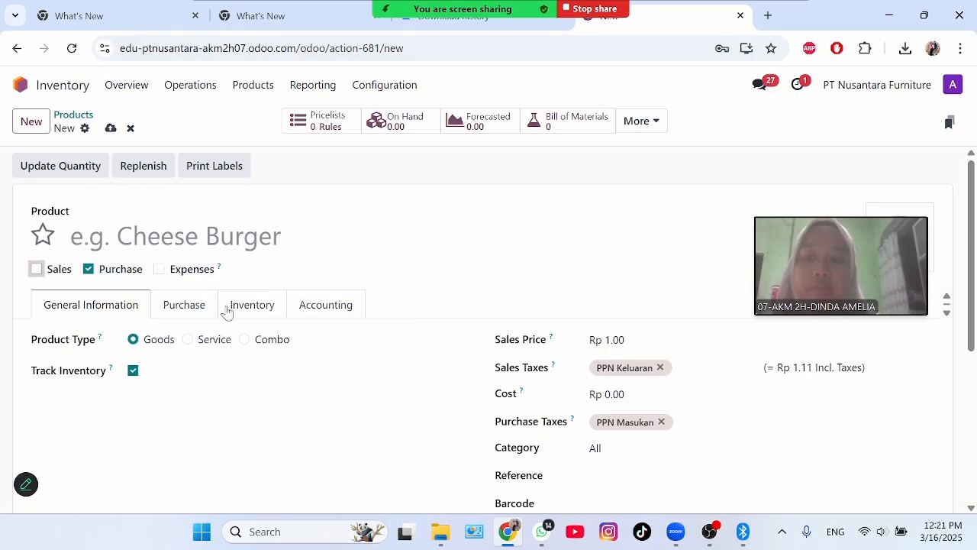
click(389, 237)
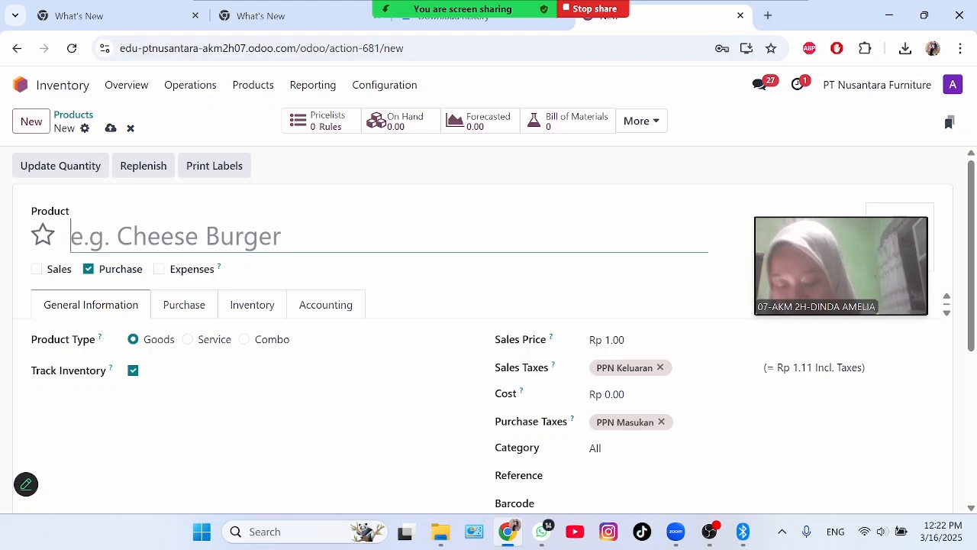
text(Pp)
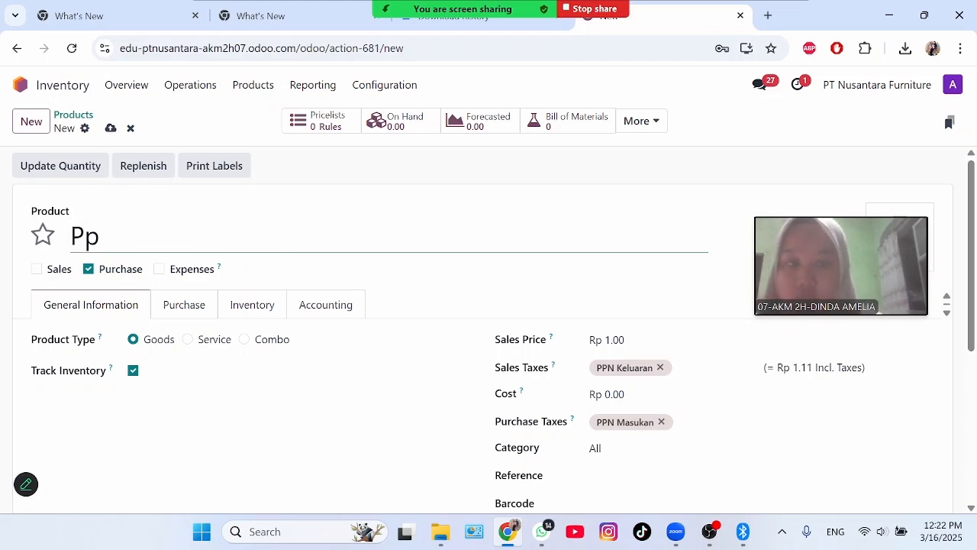
key(BackSpace)
text(apan Mdf)
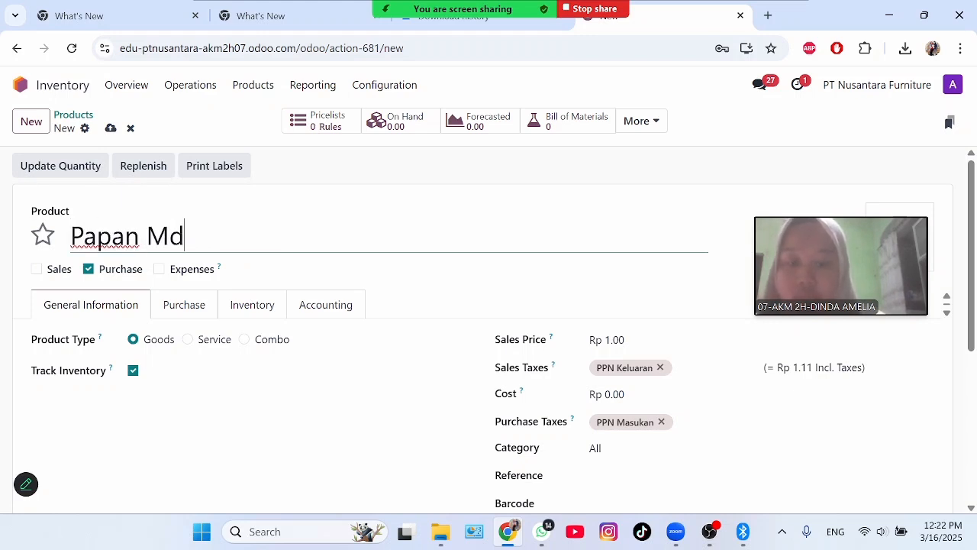
key(BackSpace)
key(BackSpace)
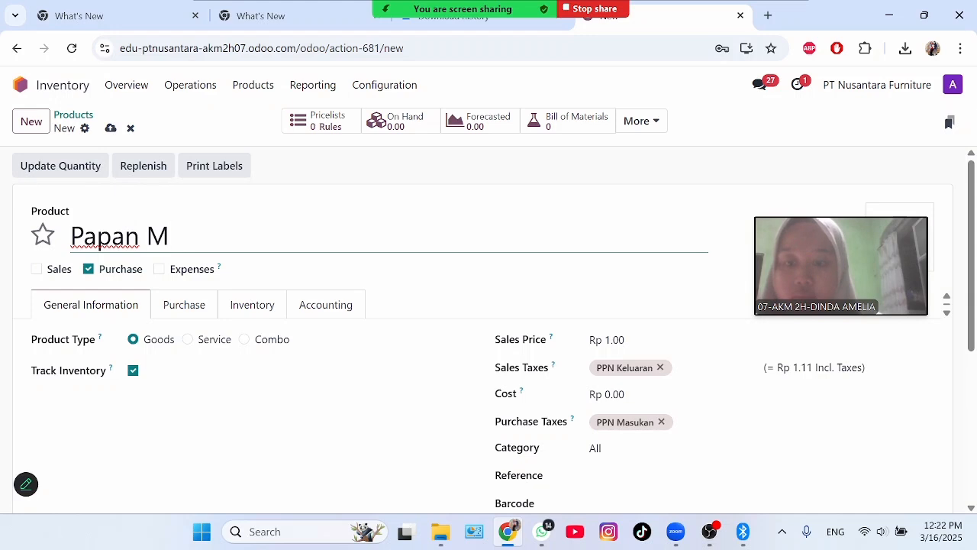
text(DF)
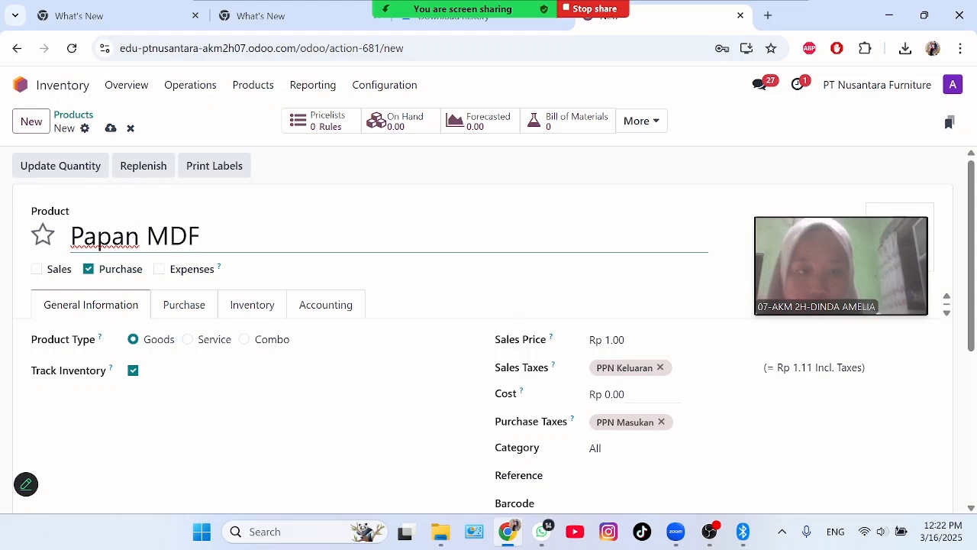
Set the cost of Papan MDF to Rp 200,000
click(610, 394)
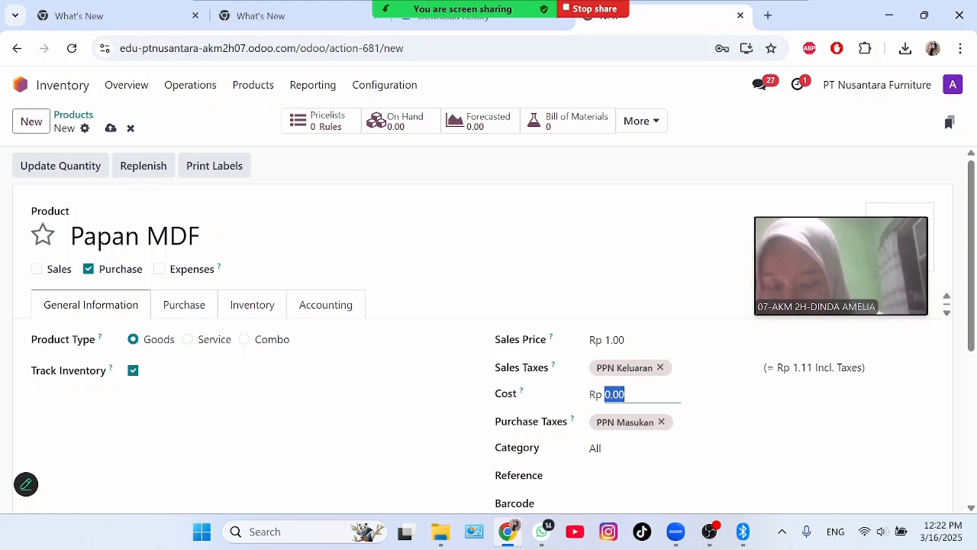
text(200,00)
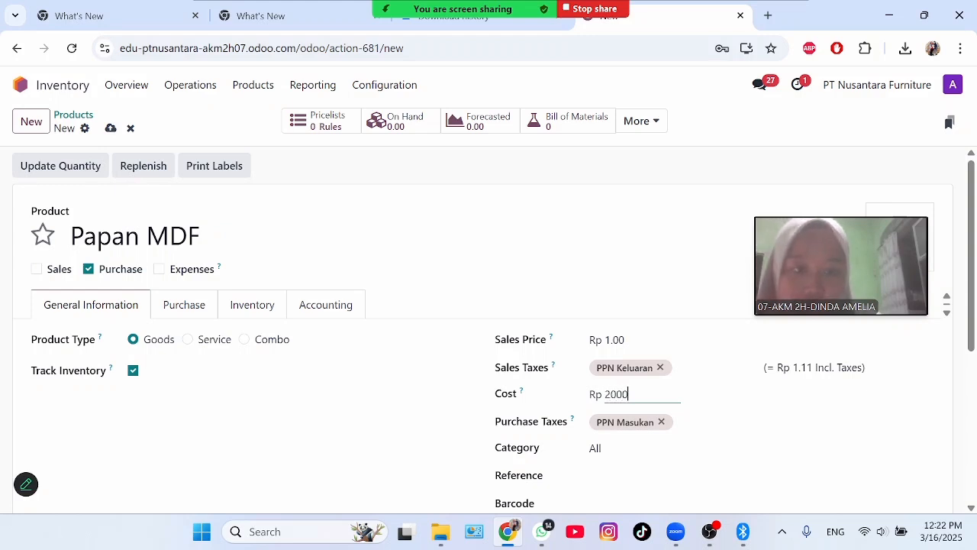
text(00)
click(449, 430)
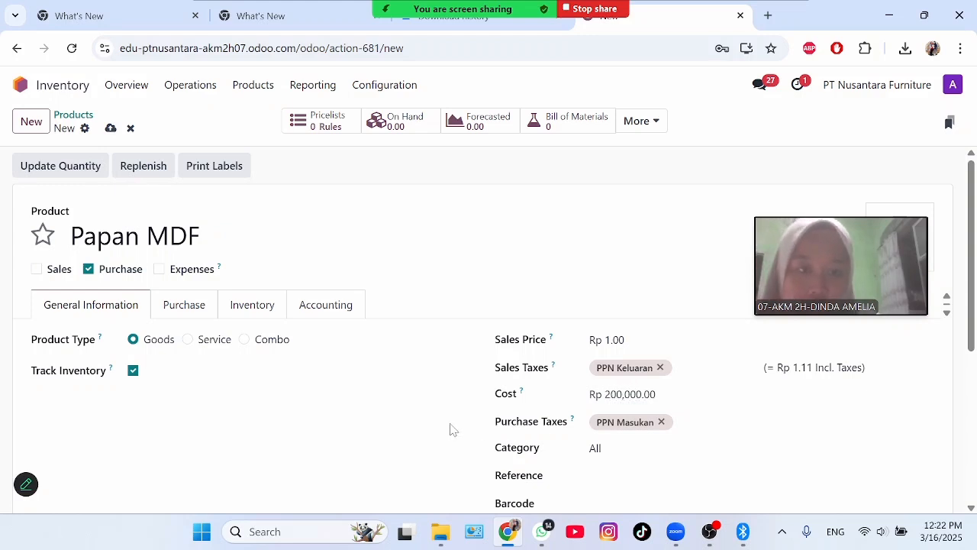
Begin the internal note of Papan MDF with the text "MD"
scroll(974, 275, down, 3)
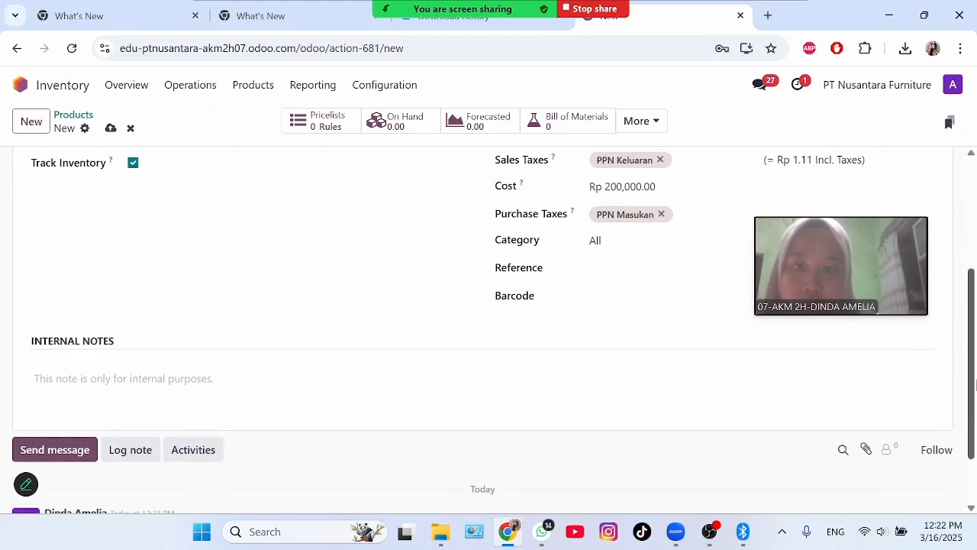
click(124, 369)
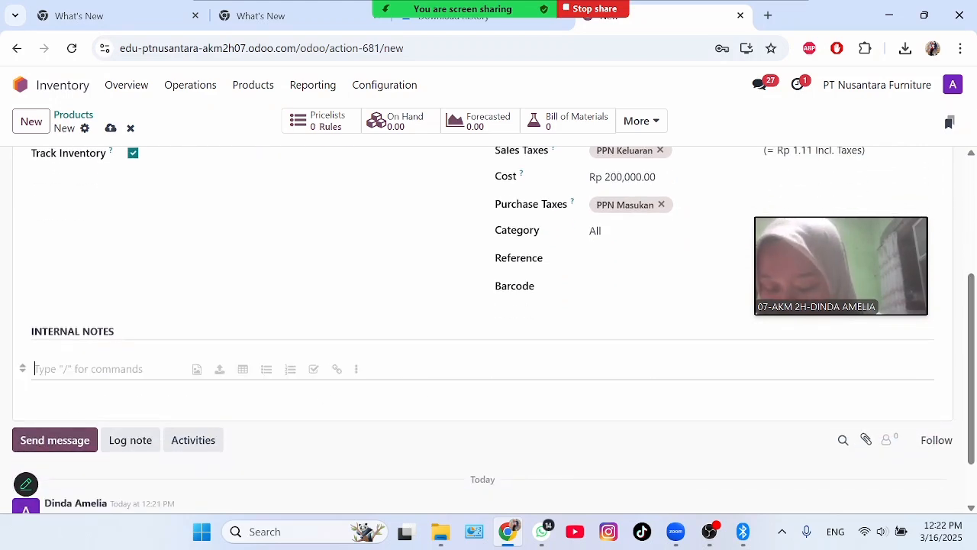
text(MD)
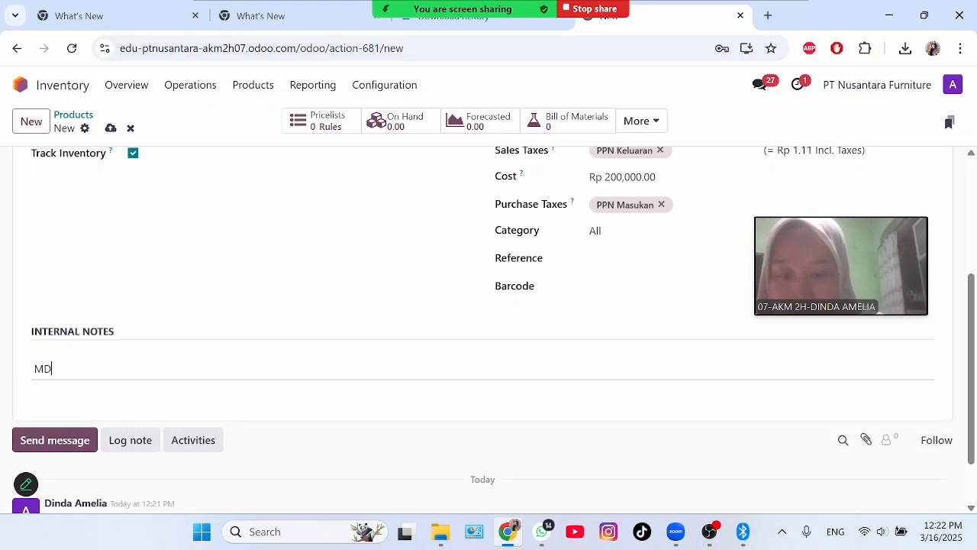
Complete the internal note of the Papan MDF product as "MDF 9 mm, Lapisan Melamin"
text(F 9 mm)
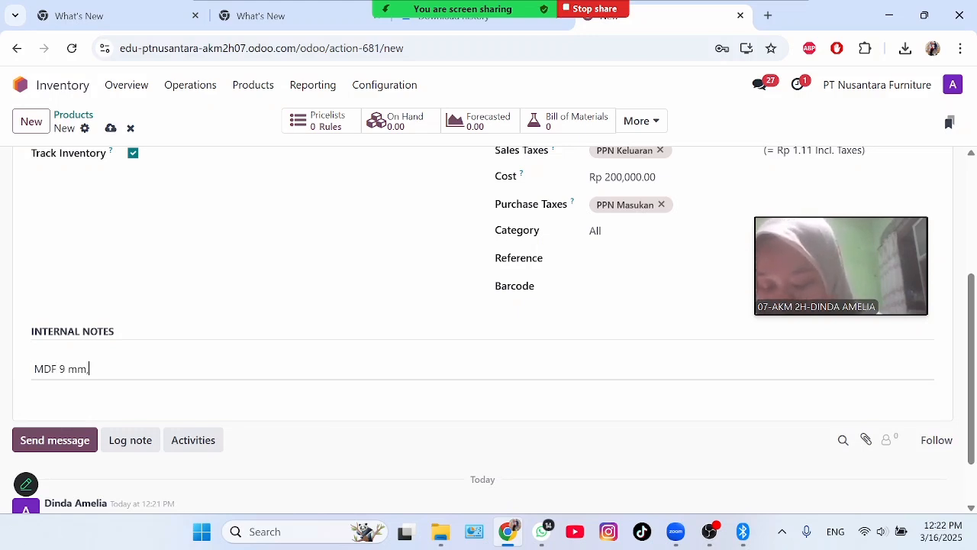
text(, Lapisa)
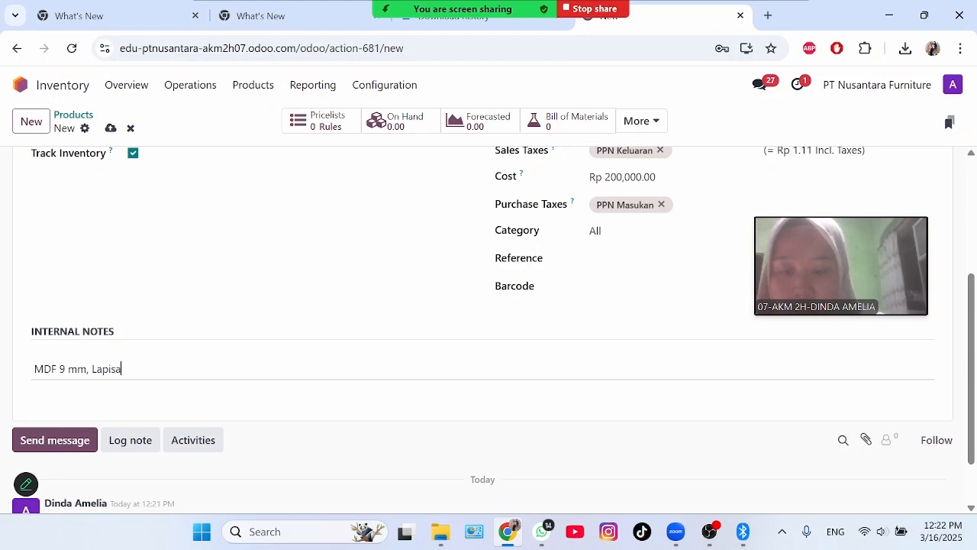
text(n Melamin)
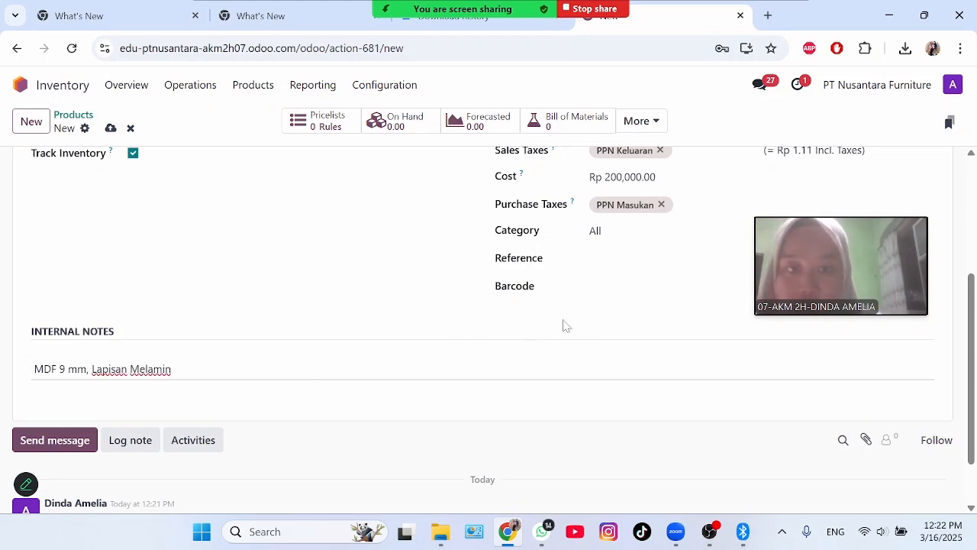
click(351, 262)
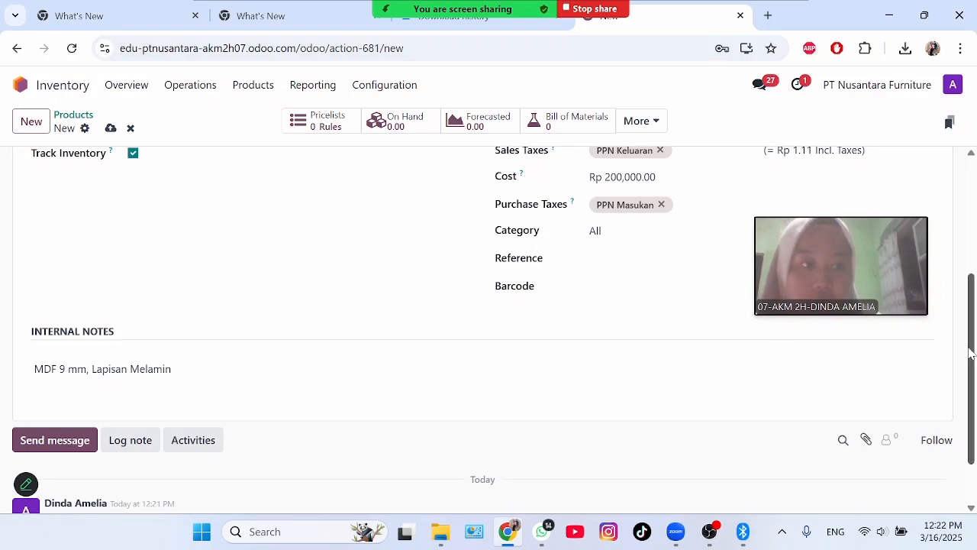
Enable the Manufacture route for the Papan MDF product in its inventory settings
scroll(971, 352, up, 3)
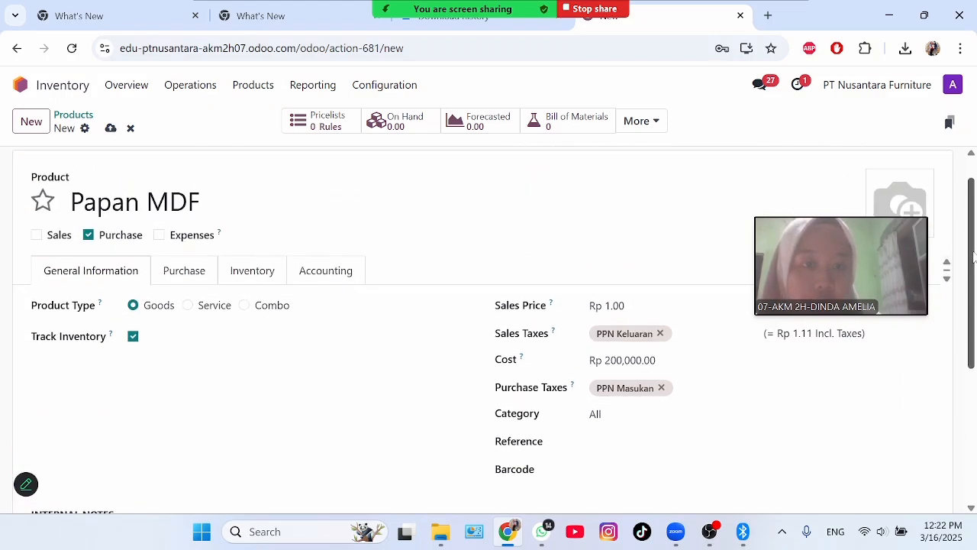
click(257, 283)
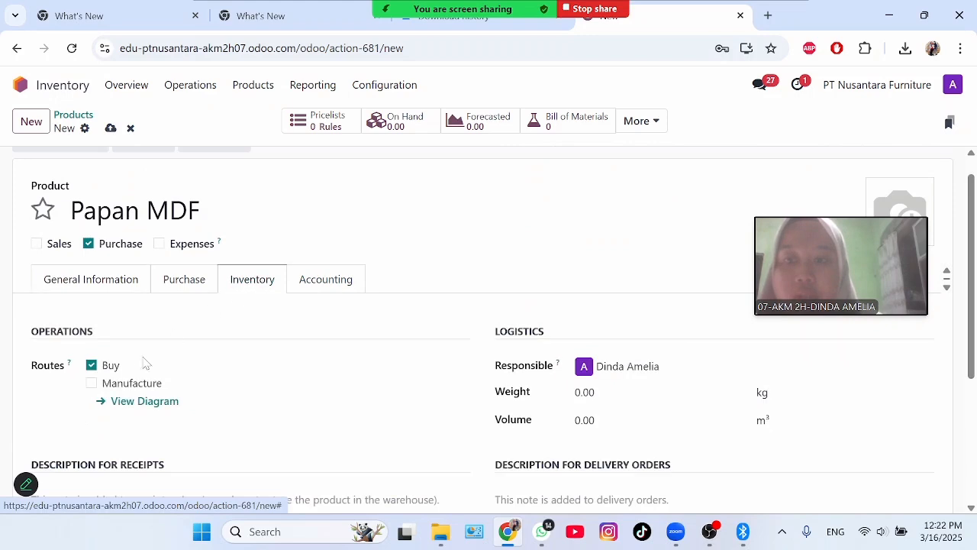
click(91, 384)
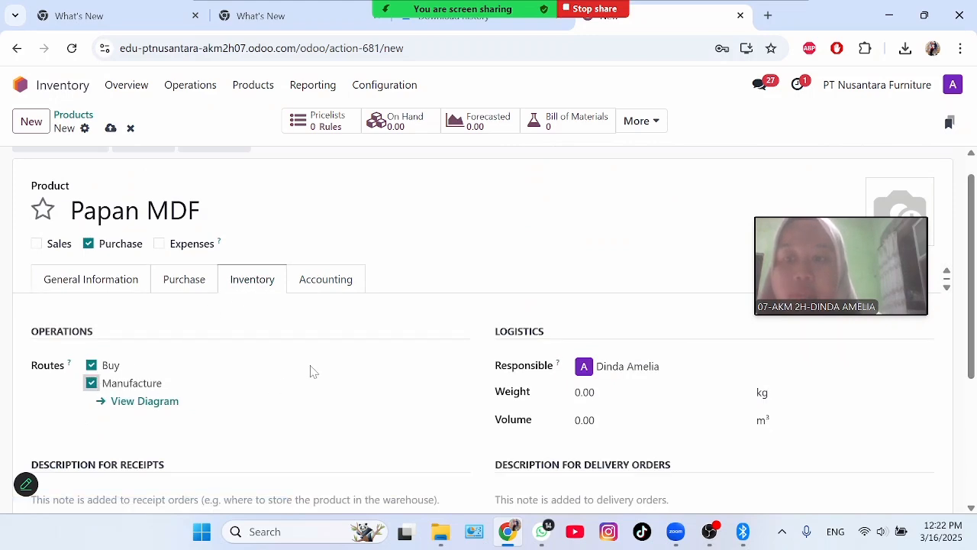
Set the expense account of the Papan MDF product to Cost of Goods Sold
click(331, 279)
click(656, 364)
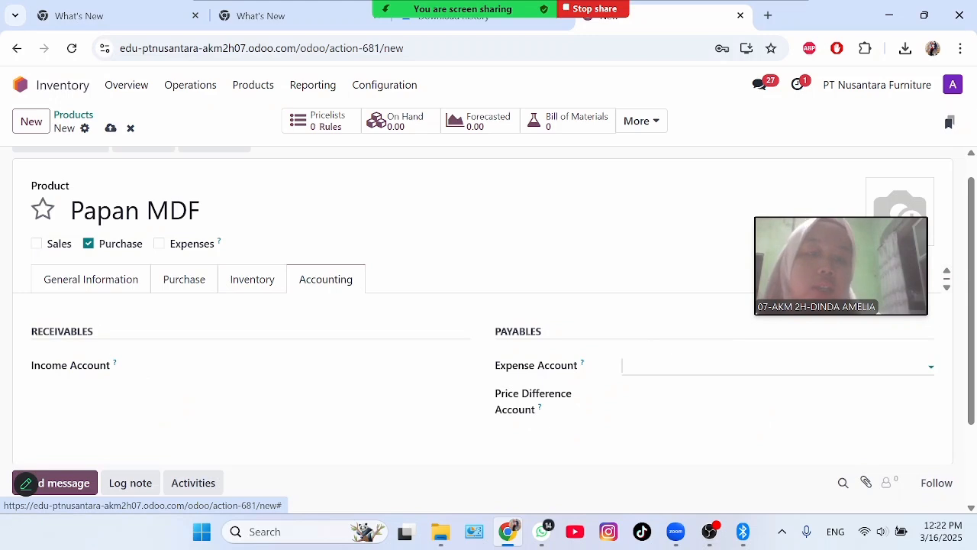
text(cost)
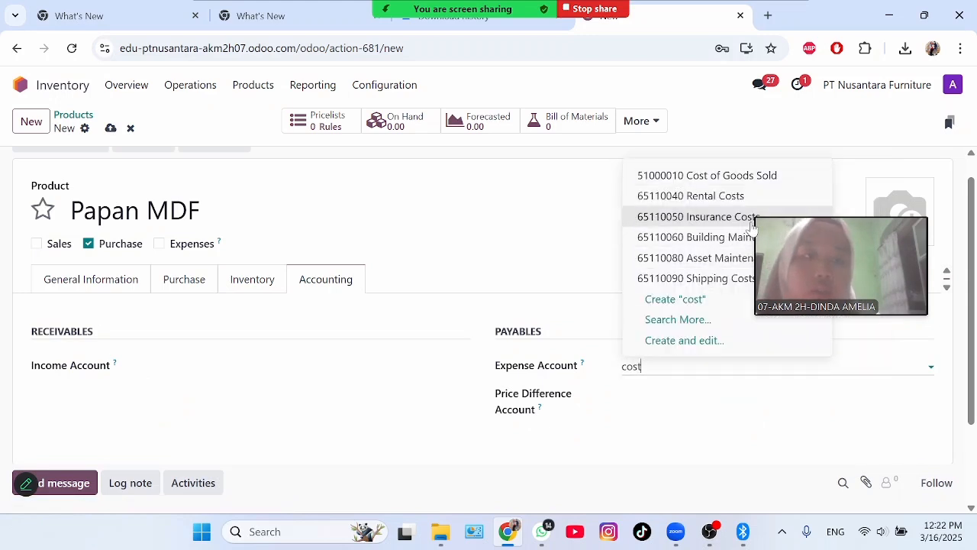
click(799, 180)
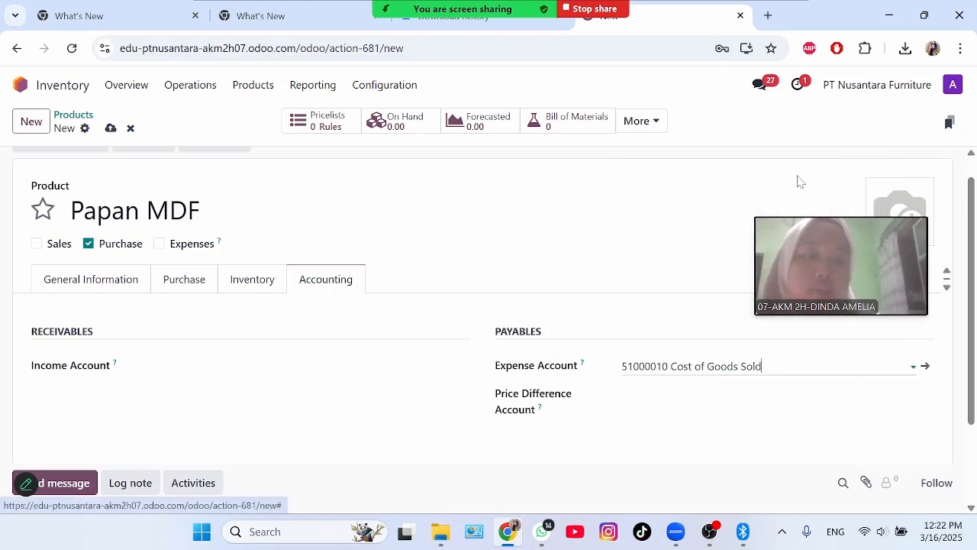
Create a new product that is not for sale, only for purchase, and name it "Bingkai Aluminium"
click(31, 121)
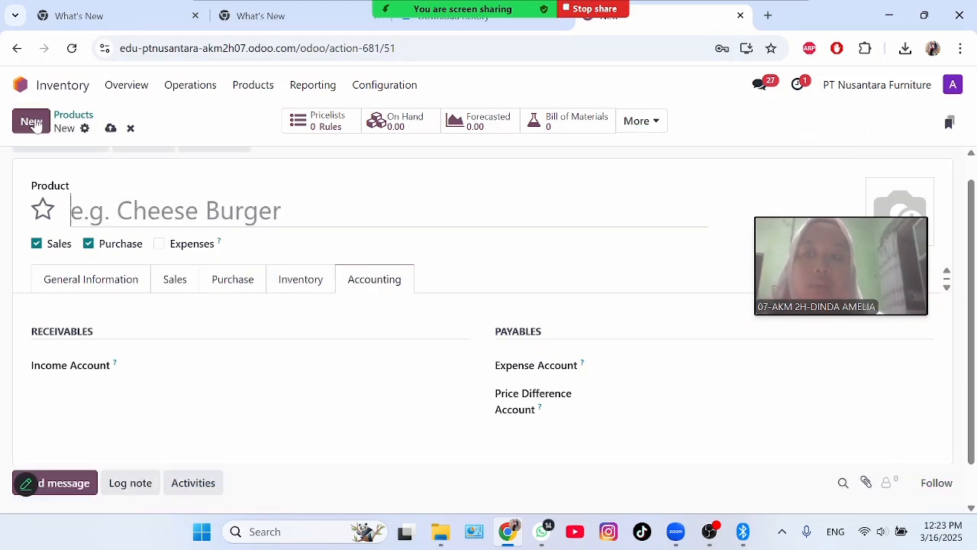
click(36, 243)
click(114, 211)
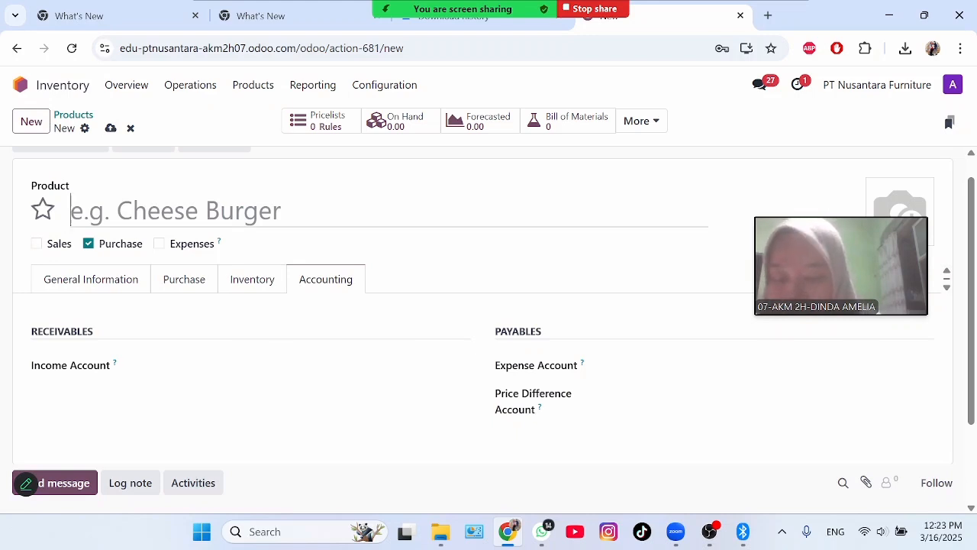
text(Bingkai)
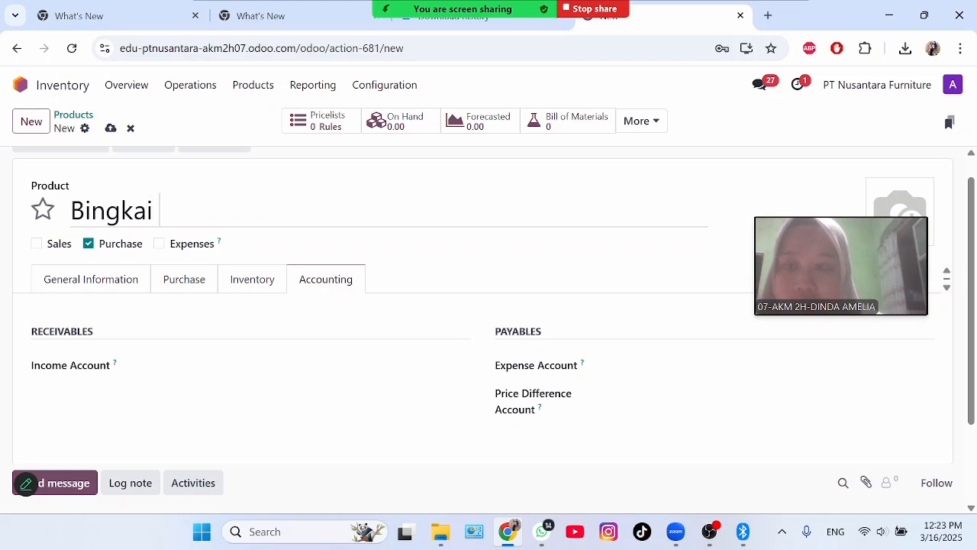
text( Aluminium)
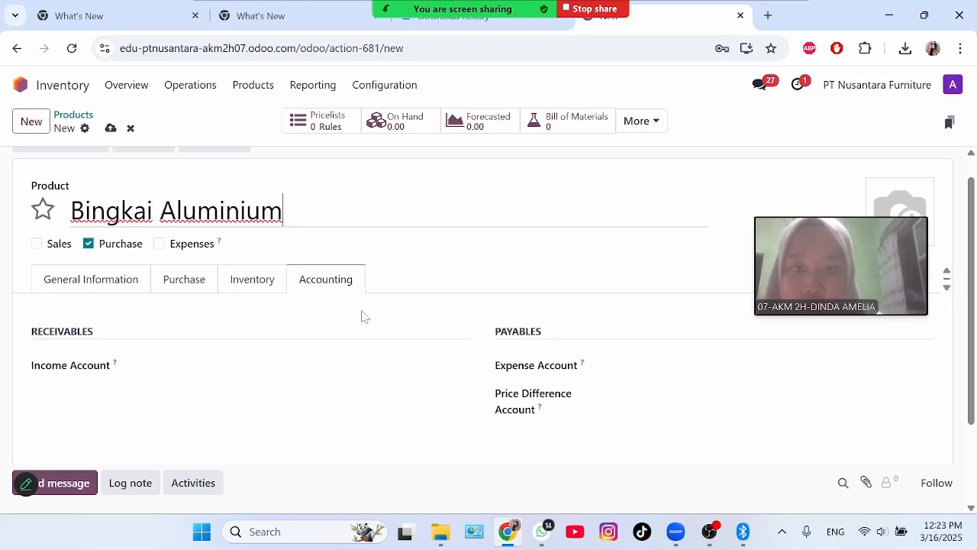
Set the cost of Bingkai Aluminium to Rp 150,000 in its general information
click(115, 281)
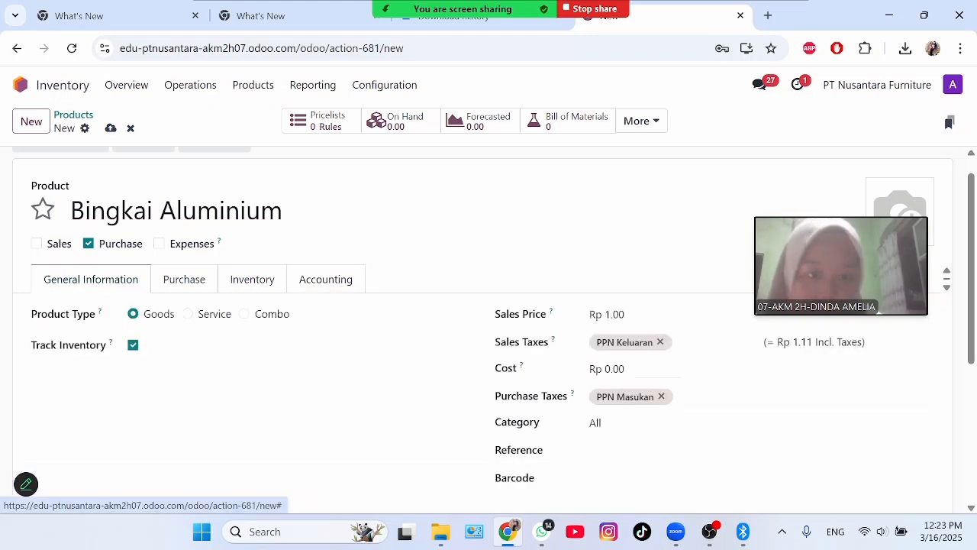
click(642, 369)
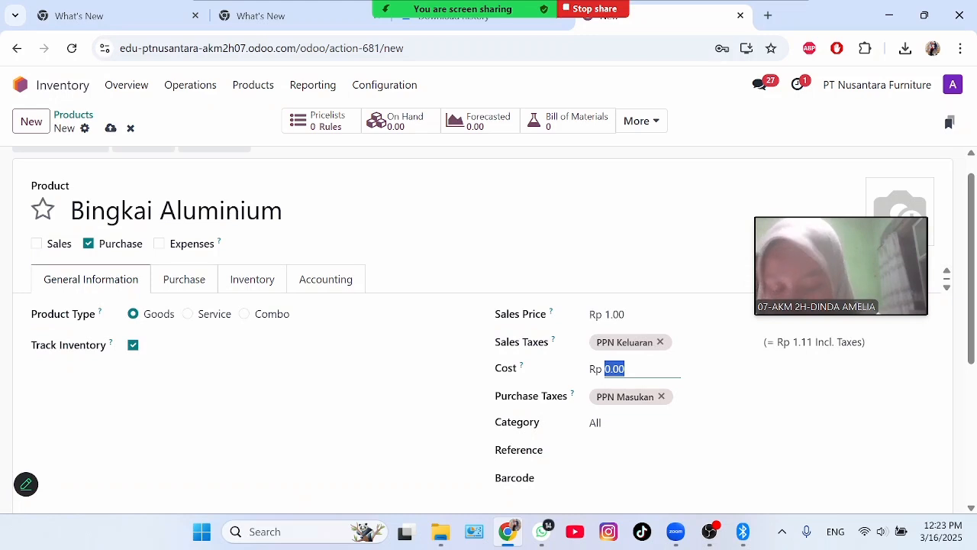
text(150000)
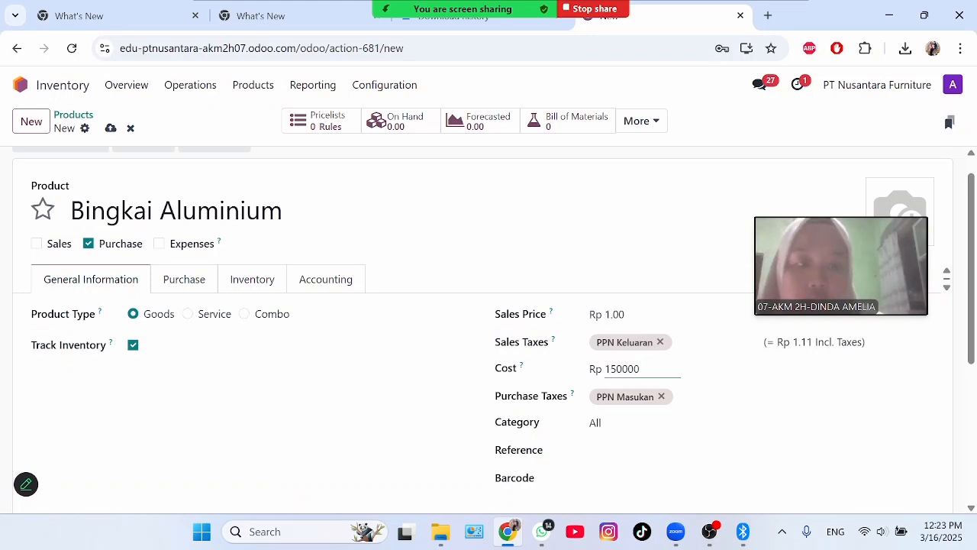
click(429, 392)
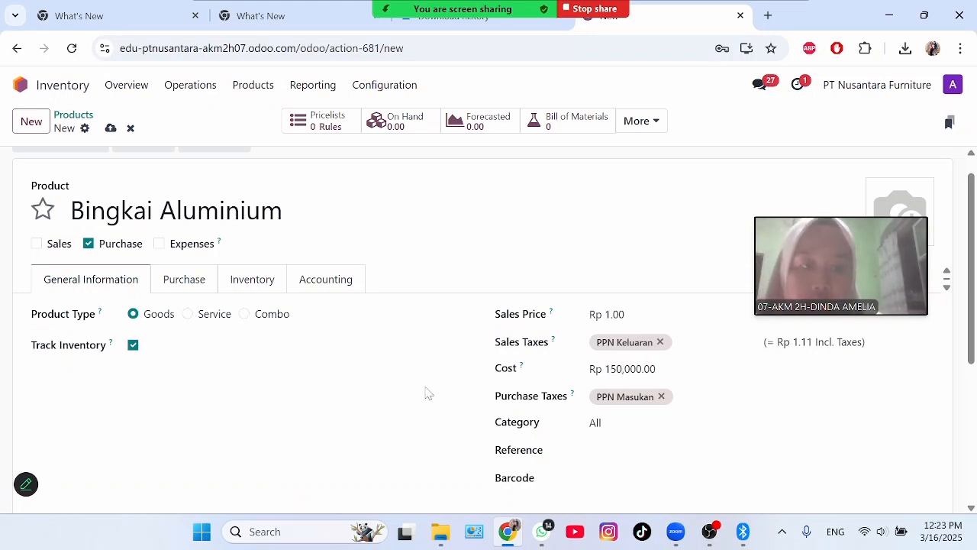
Add the internal note "Profil U Aluminium" to the Bingkai Aluminium product
scroll(974, 288, down, 2)
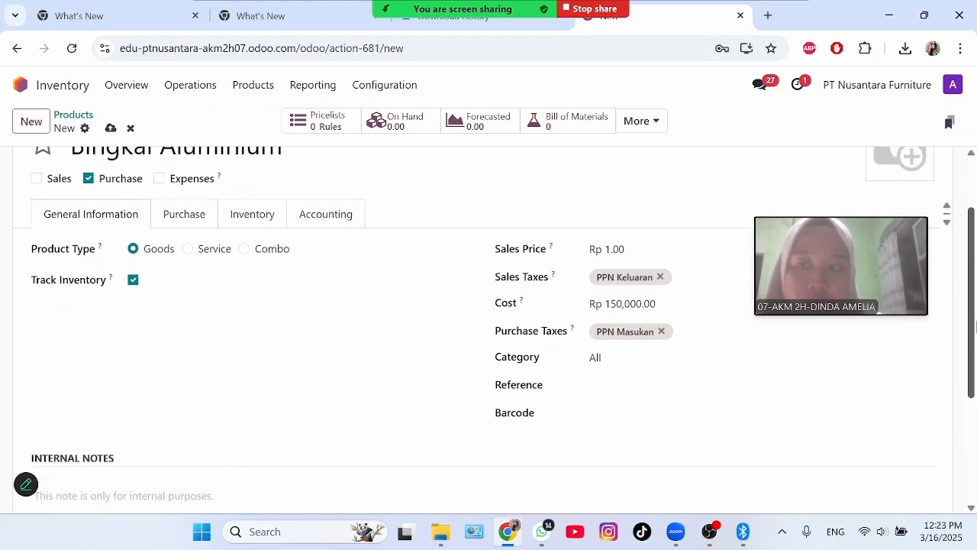
click(35, 406)
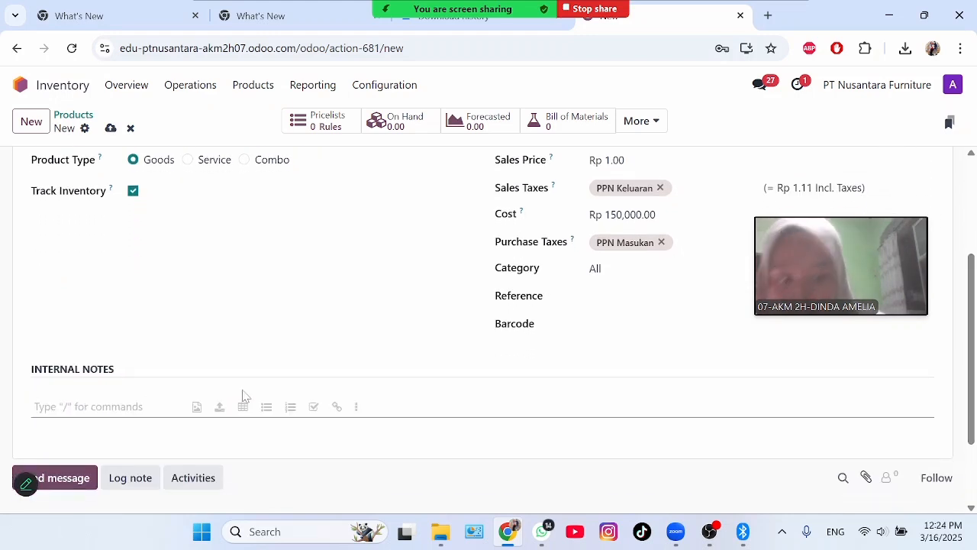
text(Prof)
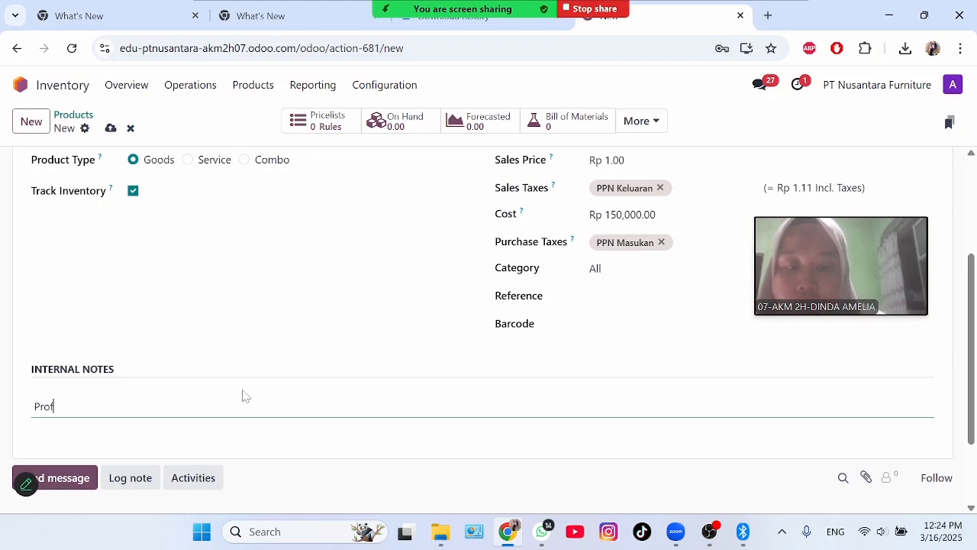
text(il)
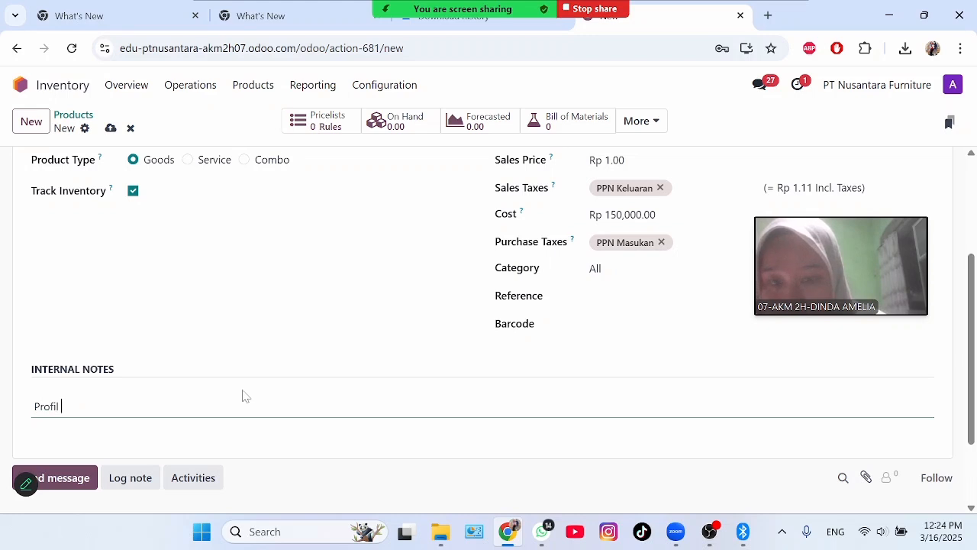
text( IU U )
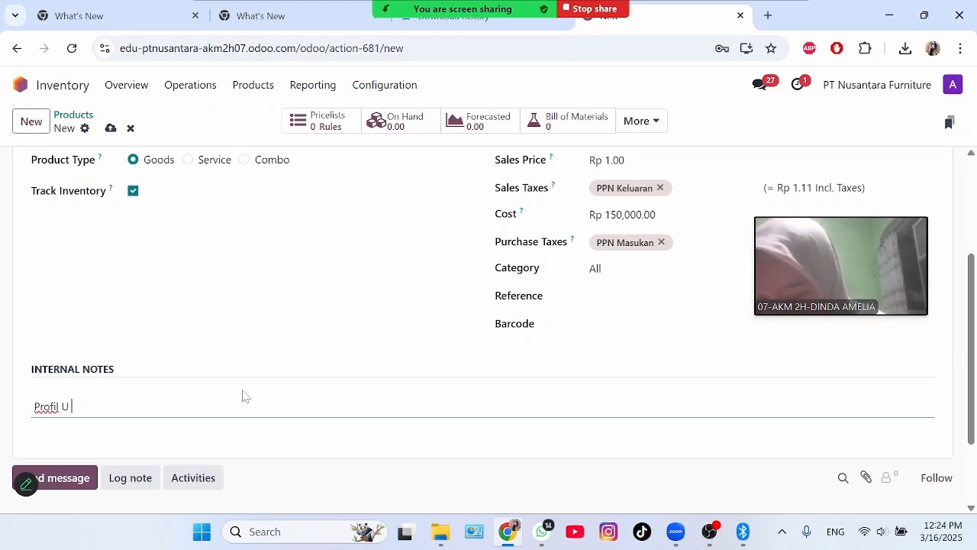
text(Aluminium)
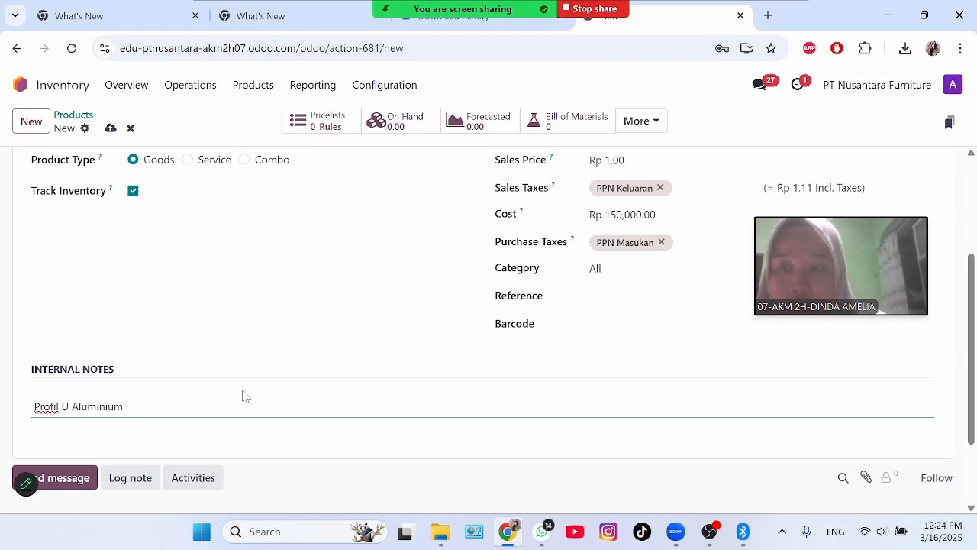
click(232, 299)
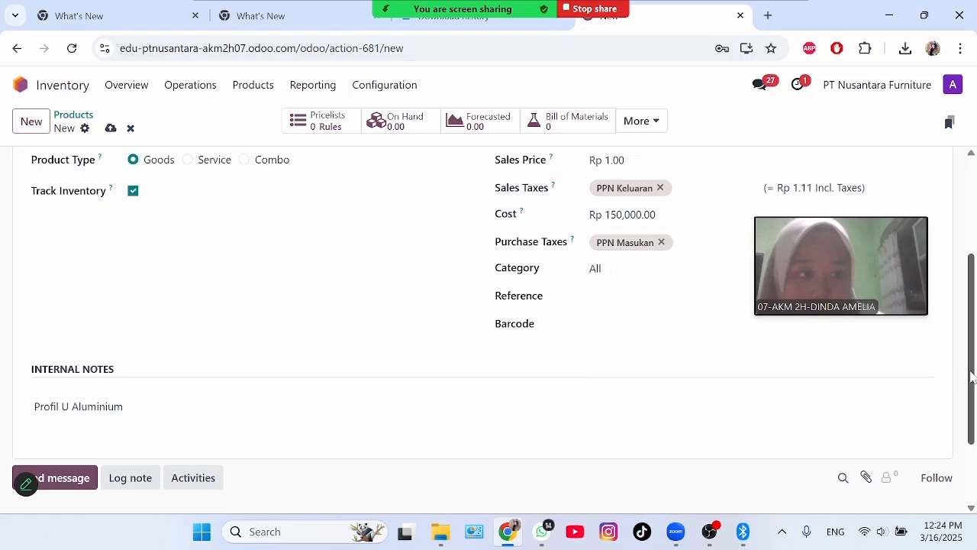
Enable the Manufacture route for the Bingkai Aluminium product in its inventory settings
scroll(972, 375, up, 3)
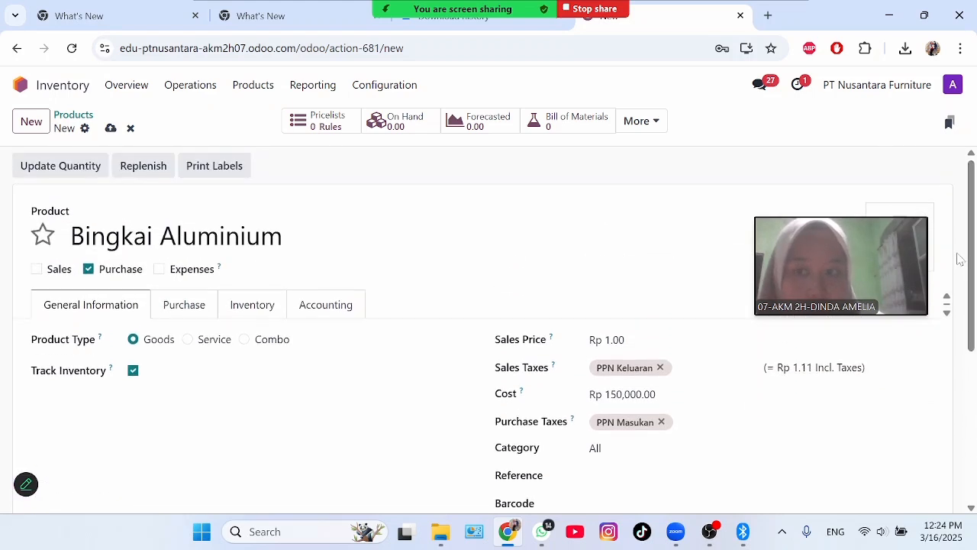
click(252, 306)
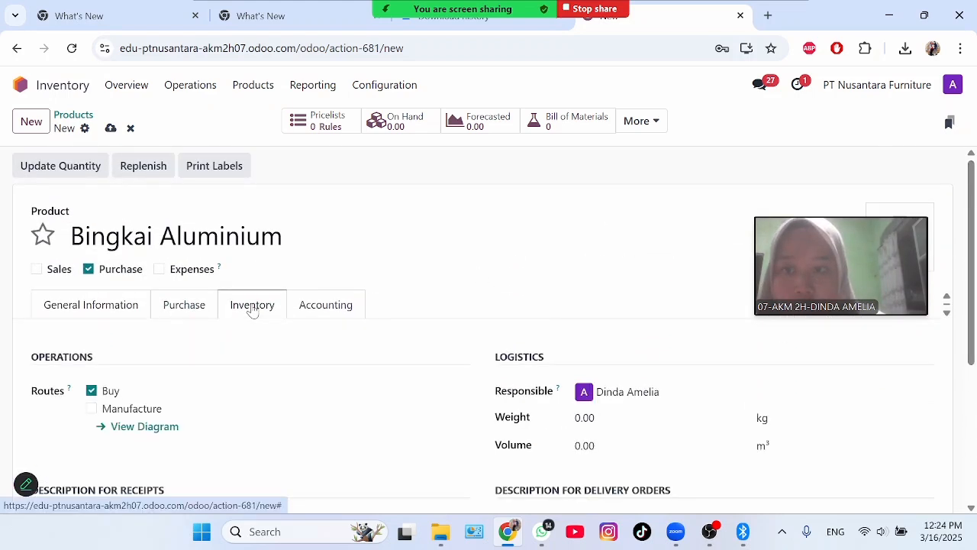
click(91, 409)
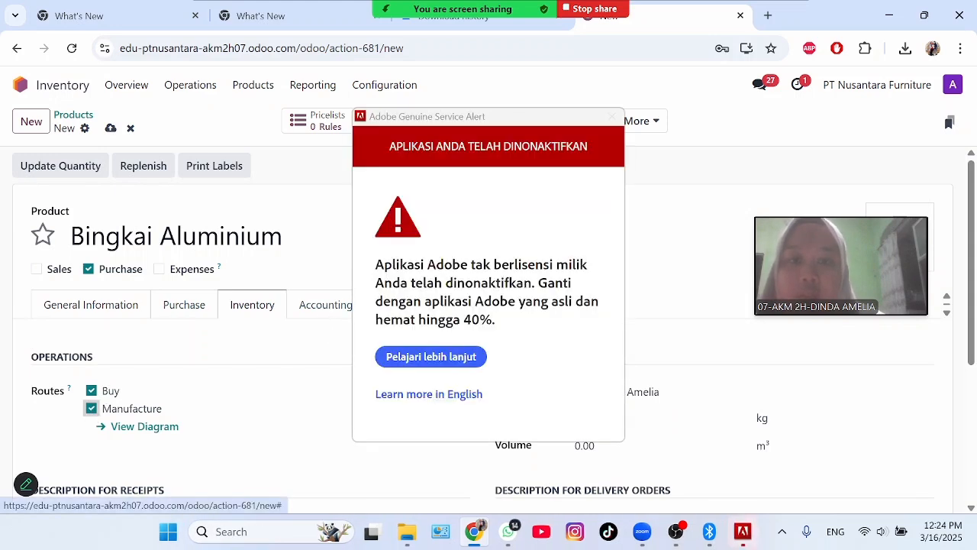
Set the expense account of the Bingkai Aluminium product to Cost of Goods Sold
click(449, 356)
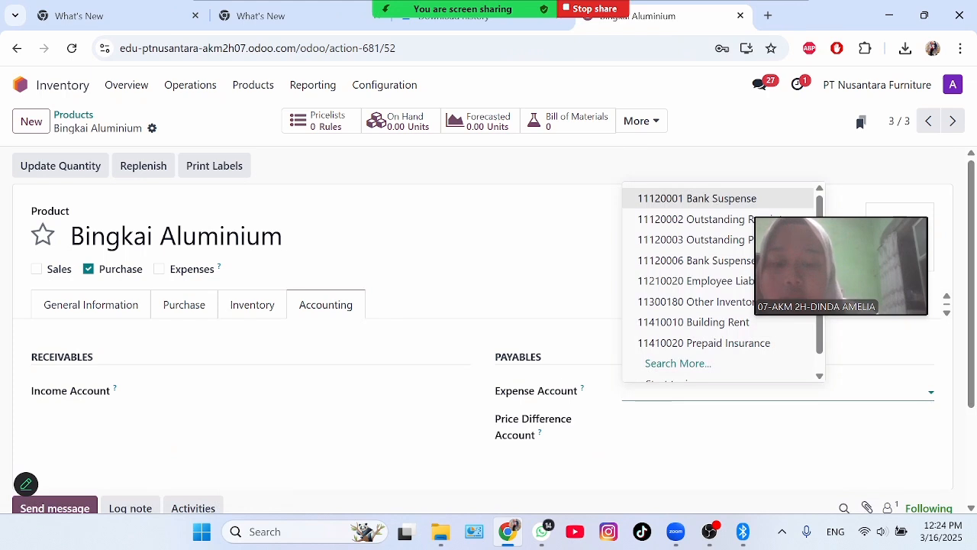
text(cos)
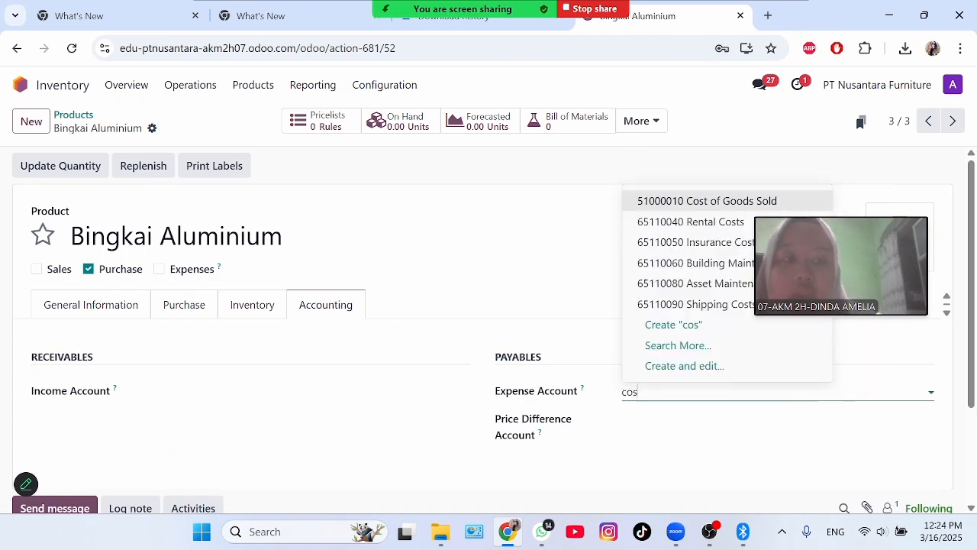
click(723, 207)
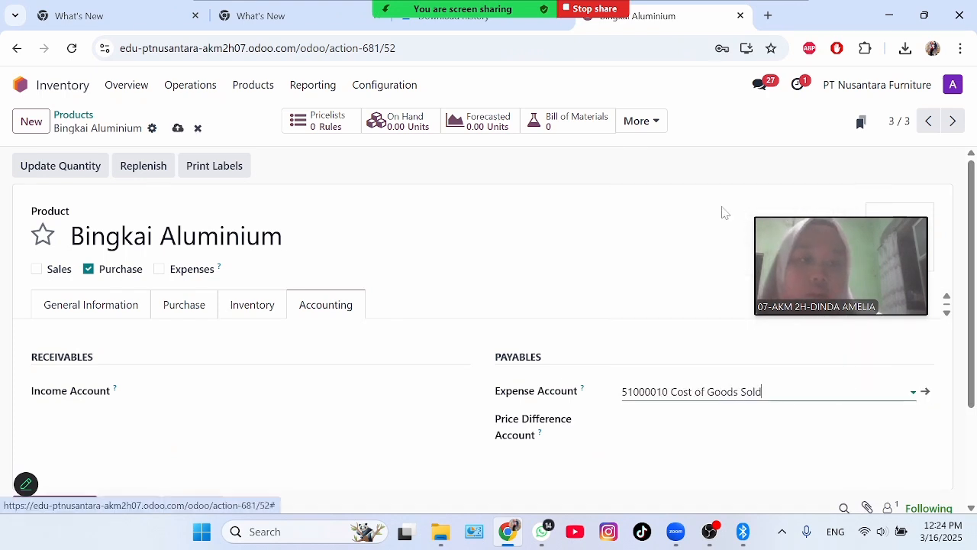
click(355, 407)
scroll(355, 407, down, 1)
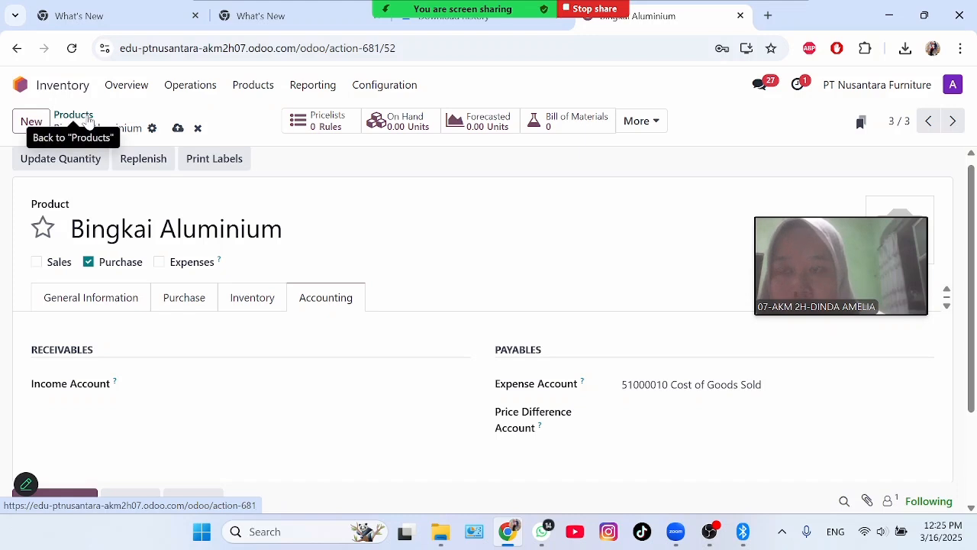
Create a new product named "Dudukan Dinding" that can be purchased but not sold
click(32, 121)
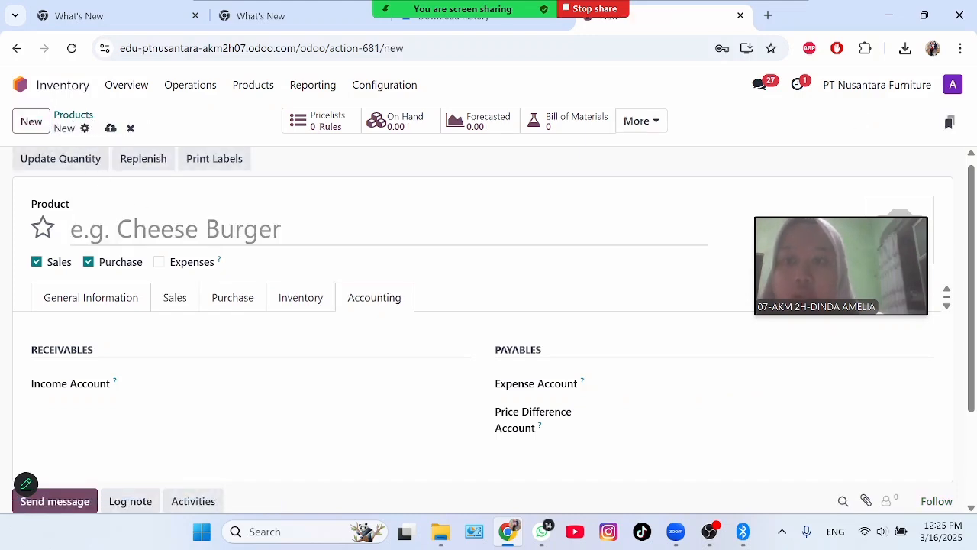
click(37, 262)
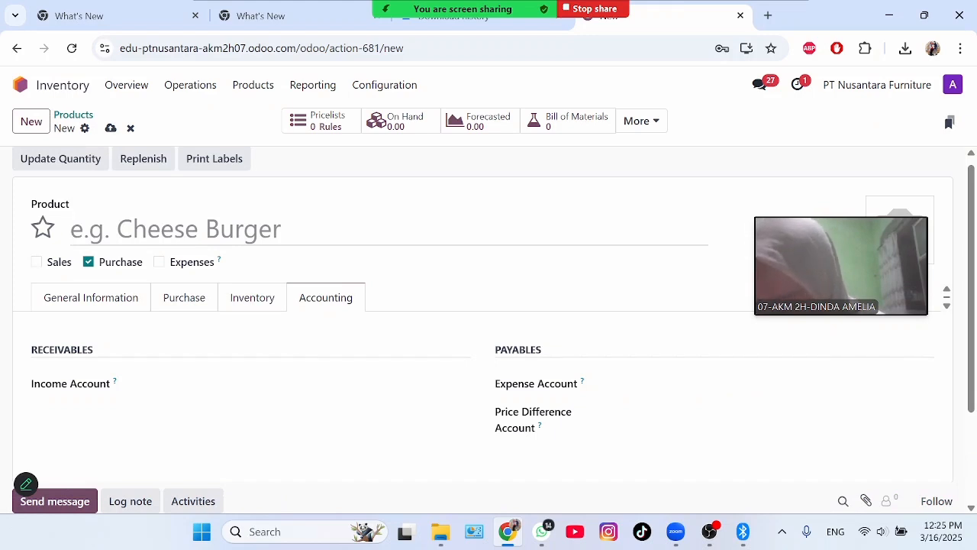
text(Duf)
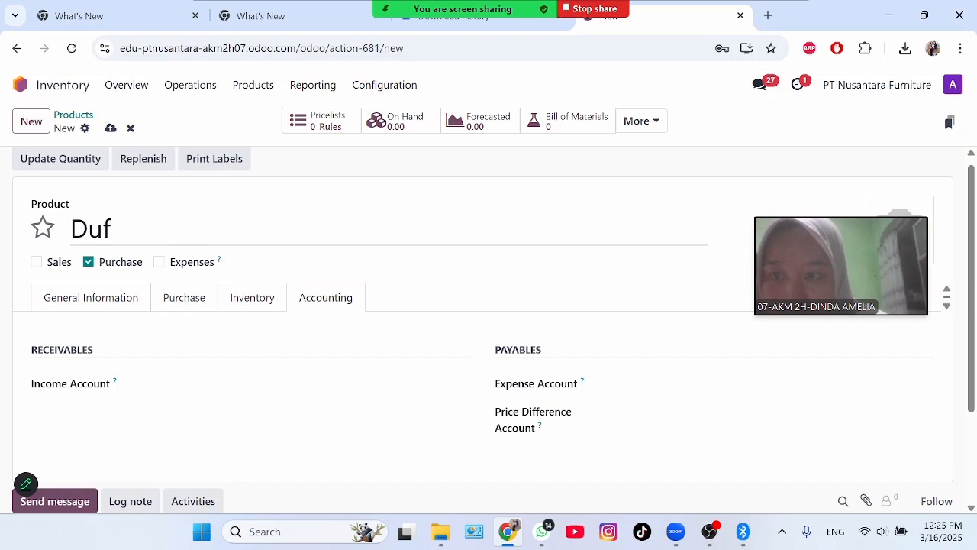
key(BackSpace)
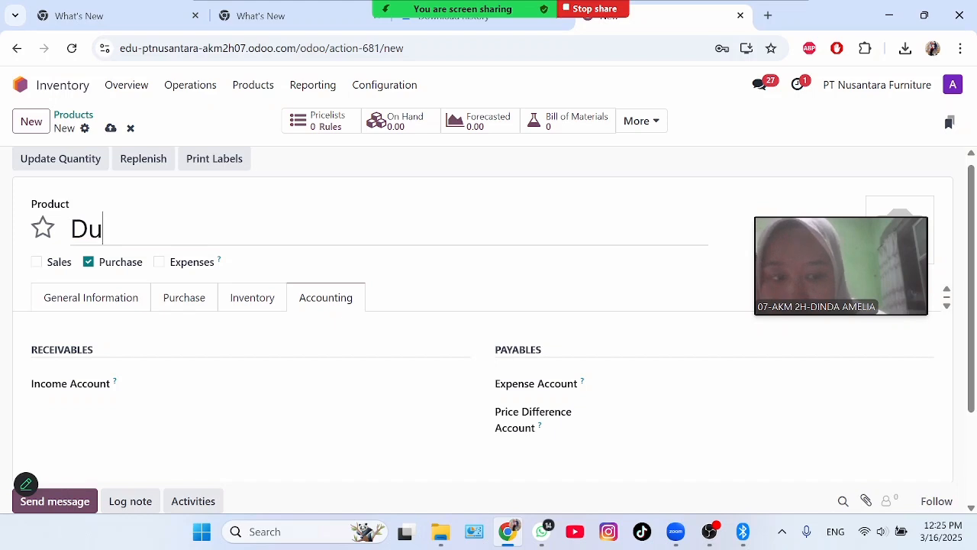
text(dukan Dinding)
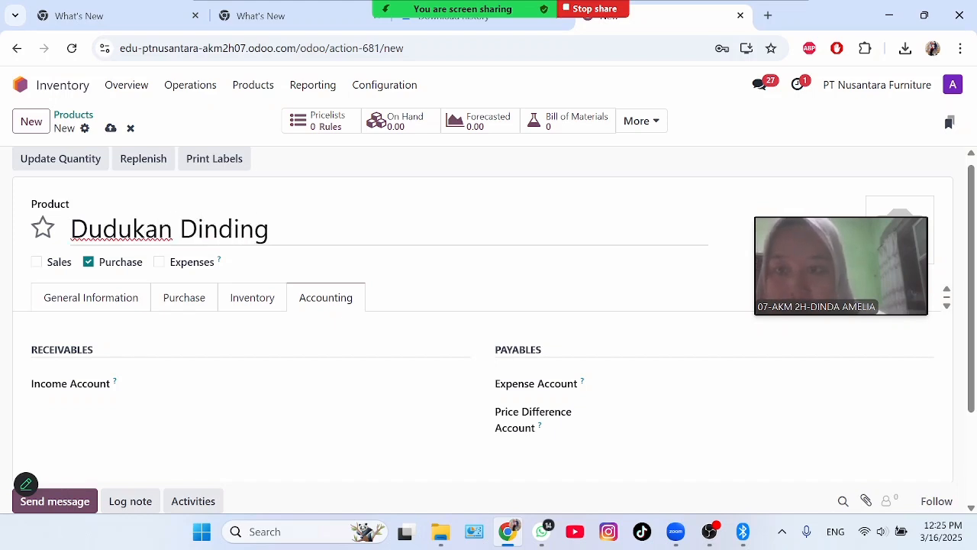
Set the cost of Dudukan Dinding to Rp 50,000 in its general information
click(142, 300)
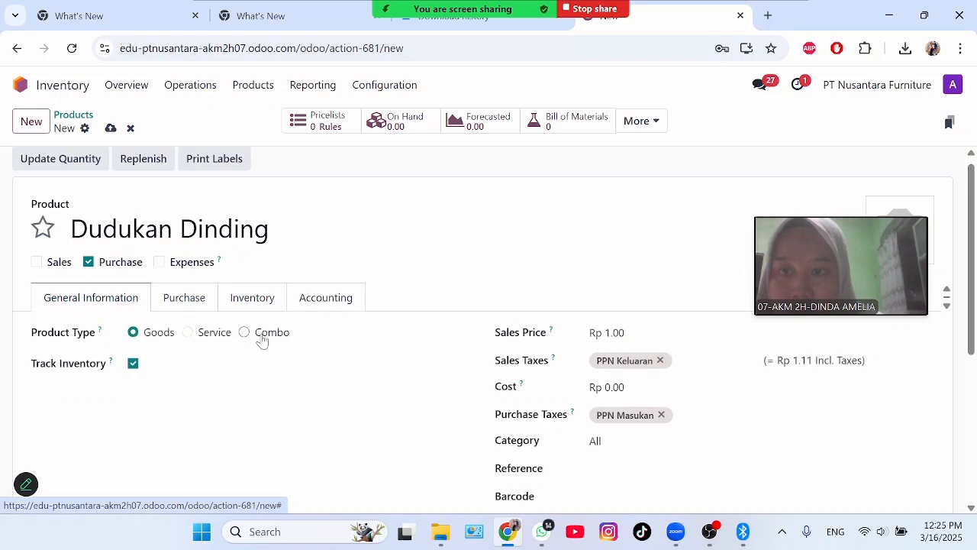
click(628, 387)
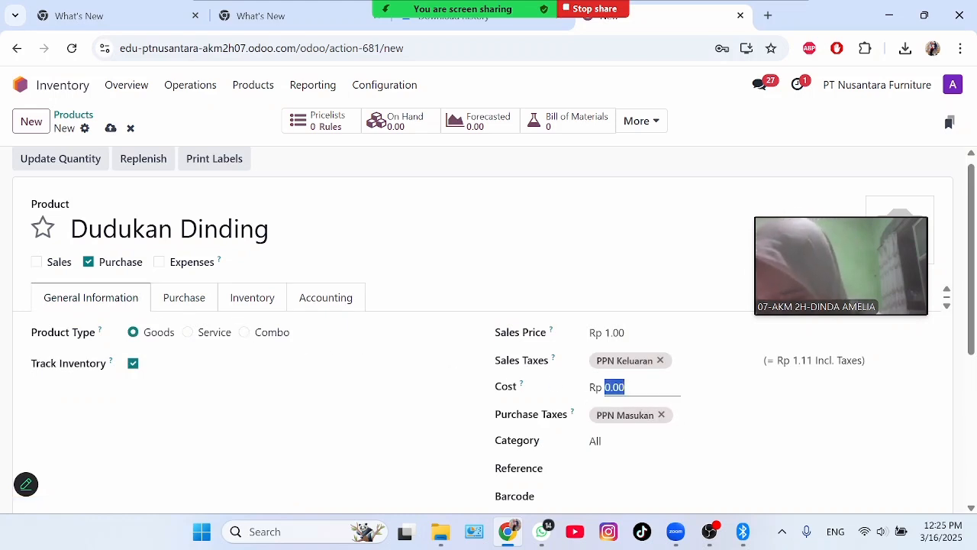
text(5000)
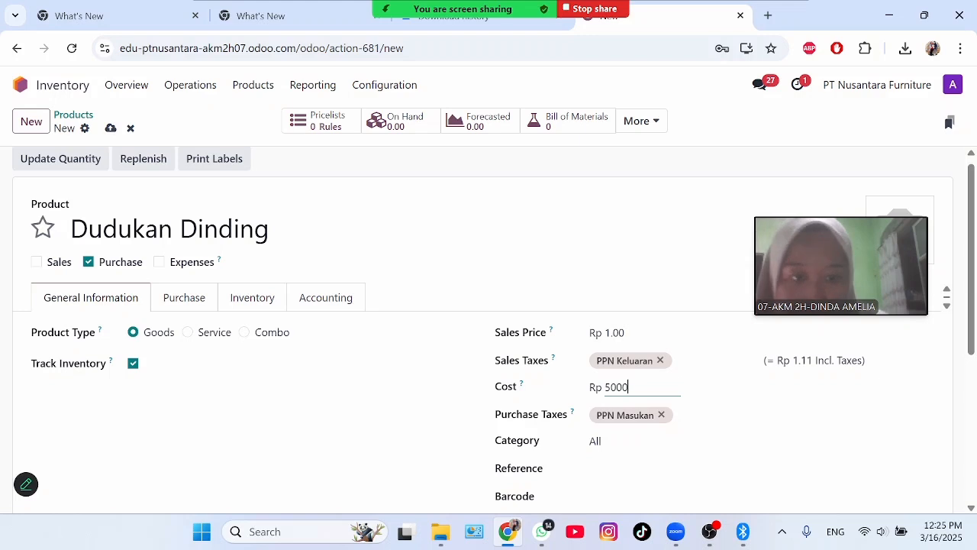
text(0)
click(448, 424)
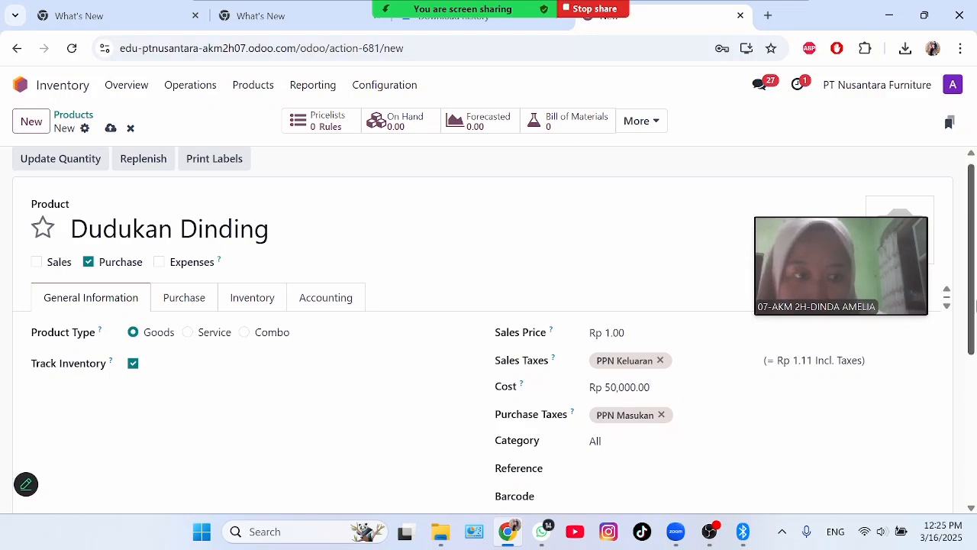
Add the internal note "Besi siku 3 cm" to the Dudukan Dinding product
drag(975, 286, 975, 434)
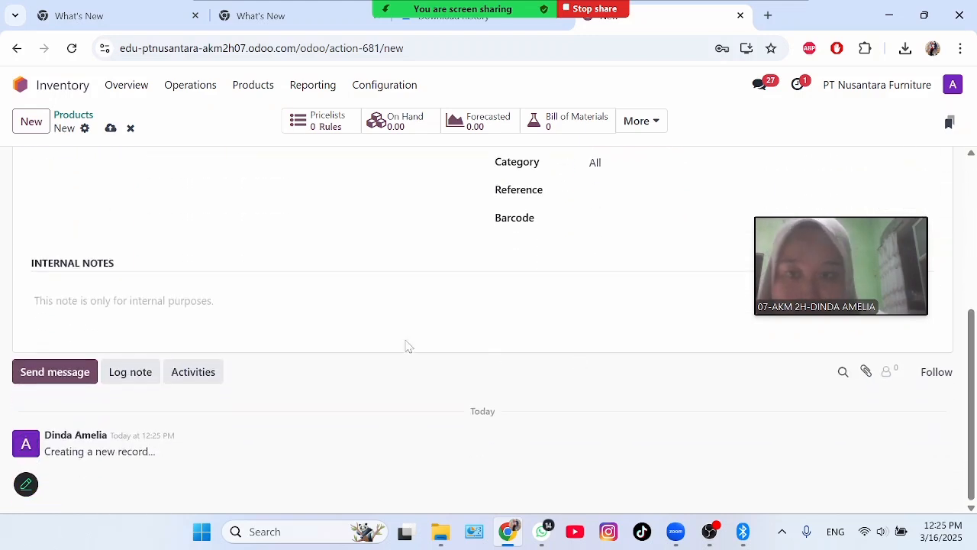
click(217, 300)
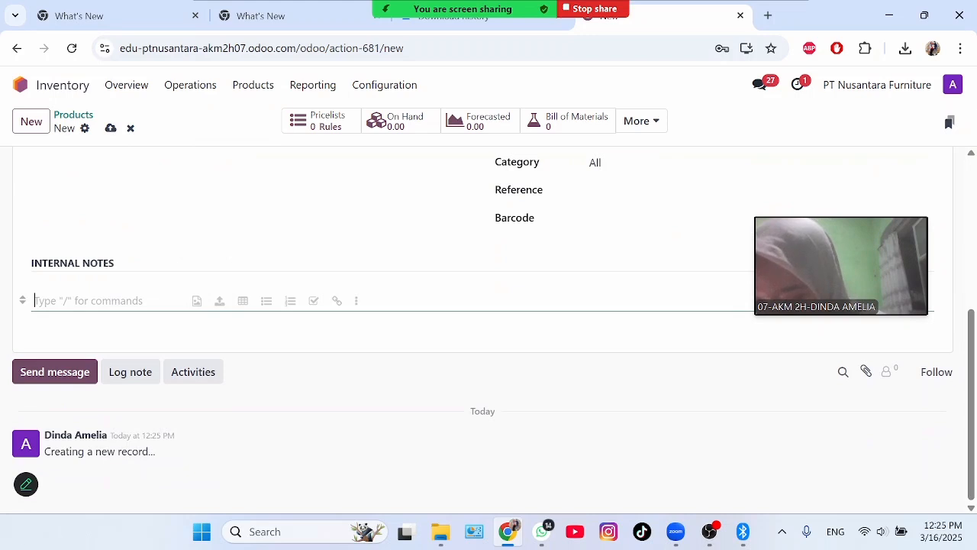
text(Be)
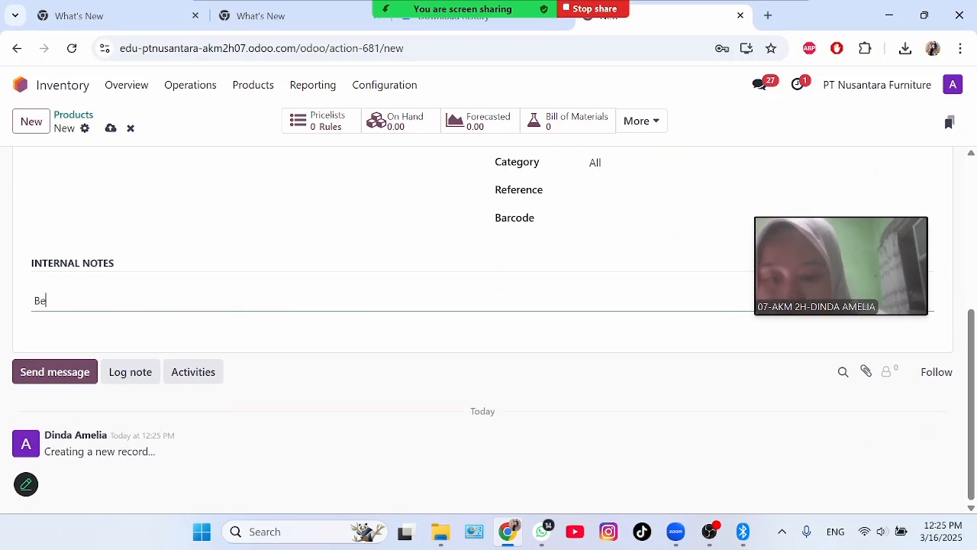
text(e)
key(BackSpace)
text(si s)
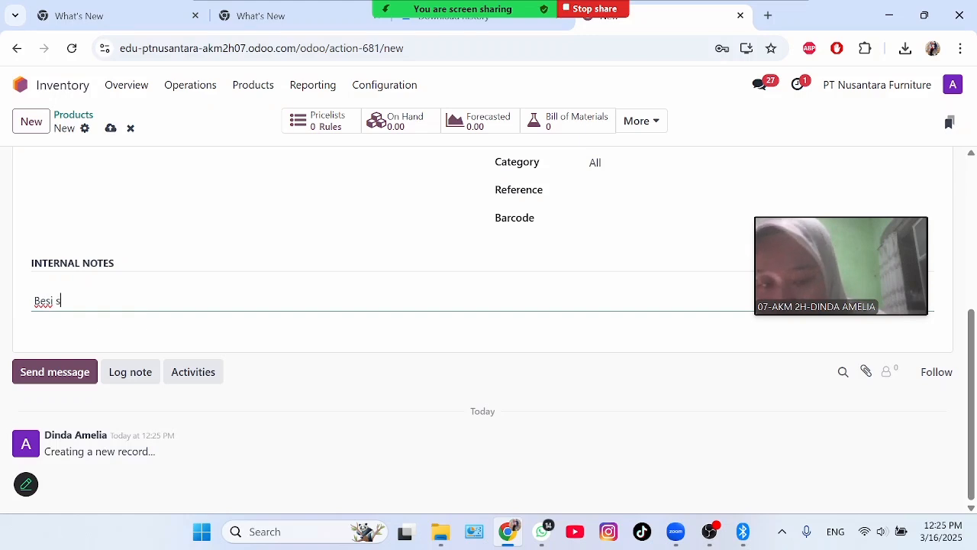
text(iku 3cm)
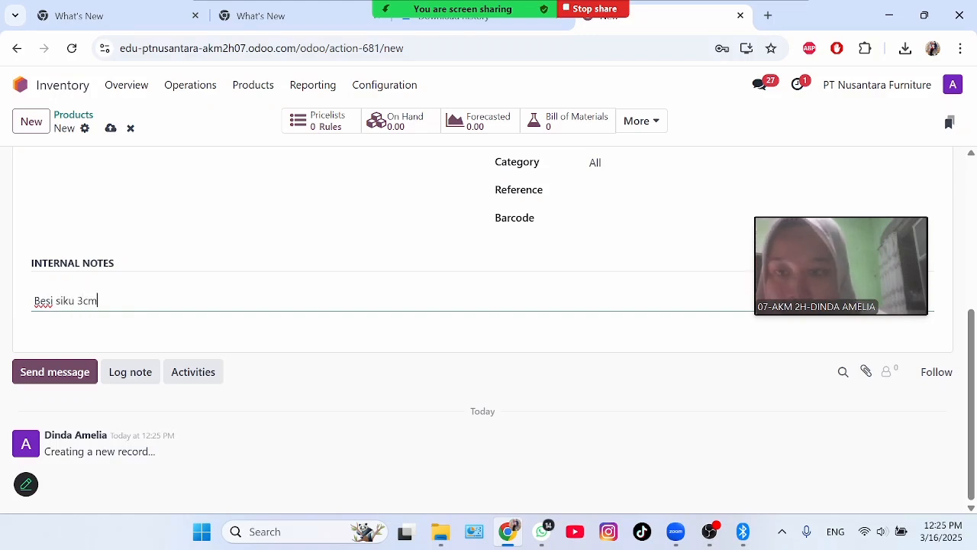
click(237, 190)
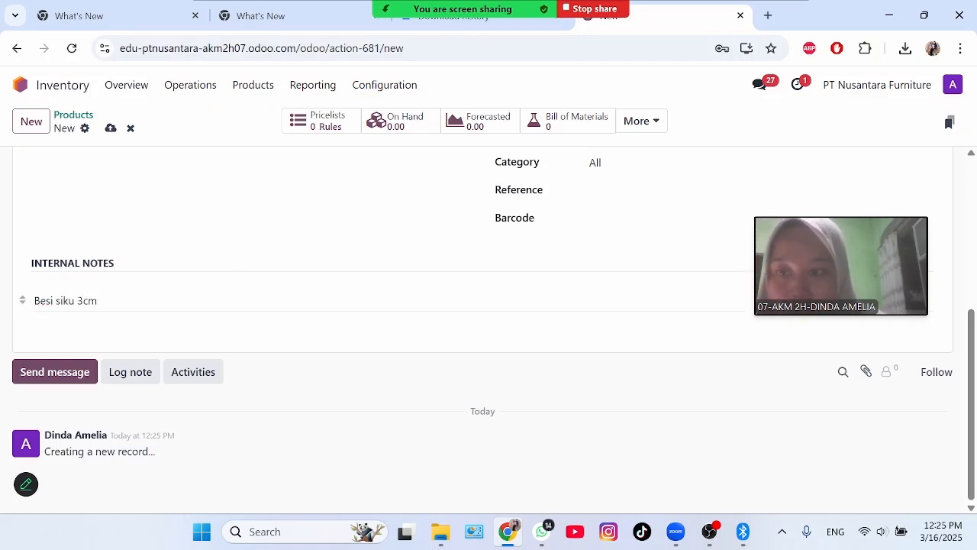
click(81, 301)
click(227, 185)
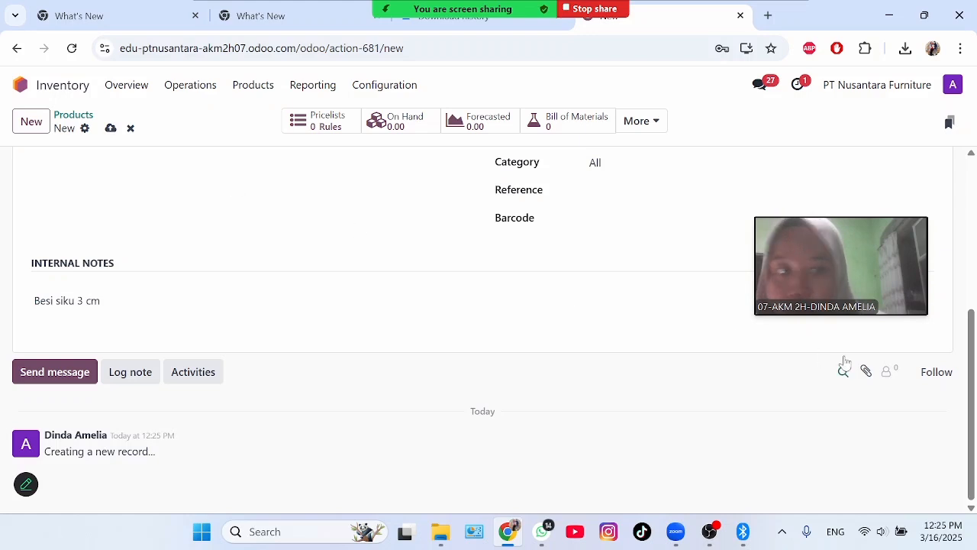
Enable the Manufacture route for the Dudukan Dinding product in its inventory settings
scroll(972, 347, up, 6)
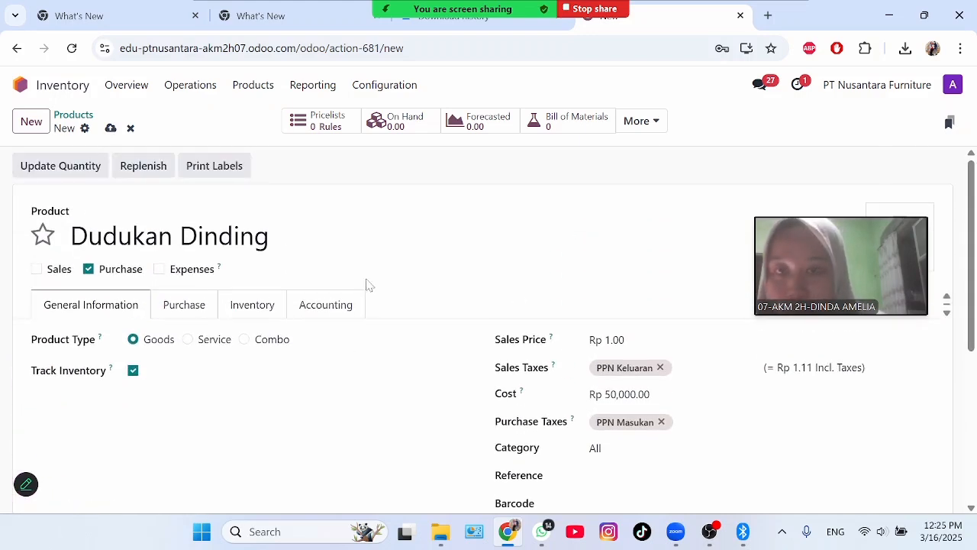
click(244, 310)
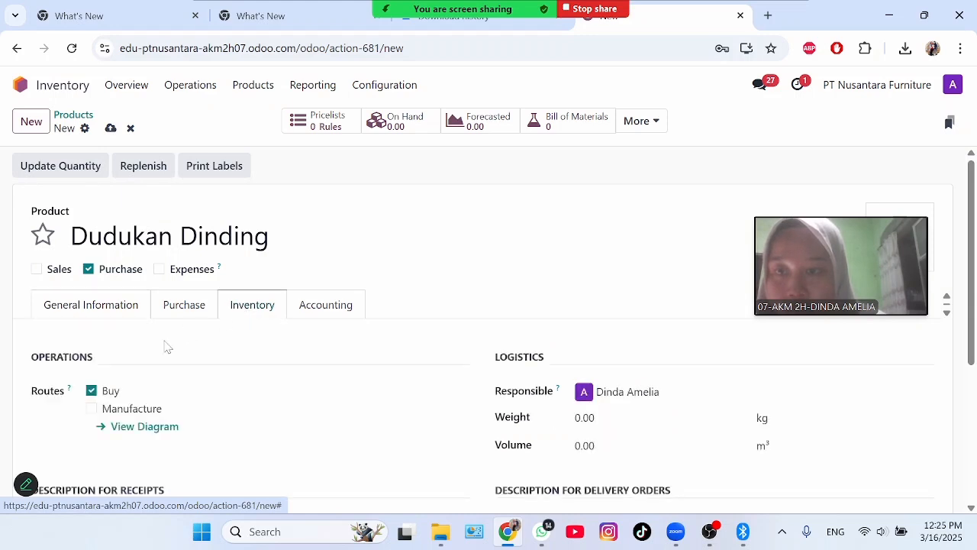
click(92, 409)
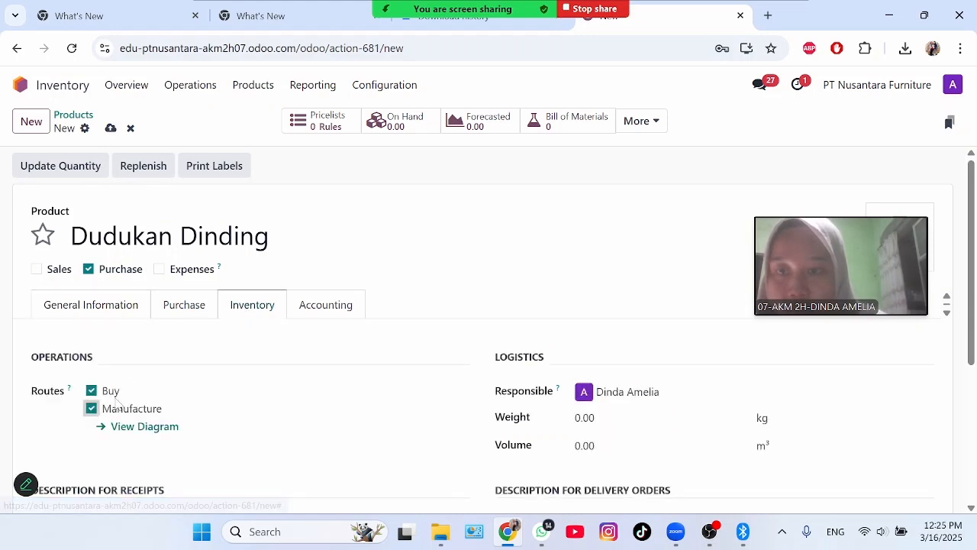
Set the expense account of the Dudukan Dinding product to Cost of Goods Sold
click(299, 316)
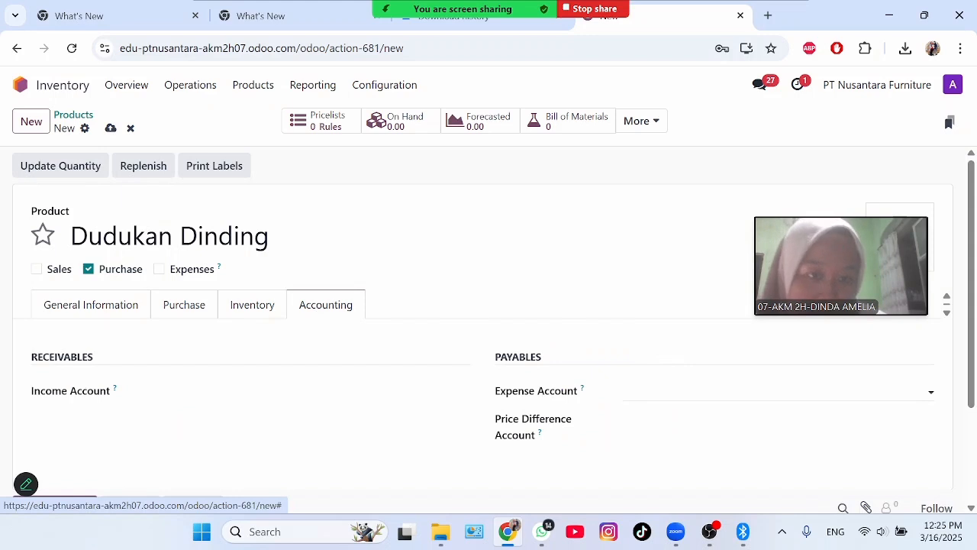
click(672, 392)
text(cost)
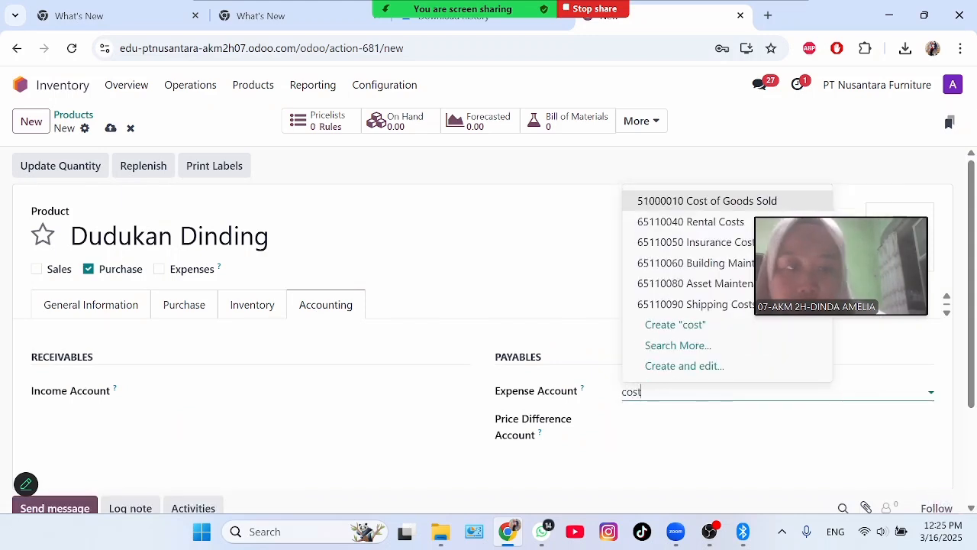
click(718, 204)
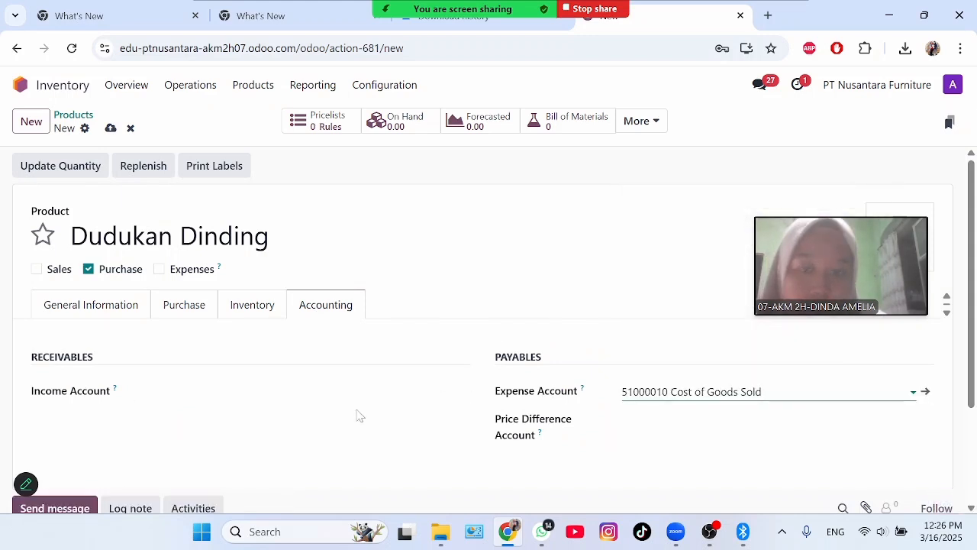
Create a new product named "Sekrup dan Fischer" that can be purchased but not sold
click(31, 123)
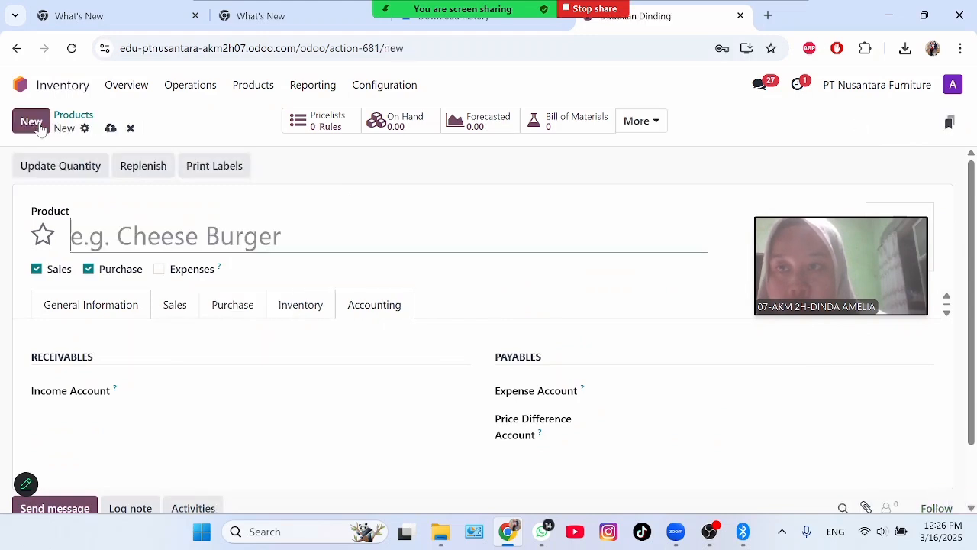
click(36, 270)
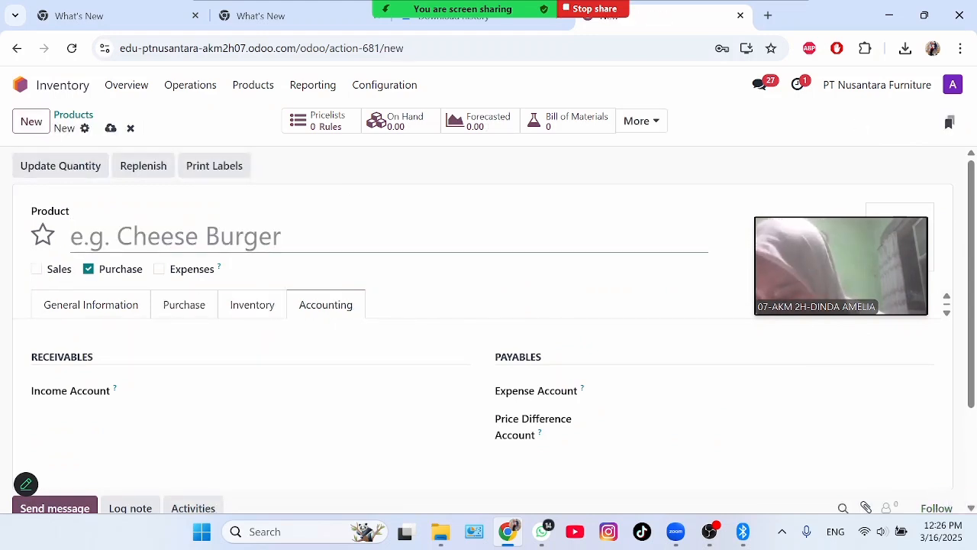
text(Se)
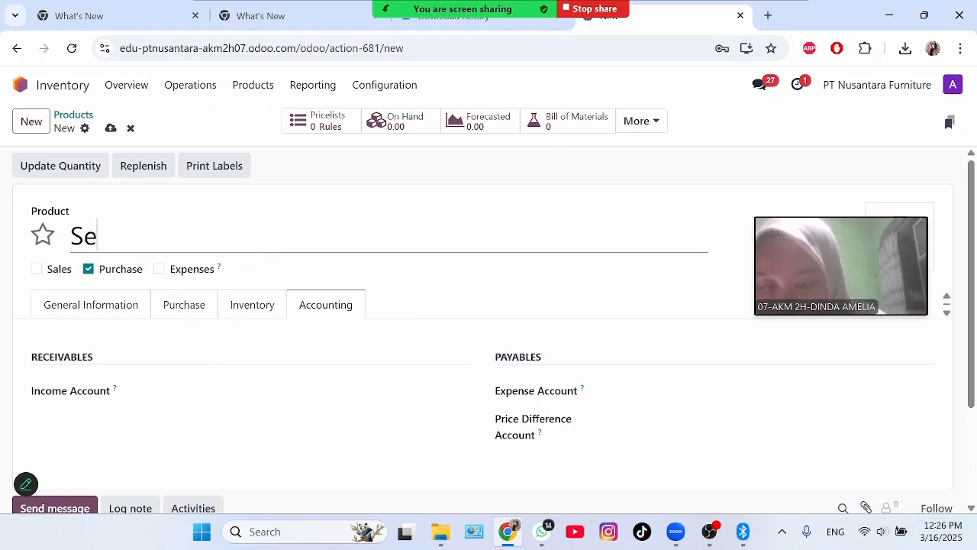
text(krup dan )
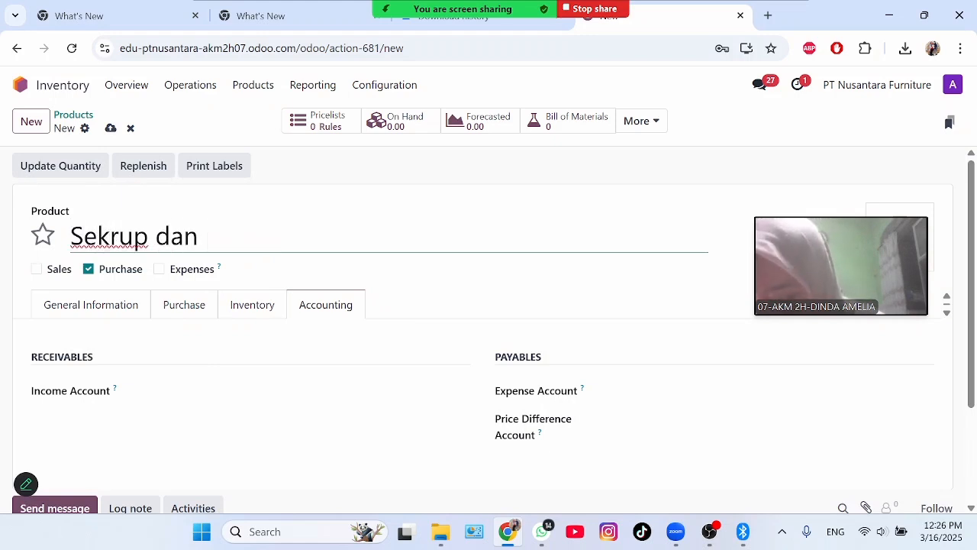
text(Fischer)
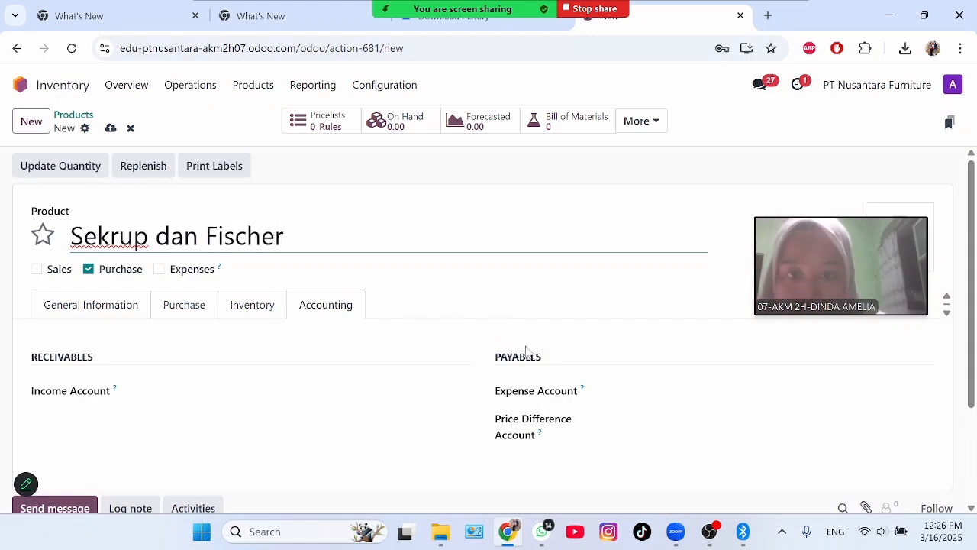
Set the expense account of Sekrup dan Fischer to Cost of Goods Sold and enable its Manufacture route
click(618, 401)
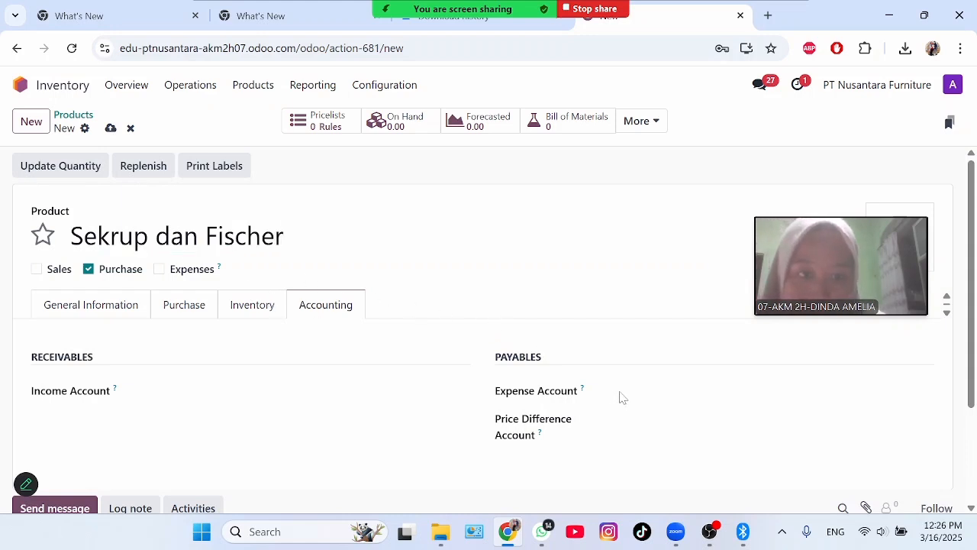
click(622, 397)
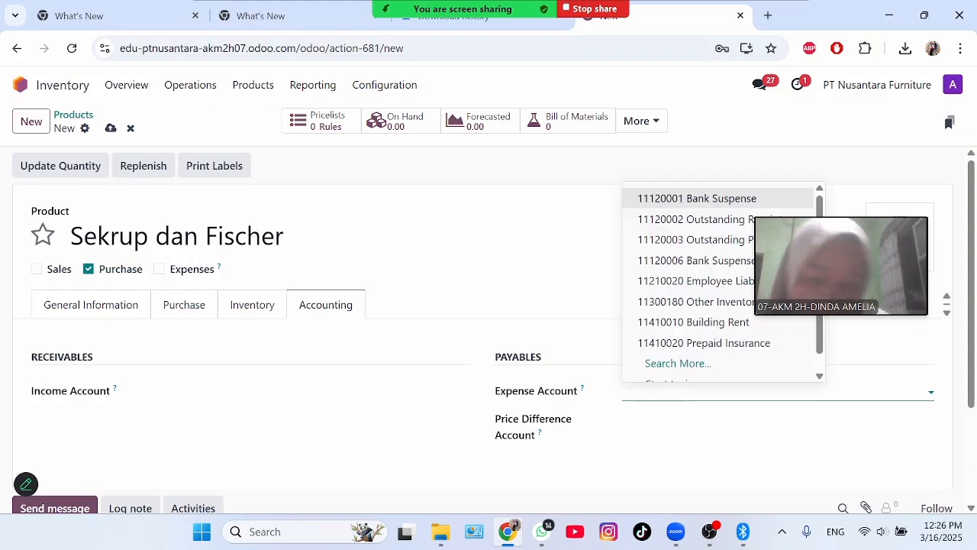
text(cost)
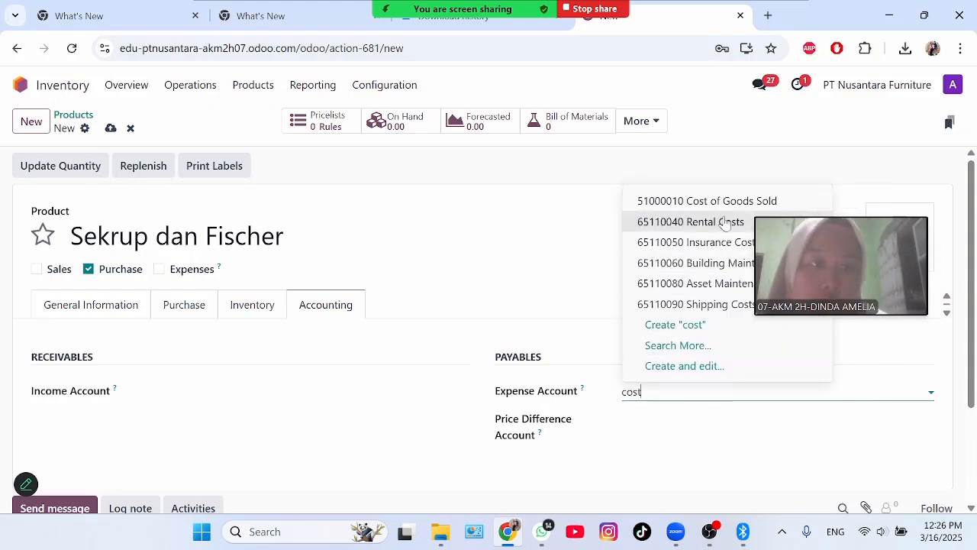
click(726, 205)
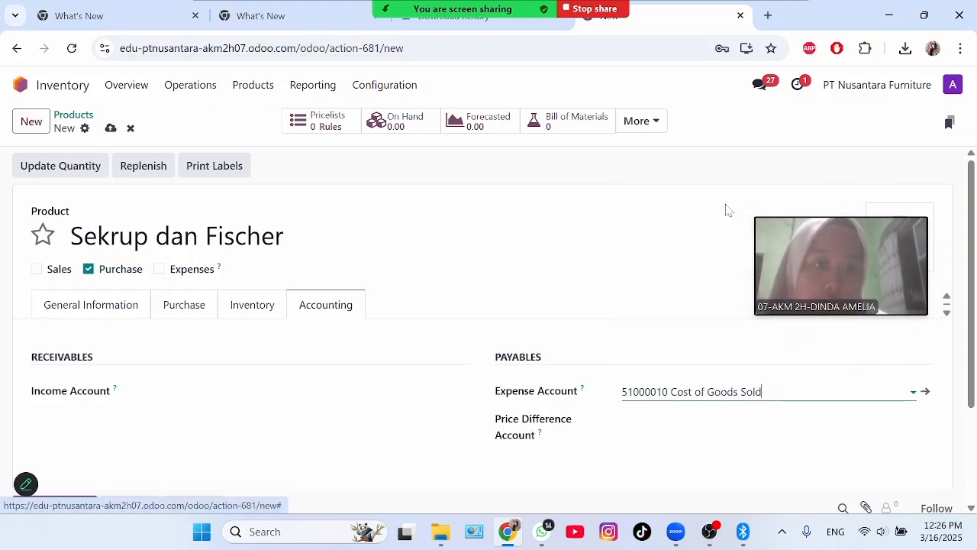
click(249, 305)
click(92, 408)
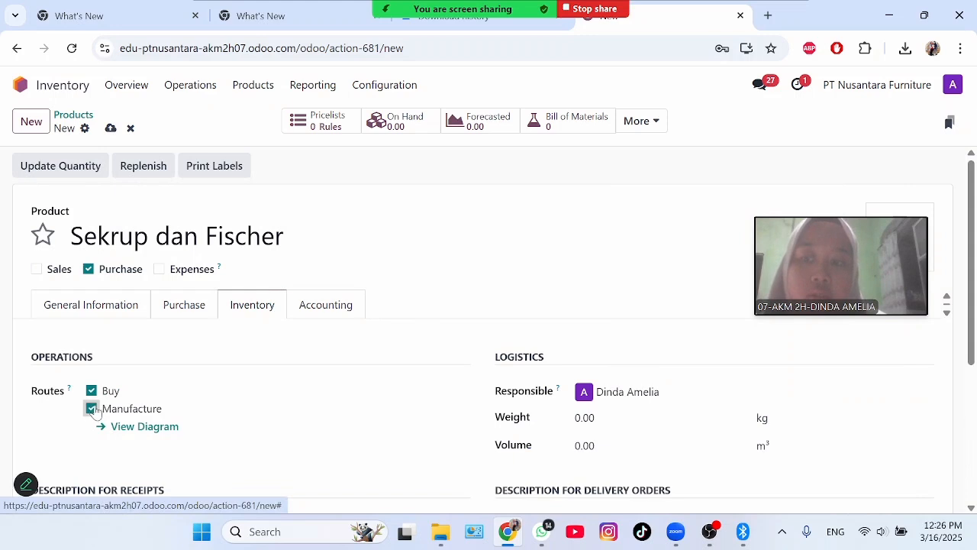
Set the cost of the Sekrup dan Fischer product to Rp 5,000
click(109, 310)
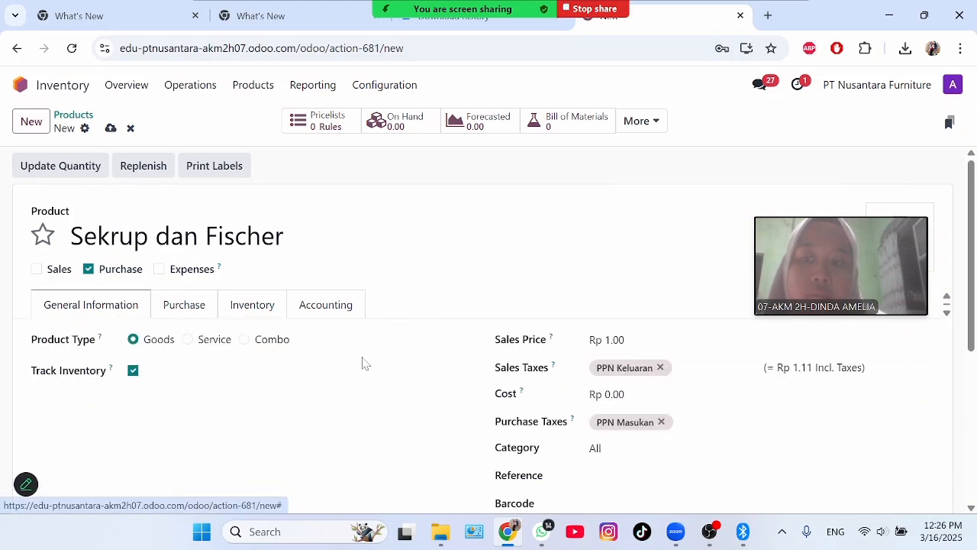
click(633, 395)
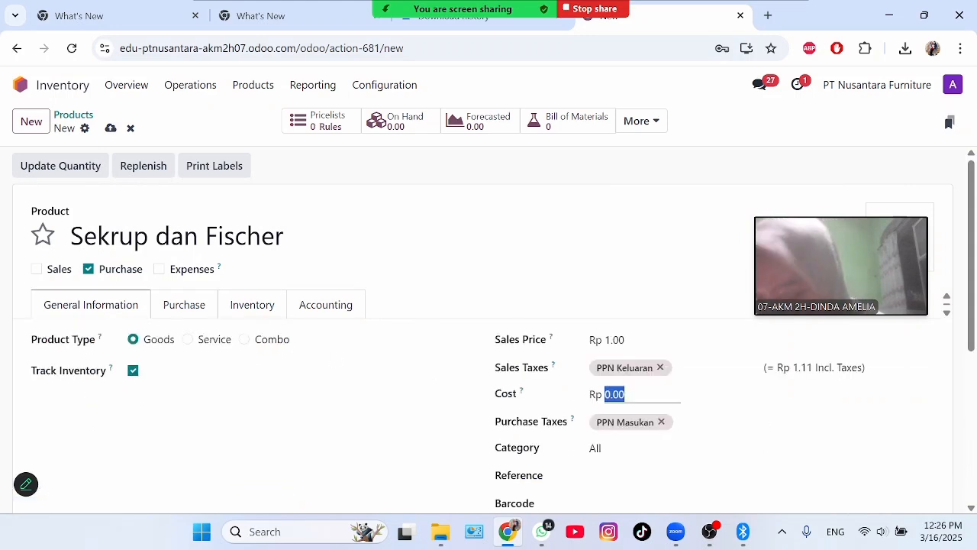
text(5090)
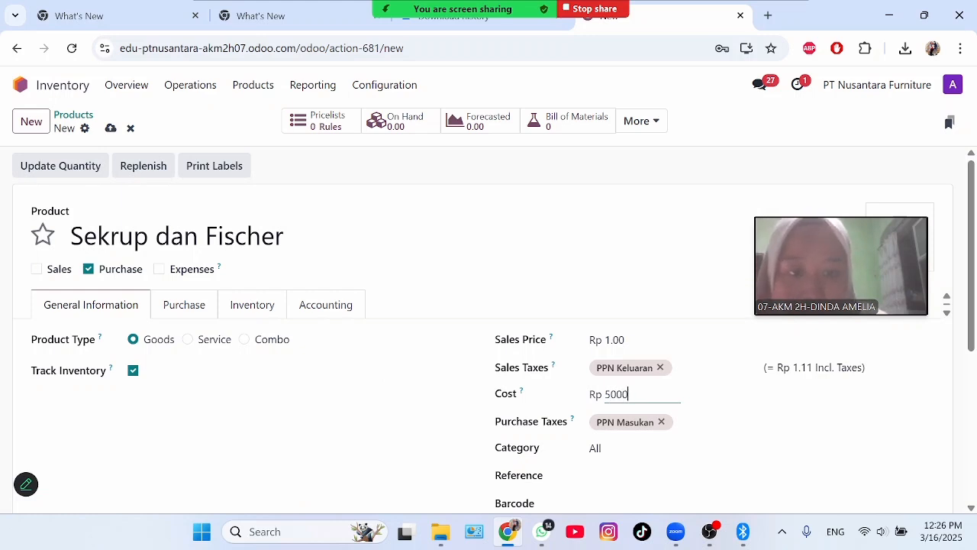
click(439, 415)
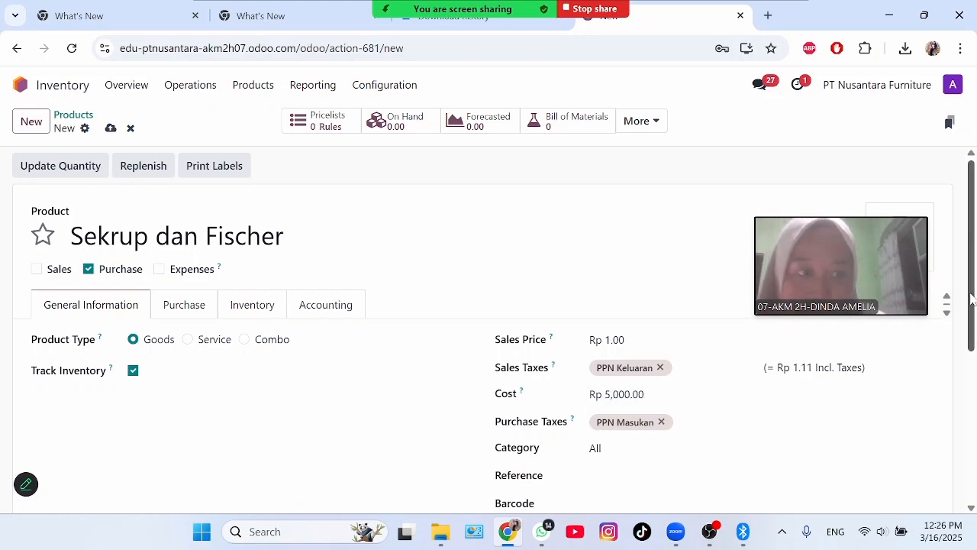
Add the internal note "Sekrup 3,5 cm + Fischer" to the Sekrup dan Fischer product
scroll(972, 297, down, 3)
click(123, 378)
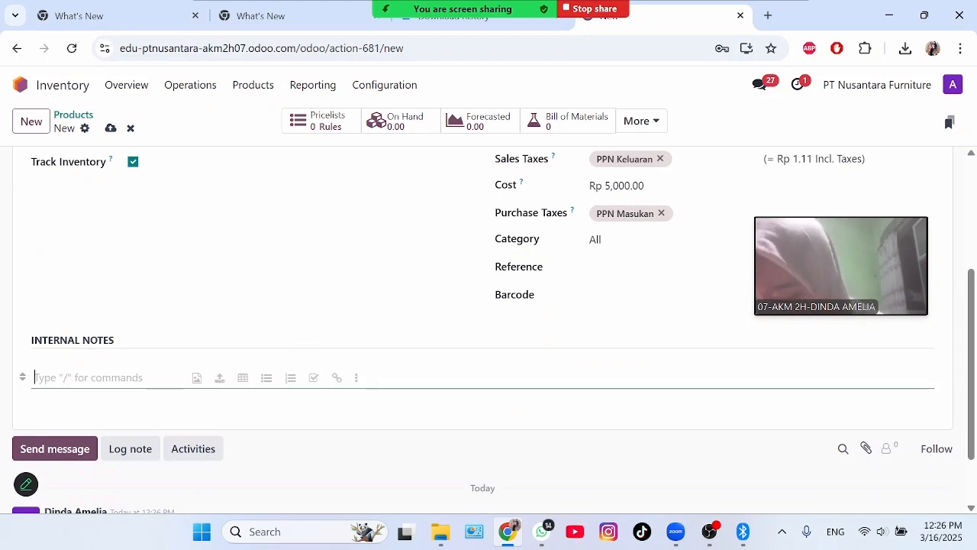
text(Sekrup 3,5 cm +)
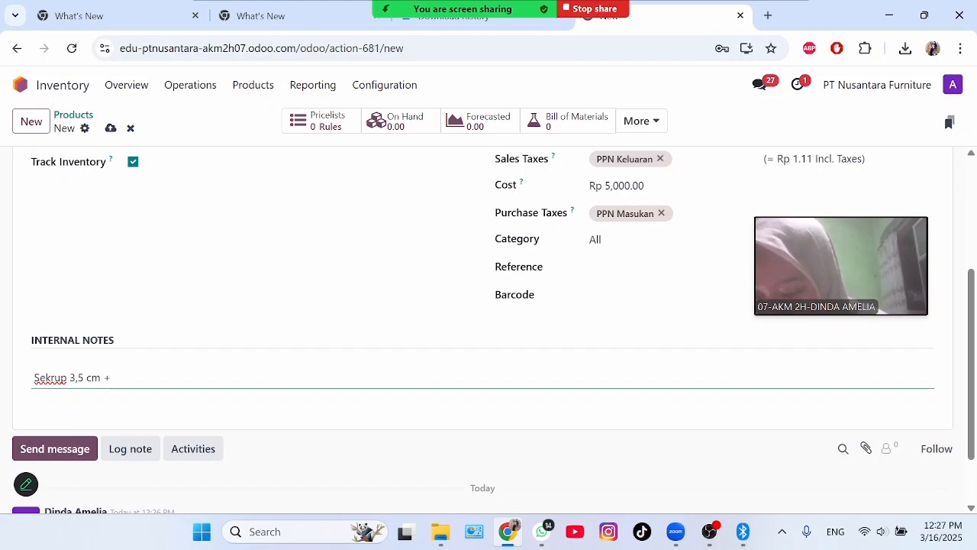
text(scher)
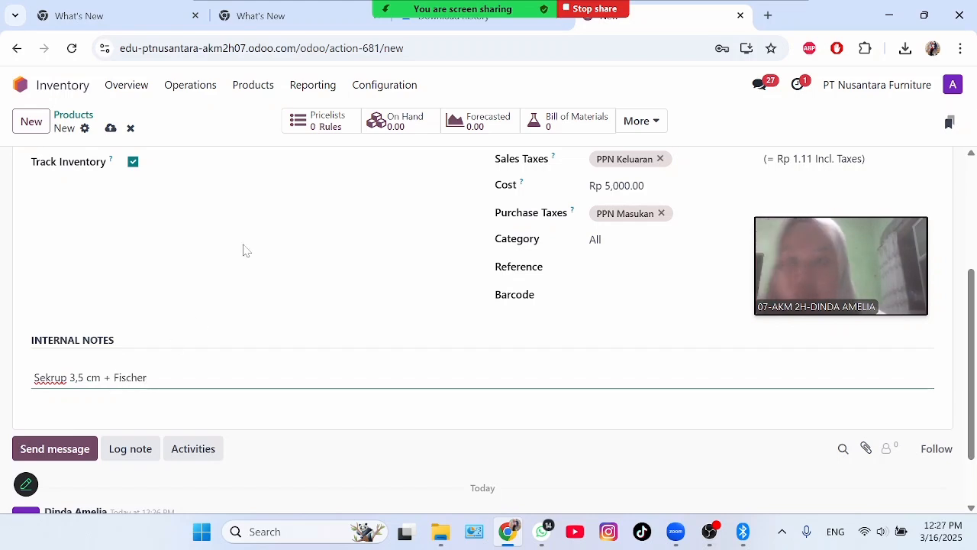
click(245, 251)
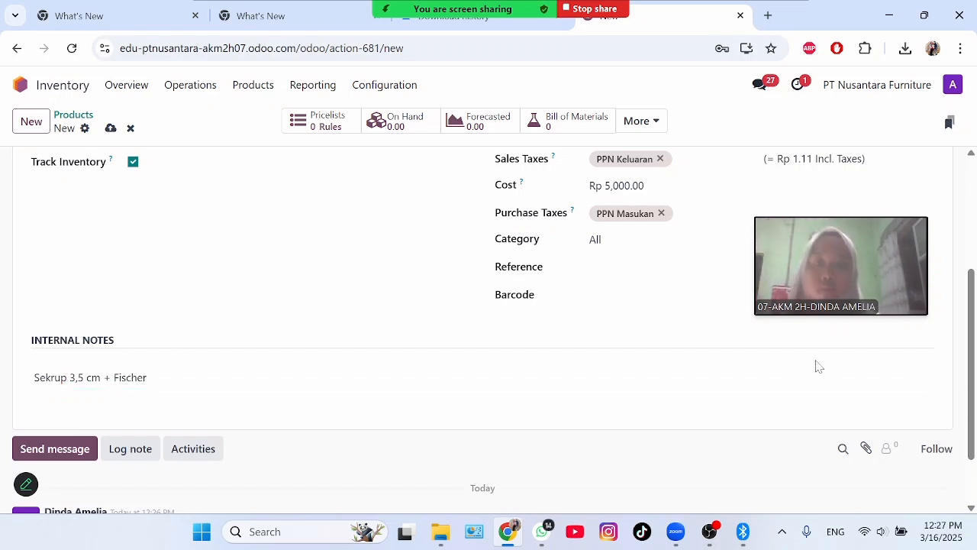
drag(973, 359, 963, 236)
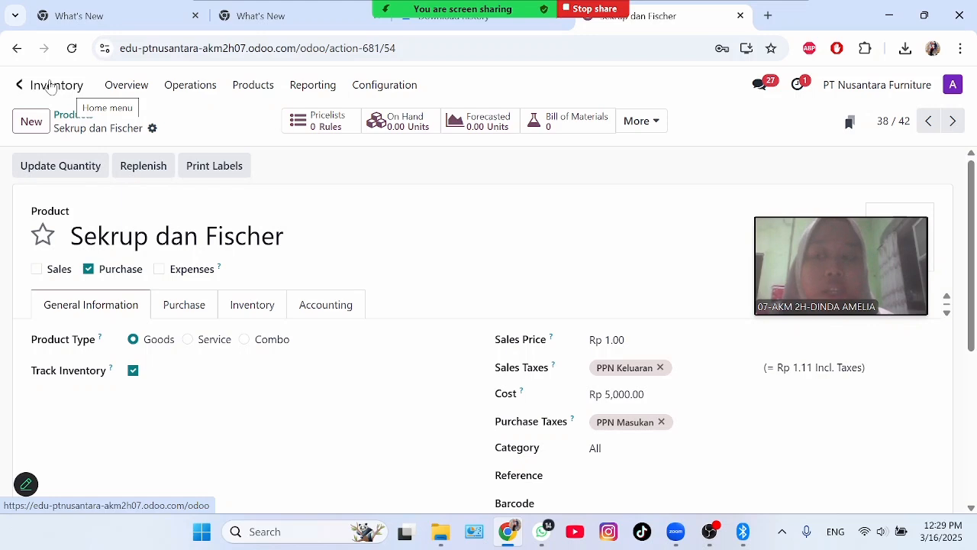
Switch to the Manufacturing app and start a new bill of materials
click(50, 87)
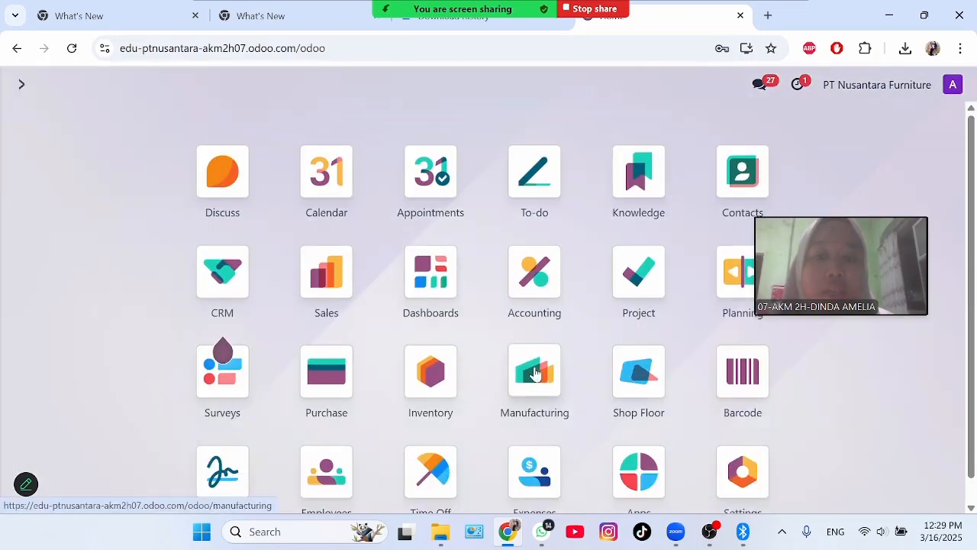
click(534, 372)
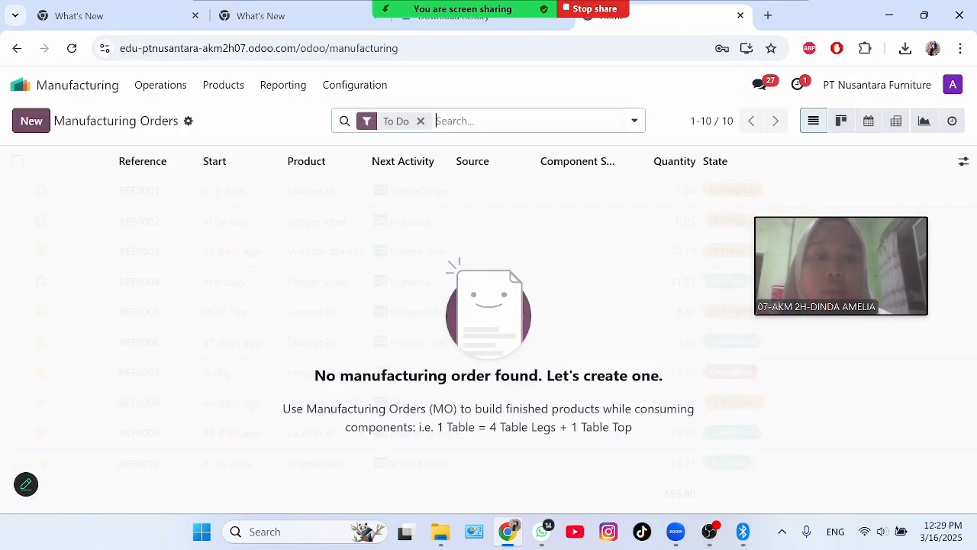
click(244, 87)
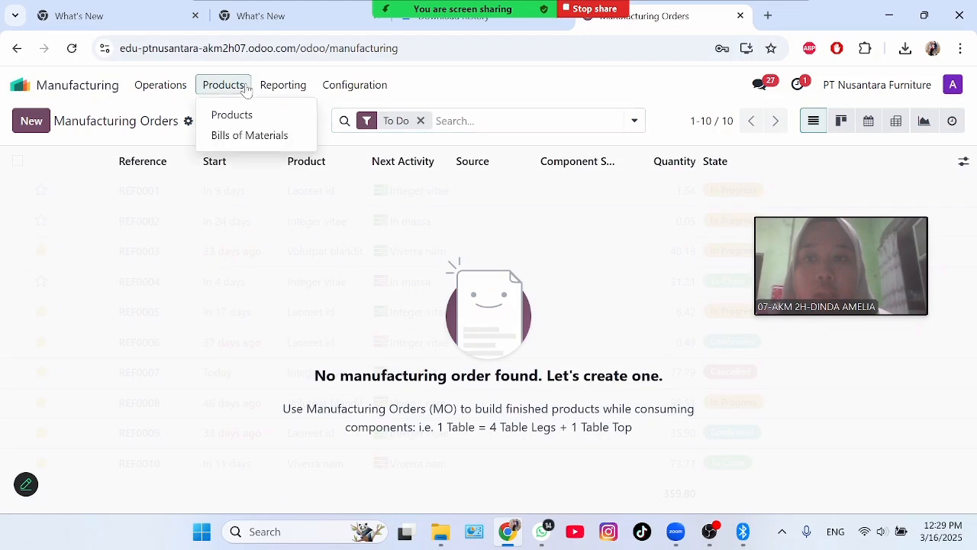
click(259, 138)
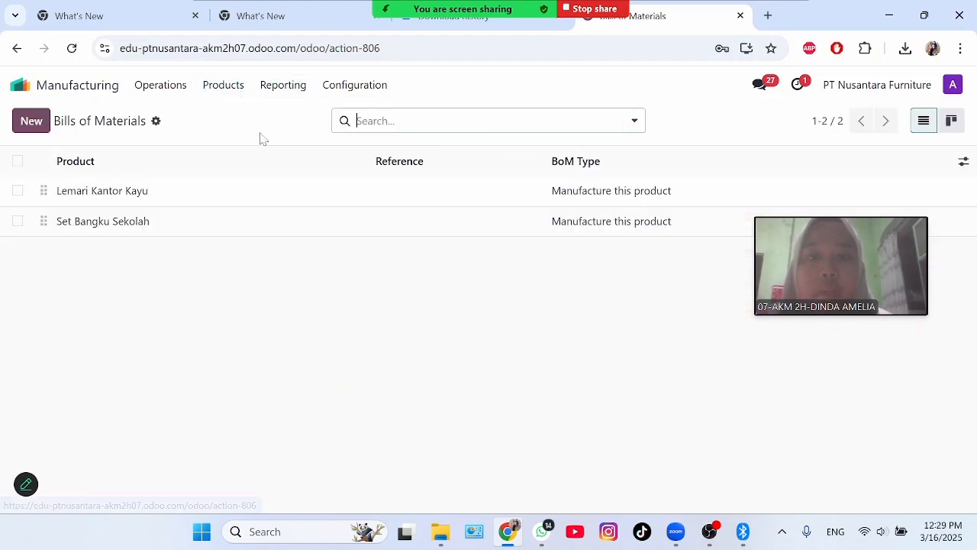
click(31, 122)
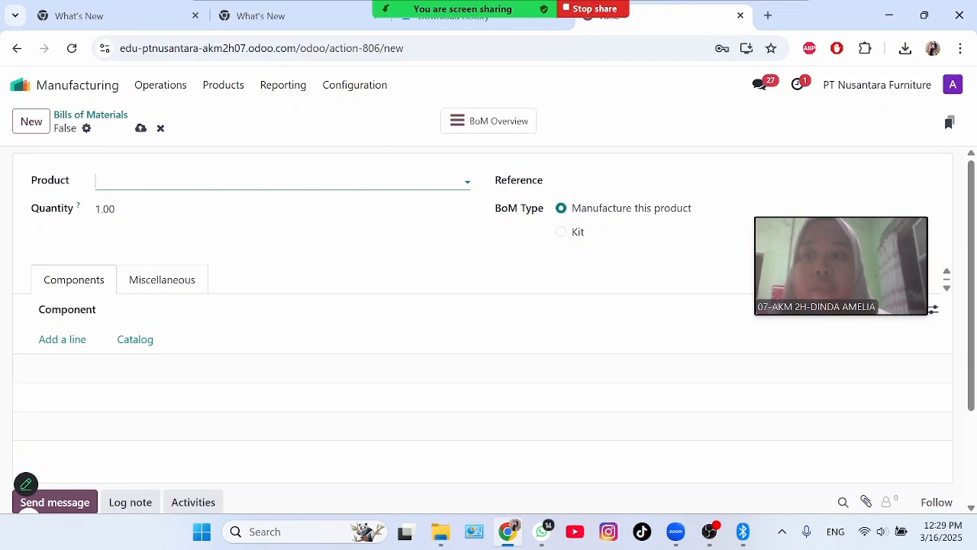
Choose Papan Tulis as the product of the new bill of materials
click(229, 181)
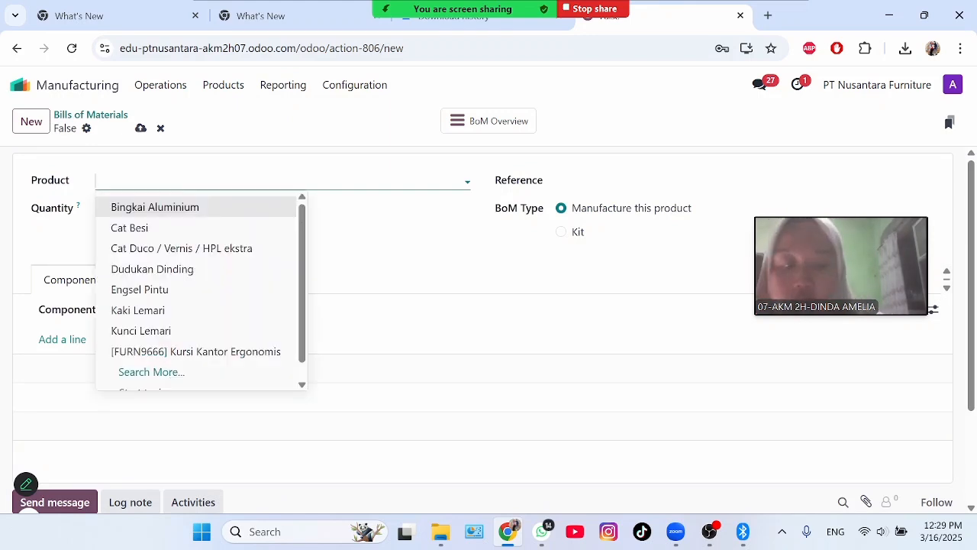
text(Pa)
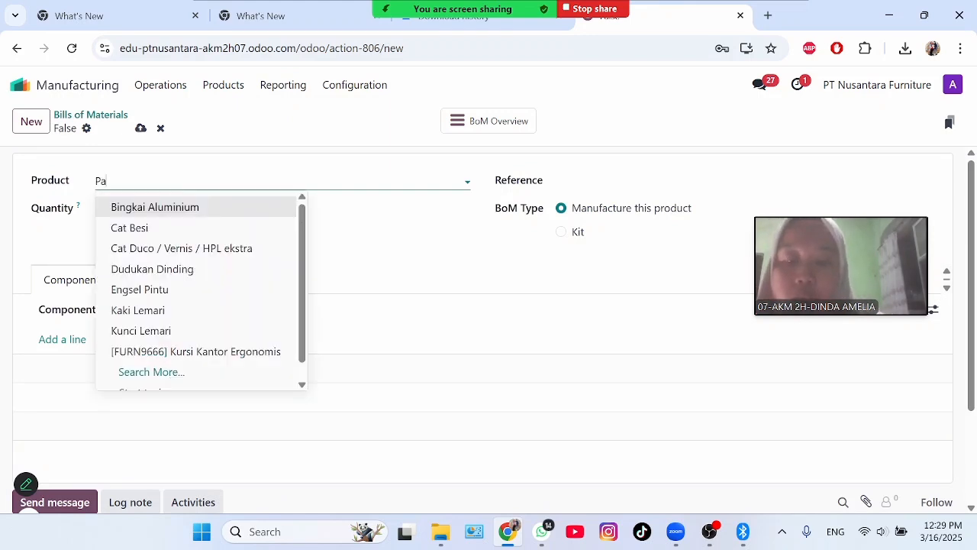
text(ap)
key(BackSpace)
key(BackSpace)
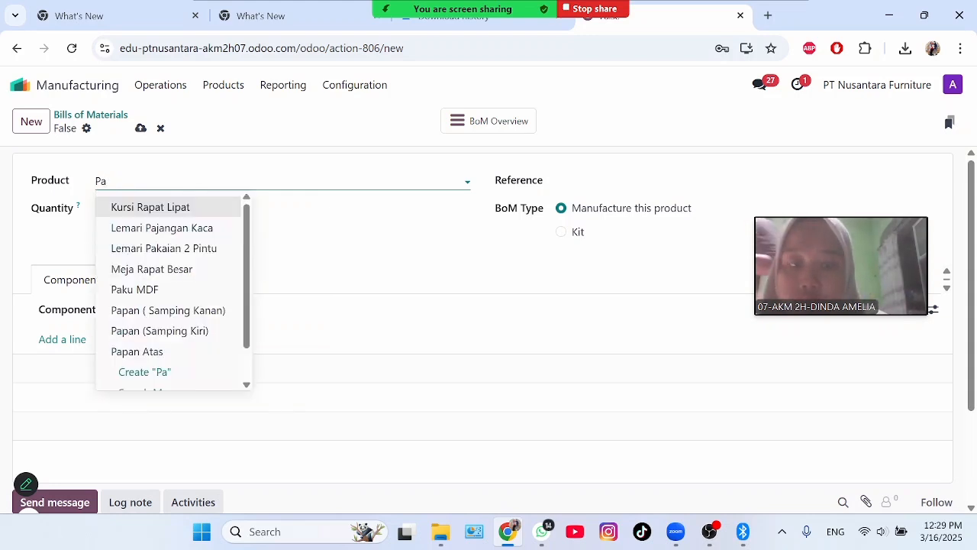
text(pan)
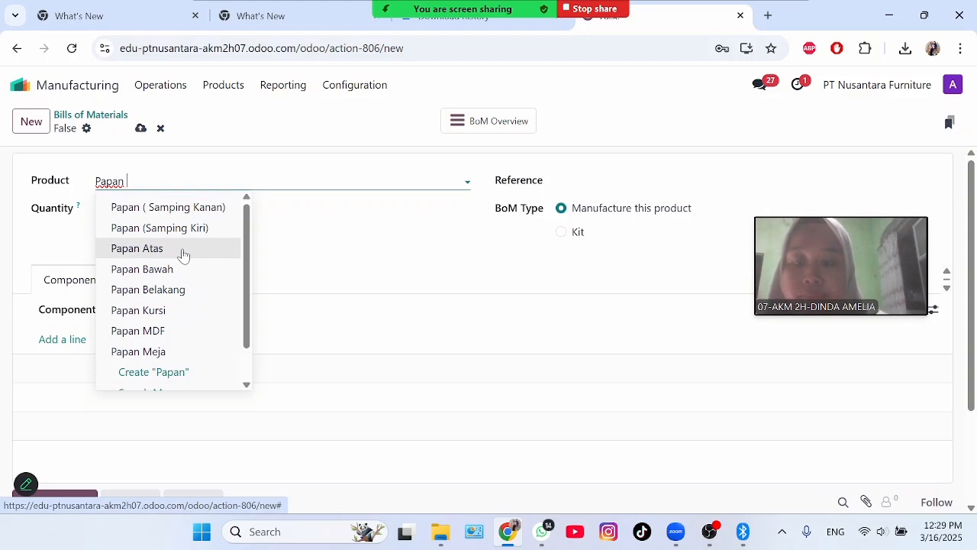
text( Tuli)
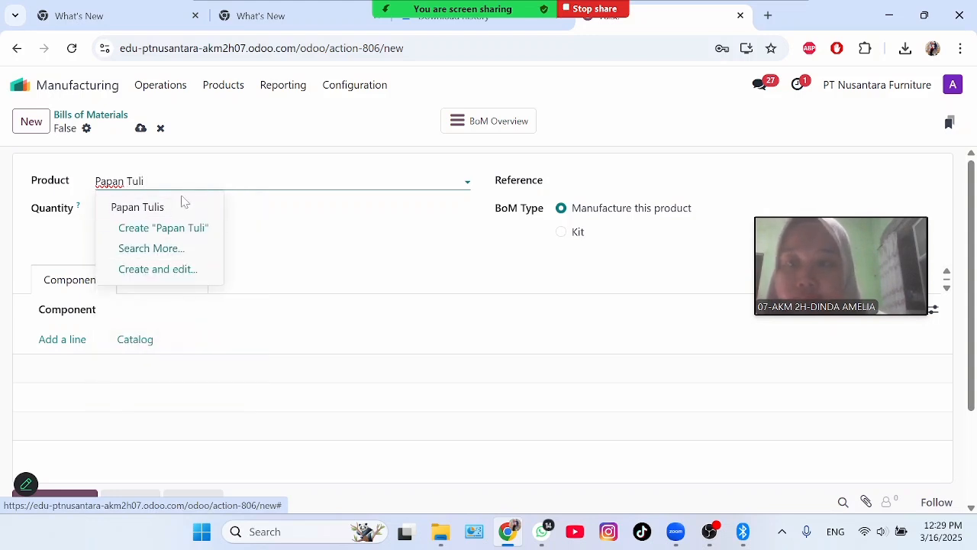
click(180, 209)
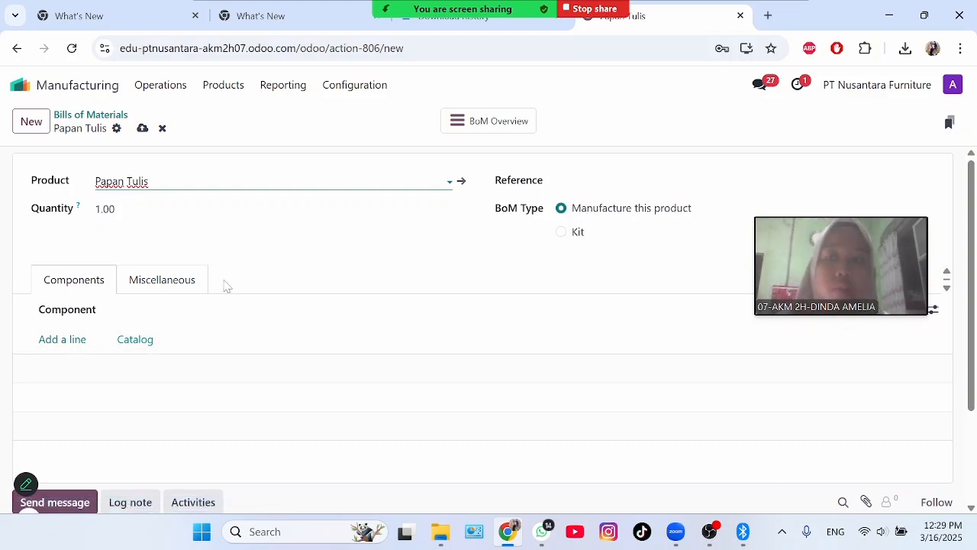
Add Papan MDF and Bingkai Aluminium as components of the Papan Tulis bill of materials
click(45, 340)
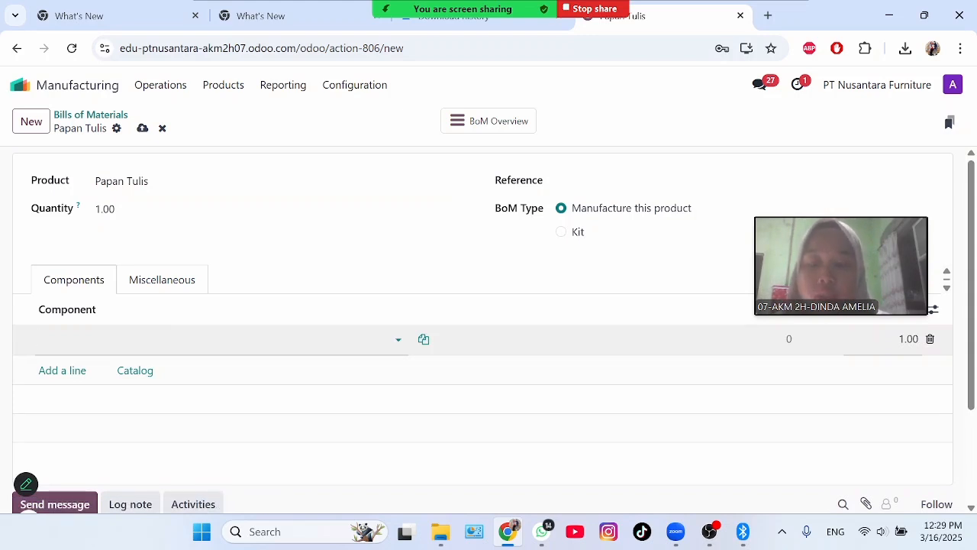
text(P)
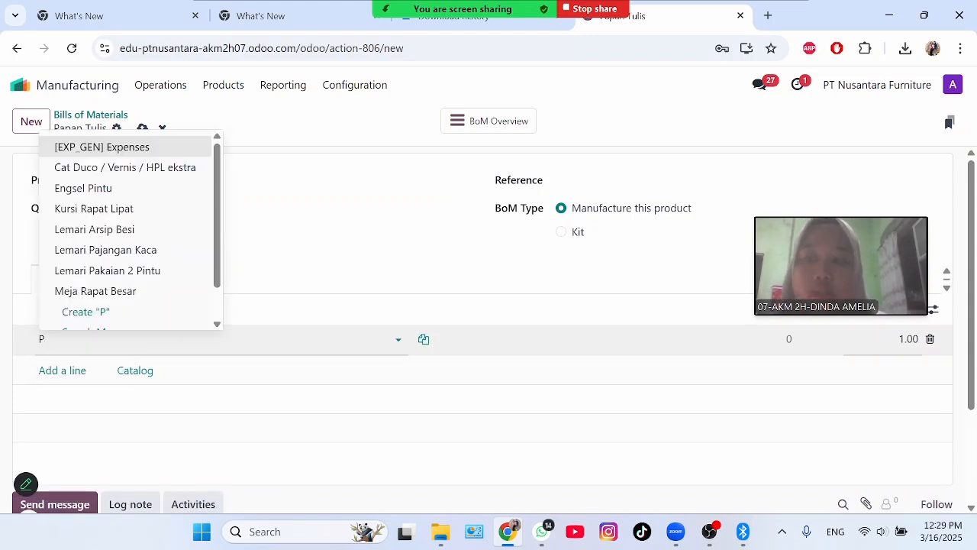
text(apa)
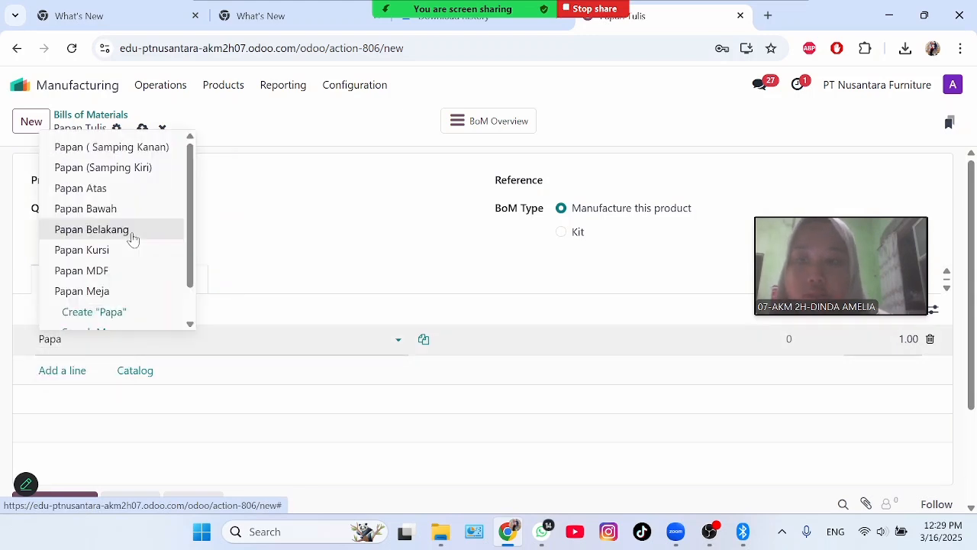
click(144, 273)
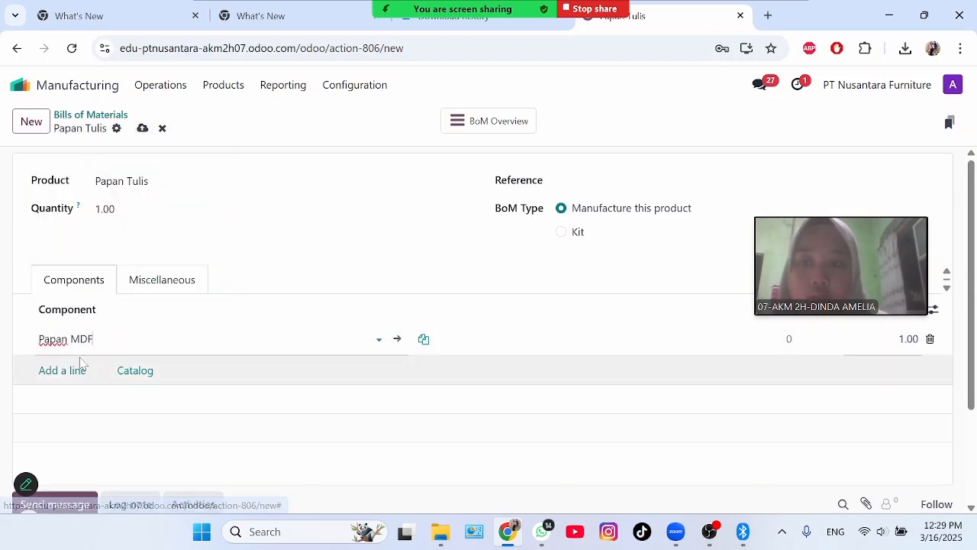
click(76, 371)
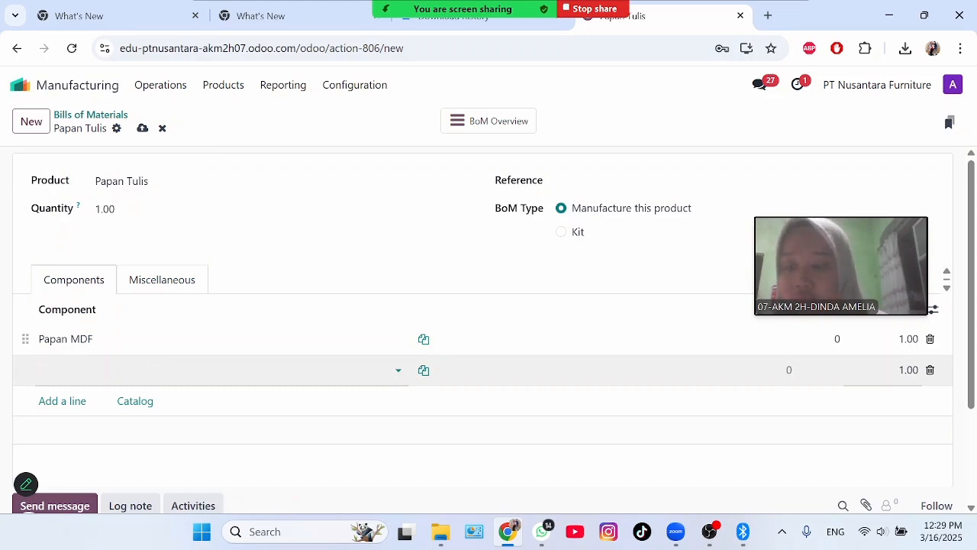
text(bing)
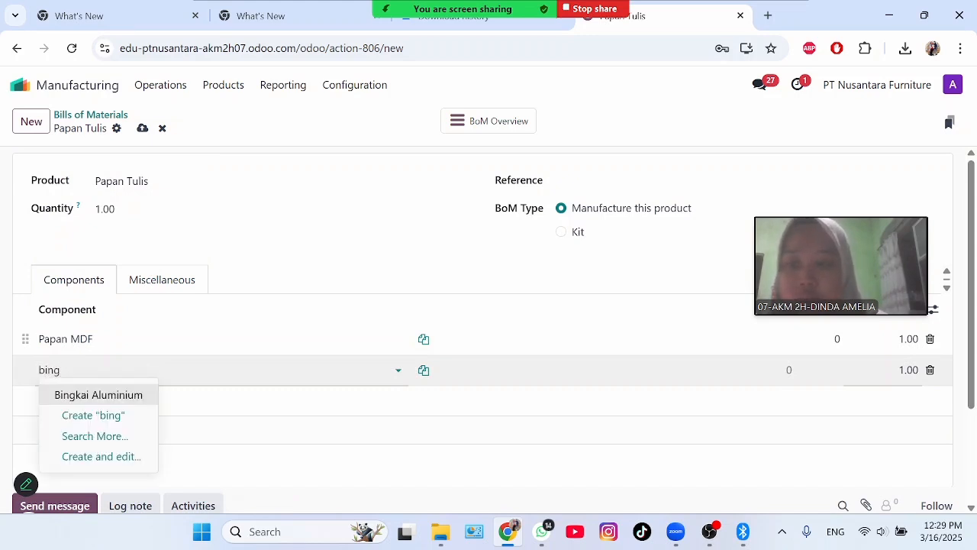
click(124, 397)
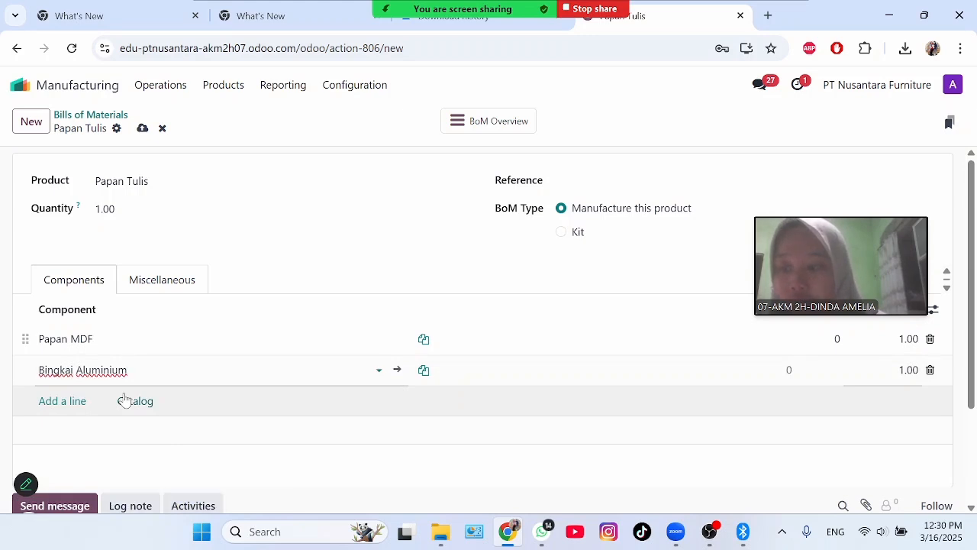
Add Dudukan Dinding as a component of the Papan Tulis bill of materials with a quantity of 2
click(67, 401)
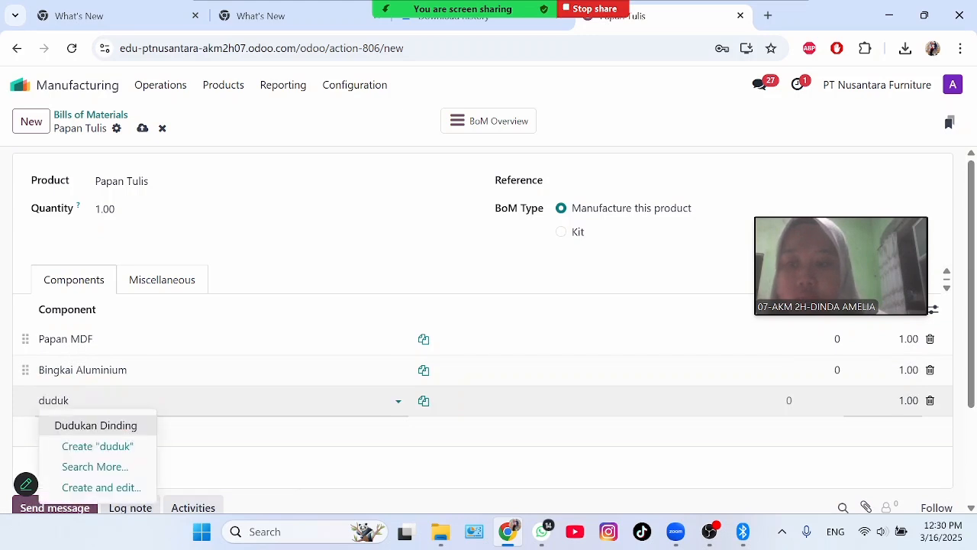
click(85, 425)
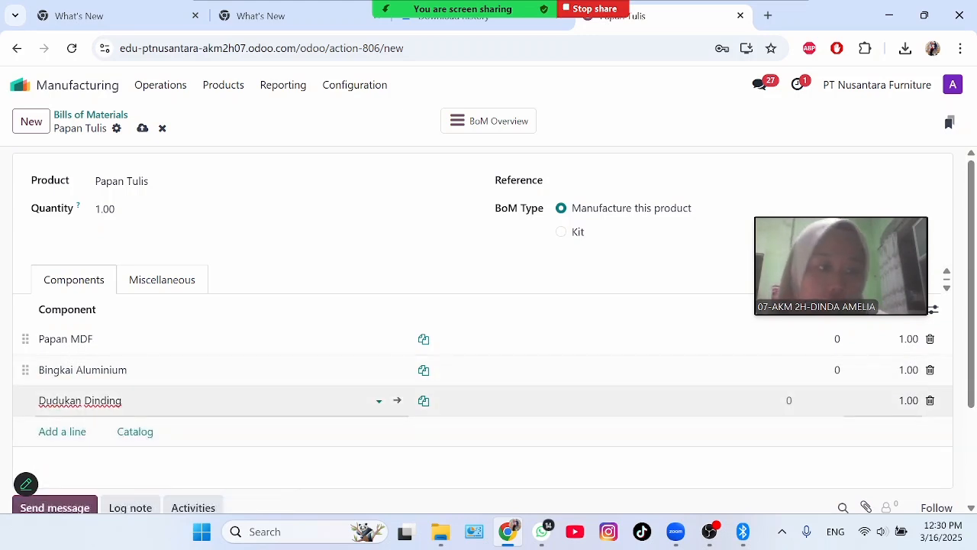
click(908, 401)
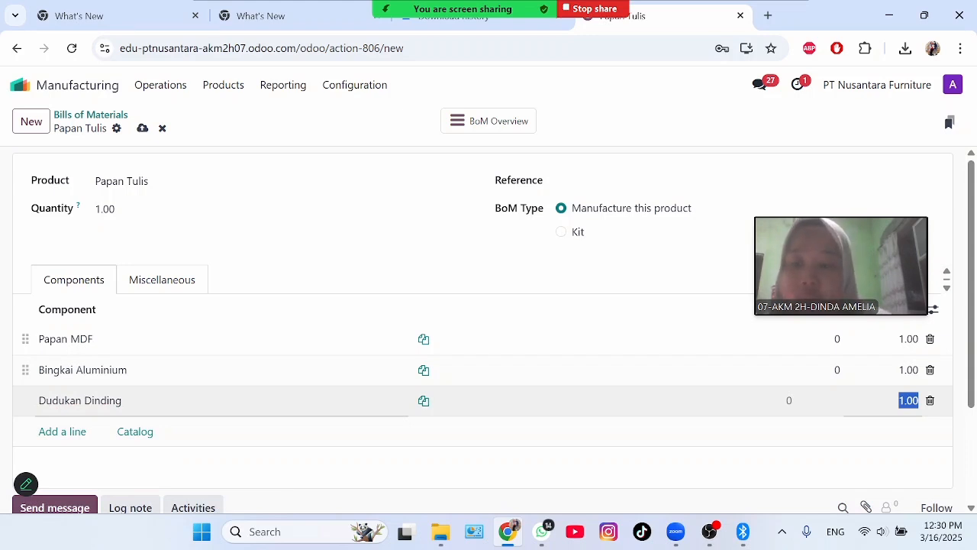
text(2)
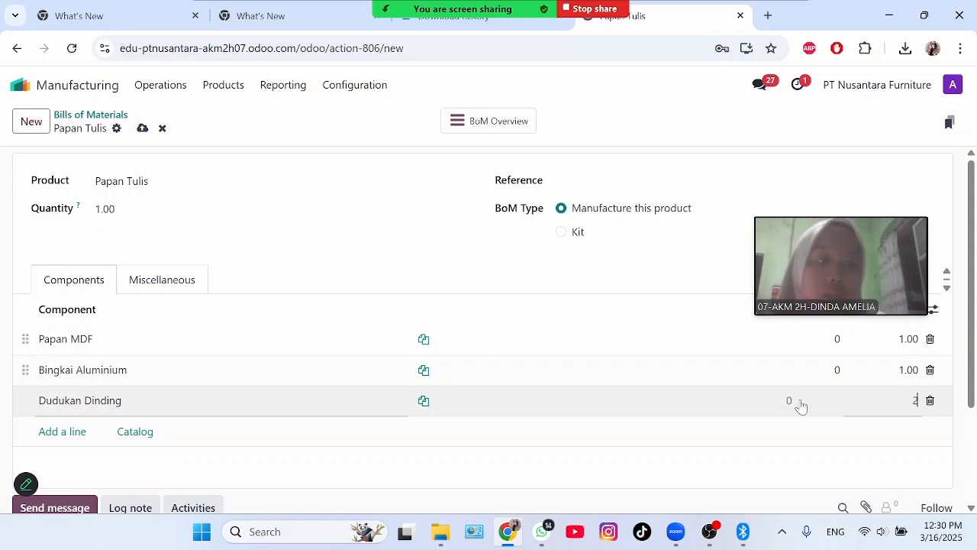
Add Sekrup dan Fischer as a component of the Papan Tulis bill of materials with a quantity of 4
click(67, 431)
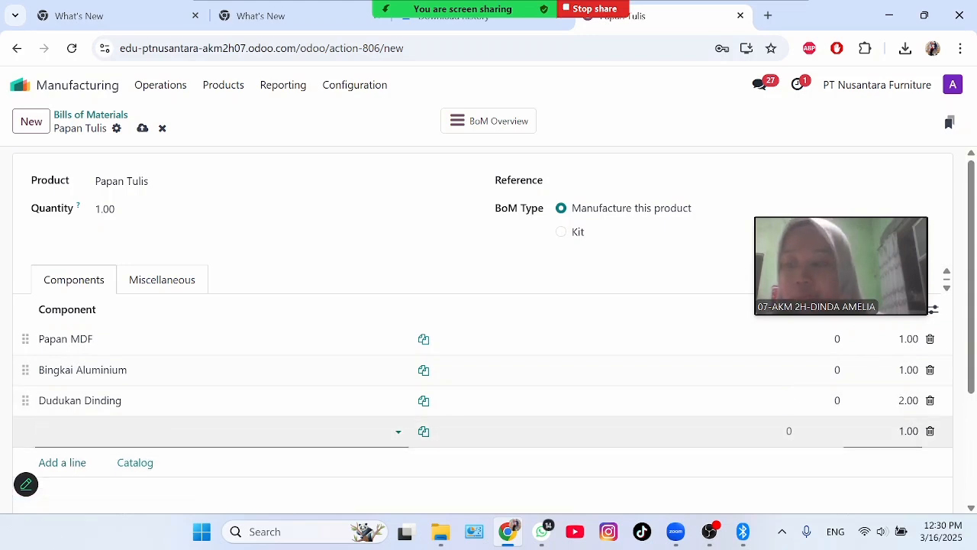
text(sekr)
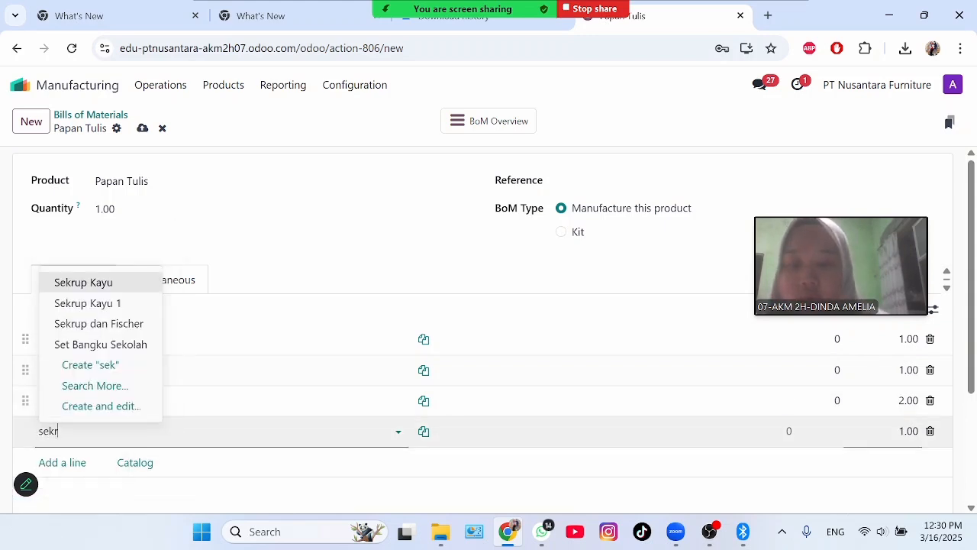
click(127, 350)
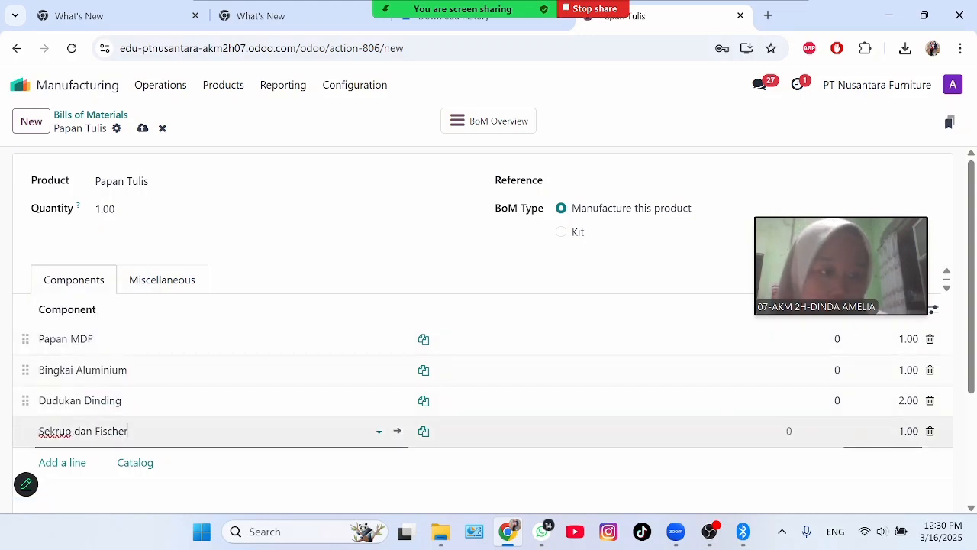
click(908, 431)
text(4)
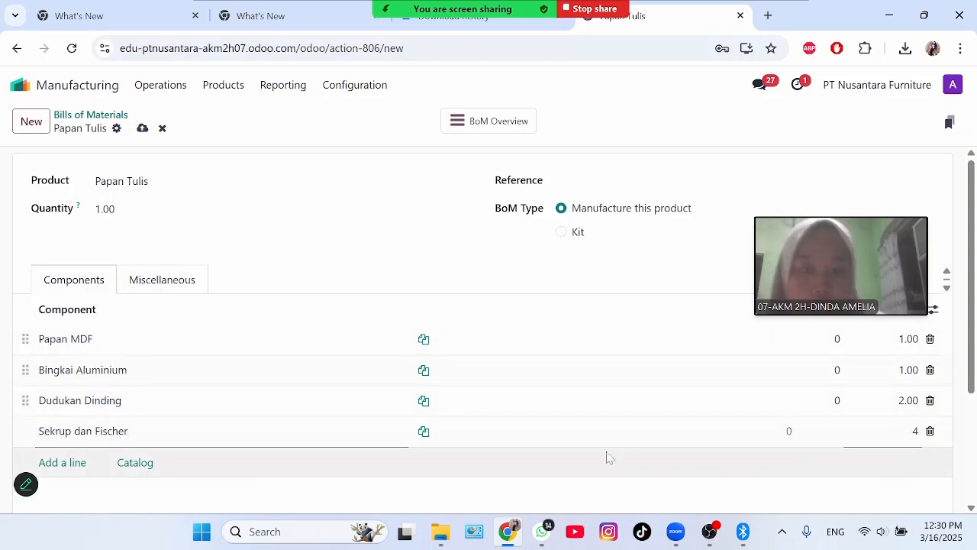
Save the Papan Tulis bill of materials and return to the list of bills of materials
click(383, 496)
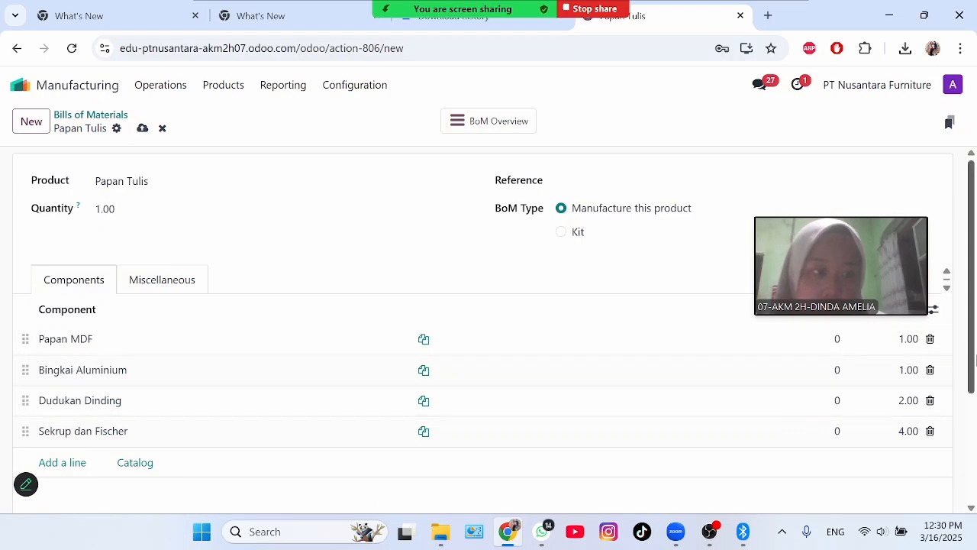
drag(972, 310, 965, 218)
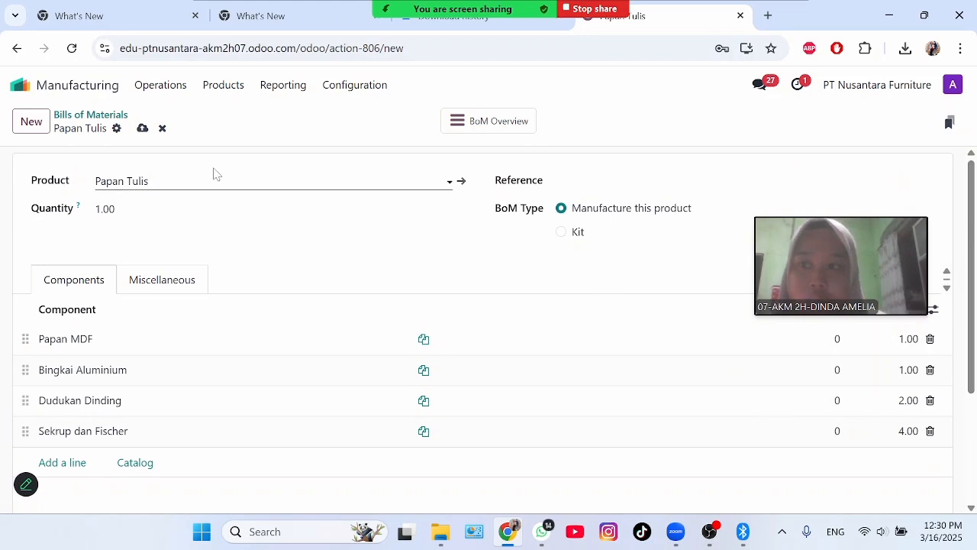
click(32, 122)
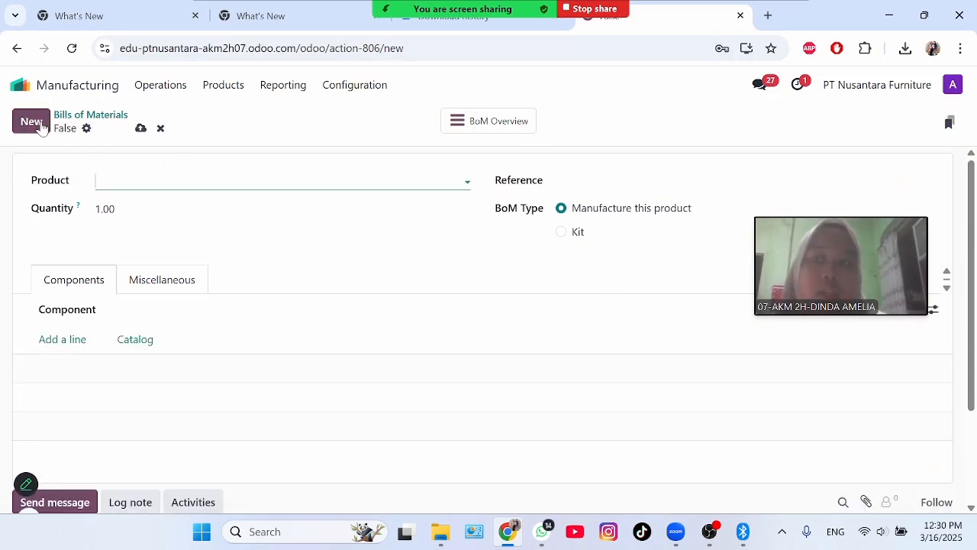
click(120, 115)
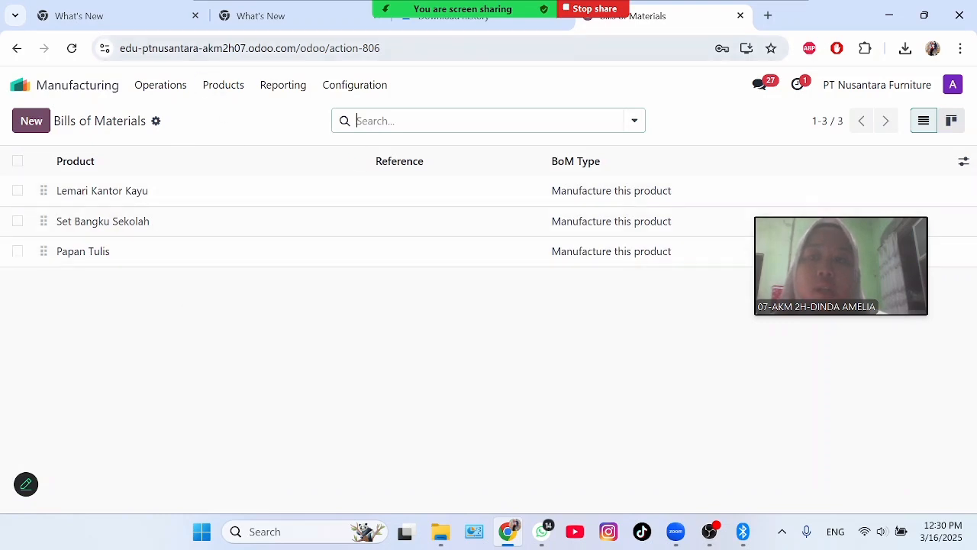
Create a new manufacturing order with Papan Tulis as the product to build
click(186, 90)
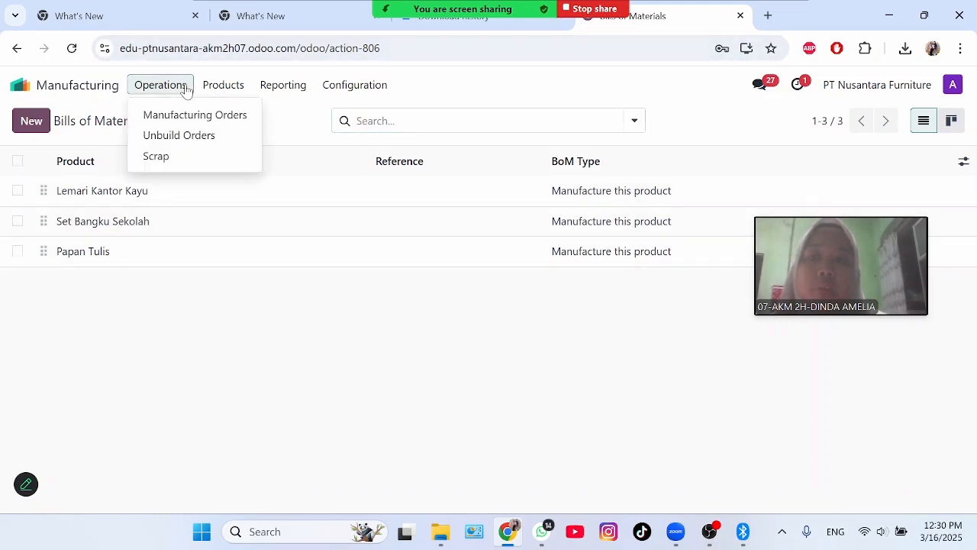
click(230, 116)
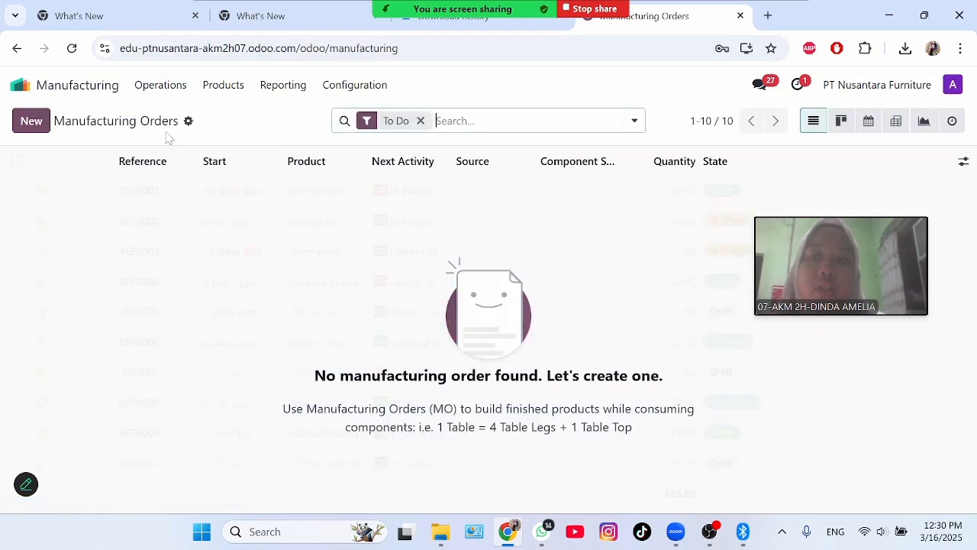
click(31, 121)
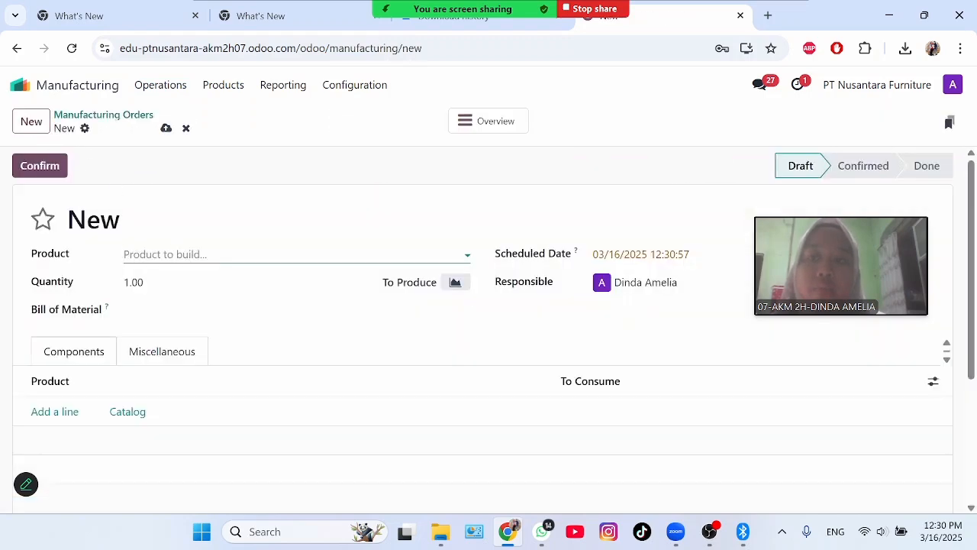
click(191, 254)
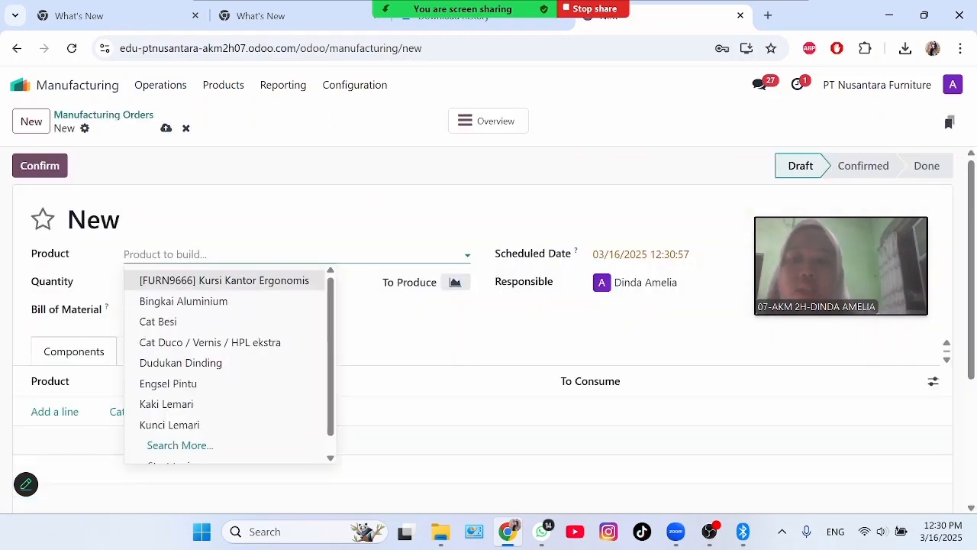
text(p)
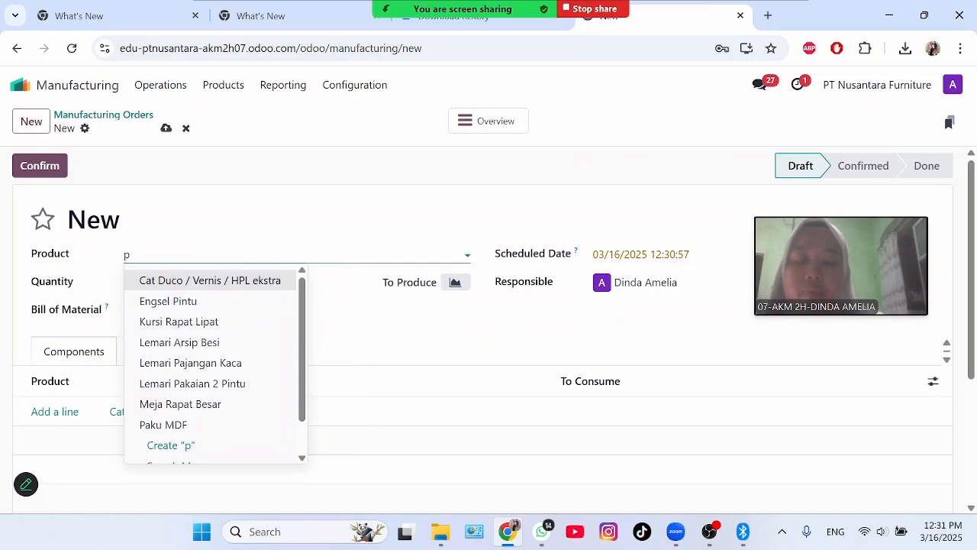
text(apa)
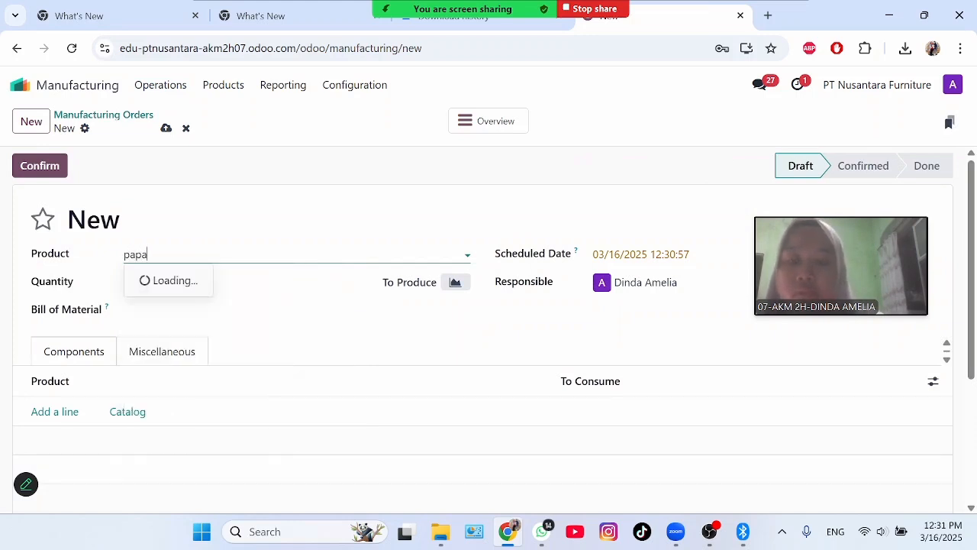
text(n tu)
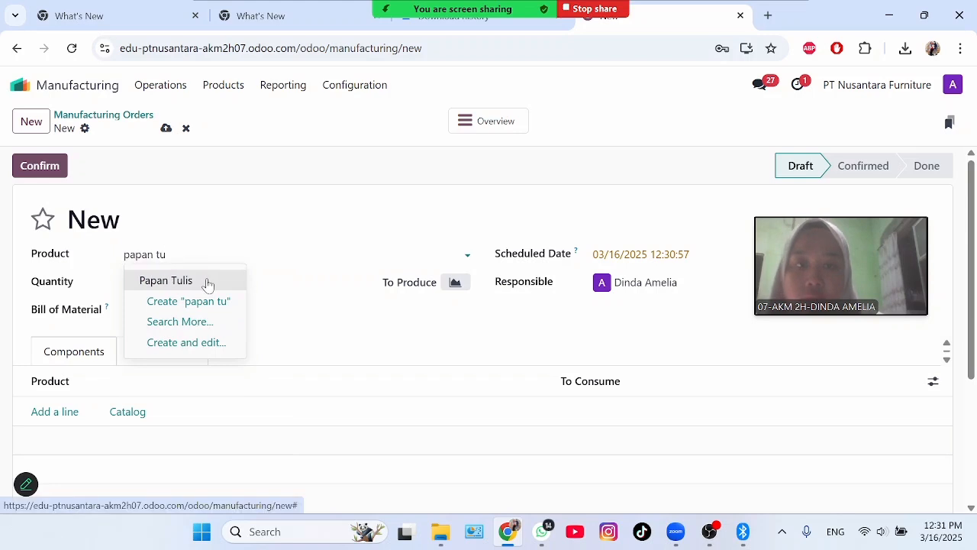
click(206, 281)
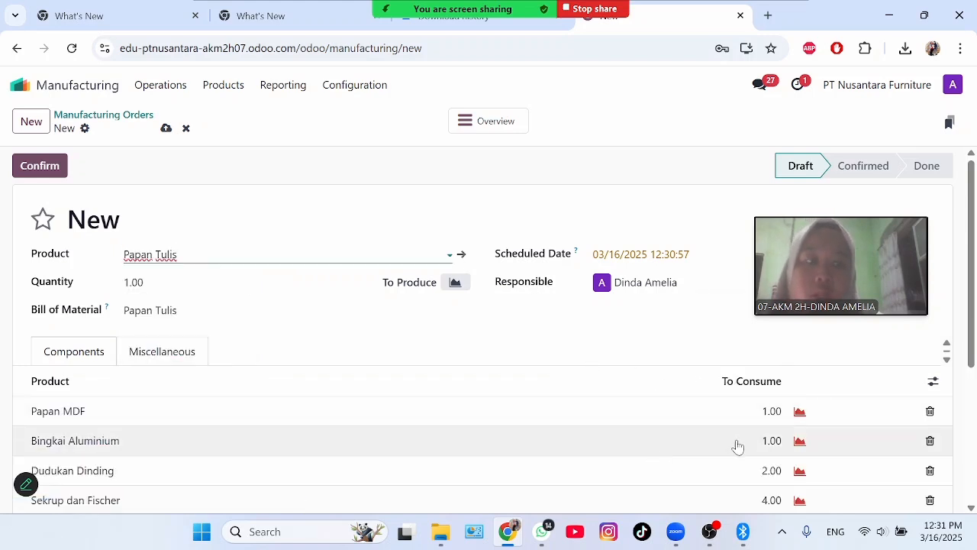
mouse_move(972, 289)
mouse_down()
mouse_move(975, 358)
mouse_move(975, 289)
mouse_up()
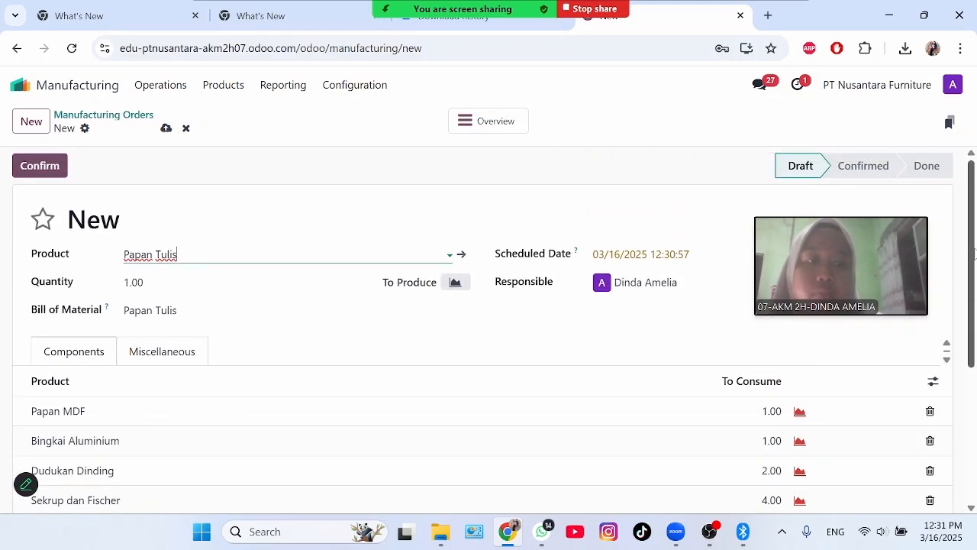
Schedule the Papan Tulis manufacturing order for March 16, 2025 and confirm the order
click(641, 256)
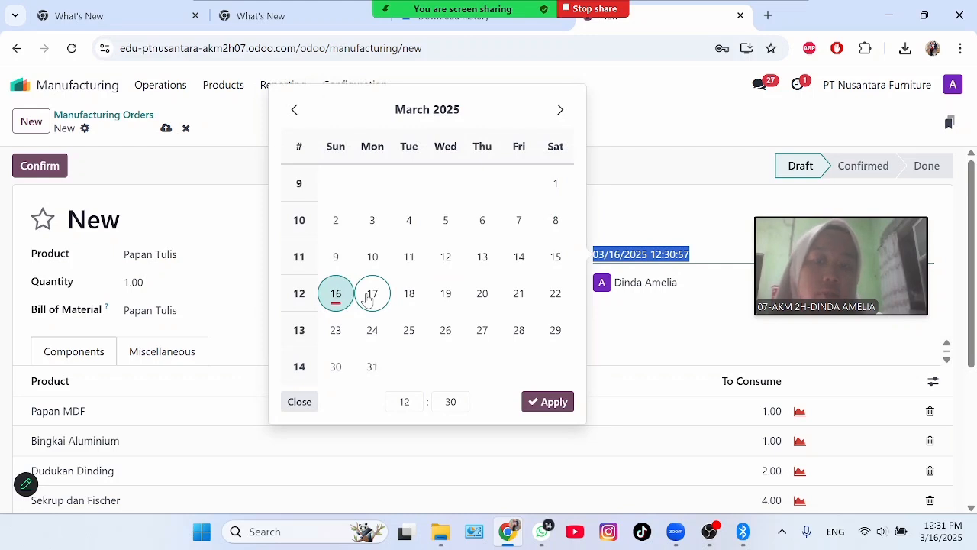
click(341, 301)
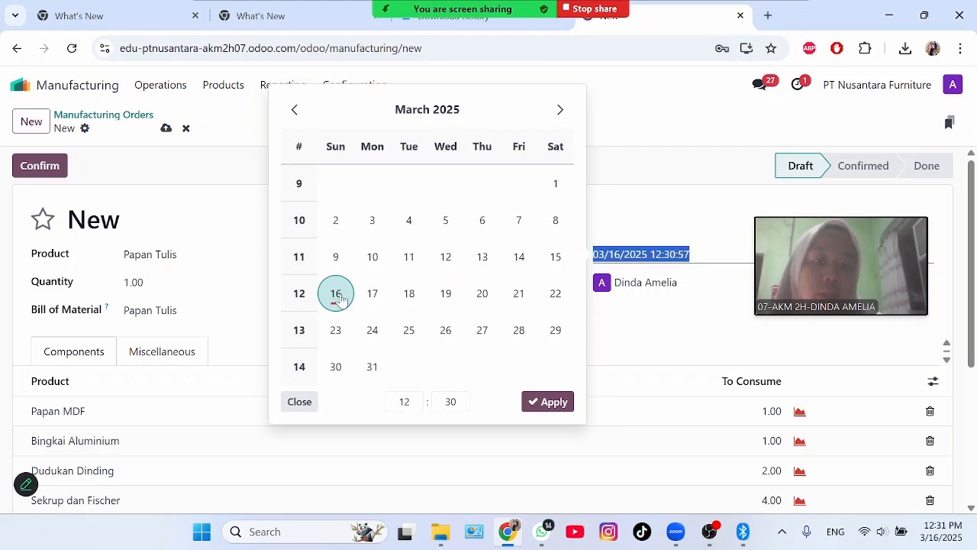
click(555, 403)
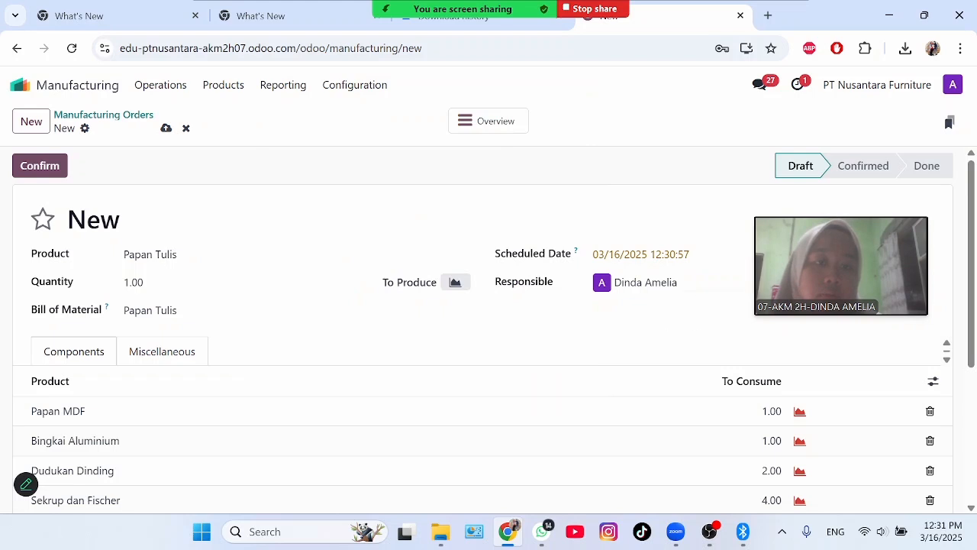
click(40, 166)
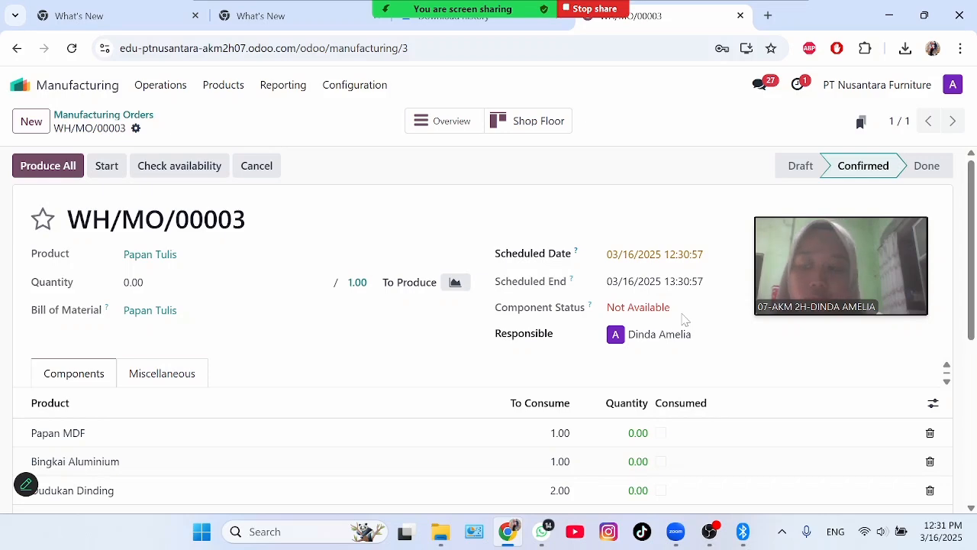
Switch to the Purchase app and create a new request for quotation with CV Maju Jaya as the vendor
click(92, 89)
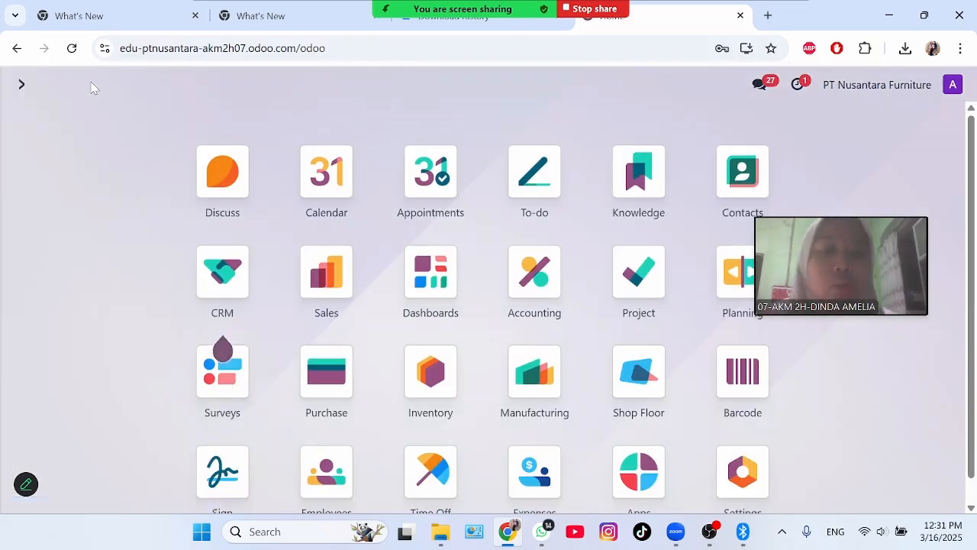
click(350, 388)
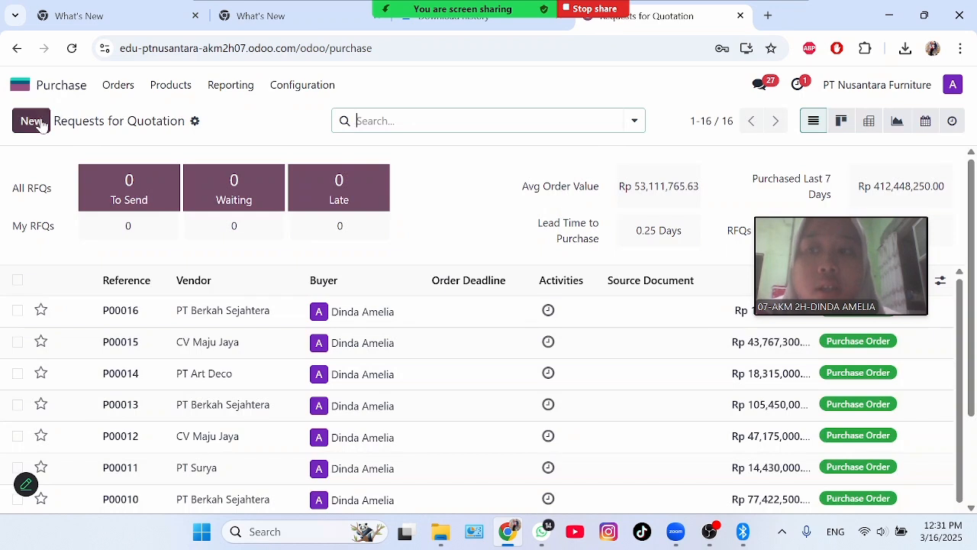
click(33, 121)
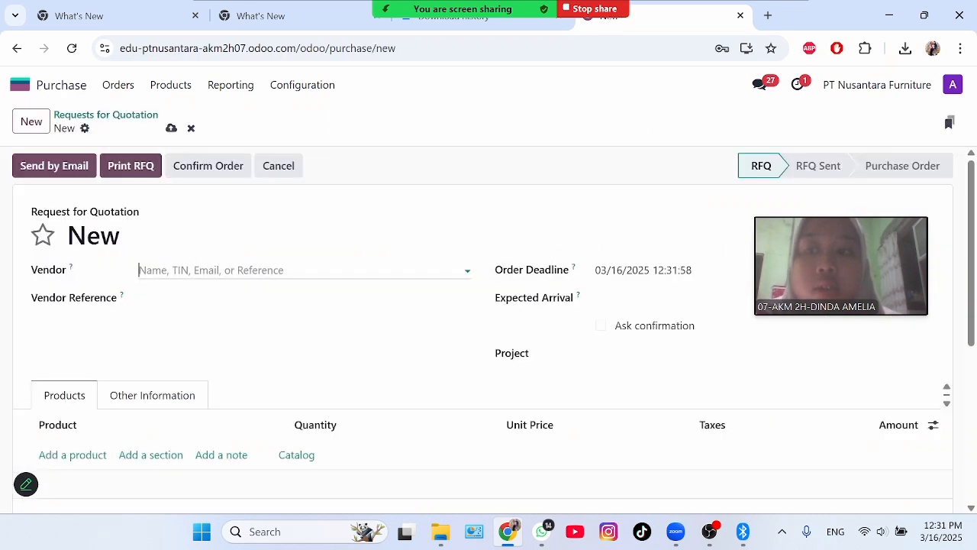
click(222, 271)
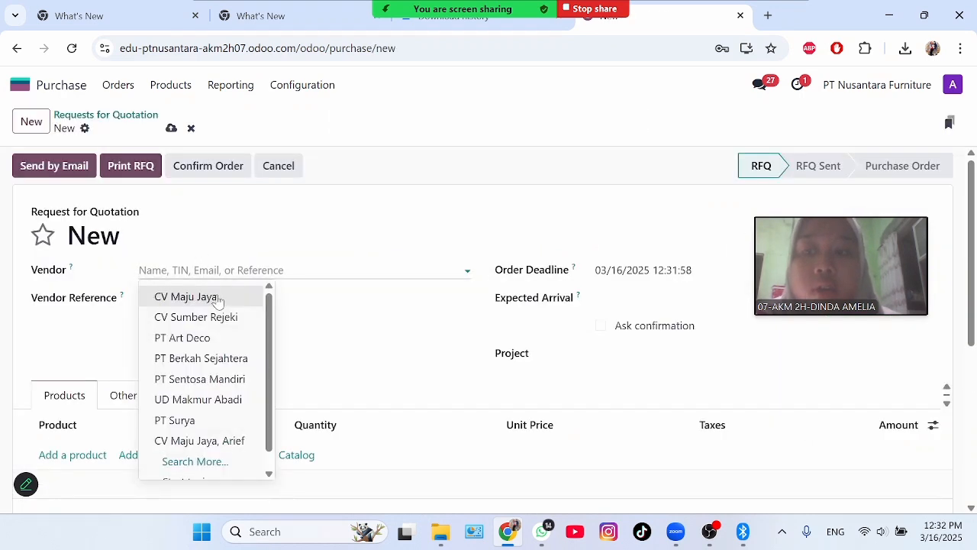
click(218, 299)
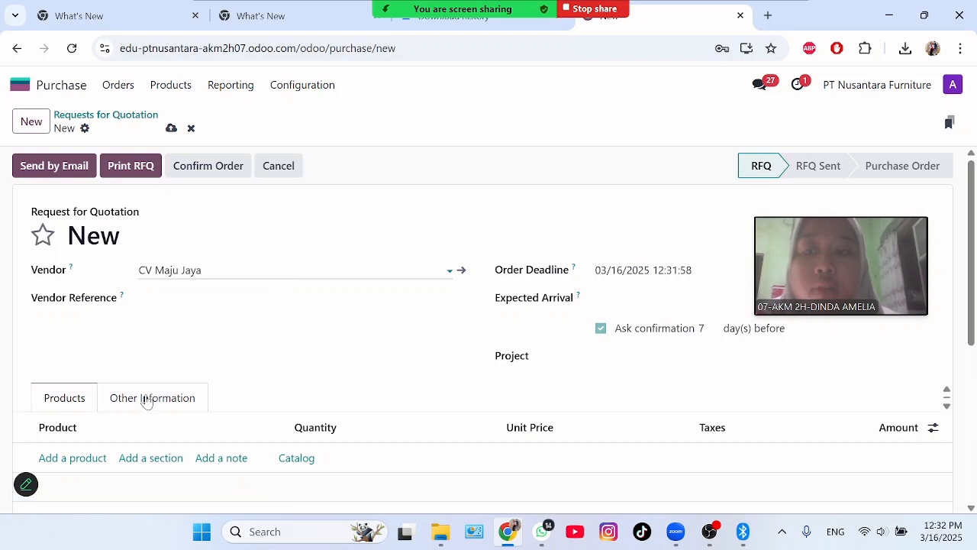
Set the expected arrival of the request for quotation to 03/17/2025 12:00
click(668, 300)
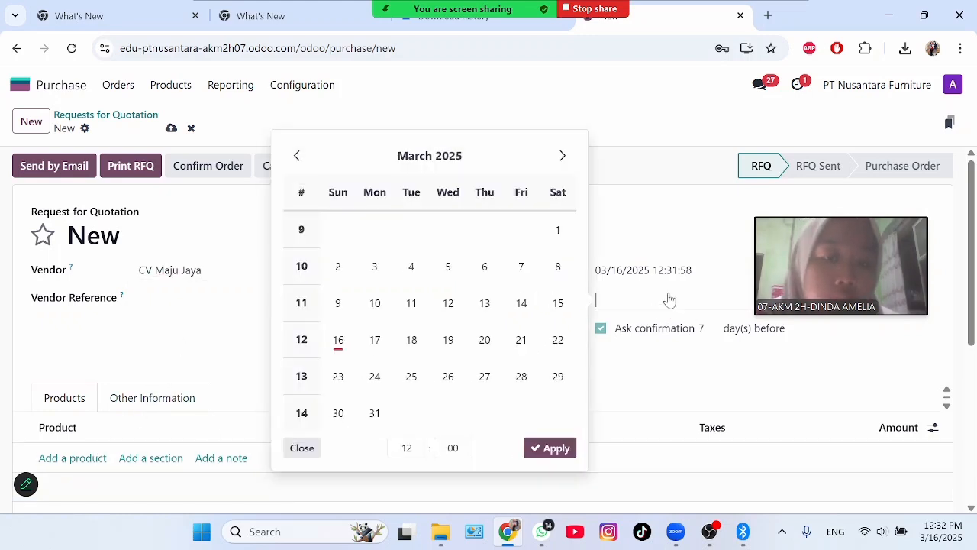
click(366, 342)
click(559, 449)
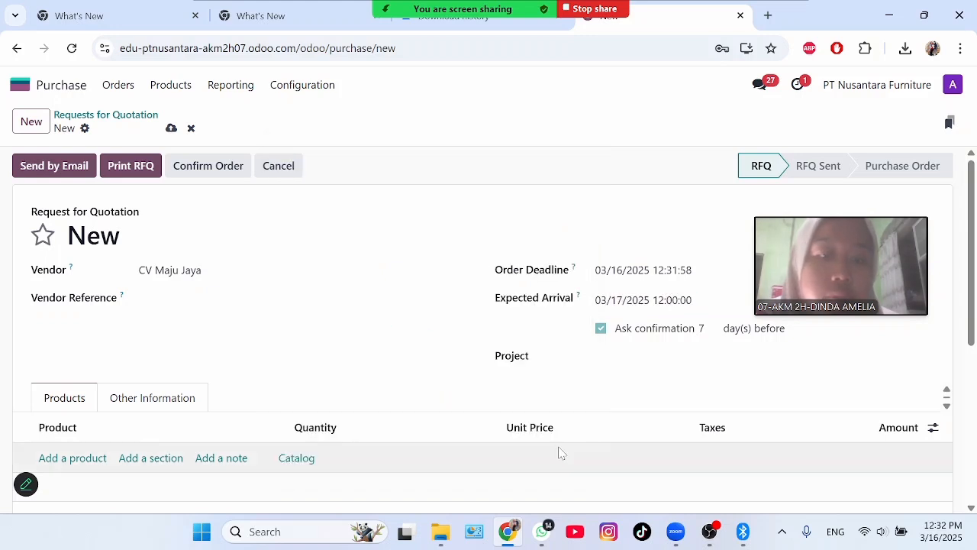
Add Papan MDF and Bingkai Aluminium as product lines of the request for quotation
click(88, 459)
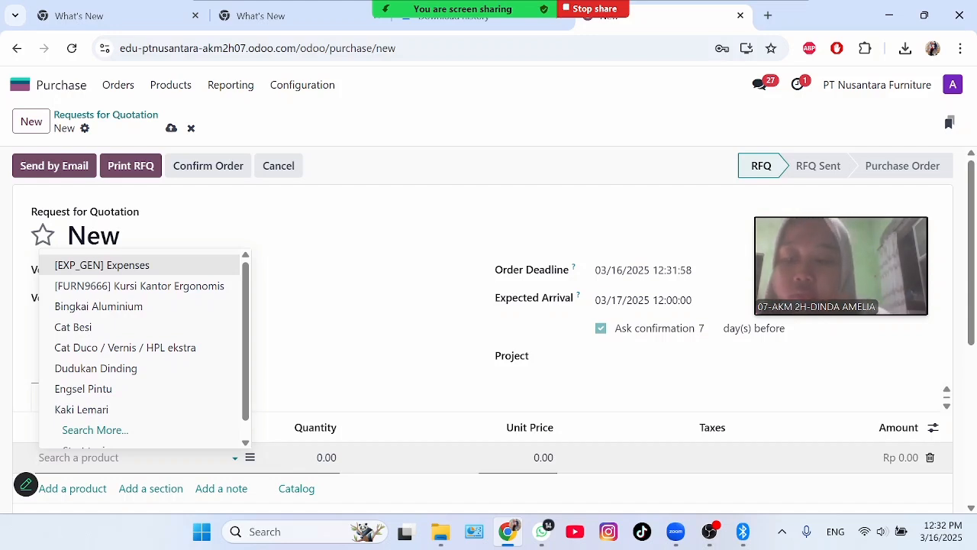
text(papan)
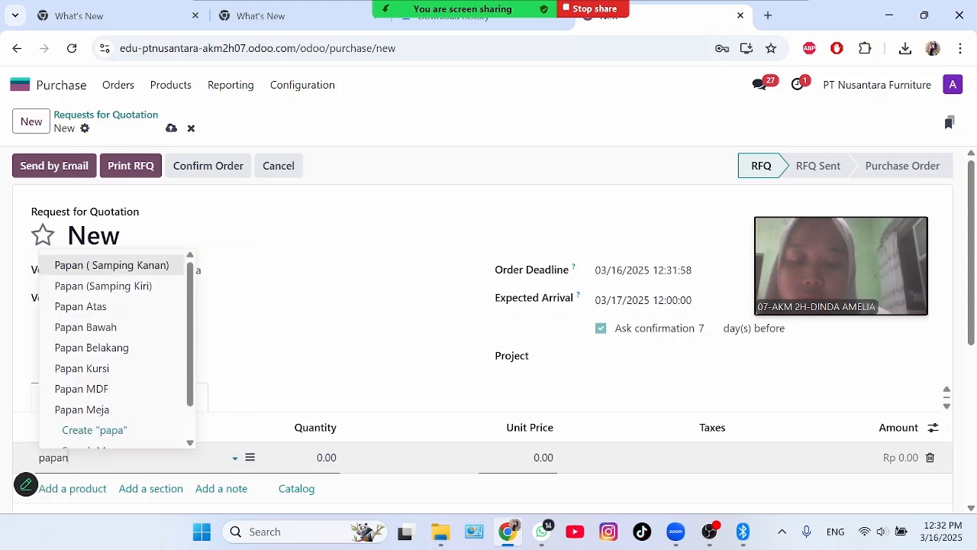
click(130, 395)
click(97, 488)
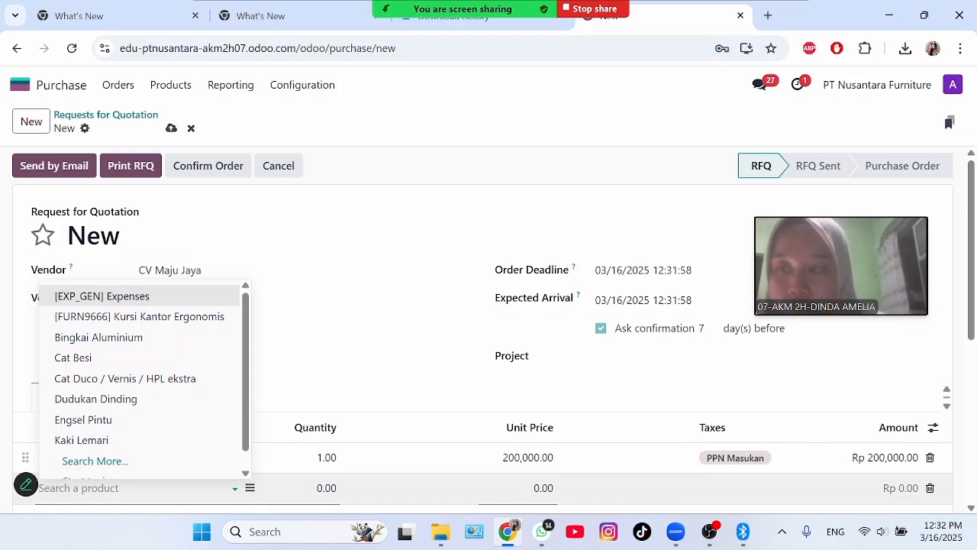
text(bing)
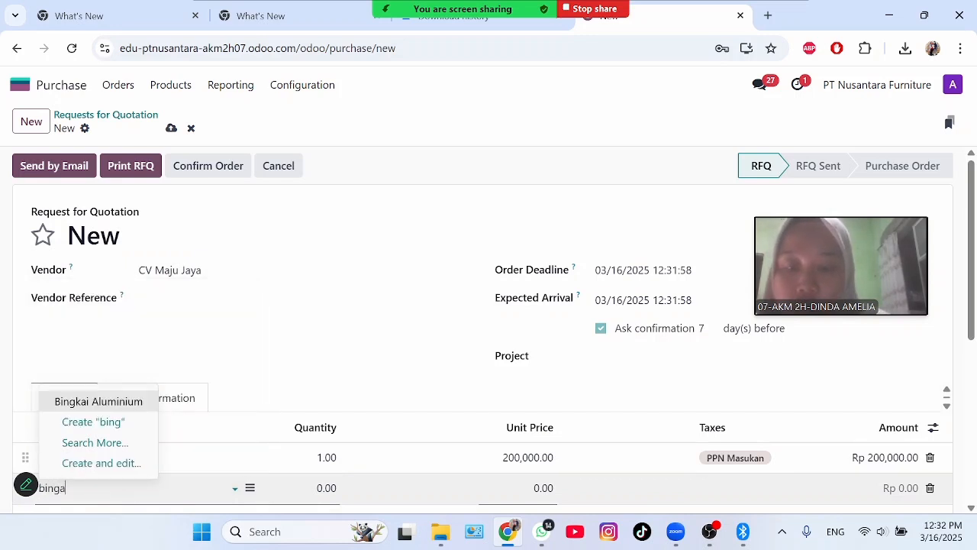
text(a)
key(BackSpace)
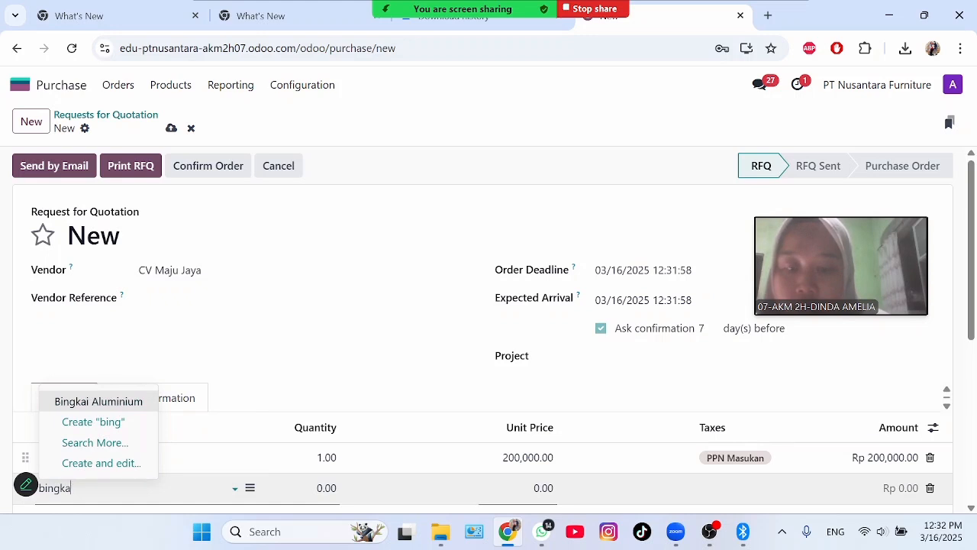
text(kai)
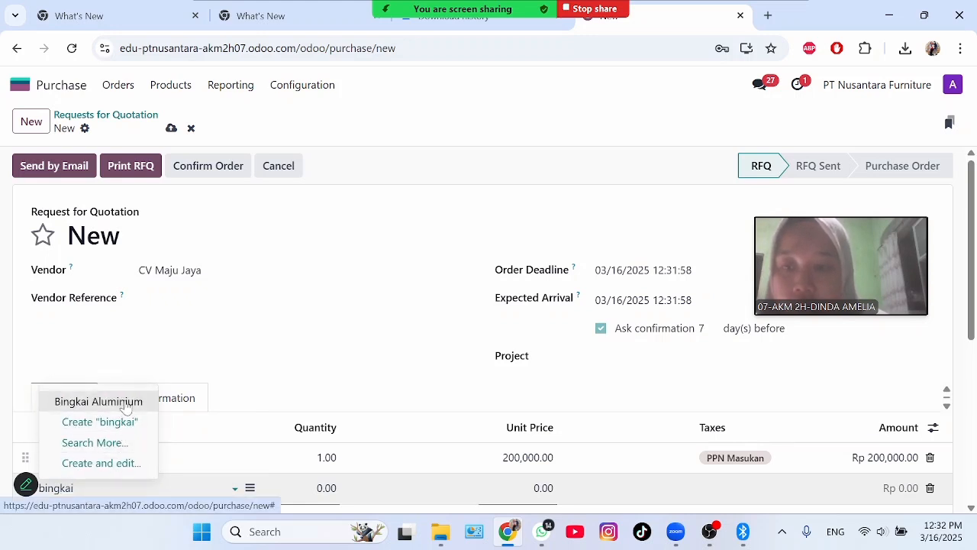
click(126, 403)
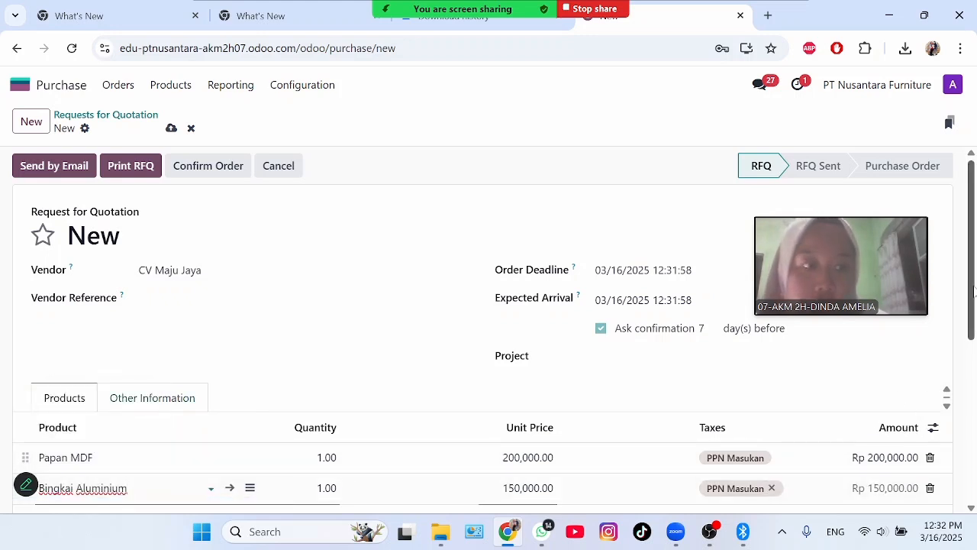
Add Dudukan Dinding as a further product line of the request for quotation
scroll(972, 290, down, 3)
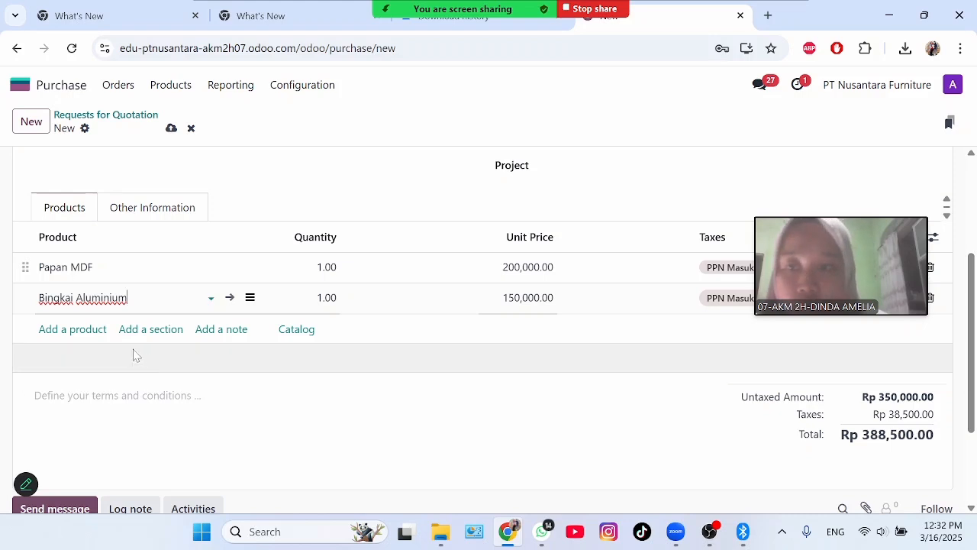
click(88, 338)
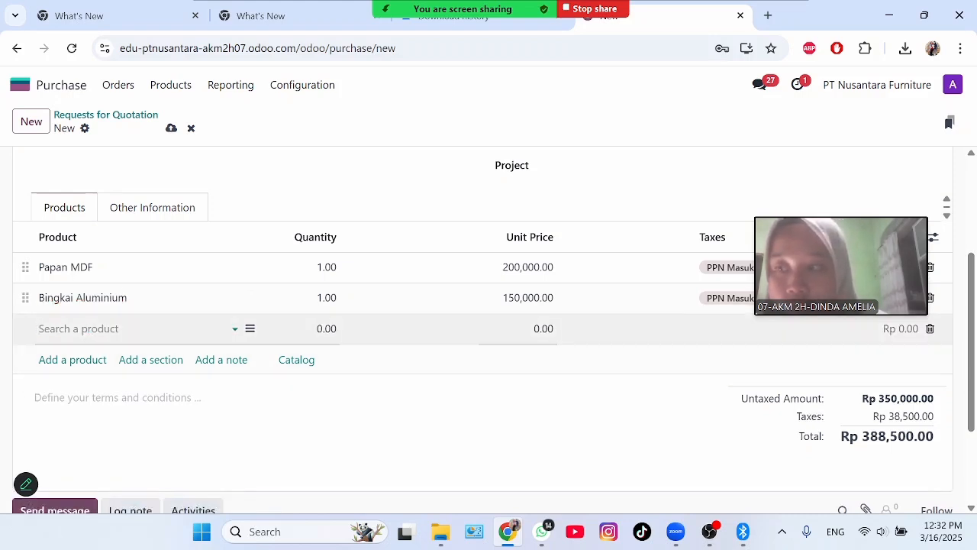
text(duduk)
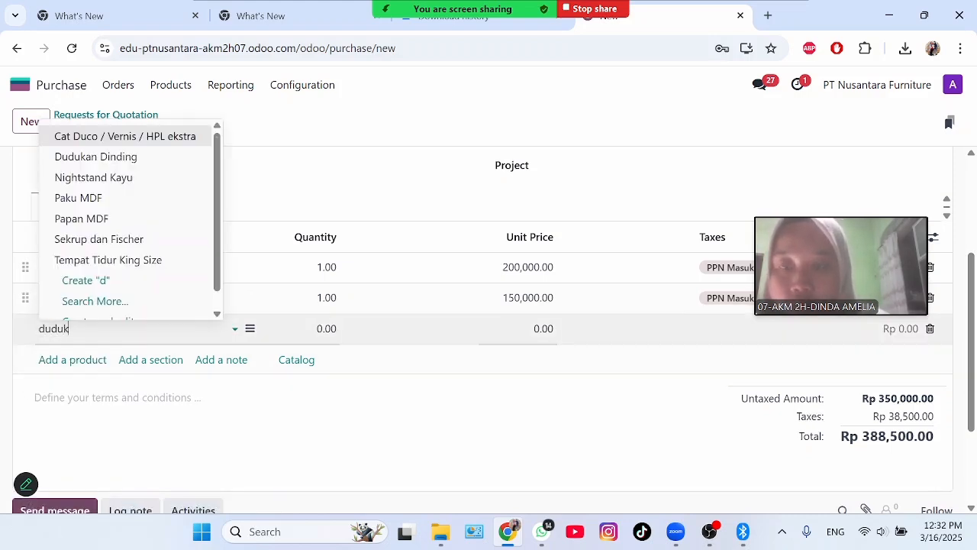
click(128, 360)
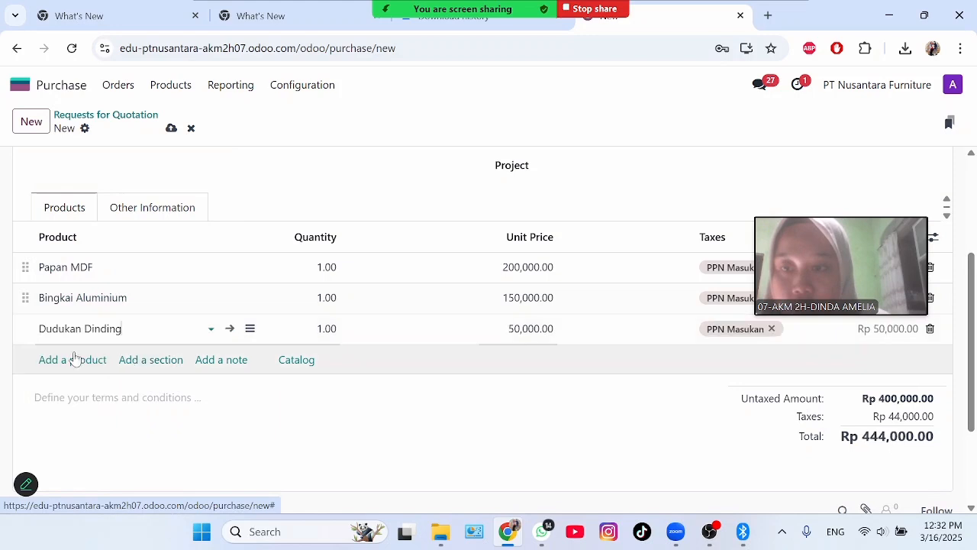
Add Sekrup dan Fischer as the fourth product line of the request for quotation
click(73, 360)
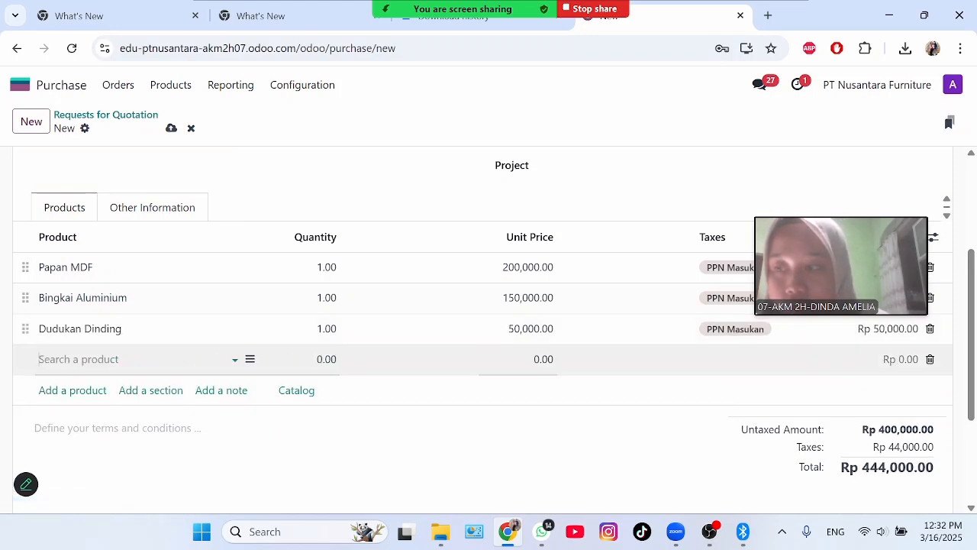
text(sekr)
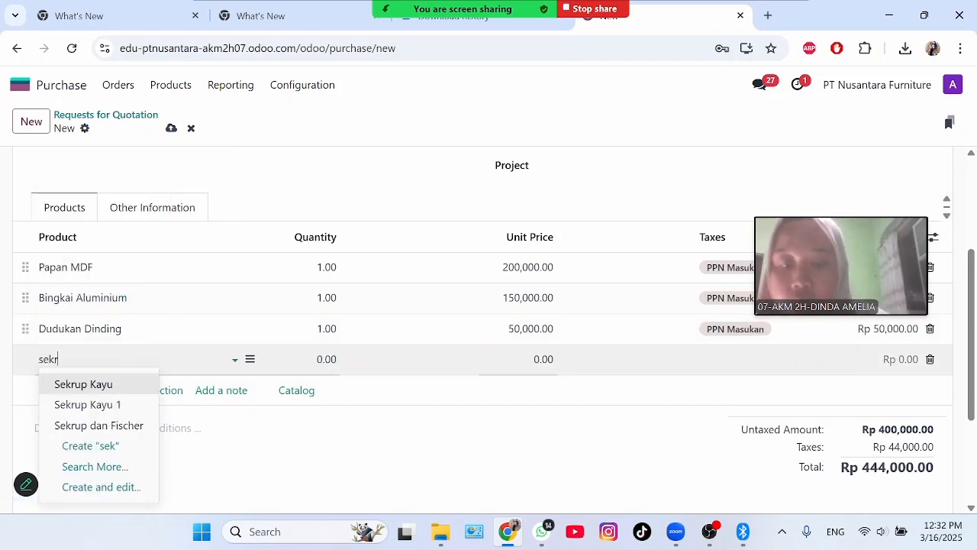
text(u)
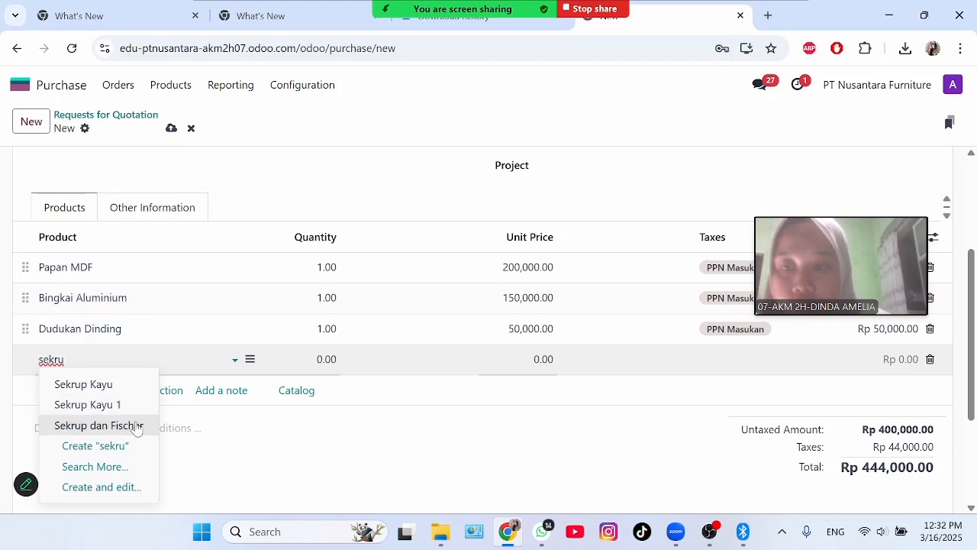
click(136, 425)
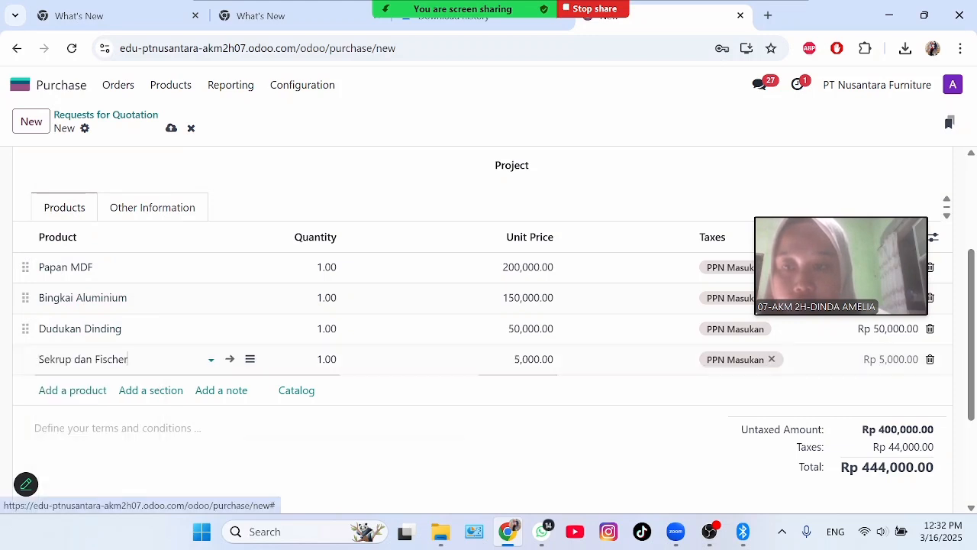
Set the quantity of Papan MDF, Bingkai Aluminium, Dudukan Dinding and Sekrup dan Fischer to 10 each
click(320, 272)
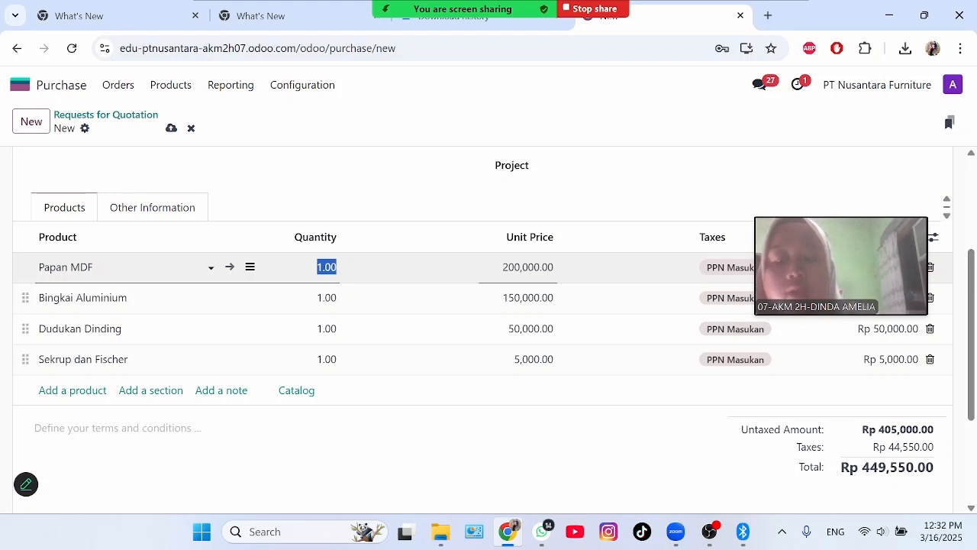
text(1)
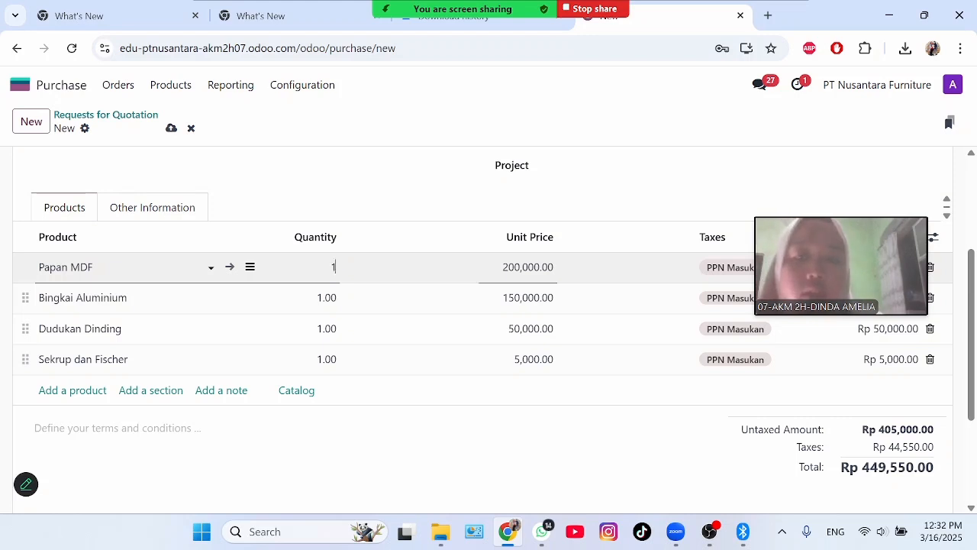
click(327, 298)
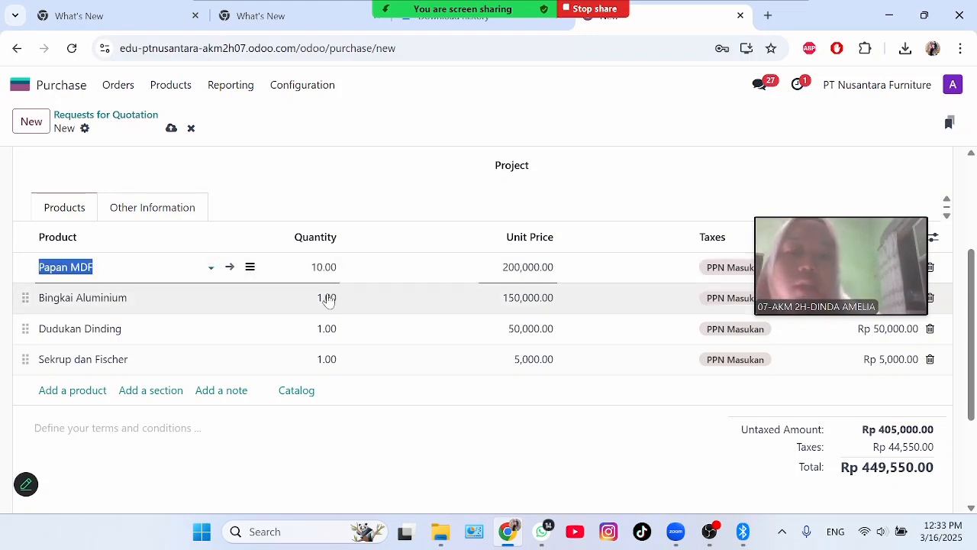
text(1)
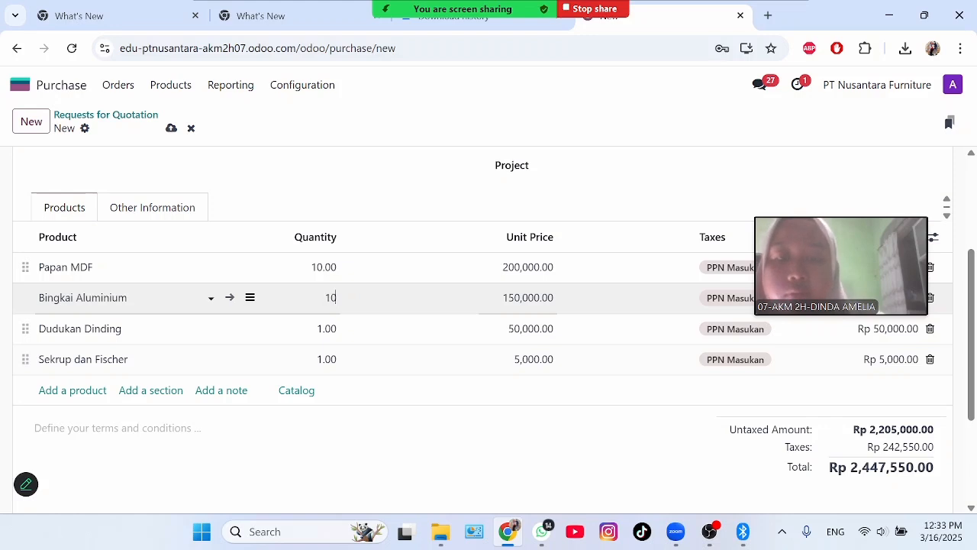
text(0)
click(328, 328)
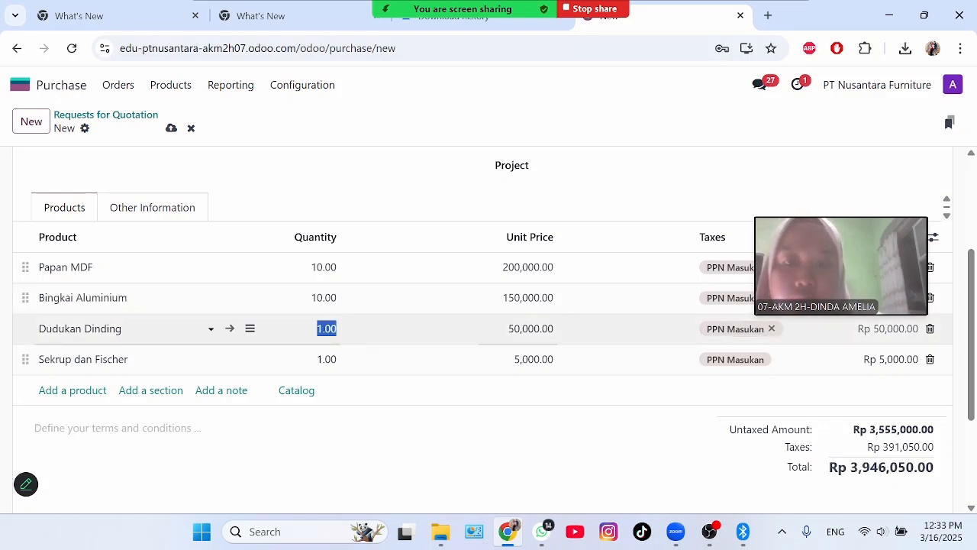
text(10)
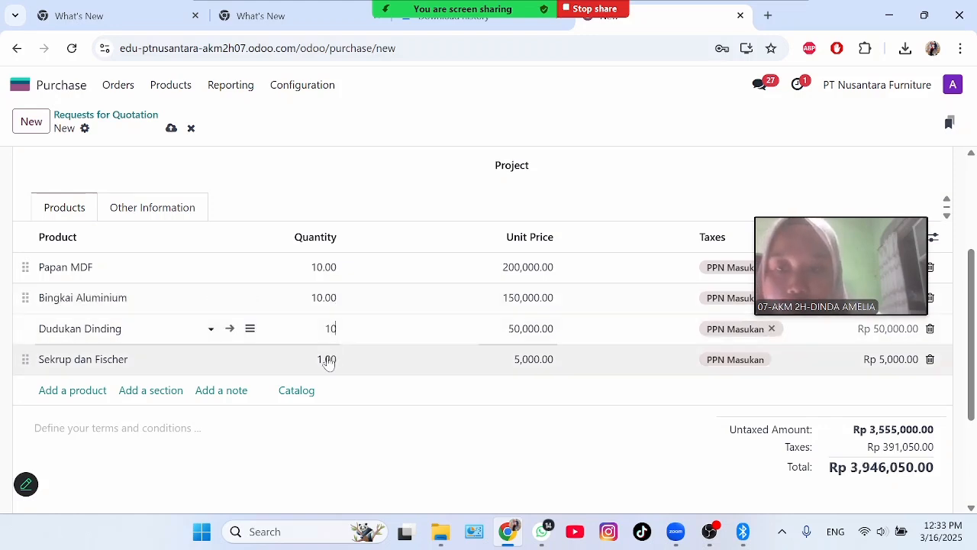
click(329, 359)
text(1)
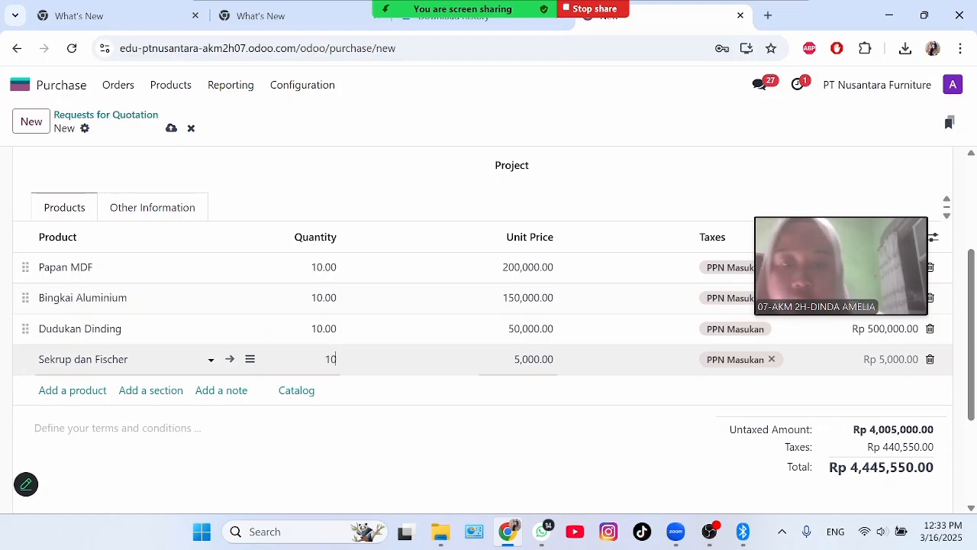
click(474, 460)
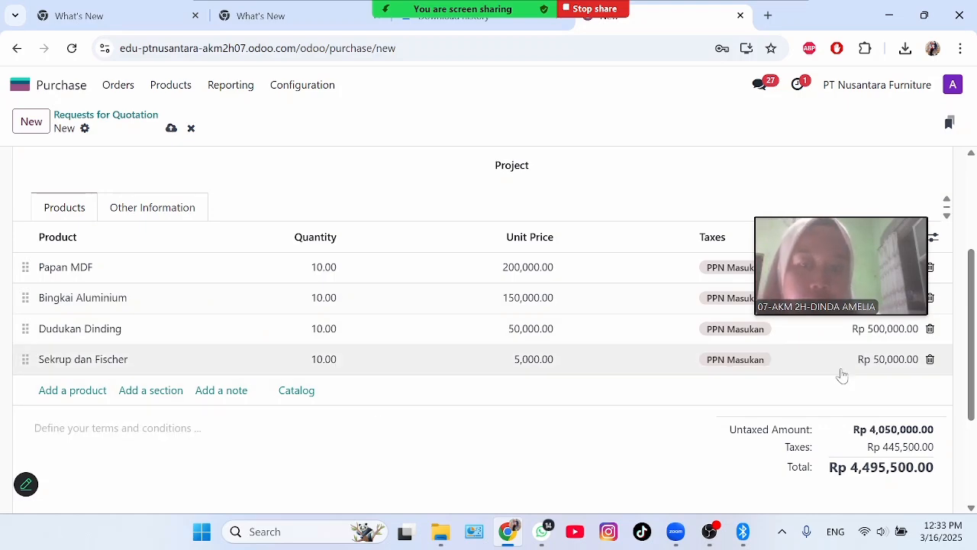
Confirm the request for quotation as a purchase order and validate the receipt of its products
drag(971, 324, 960, 223)
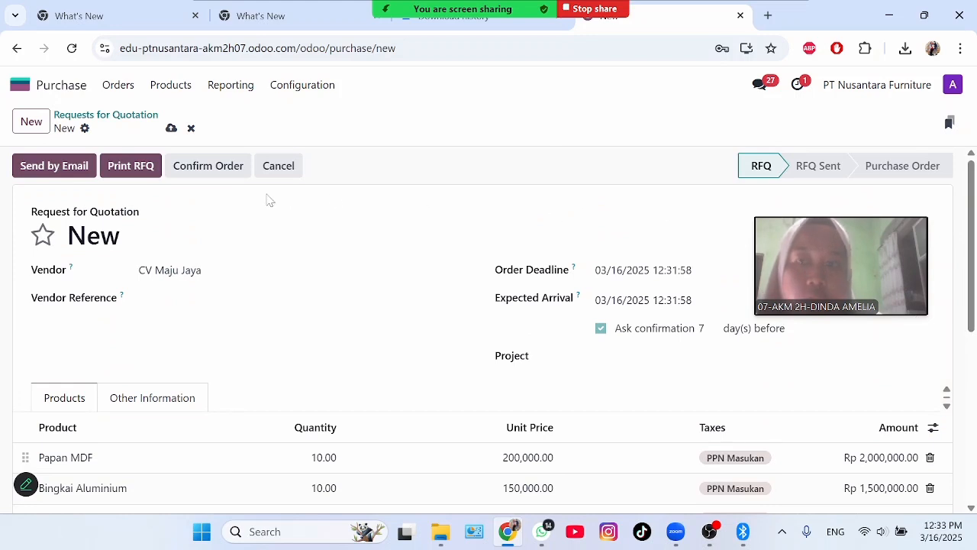
click(81, 168)
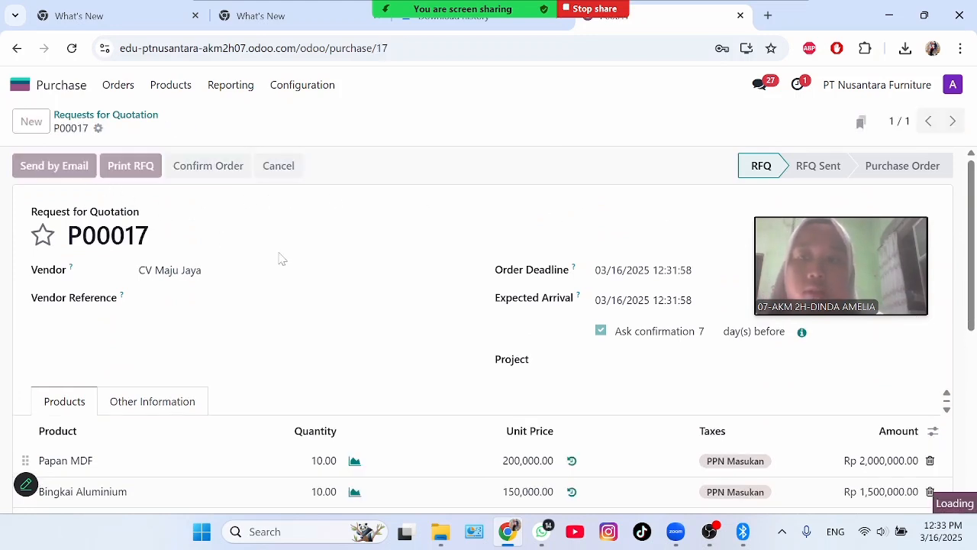
click(81, 169)
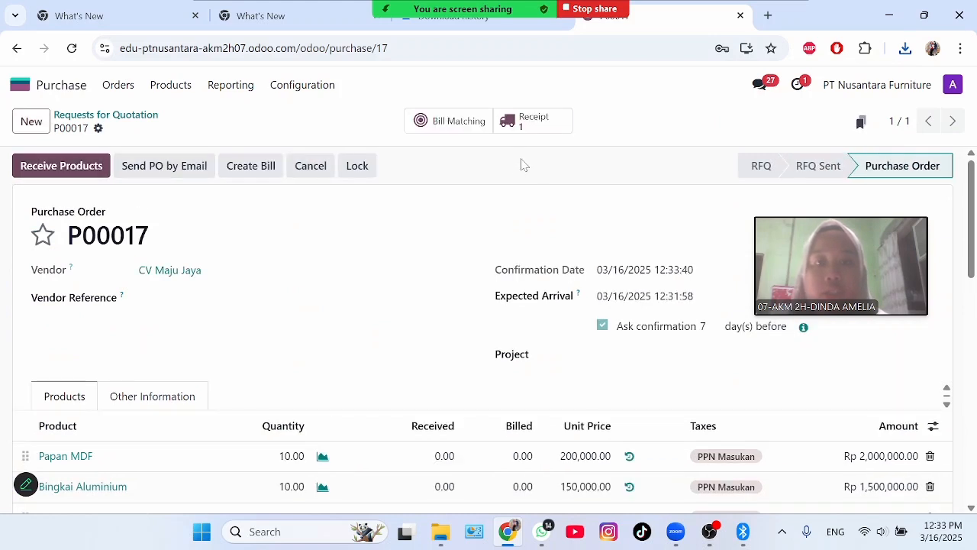
click(527, 124)
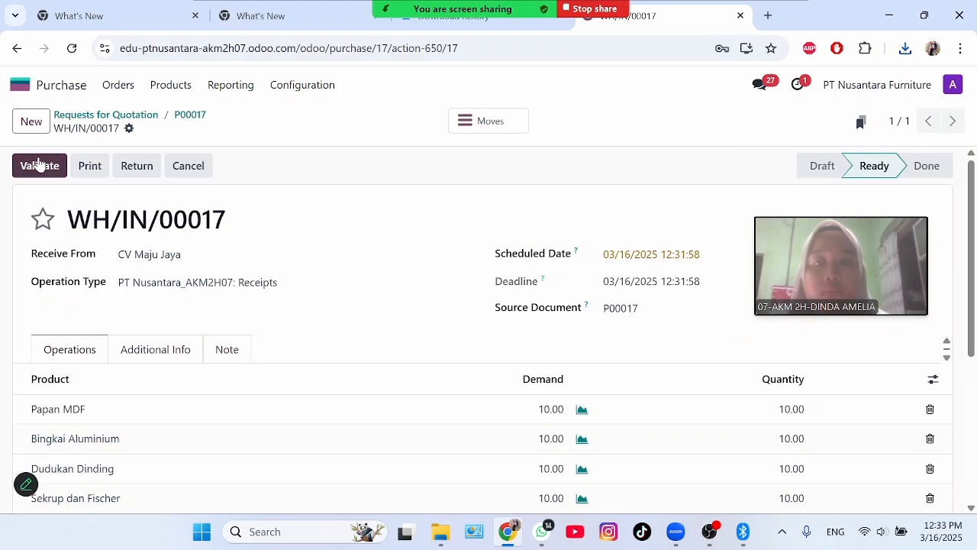
click(38, 165)
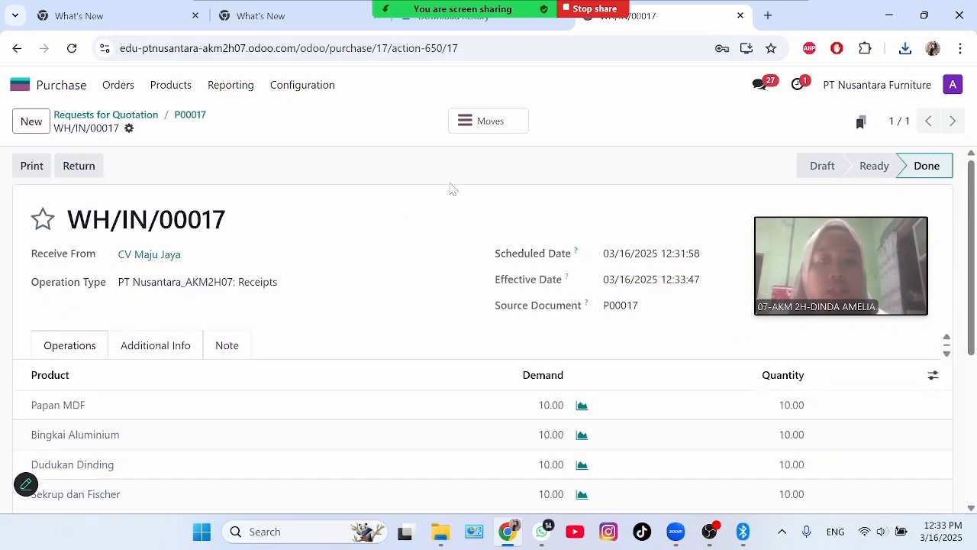
Switch to the Manufacturing app and open the confirmed manufacturing order for Papan Tulis
click(64, 87)
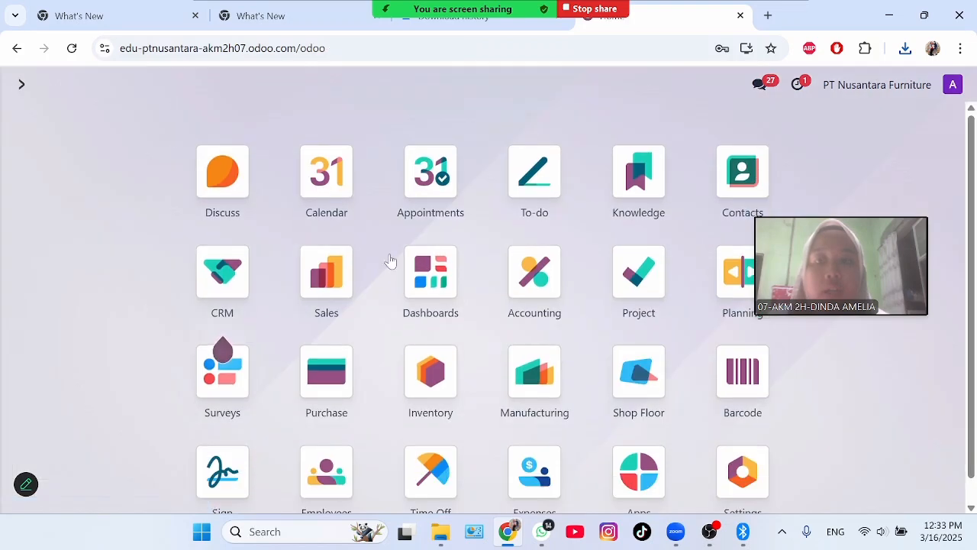
click(545, 357)
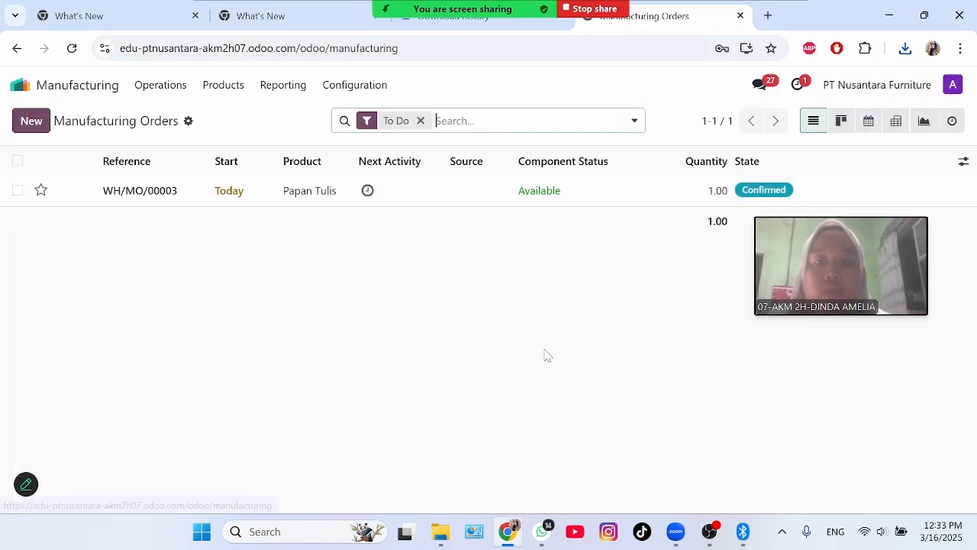
double_click(290, 191)
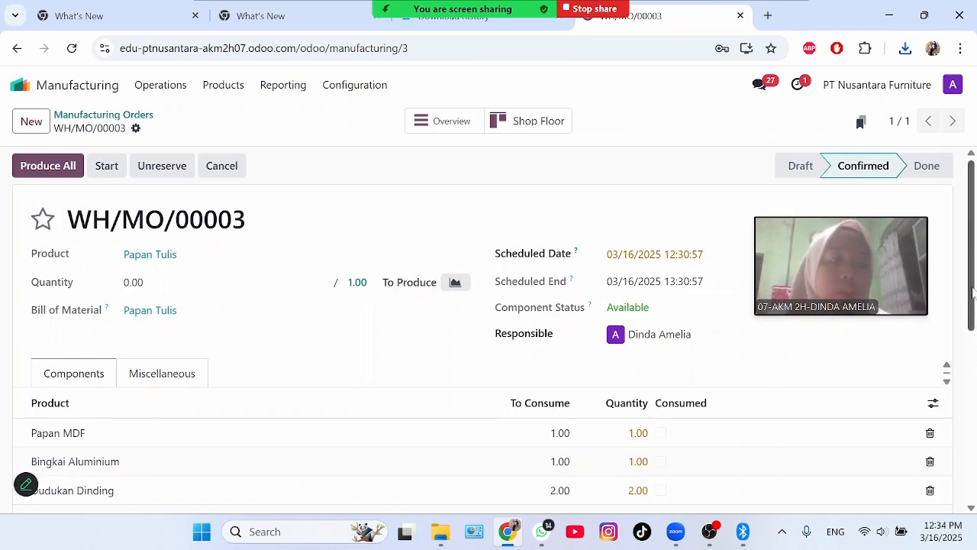
Mark all four components of the manufacturing order as consumed and set the produced quantity to 1
scroll(974, 292, down, 3)
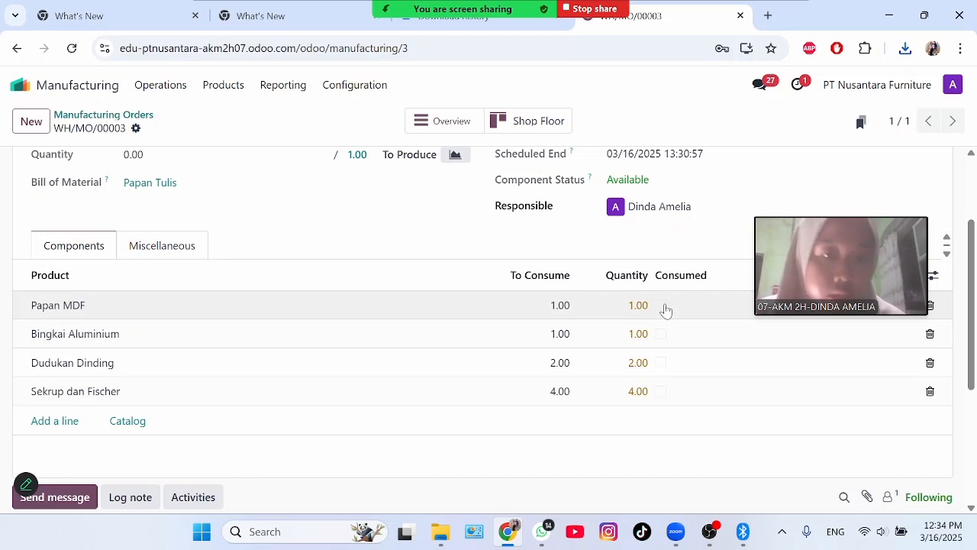
click(662, 306)
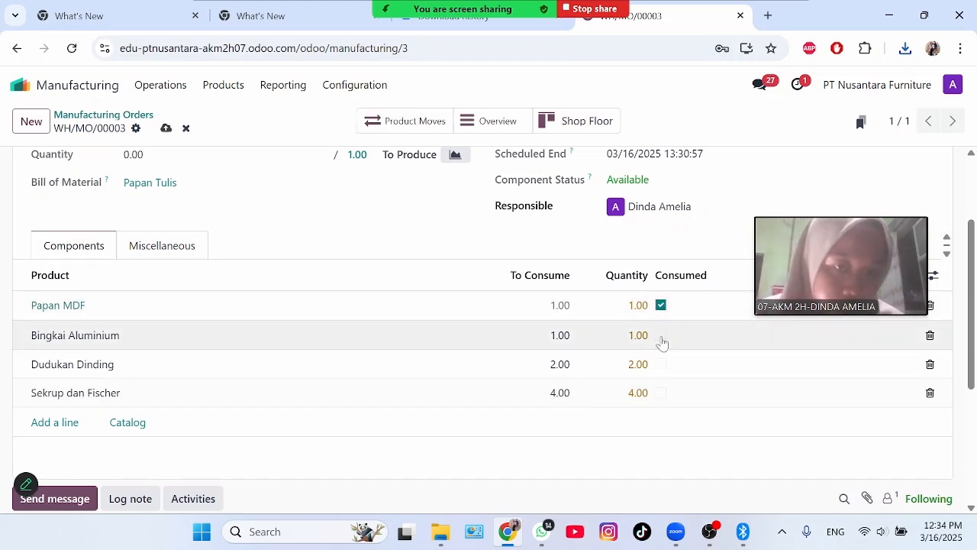
click(661, 336)
click(661, 365)
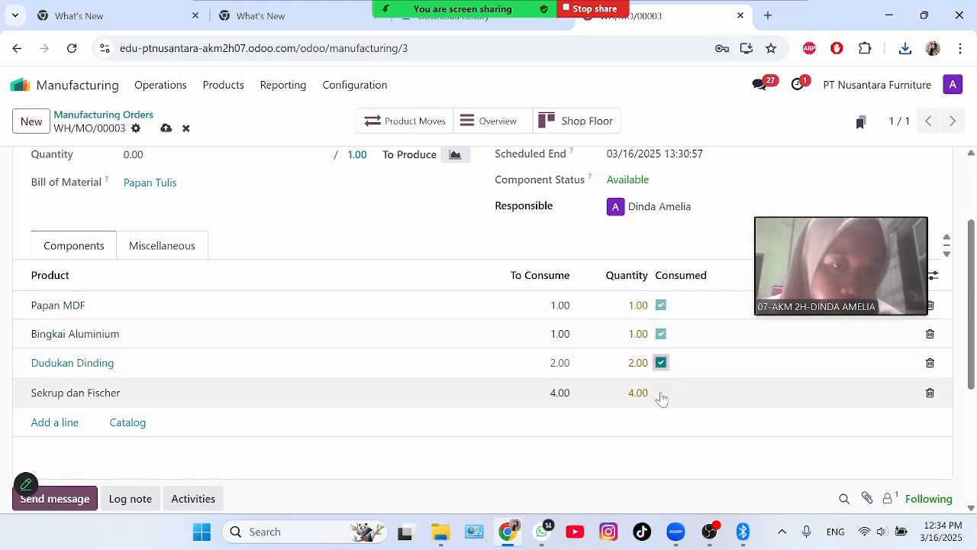
click(661, 392)
scroll(964, 348, up, 2)
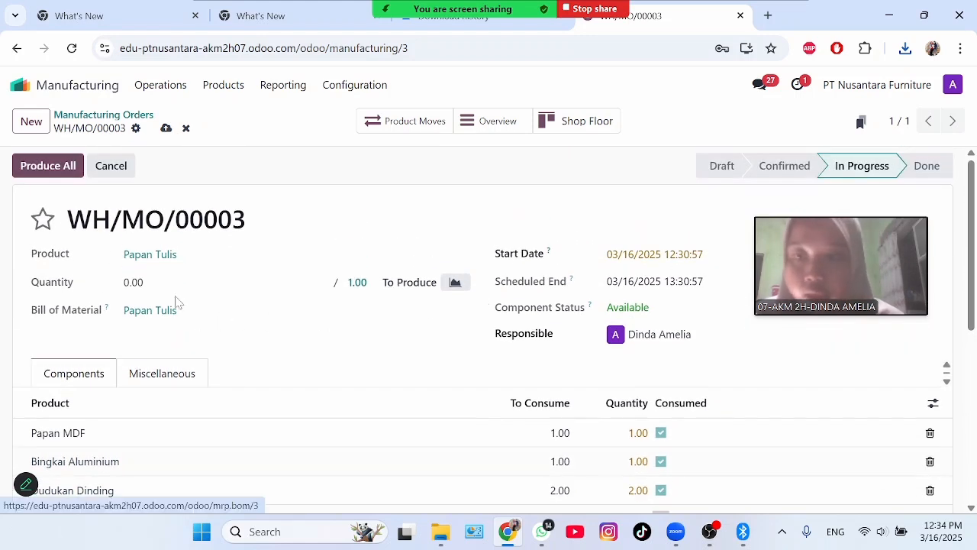
click(153, 282)
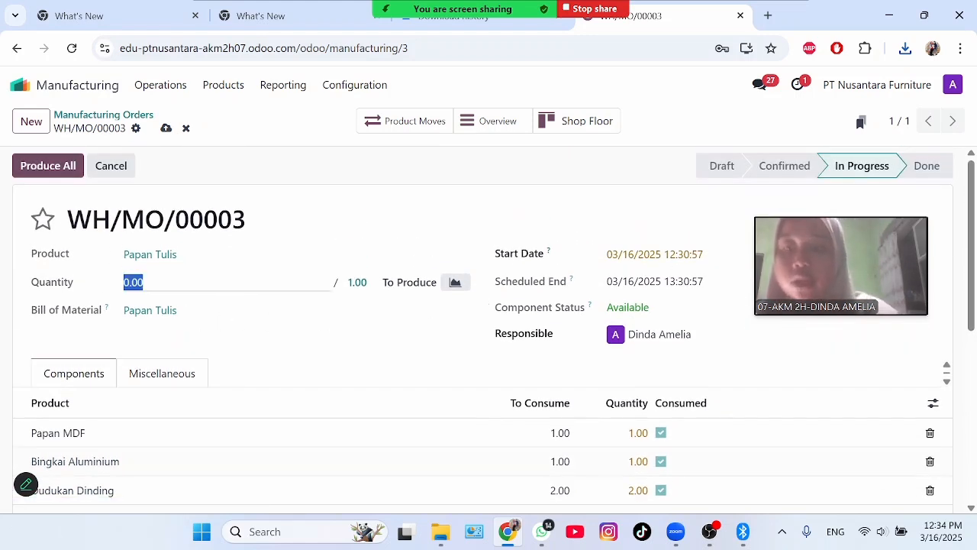
text(1)
click(174, 342)
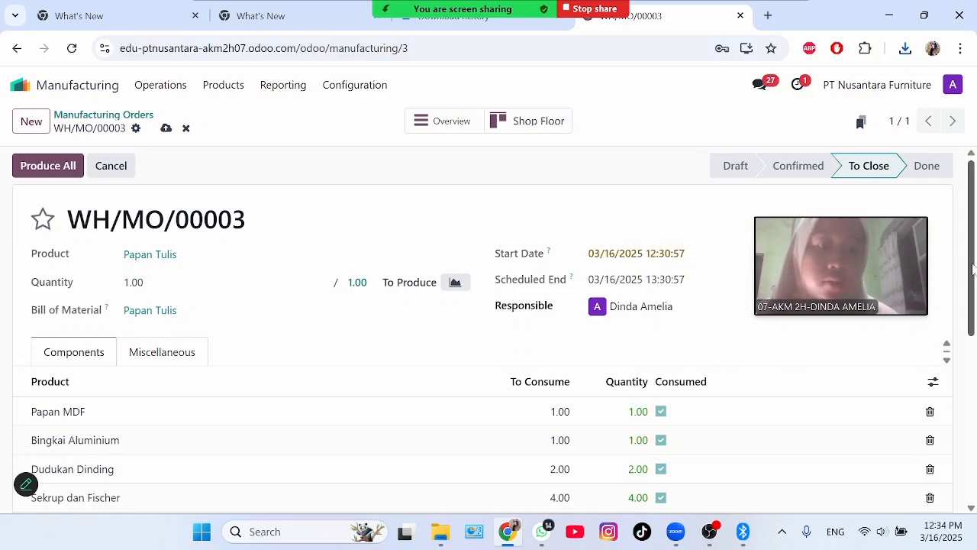
drag(973, 268, 948, 215)
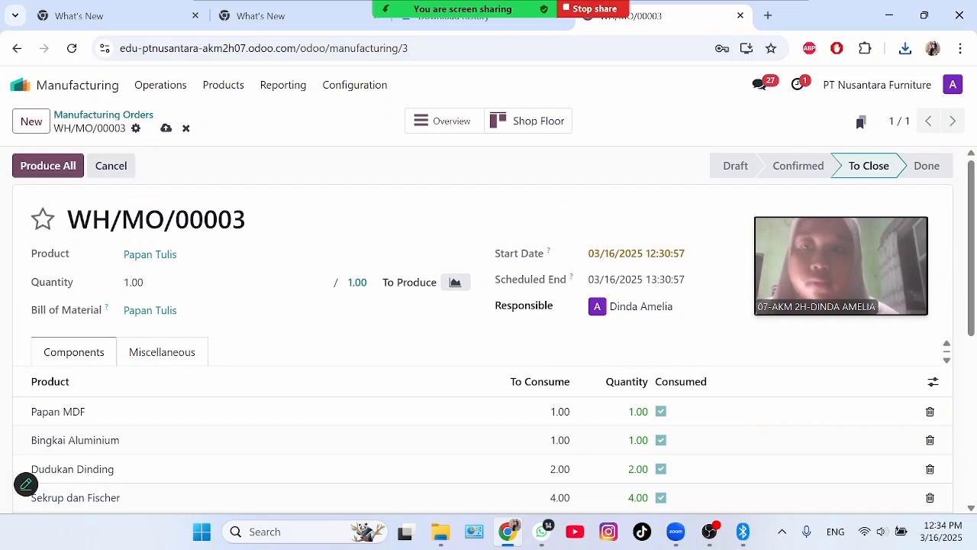
Complete the production of the Papan Tulis manufacturing order and open its cost overview
click(48, 165)
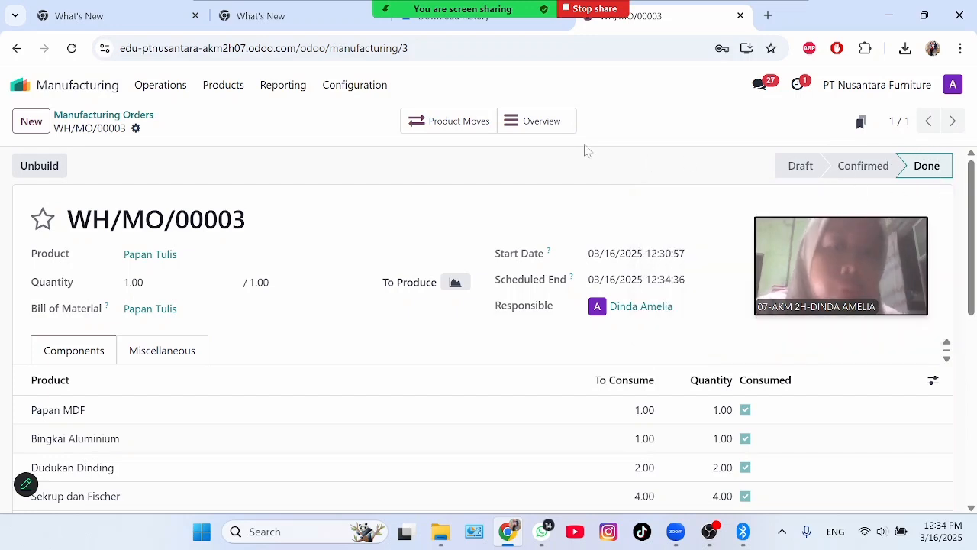
click(539, 122)
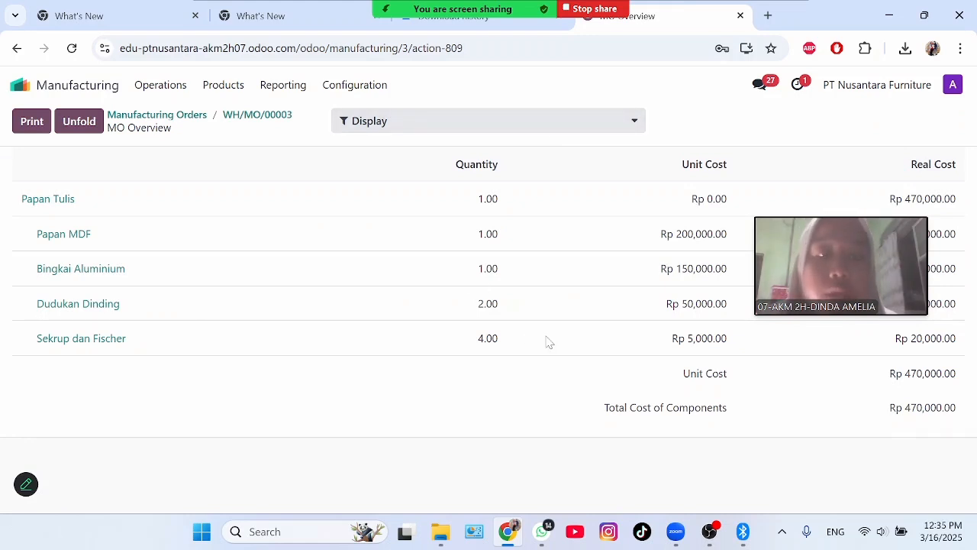
Switch to the Inventory app, find Papan Tulis among the products and check its stock and manufacturing statistics
click(105, 89)
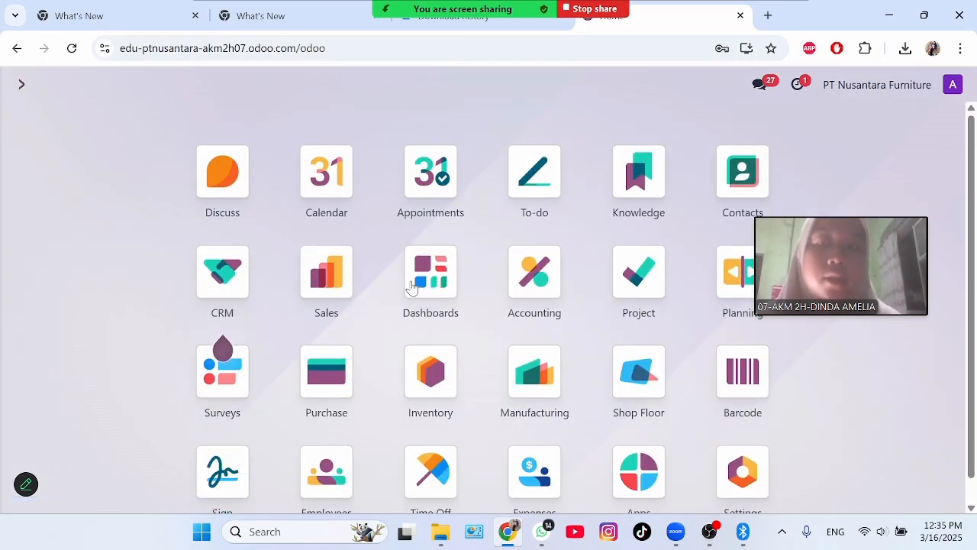
click(445, 393)
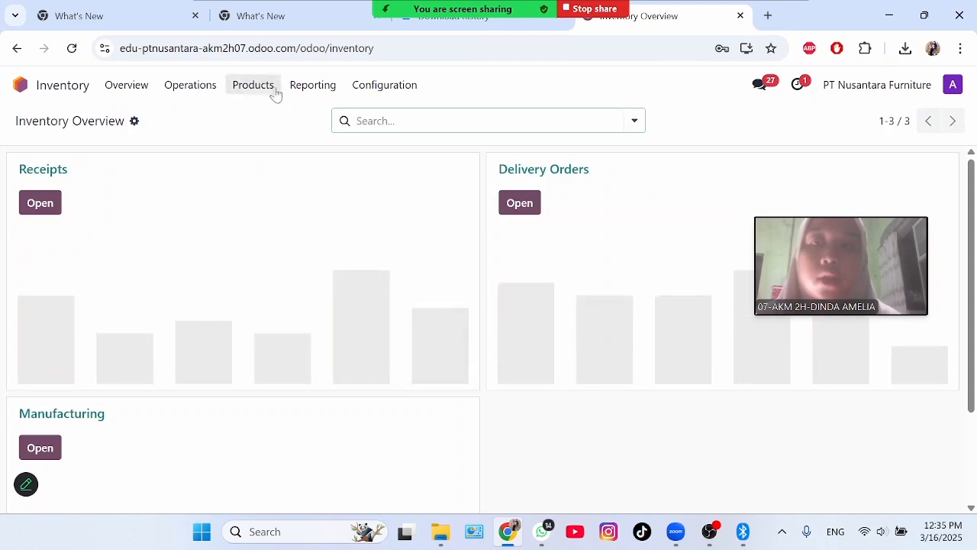
click(272, 91)
click(285, 112)
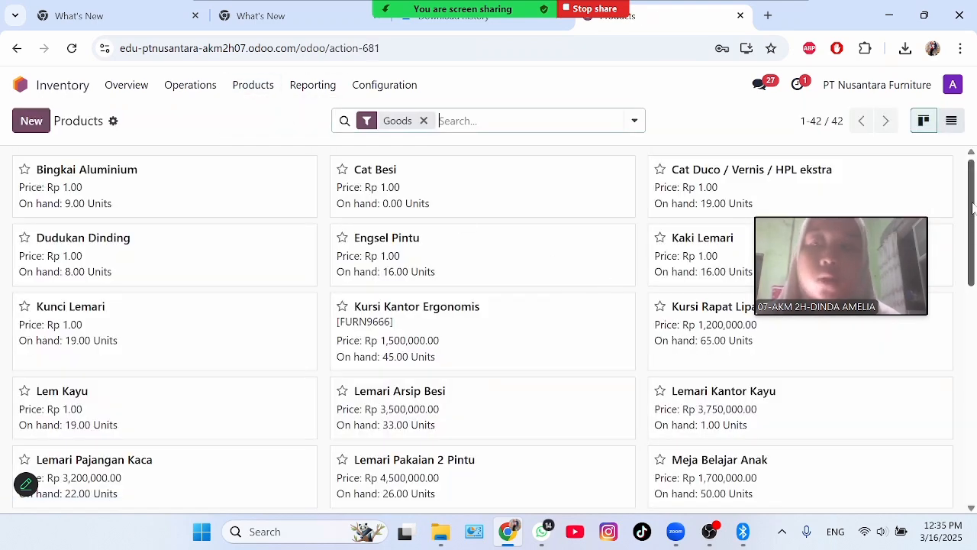
drag(974, 207, 974, 517)
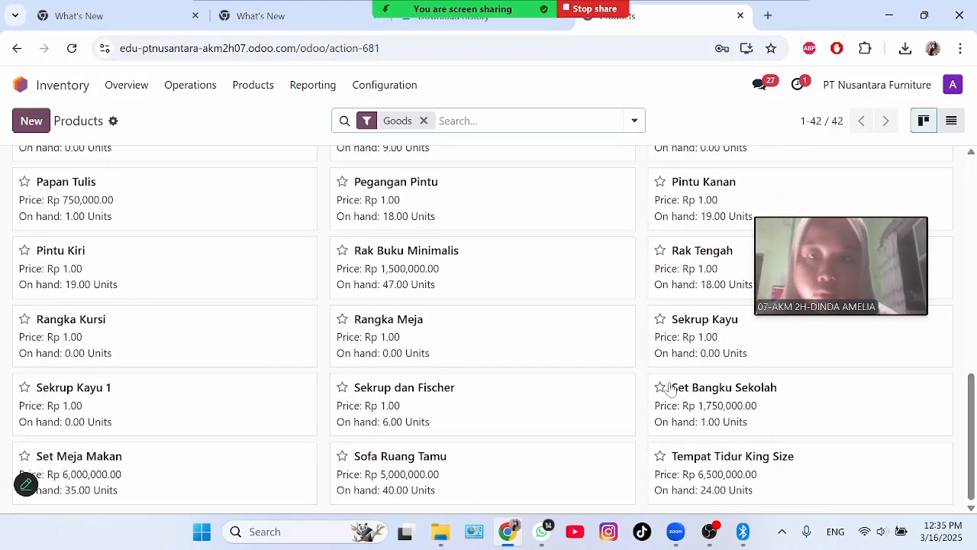
click(170, 201)
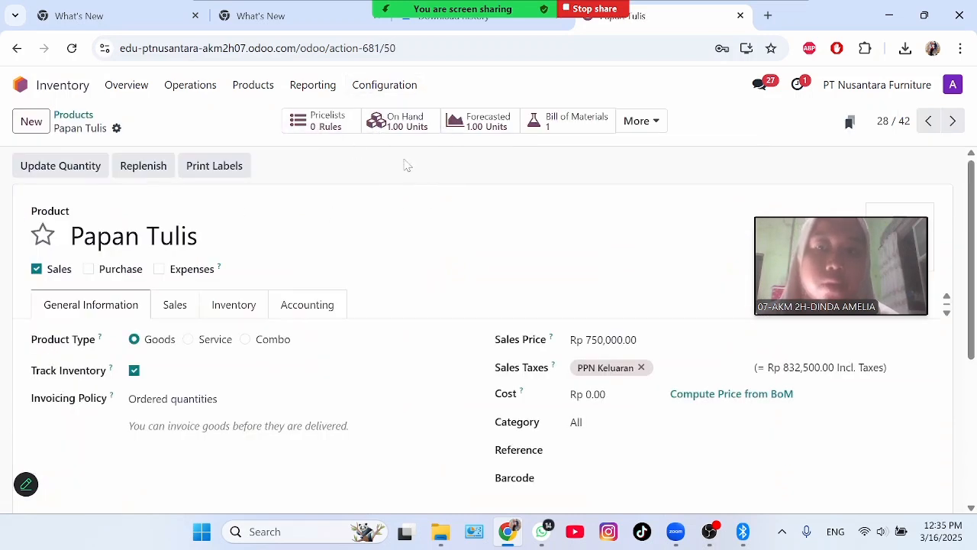
click(654, 123)
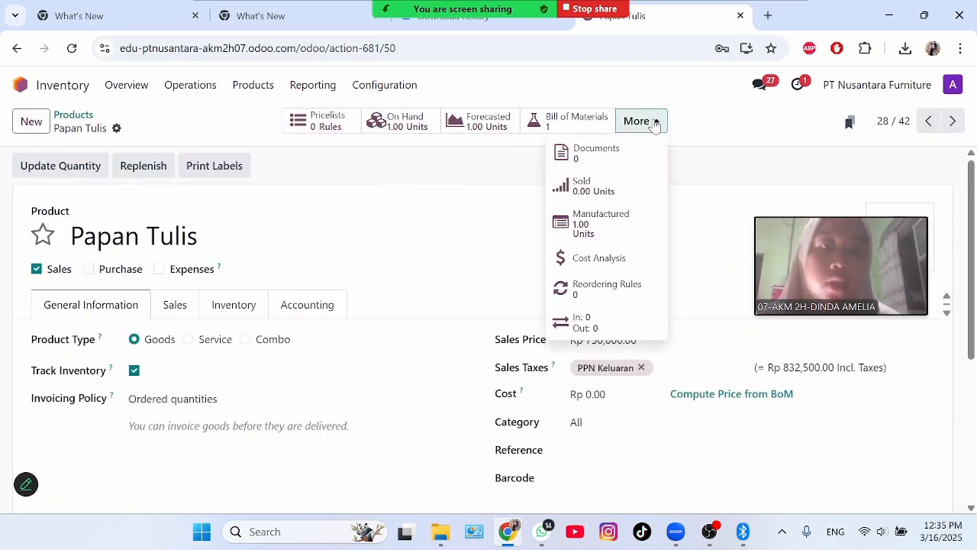
Review the cost analysis report for Papan Tulis and return to the product list
click(624, 260)
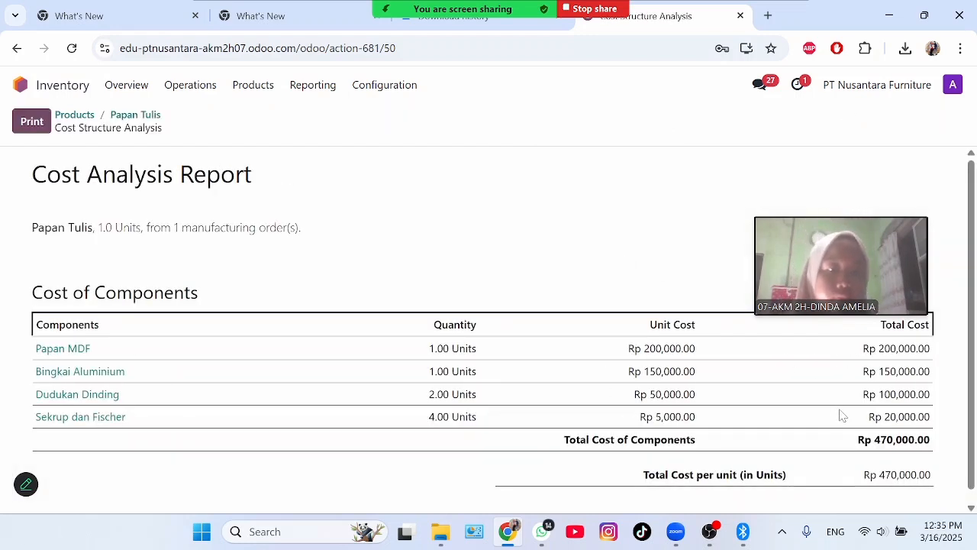
click(271, 89)
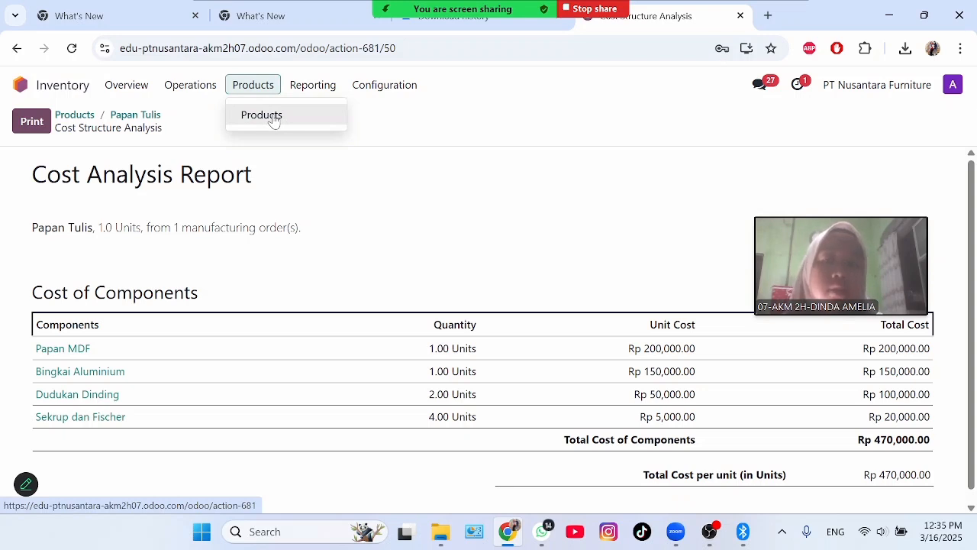
click(263, 116)
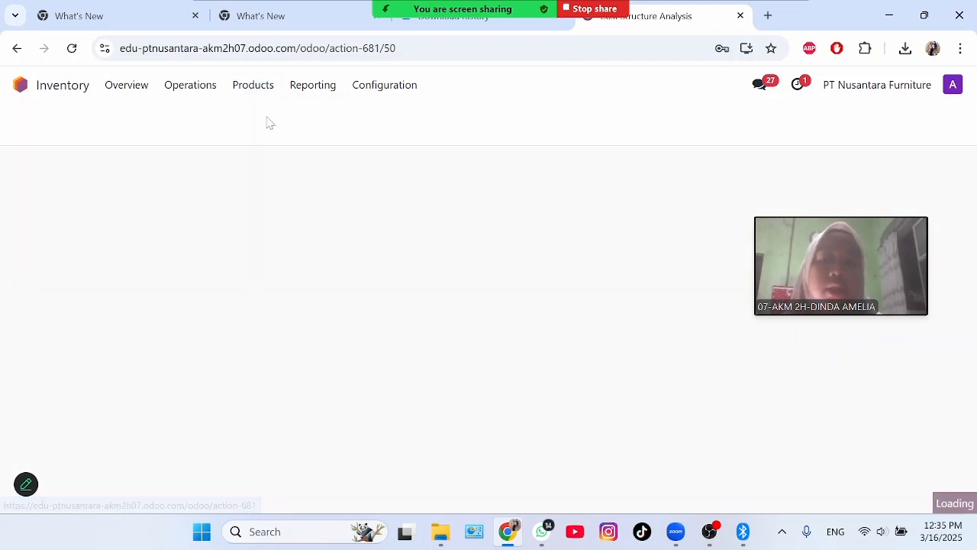
Create a new product named "Set Dipan dan Nakas" that can be sold but not purchased
click(31, 121)
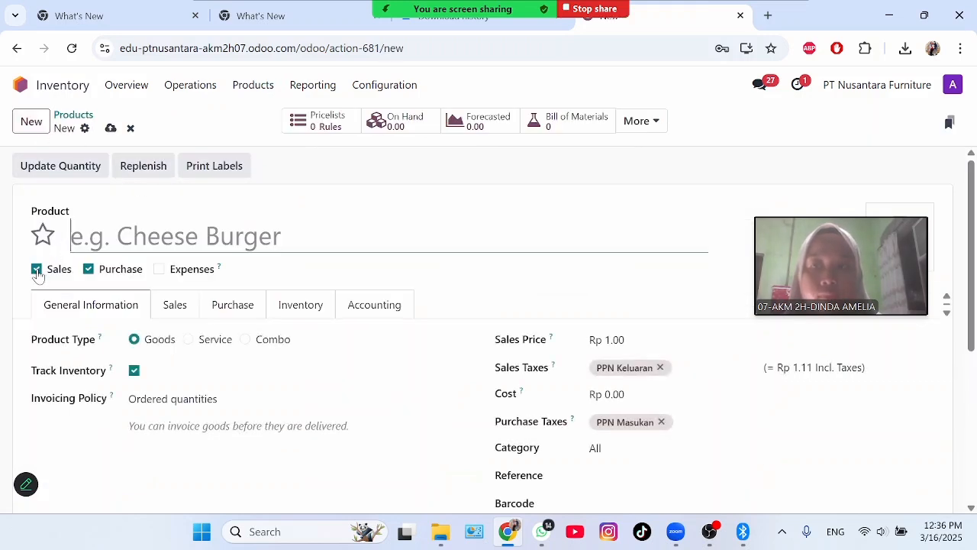
click(90, 272)
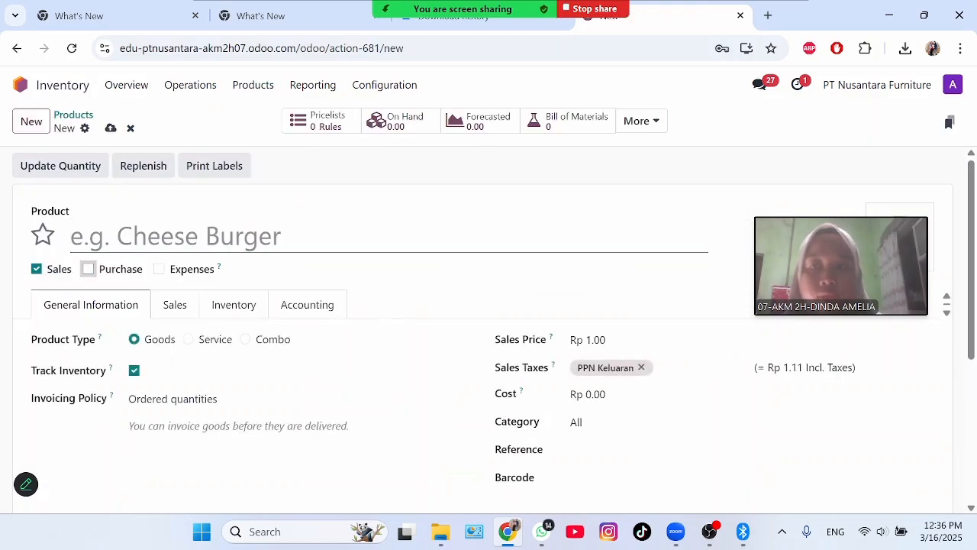
click(244, 240)
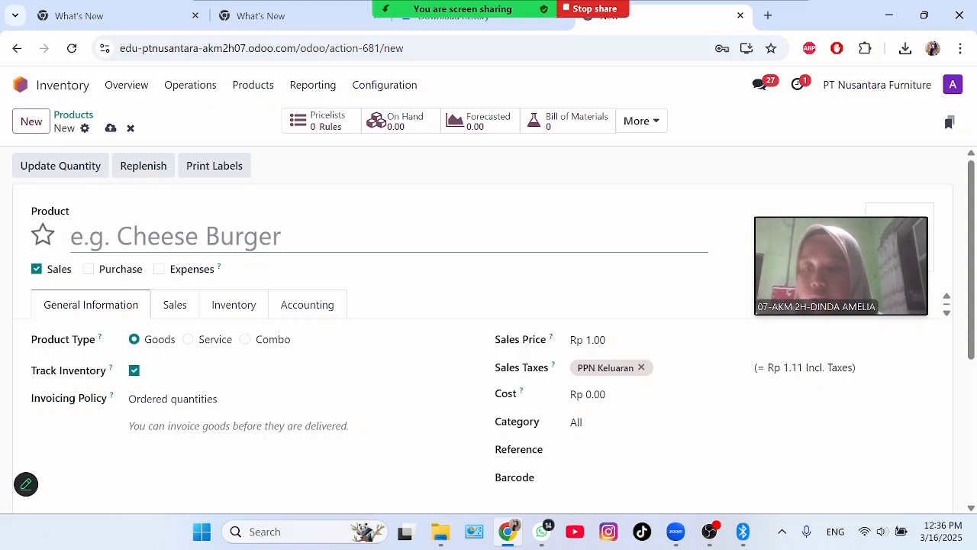
text(S)
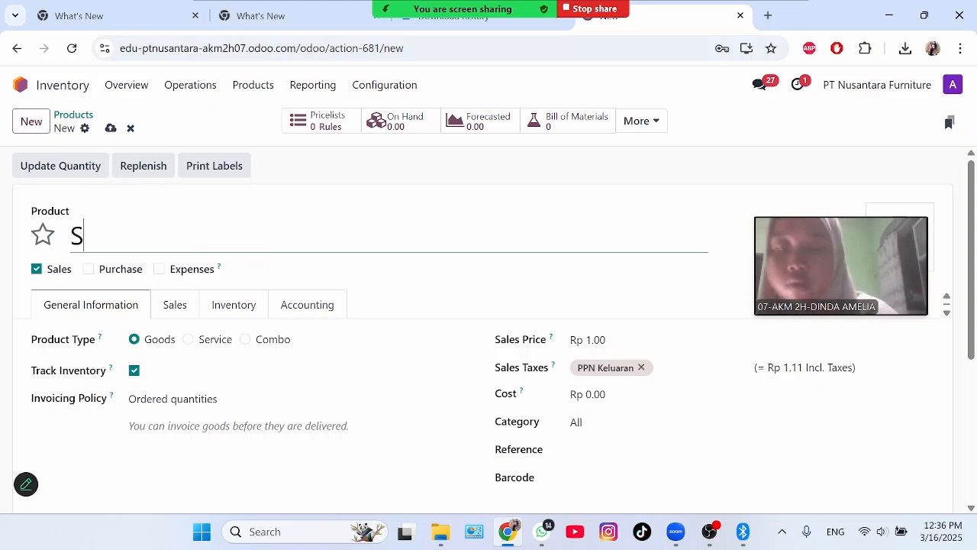
text(et Dipan )
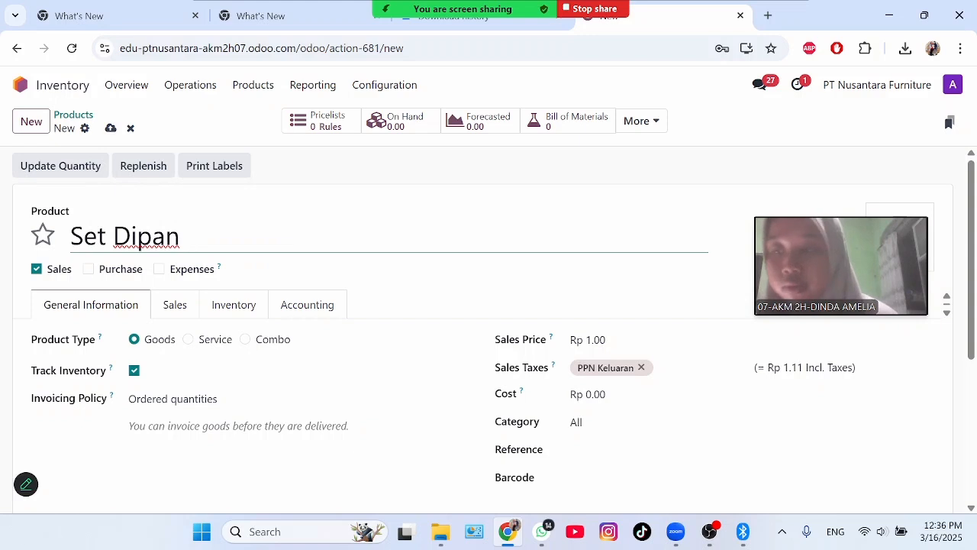
text(dan )
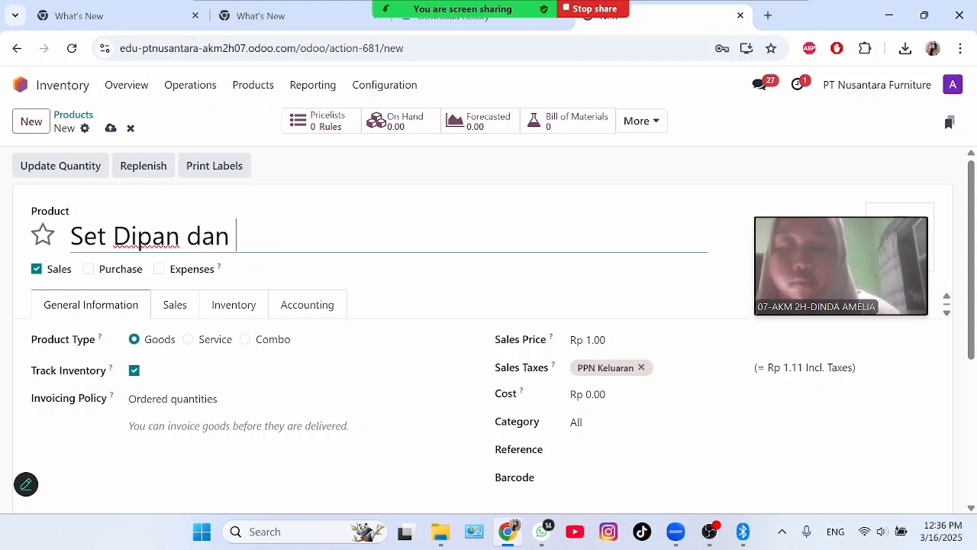
text(Nakas)
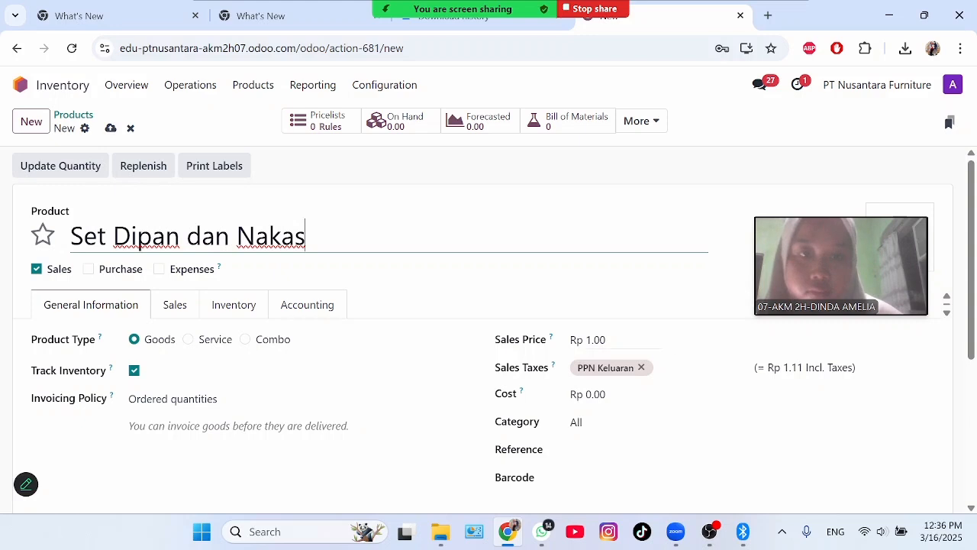
Set the sales price of Set Dipan dan Nakas to Rp 2,750,000
click(595, 339)
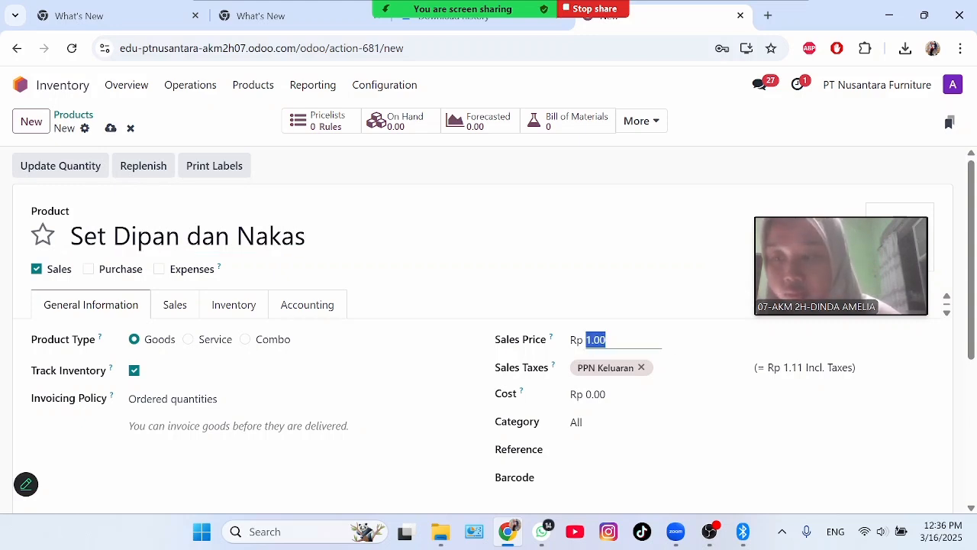
text(2)
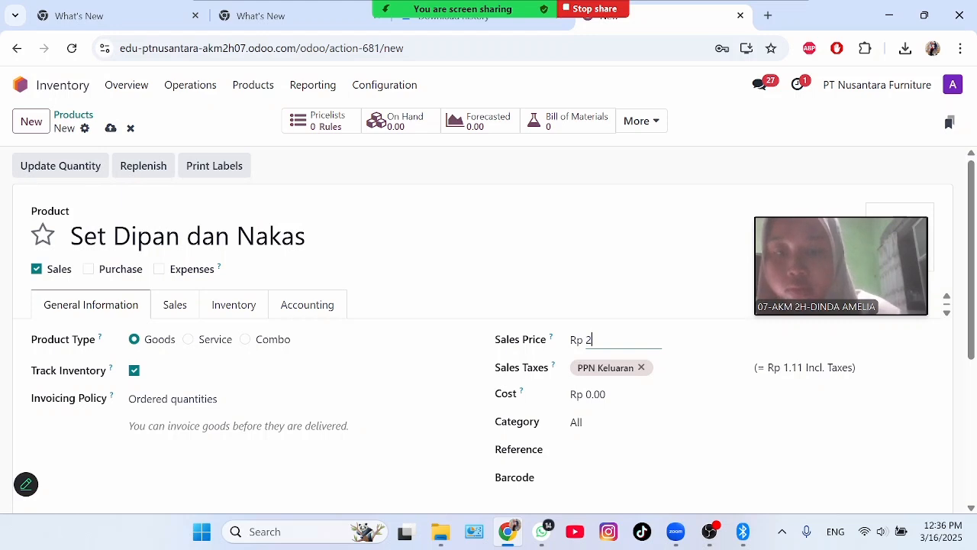
text(750)
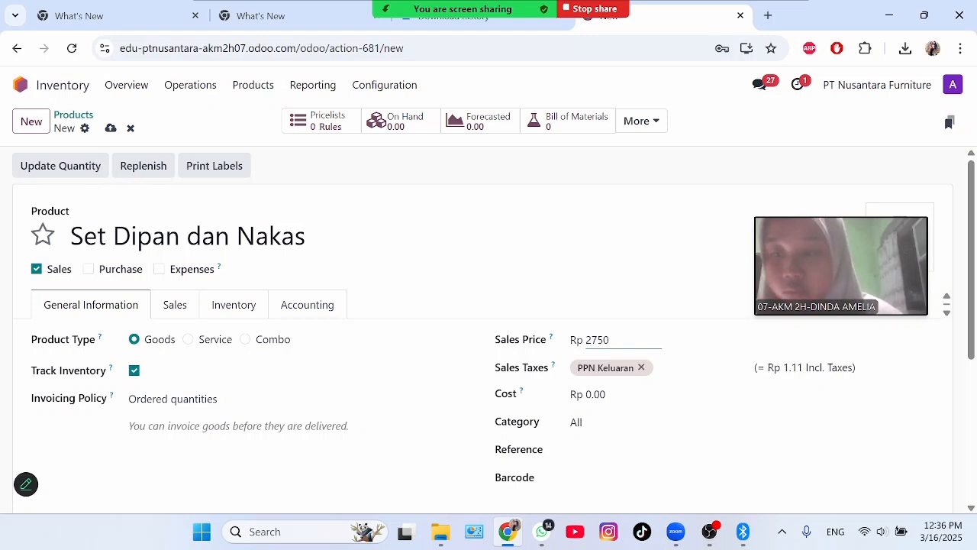
text(000)
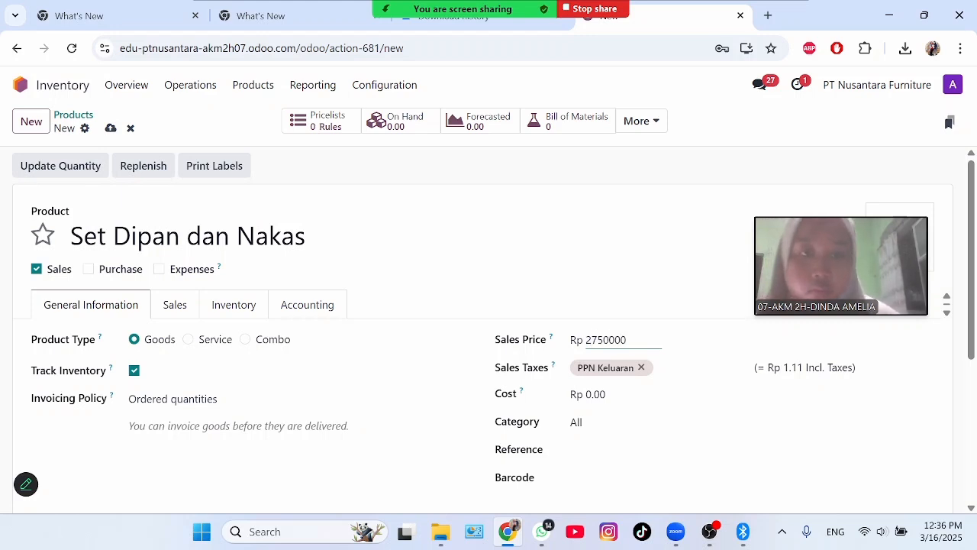
click(510, 262)
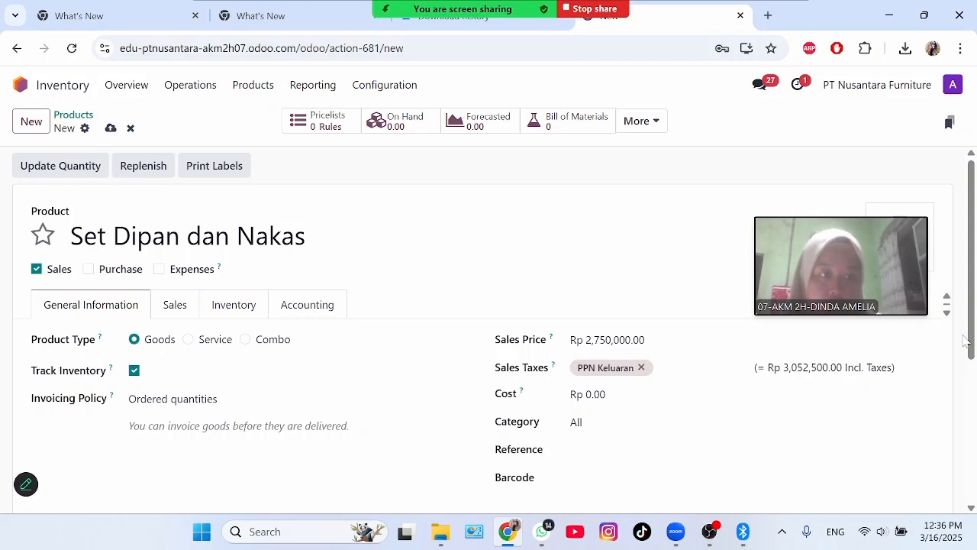
Write the product's internal note: "Dipan terdiri dari rangka kayu dengan headboard, dan nakas sebagai meja kecil di samping"
scroll(914, 484, down, 3)
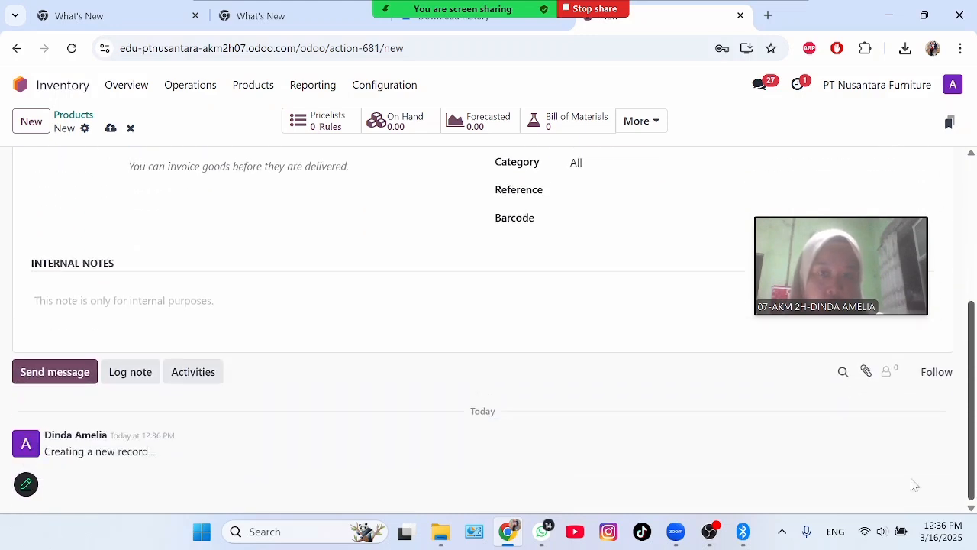
click(223, 331)
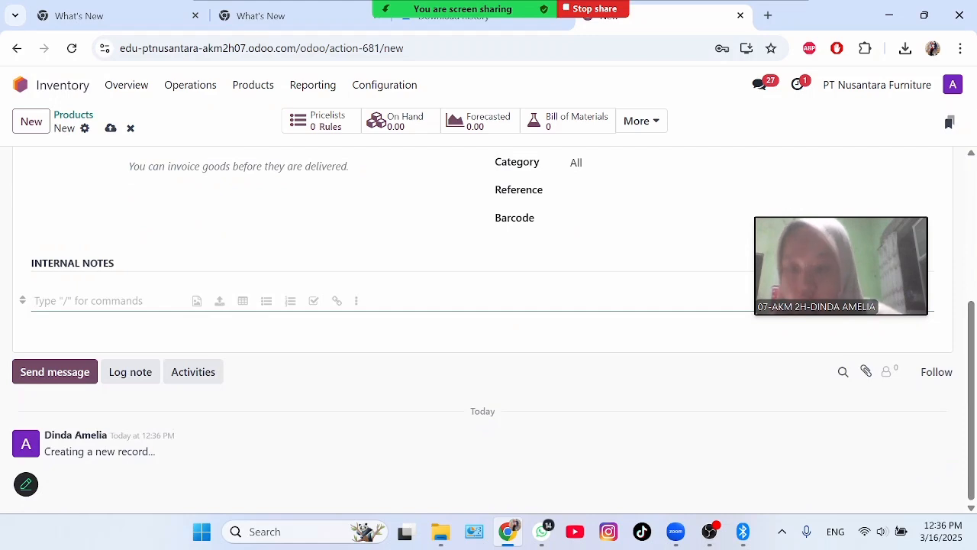
text(D)
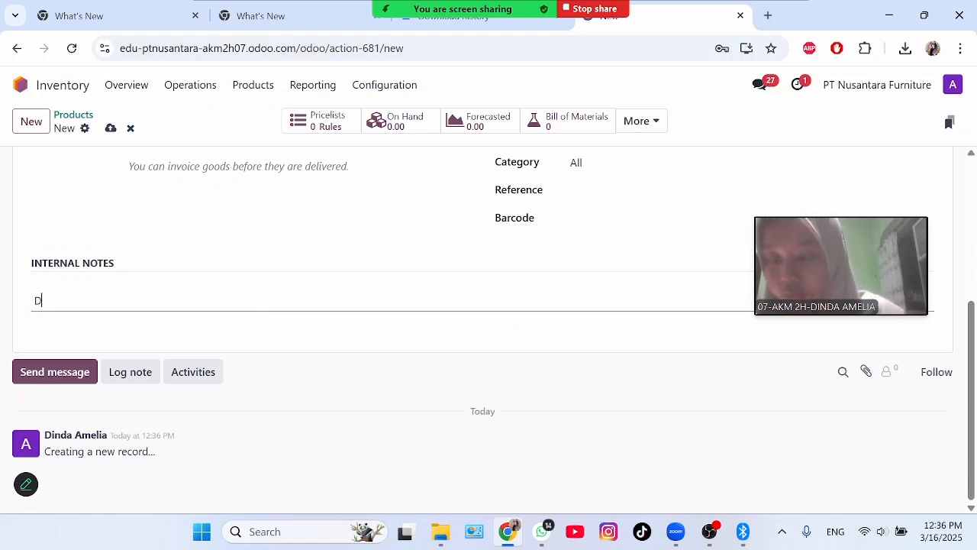
text(ipan )
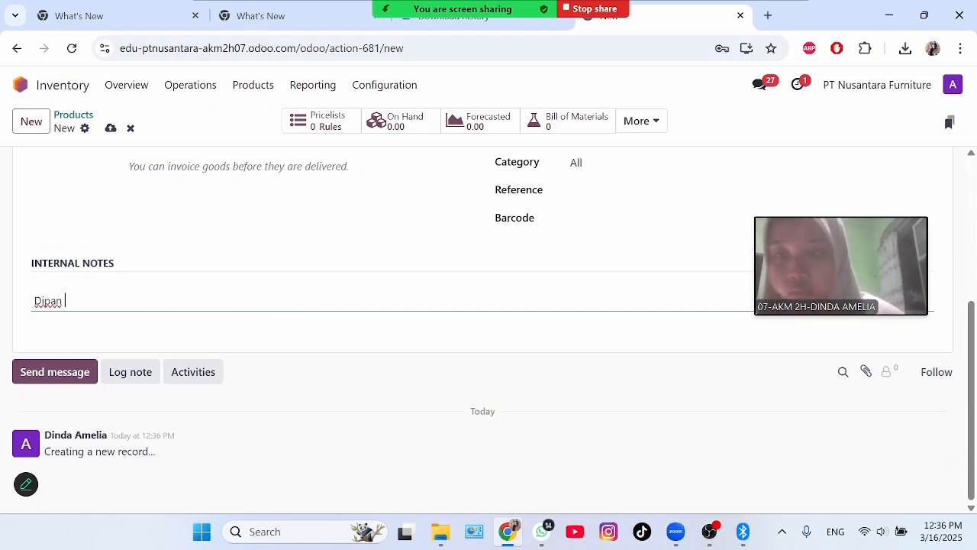
text(te)
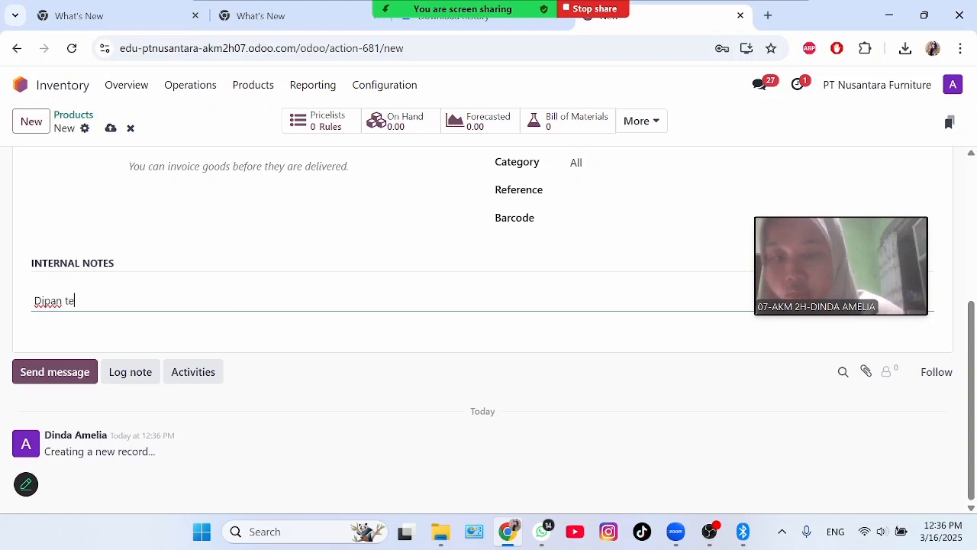
text(rdiri )
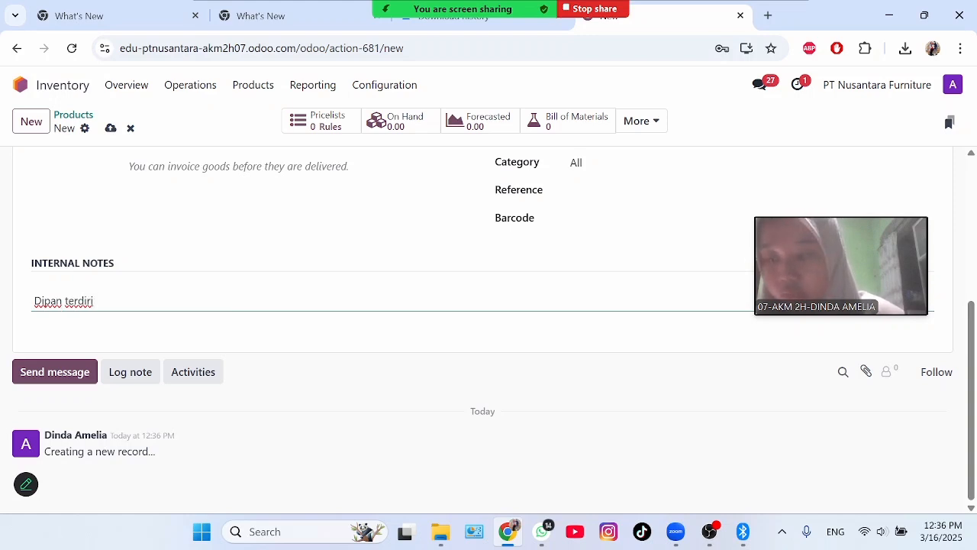
text(dari ra)
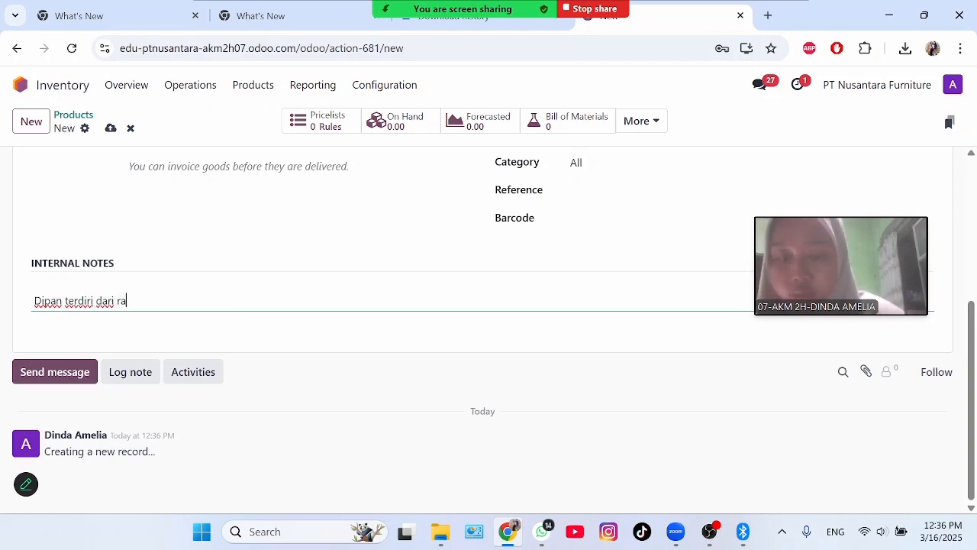
text(ngka )
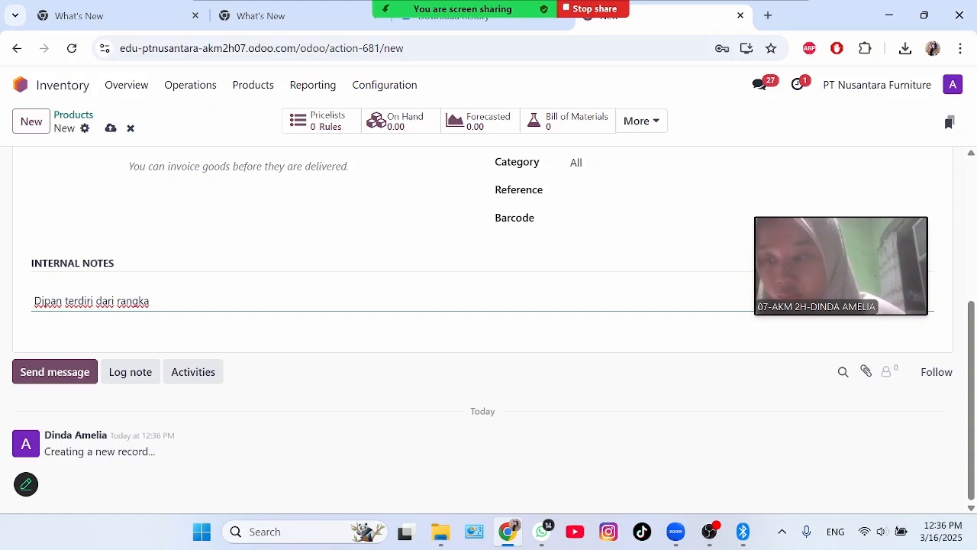
text(kayu )
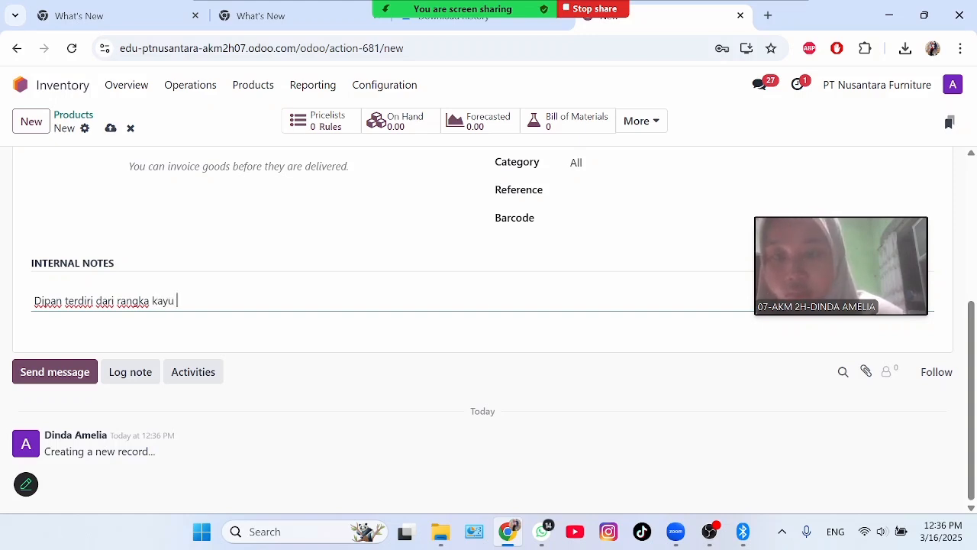
text(dengan )
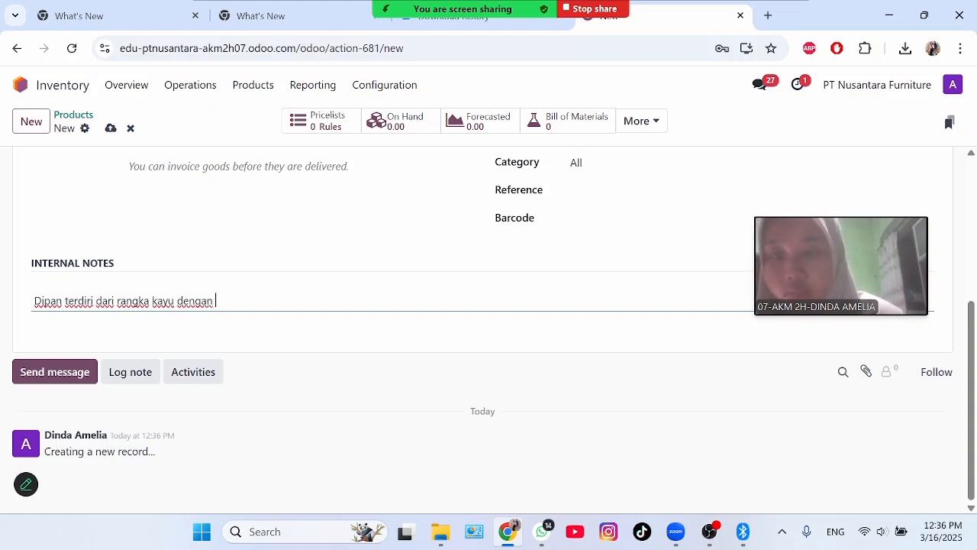
text(h)
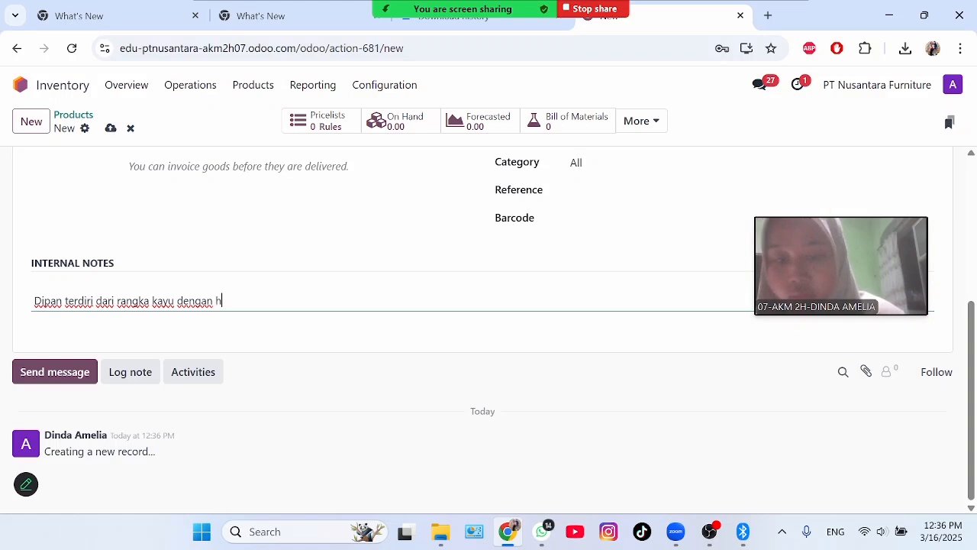
text(eadboa)
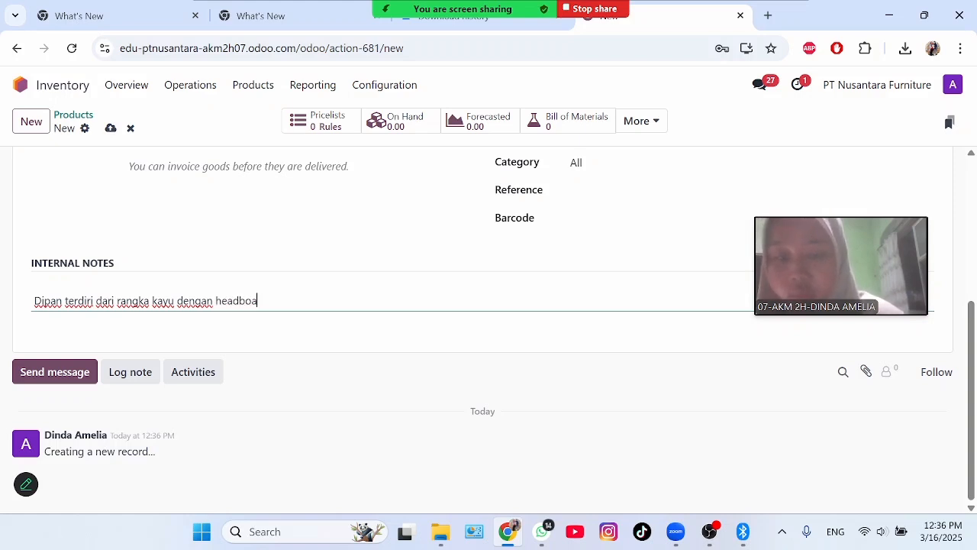
text(rd)
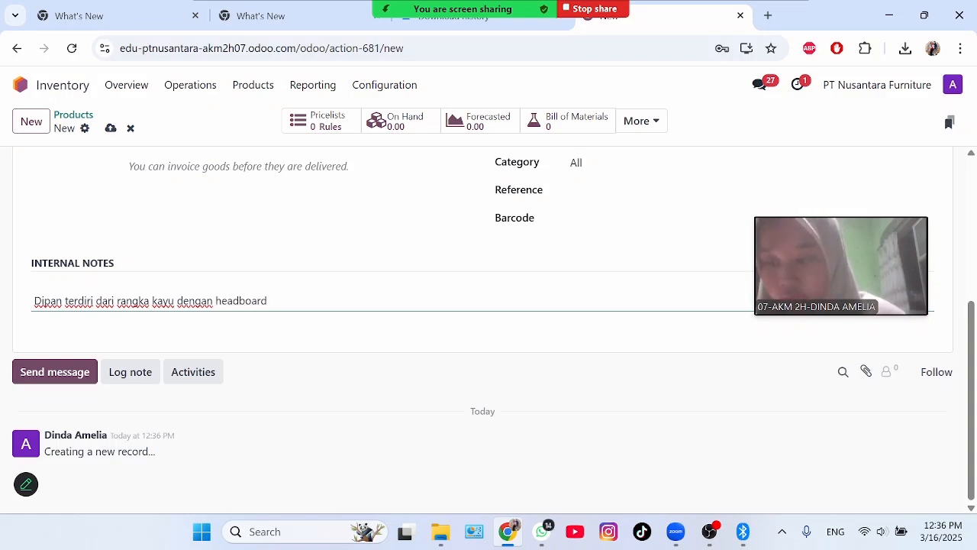
text(, dan )
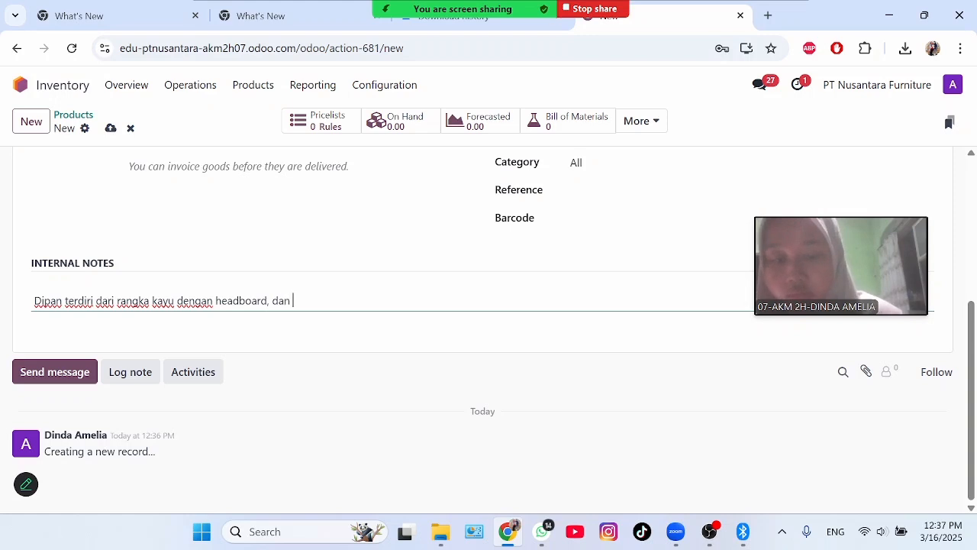
text(nakas )
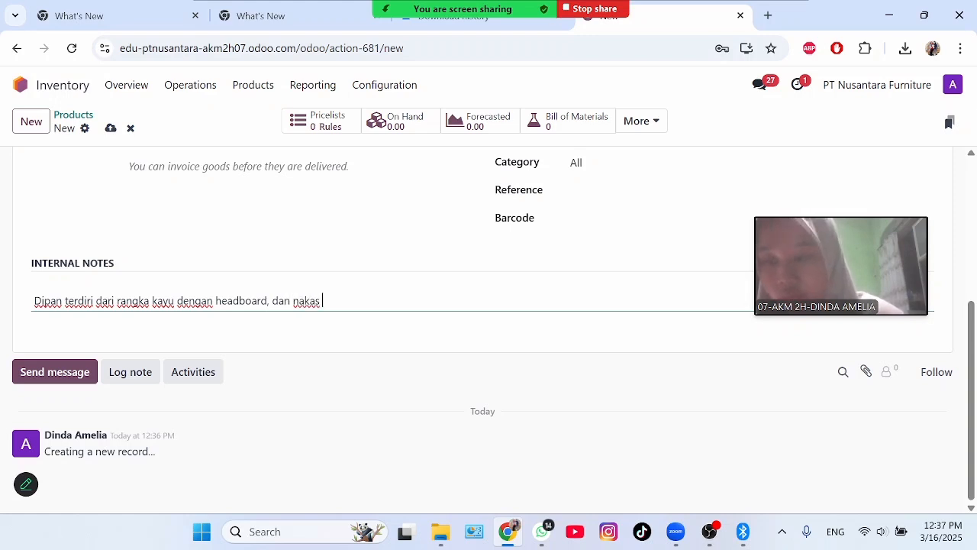
text(sebagai)
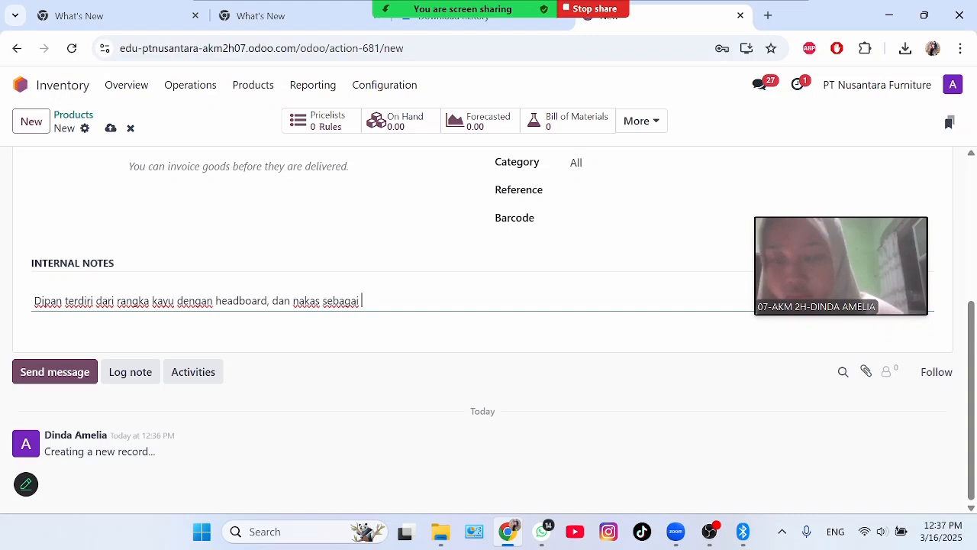
text( mej)
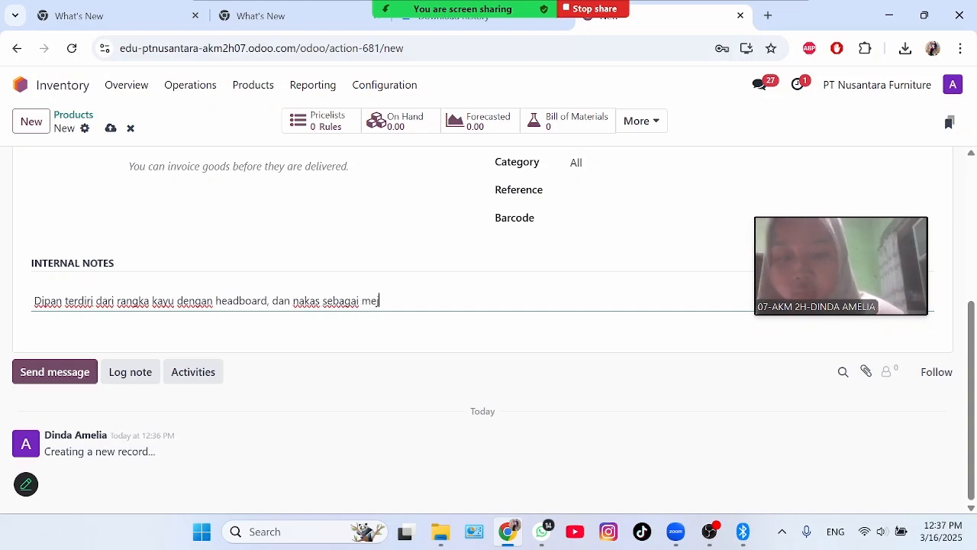
text(a kecil)
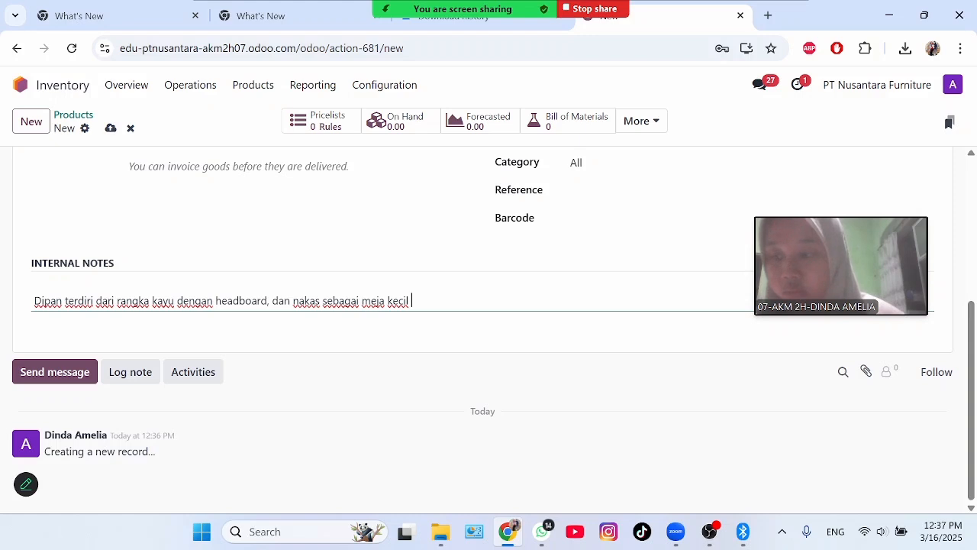
text( di sam)
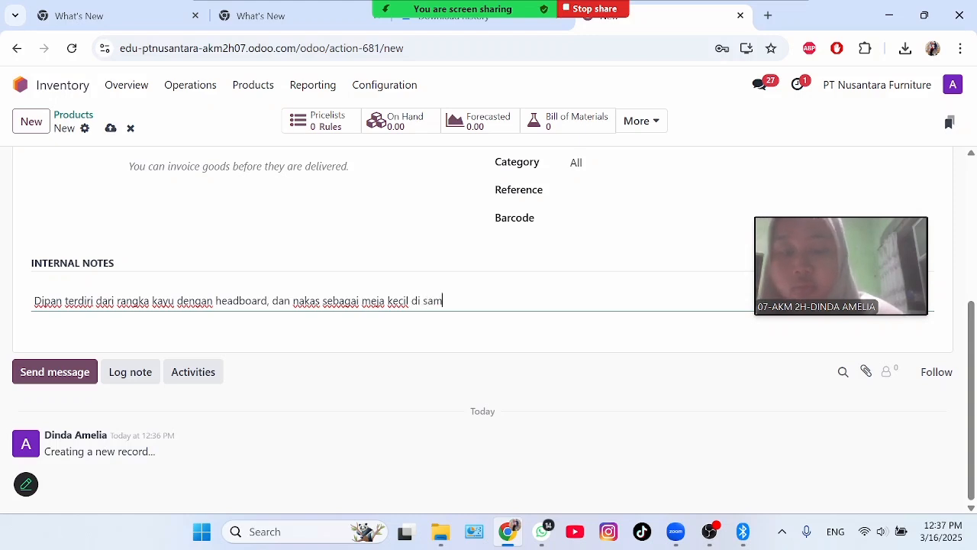
text(ping )
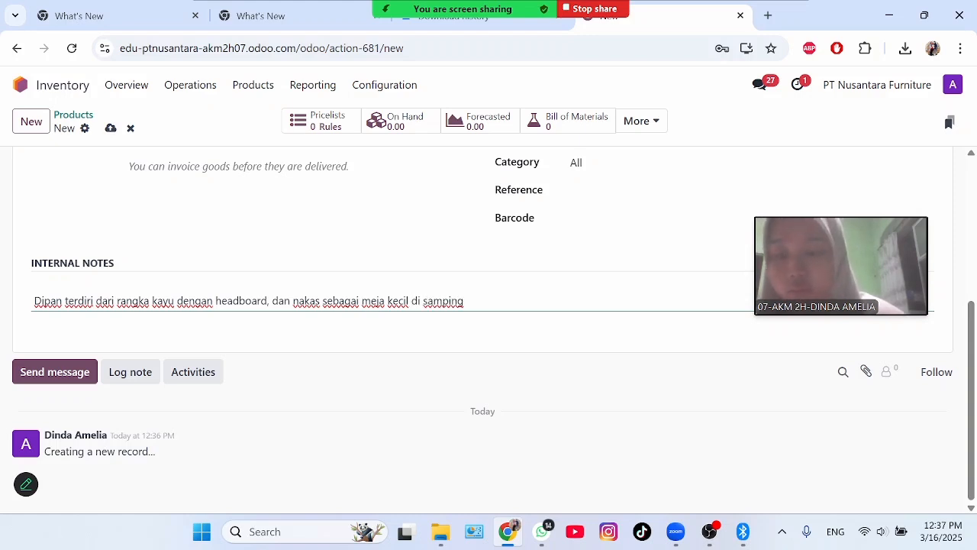
Complete the internal note of Set Dipan dan Nakas with the words "tempat tidur"
text(tempat )
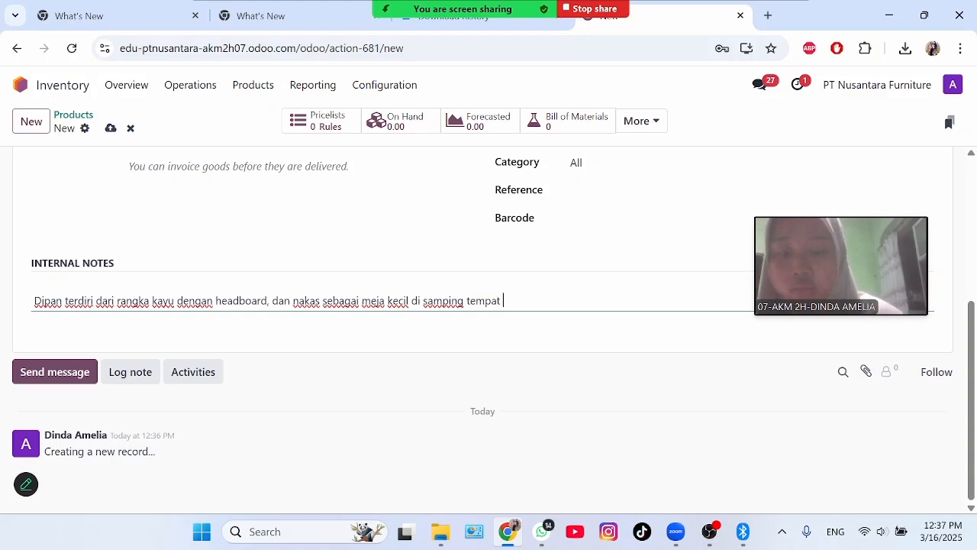
text(tif)
key(BackSpace)
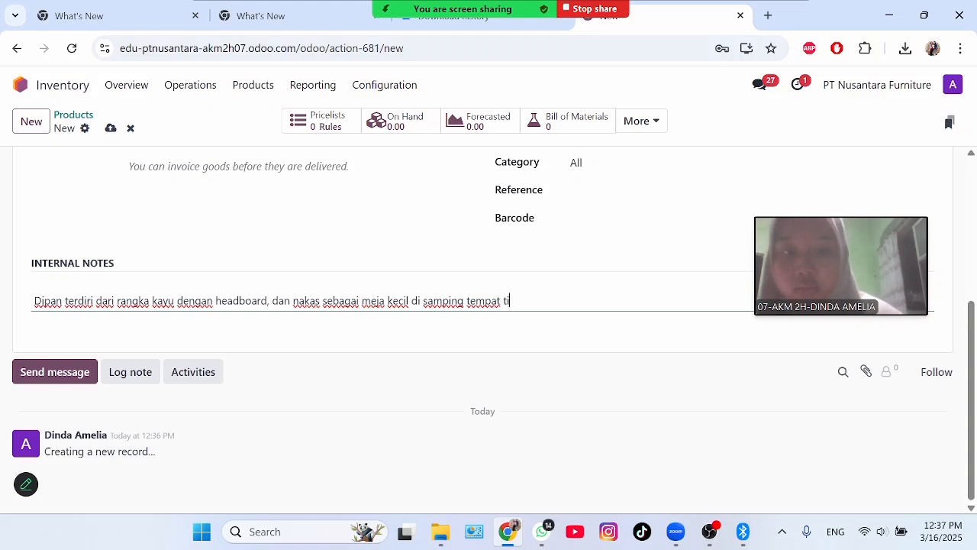
text(dur)
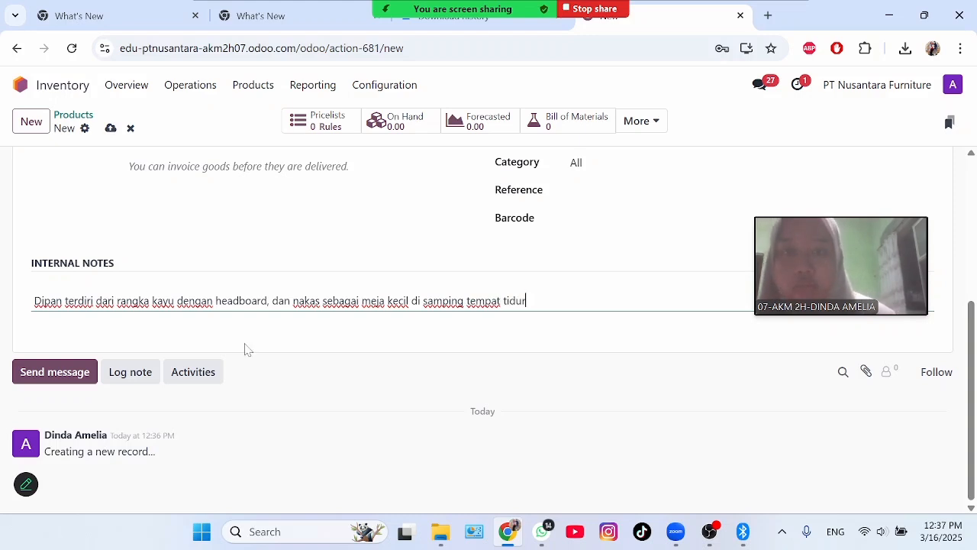
Set the route of Set Dipan dan Nakas to Manufacture instead of Buy and save the product
scroll(328, 274, up, 5)
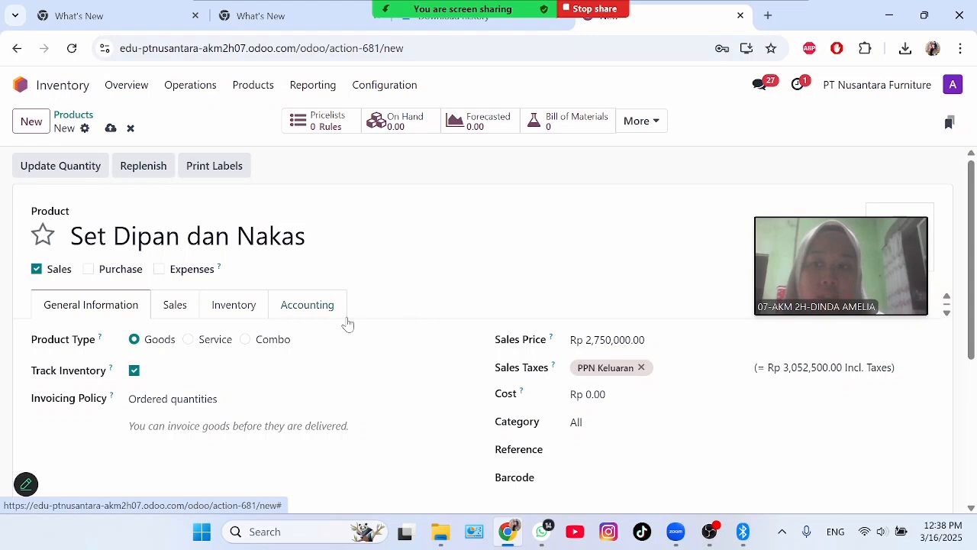
click(254, 306)
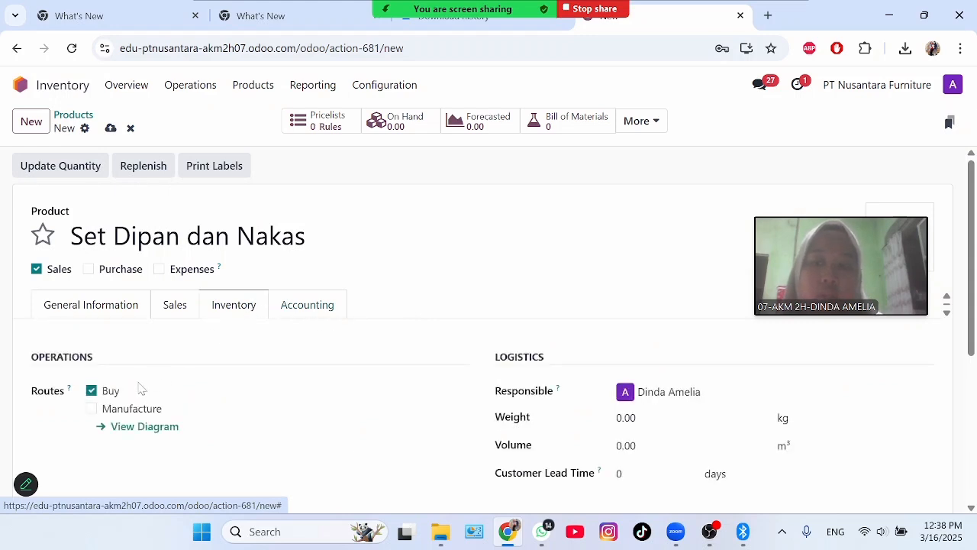
click(92, 409)
click(91, 391)
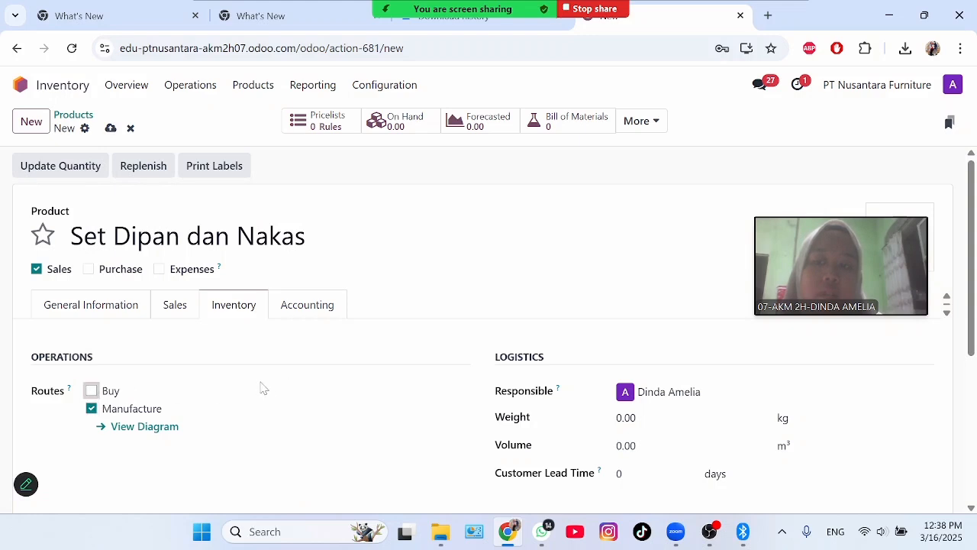
click(109, 129)
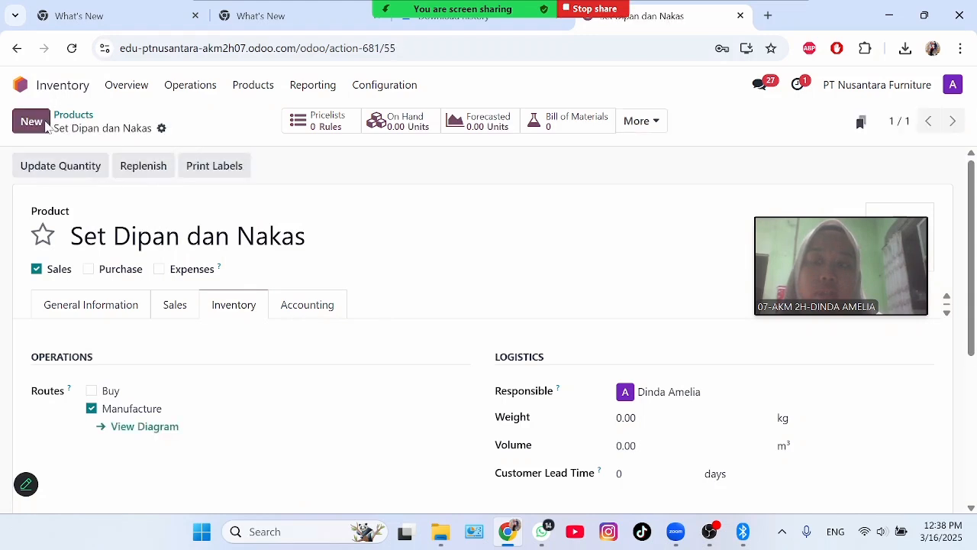
Create a new product named "Papan Rangka Dipan" that can be purchased but not sold
click(31, 121)
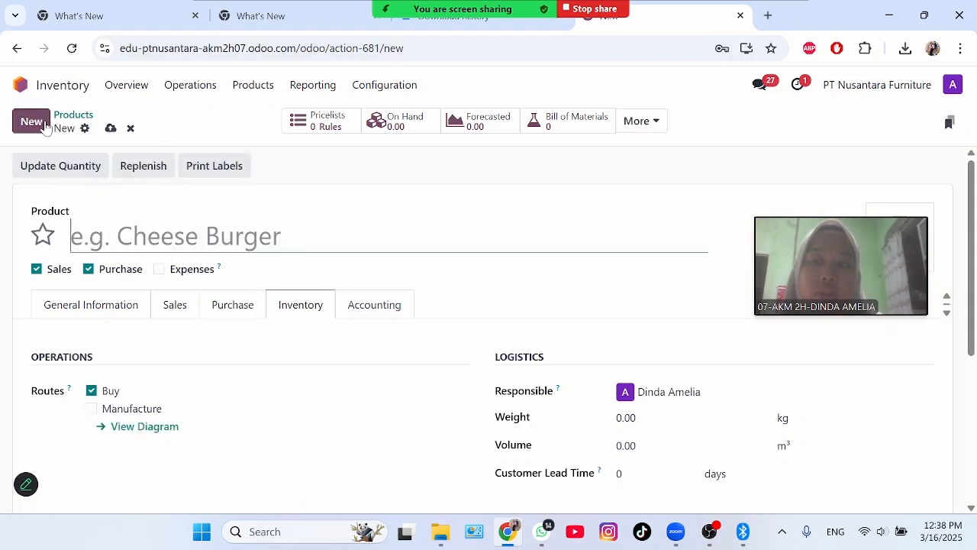
click(36, 270)
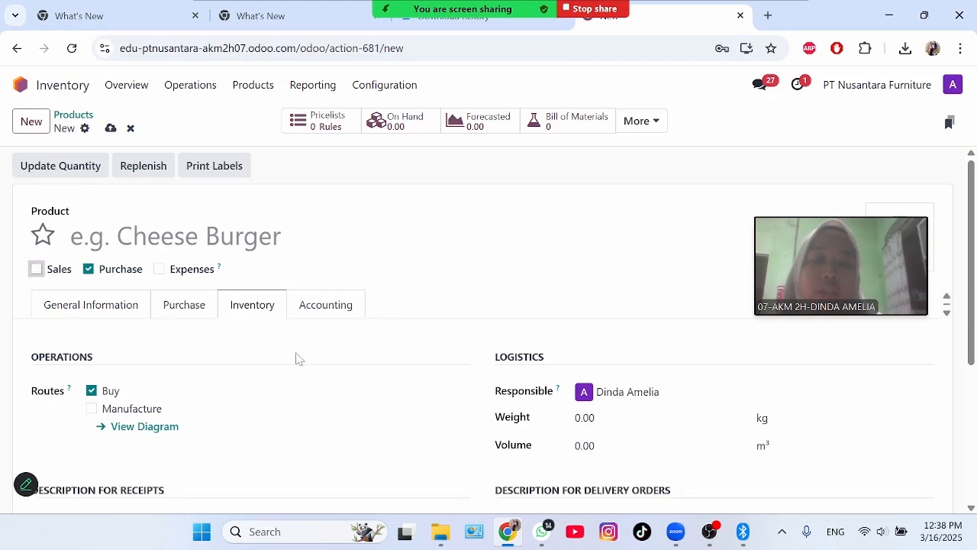
click(118, 313)
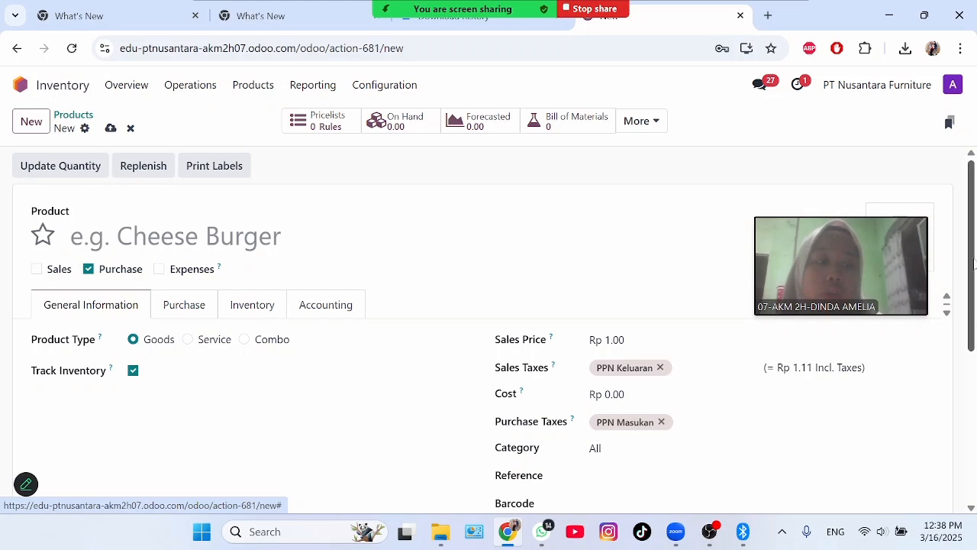
drag(975, 266, 971, 200)
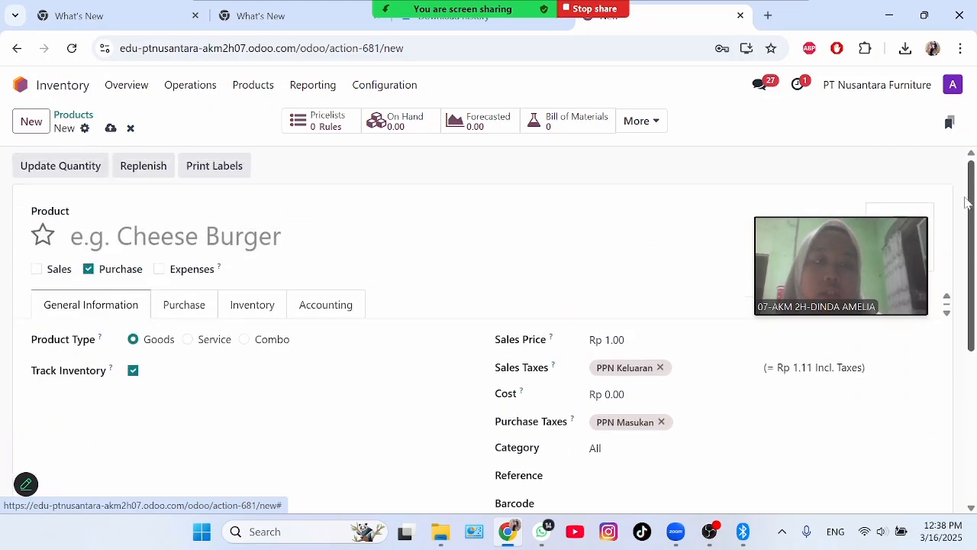
click(256, 238)
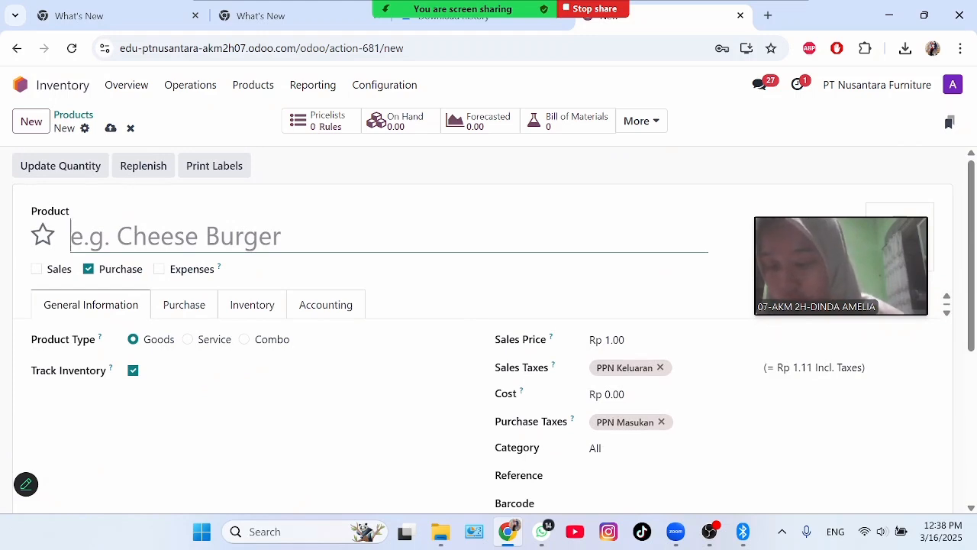
text(Papa)
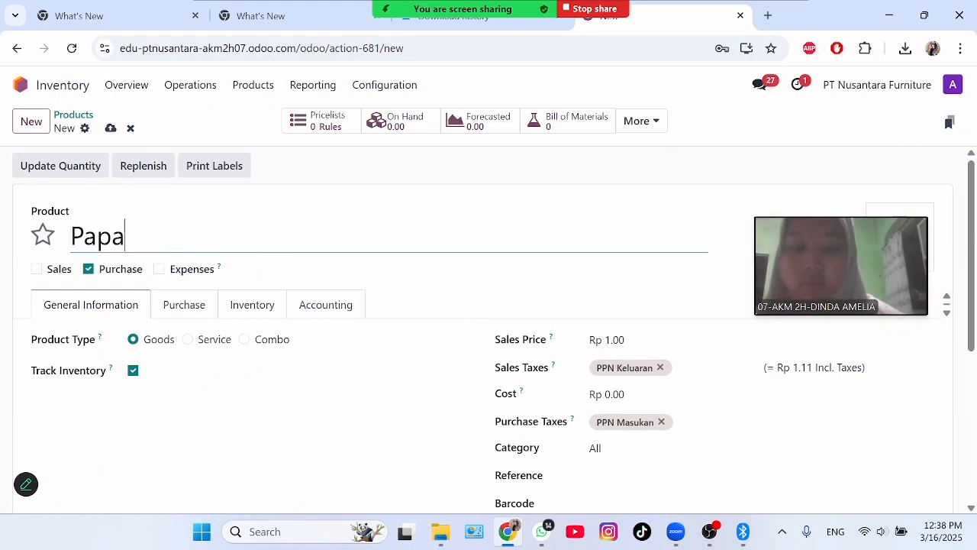
text(n Rangka )
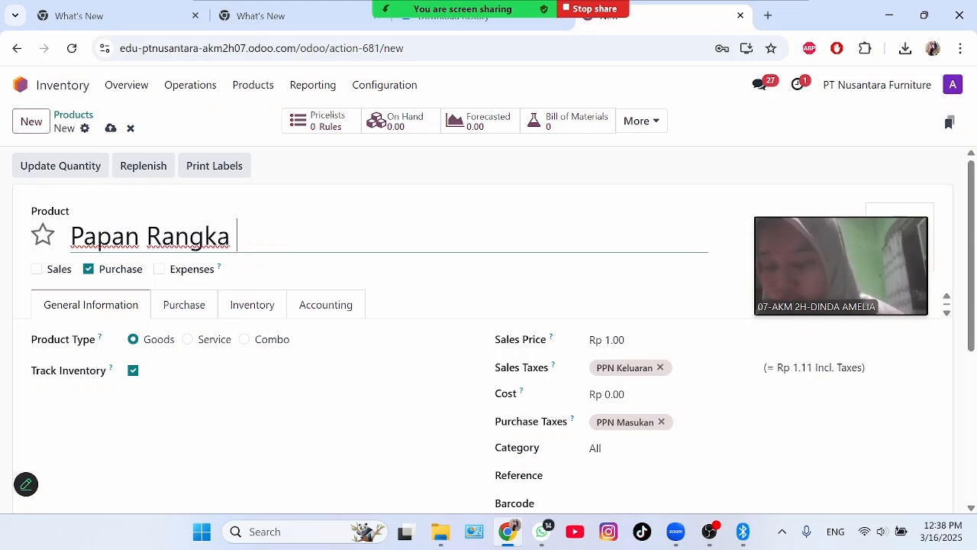
text(Di[)
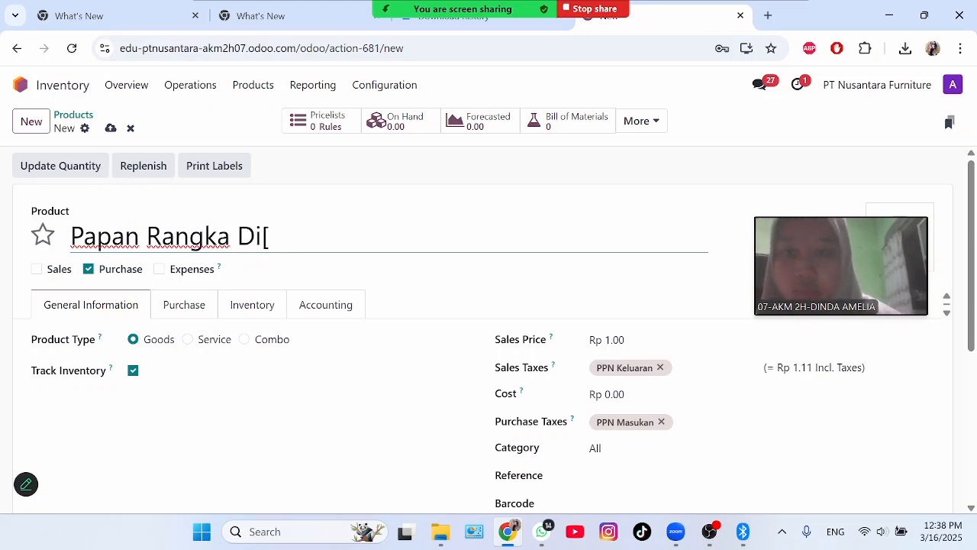
key(BackSpace)
text(pan)
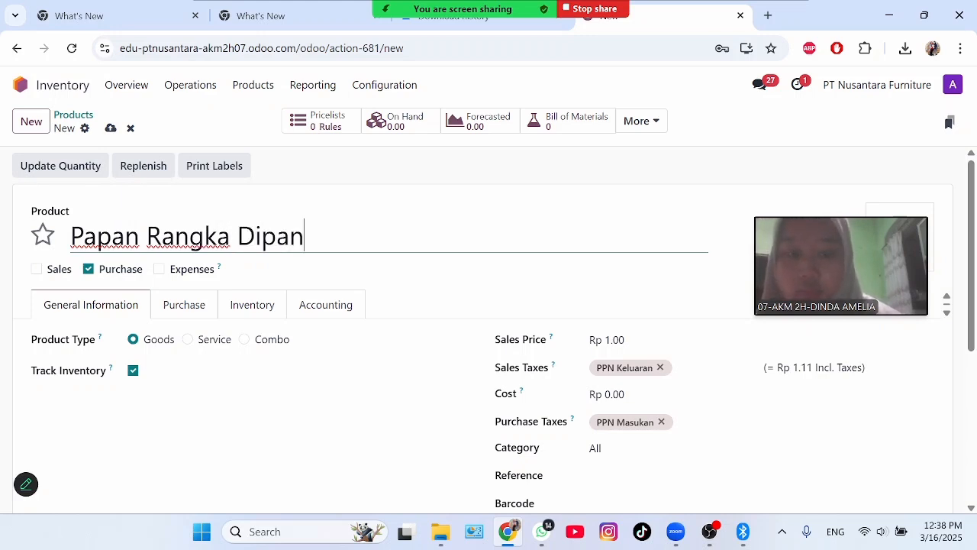
Set the cost of Papan Rangka Dipan to Rp 1,000,000
click(614, 394)
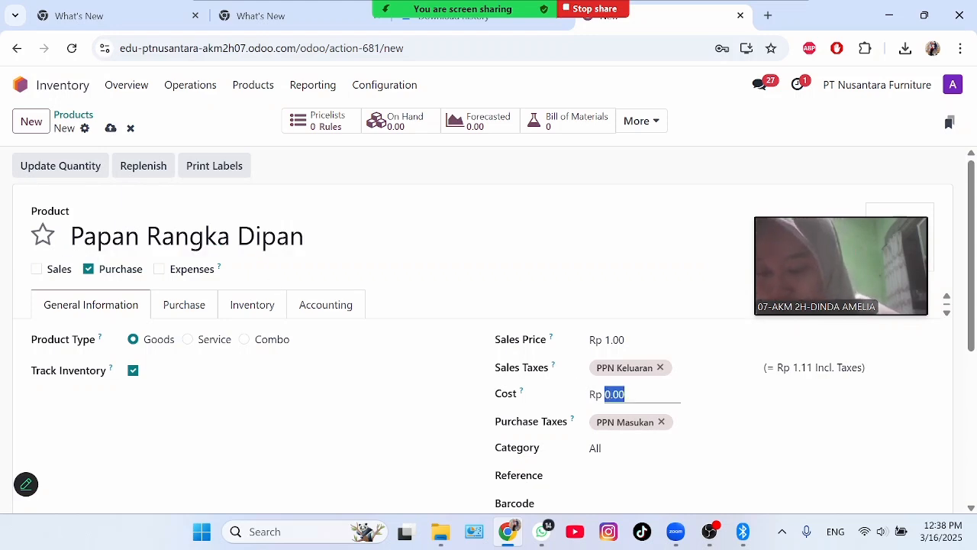
text(1000)
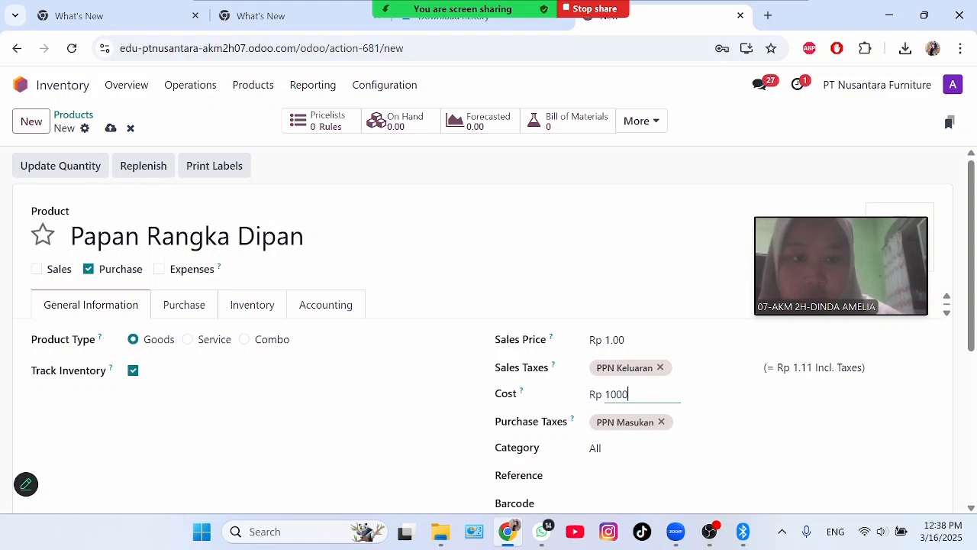
text(000)
click(406, 421)
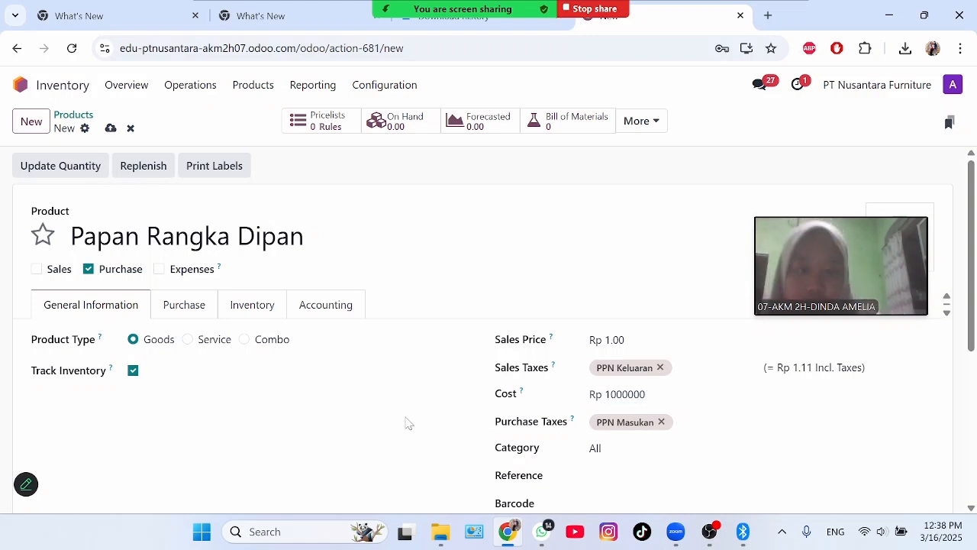
Write the internal note of Papan Rangka Dipan on two lines: "Kayu Jati 2 cm" and "Ukuran 200 cm x 160 cm"
scroll(971, 281, down, 3)
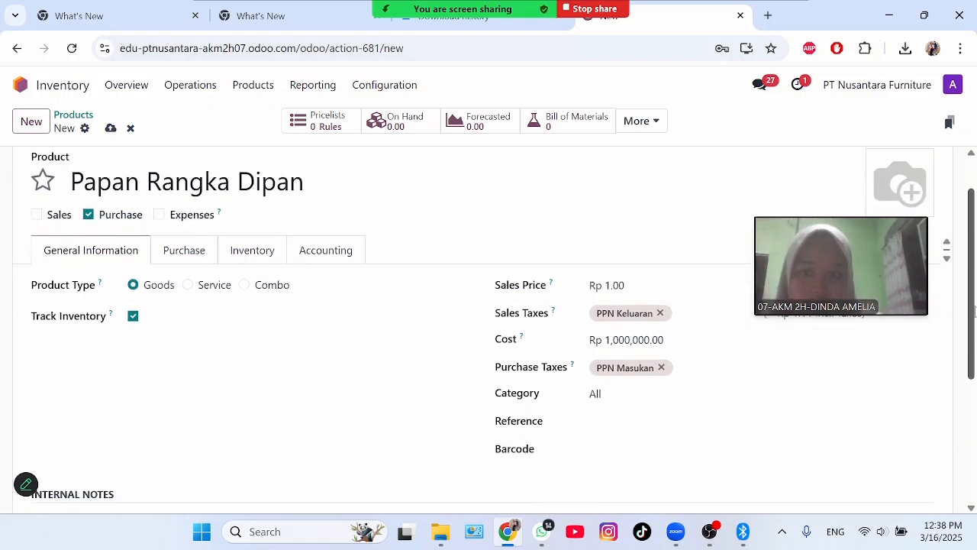
click(46, 377)
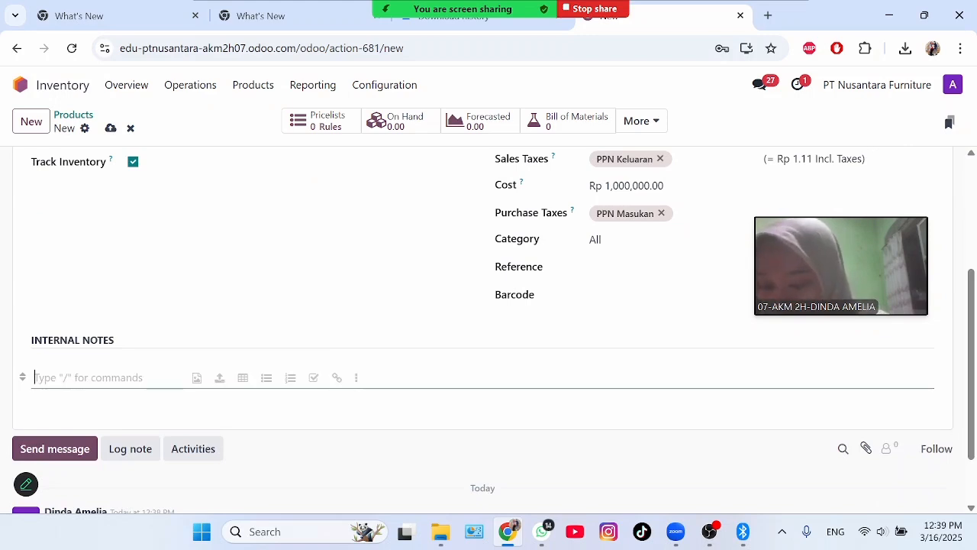
text(Kayu )
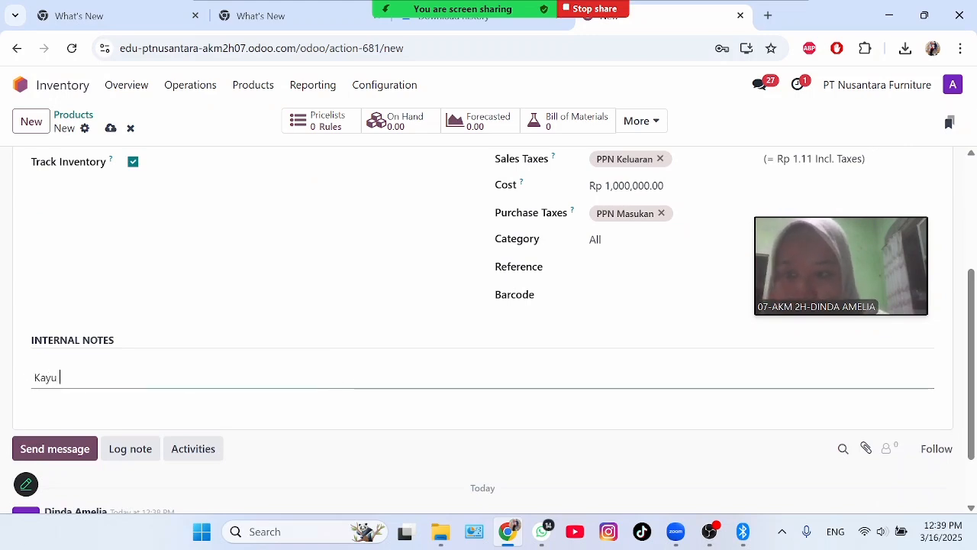
text(Jati )
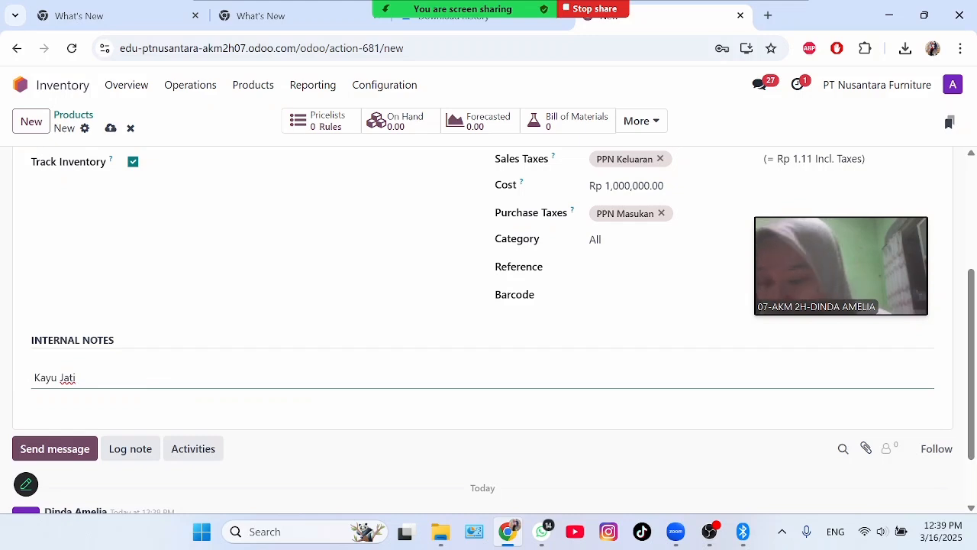
text(2 cm)
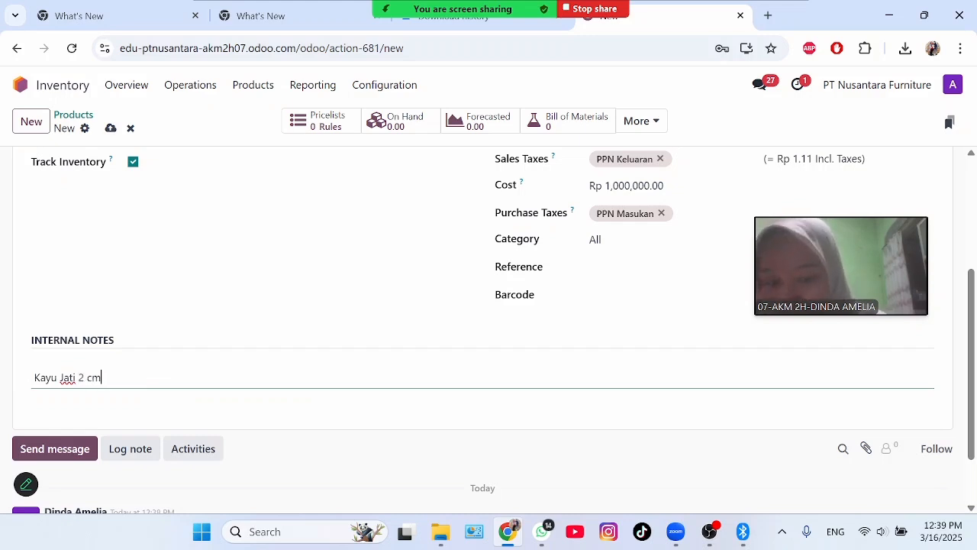
key(Return)
text(Uku)
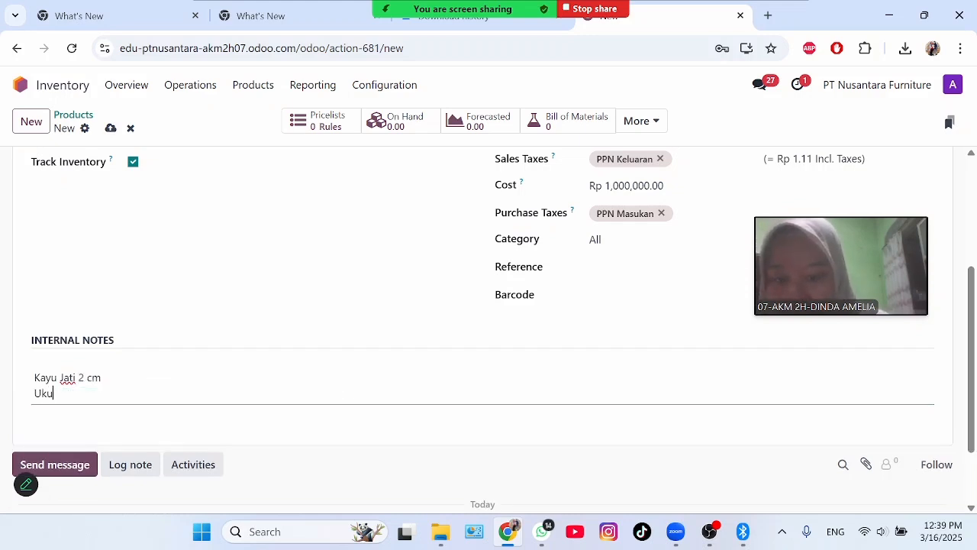
text(ran 2)
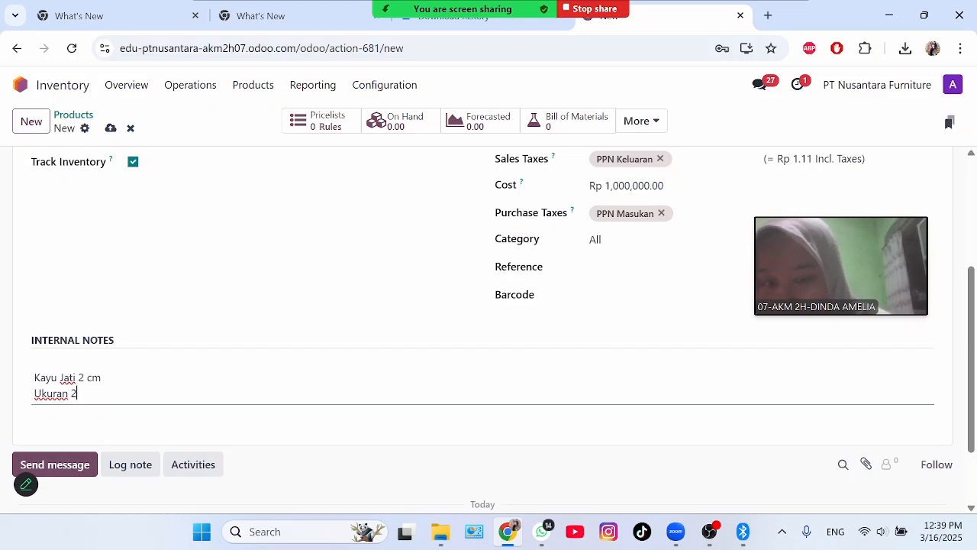
text(00 cm x)
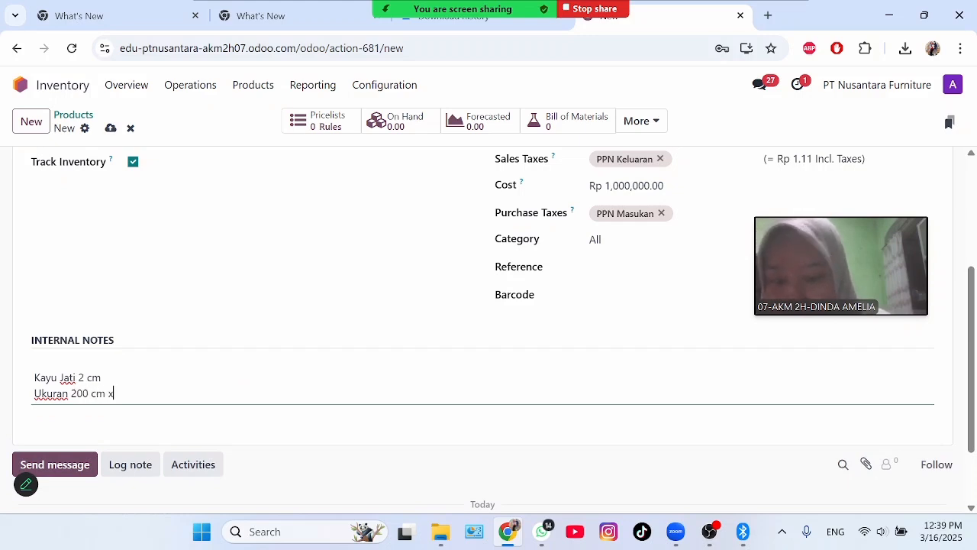
text( 1)
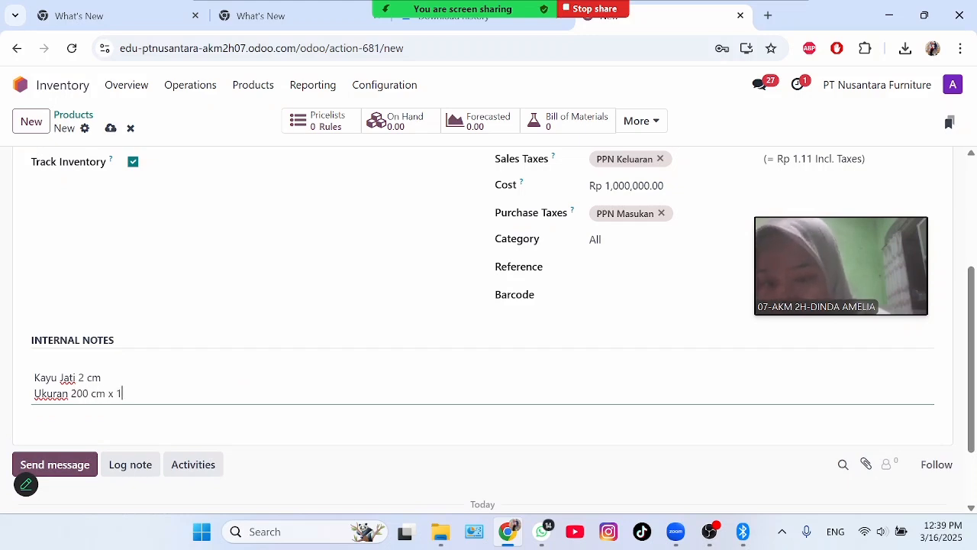
text(60 cm)
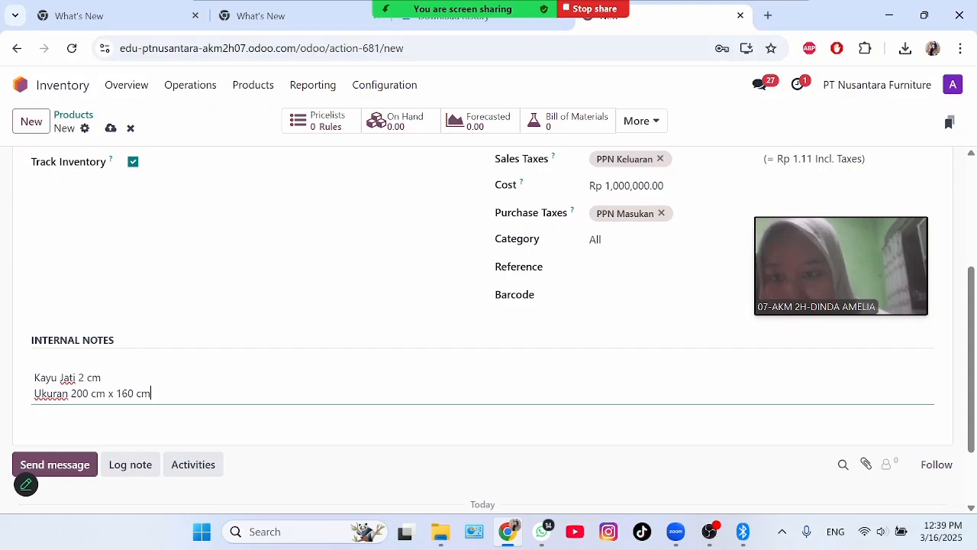
click(248, 228)
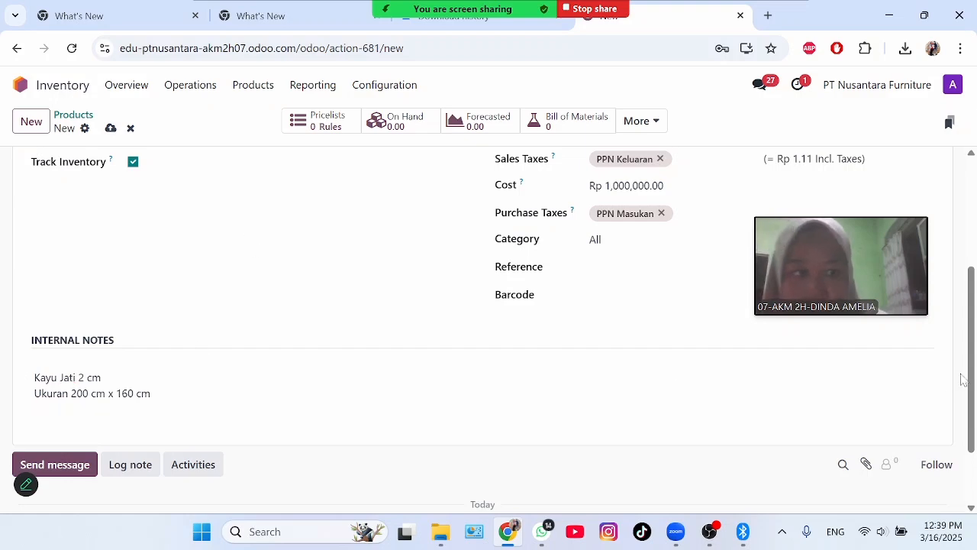
Enable the Manufacture route for Papan Rangka Dipan in addition to Buy
drag(964, 379, 974, 273)
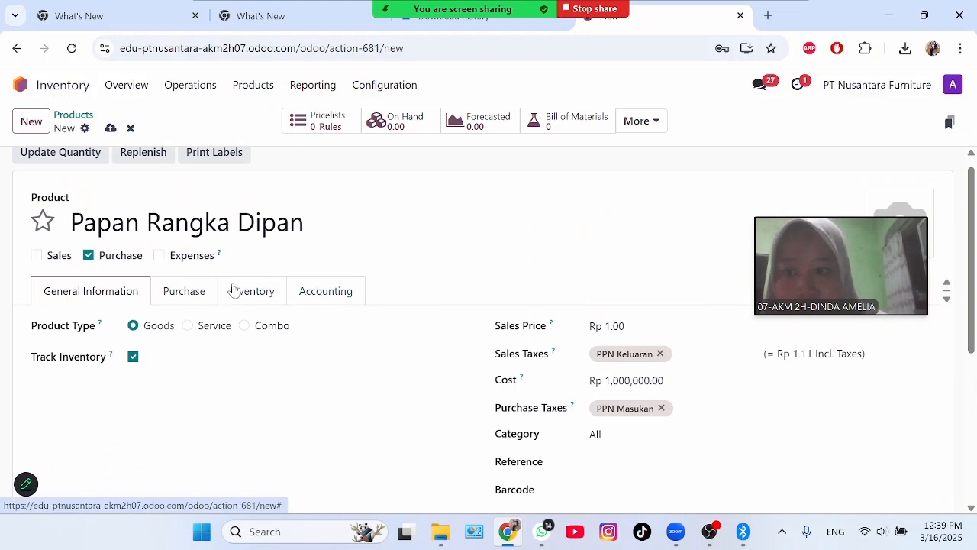
click(275, 293)
click(91, 395)
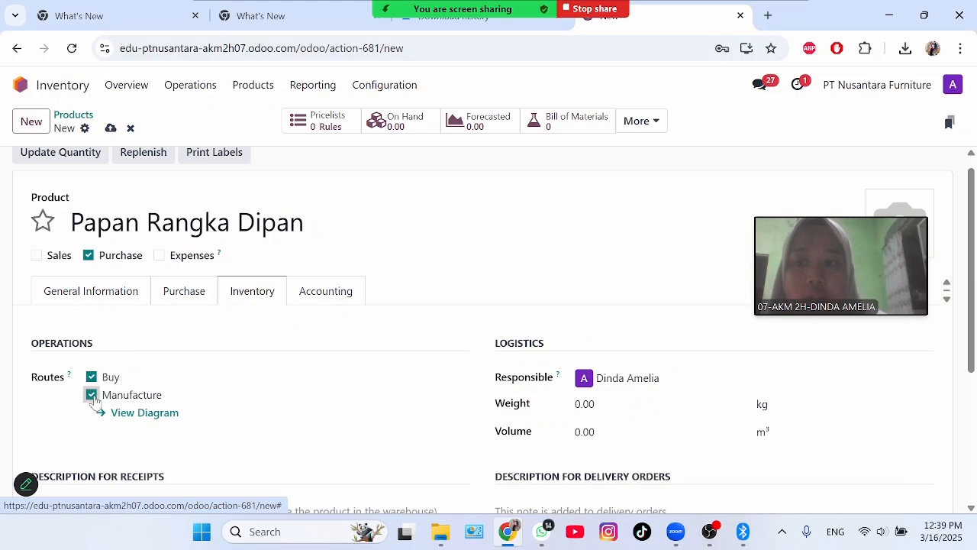
Set the expense account of Papan Rangka Dipan to Cost of Goods Sold
click(331, 293)
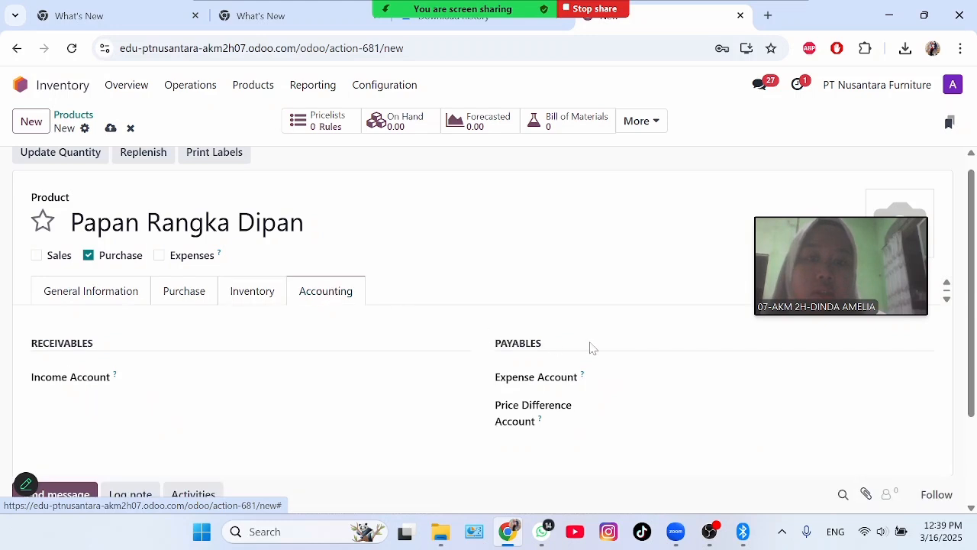
click(672, 377)
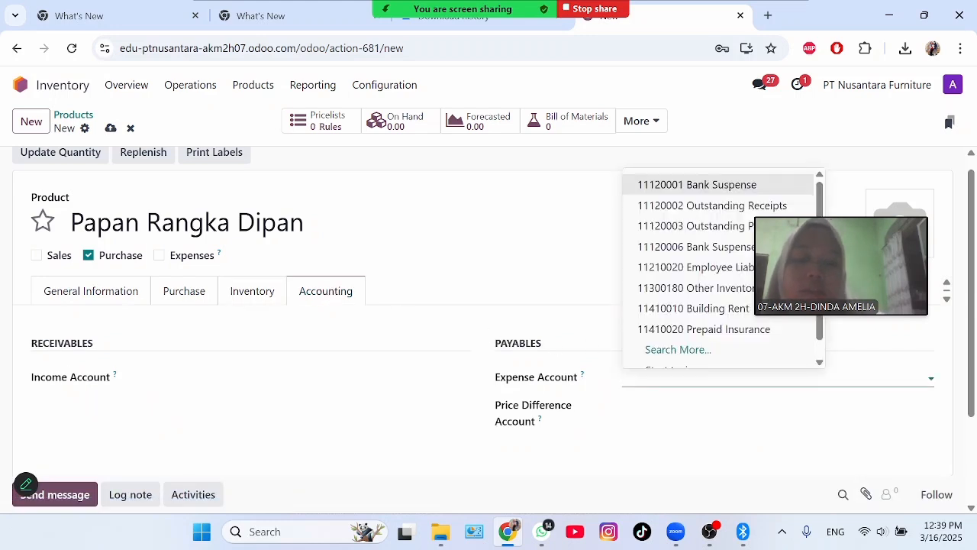
text(cost)
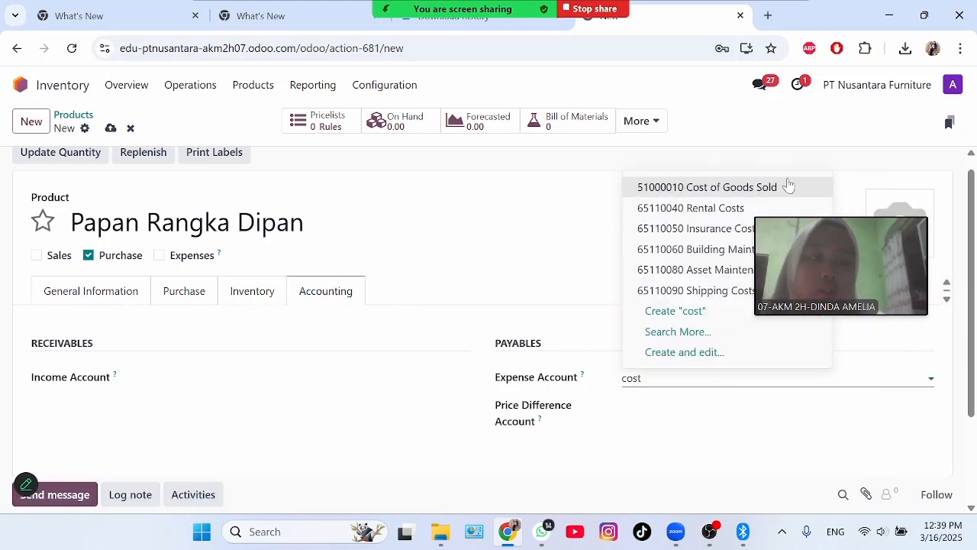
click(789, 187)
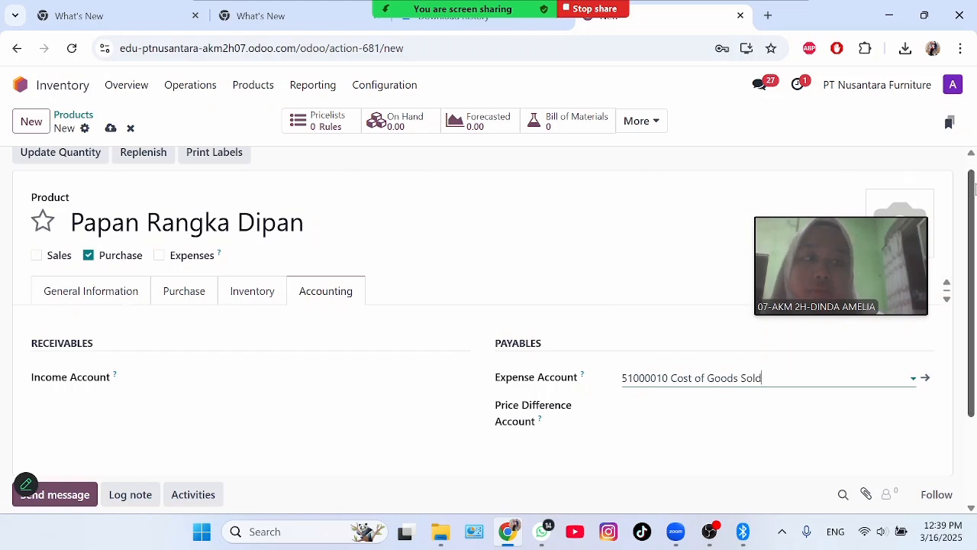
Create a new product named "Headboard" that can be purchased but not sold
scroll(973, 188, up, 1)
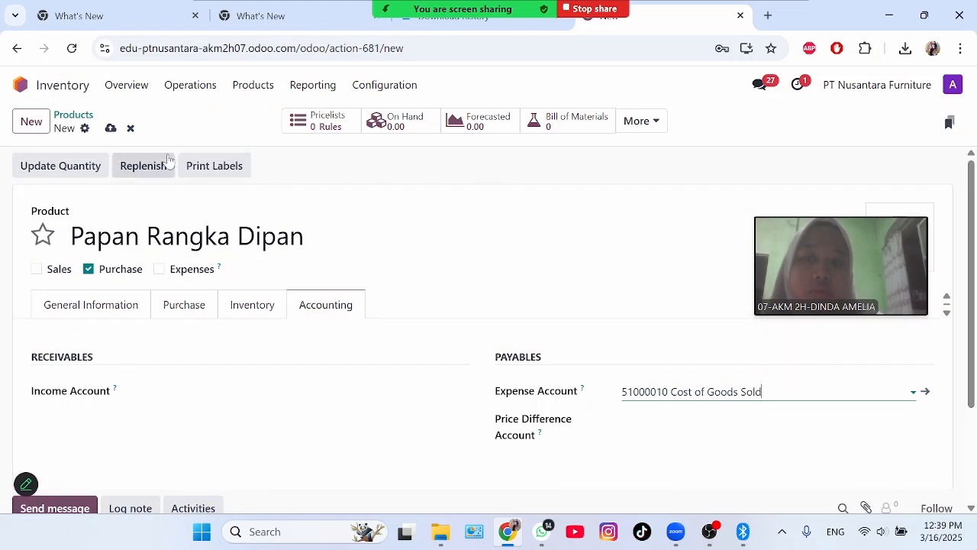
click(32, 122)
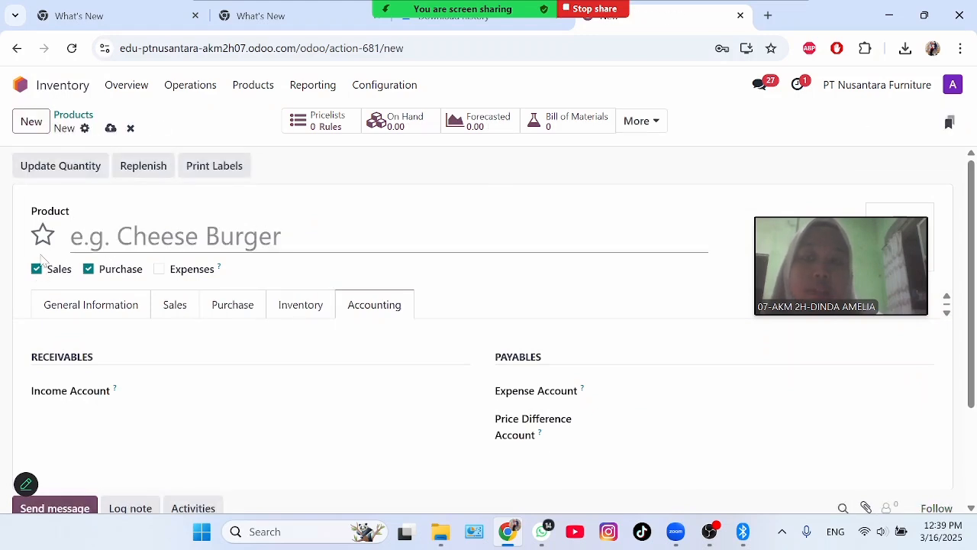
click(37, 270)
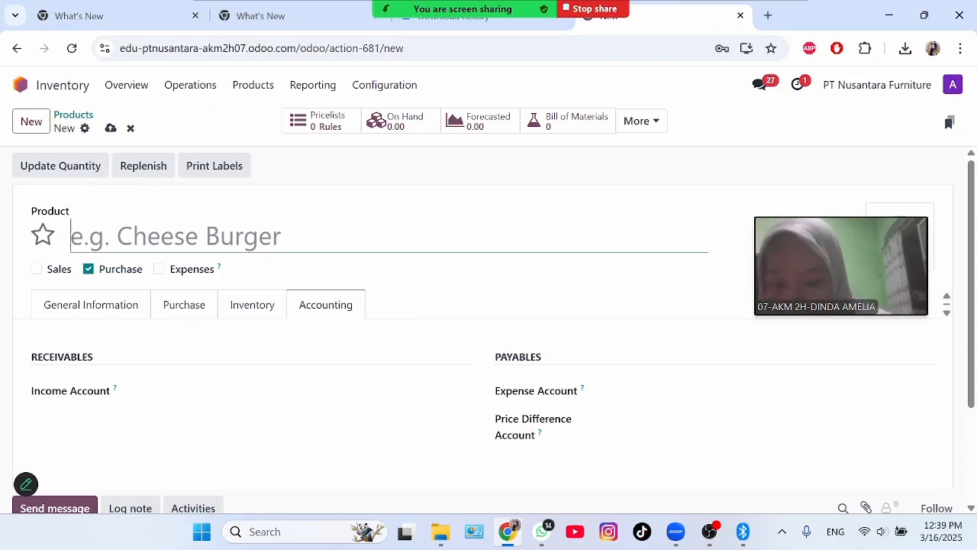
text(Headbo)
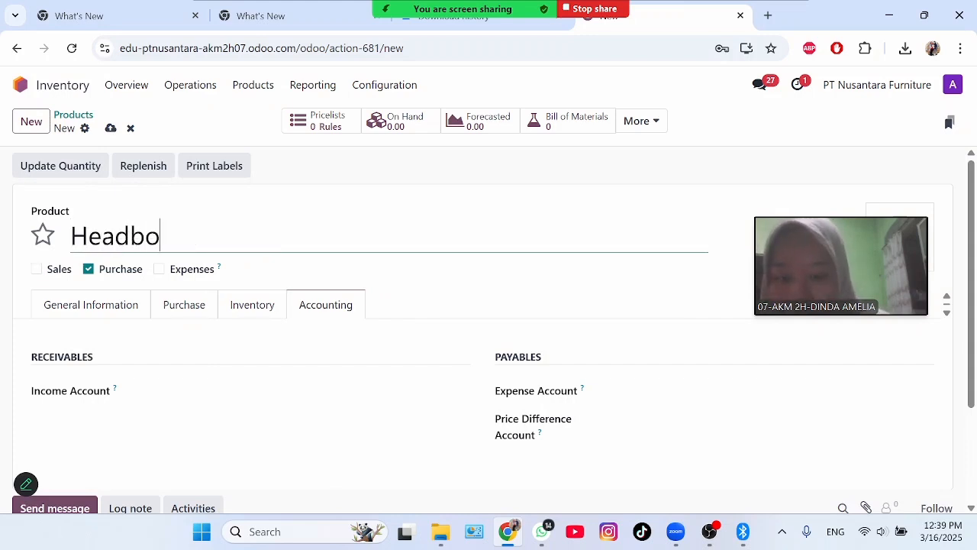
text(ard)
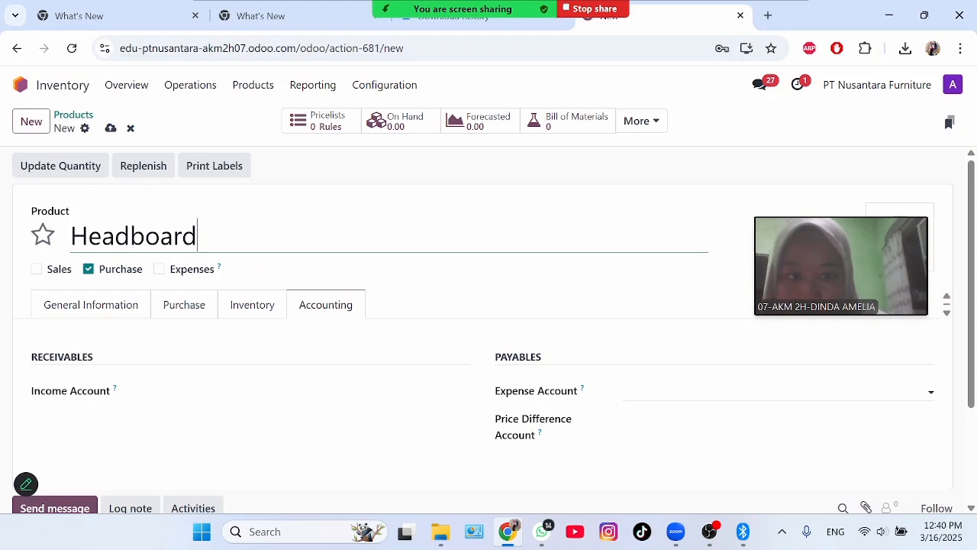
Set Headboard's expense account to Cost of Goods Sold and enable its Manufacture route in addition to Buy
click(717, 392)
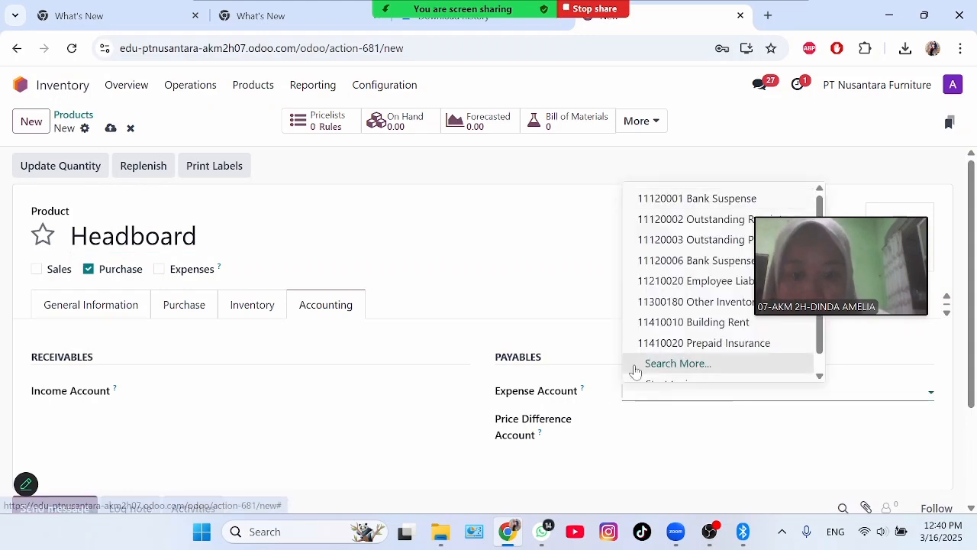
text(cos)
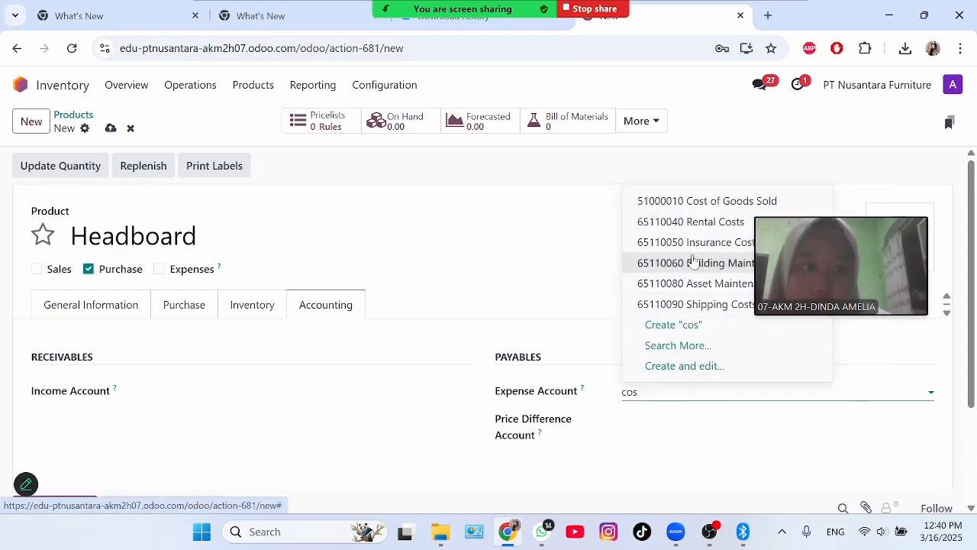
click(710, 201)
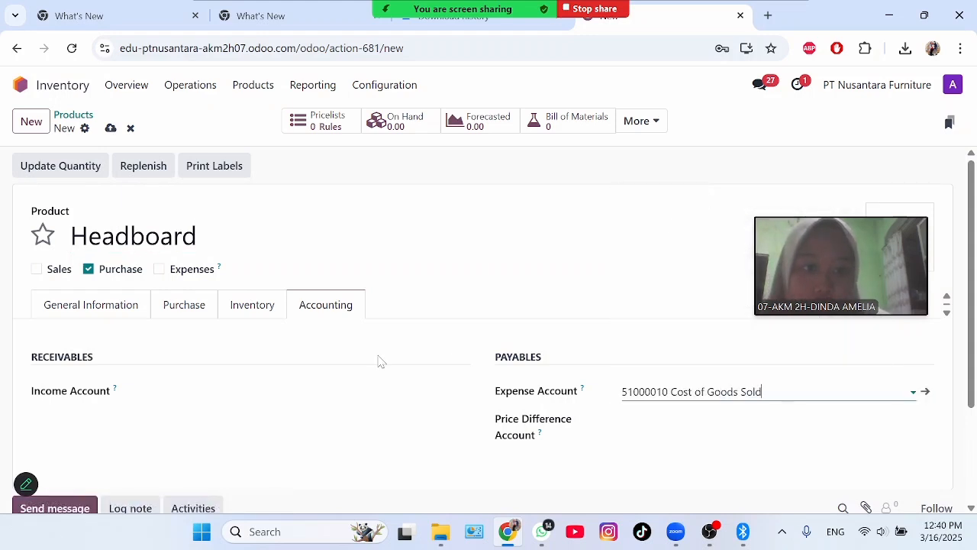
click(252, 308)
click(91, 409)
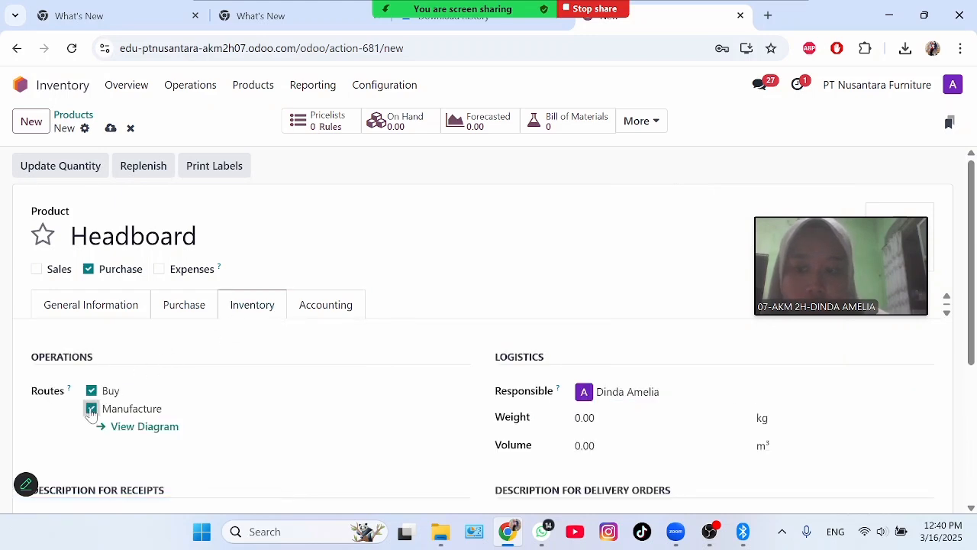
Set the cost of Headboard to Rp 500,000
click(112, 305)
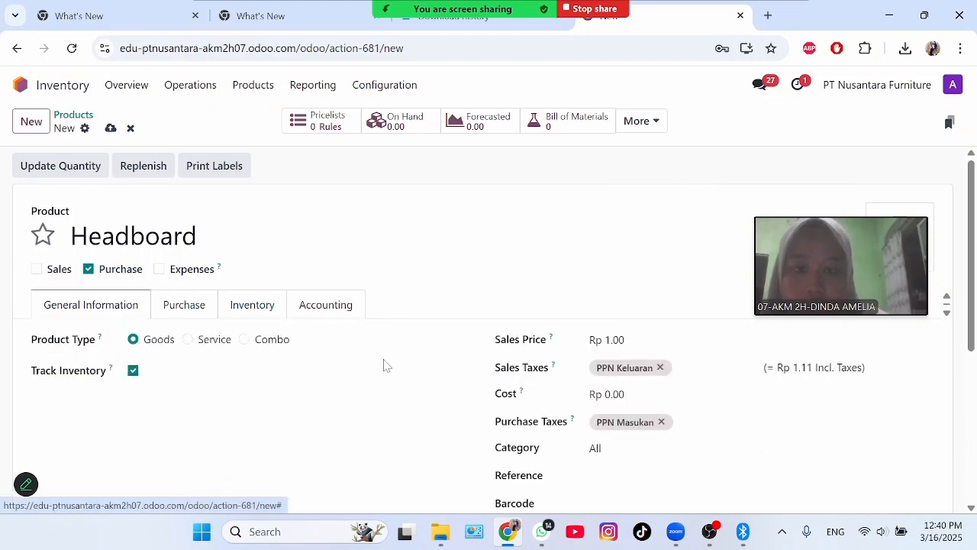
click(636, 395)
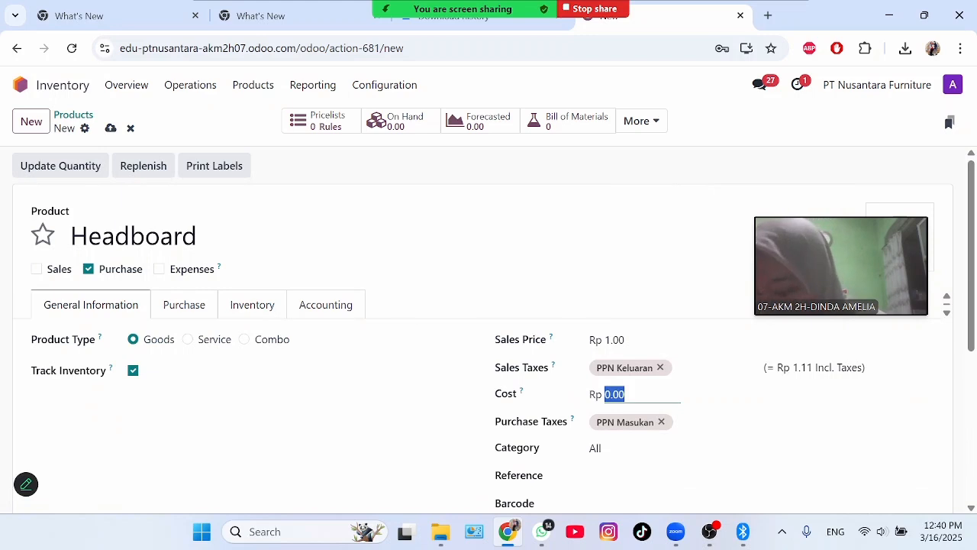
text(500000)
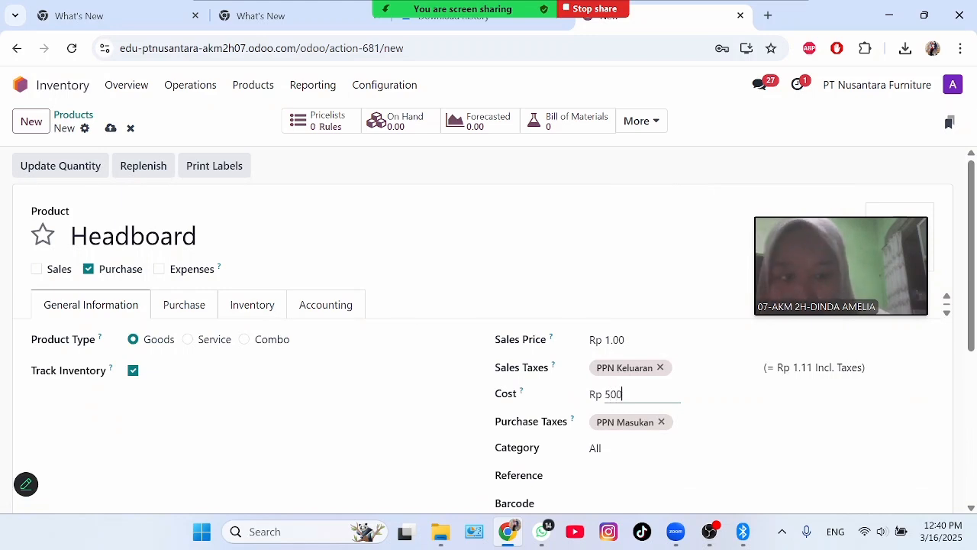
click(398, 420)
Write the internal note of Headboard on two lines: "Kayu Jati 2 cm" and "Ukuran 160 cm x 80 cm"
scroll(971, 243, down, 3)
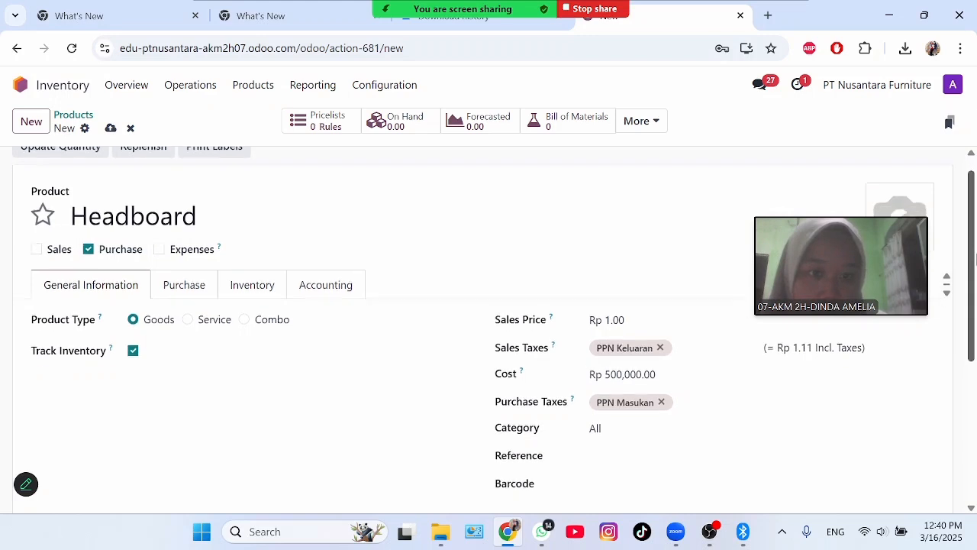
click(122, 330)
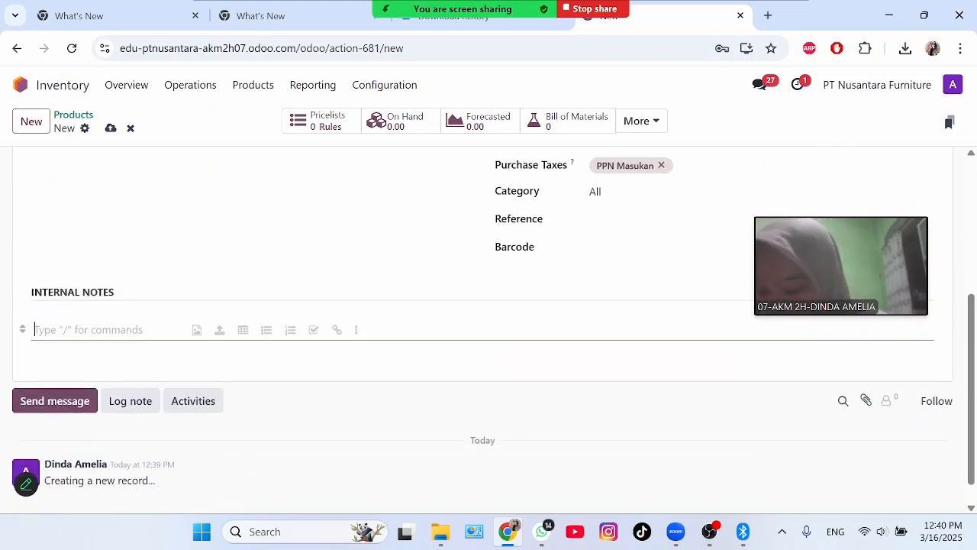
text(Kayu )
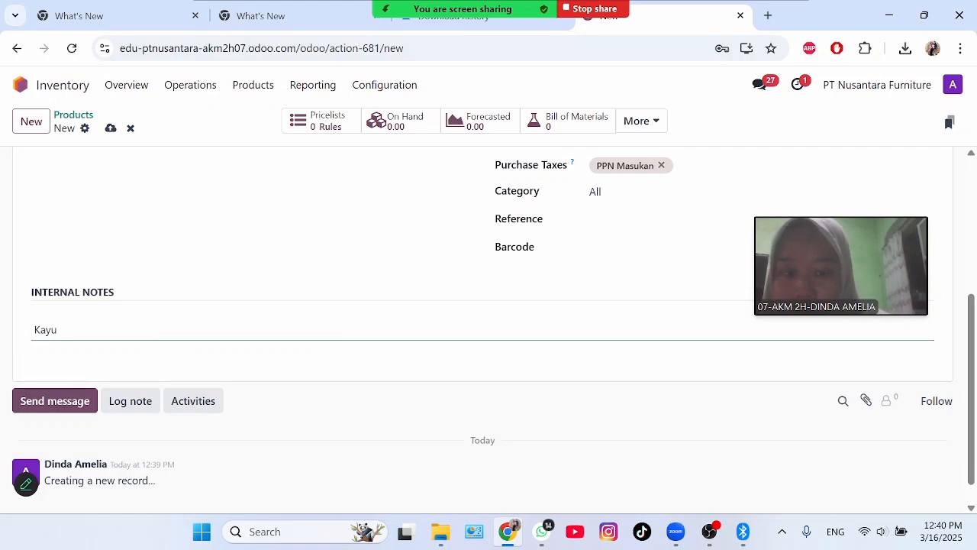
text(Jati )
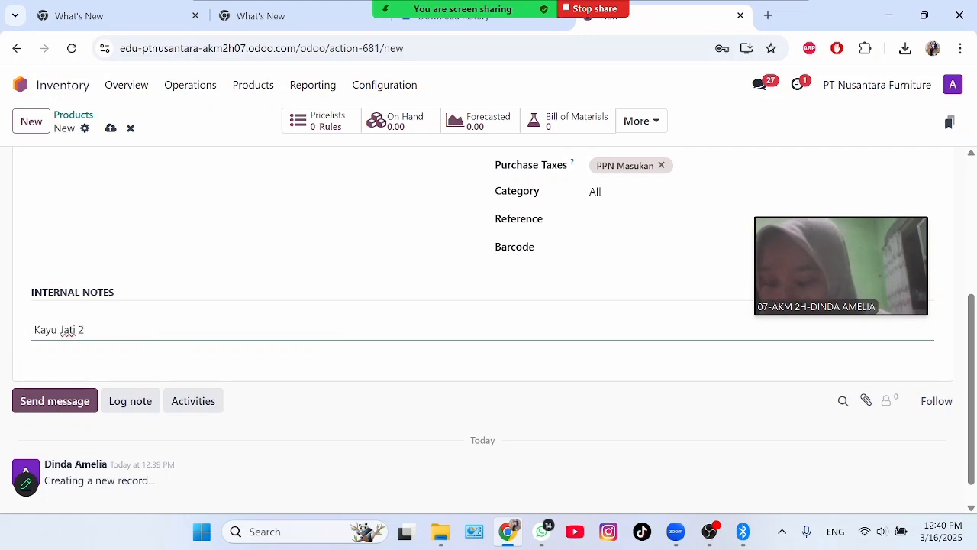
text(2 cm)
key(Return)
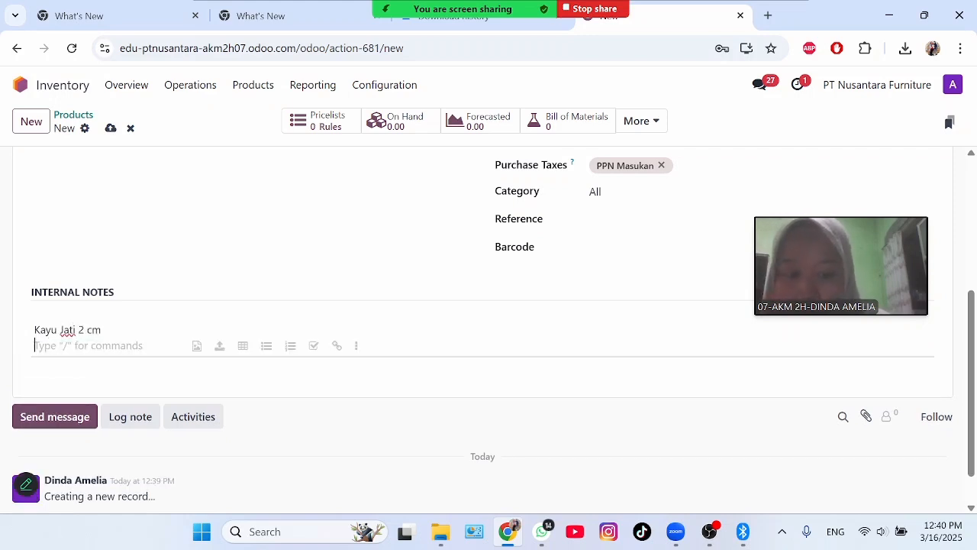
text(Ukuran )
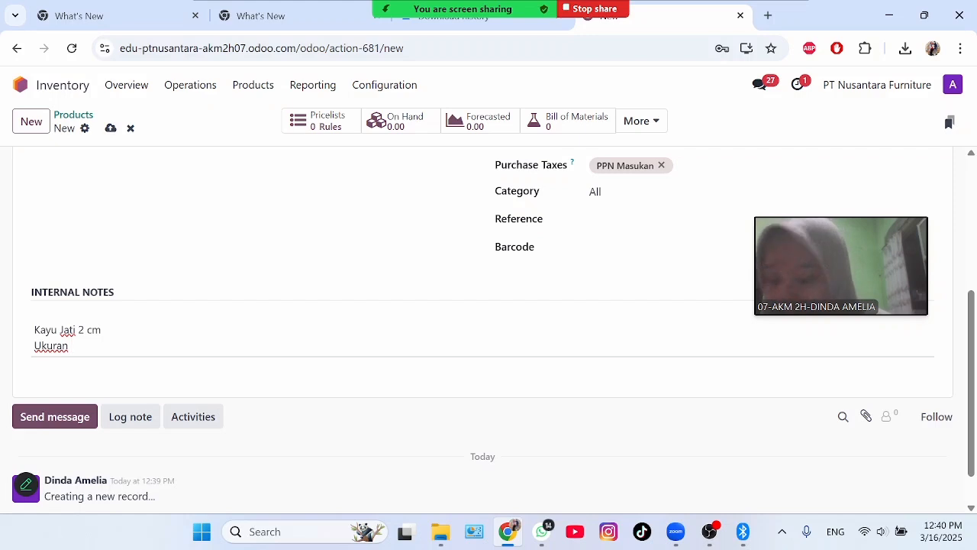
text(160)
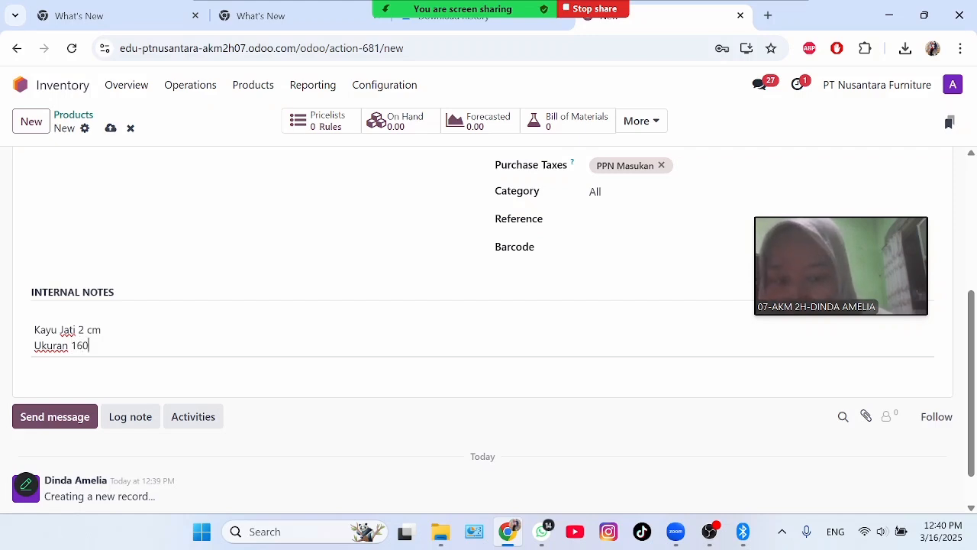
text( cm x 80 cm)
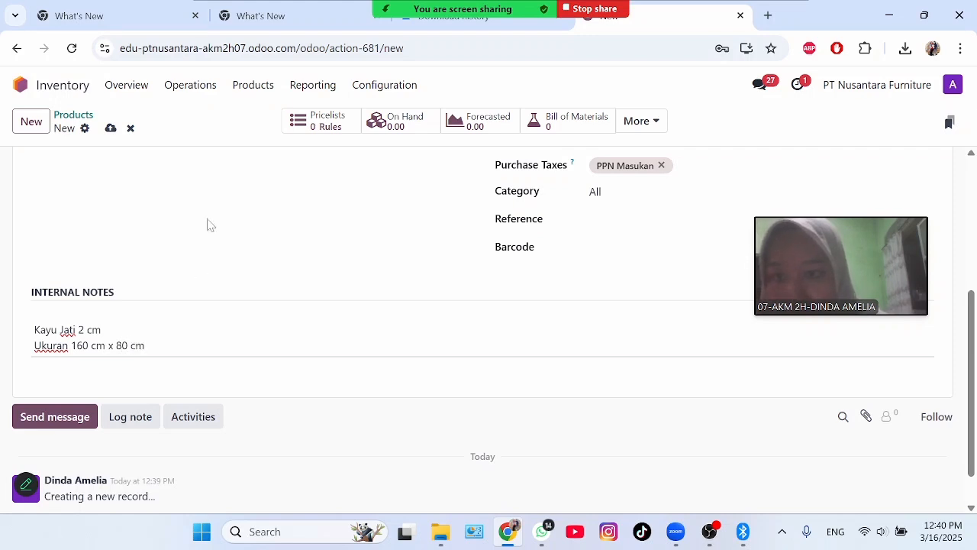
click(206, 224)
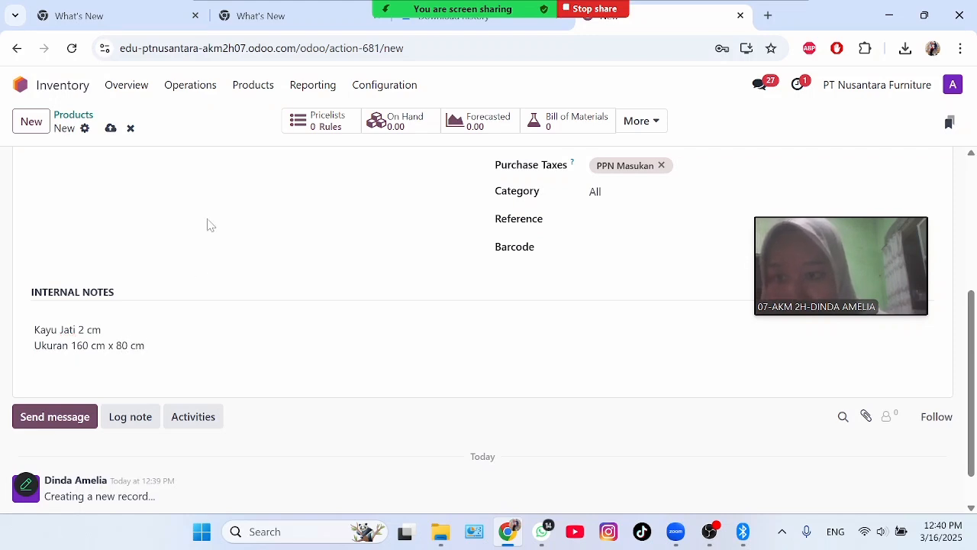
Create a new product named "Papan Nakas" that can be purchased but not sold
scroll(973, 380, up, 5)
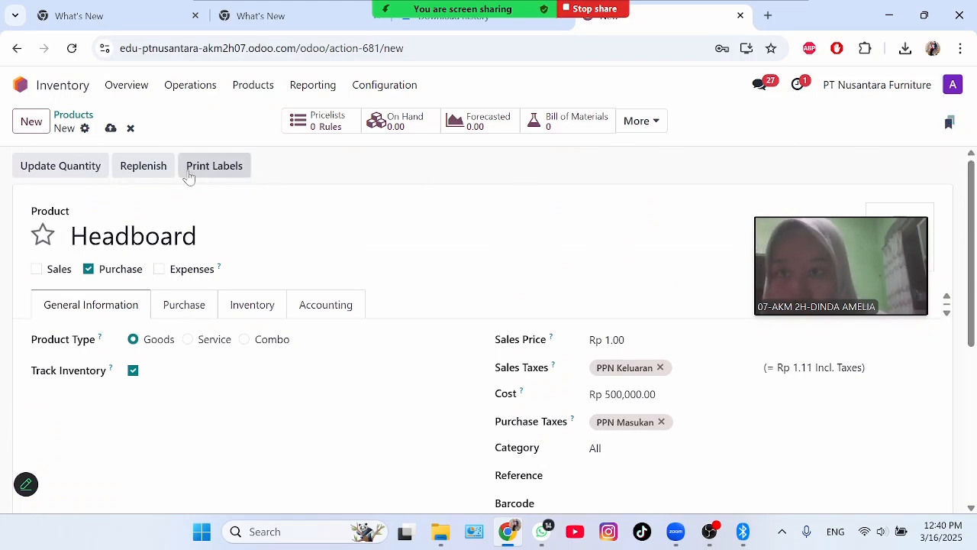
click(29, 123)
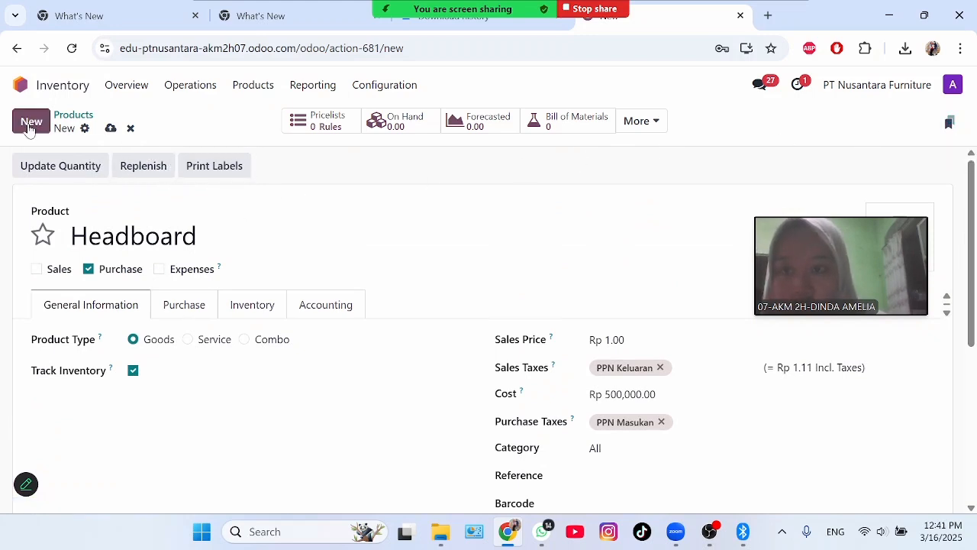
click(36, 269)
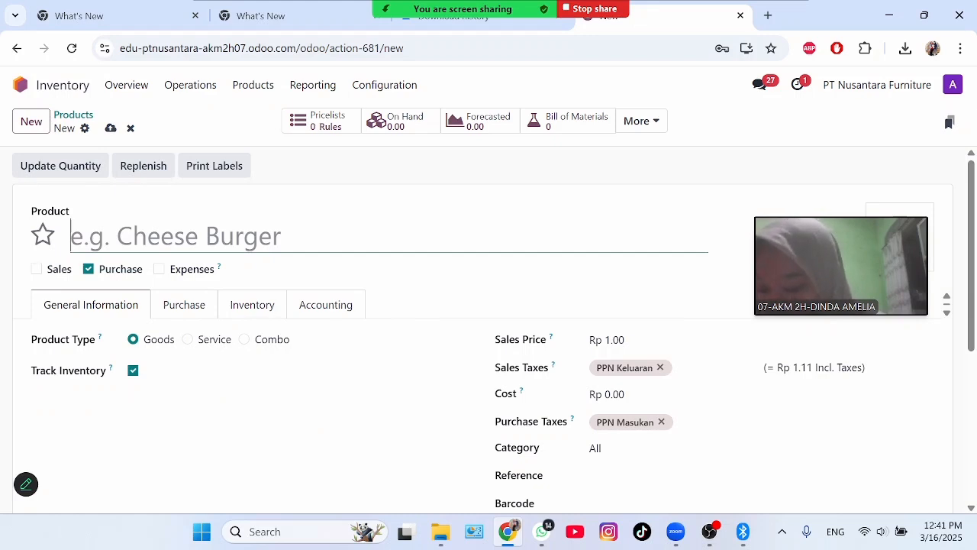
text(Papa)
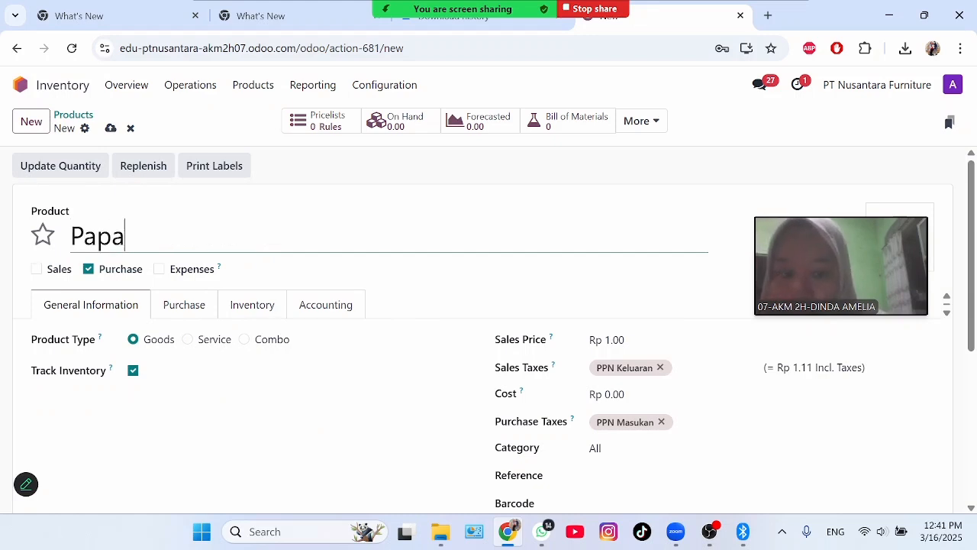
text(n Nakas)
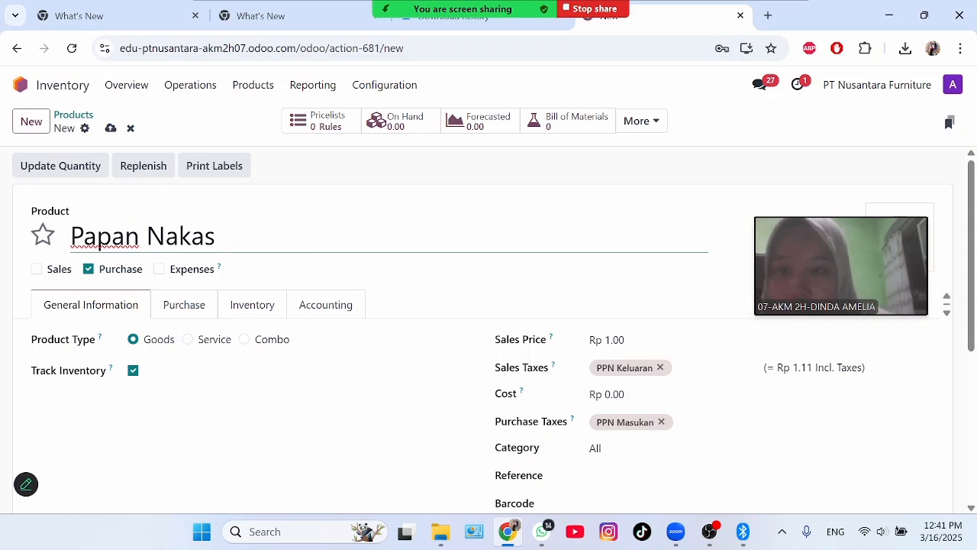
Set the cost of Papan Nakas to Rp 250,000
click(615, 394)
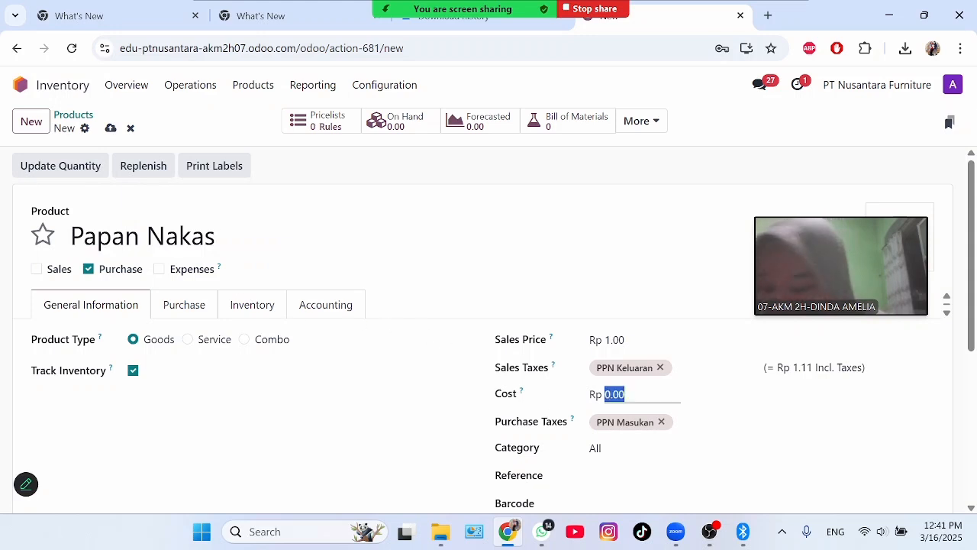
text(250000)
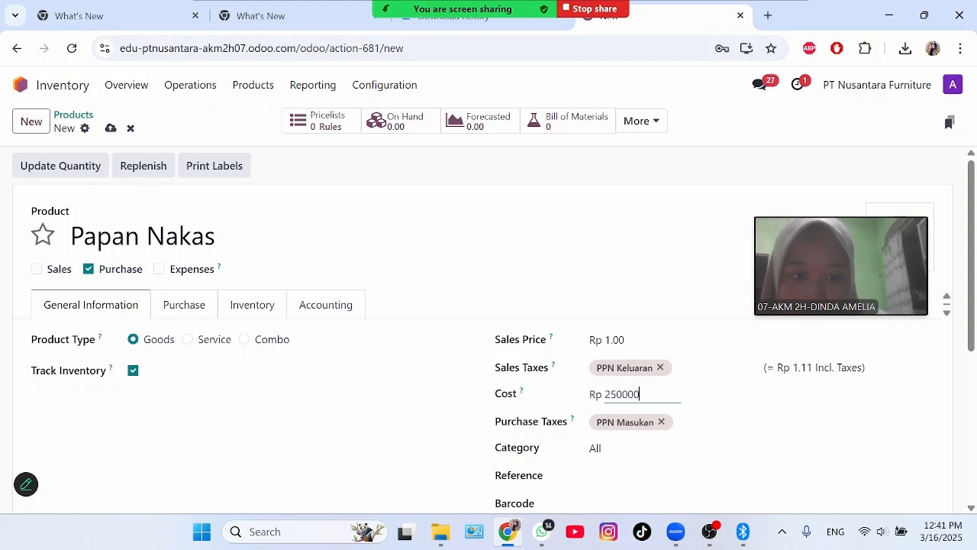
click(415, 413)
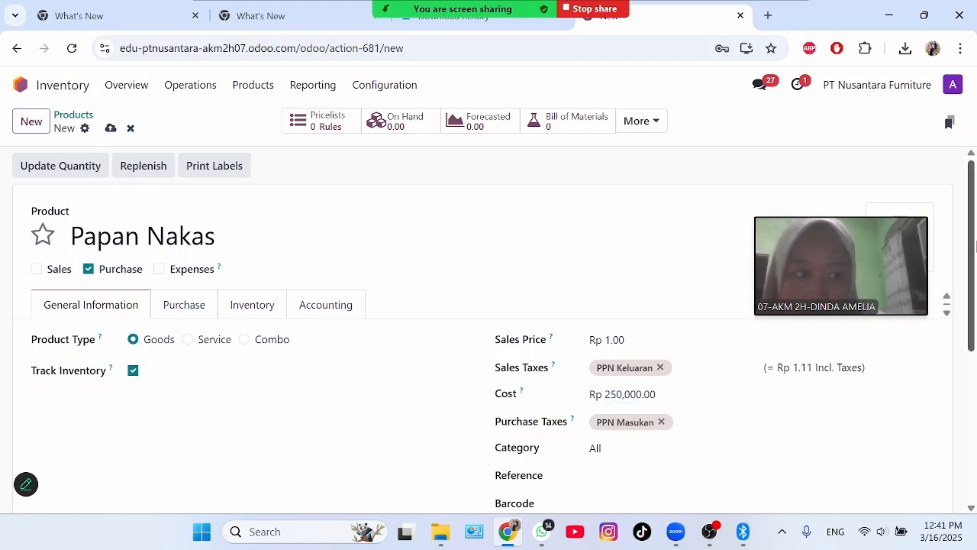
Write "Kayu MDF 18 mm, HPL finish" as the internal note of Papan Nakas
scroll(222, 386, down, 3)
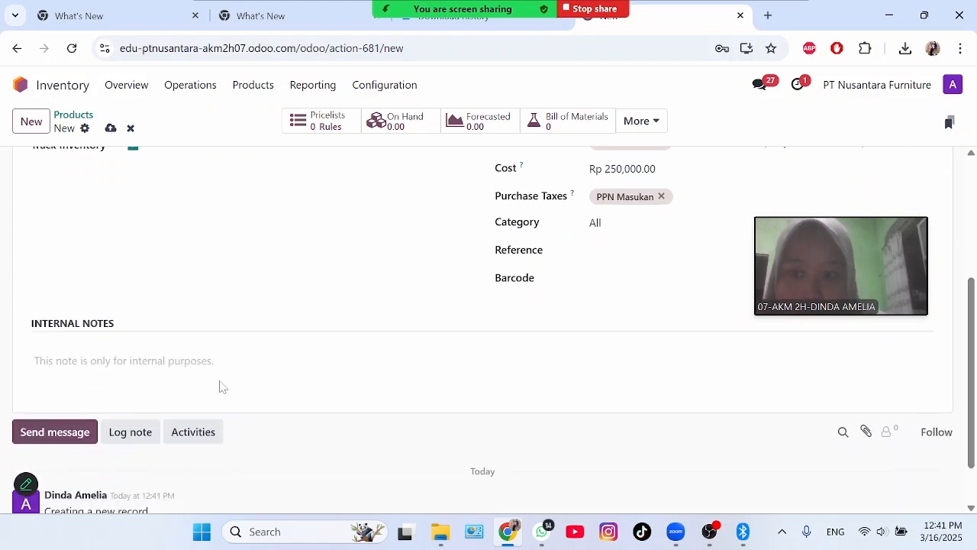
click(123, 361)
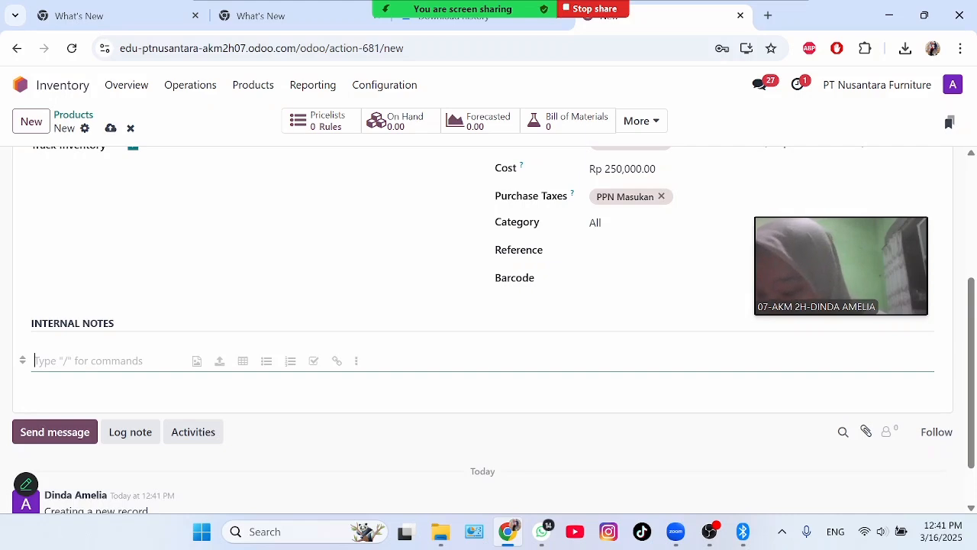
text(Kayu MDF 18 mm, HPL finish)
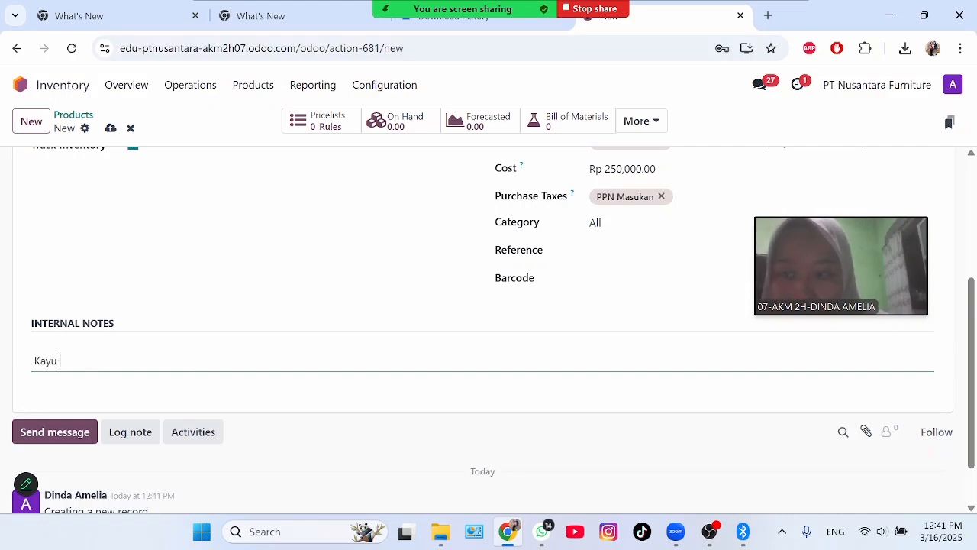
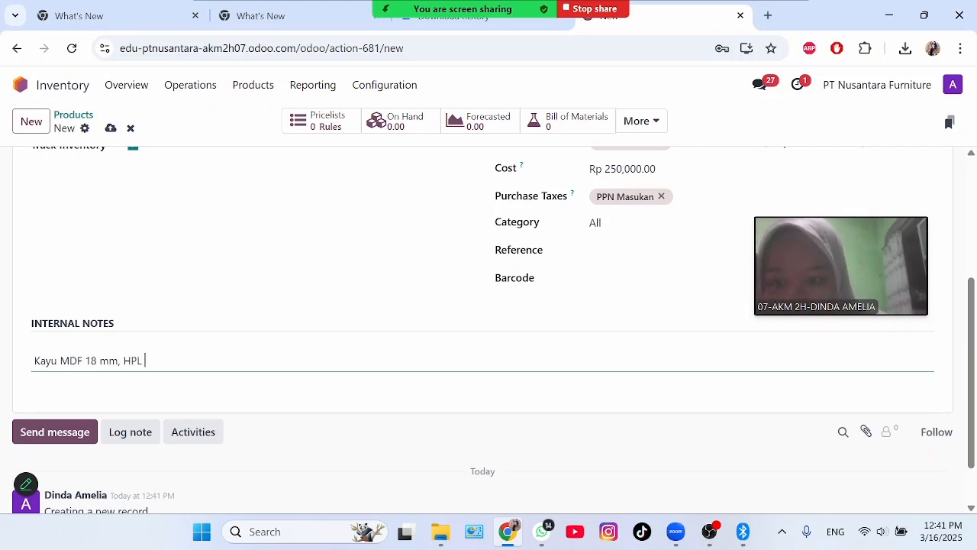
text(nis)
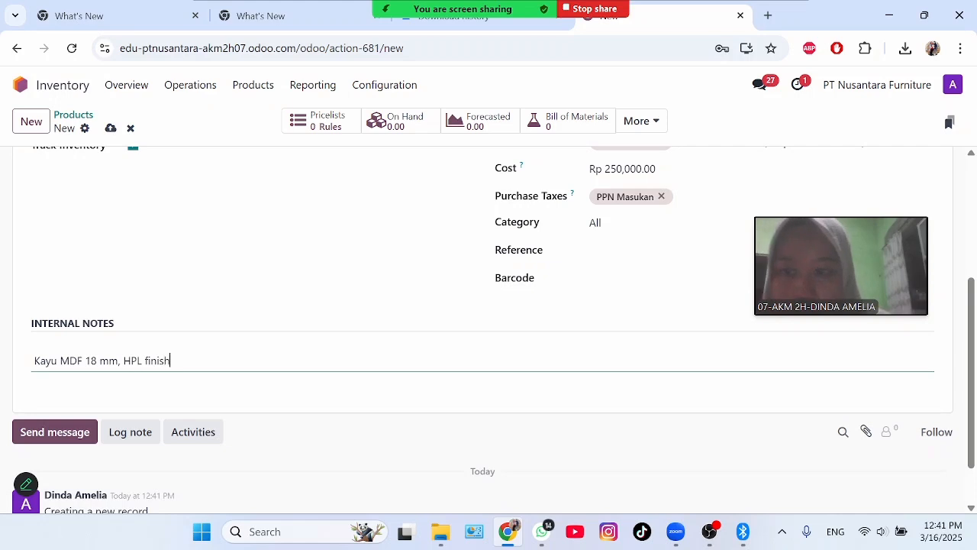
text(h)
click(226, 203)
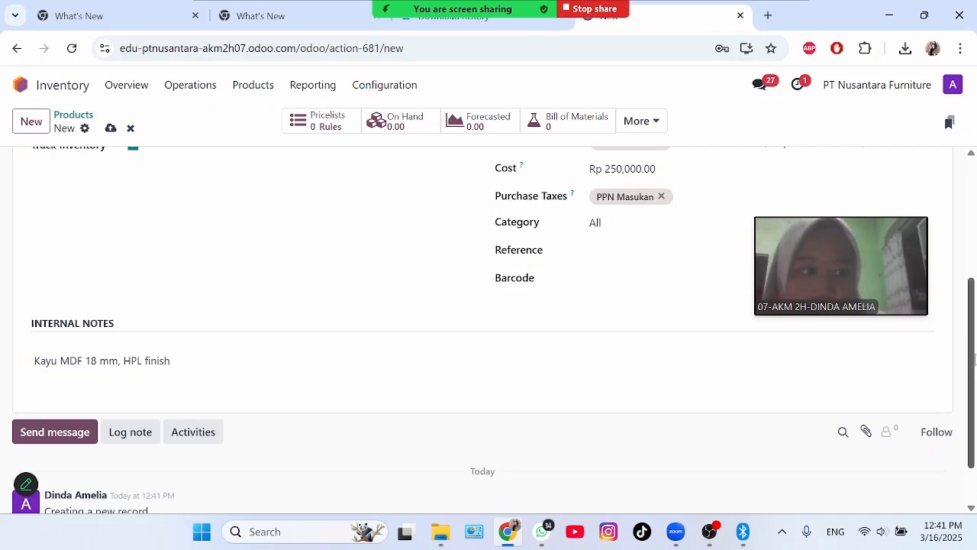
scroll(973, 358, up, 3)
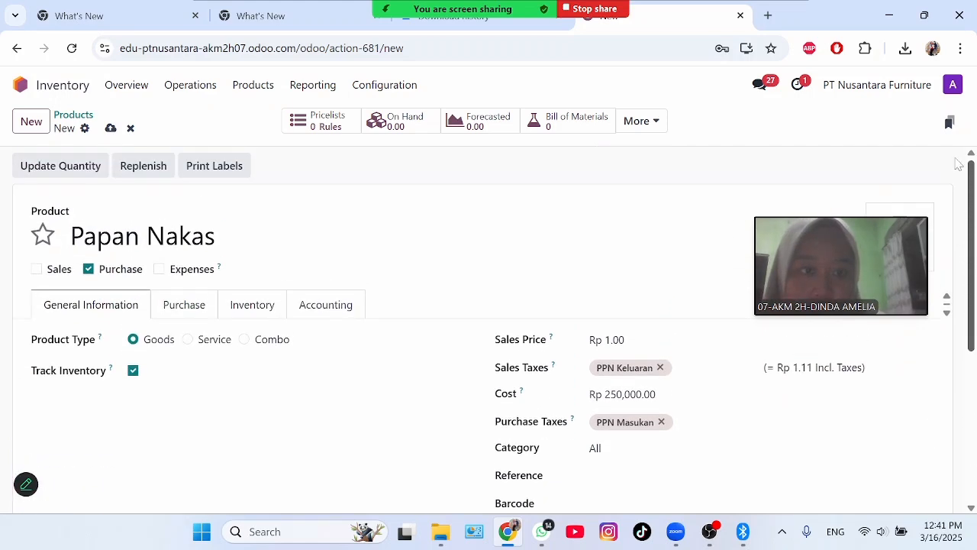
Enable the Manufacture route for Papan Nakas and set its expense account to 51000010 Cost of Goods Sold
click(280, 306)
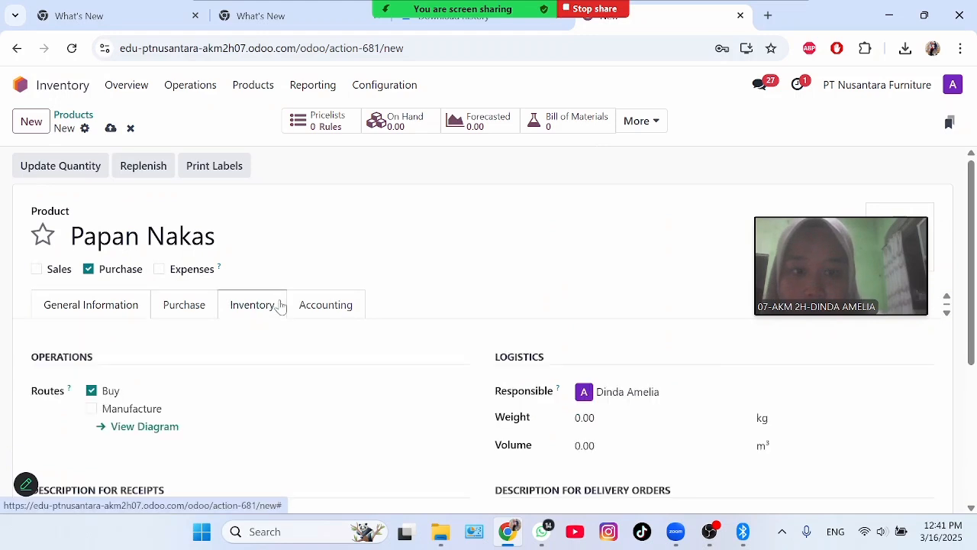
click(92, 408)
click(332, 317)
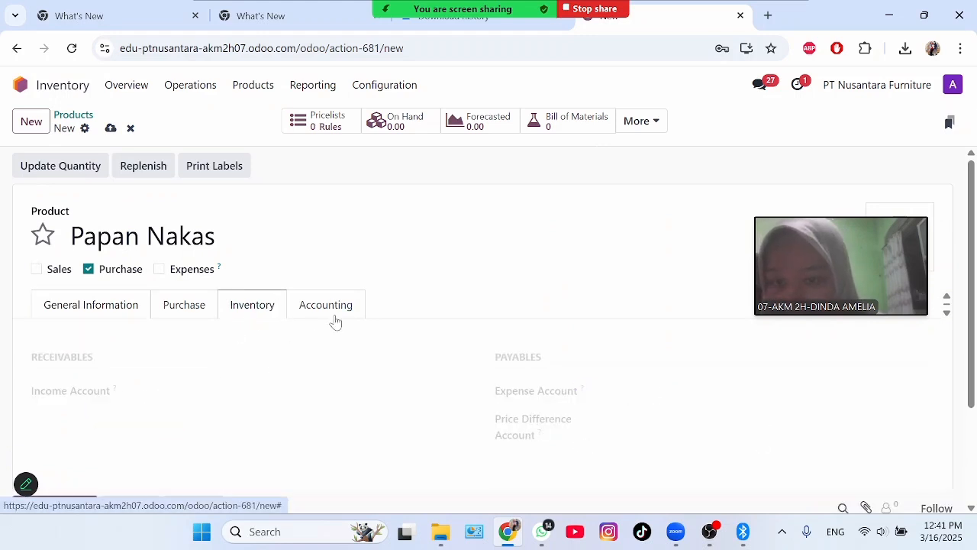
click(642, 392)
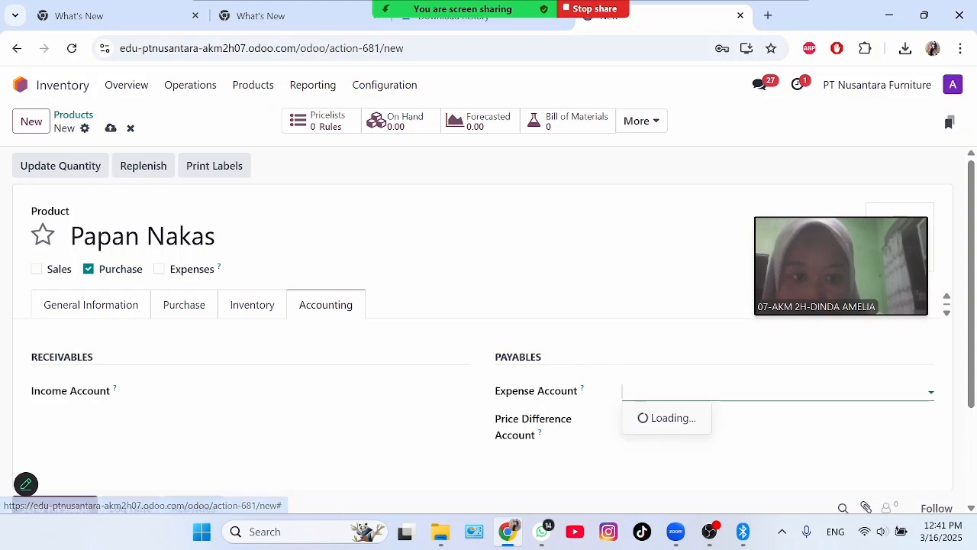
text(cost)
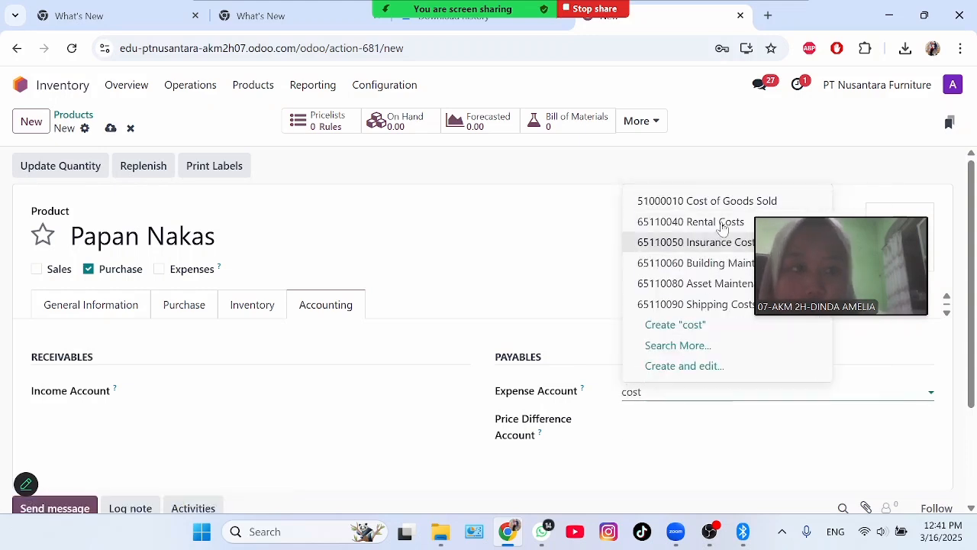
click(730, 205)
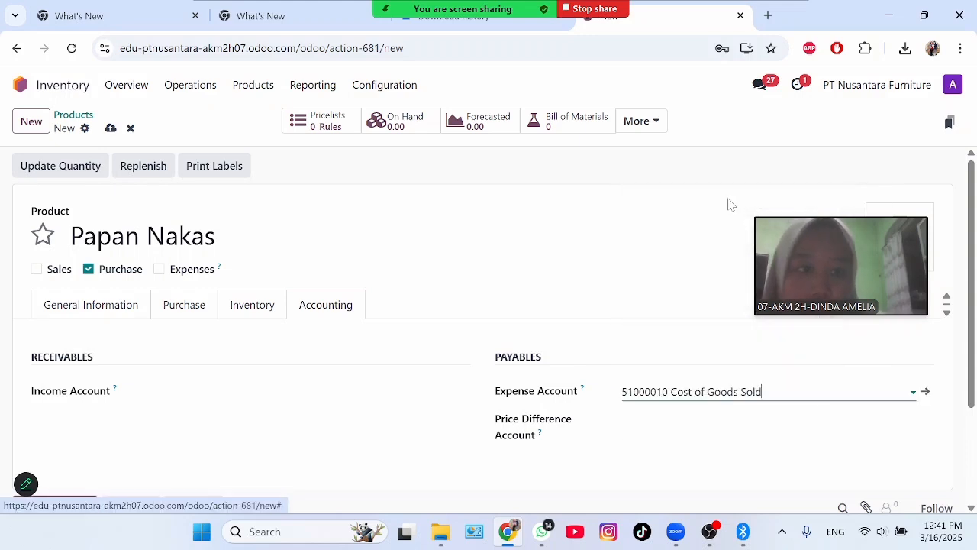
Create a new product named "sekrup kayu" that can be purchased but not sold
click(30, 122)
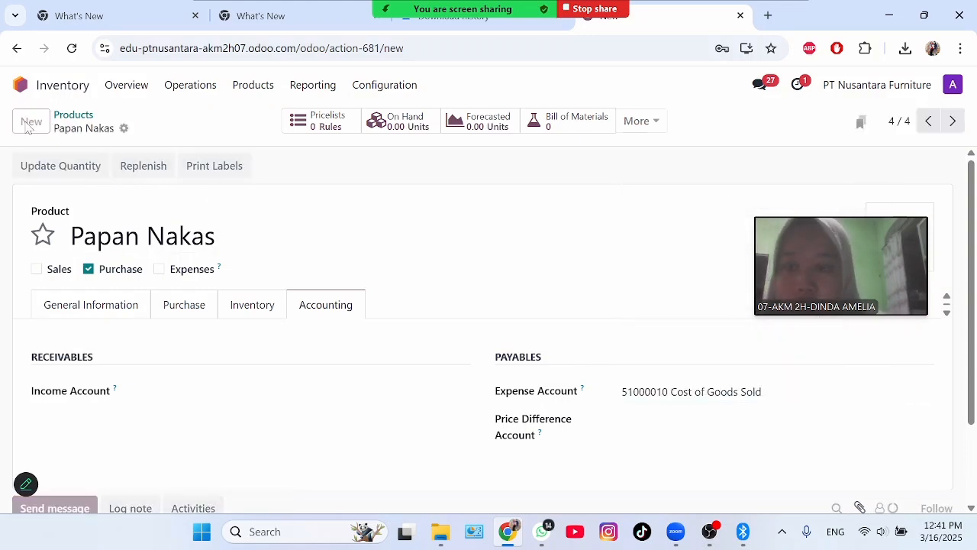
click(36, 269)
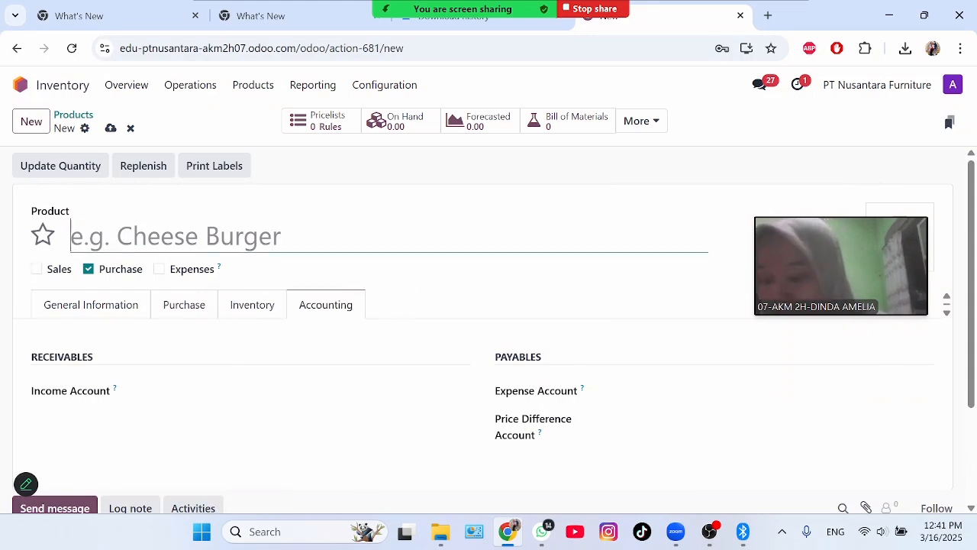
text(sekrup )
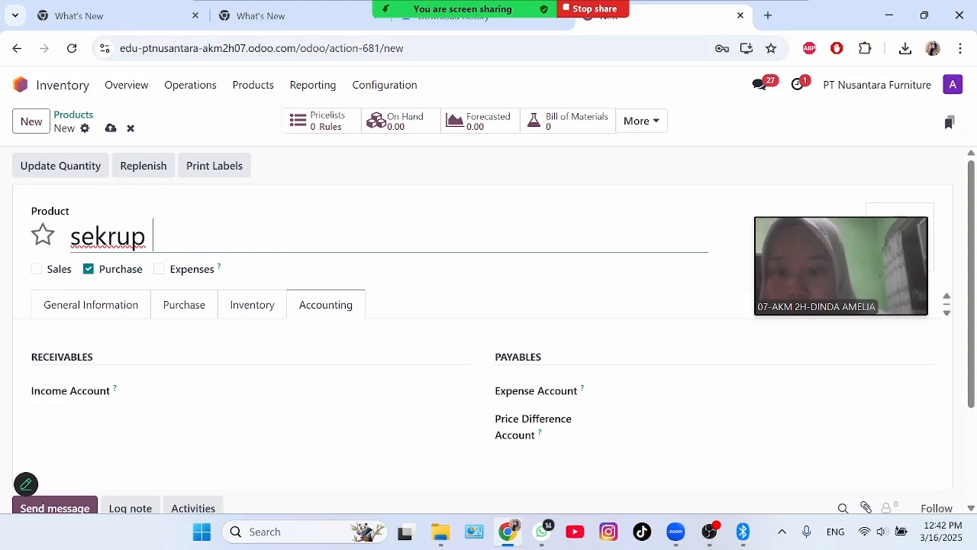
text(kayu)
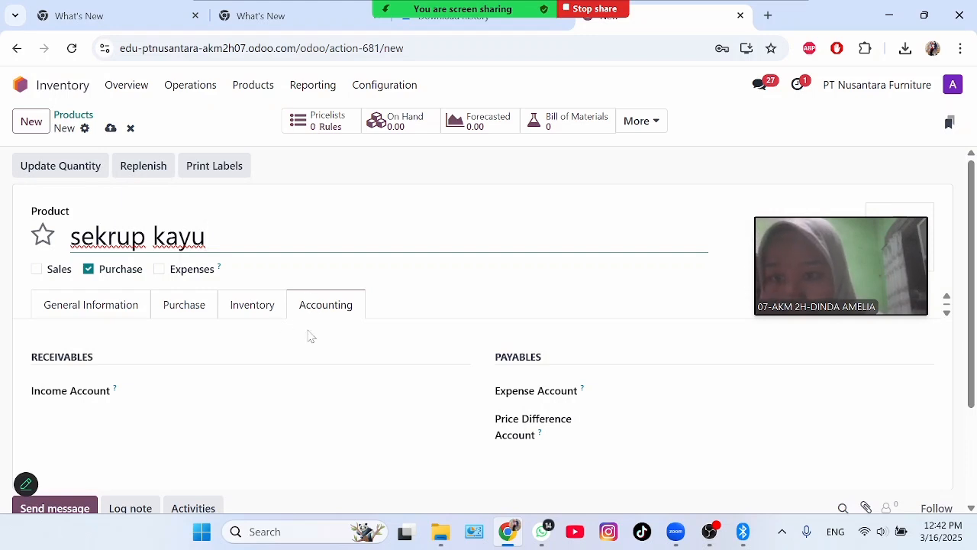
Set the expense account of sekrup kayu to 51000010 Cost of Goods Sold and enable its Manufacture route
click(764, 391)
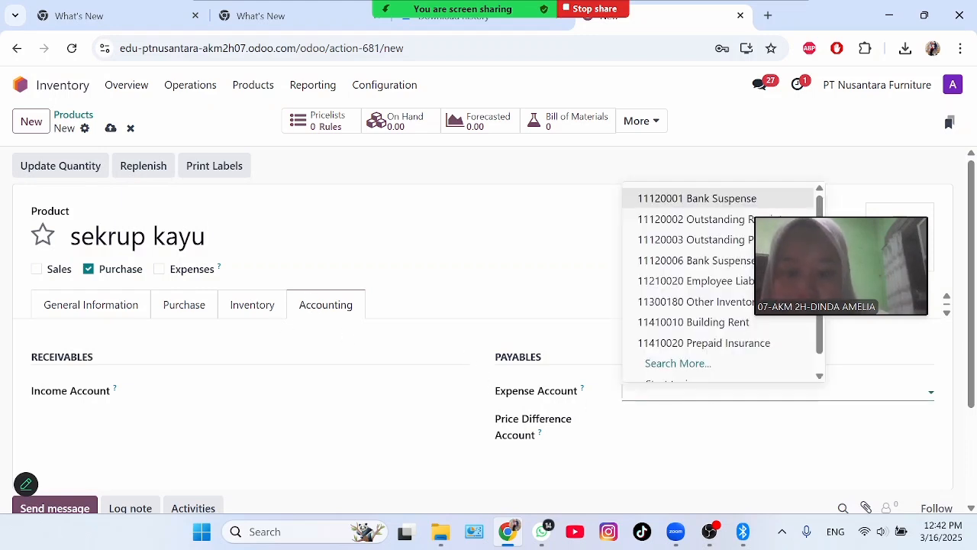
text(cost)
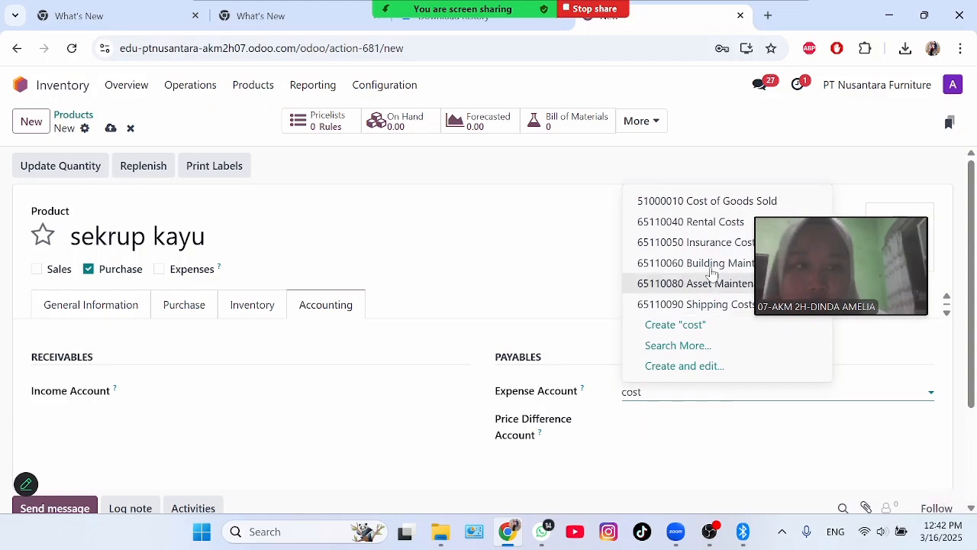
click(740, 202)
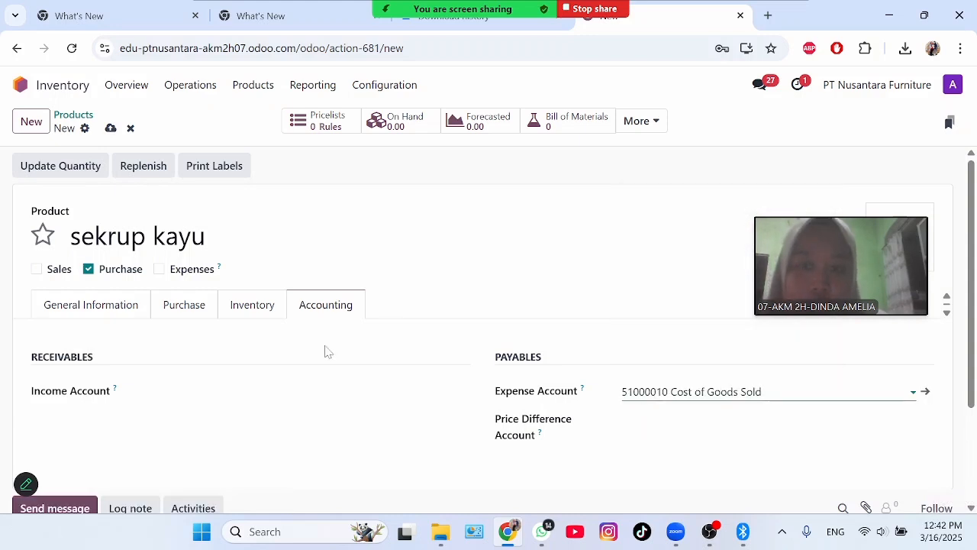
click(258, 309)
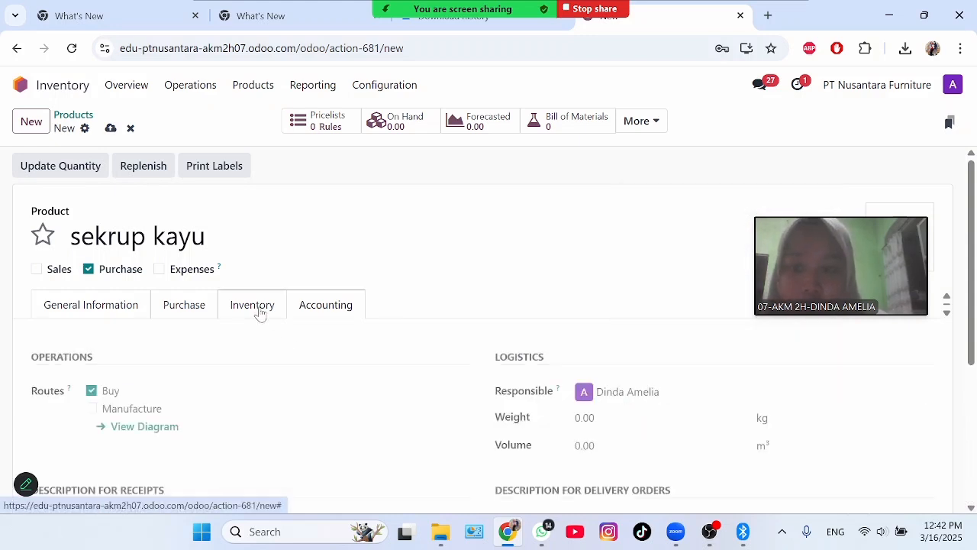
click(92, 409)
Set the cost of sekrup kayu to Rp 1,000
click(90, 304)
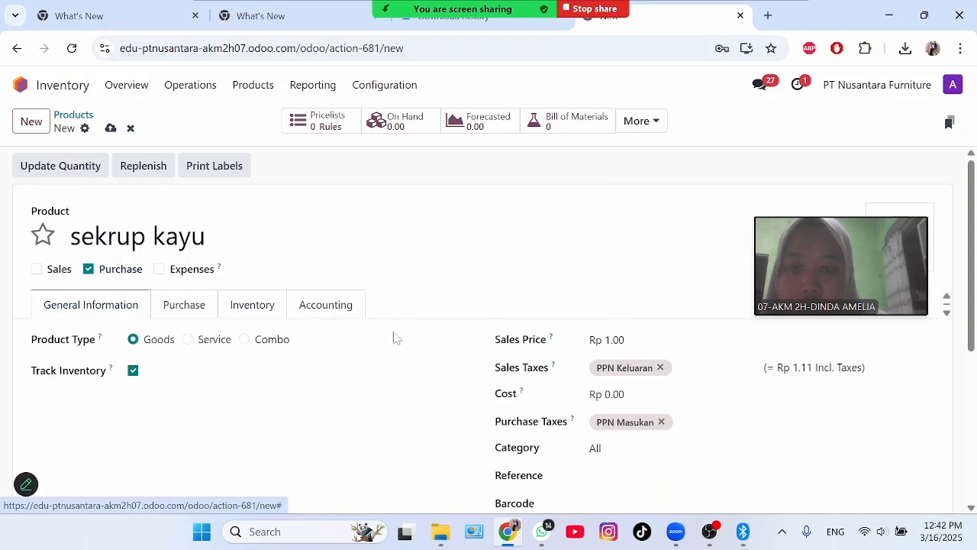
click(622, 394)
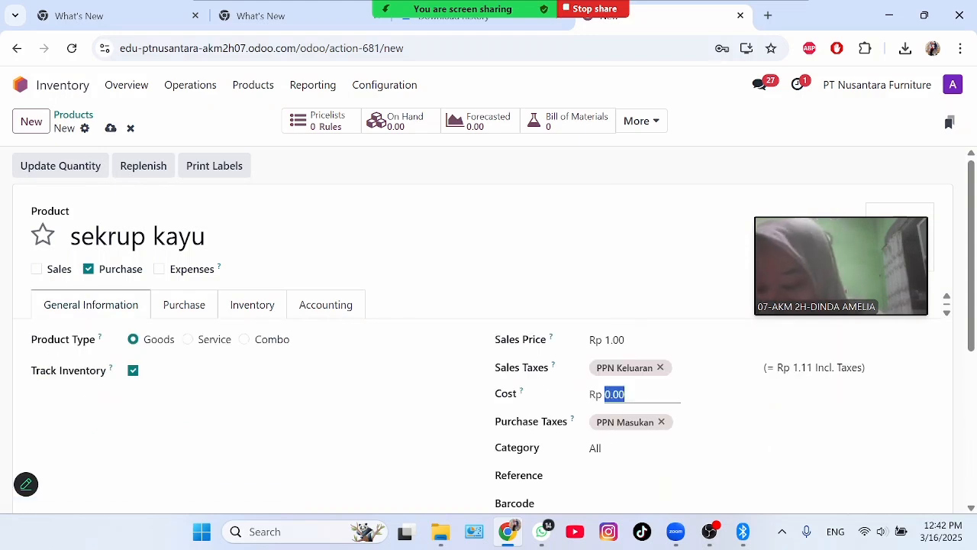
text(10)
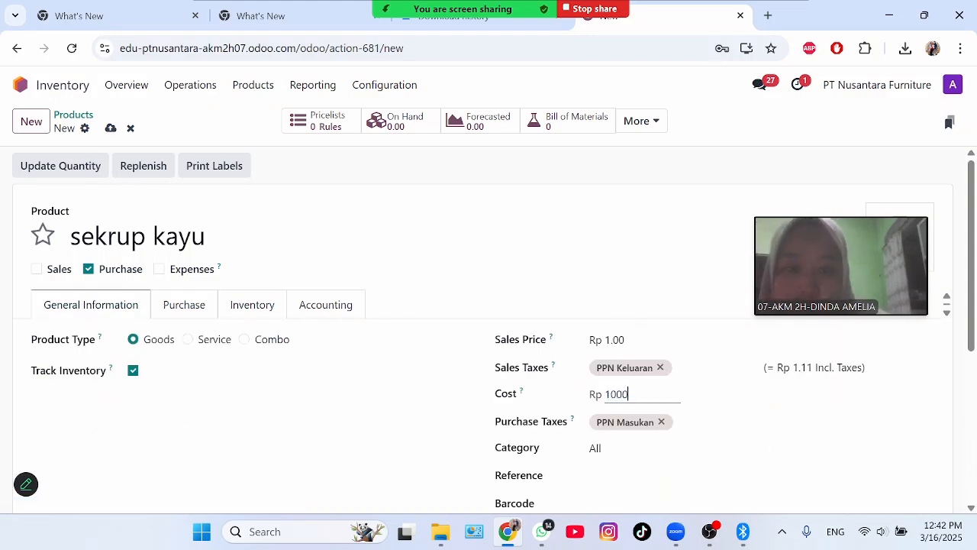
click(432, 431)
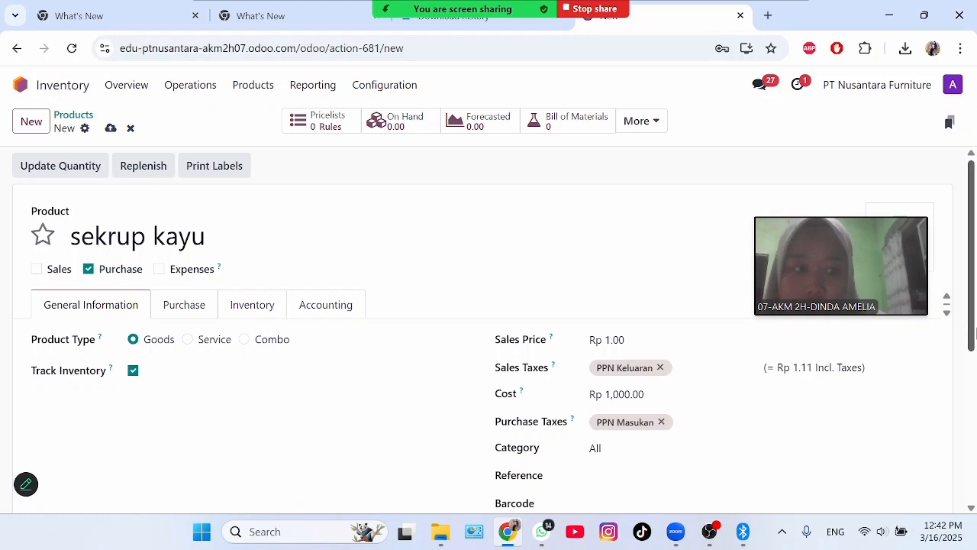
Write "3,5 cm" as the internal note of sekrup kayu and save the product
drag(974, 321, 878, 445)
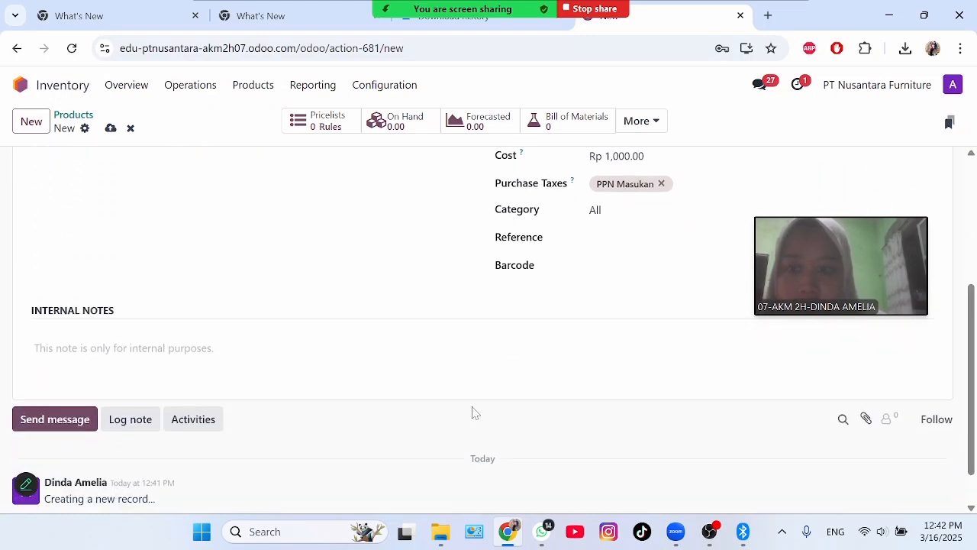
click(123, 348)
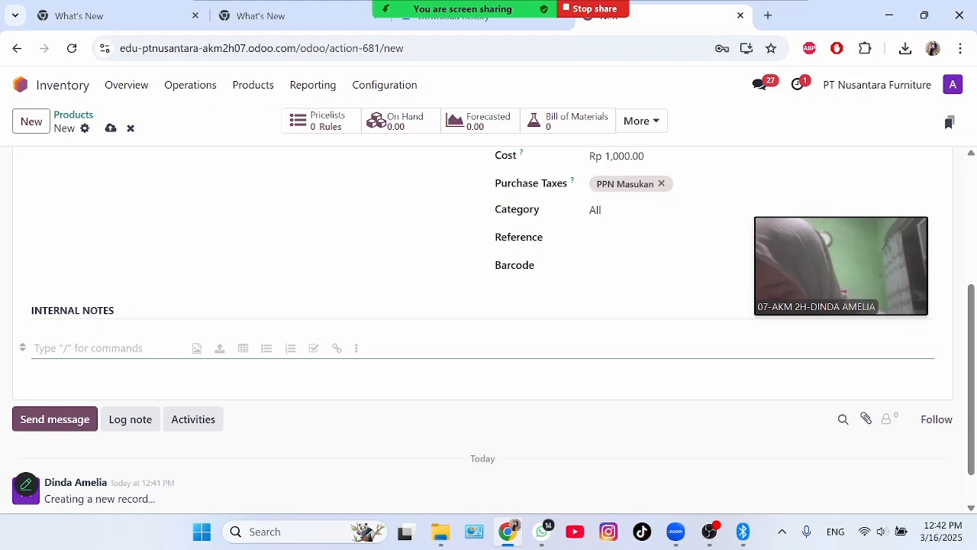
text(3,5)
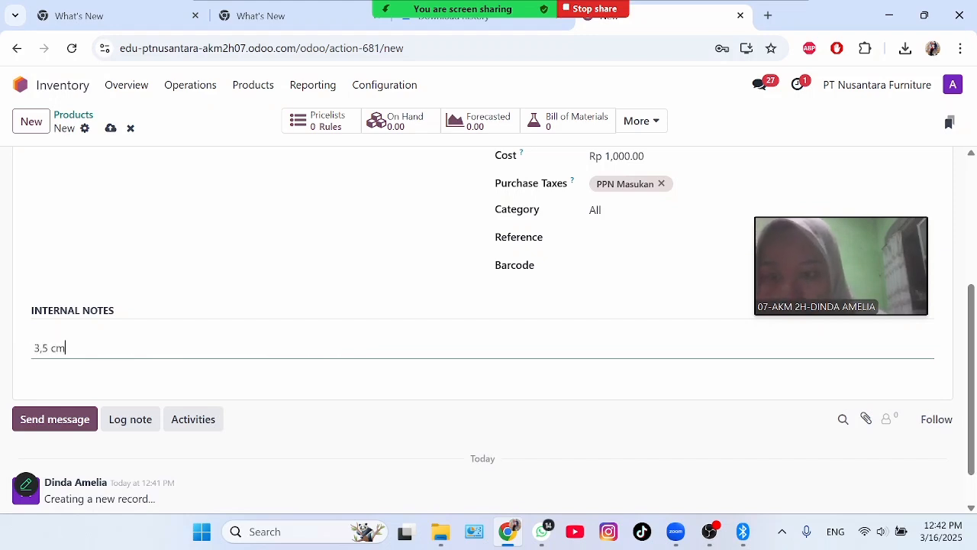
text( cm)
click(264, 211)
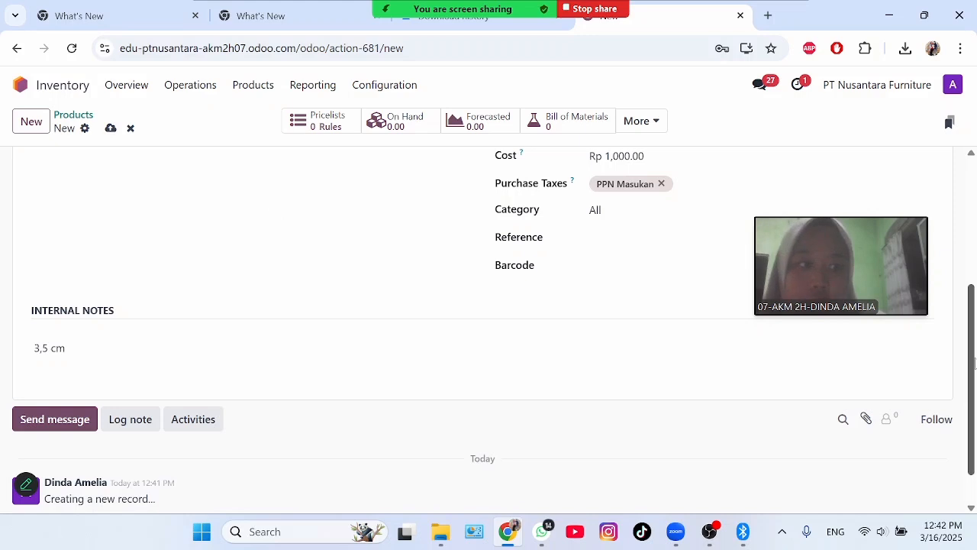
drag(975, 363, 975, 229)
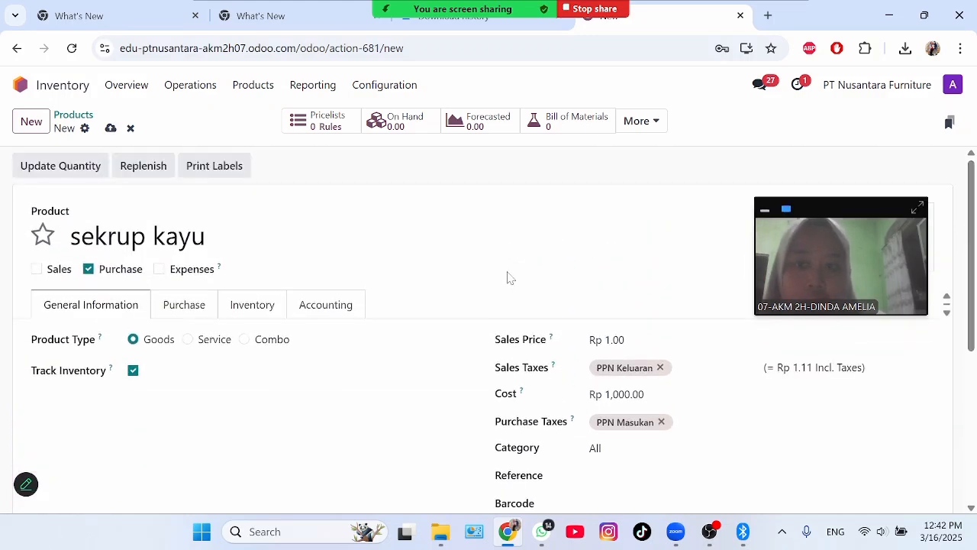
click(110, 127)
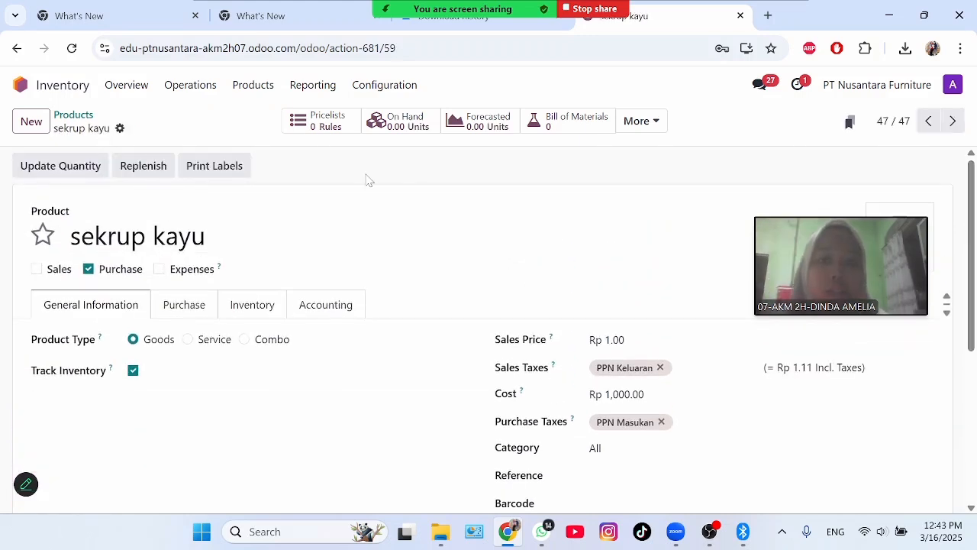
Switch to the Manufacturing app and start a new, blank bill of materials
click(74, 87)
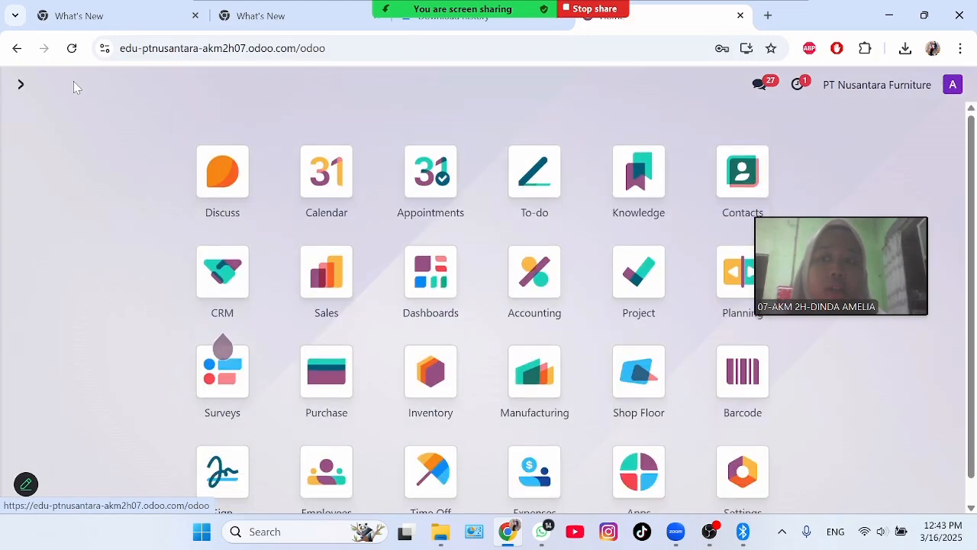
click(537, 365)
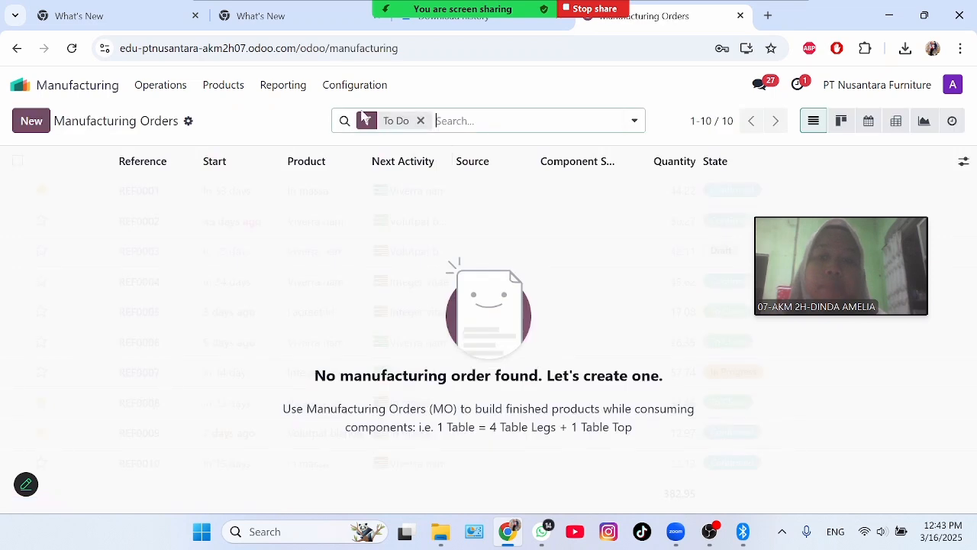
click(229, 85)
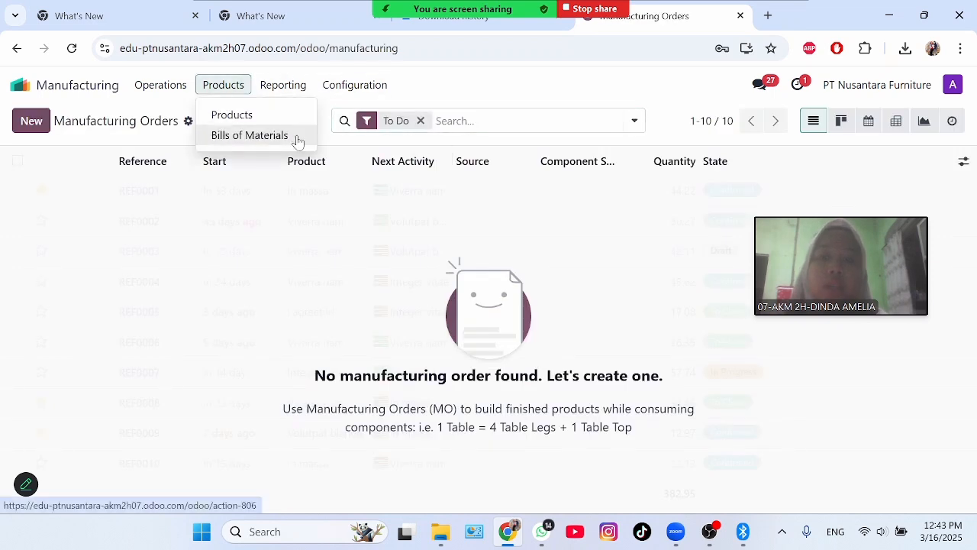
click(293, 138)
click(32, 120)
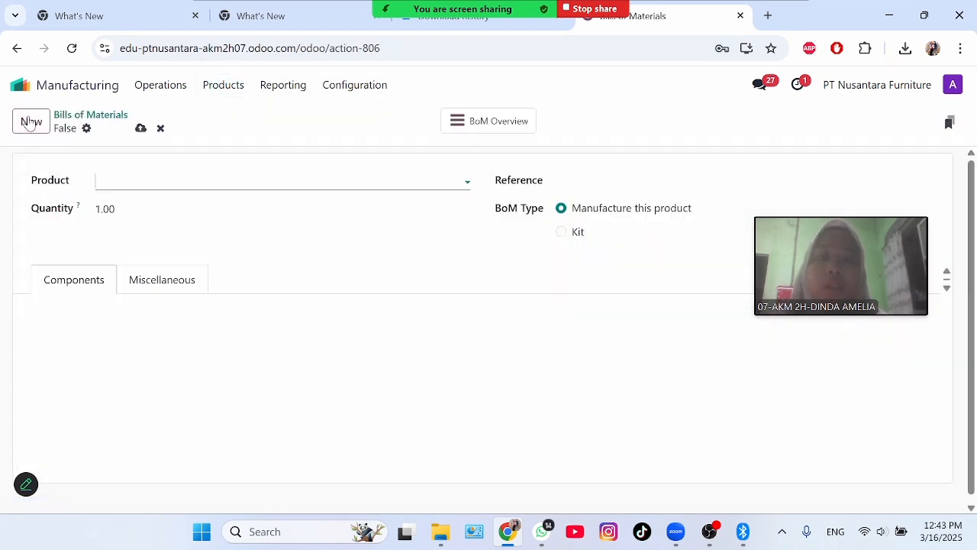
Set Set Dipan dan Nakas as the product of the new bill of materials
click(281, 181)
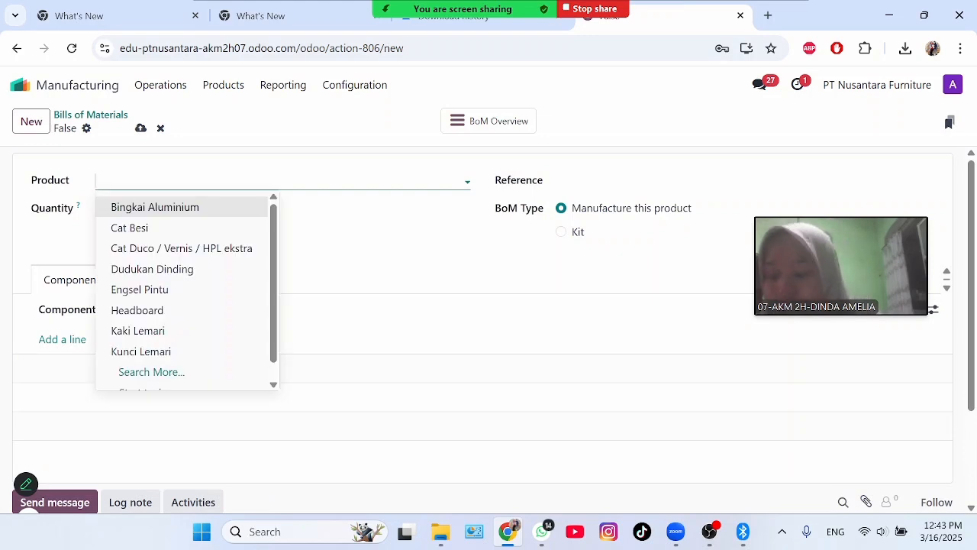
text(Set)
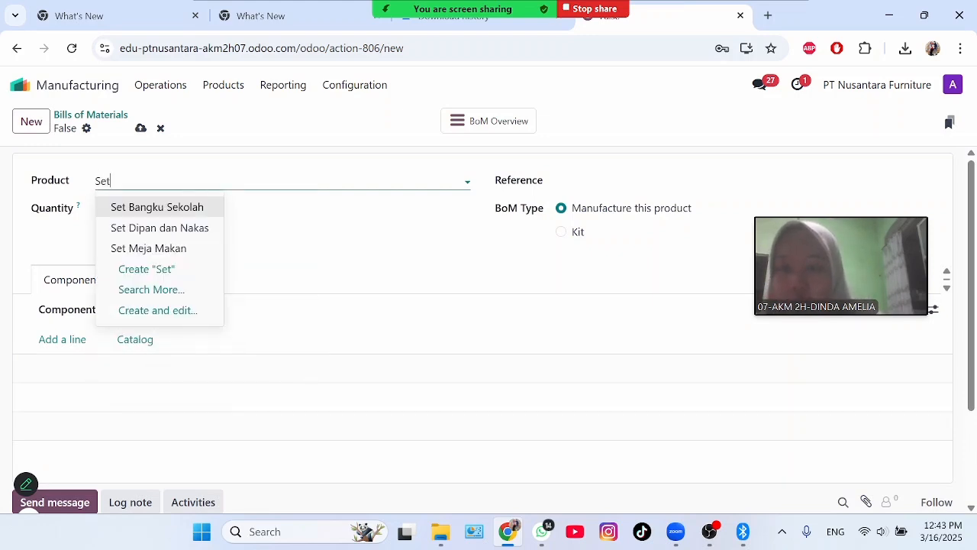
click(203, 227)
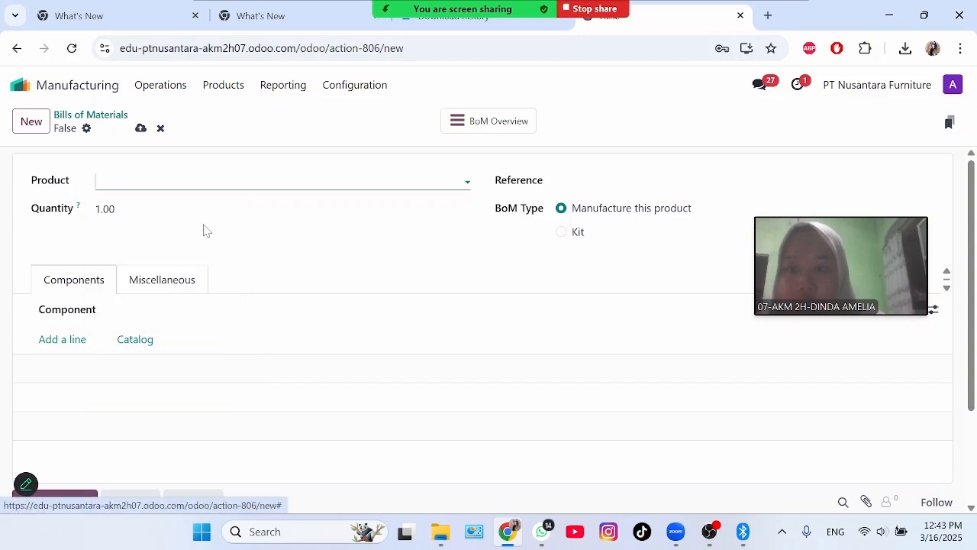
Add Papan Rangka Dipan as the first component of the bill of materials
click(74, 340)
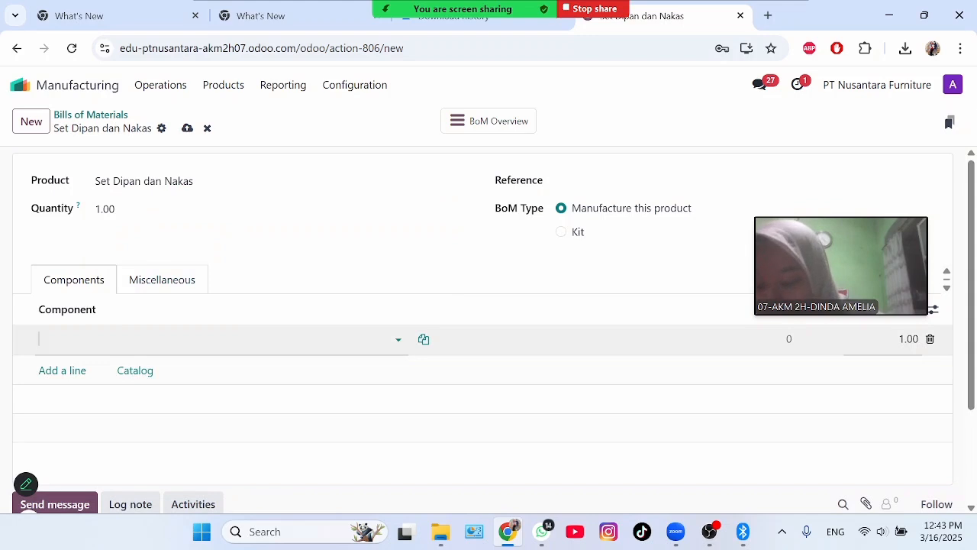
text(p)
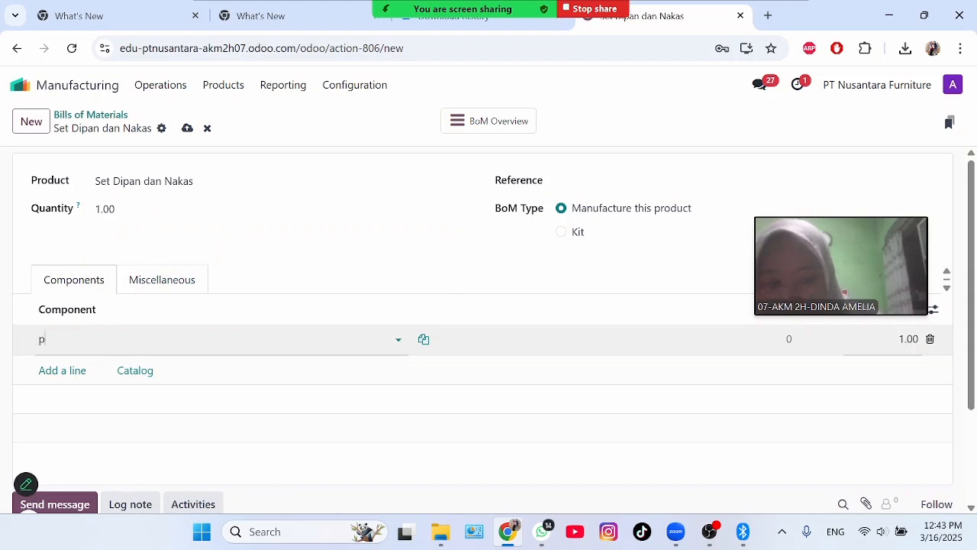
text(ap)
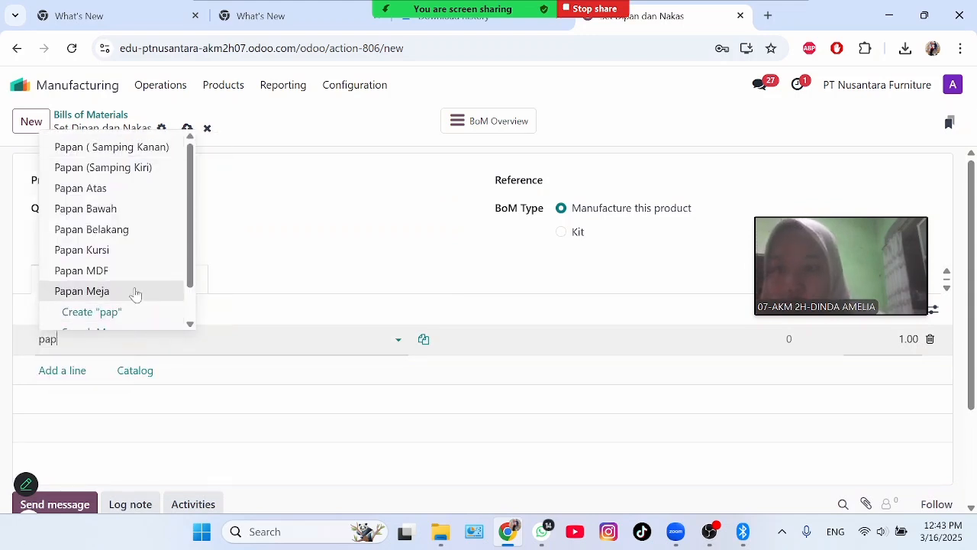
text(an)
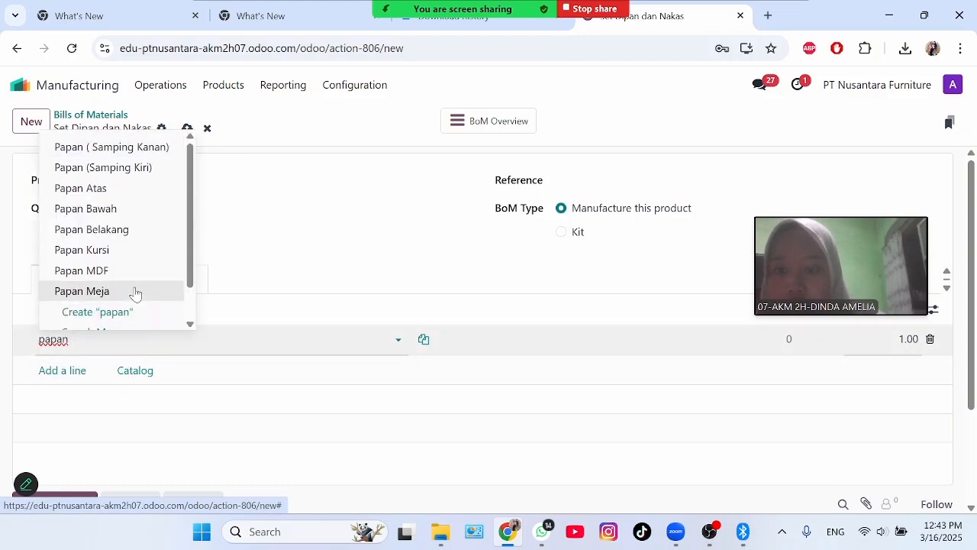
text( rang)
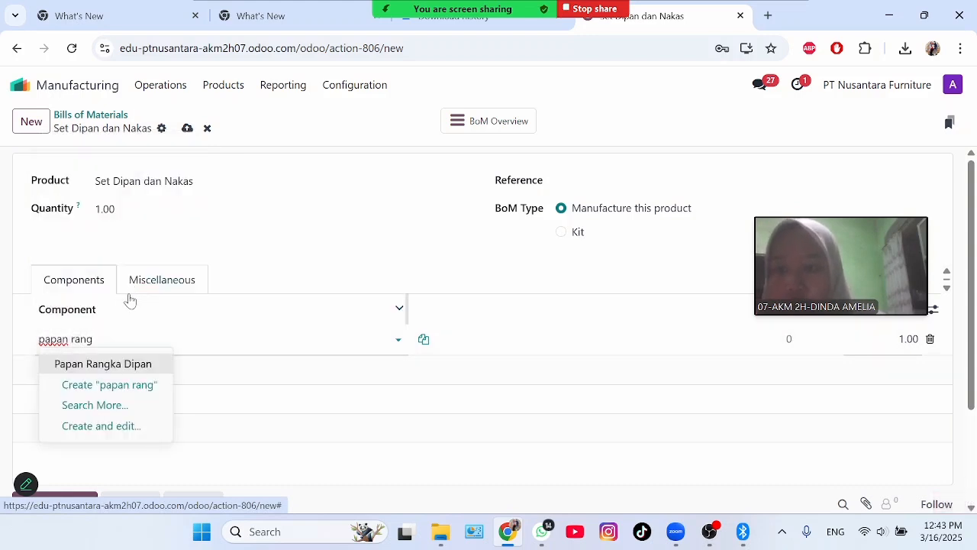
click(153, 367)
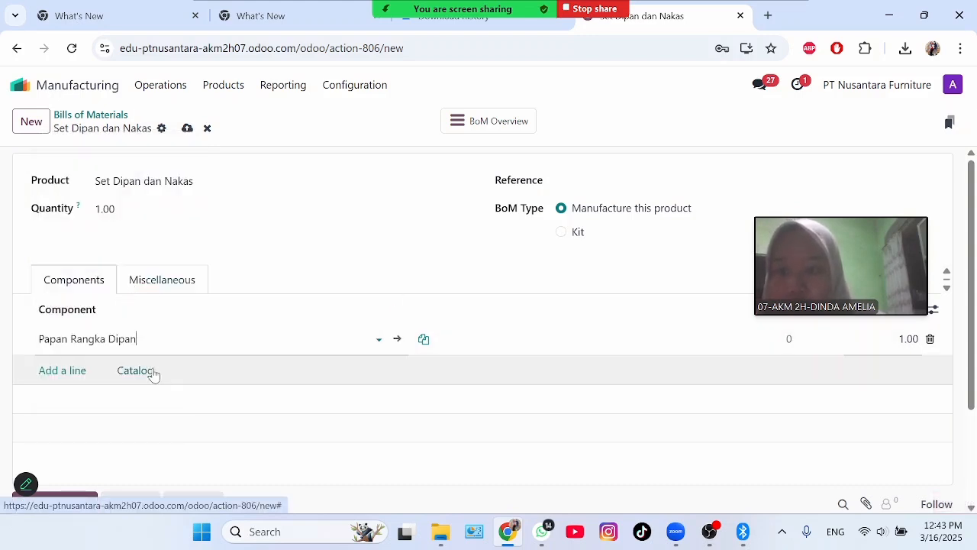
Add Headboard and Papan Nakas as further components of the bill of materials
click(62, 370)
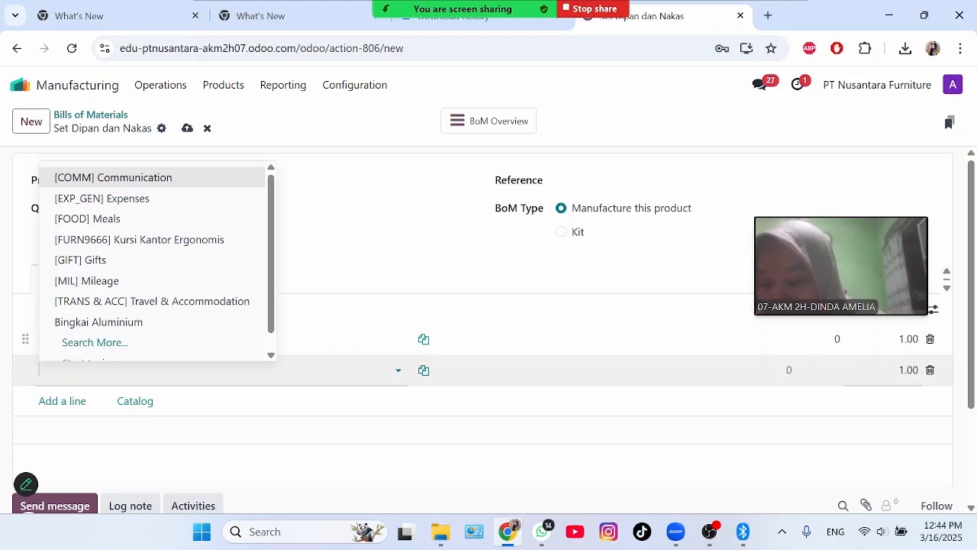
text(head)
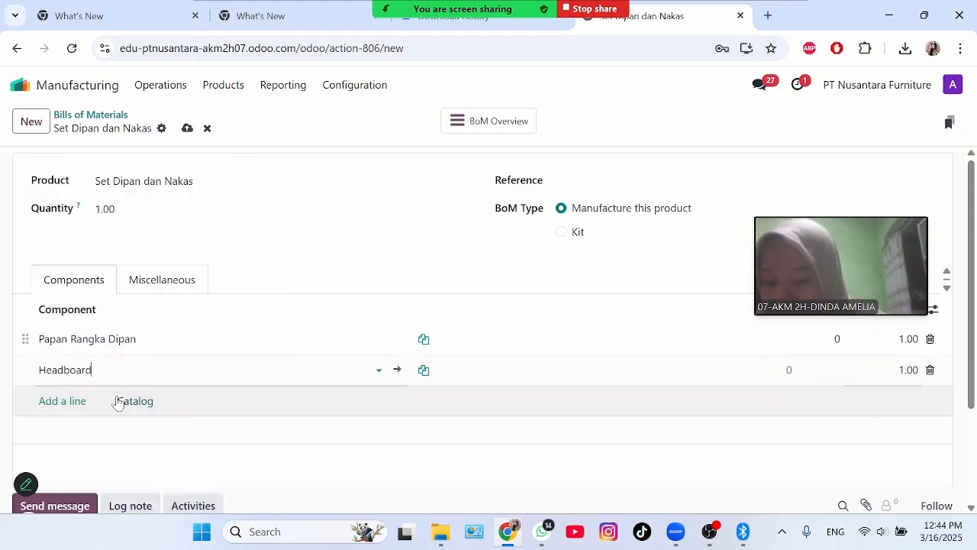
click(72, 401)
text(papa)
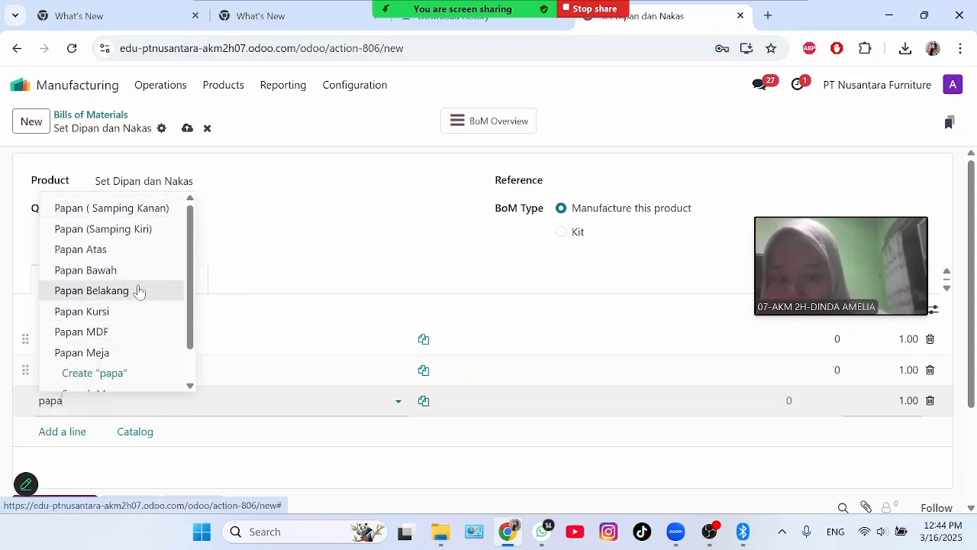
text(n na)
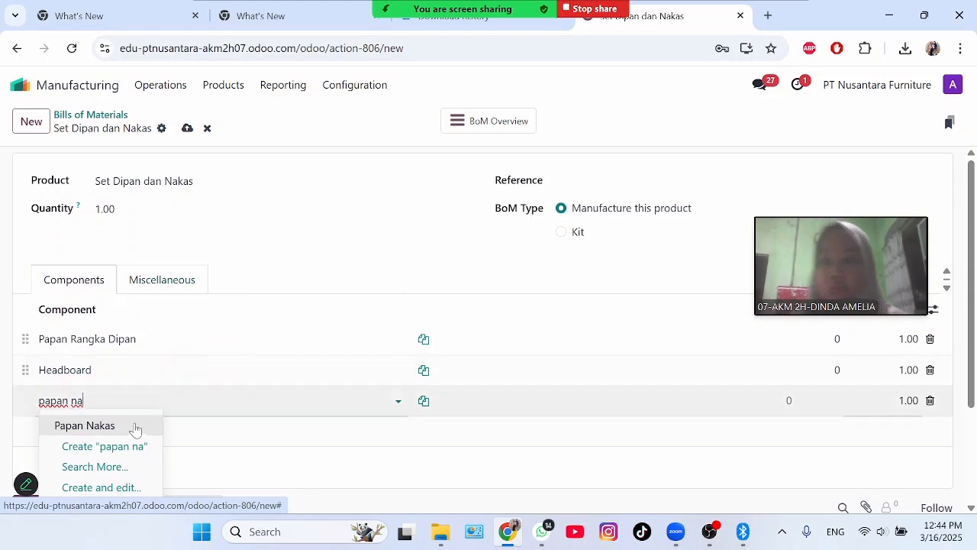
click(133, 427)
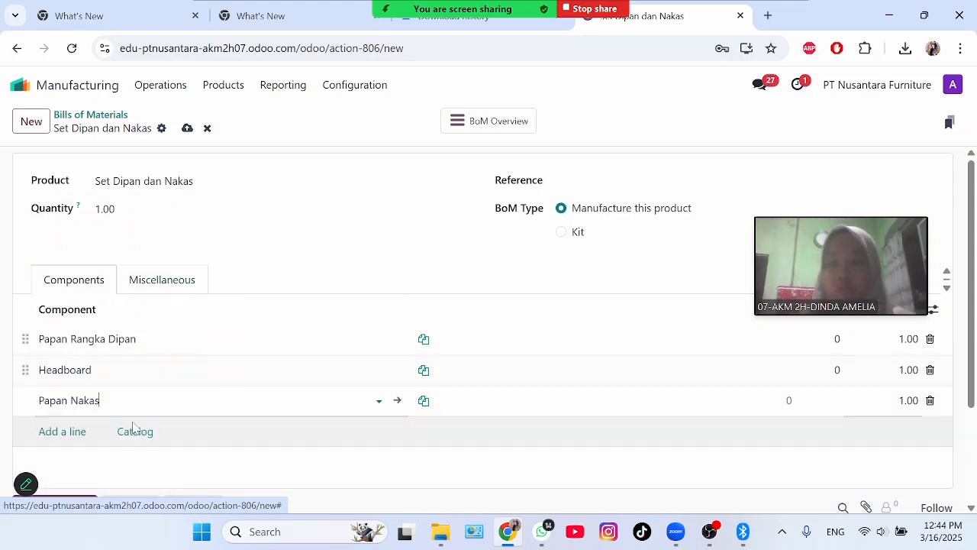
Add the component sekrup kayu with quantity 30, save the bill of materials and return to the Bills of Materials list
click(74, 431)
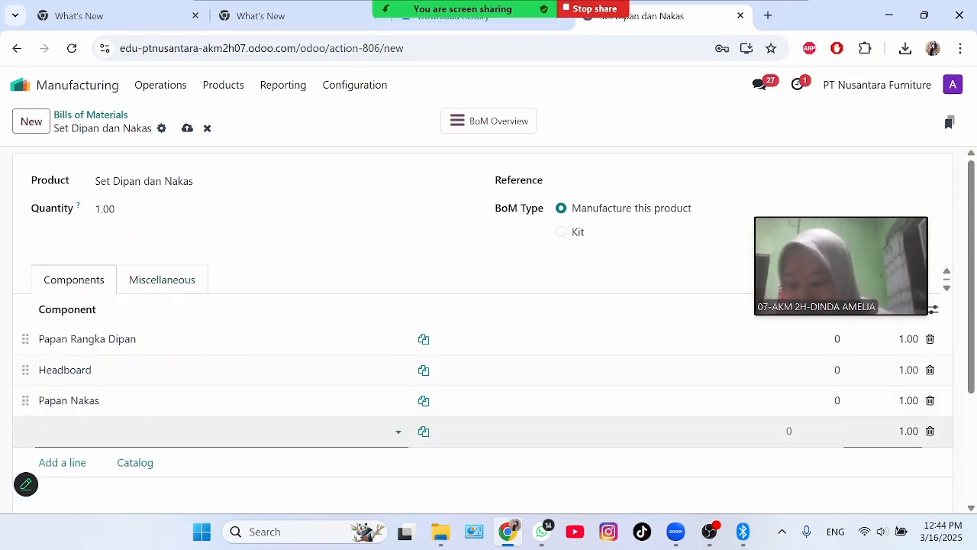
text(sekri)
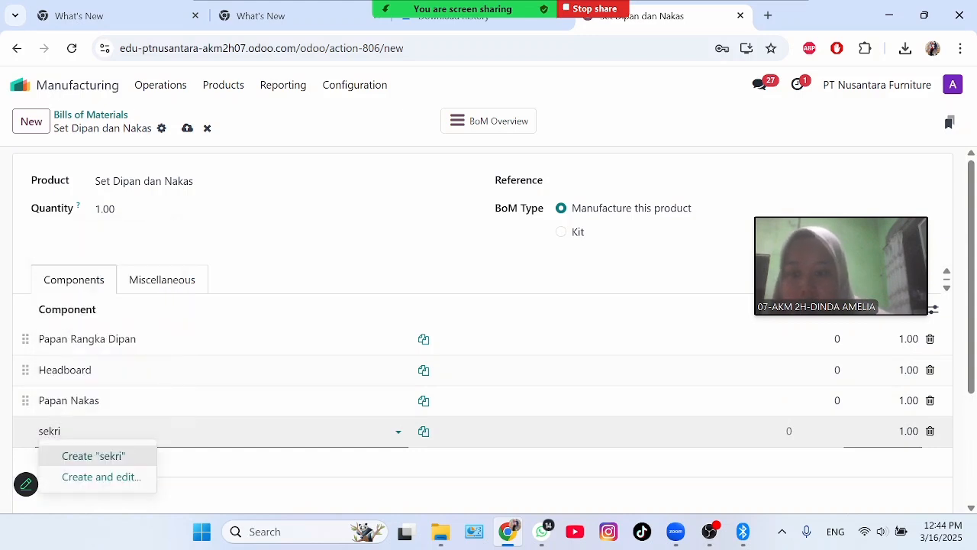
key(BackSpace)
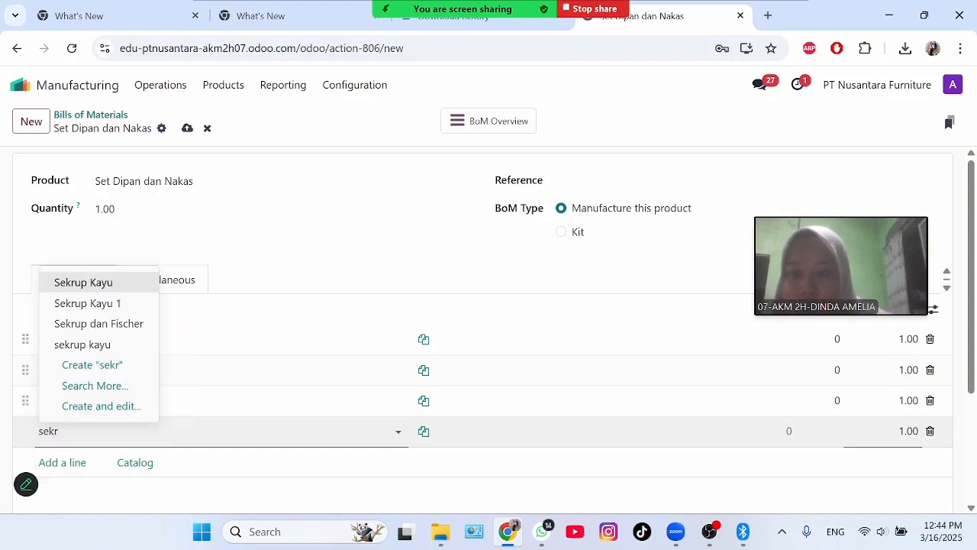
click(140, 352)
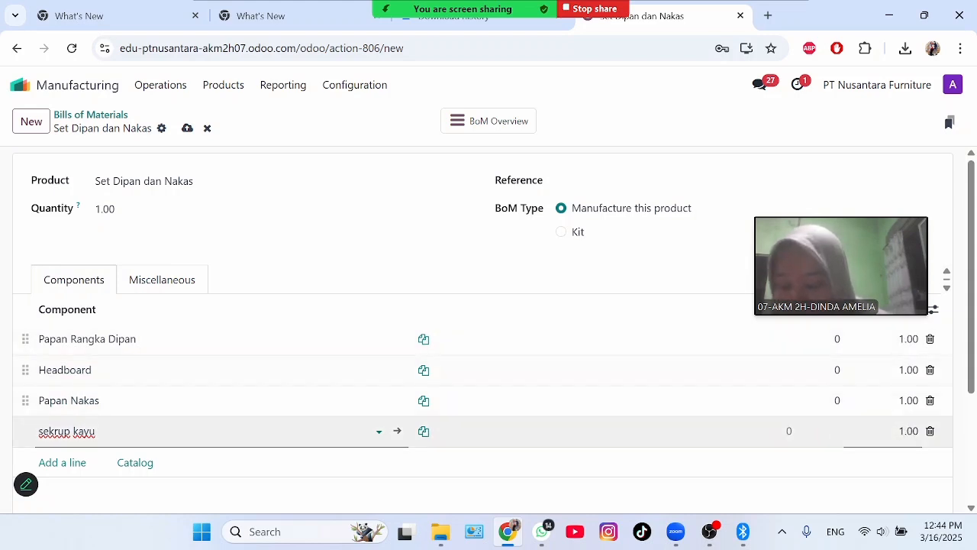
key(Tab)
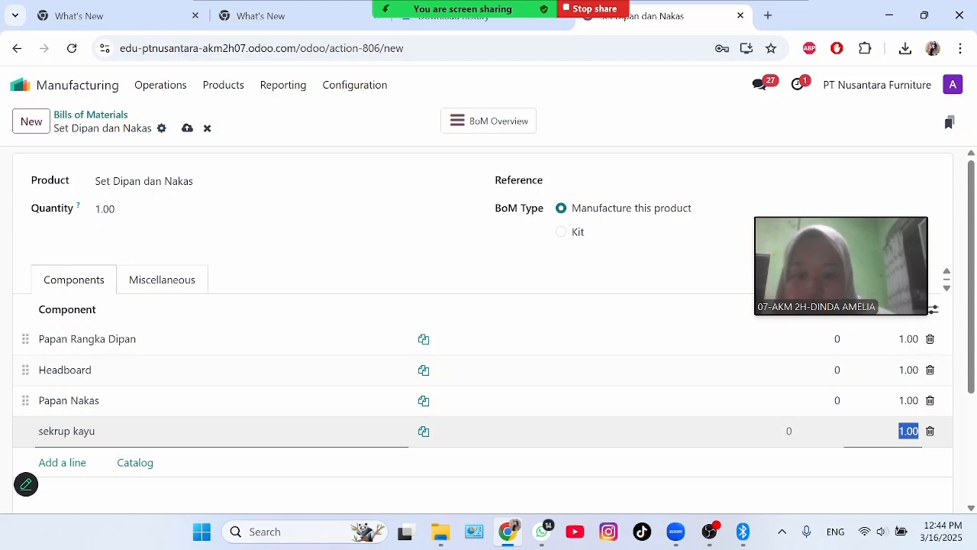
text(30)
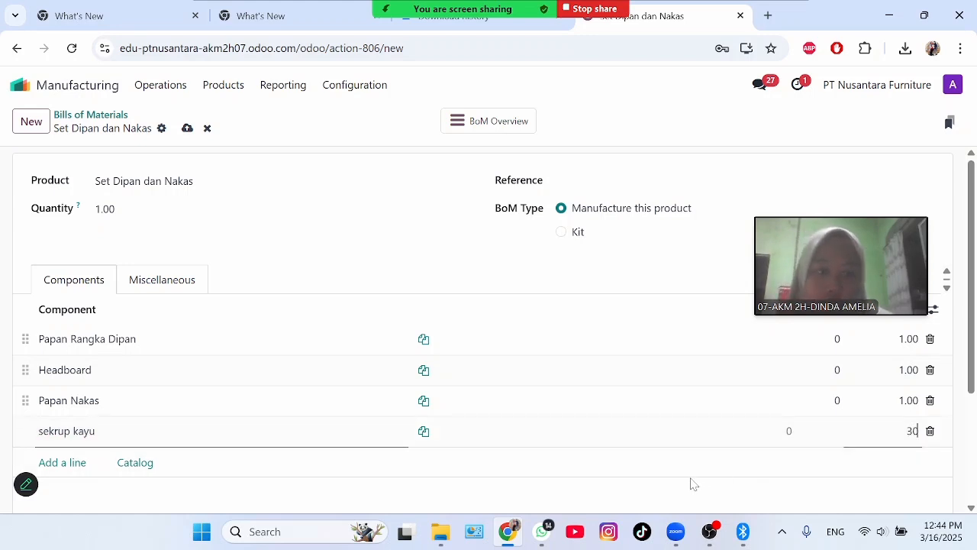
click(681, 494)
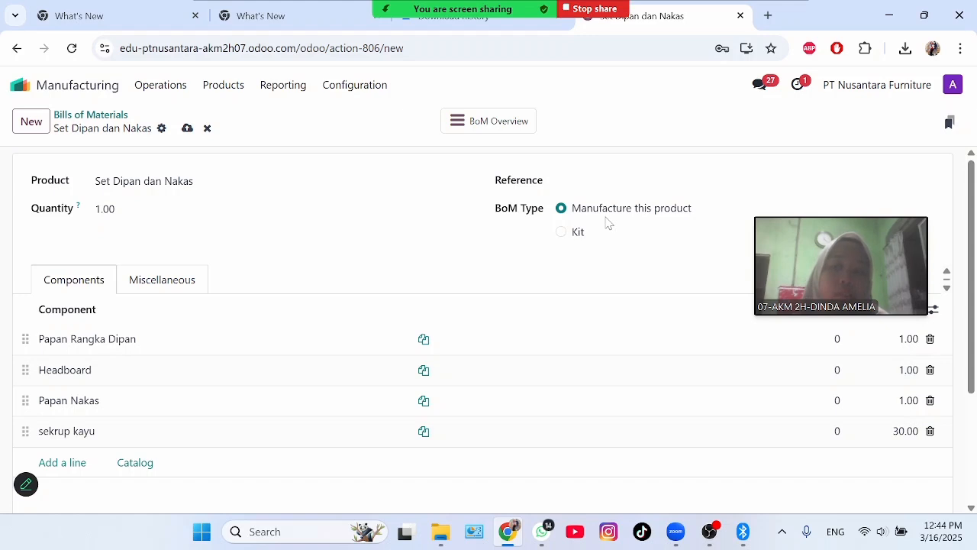
click(31, 122)
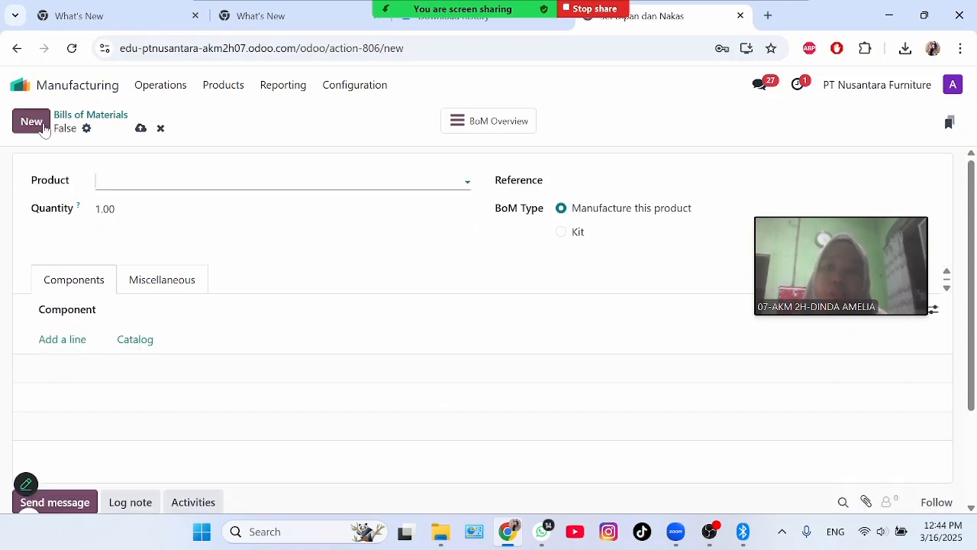
click(111, 119)
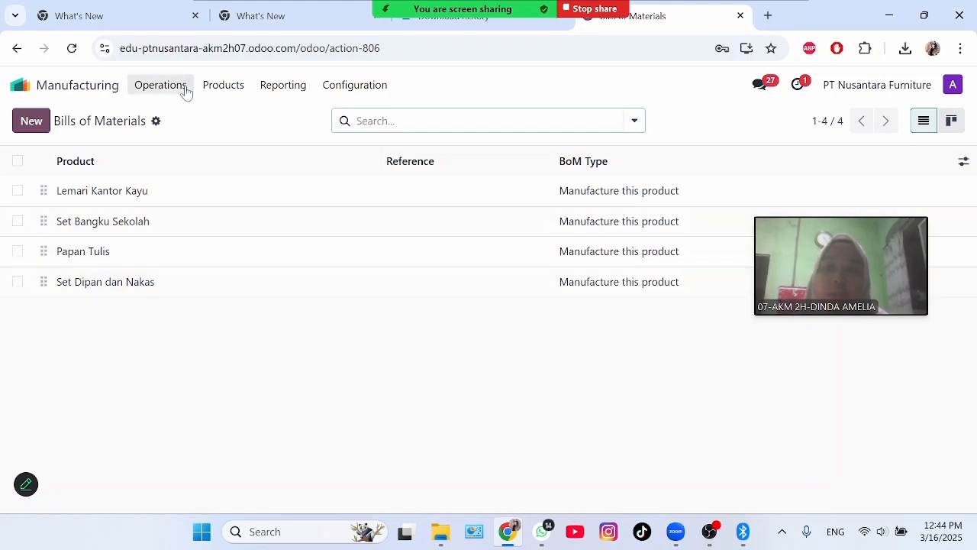
Create a new manufacturing order for the product Set Dipan dan Nakas
click(186, 90)
click(209, 118)
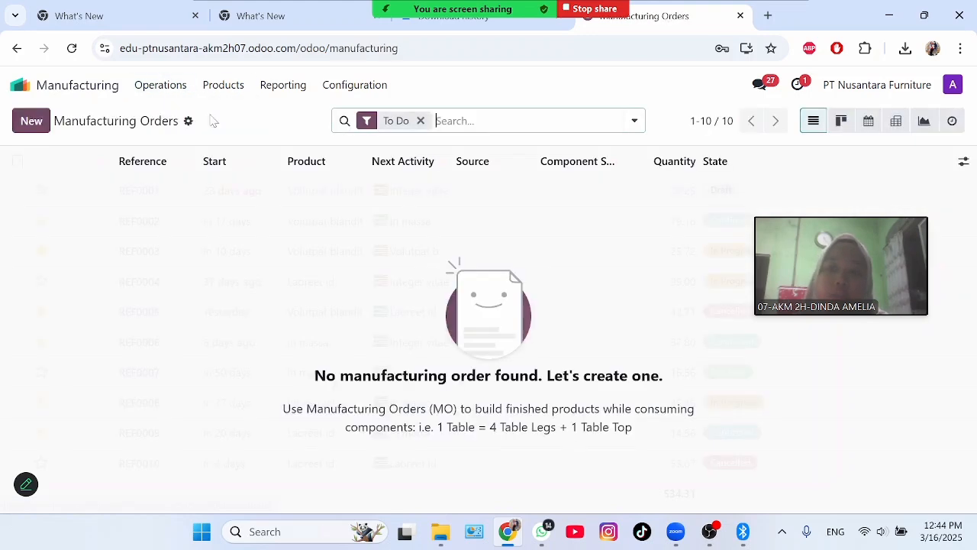
click(34, 124)
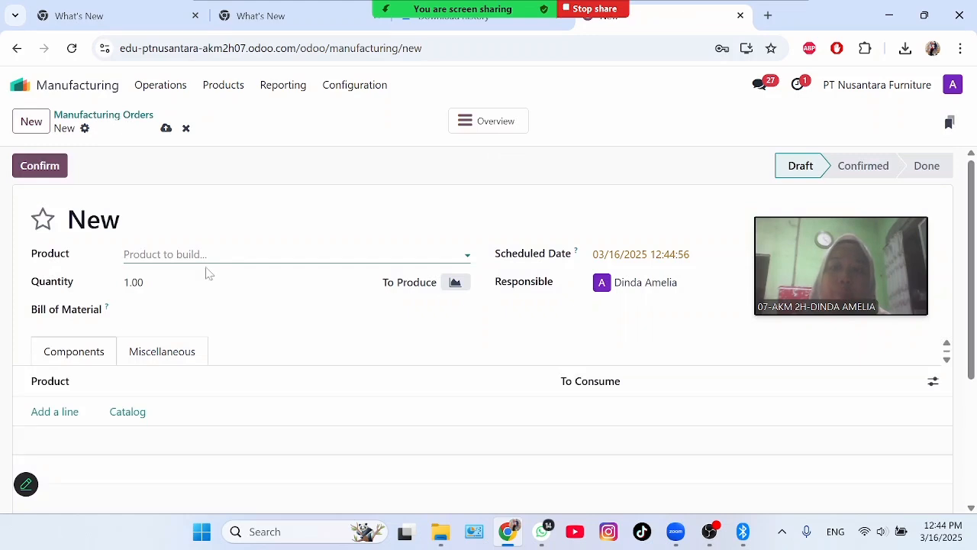
click(186, 255)
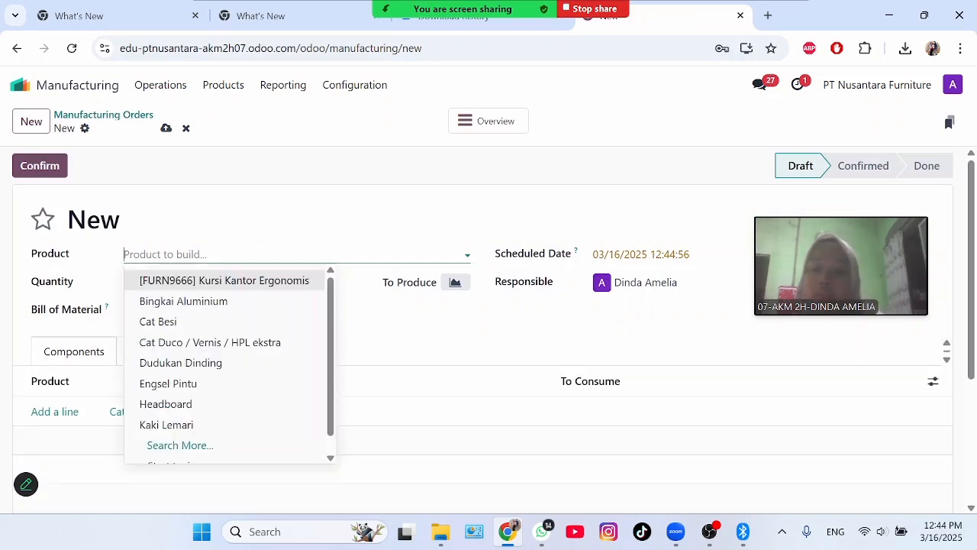
text(se)
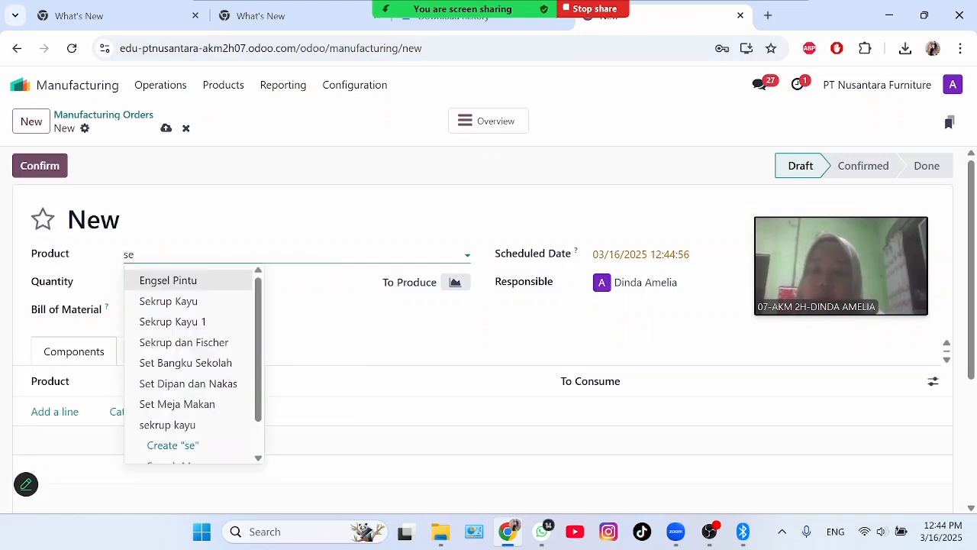
click(246, 383)
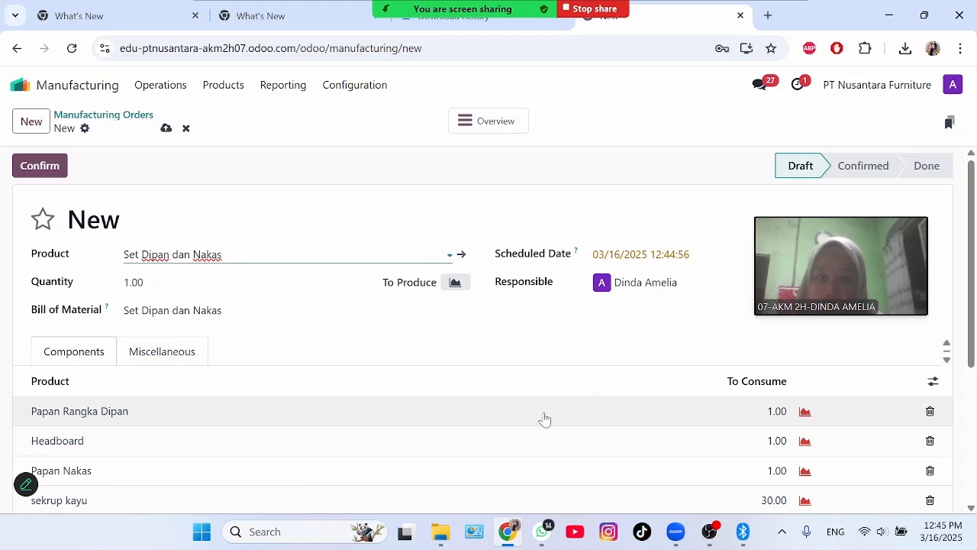
Set the manufacturing order's scheduled date to 16 March 2025 and confirm the order
click(635, 259)
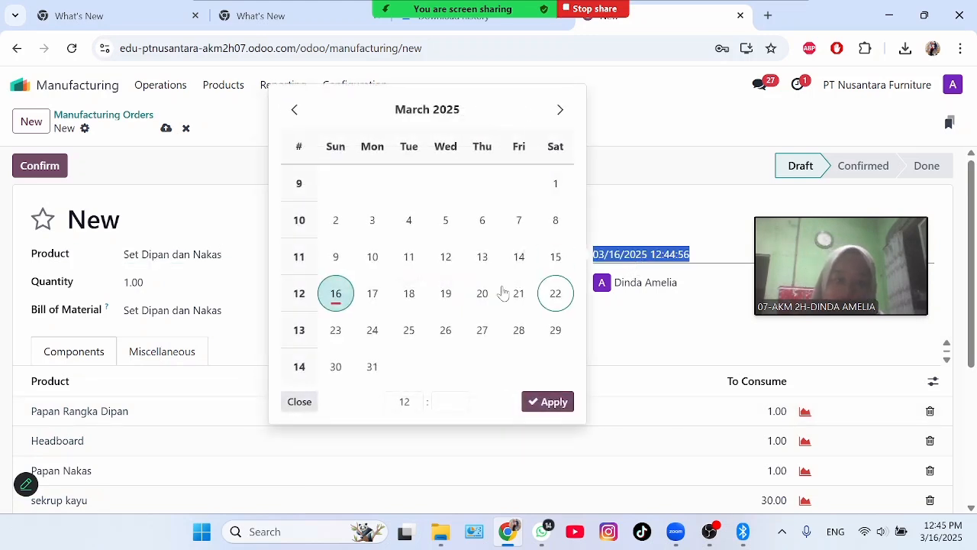
click(338, 295)
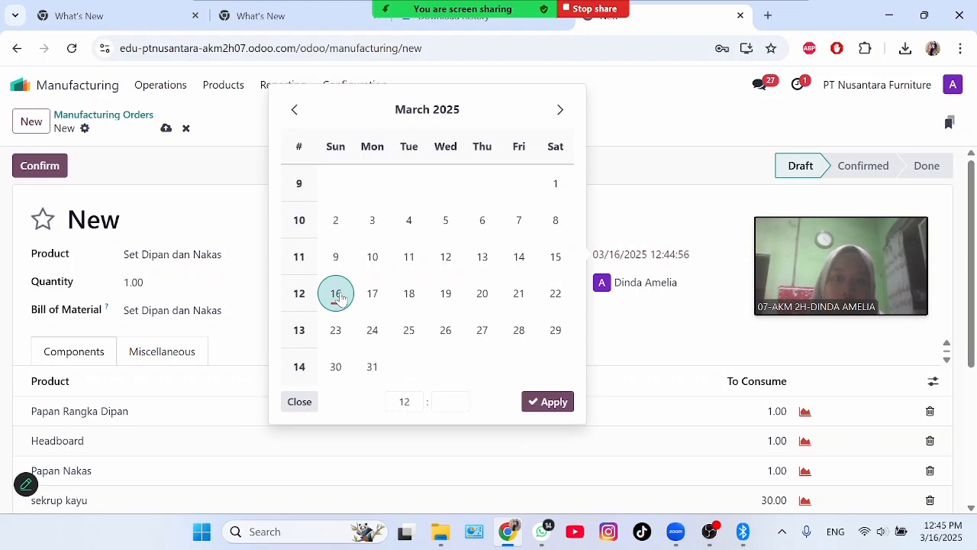
click(539, 405)
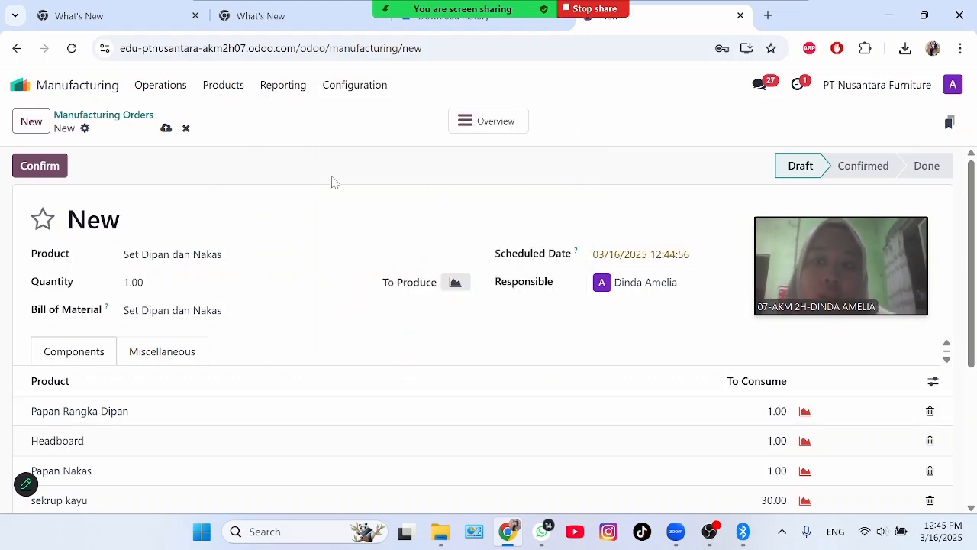
click(44, 165)
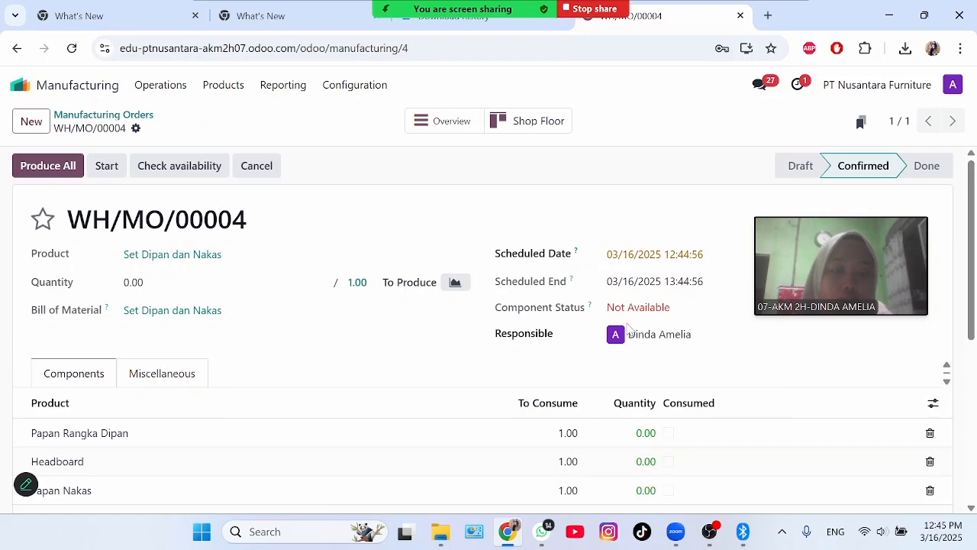
Switch to the Purchase app and start a new request for quotation
click(55, 90)
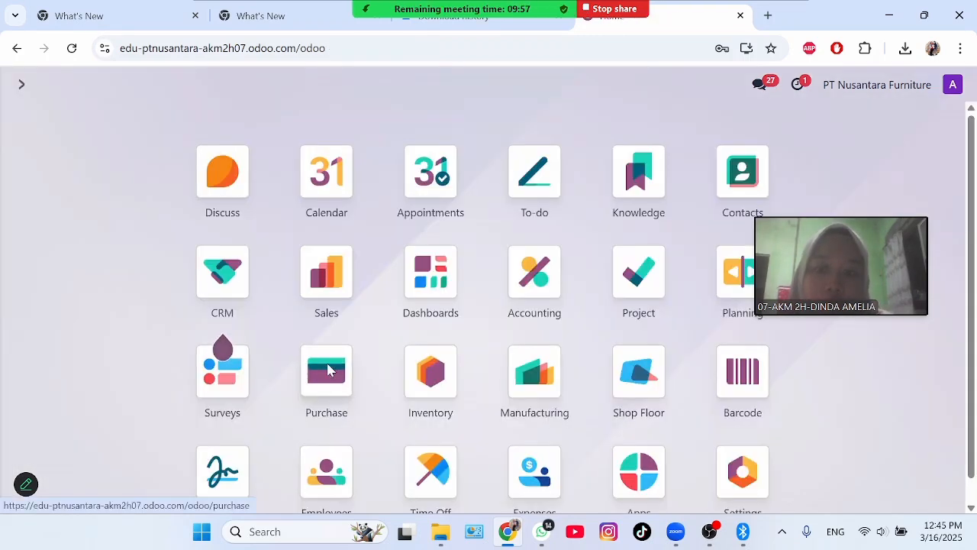
click(327, 371)
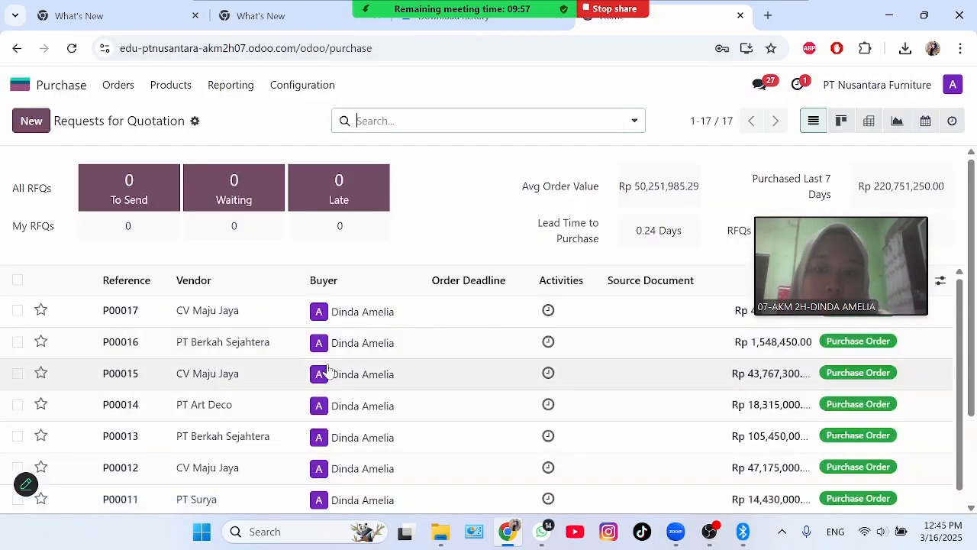
click(38, 124)
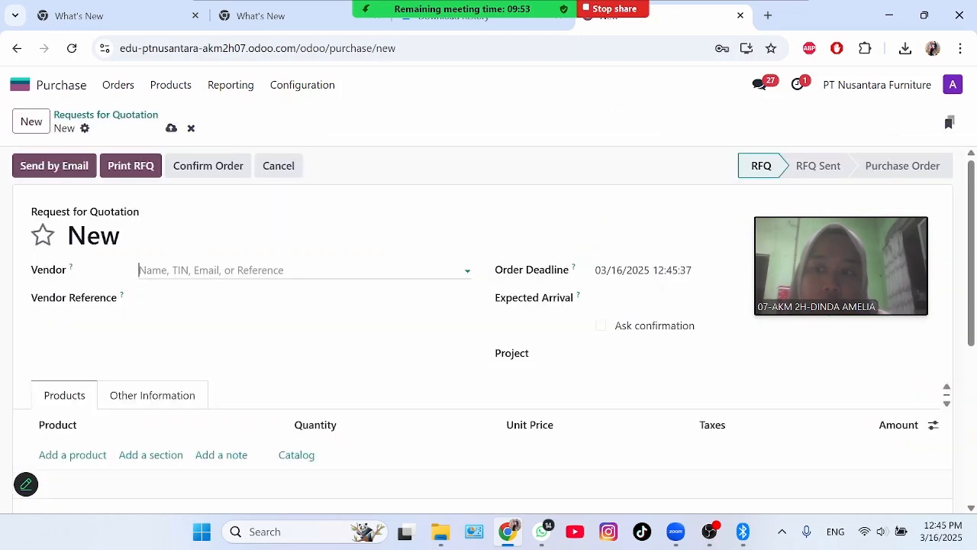
Set the request for quotation's vendor to PT Sentosa Mandiri and its expected arrival to 03/17/2025 12:00:00
click(229, 271)
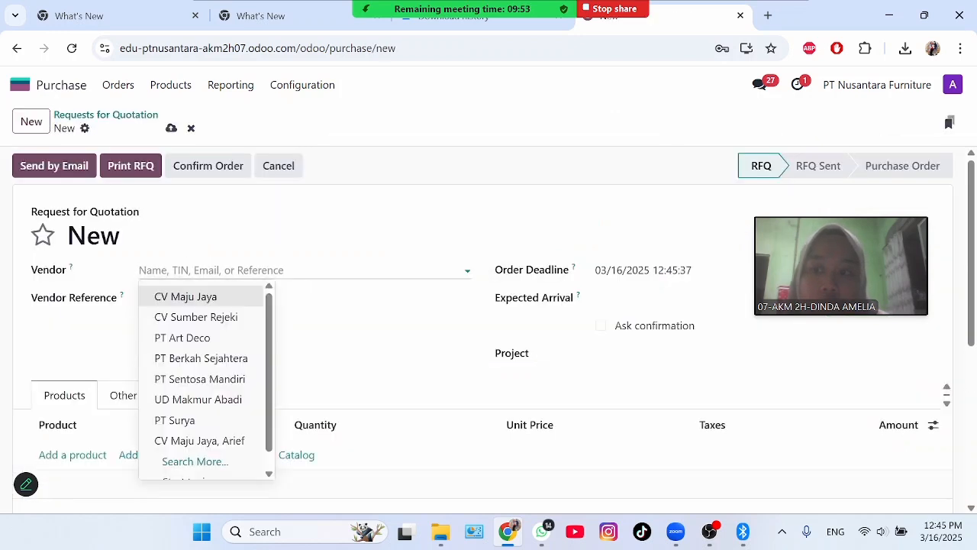
click(236, 380)
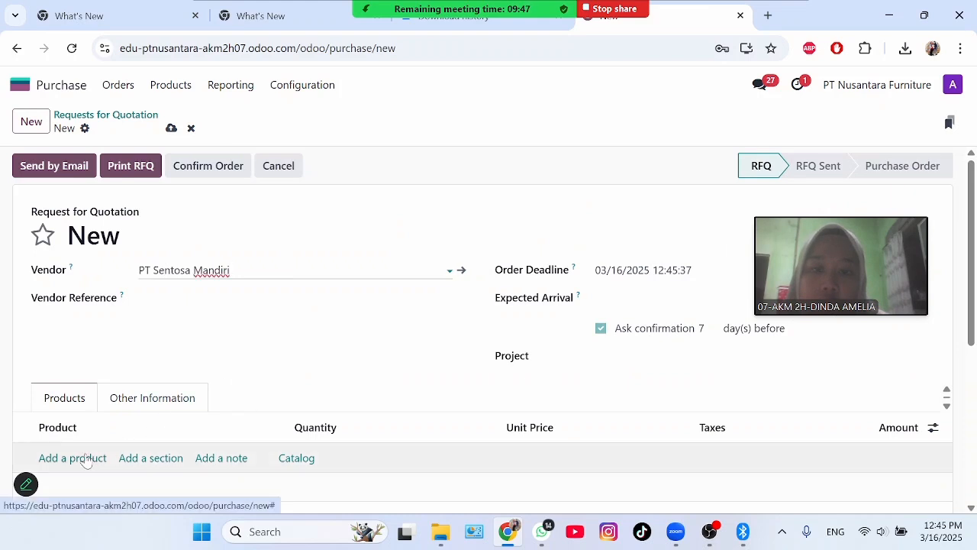
click(684, 303)
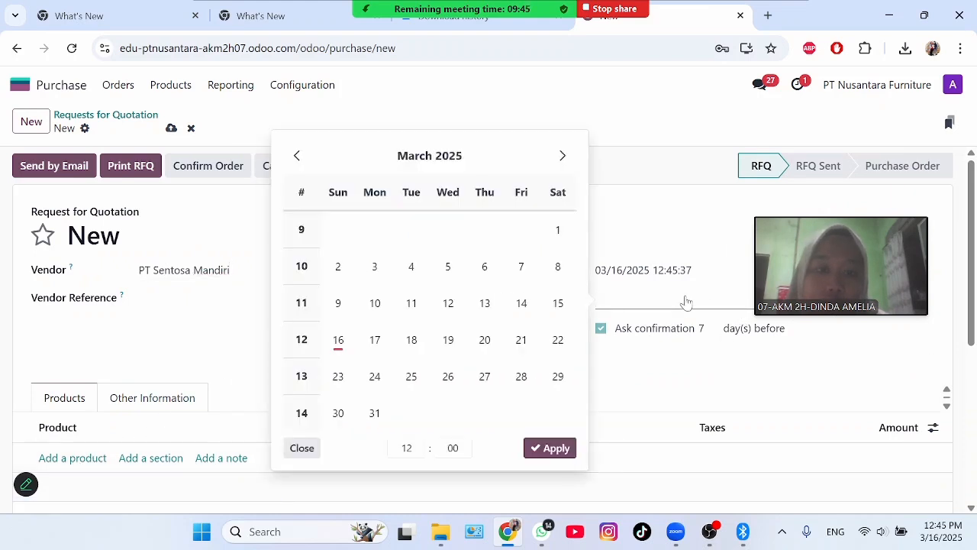
click(368, 347)
click(544, 452)
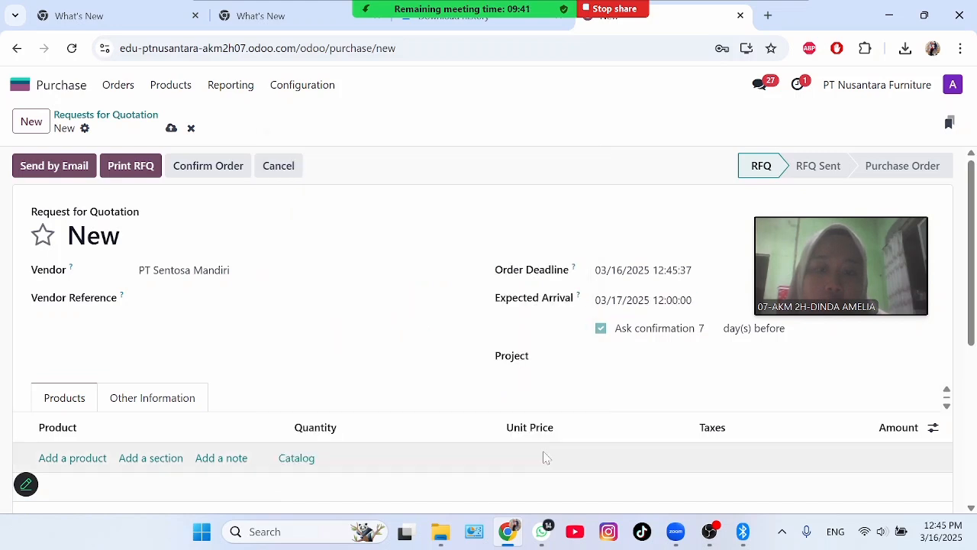
Add the product Papan Rangka Dipan as the first line of the request for quotation
click(92, 458)
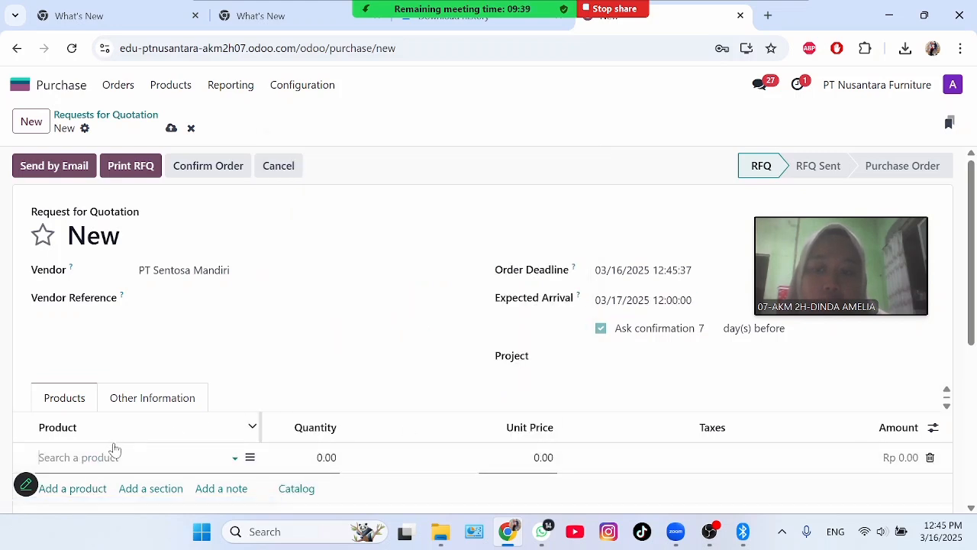
text(papan)
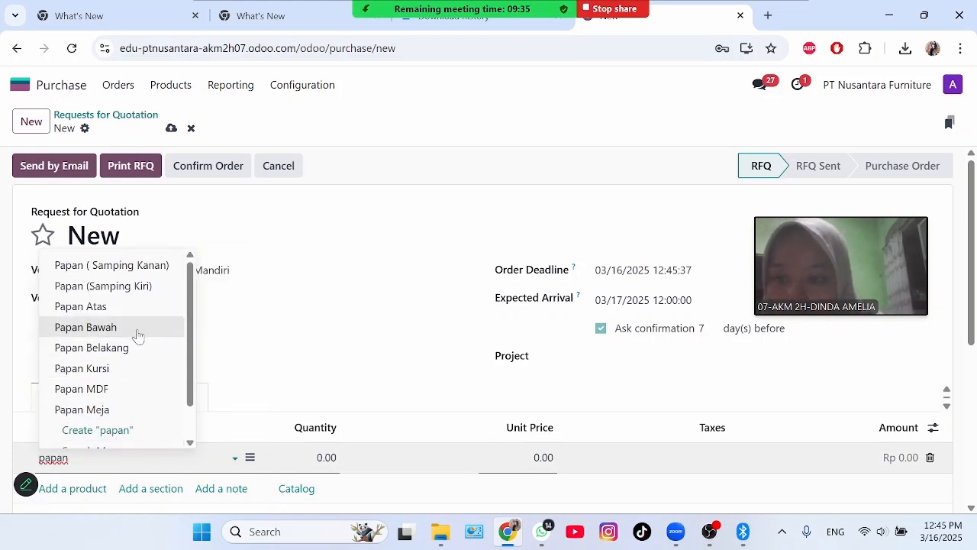
text(n rang)
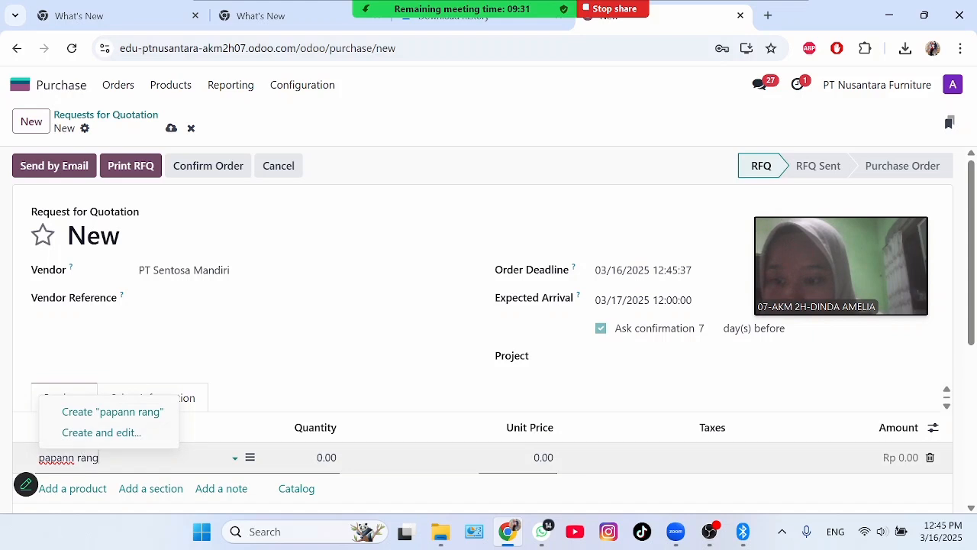
click(74, 457)
text(\)
key(BackSpace)
key(BackSpace)
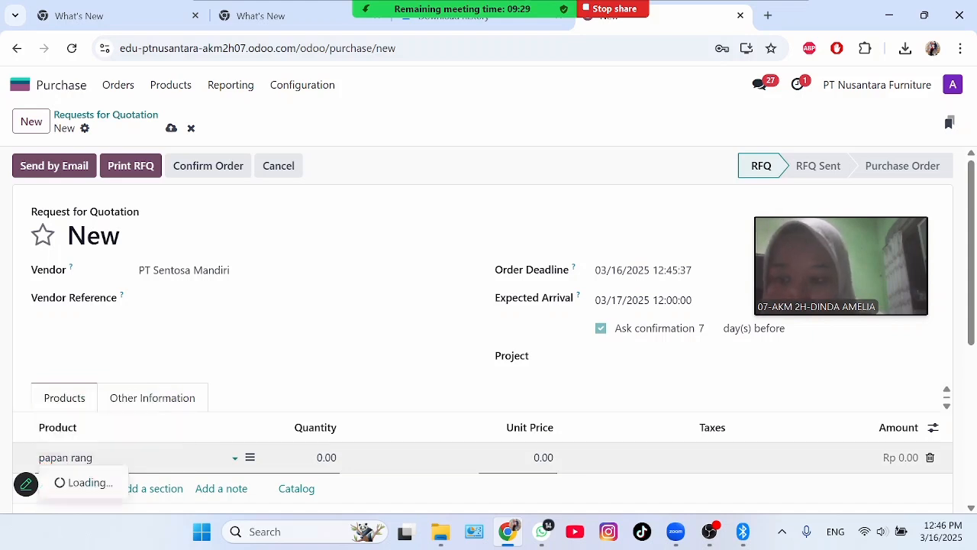
click(158, 372)
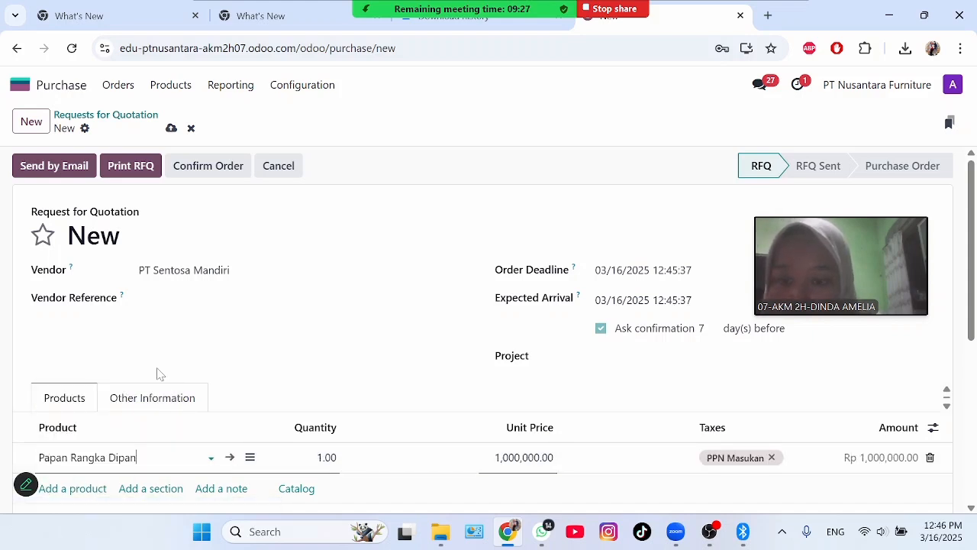
Add the products Headboard and Papan Nakas as further lines of the request for quotation
click(87, 489)
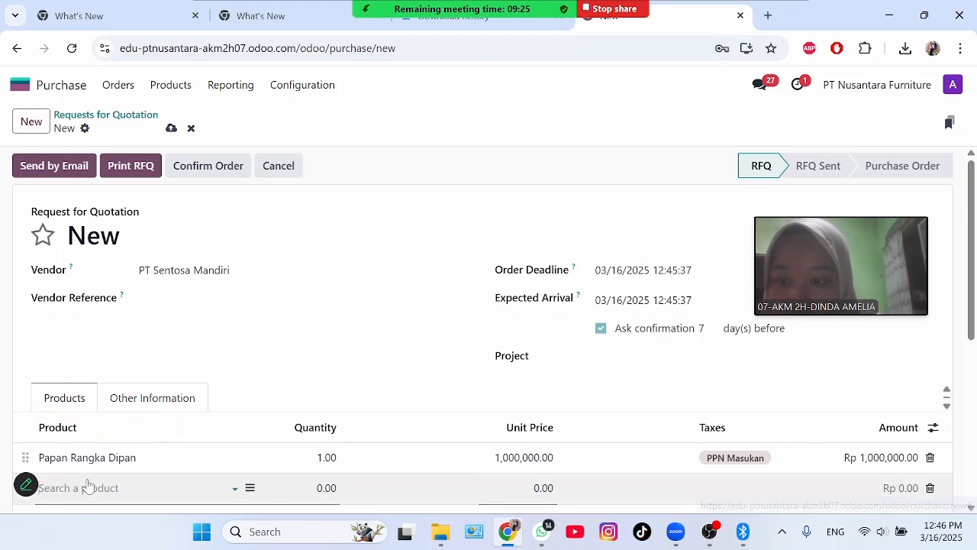
text(head)
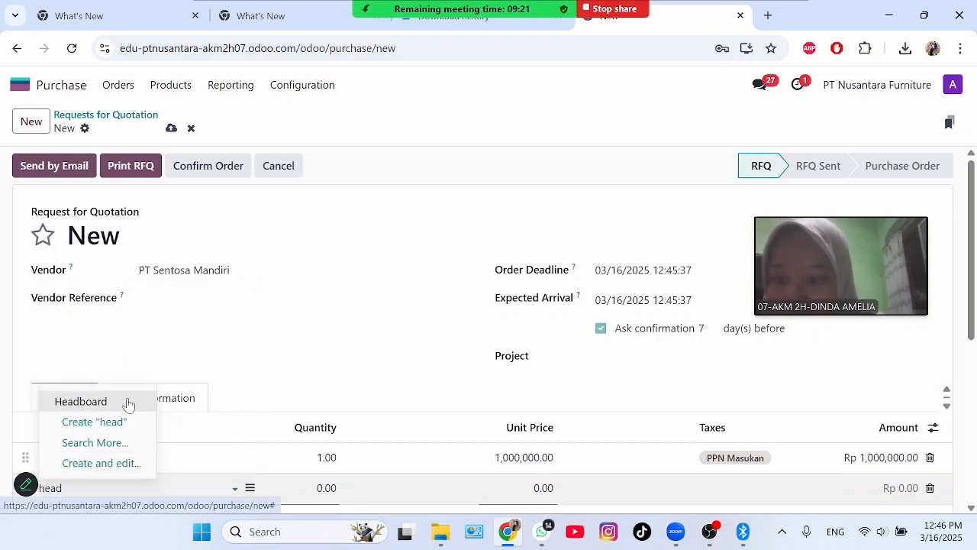
click(128, 403)
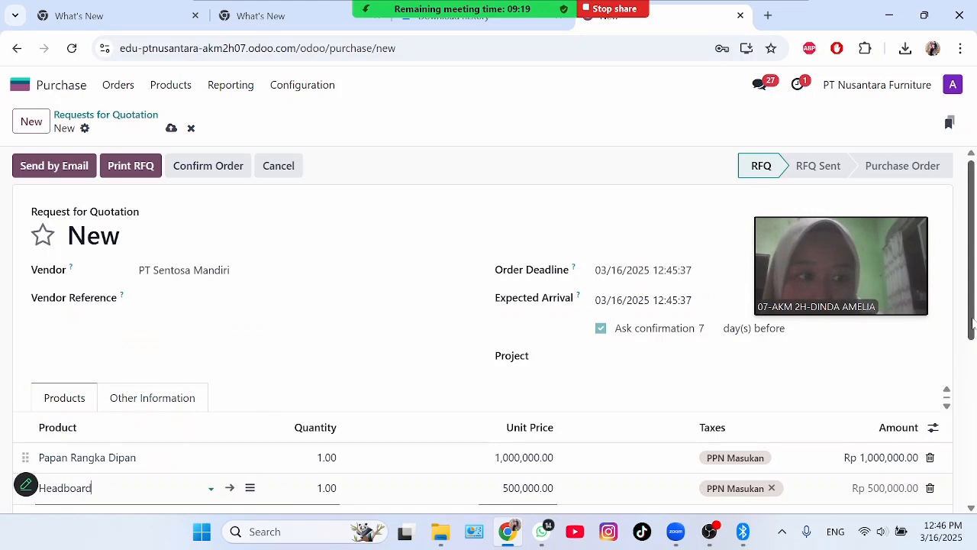
drag(975, 326, 767, 403)
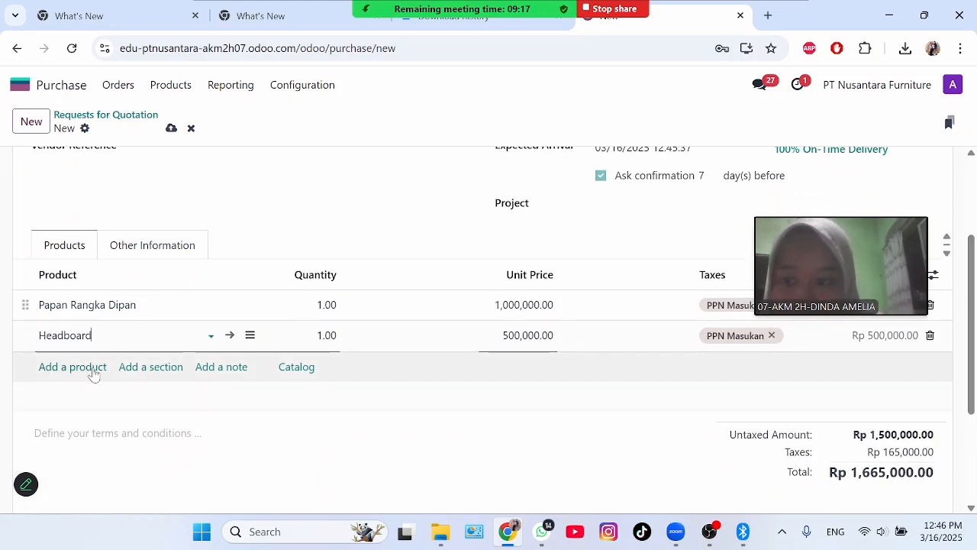
click(90, 367)
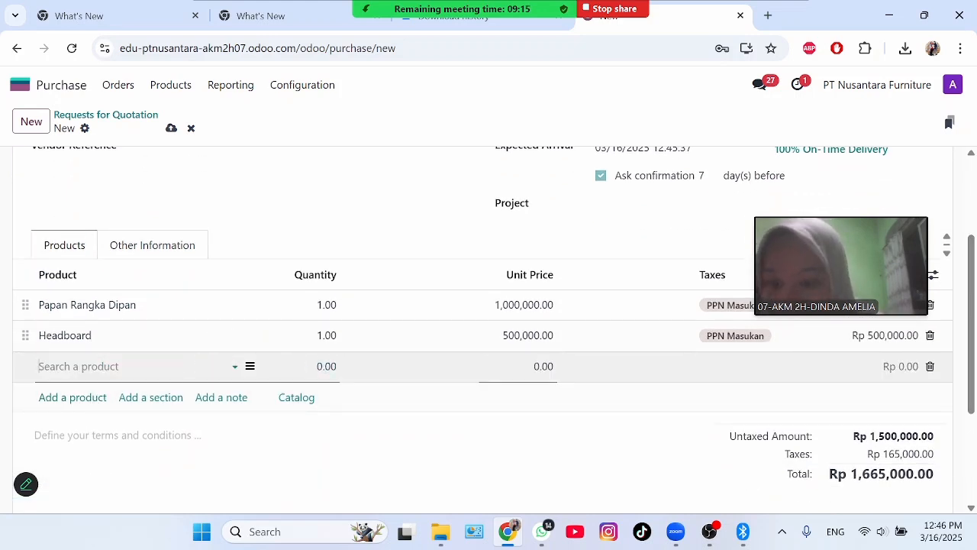
text(papan na)
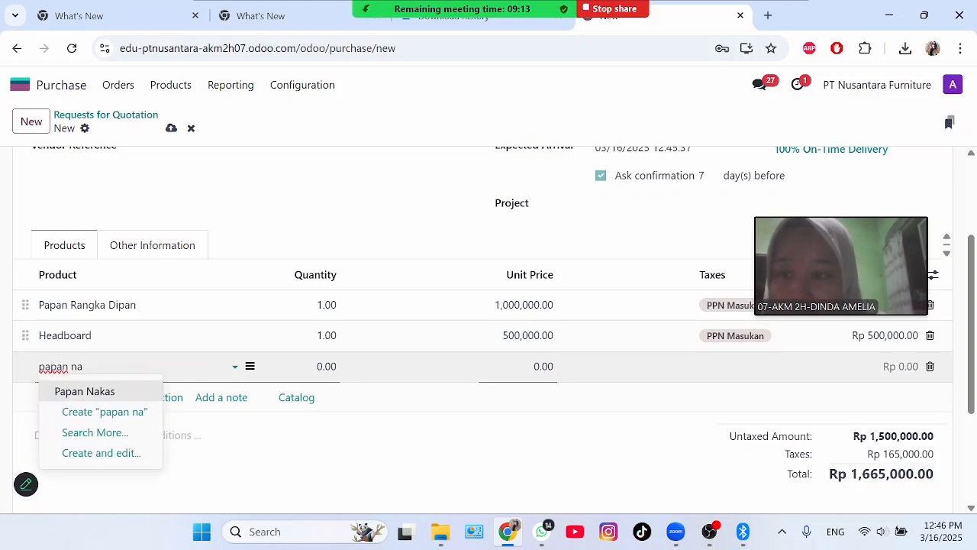
click(149, 391)
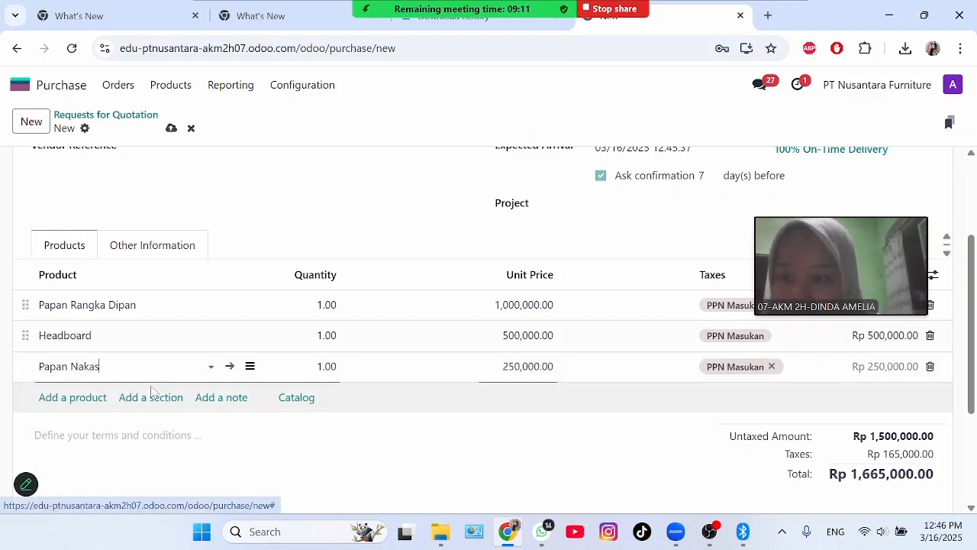
Add the product sekrup kayu as the fourth line of the request for quotation
click(91, 399)
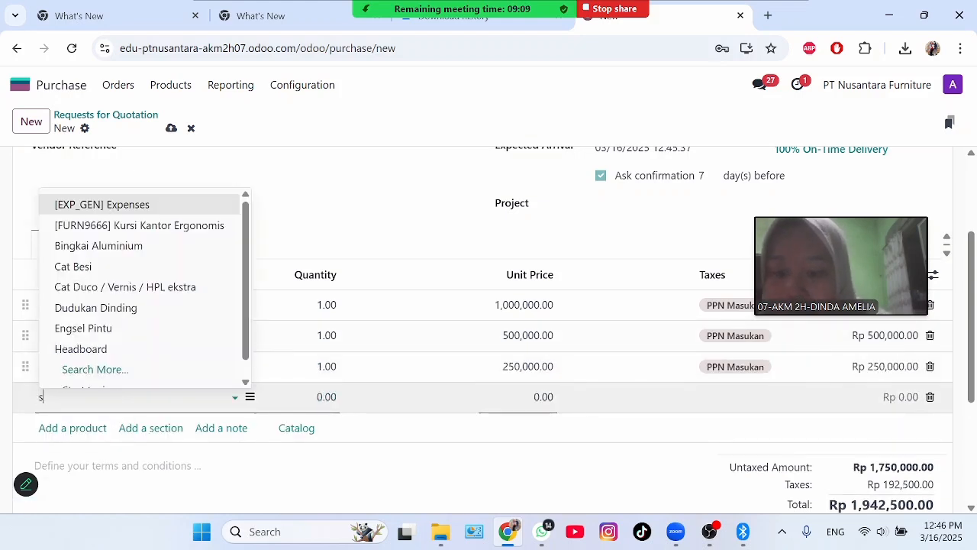
text(sekrup)
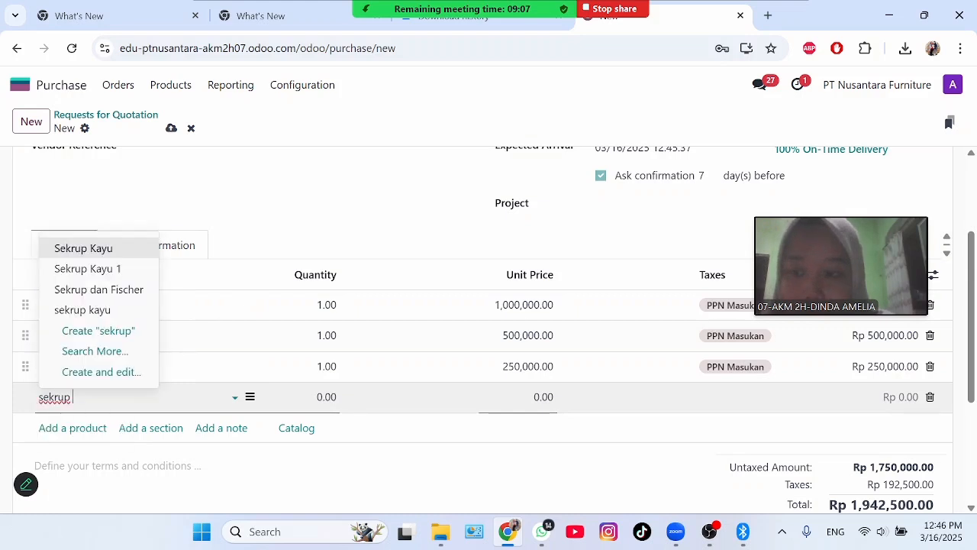
click(130, 311)
Set the quantities to 1 for Papan Rangka Dipan, Headboard and Papan Nakas, and to 30 for sekrup kayu
click(327, 306)
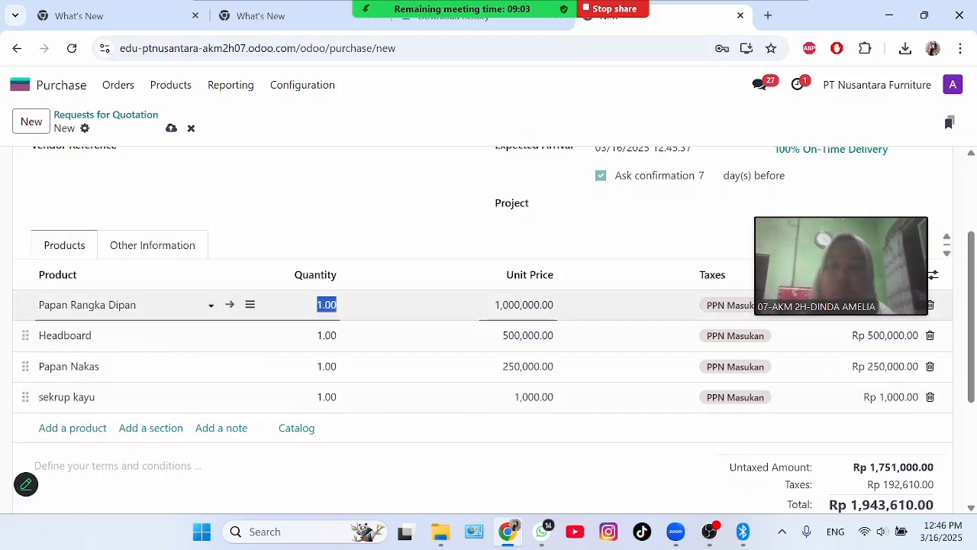
text(1)
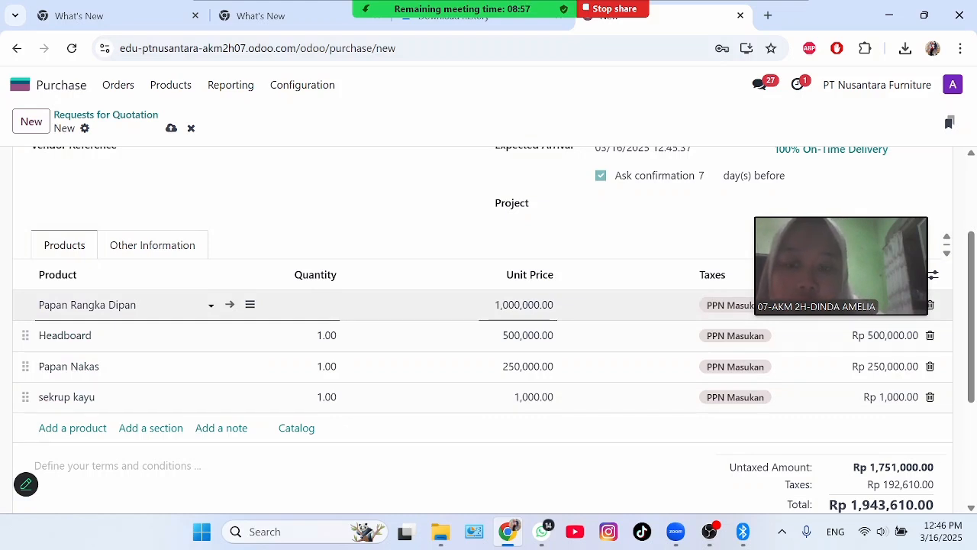
click(333, 326)
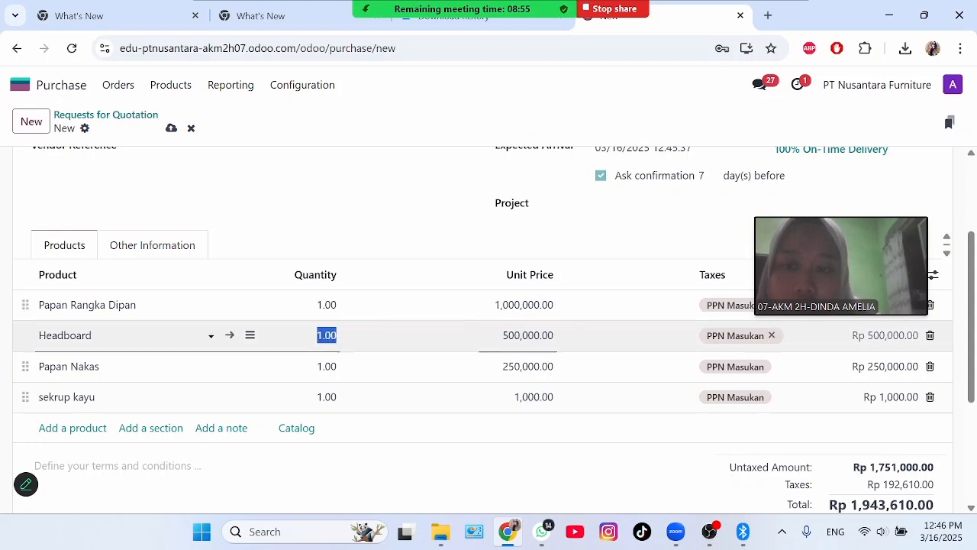
text(1)
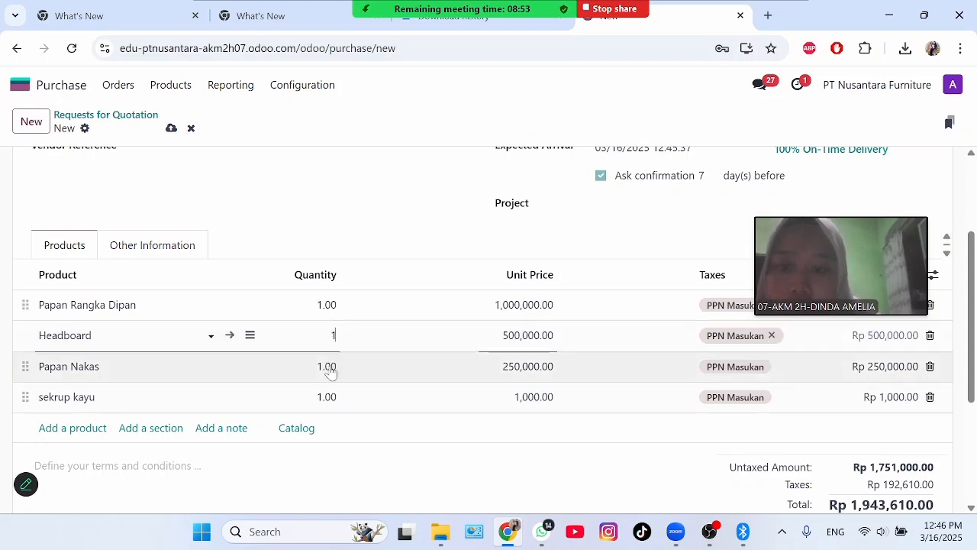
click(329, 366)
text(1)
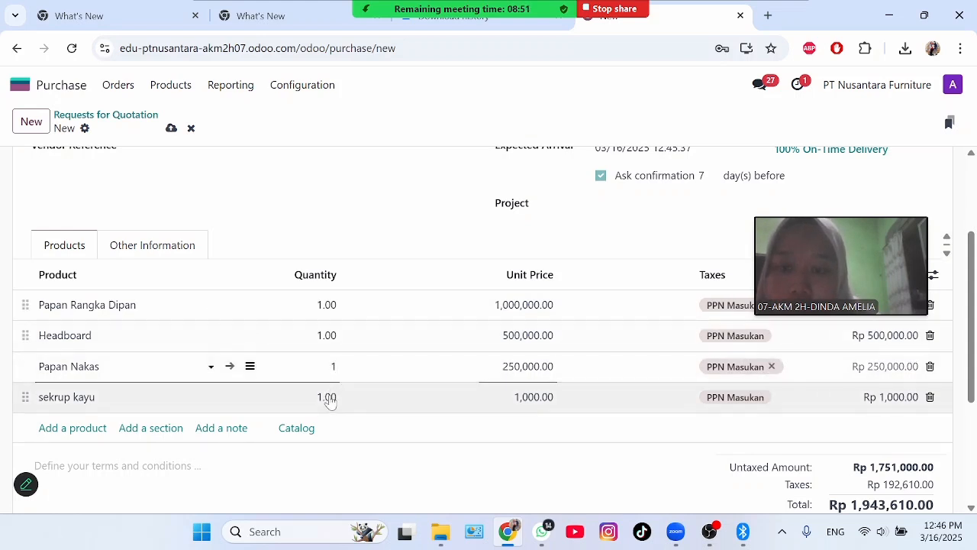
click(328, 397)
text(30)
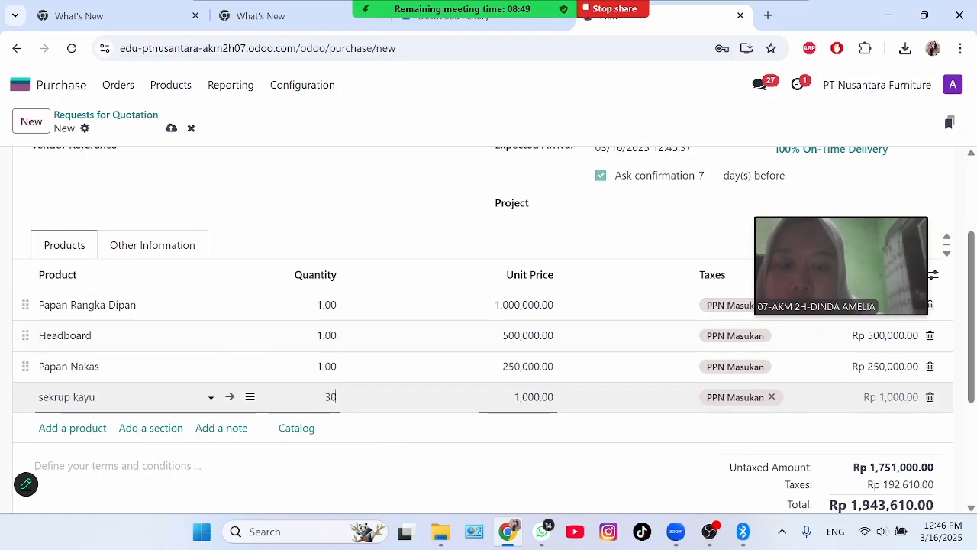
click(337, 467)
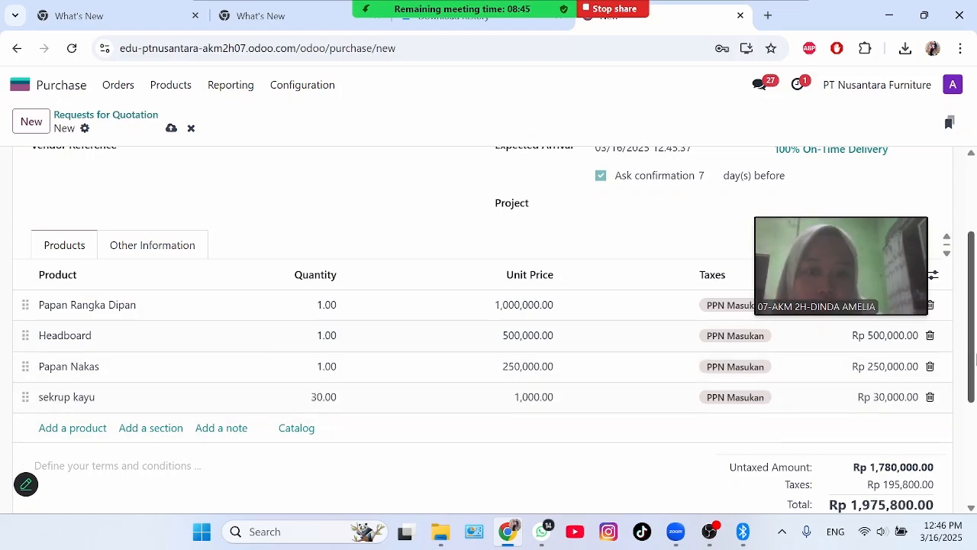
Send the request for quotation to the vendor by email and confirm it as a purchase order
drag(974, 357, 975, 273)
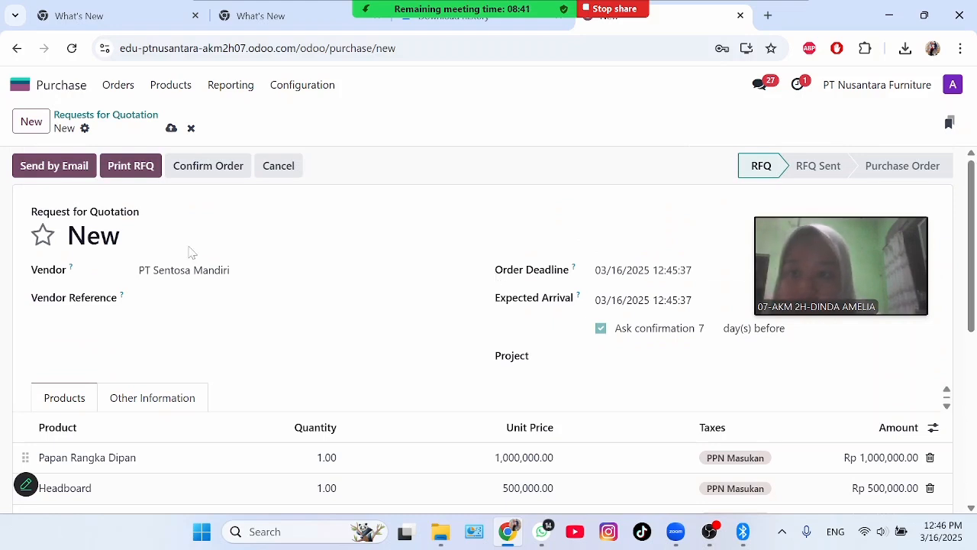
click(73, 164)
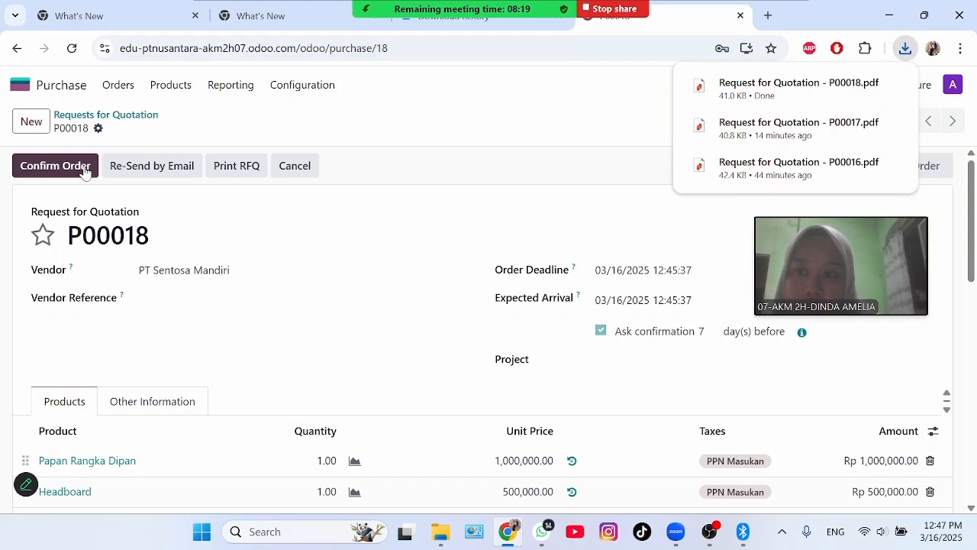
click(84, 168)
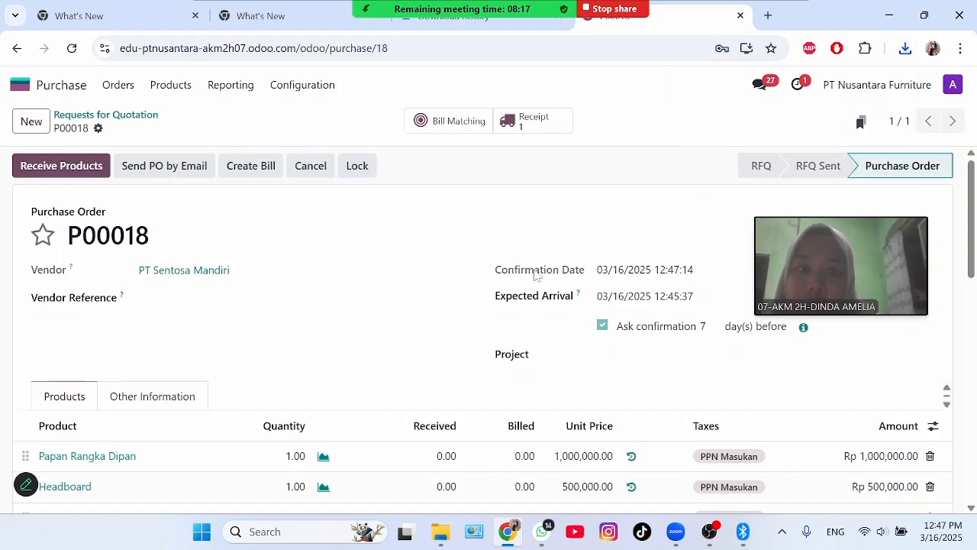
Open the purchase order's receipt and validate the delivered products
click(534, 120)
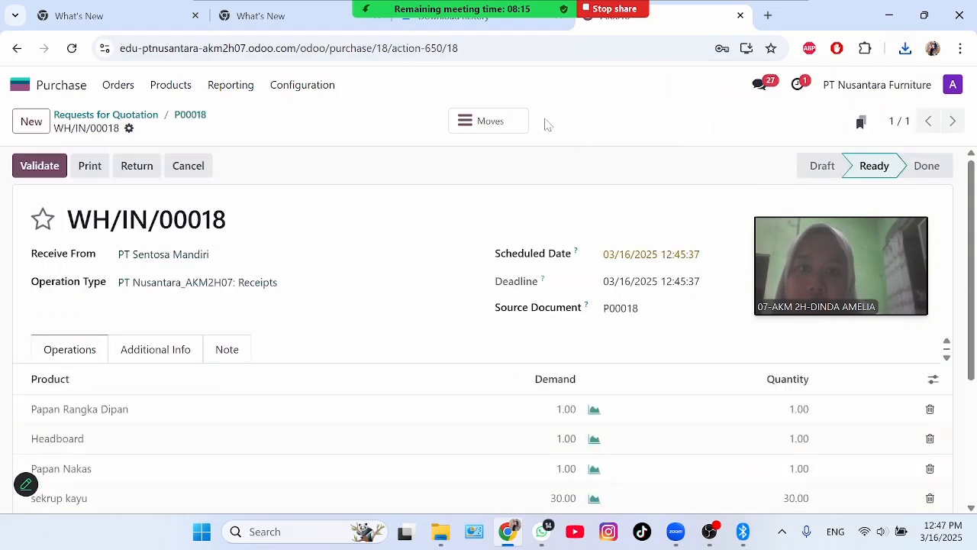
click(40, 167)
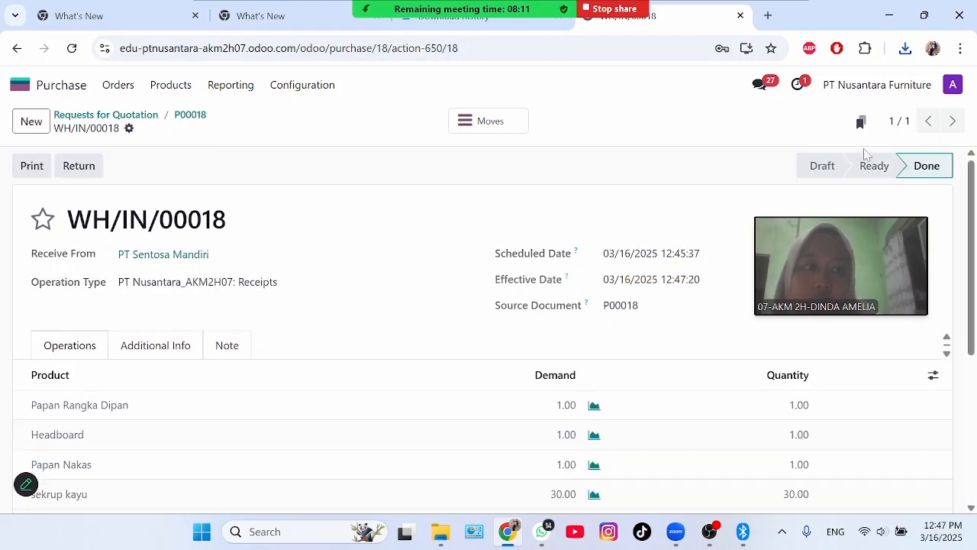
Switch to the Manufacturing app, open the Set Dipan dan Nakas manufacturing order and set its produced quantity to 1
click(68, 92)
click(532, 372)
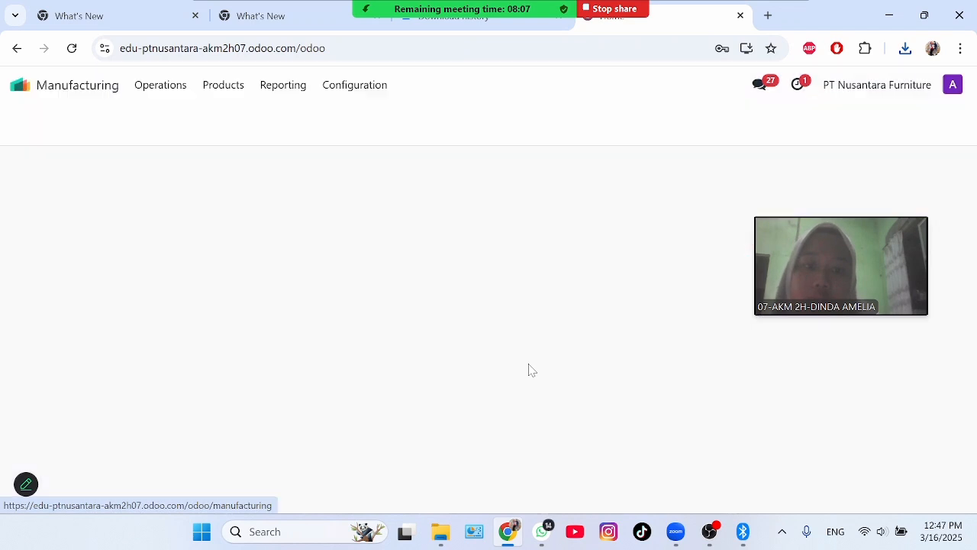
double_click(306, 190)
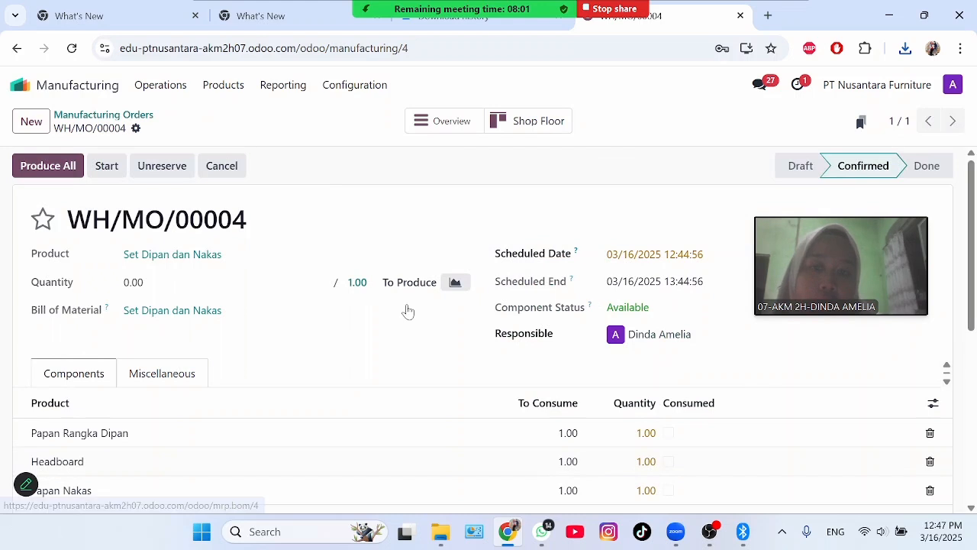
click(221, 289)
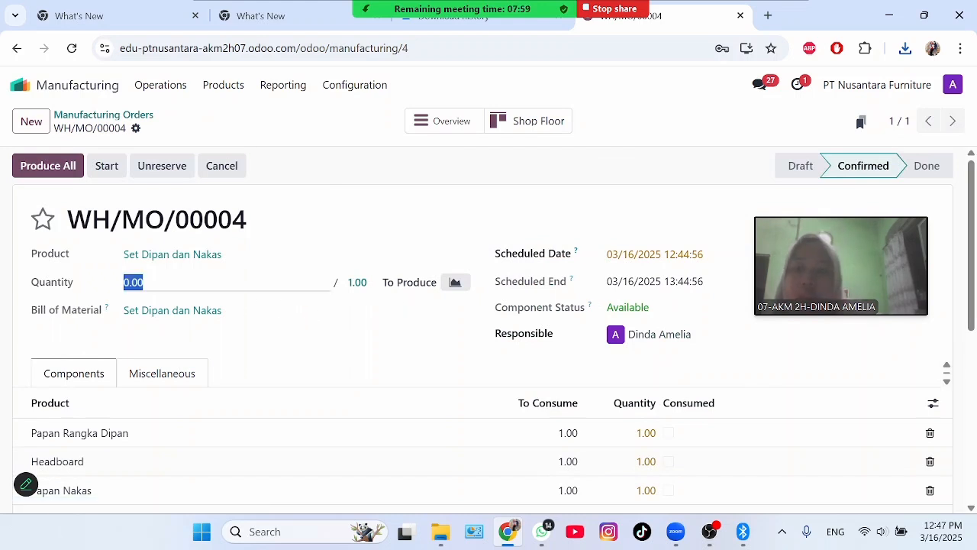
text(1)
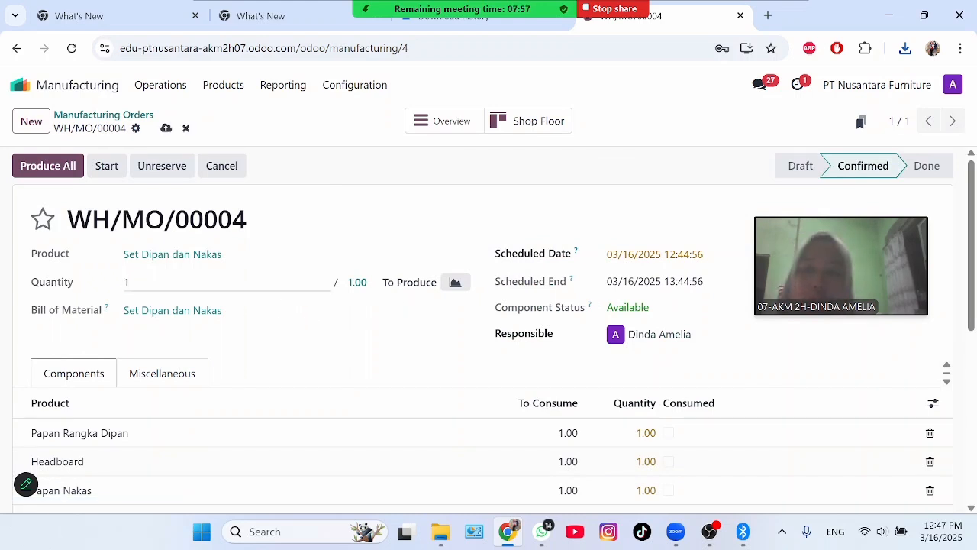
click(234, 343)
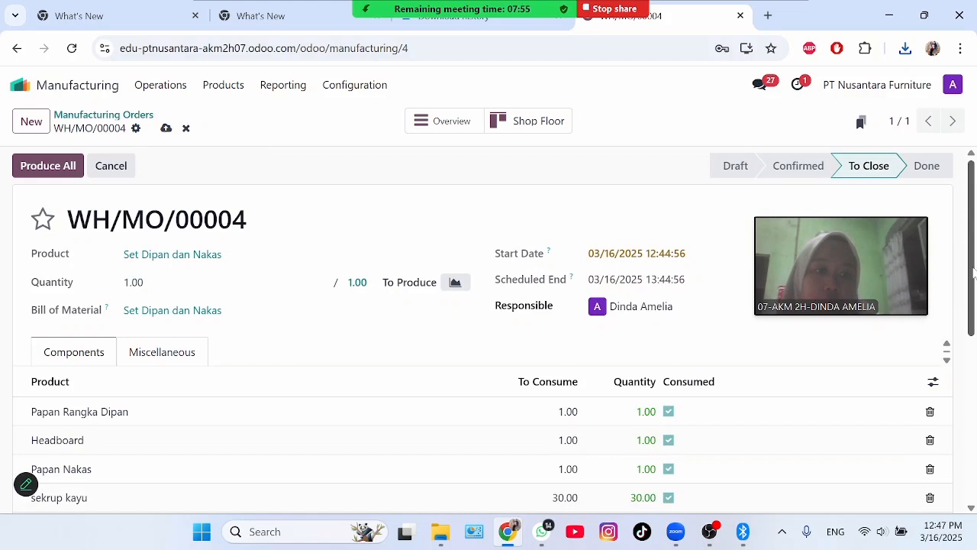
Check the consumed components of the Set Dipan dan Nakas manufacturing order, produce its full quantity and open the cost overview
drag(974, 272, 974, 351)
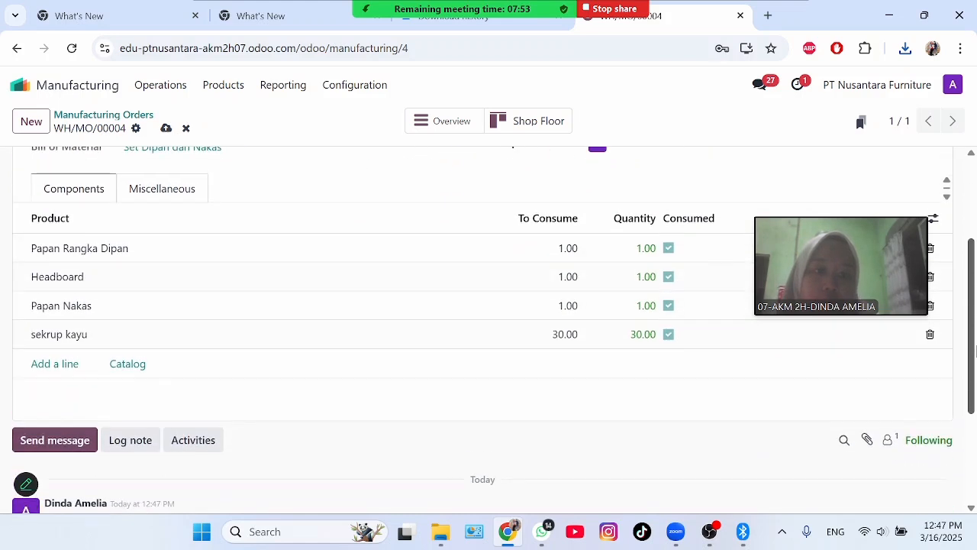
click(669, 248)
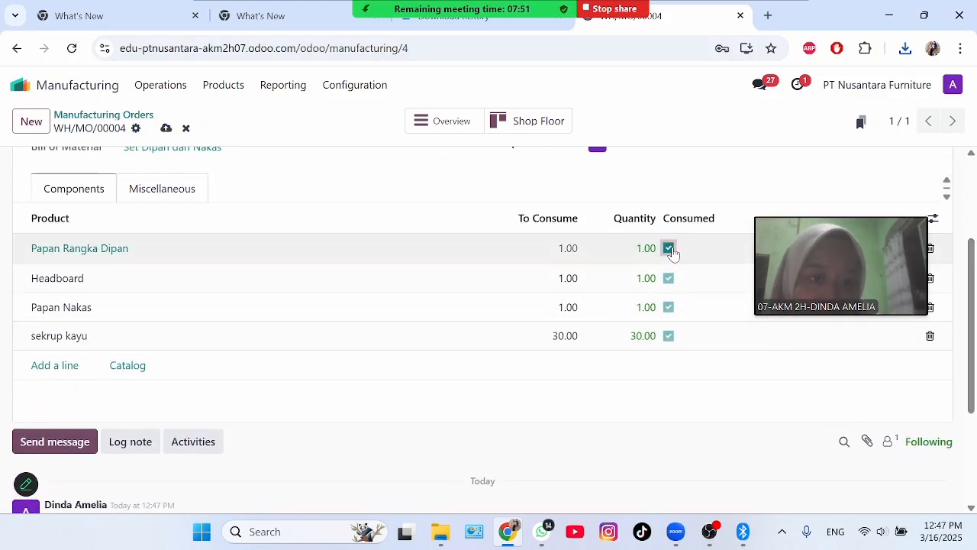
click(668, 283)
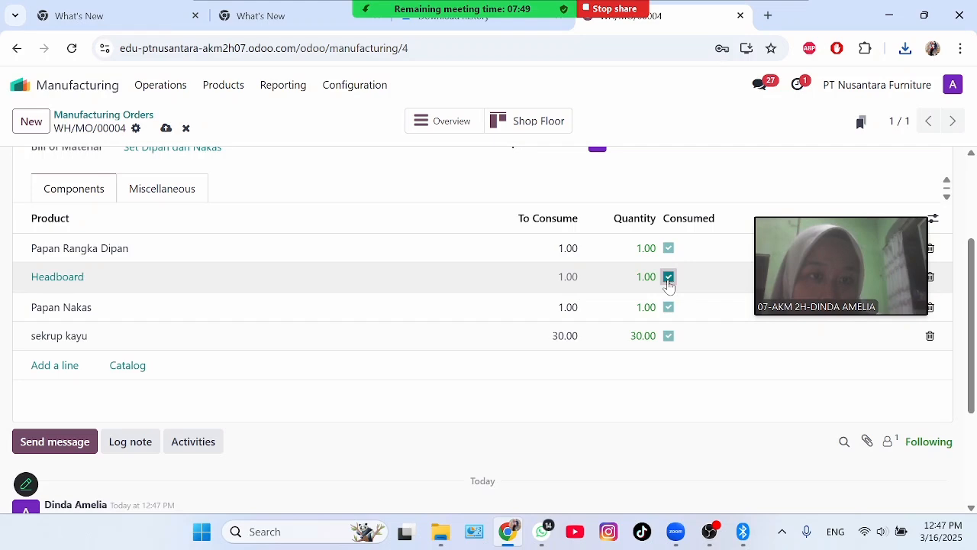
click(668, 307)
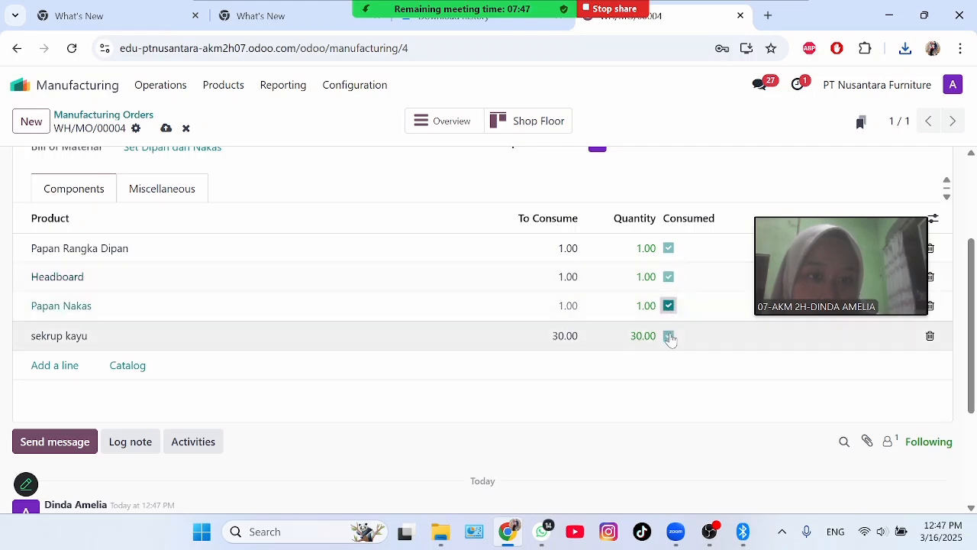
click(668, 336)
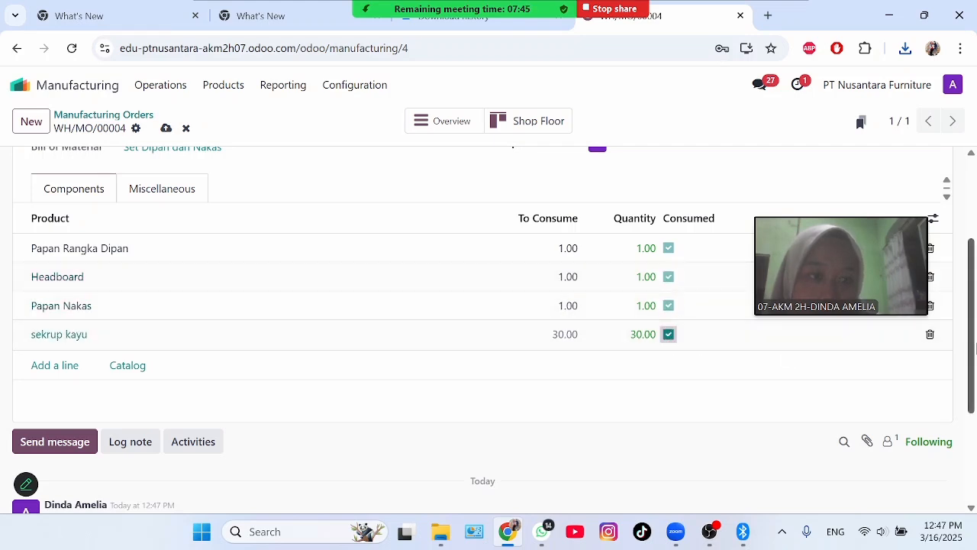
drag(974, 348, 974, 320)
scroll(899, 303, down, 2)
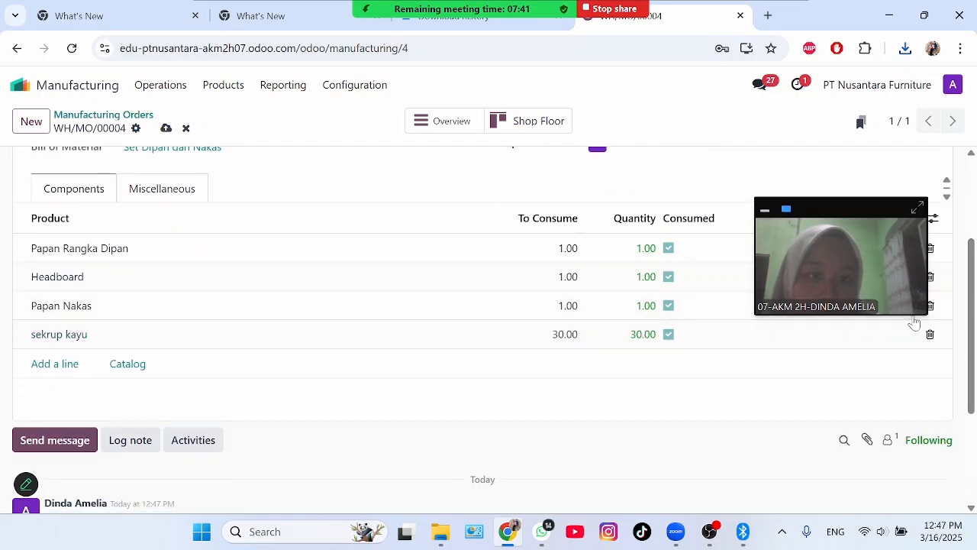
scroll(973, 323, up, 4)
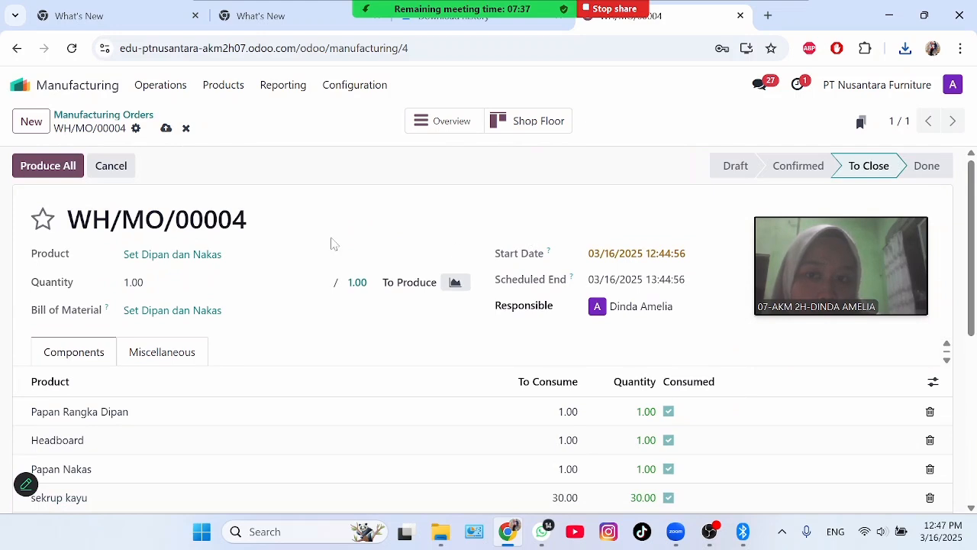
click(47, 166)
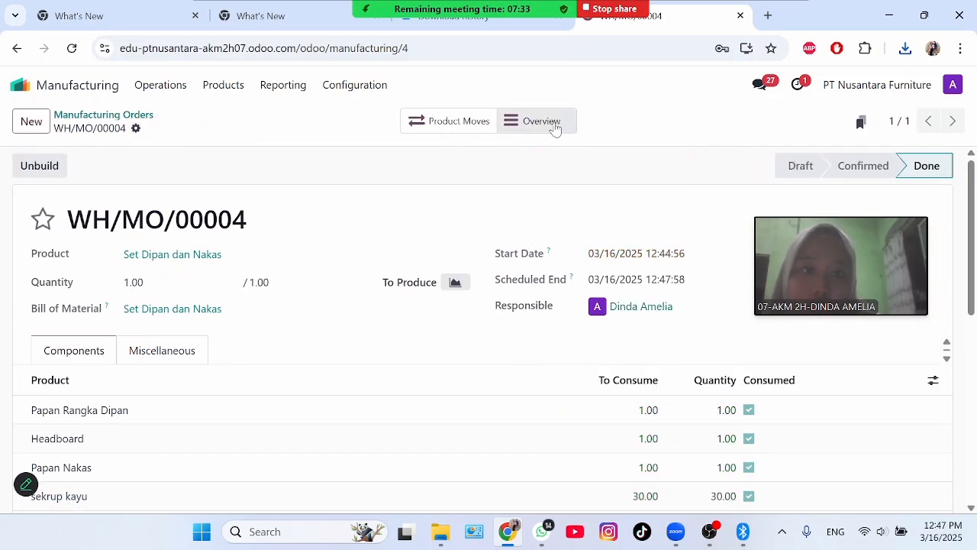
click(555, 128)
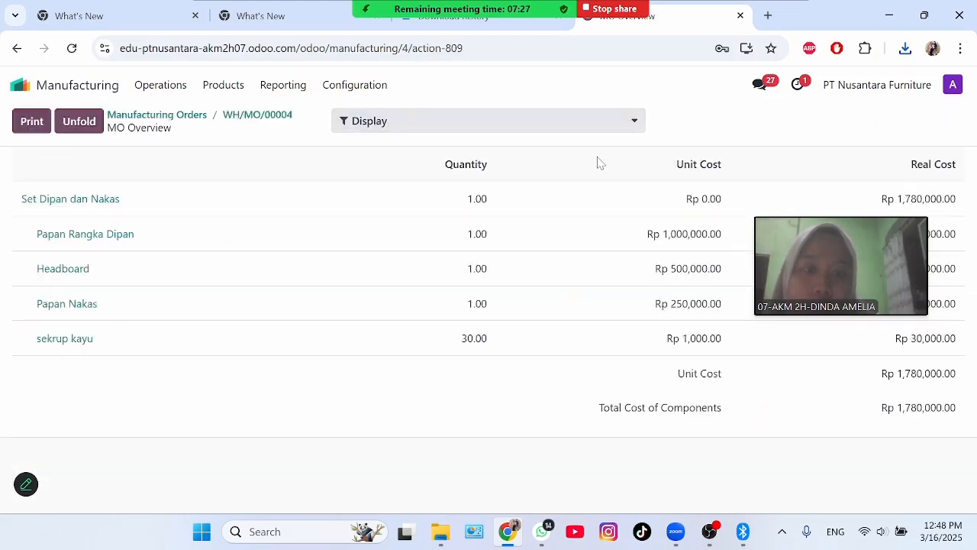
Switch to the Inventory app, open the Set Dipan dan Nakas product and view its cost analysis report
click(77, 86)
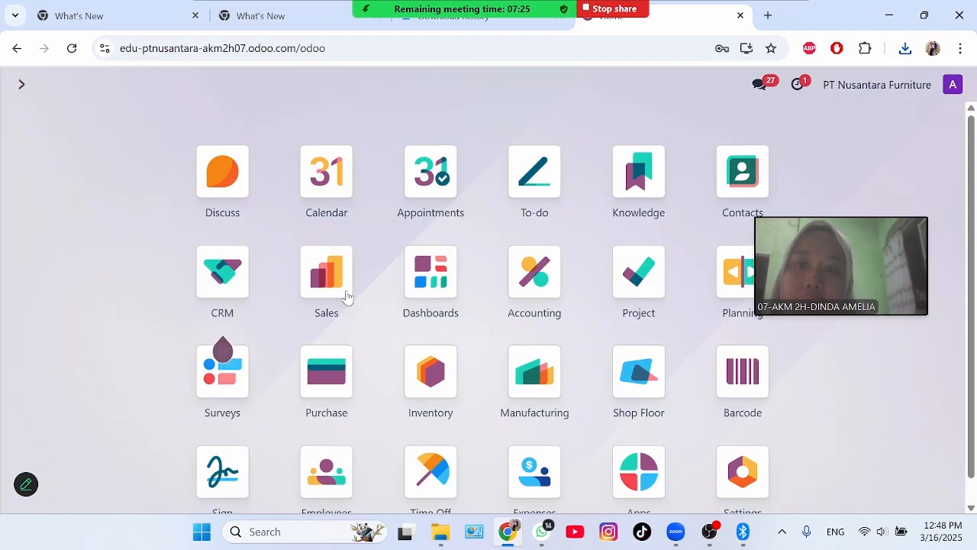
click(427, 384)
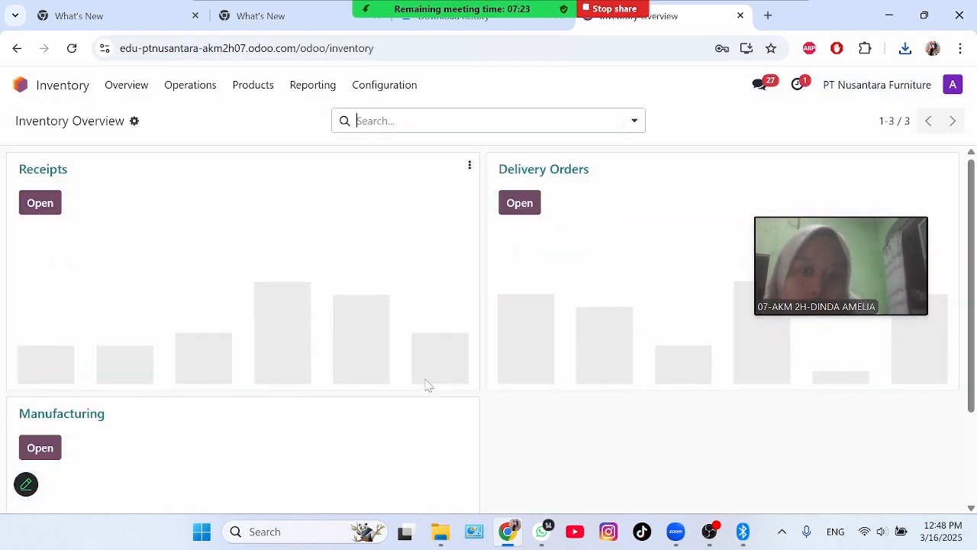
click(265, 90)
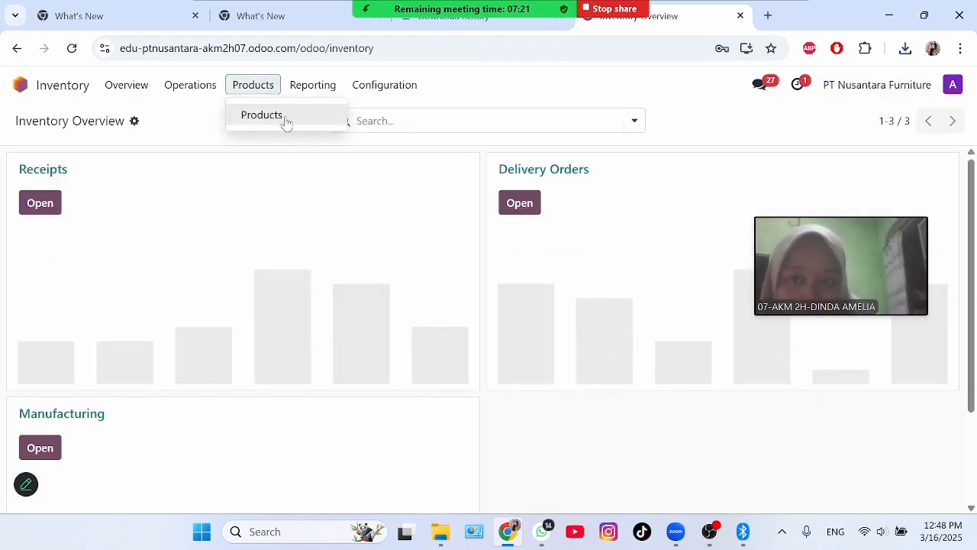
click(262, 116)
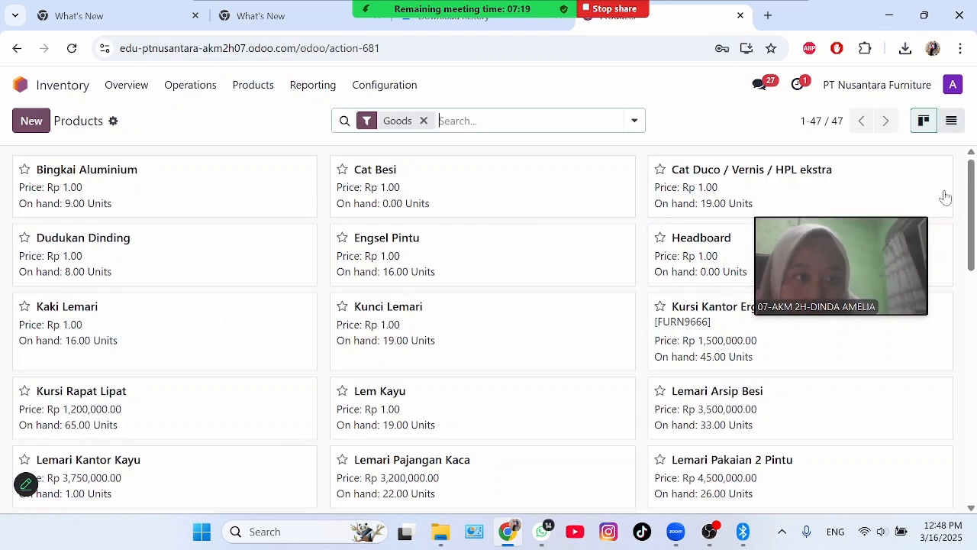
scroll(970, 198, down, 1)
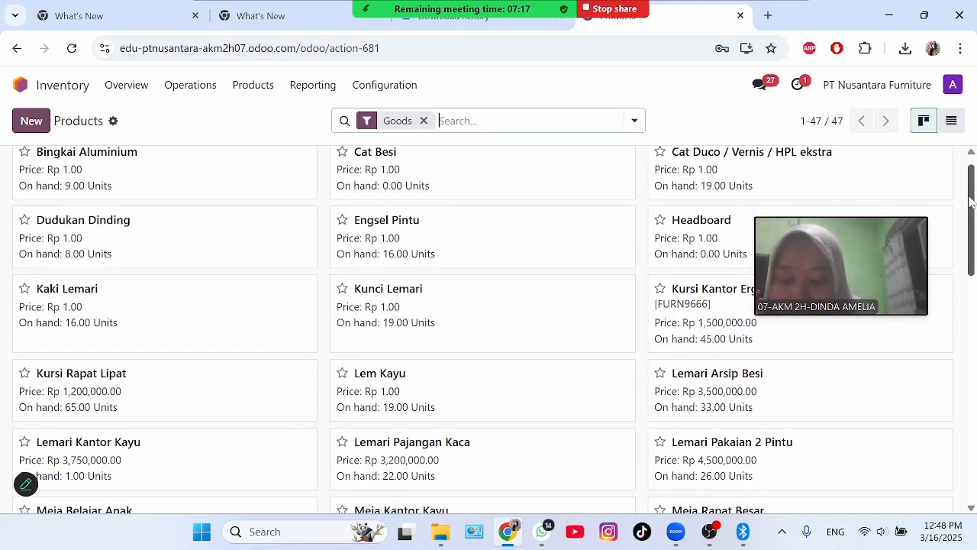
drag(971, 200, 973, 420)
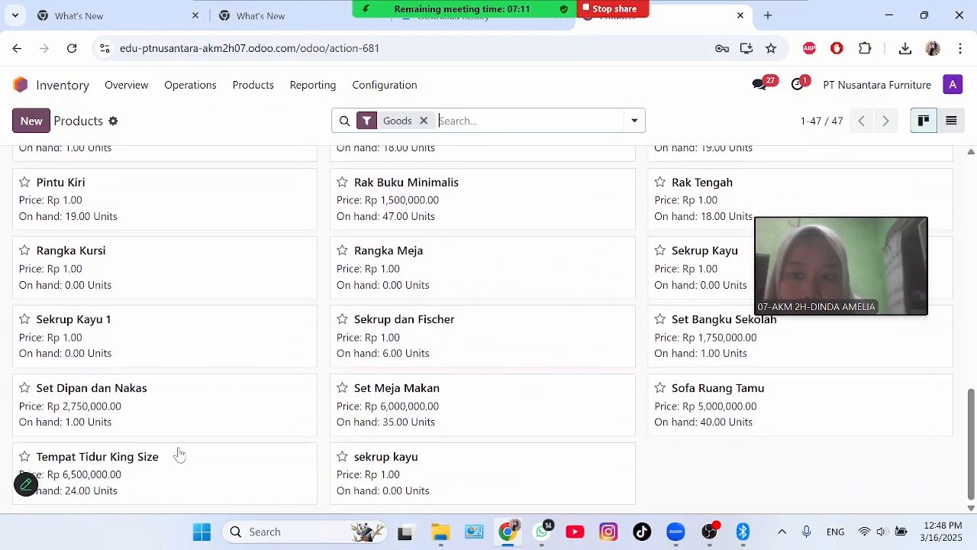
click(183, 425)
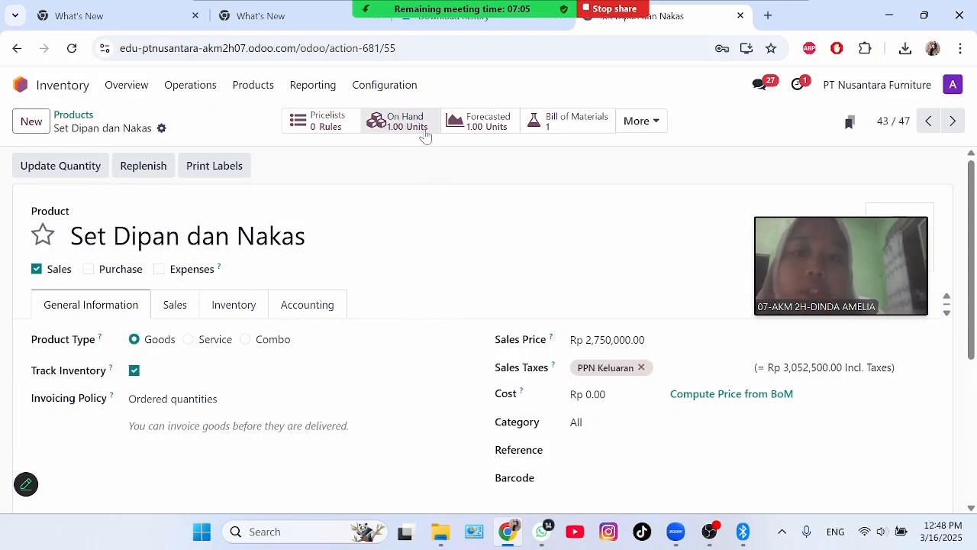
click(655, 129)
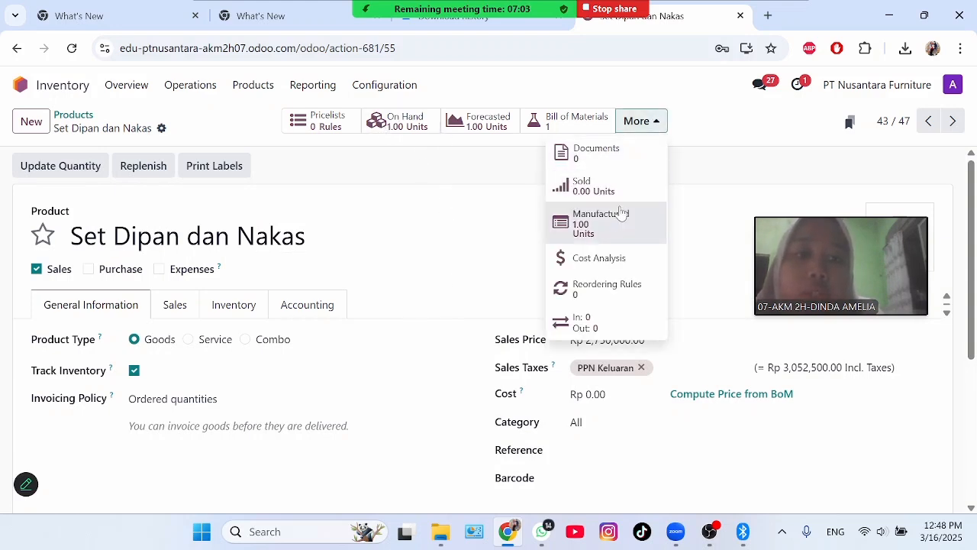
click(615, 259)
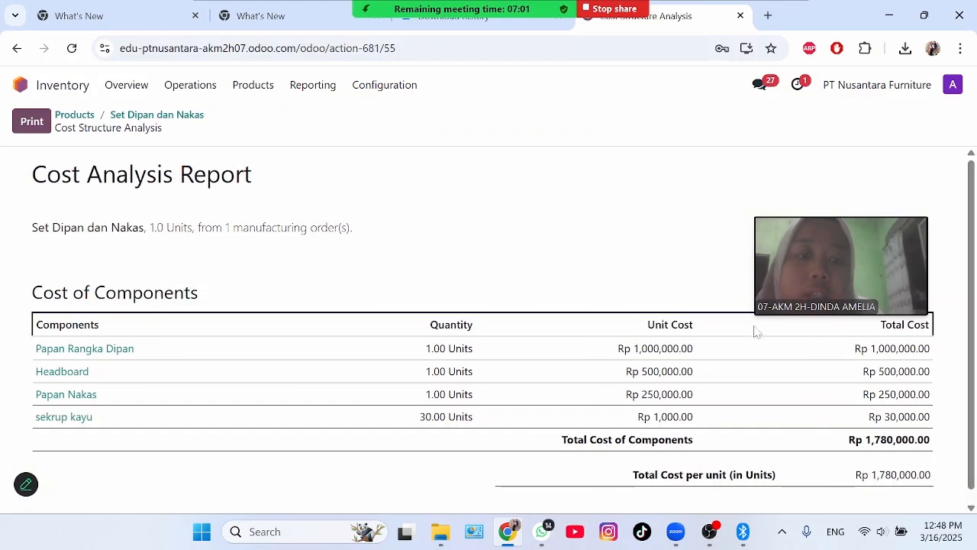
mouse_move(971, 253)
mouse_down()
mouse_move(973, 278)
mouse_move(970, 246)
mouse_up()
Create a new product named Wardrobe that can be sold but not purchased
click(269, 95)
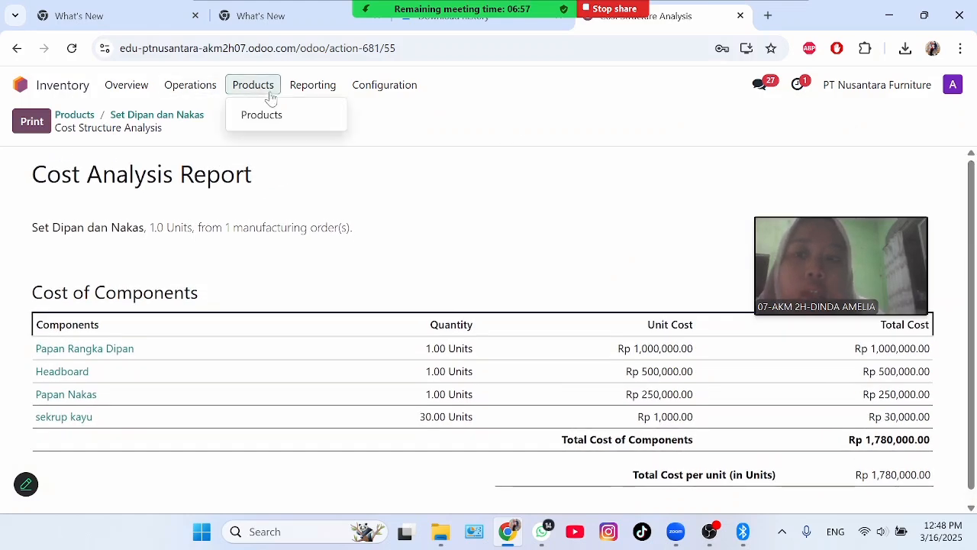
click(277, 117)
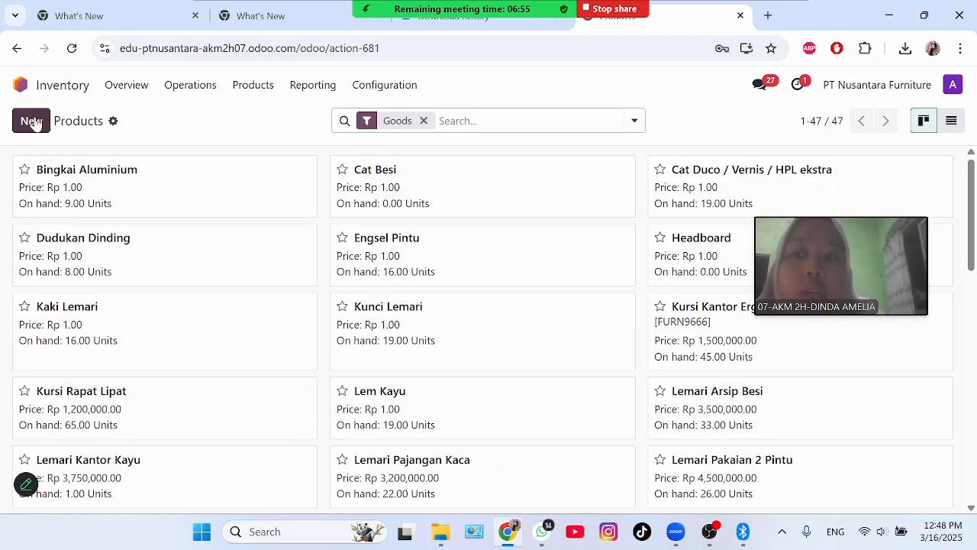
click(31, 120)
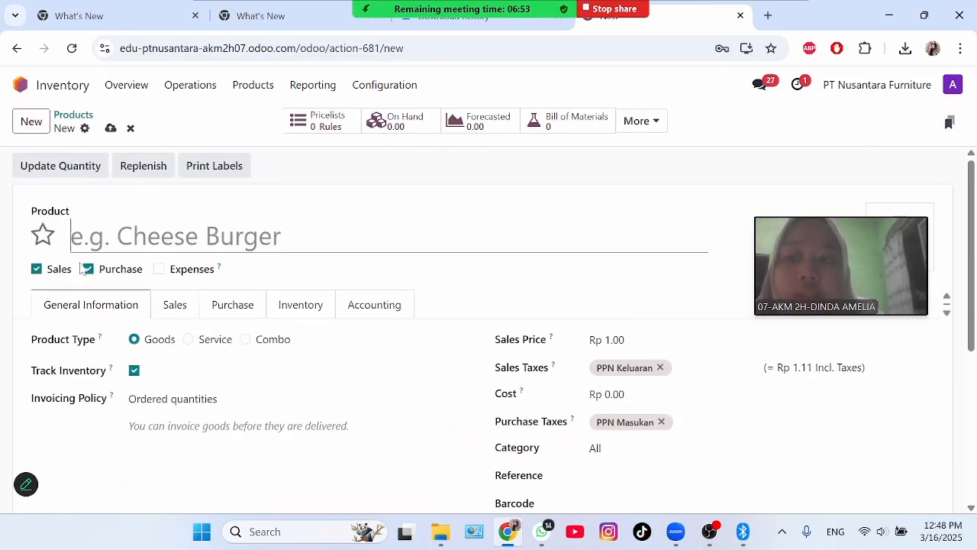
click(88, 269)
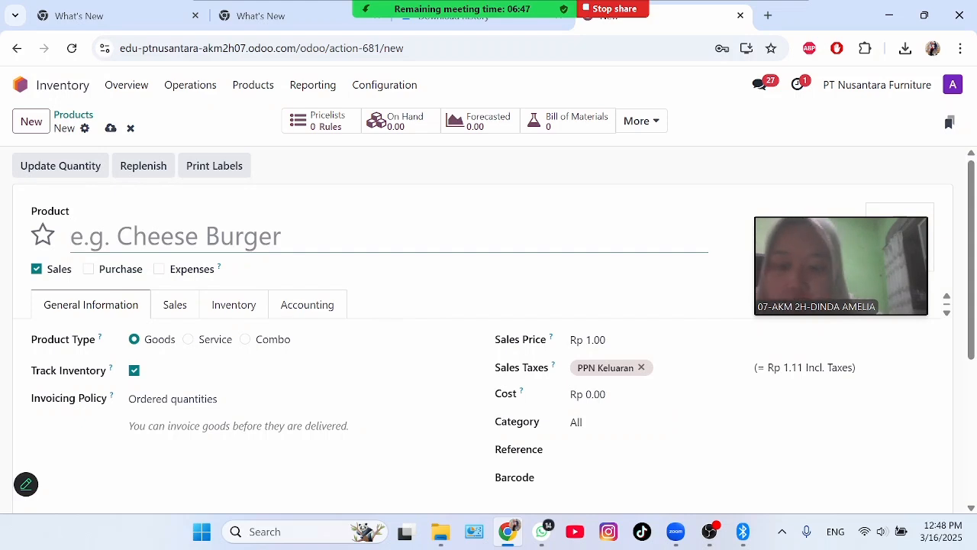
text(War)
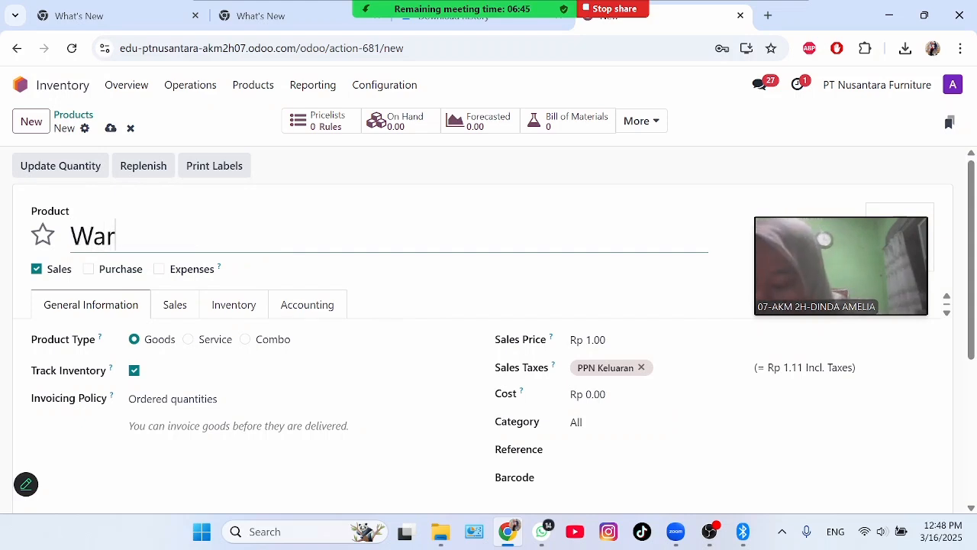
text(d)
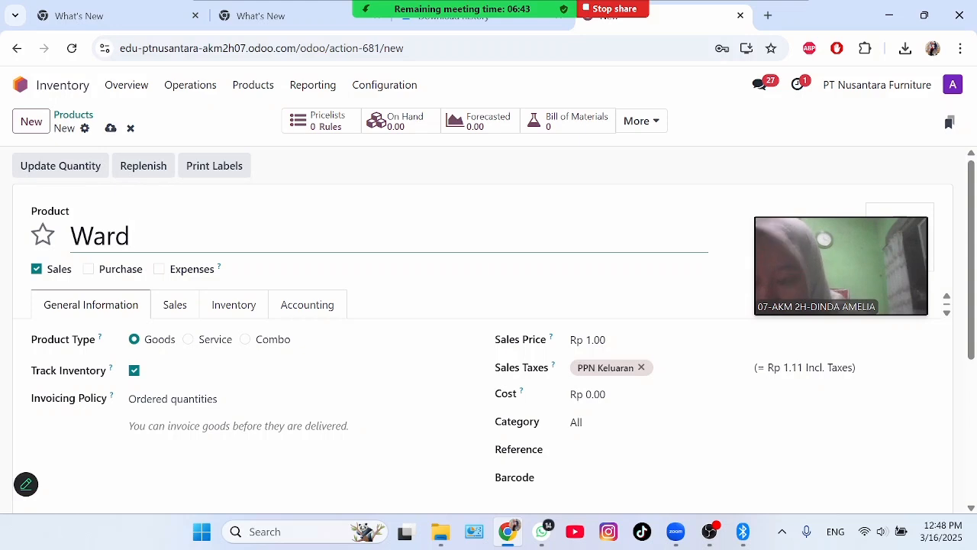
text(robe)
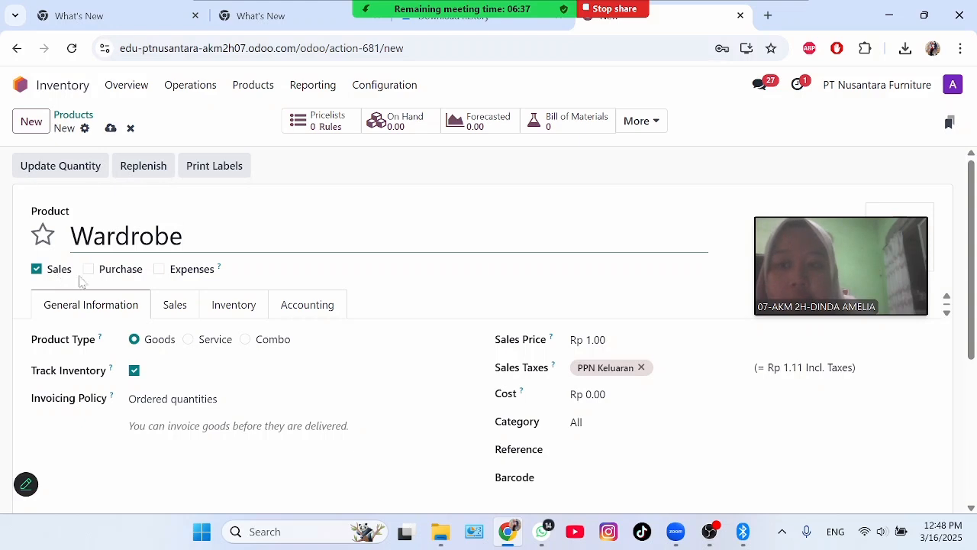
Set the Wardrobe product's sales price to Rp 2,350,000
click(596, 340)
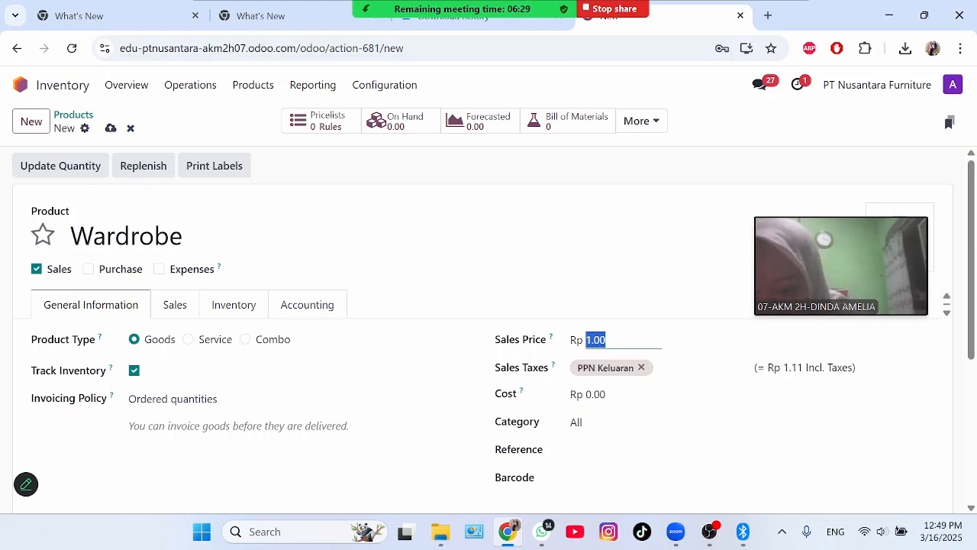
text(2350000)
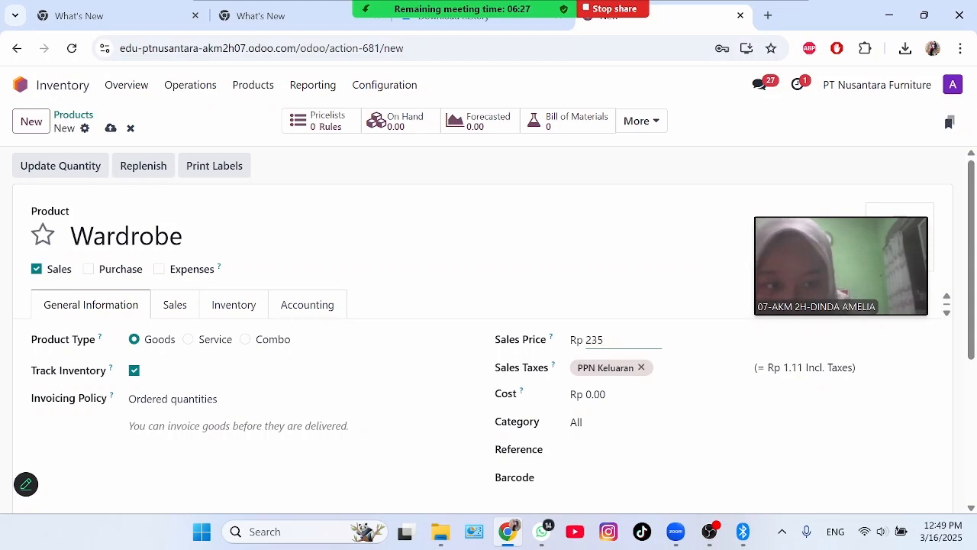
click(549, 271)
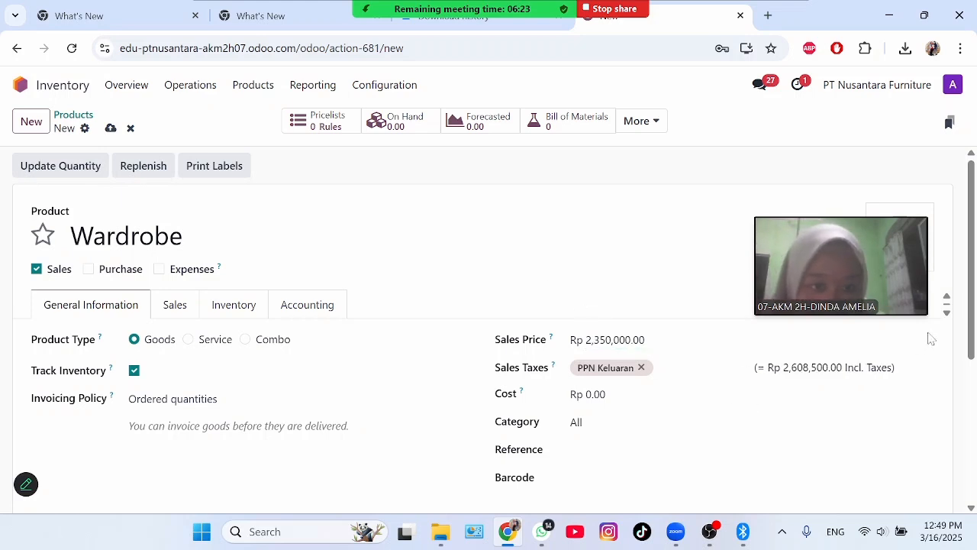
Add the internal note "Wardrobe adalah lemari pakaian dengan pintu geser dan rak dalam" to the Wardrobe product
scroll(975, 282, down, 2)
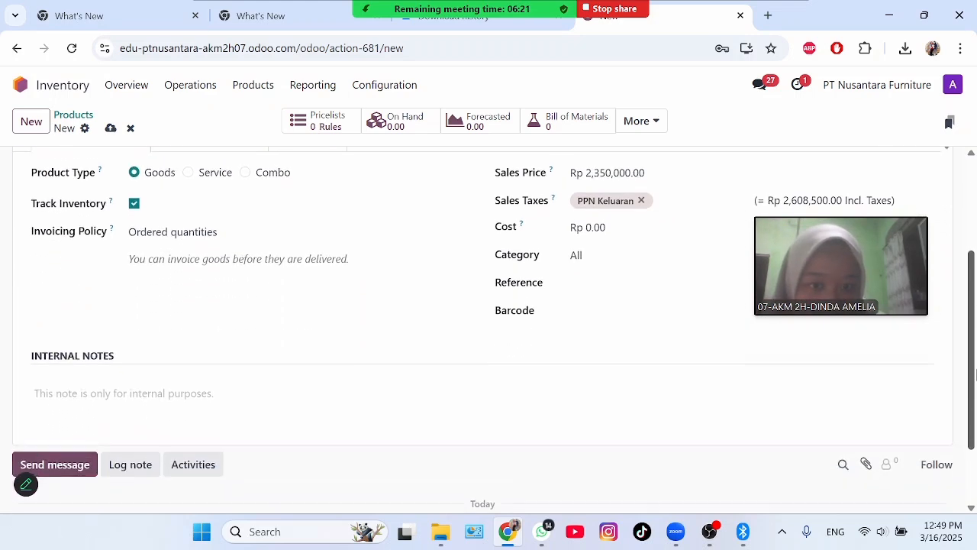
click(123, 391)
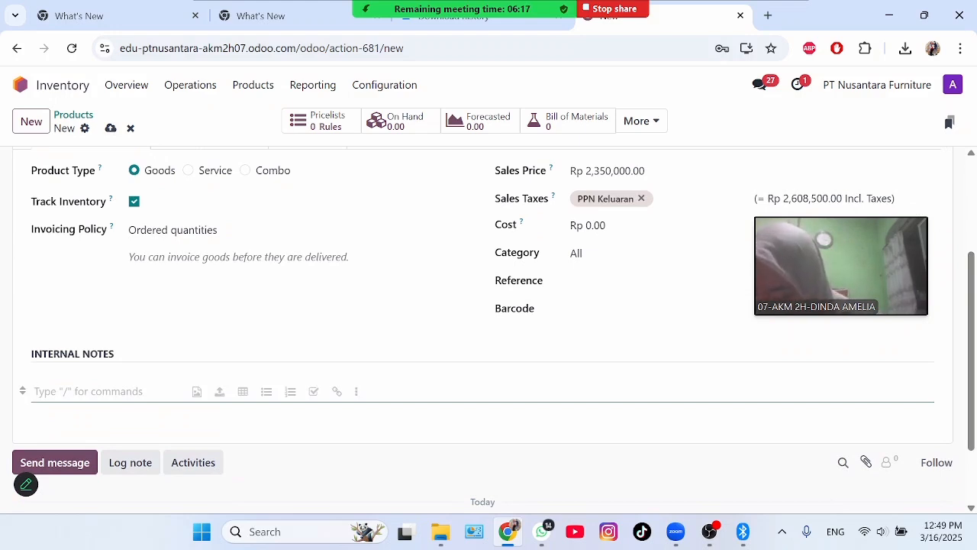
text(War)
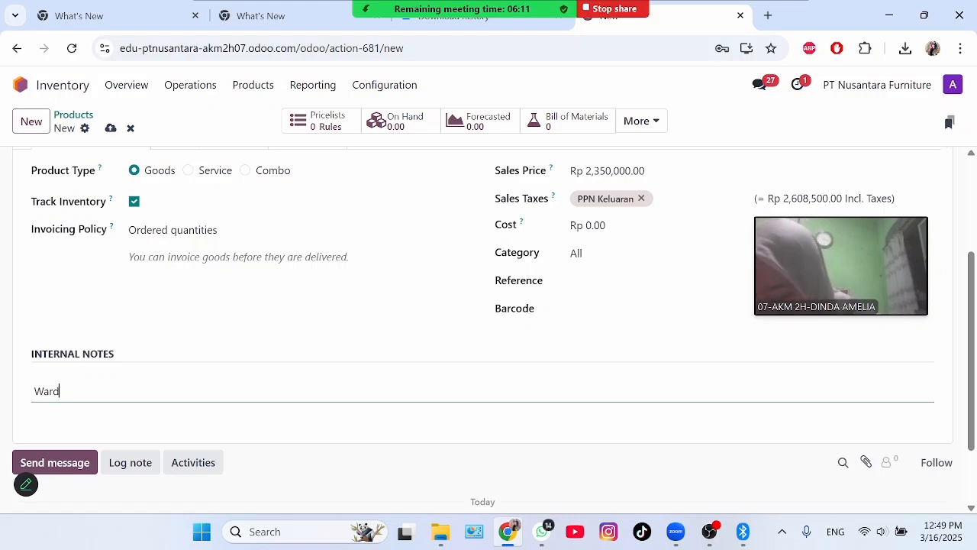
text(dr)
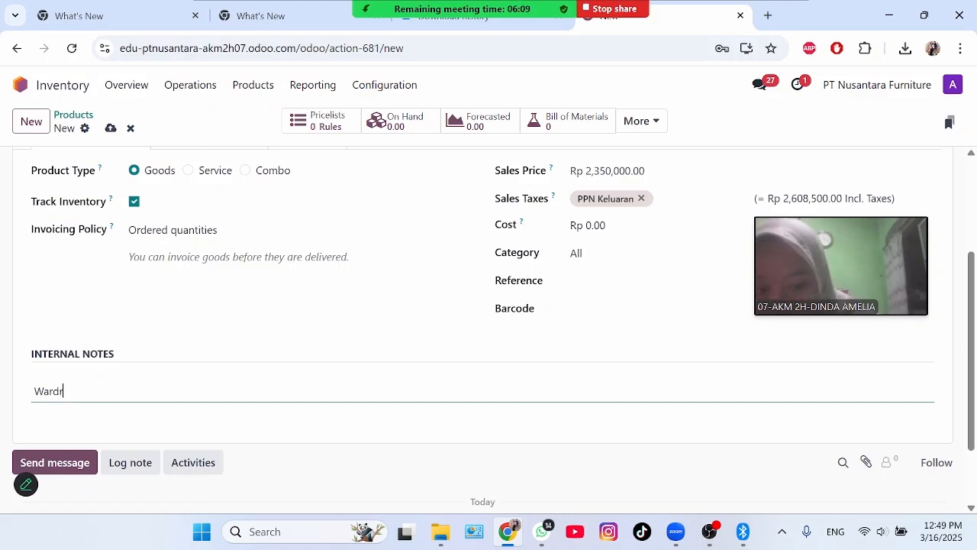
text(obe )
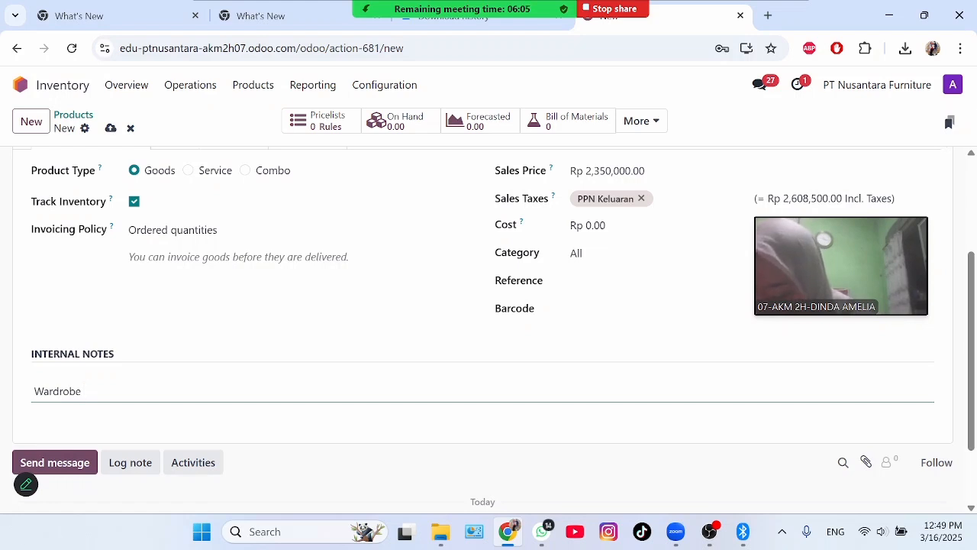
text(adalah)
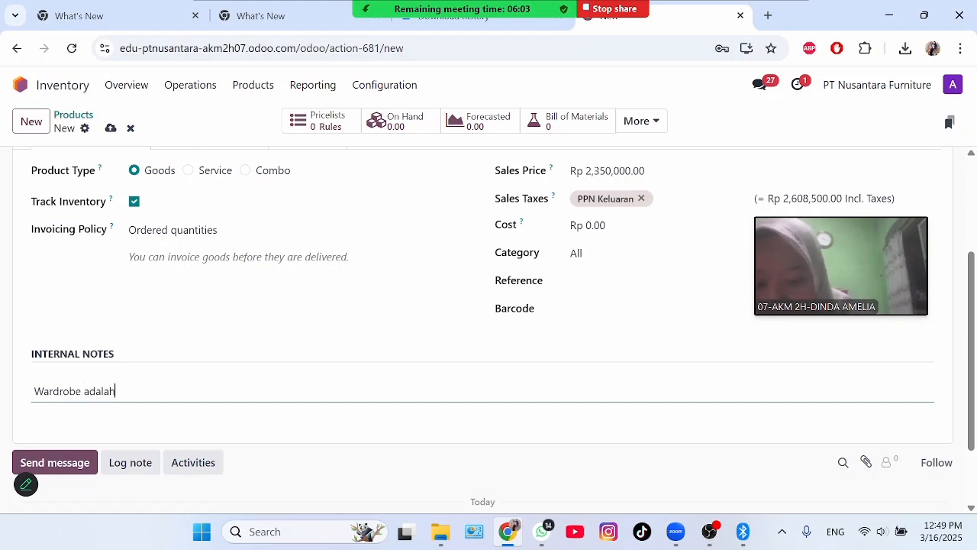
text( lemar)
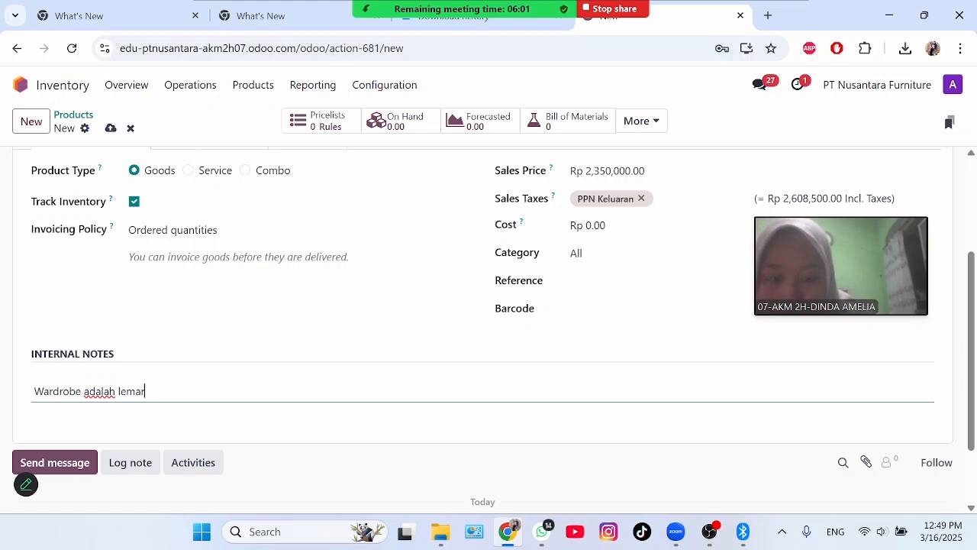
text(i pakai)
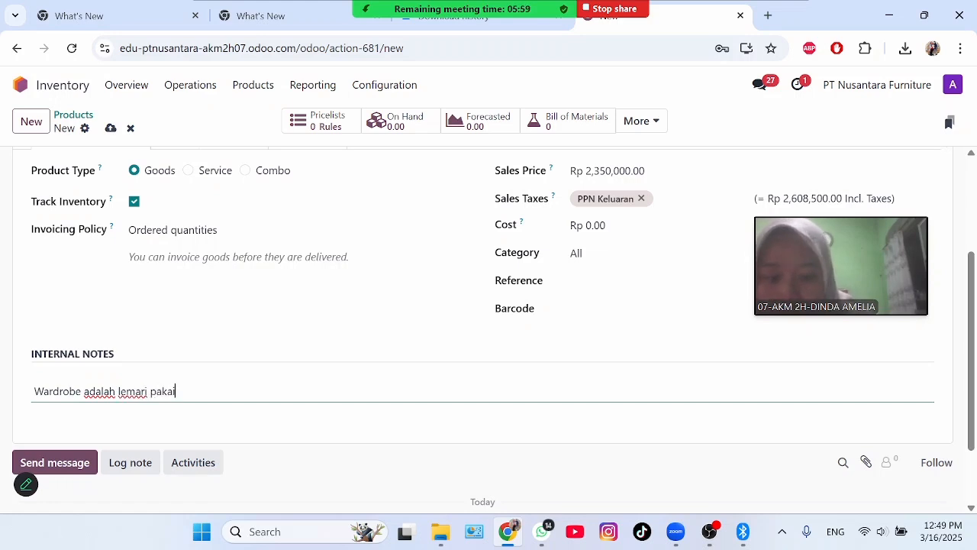
text(an )
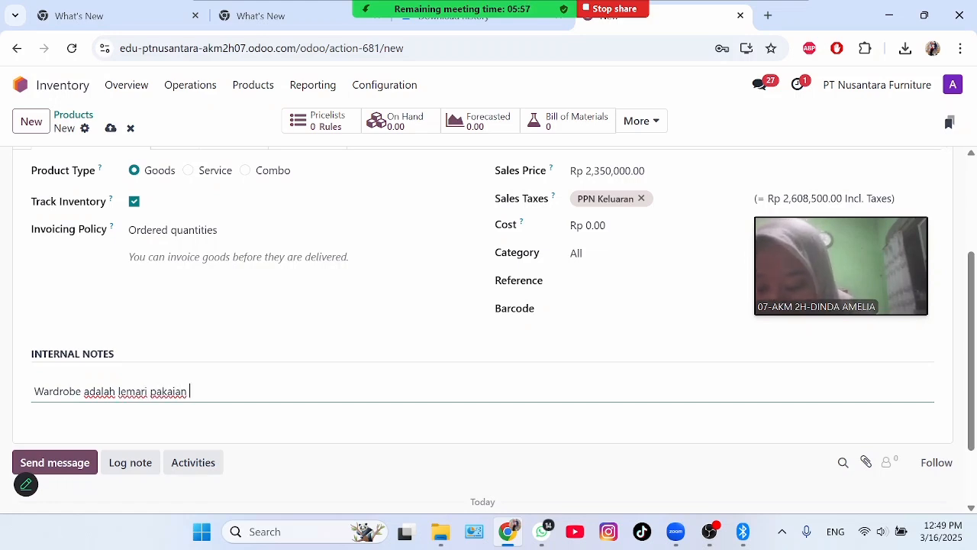
text(dengan )
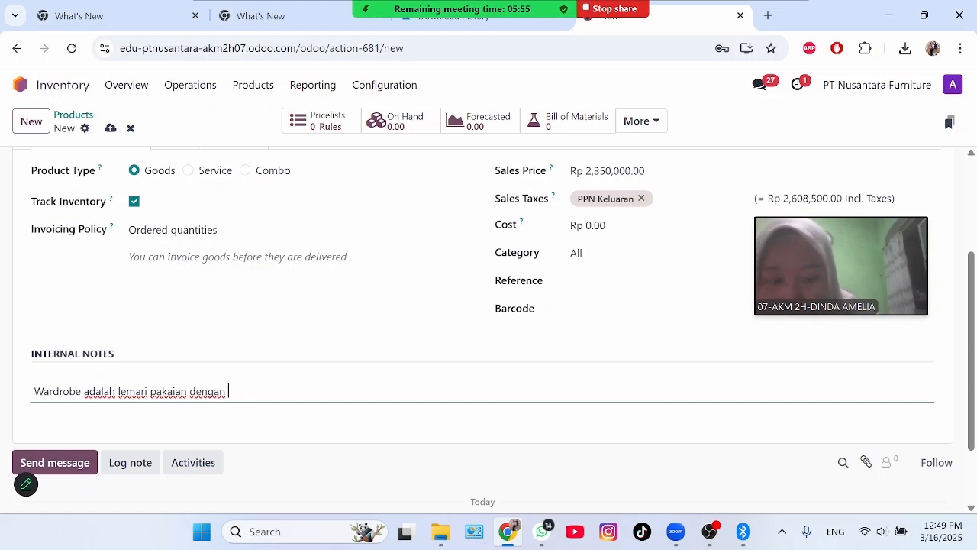
text(pintu ge)
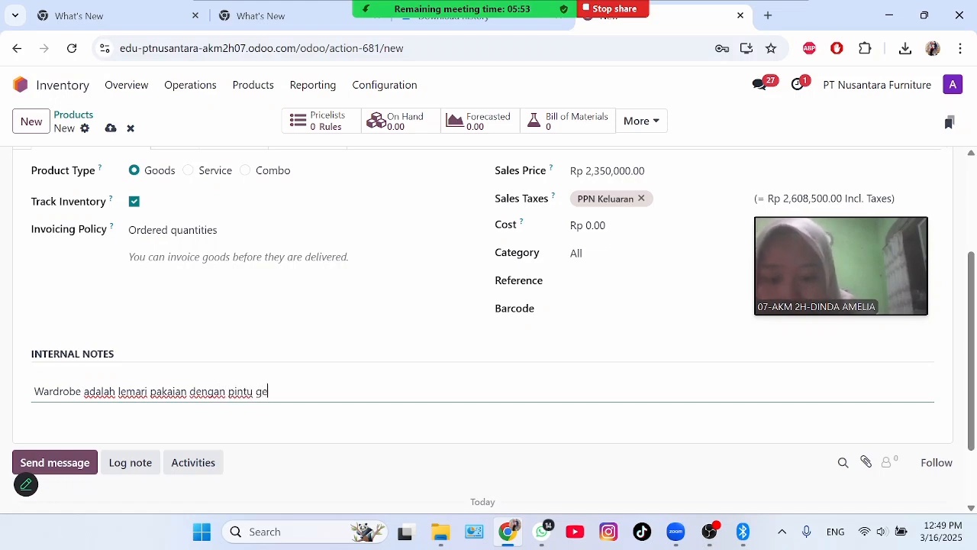
text(ser)
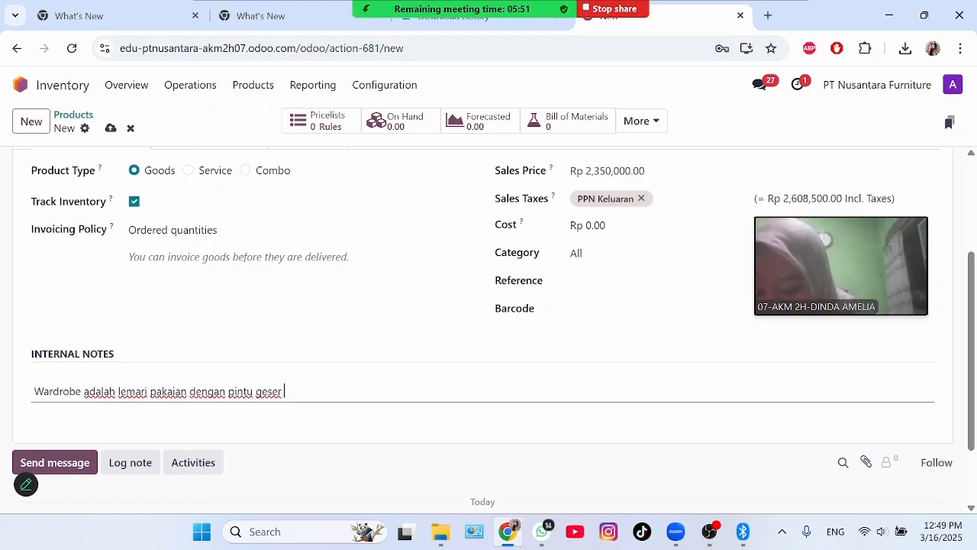
text( dan r)
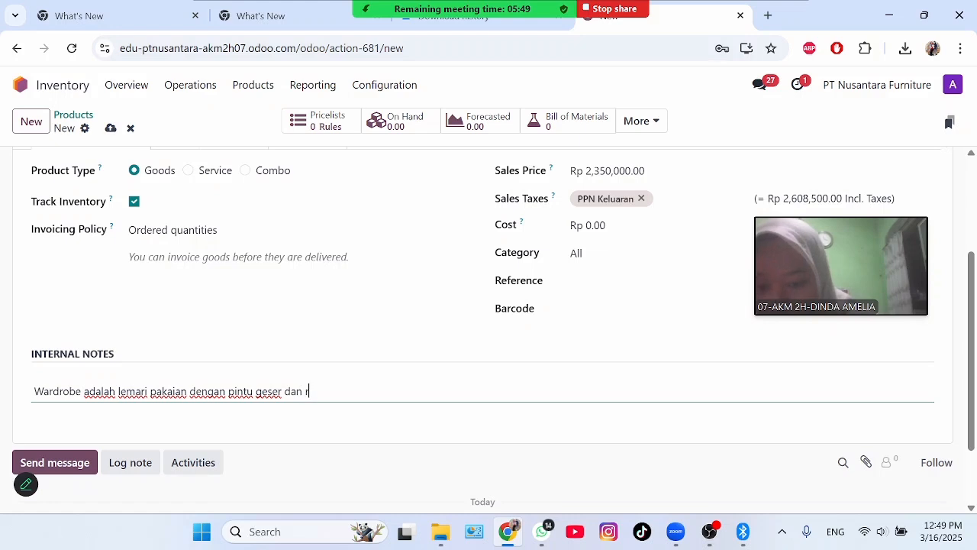
text(ak da)
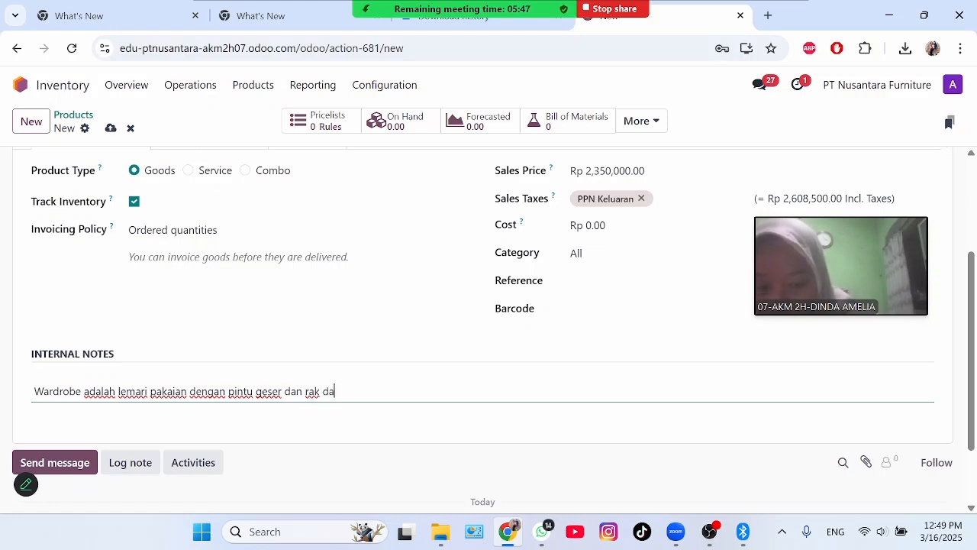
text(lam)
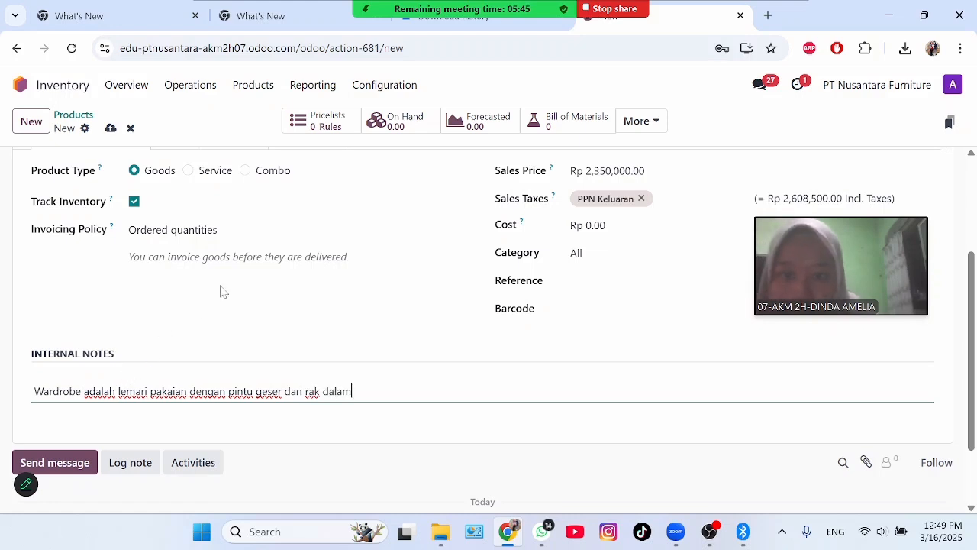
click(328, 305)
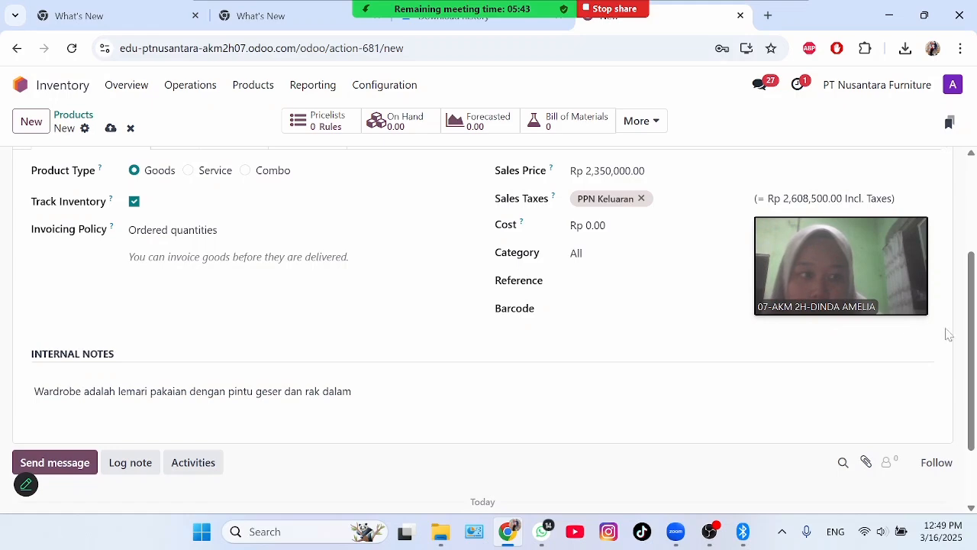
Set the Wardrobe product's route to Manufacture only, without Buy, and save the product
drag(972, 336, 968, 223)
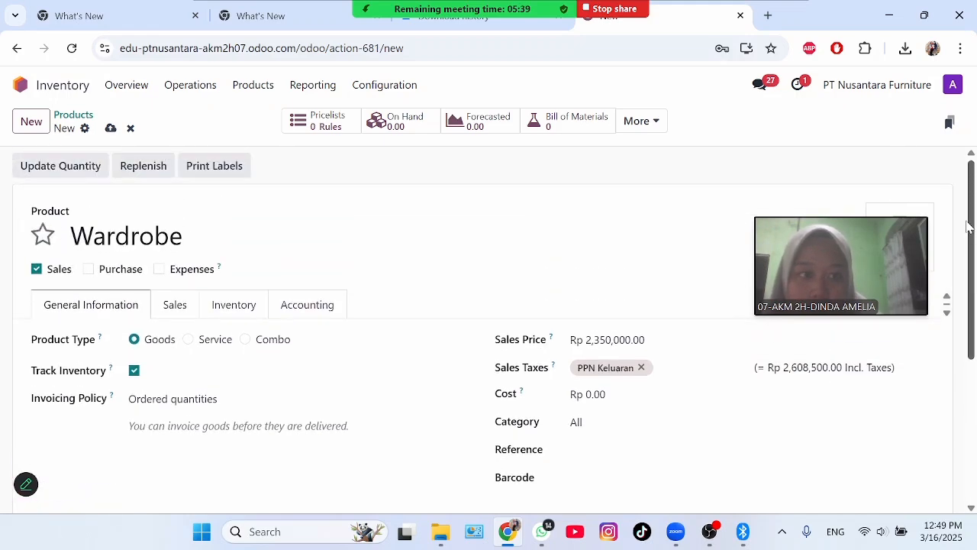
click(241, 305)
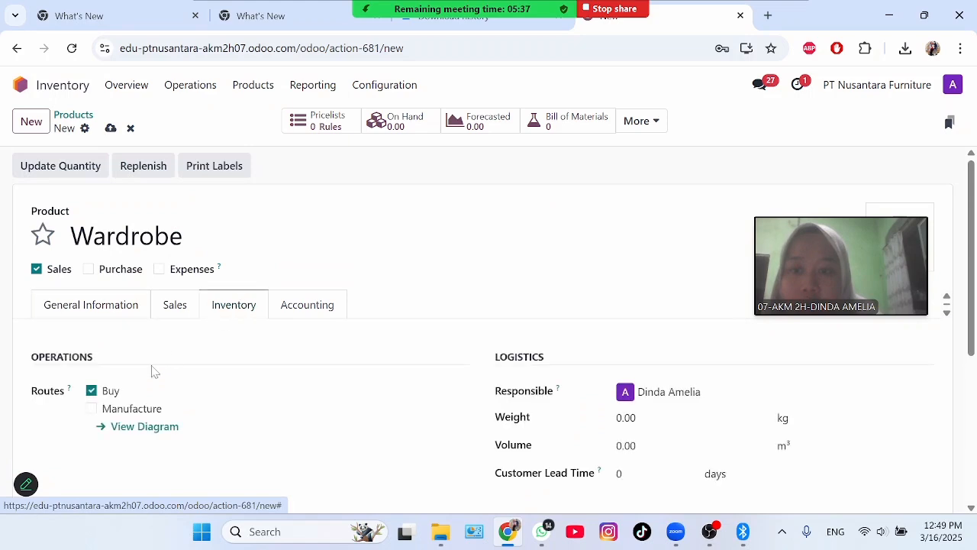
click(91, 409)
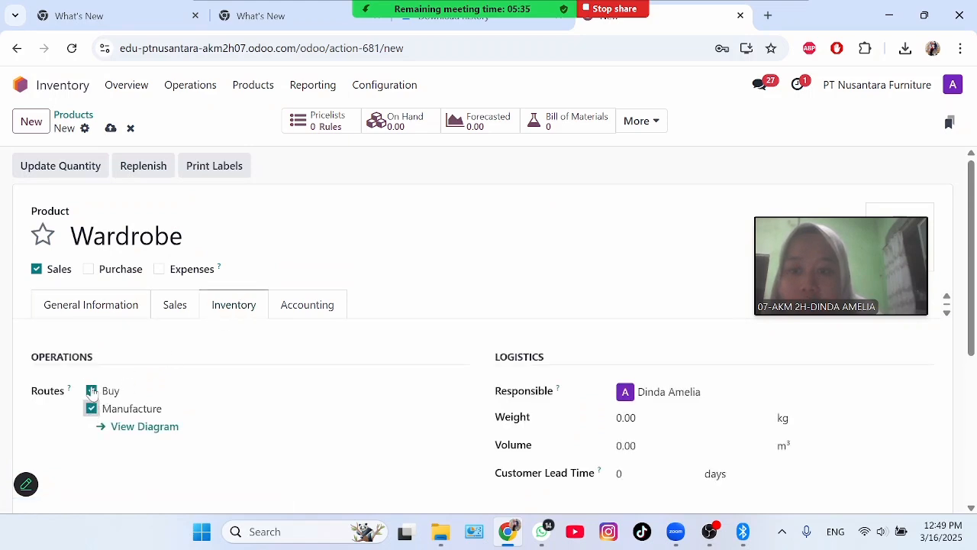
click(91, 390)
click(316, 305)
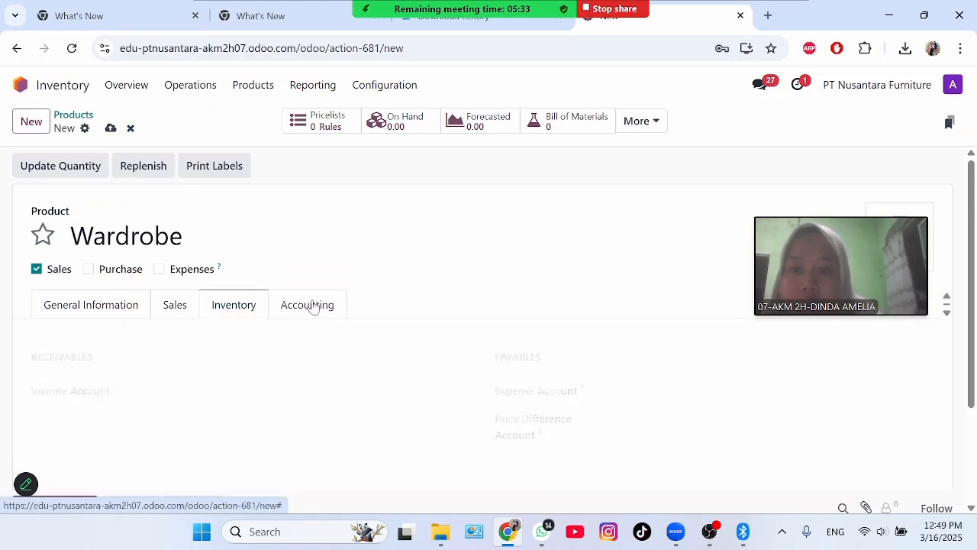
click(254, 305)
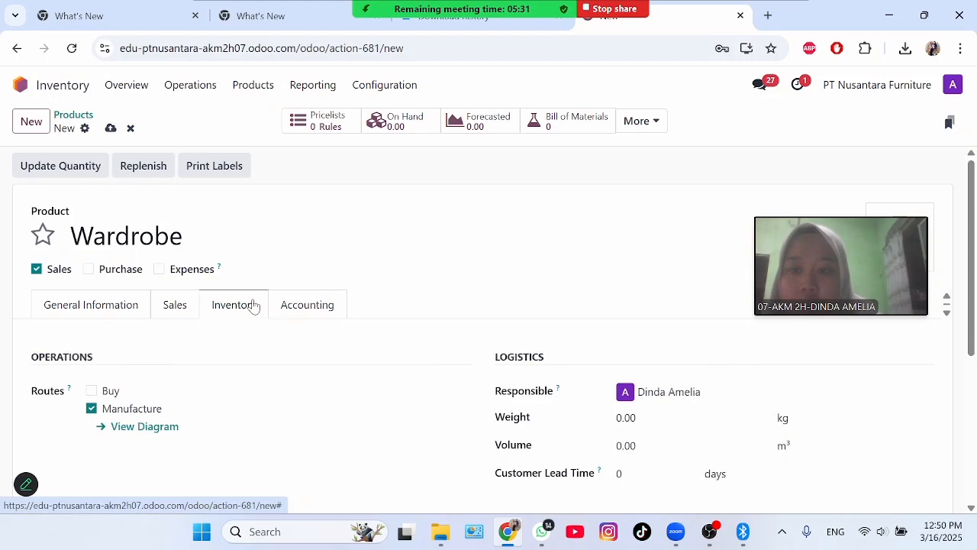
click(111, 130)
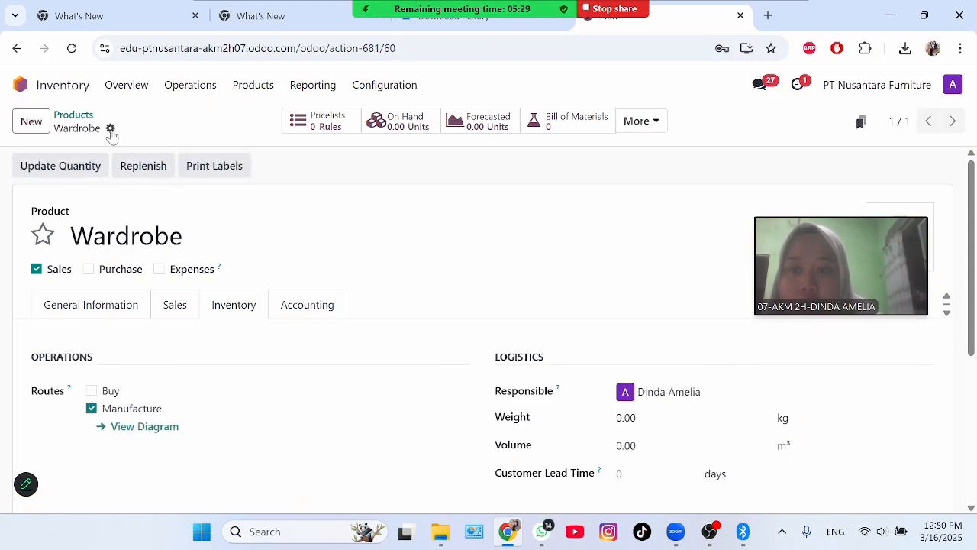
Create a new product named Papan samping that can be purchased but not sold
click(32, 122)
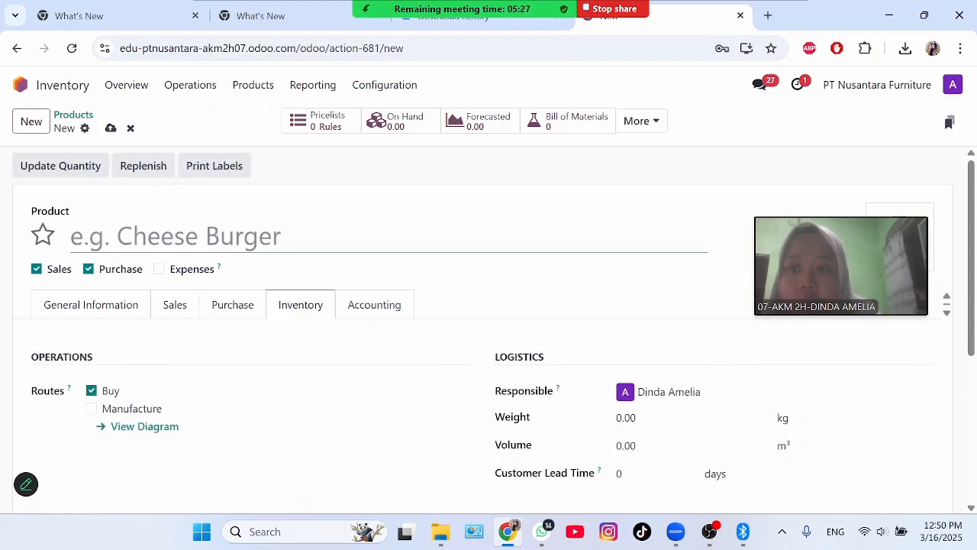
click(35, 270)
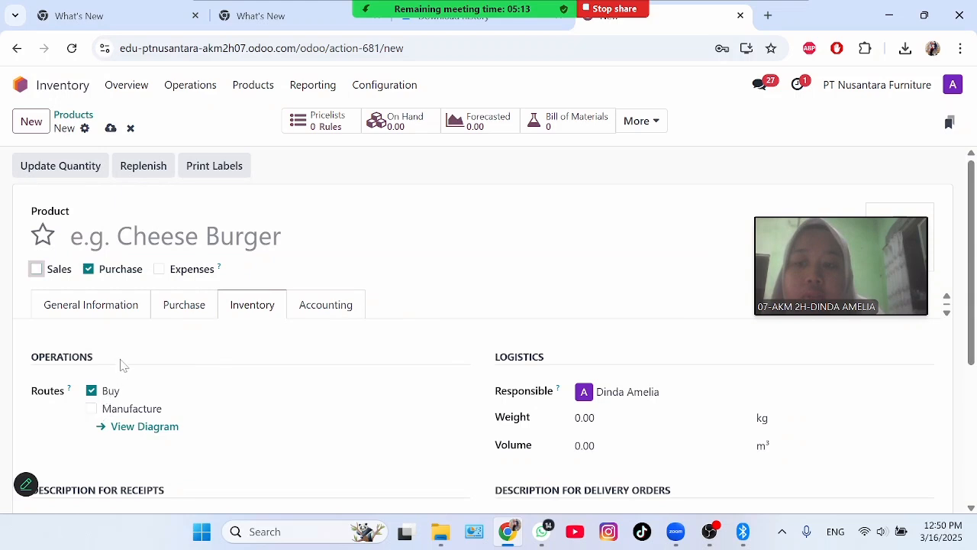
click(105, 308)
click(153, 236)
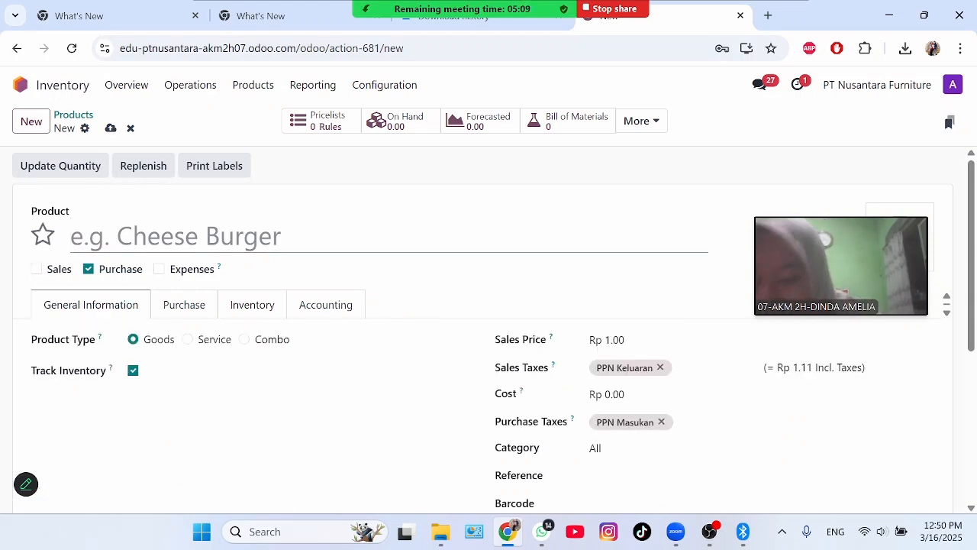
text(papan Samping)
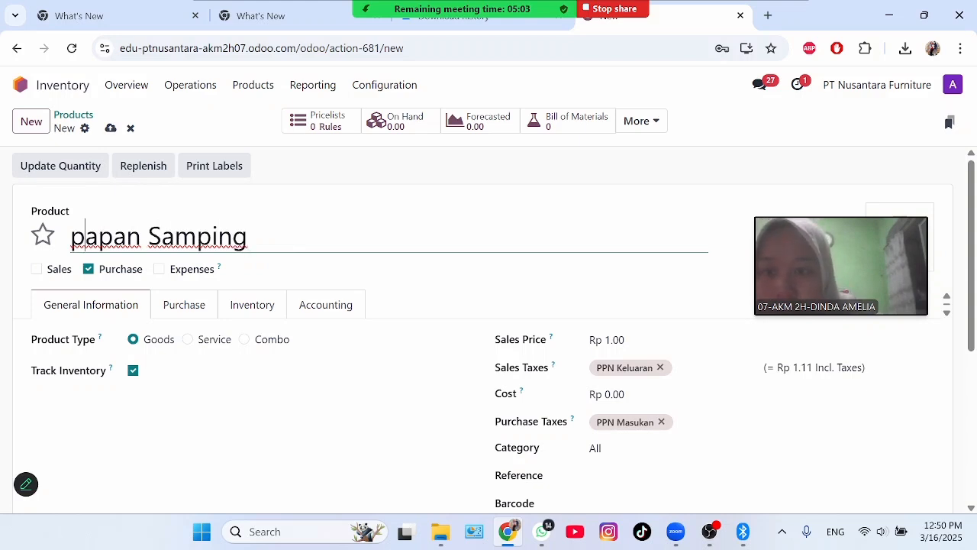
key(BackSpace)
text(P)
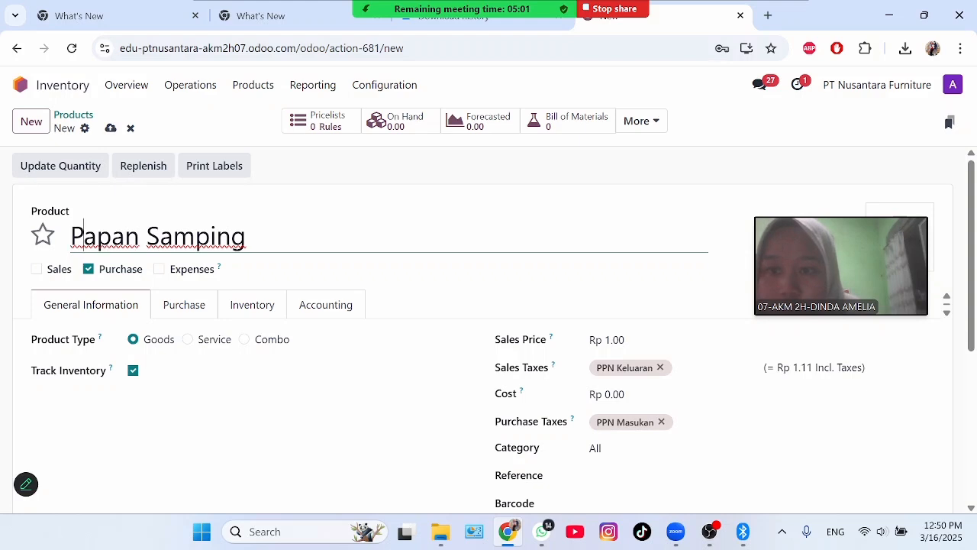
key(BackSpace)
text(s)
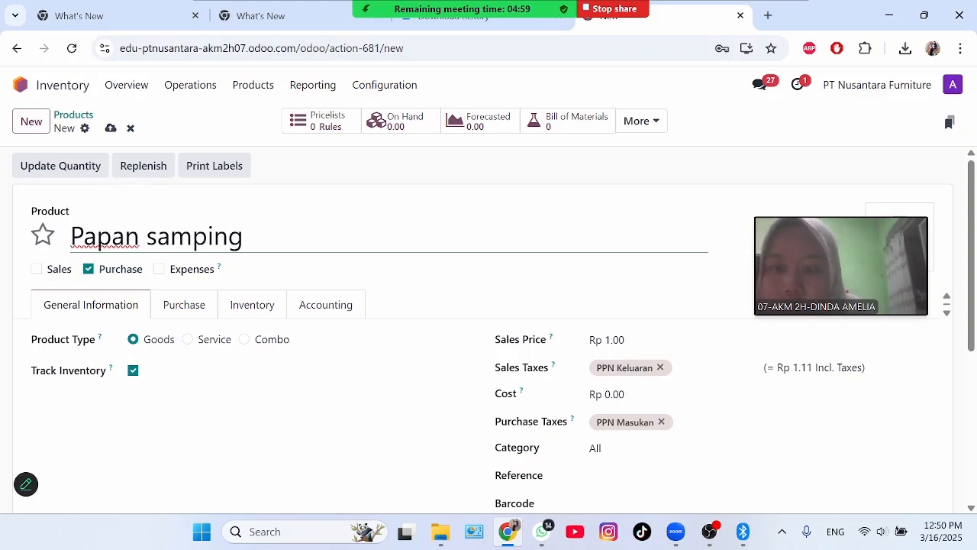
click(341, 407)
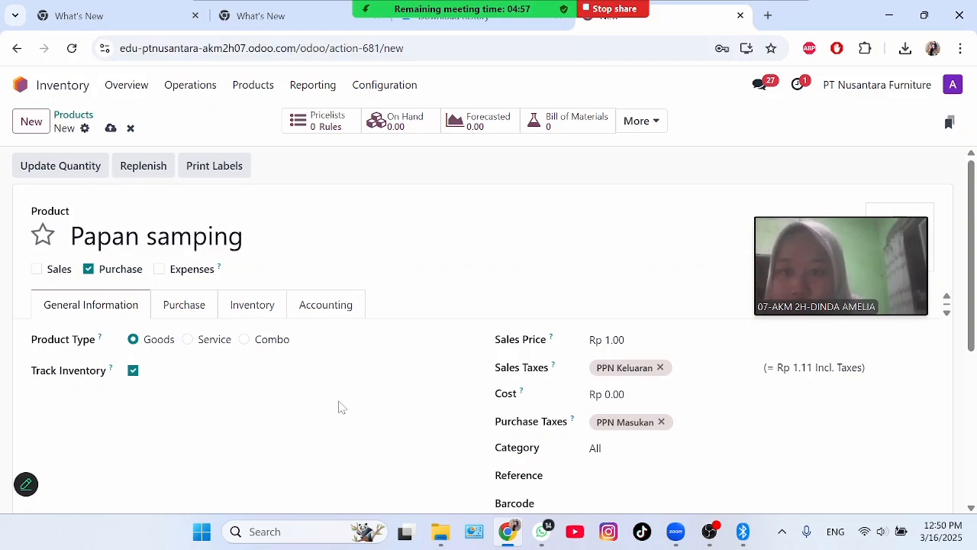
Set the Papan samping product's cost to Rp 250,000
click(615, 394)
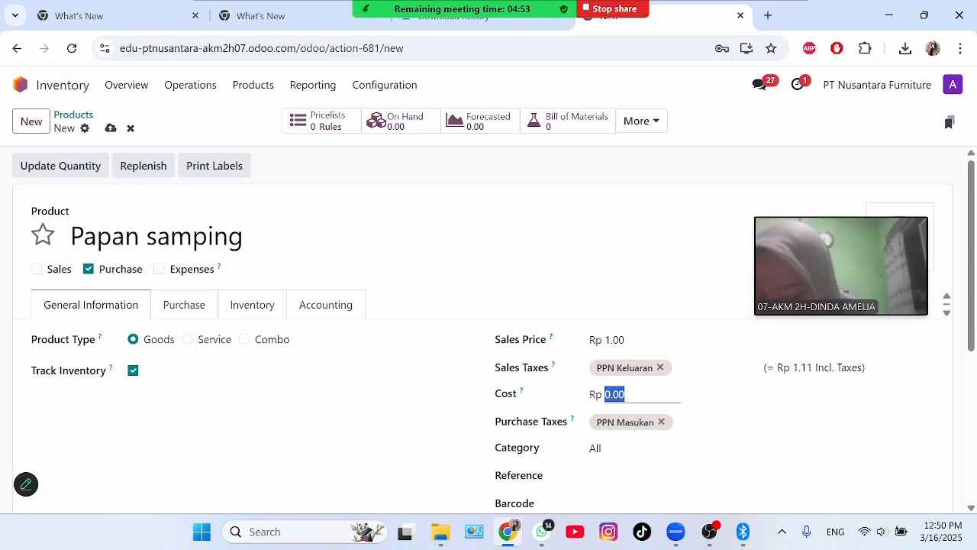
text(2500)
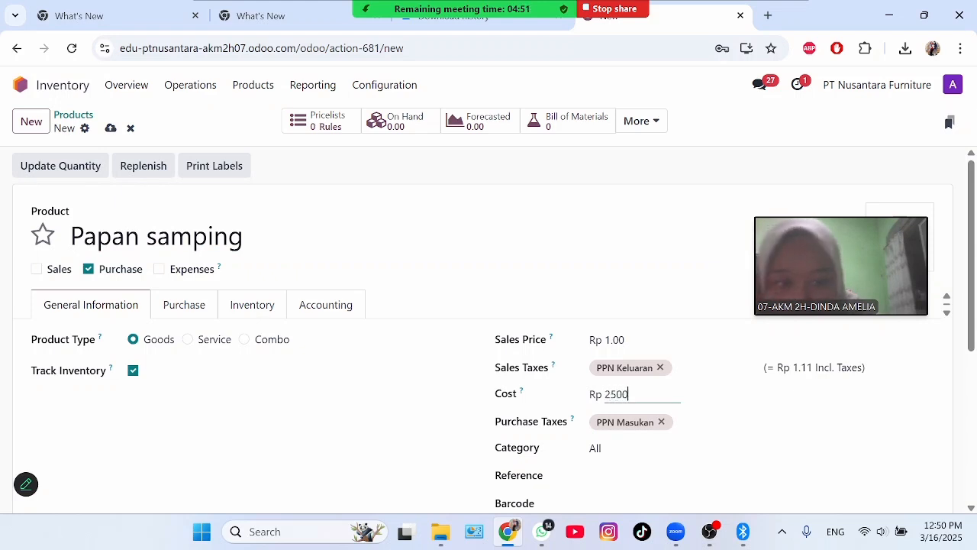
text(00)
click(392, 414)
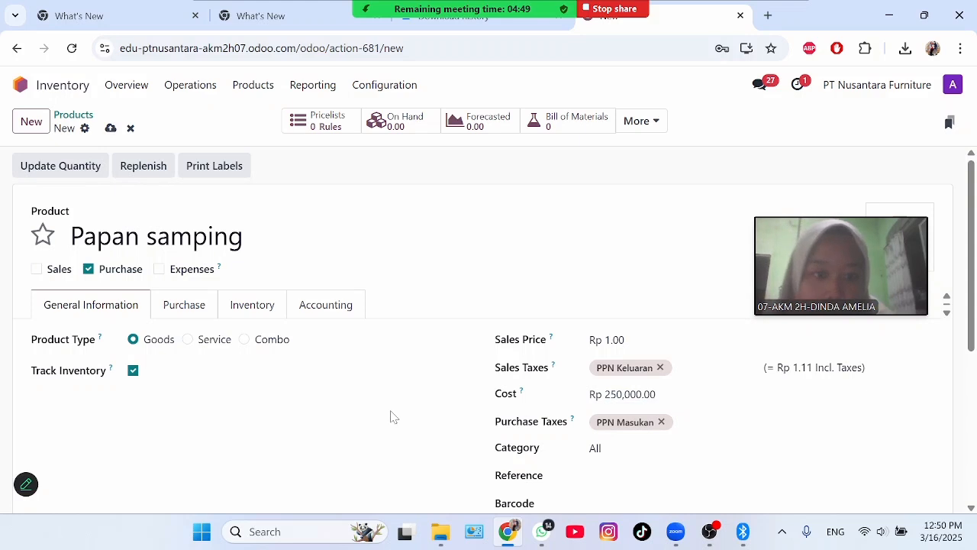
Add a two-line internal note to the Papan samping product: "Multipleks 18 mm, Finishing HPL" and "Ukuran 200 cm x 50 cm"
scroll(973, 305, down, 2)
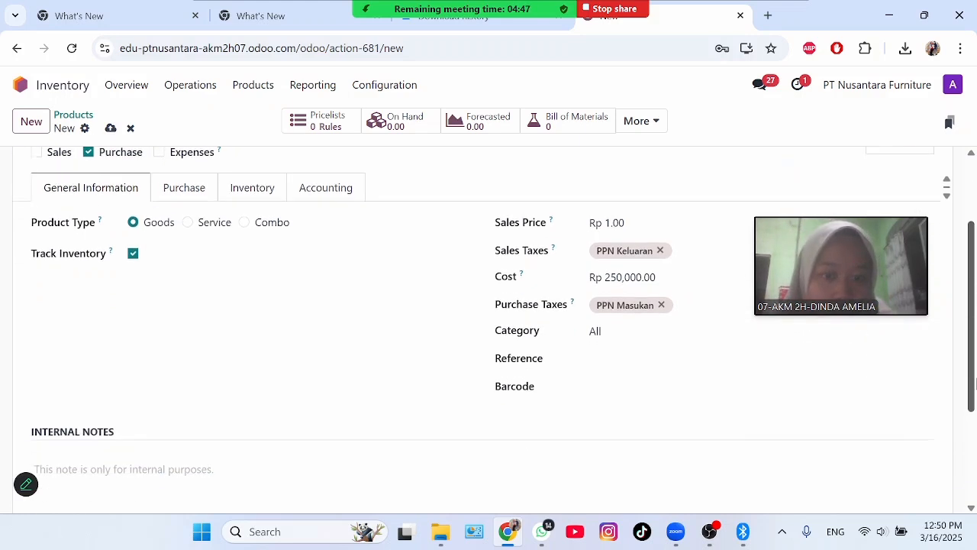
click(36, 420)
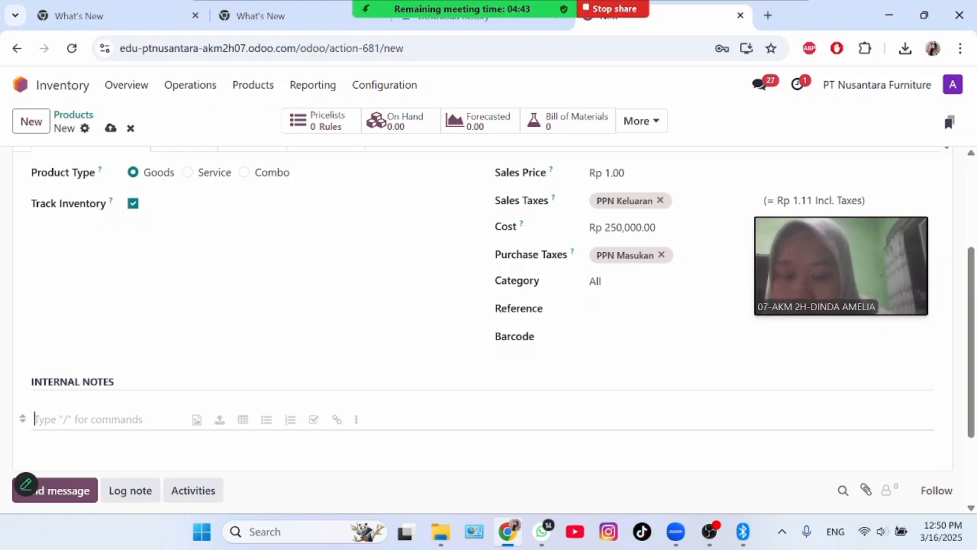
text(Multipleks)
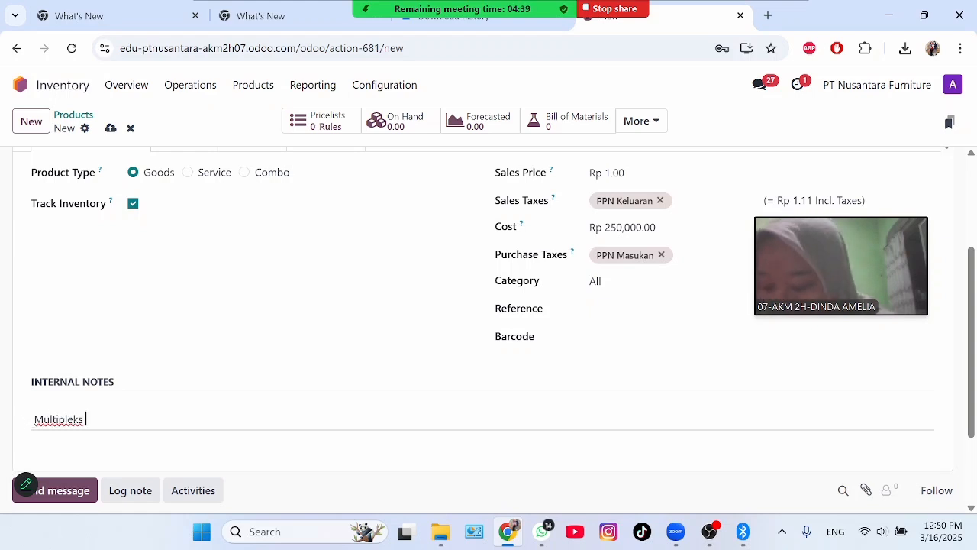
text(1)
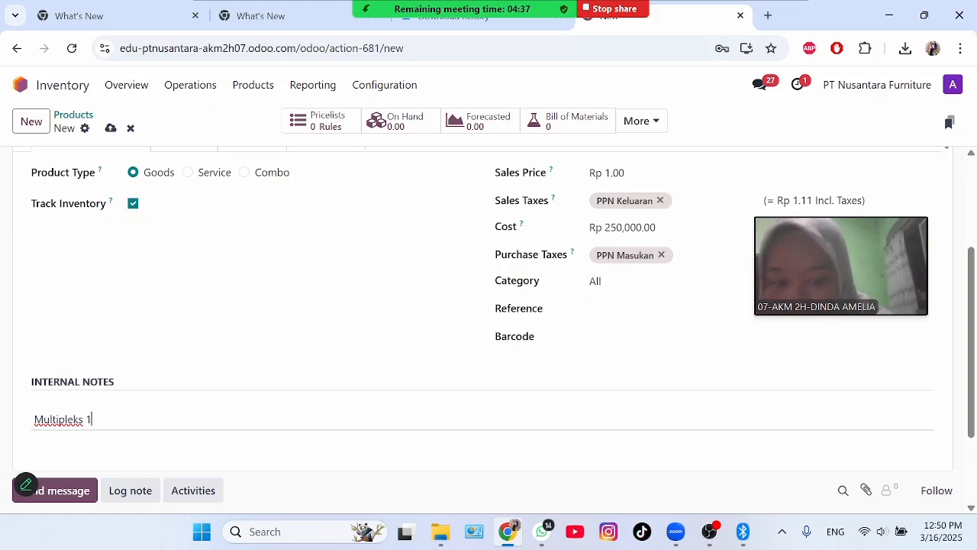
text(8 mm,)
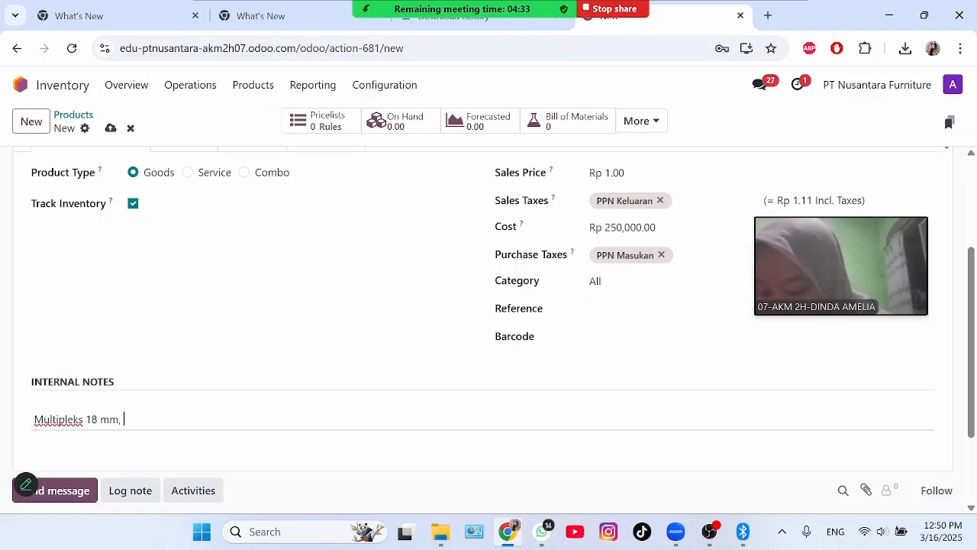
text(Finis)
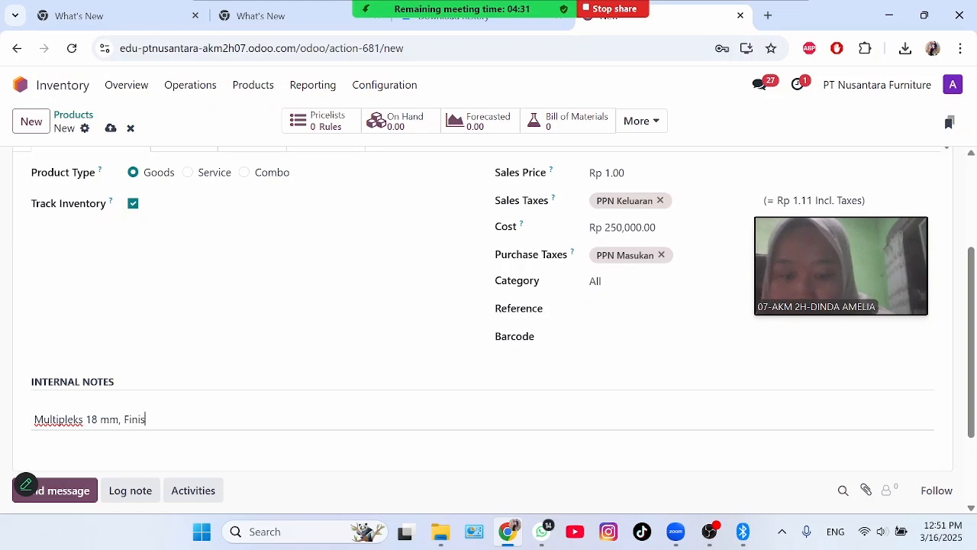
text(hing HPL)
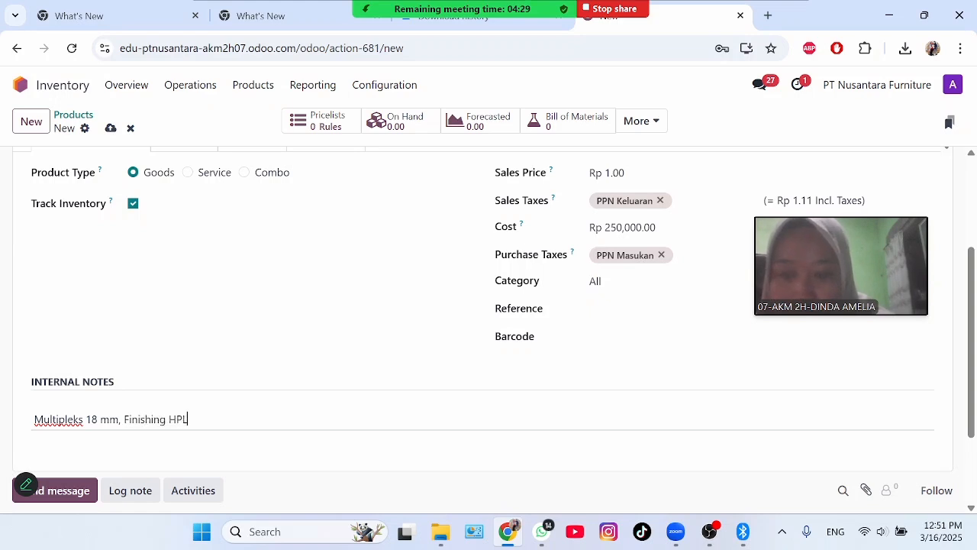
key(Return)
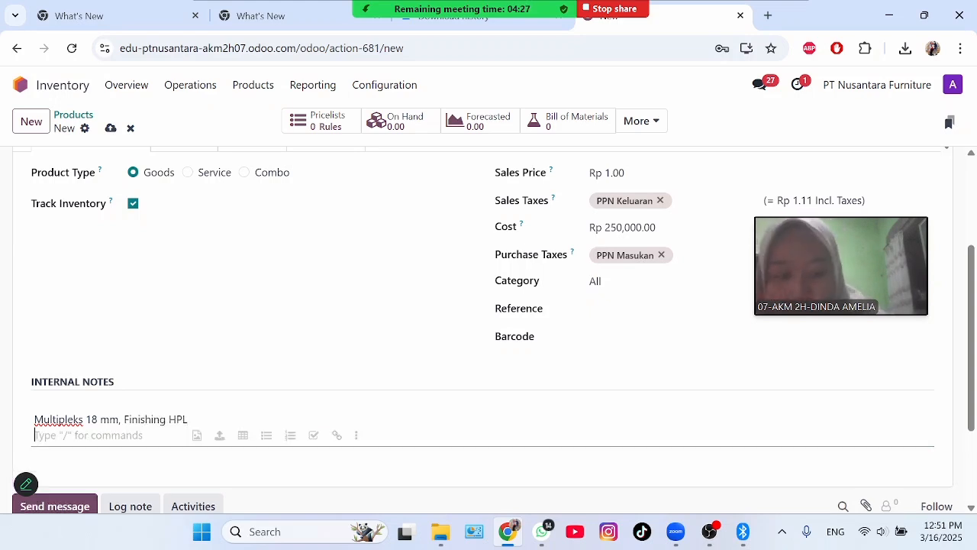
text(Ukuran )
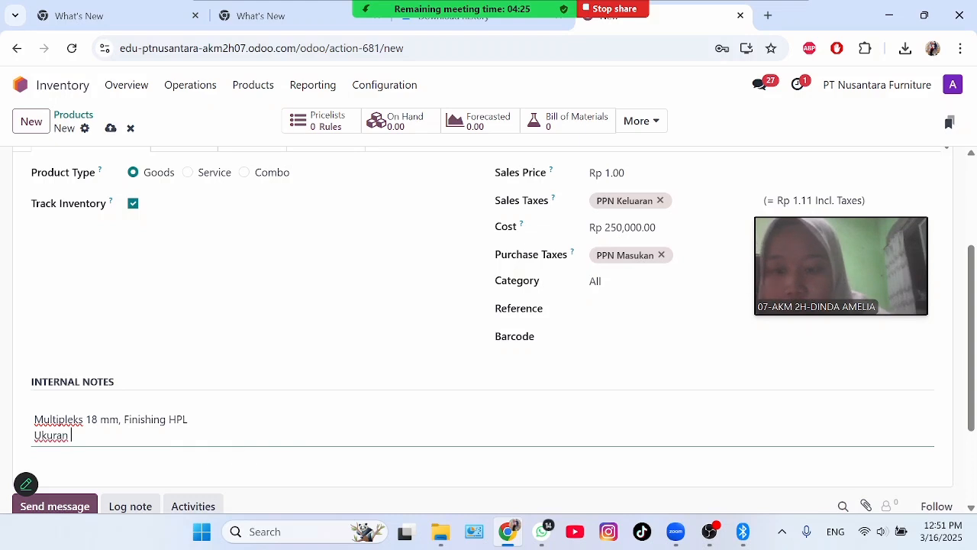
text(200)
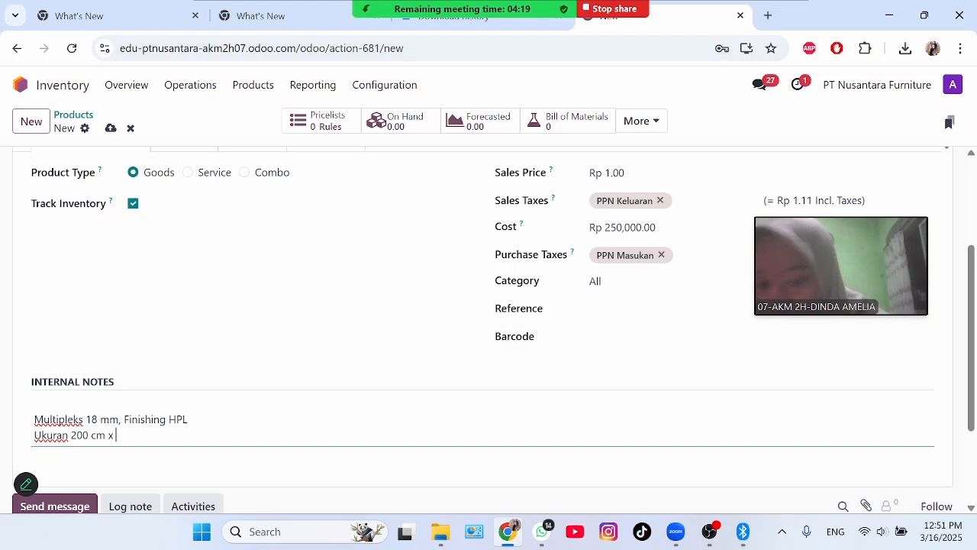
text(0)
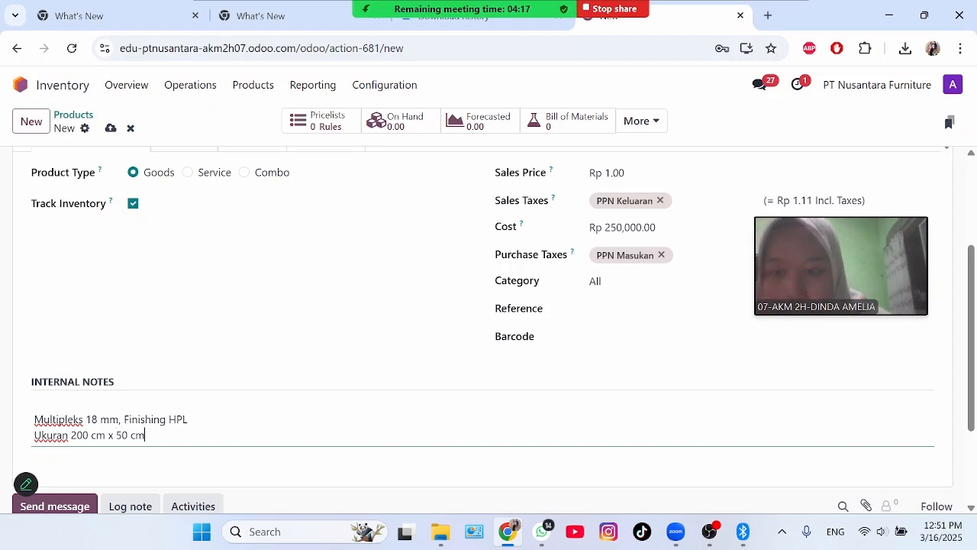
click(260, 273)
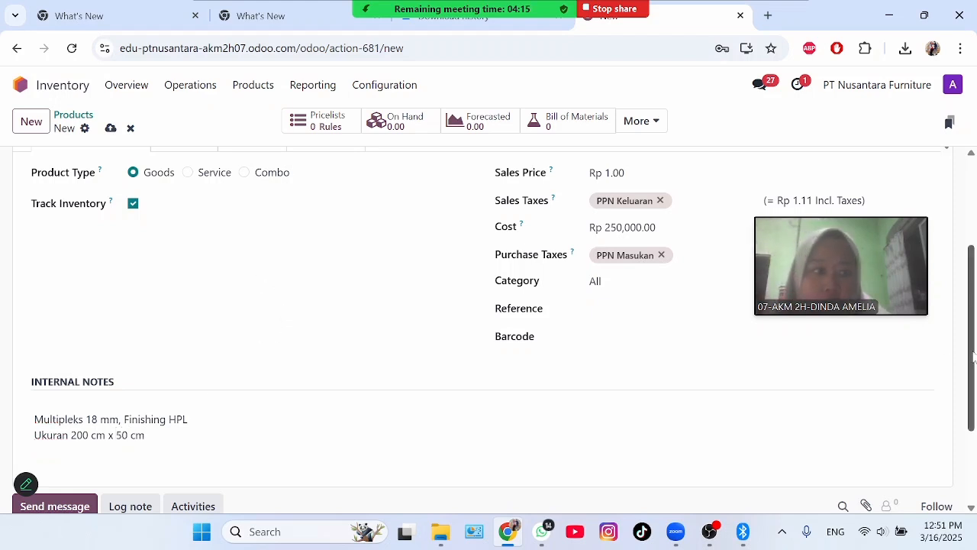
Enable the Manufacture route in addition to Buy for the Papan samping product
drag(972, 355, 971, 268)
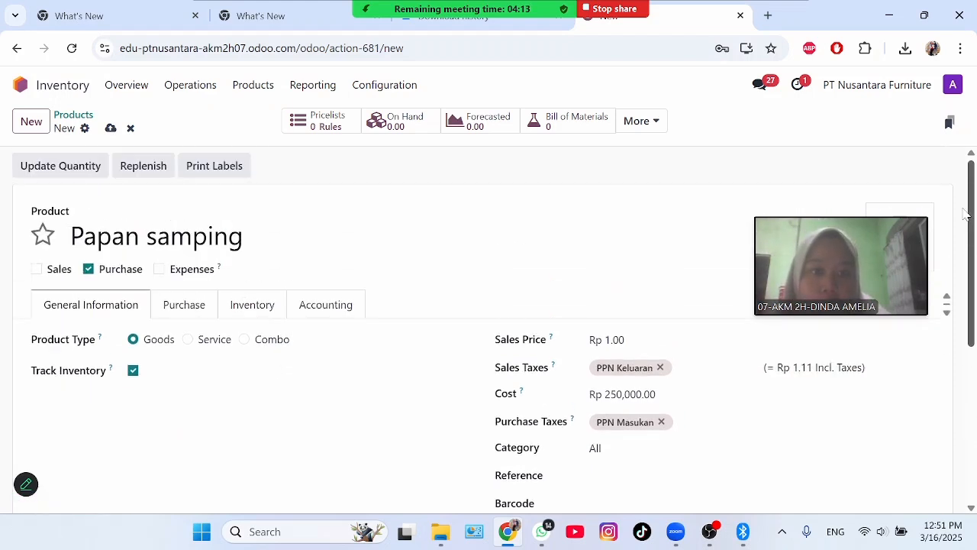
click(252, 305)
click(92, 408)
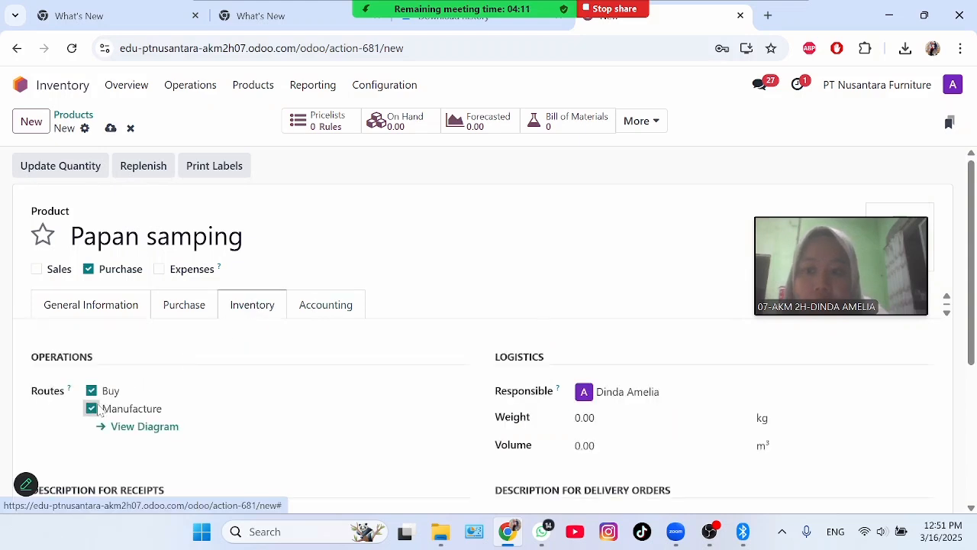
Set the Papan samping product's expense account to Cost of Goods Sold
click(343, 305)
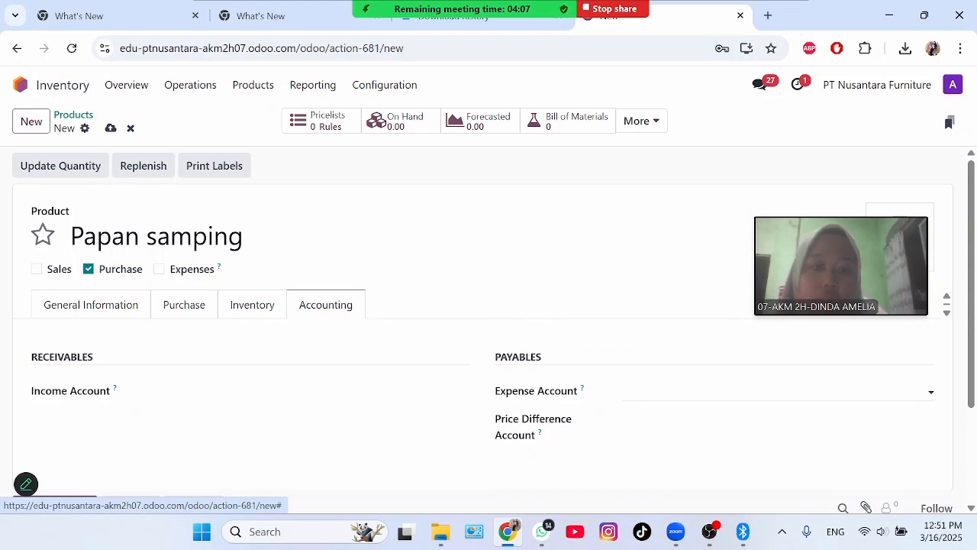
click(702, 391)
text(c)
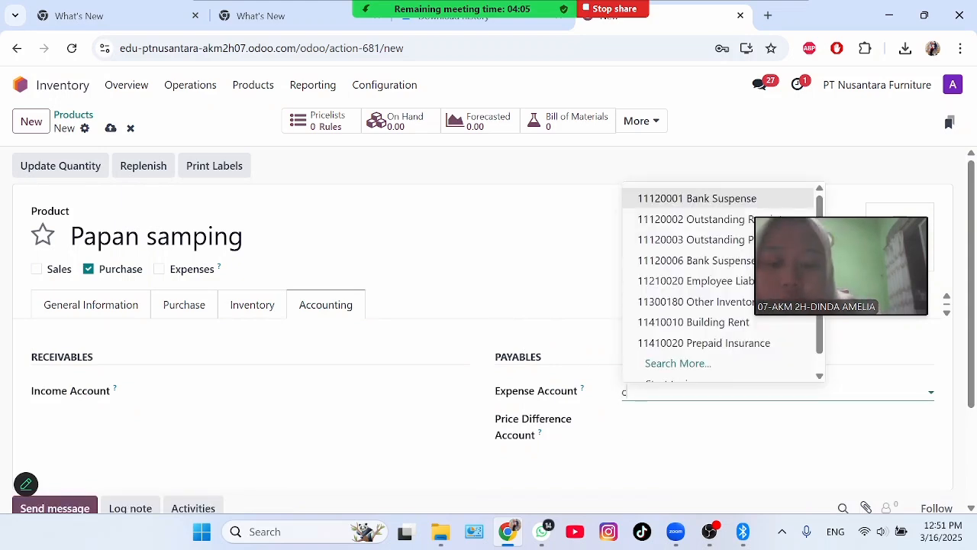
text(ost)
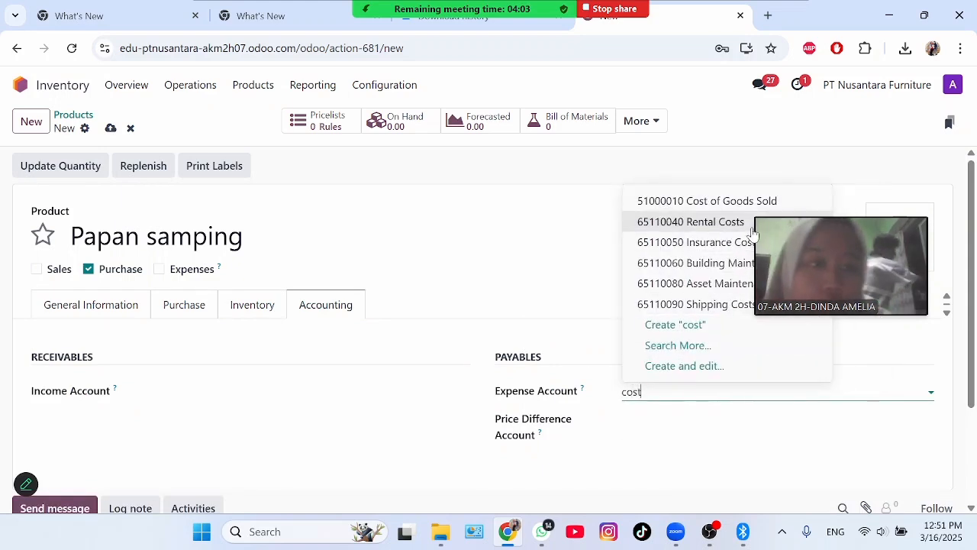
click(738, 201)
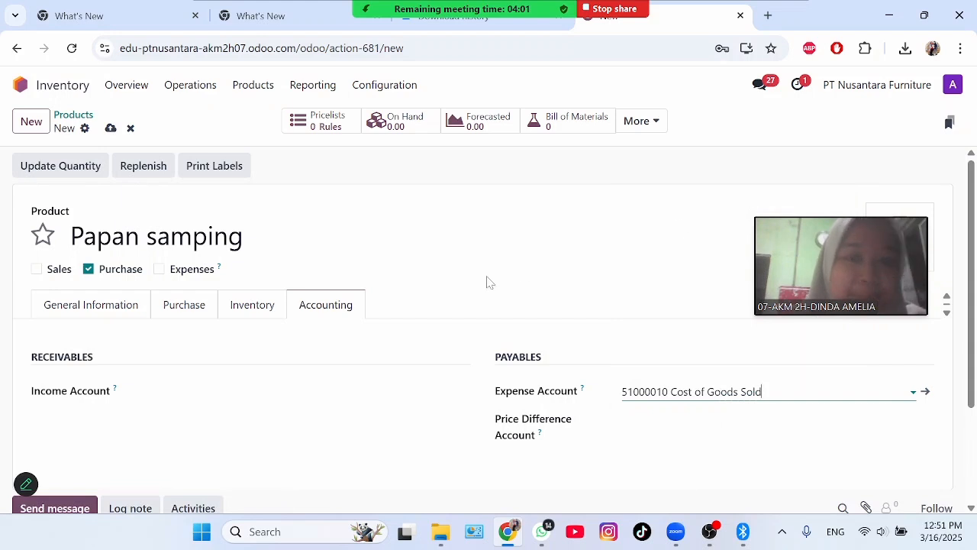
click(418, 288)
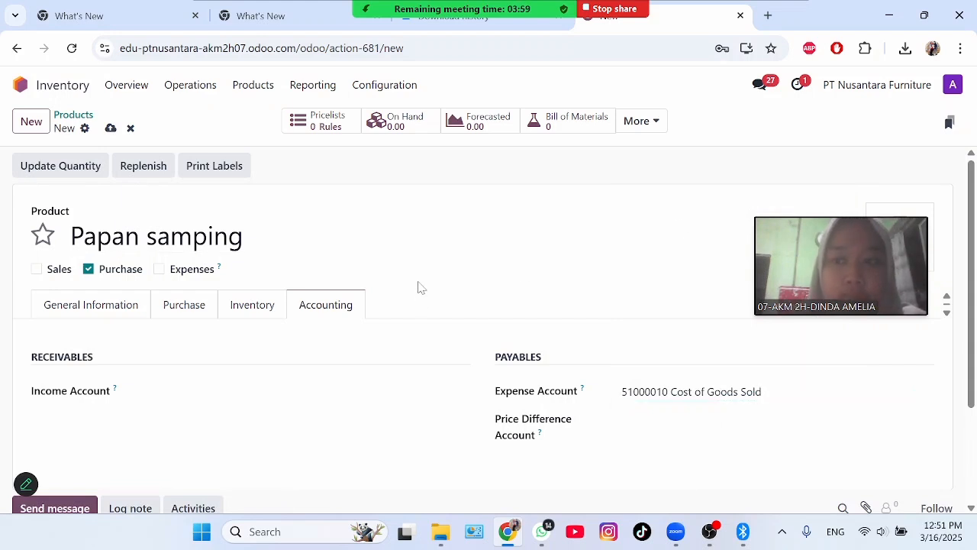
Create another new product named Pintu Geser that can be purchased but not sold
click(31, 124)
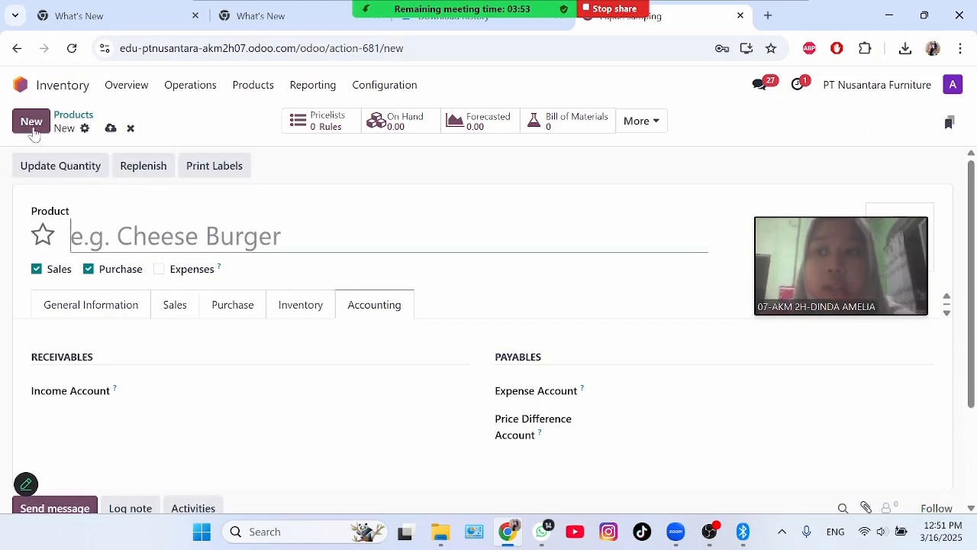
click(55, 272)
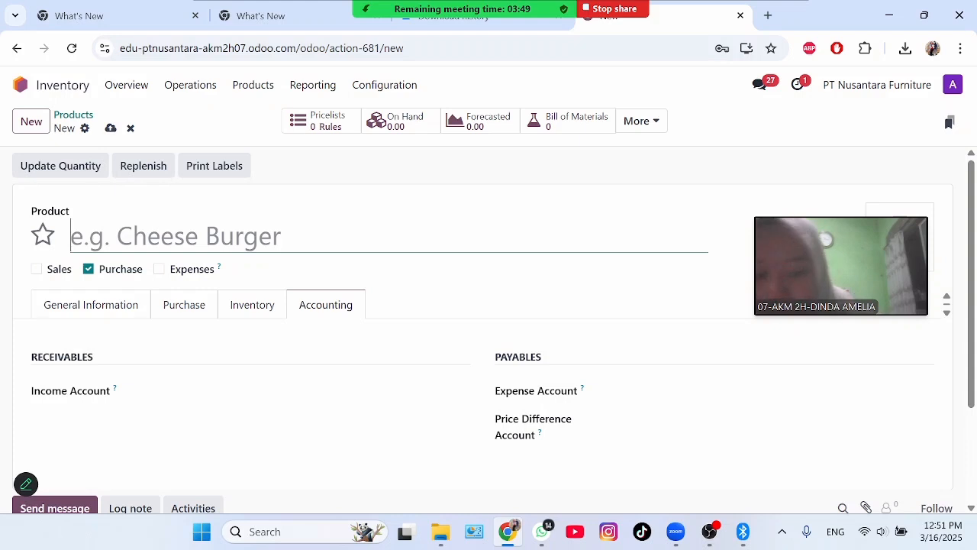
text(Pintu Ge)
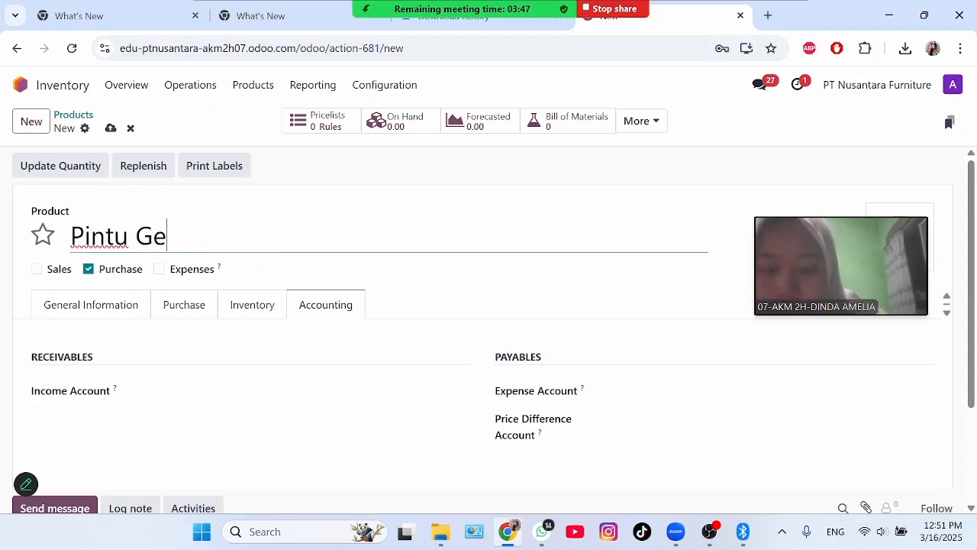
text(ser)
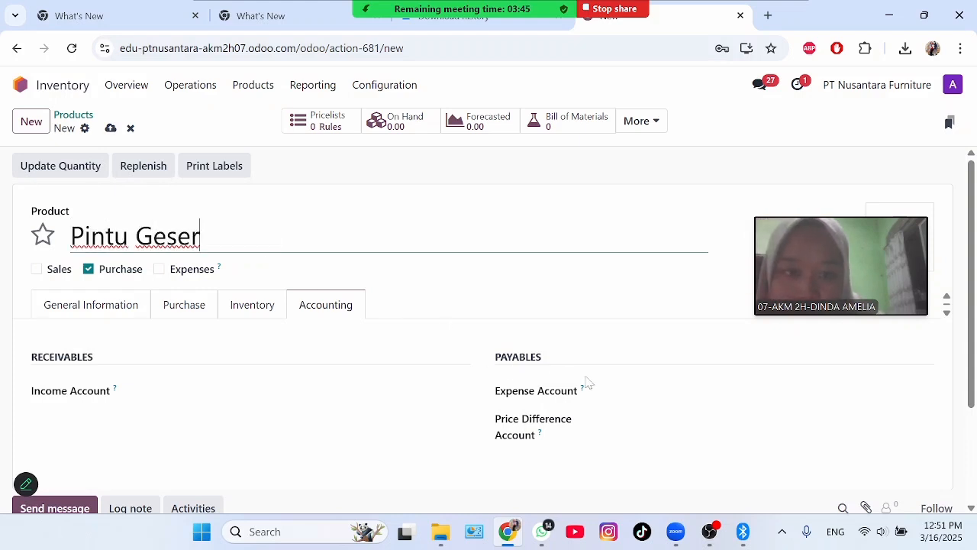
Set the Pintu Geser product's expense account to Cost of Goods Sold and enable its Manufacture route alongside Buy
click(604, 396)
click(633, 393)
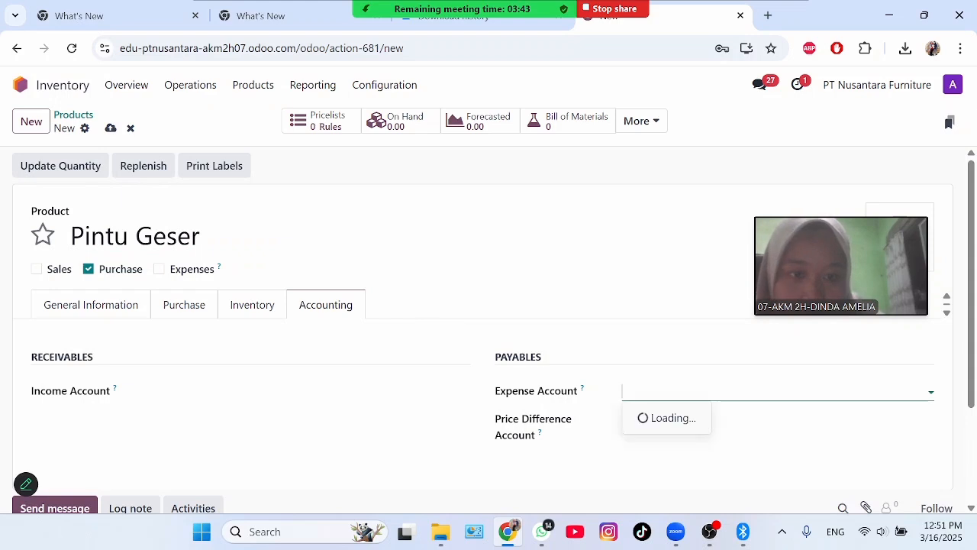
text(cos)
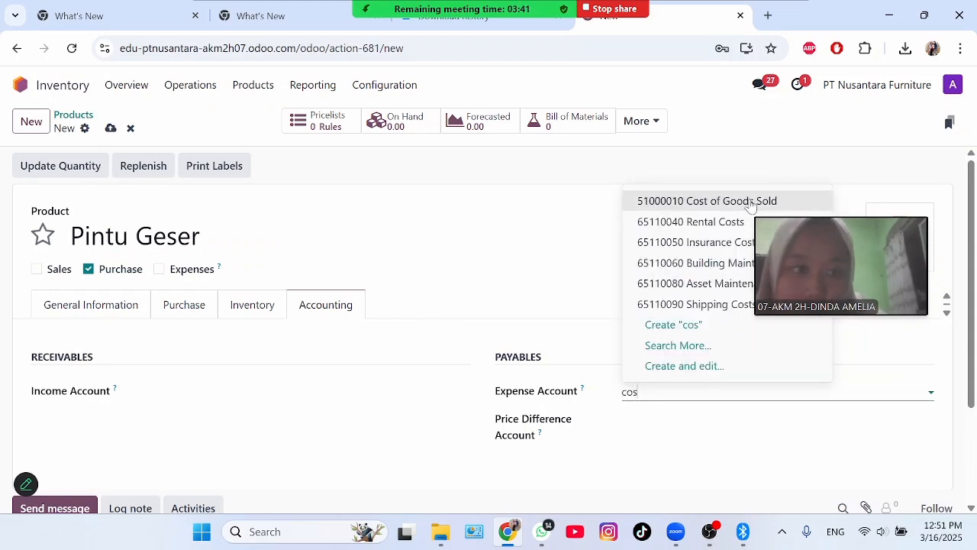
click(756, 197)
click(247, 305)
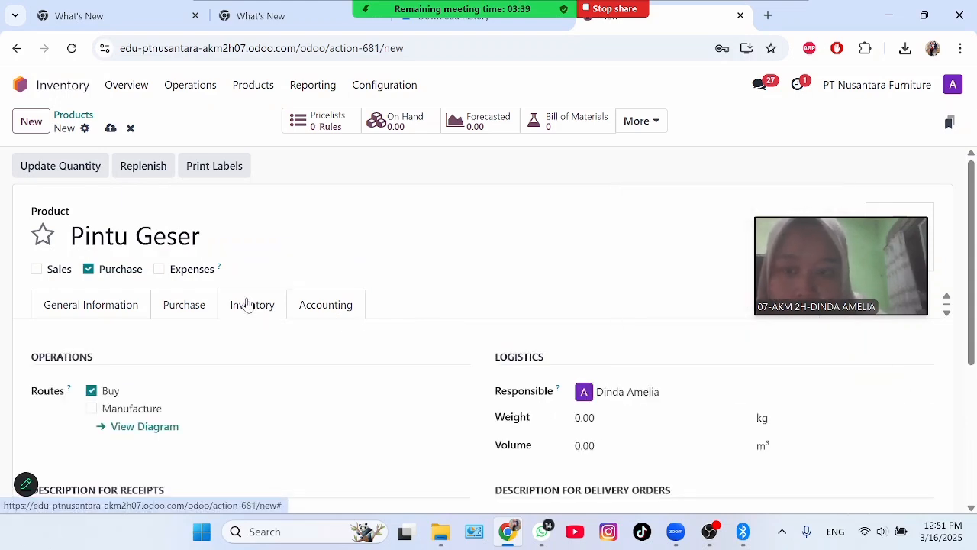
click(92, 410)
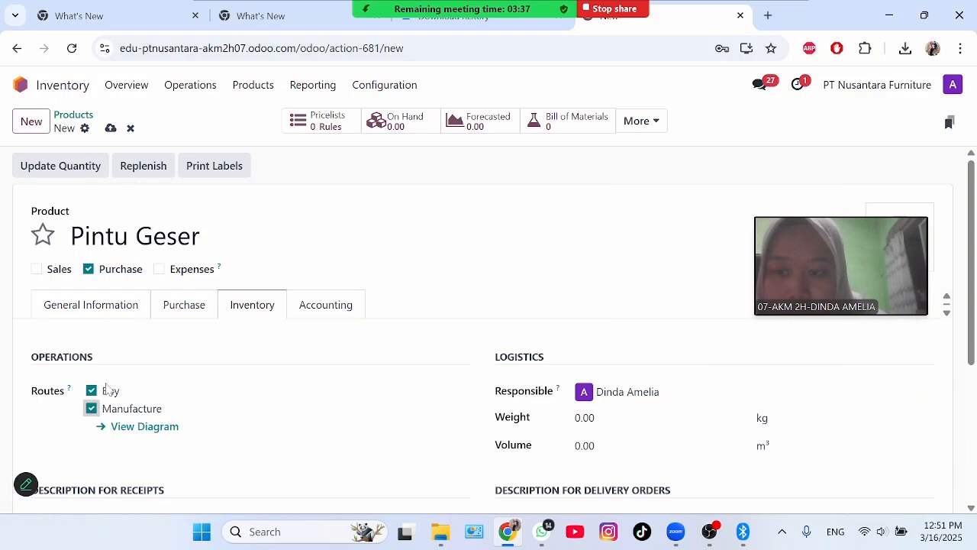
Set the Pintu Geser product's cost to Rp 300,000
click(114, 313)
click(614, 394)
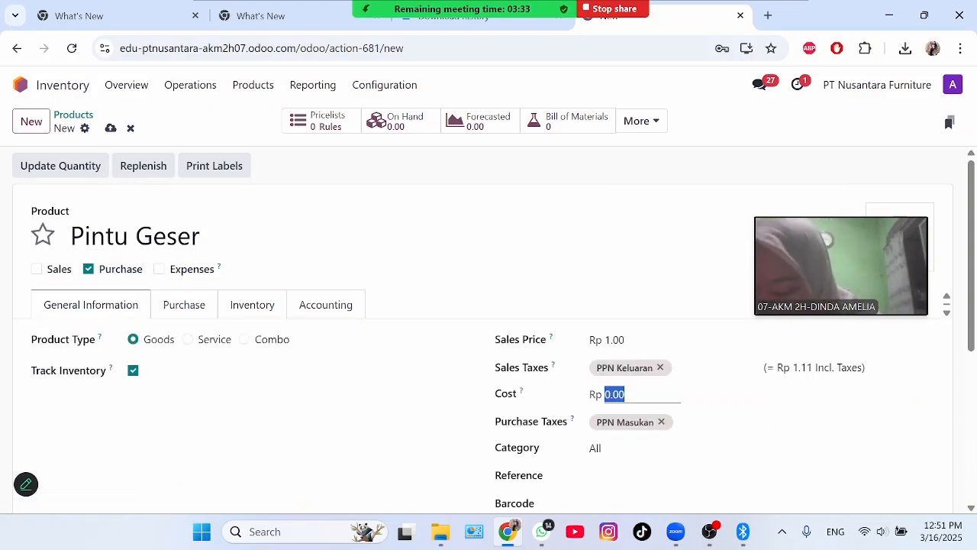
text(300,)
text(0)
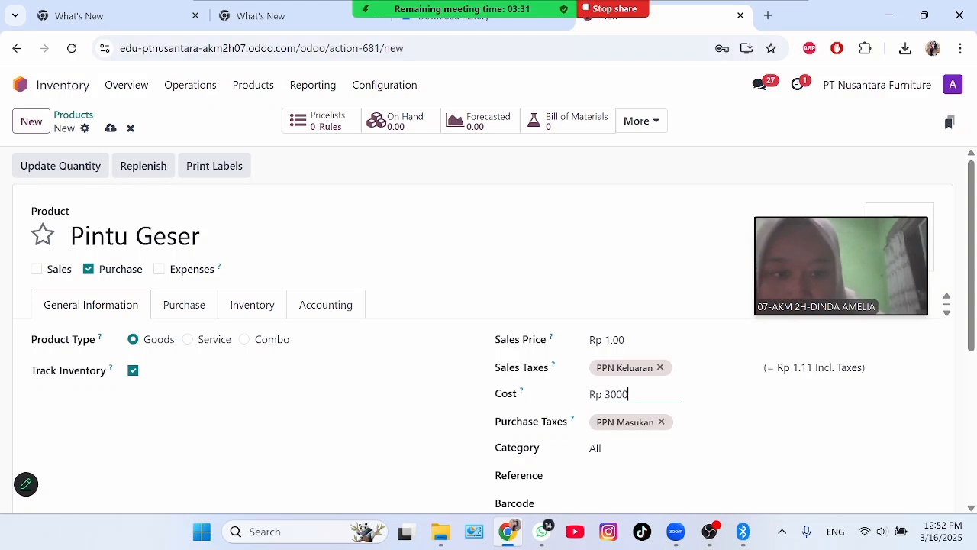
text(00)
click(405, 421)
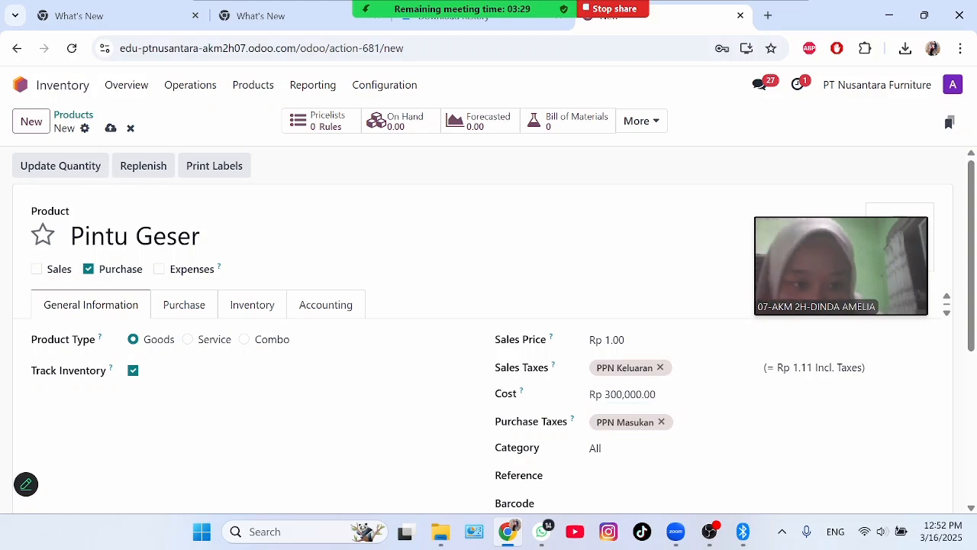
Add internal notes to the Pintu Geser product reading "MDF 9 mm, Rel Aluminium" and, on a second line, "Ukuran 100 cm x 200 cm"
drag(973, 280, 973, 403)
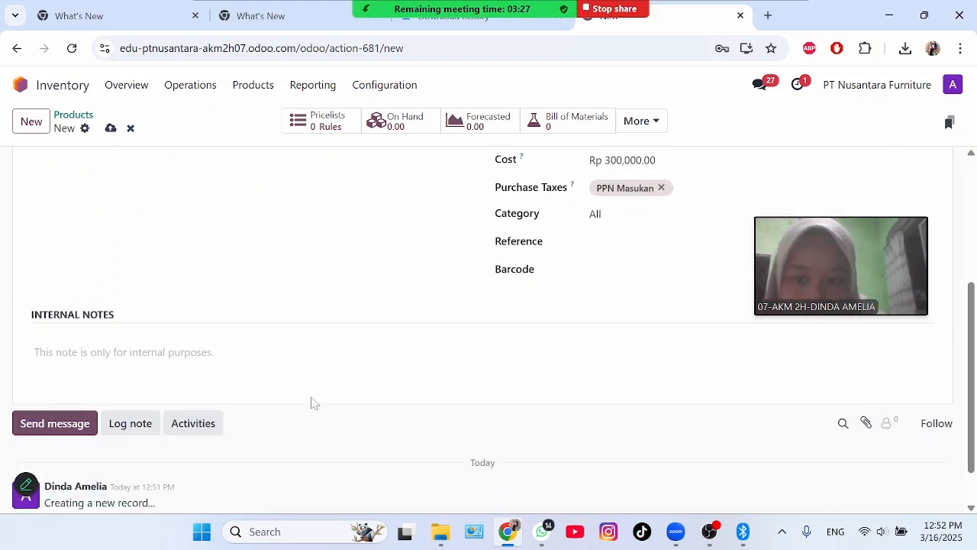
click(99, 352)
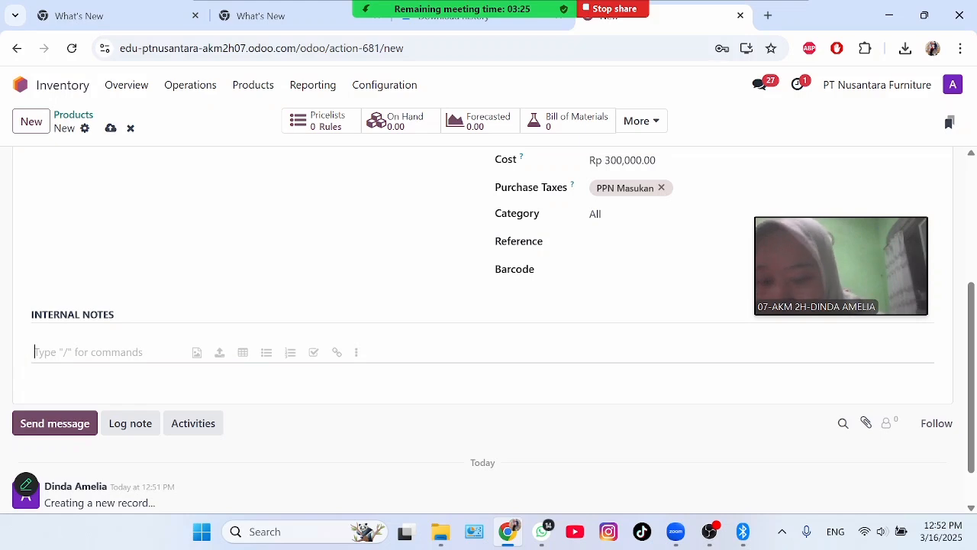
text(MDF 9 mm, Rel Aluminiu)
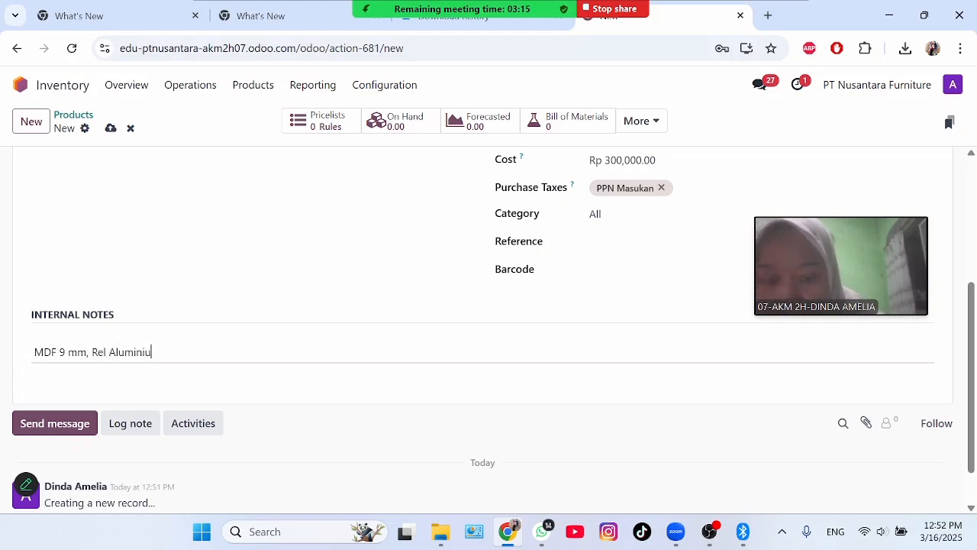
text(m)
key(Return)
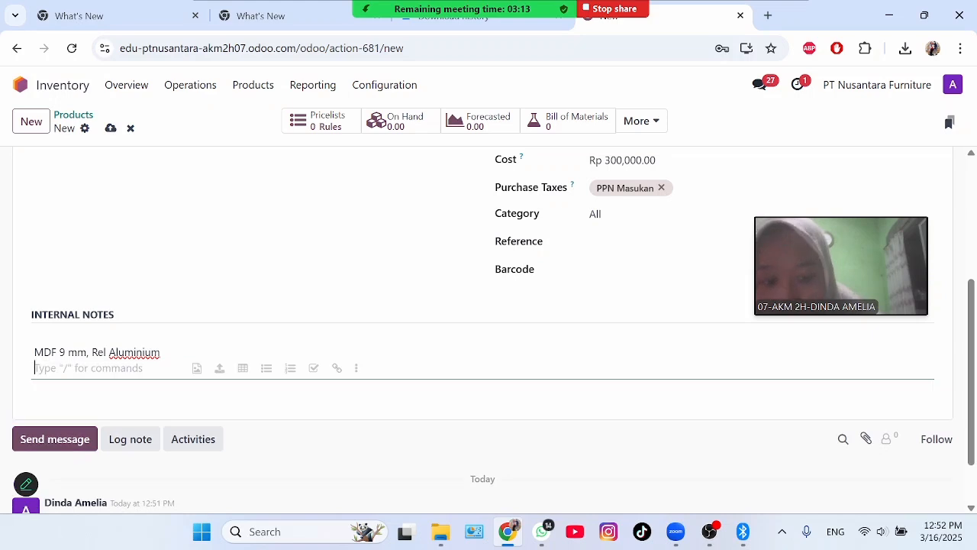
text(Ukuran )
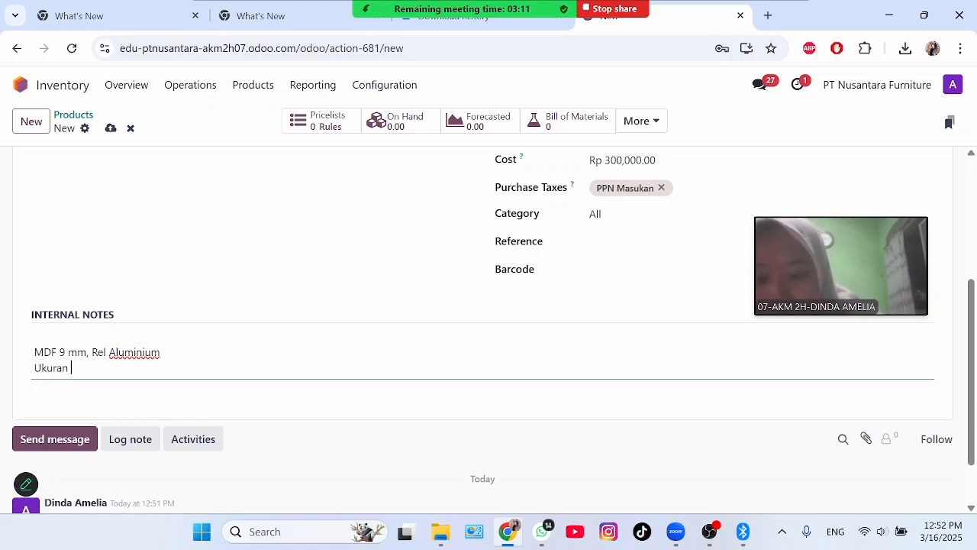
text(100 cm )
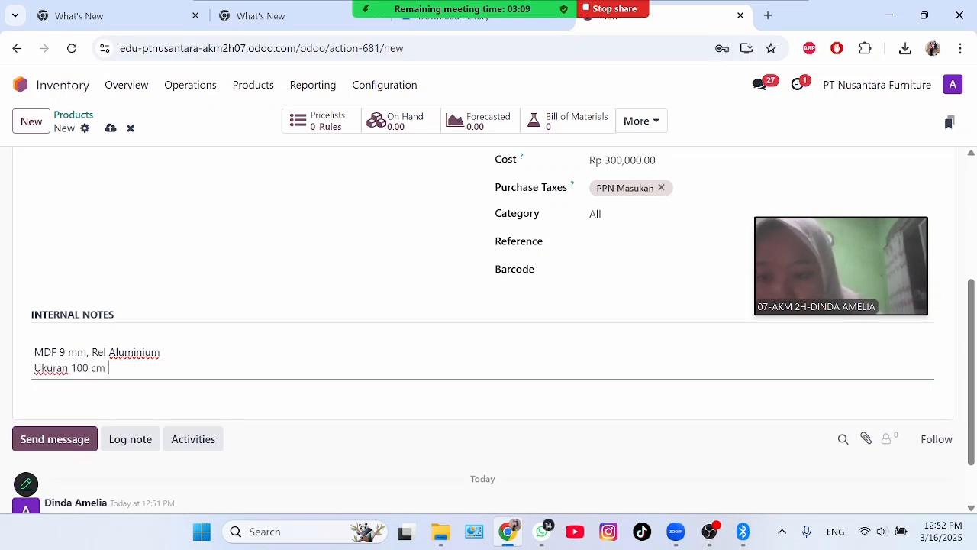
text(x 2)
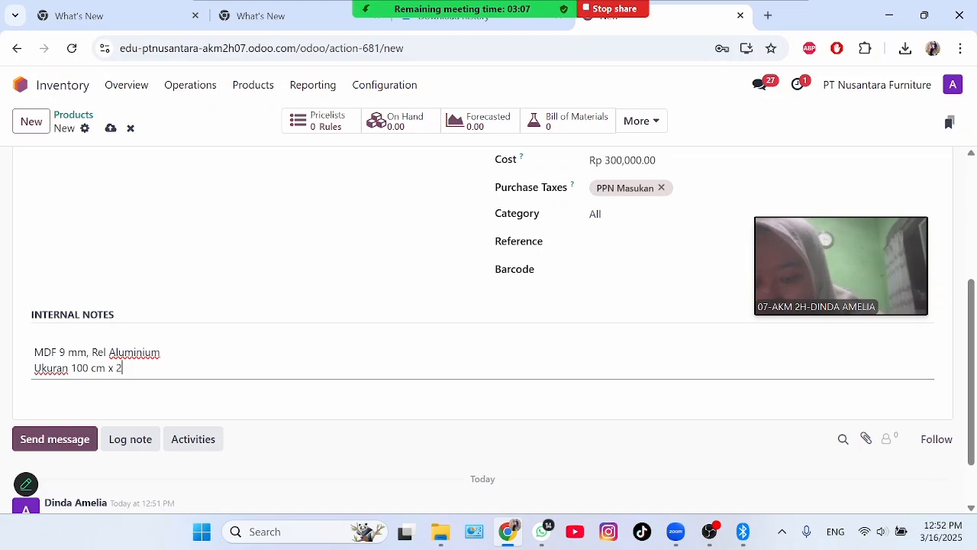
text(00)
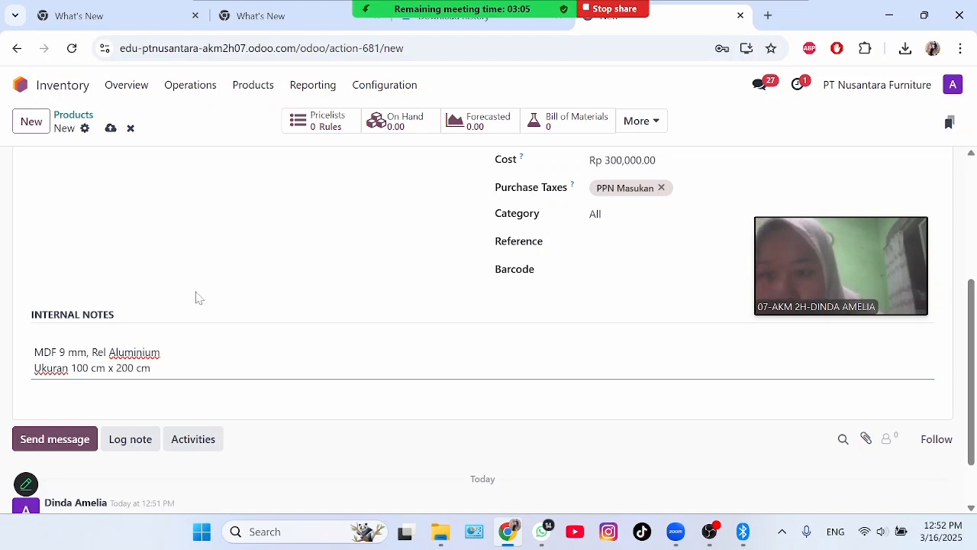
click(202, 241)
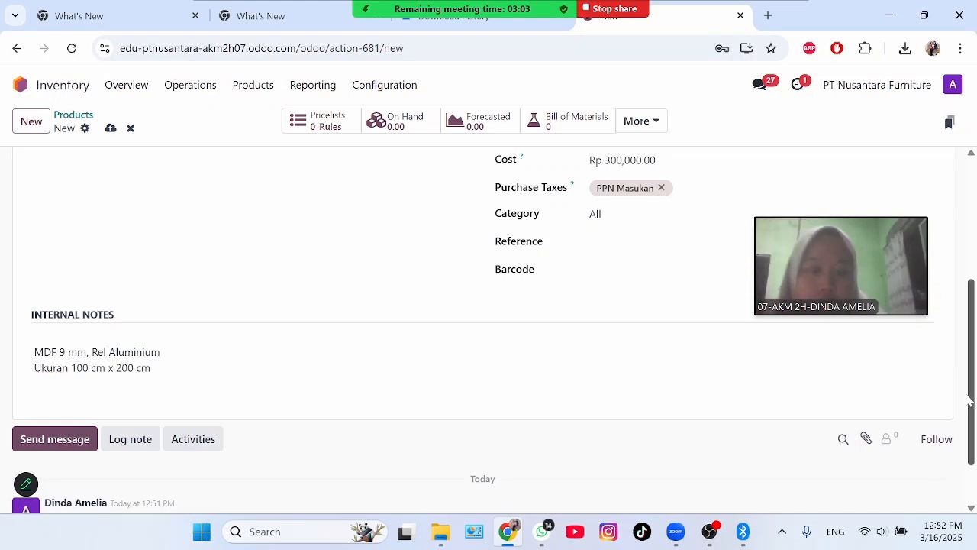
Create another new product named Rak Dalam that can be purchased but not sold
scroll(966, 400, up, 3)
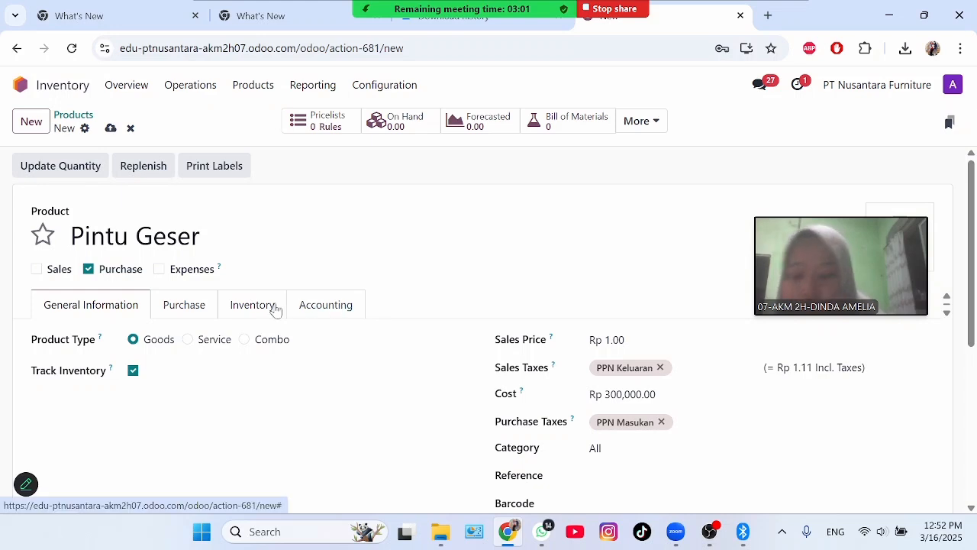
click(35, 124)
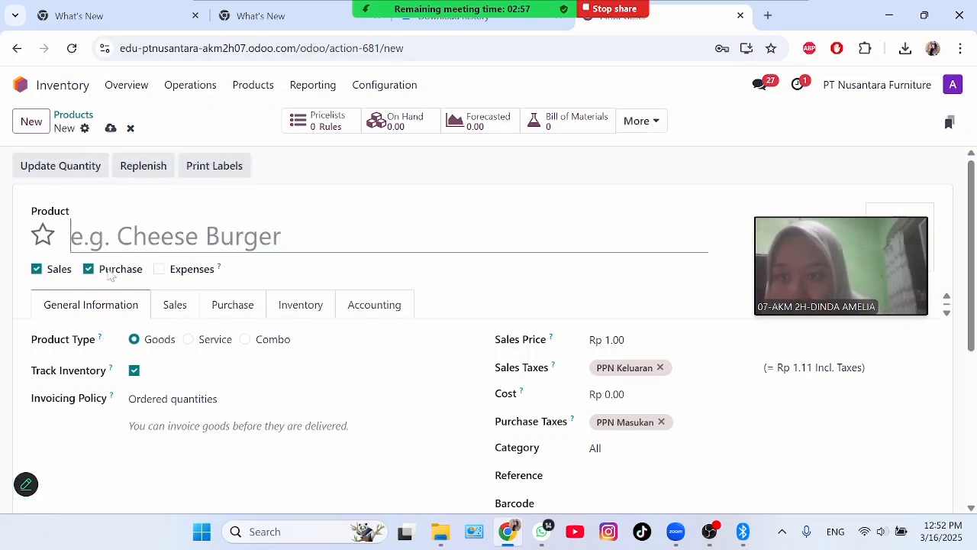
click(65, 273)
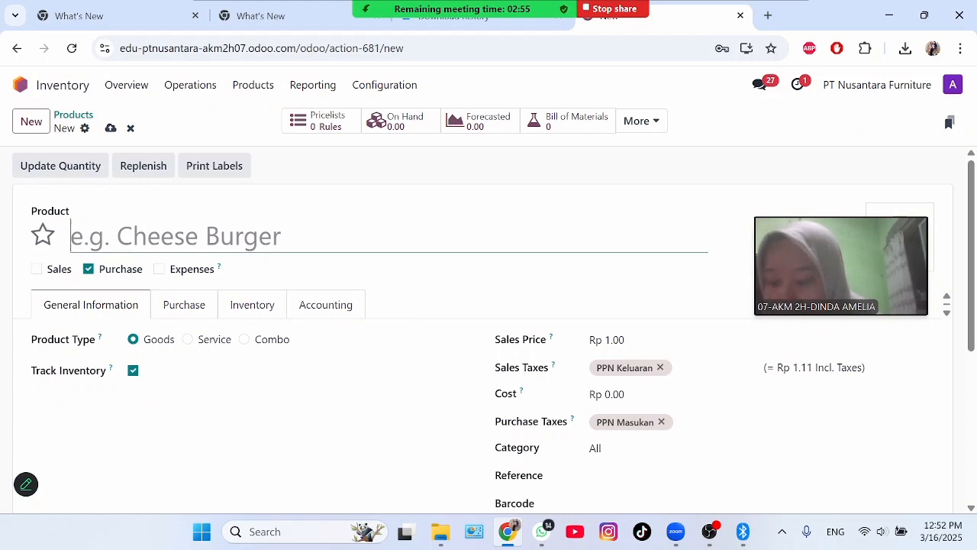
text(Rak Dalam)
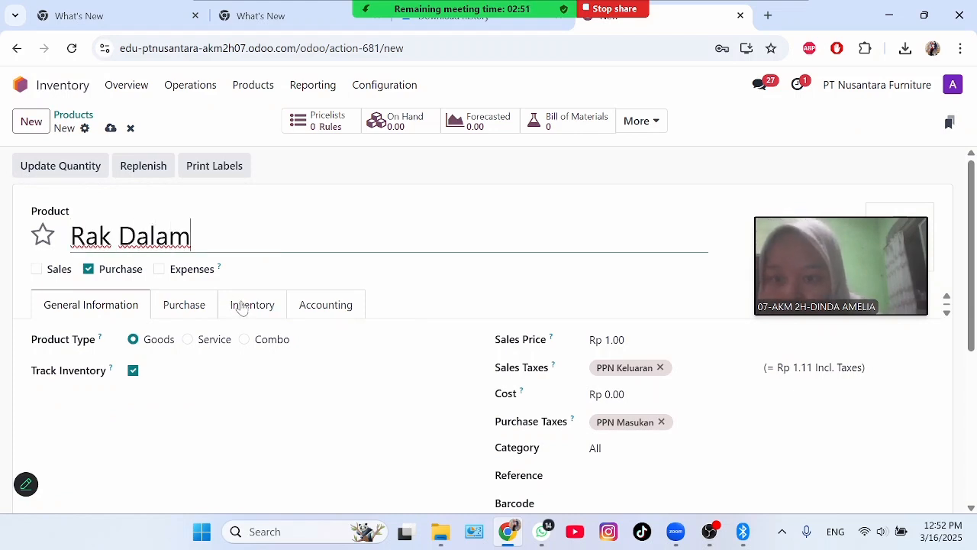
Set the Rak Dalam product's cost to Rp 200,000
double_click(615, 395)
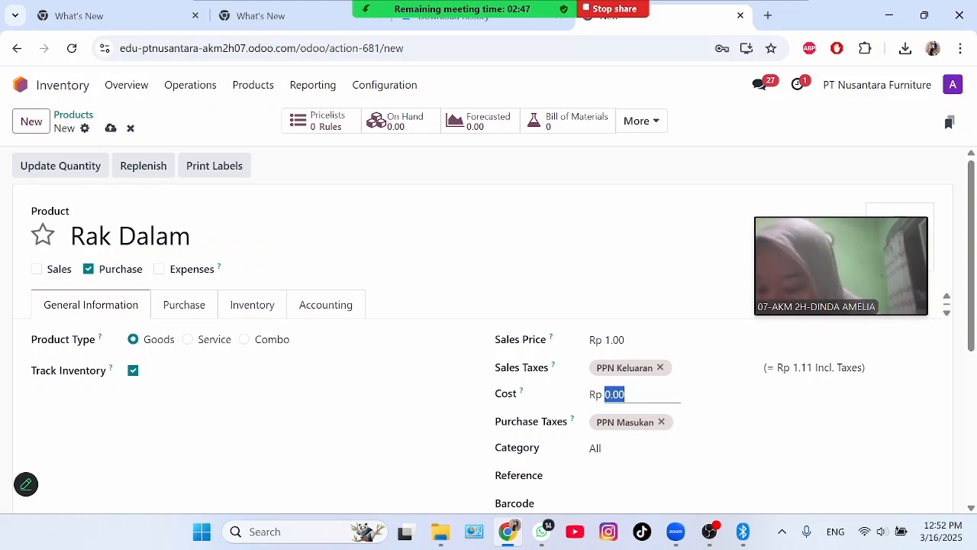
text(20)
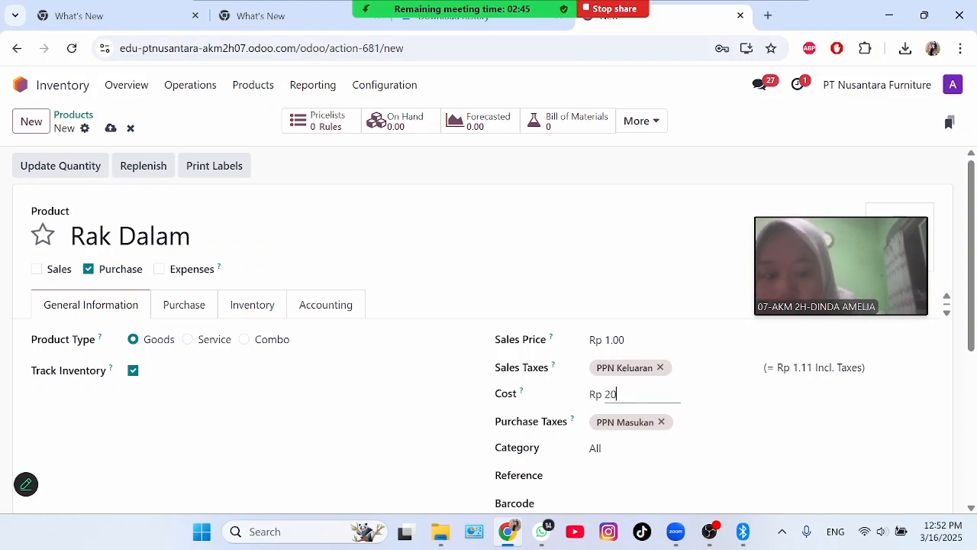
text(0,000)
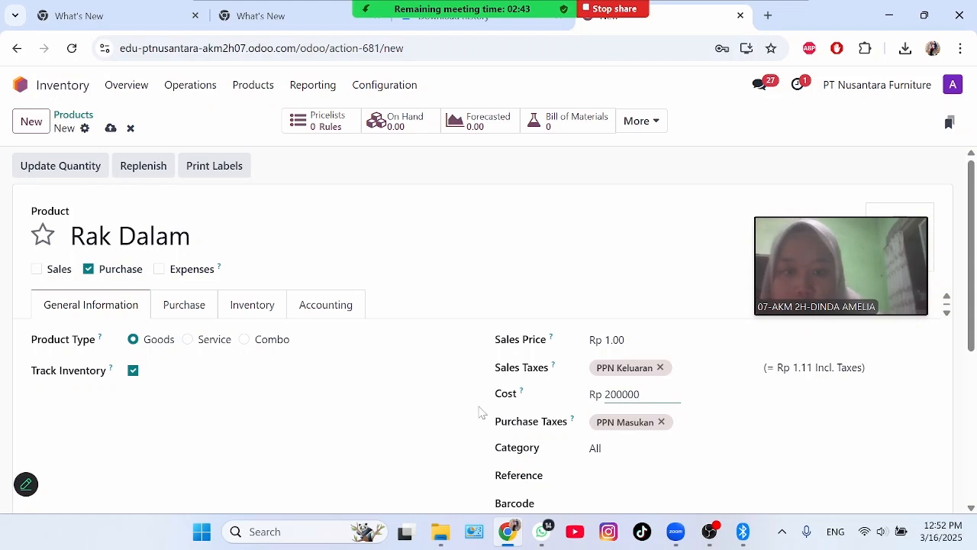
click(482, 410)
Add internal notes to the Rak Dalam product reading "Multipleks 18 mm" and, on a second line, "Ukuran 120 cm x 50 cm"
scroll(365, 425, down, 3)
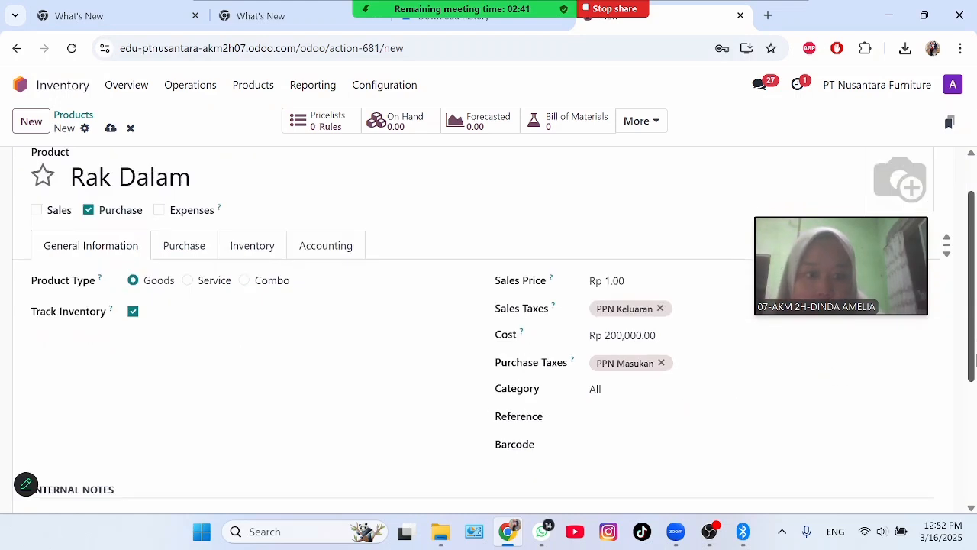
click(124, 342)
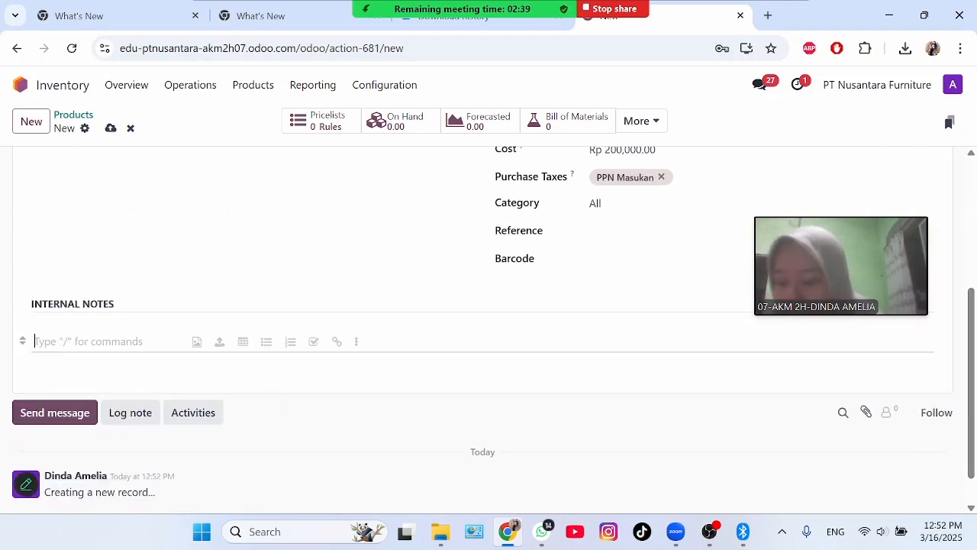
text(Mult)
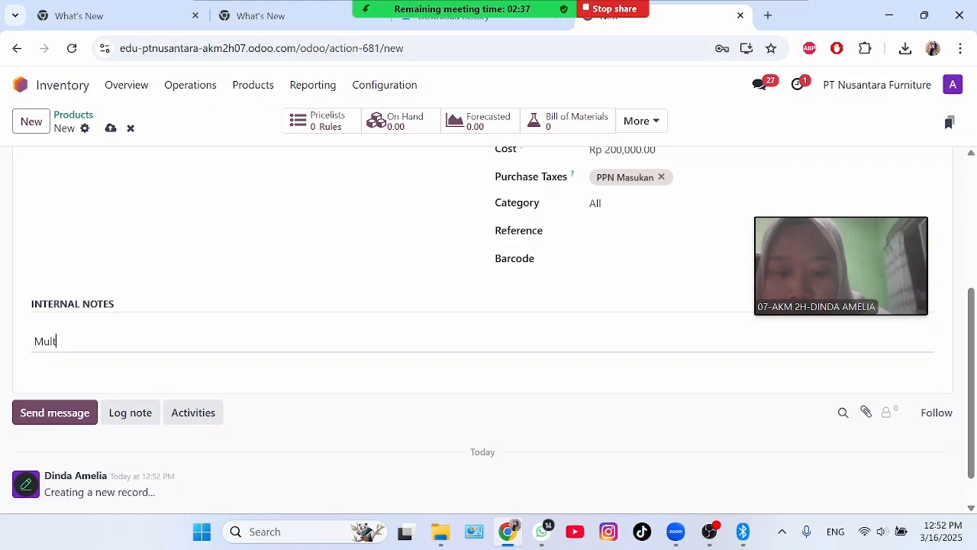
text(iplek)
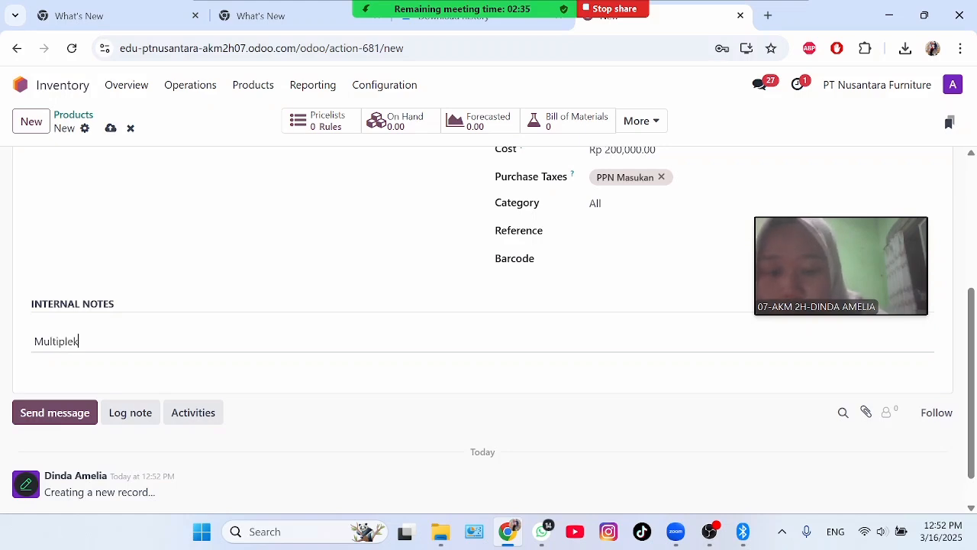
text(s )
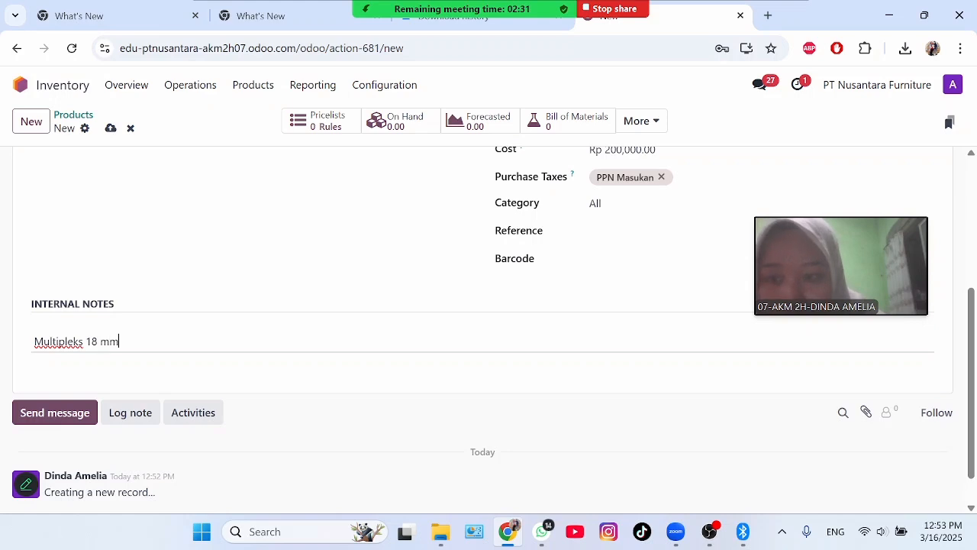
text(18 mm)
key(Return)
text(Uk)
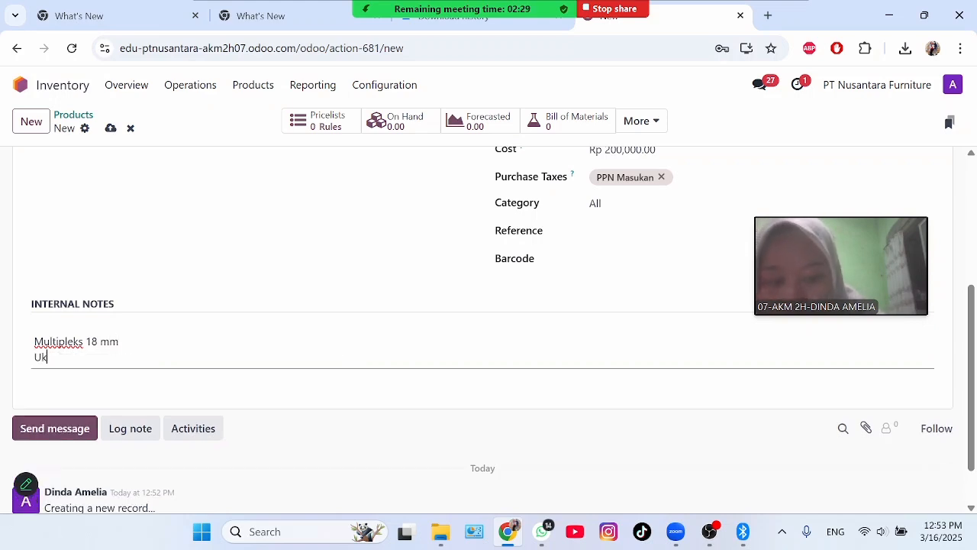
text(uran )
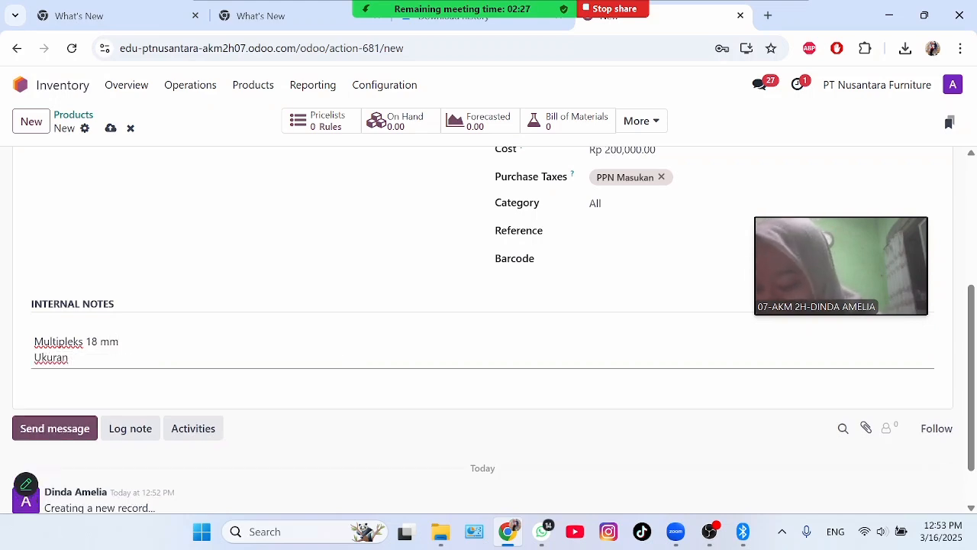
text(120 c)
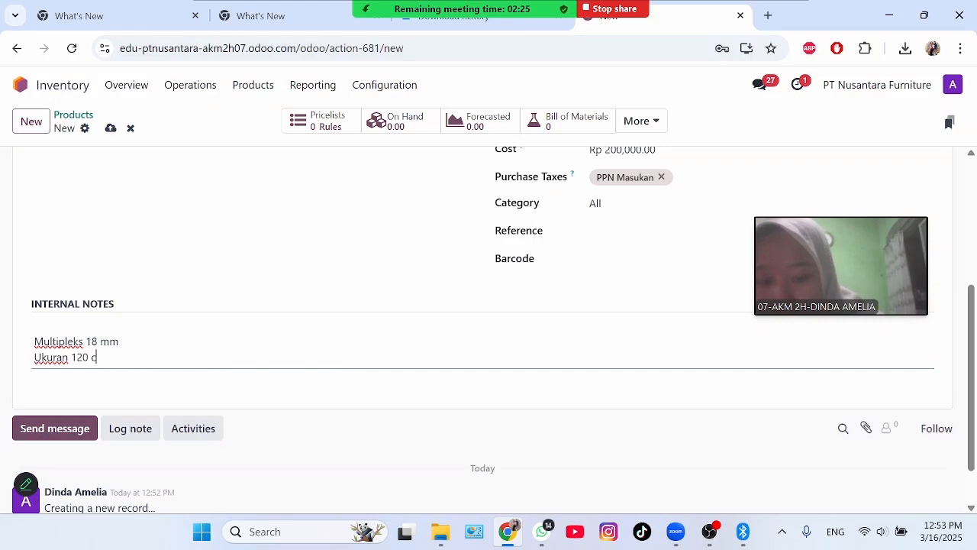
text(m x 50 cm)
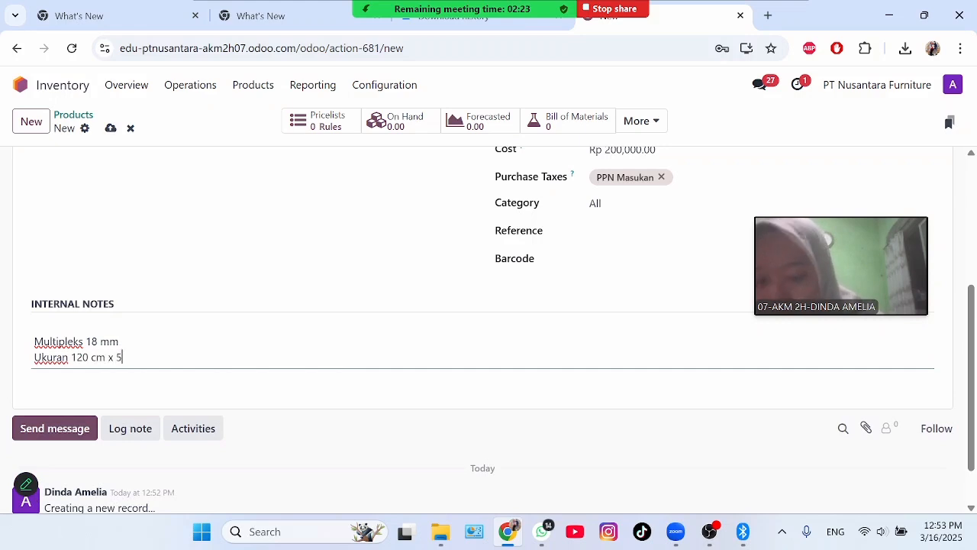
click(195, 239)
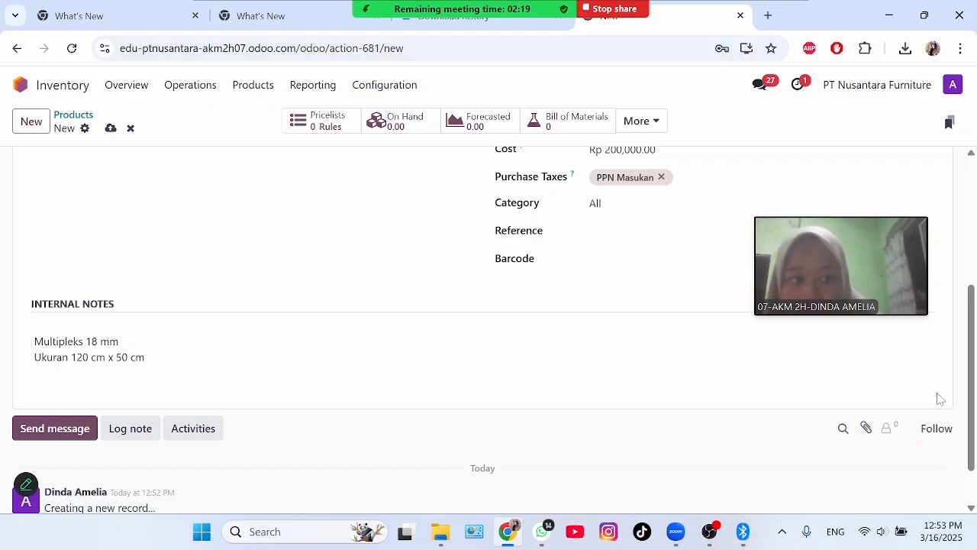
Enable the Rak Dalam product's Manufacture route alongside Buy and set its expense account to Cost of Goods Sold
drag(972, 391, 970, 251)
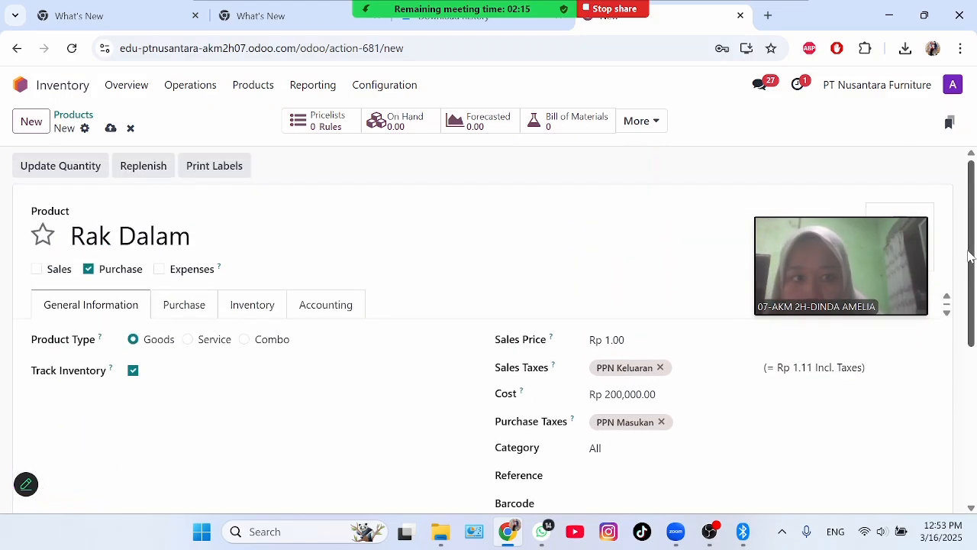
click(242, 311)
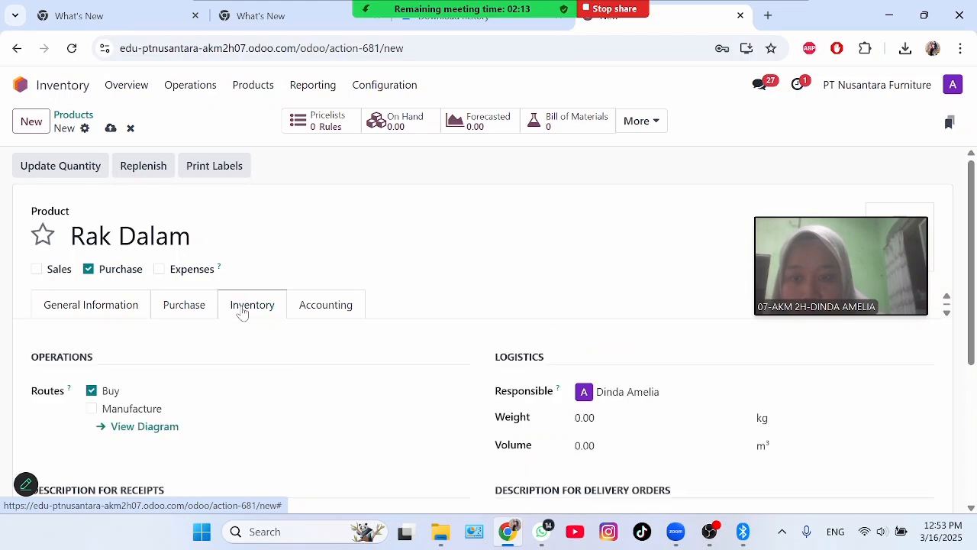
click(91, 409)
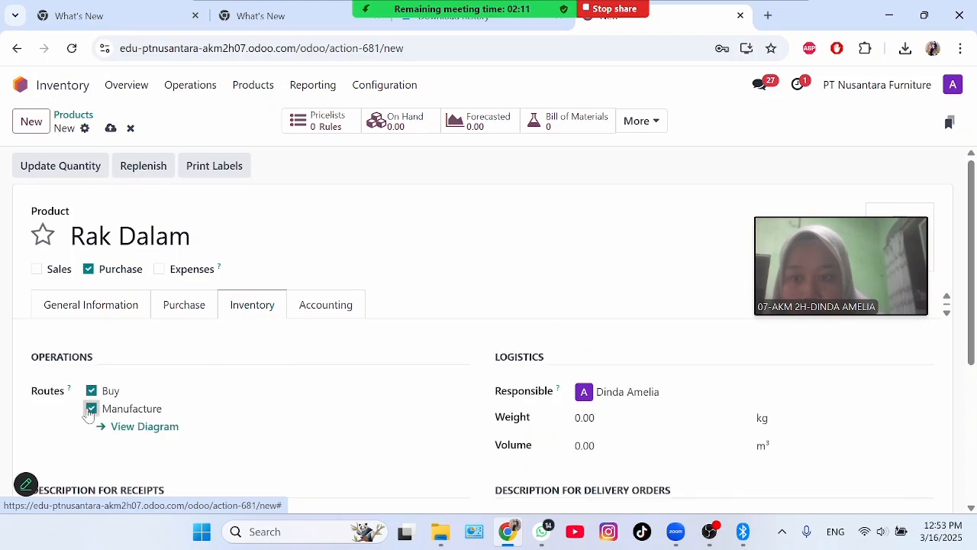
click(318, 313)
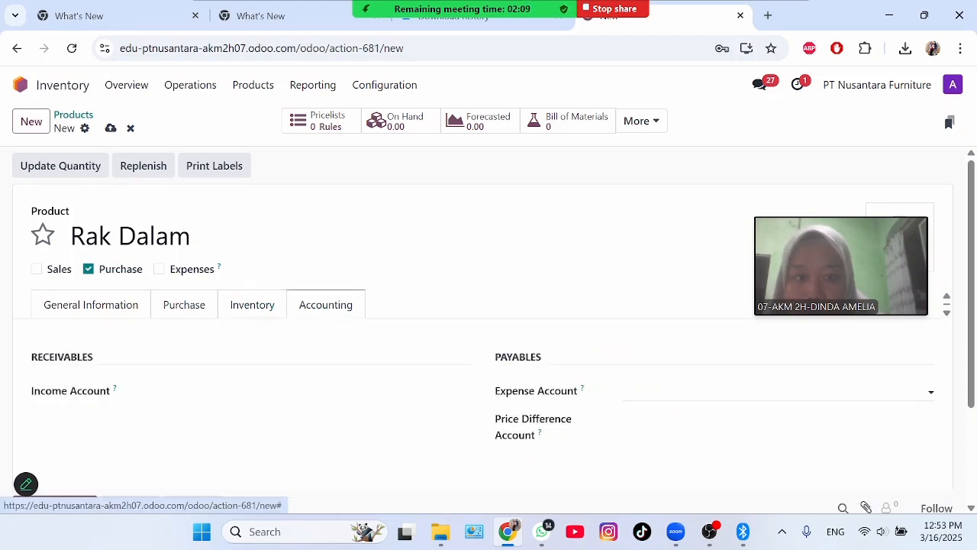
click(649, 392)
text(cos)
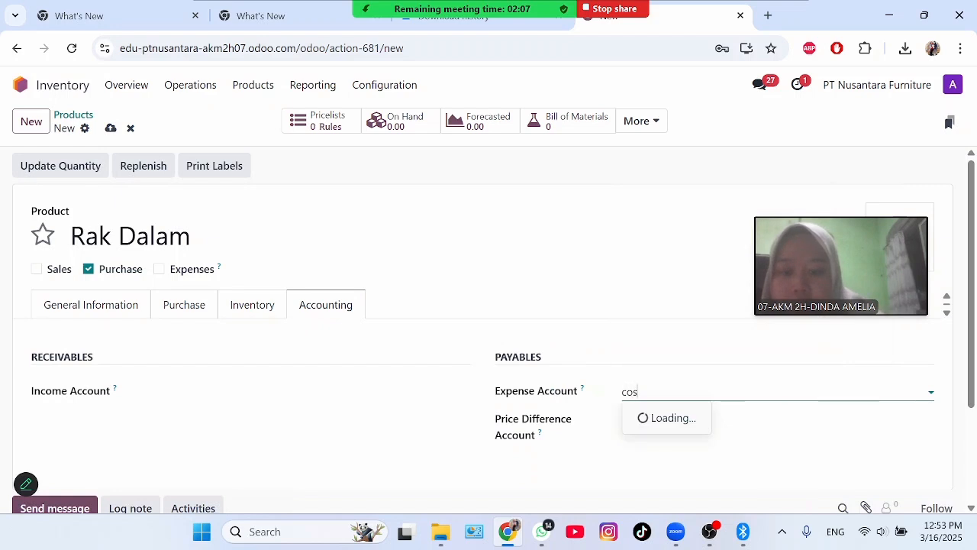
click(703, 202)
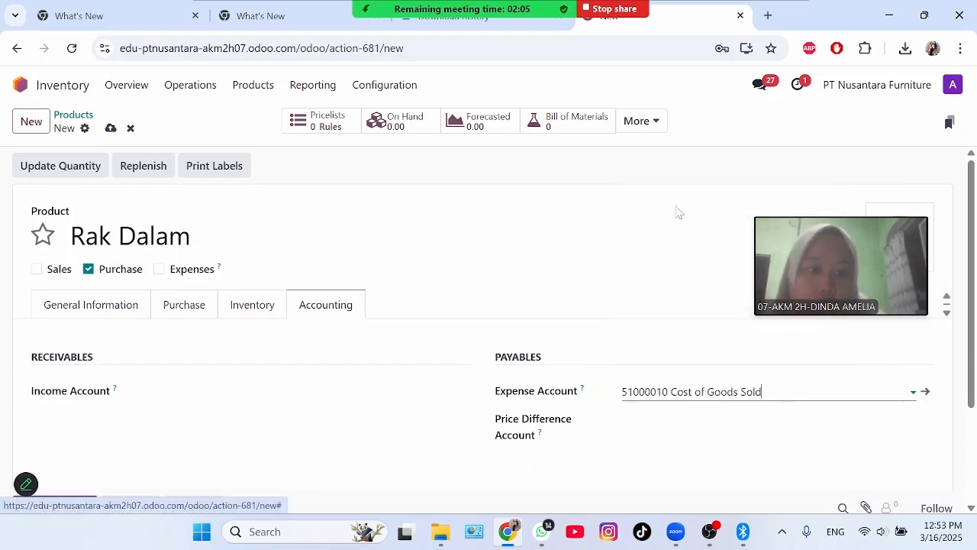
Create another new product named Engsel dan Rel that can be purchased but not sold
click(42, 126)
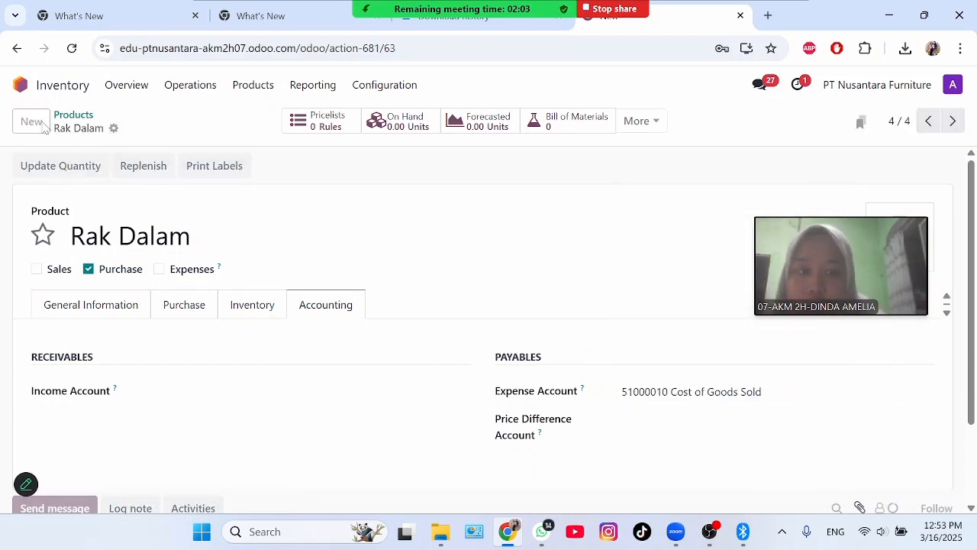
click(47, 271)
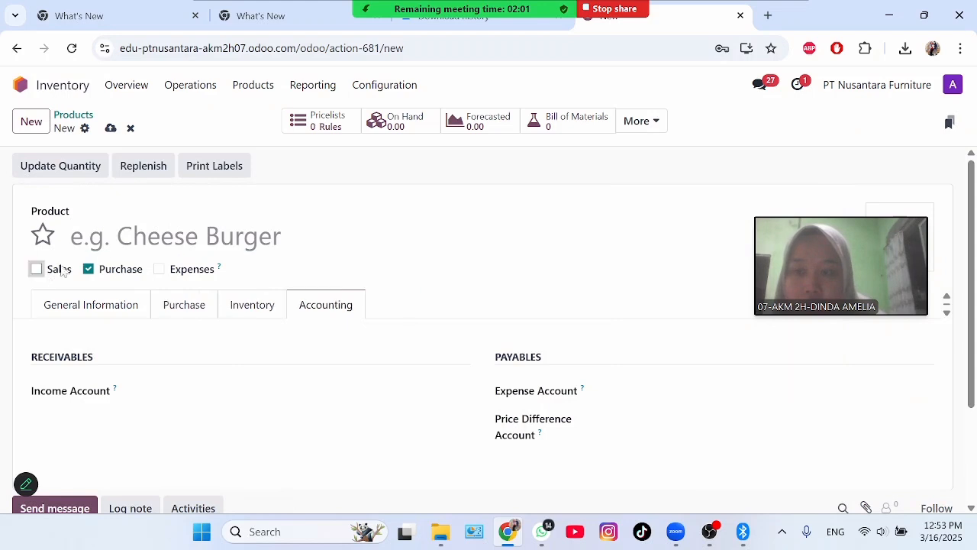
text(E)
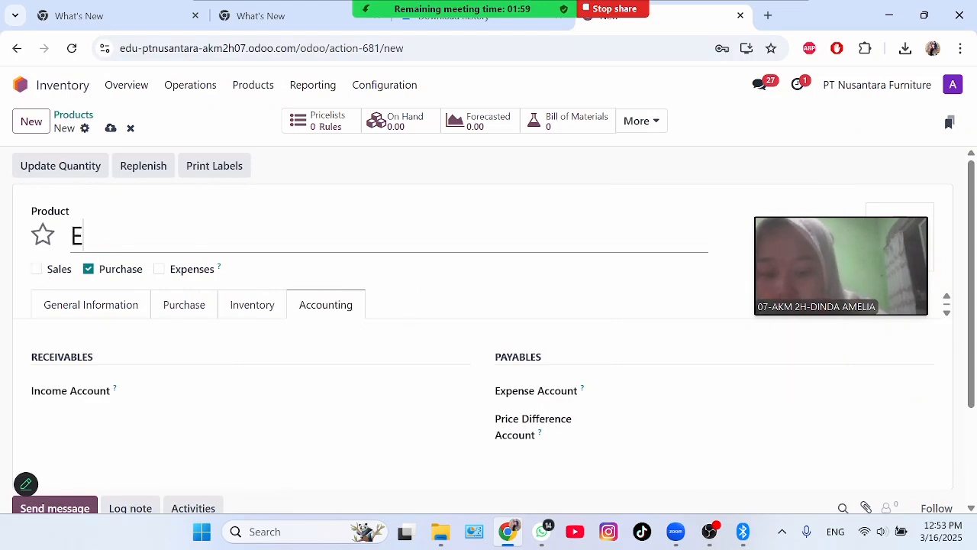
text(ngsel dan )
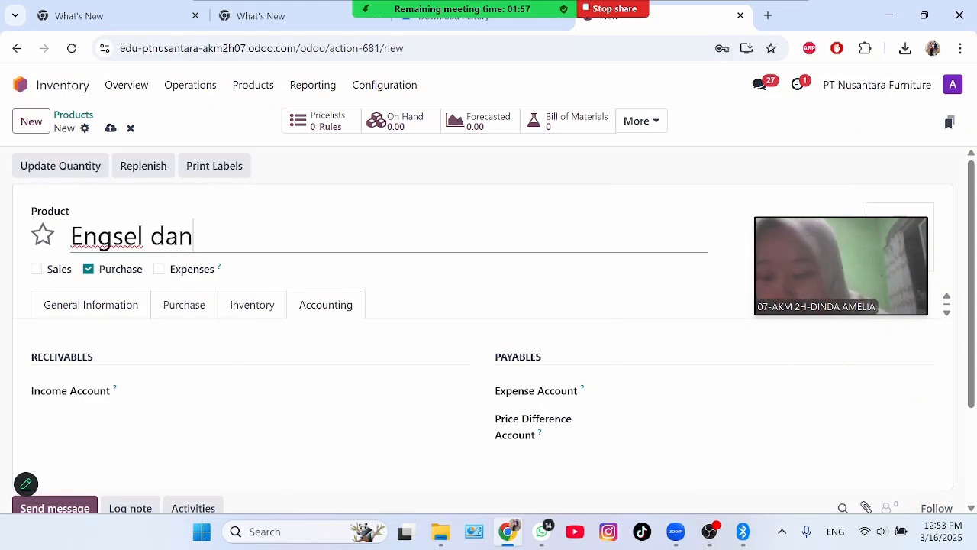
text(Rel)
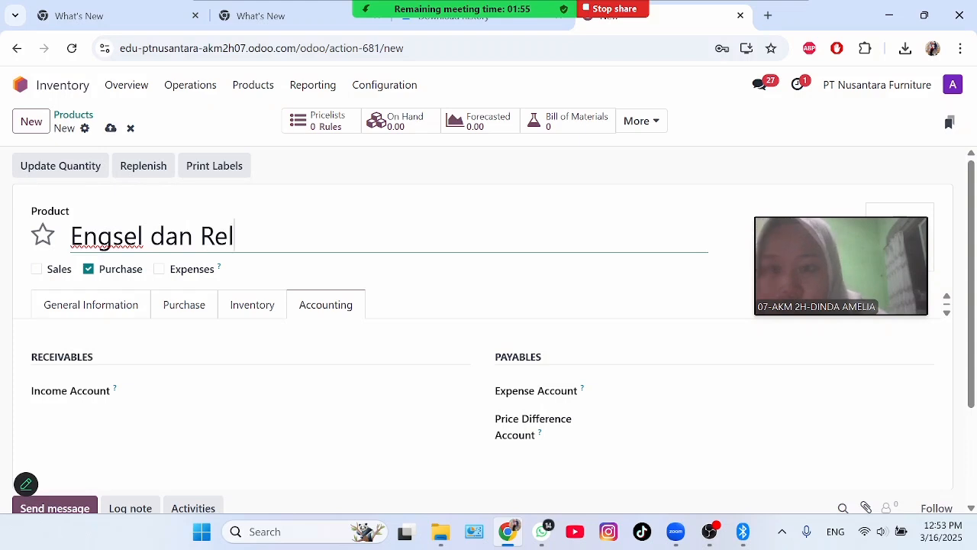
Set the Engsel dan Rel product's expense account to 51000010 Cost of Goods Sold and enable its Manufacture route alongside Buy
click(623, 391)
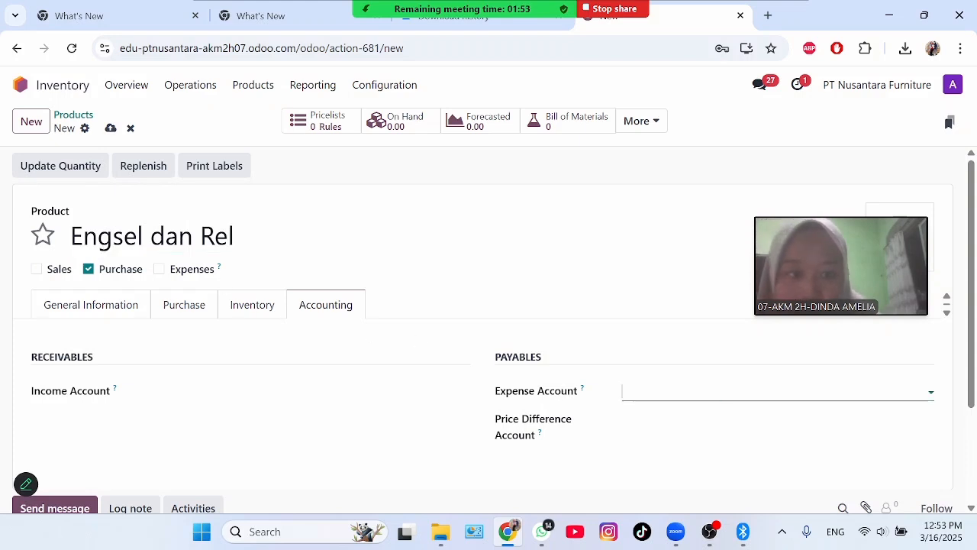
text(cost)
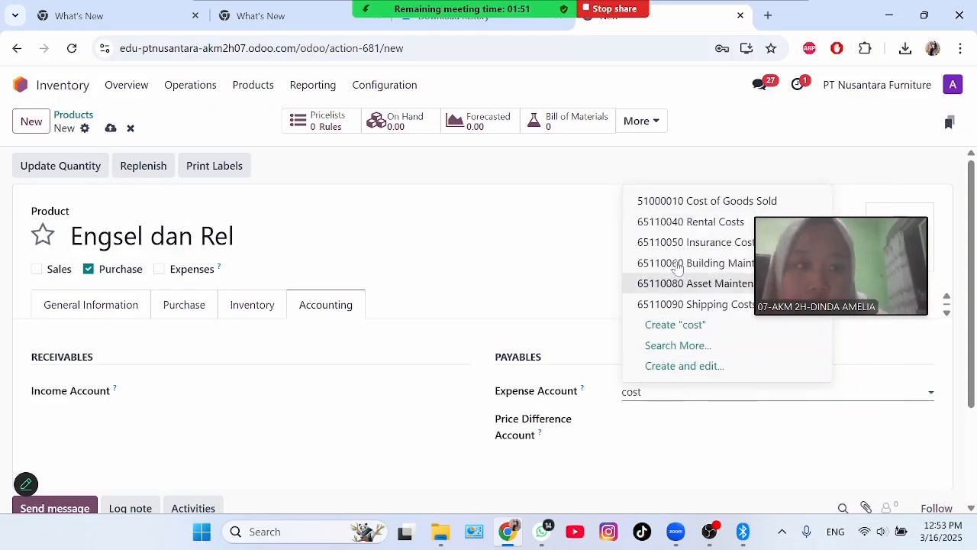
click(704, 202)
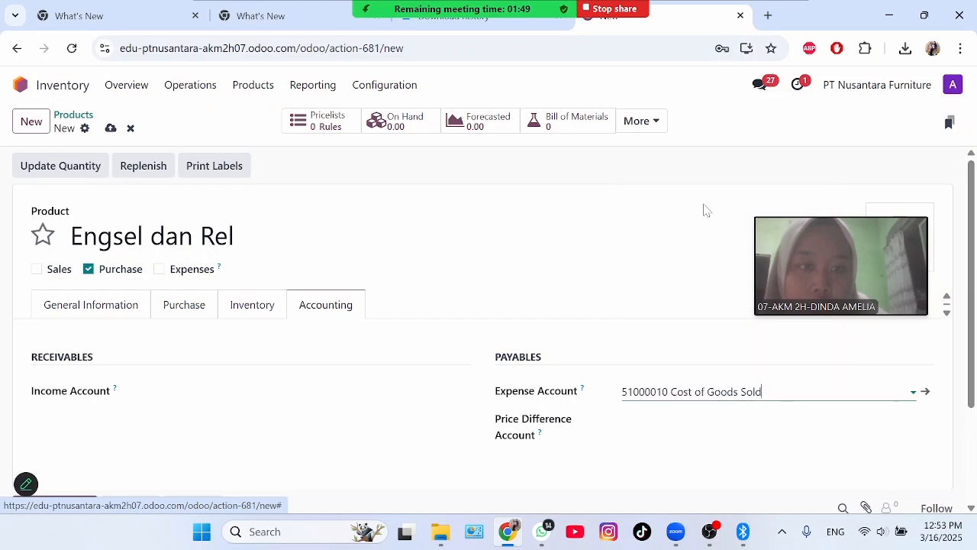
click(228, 312)
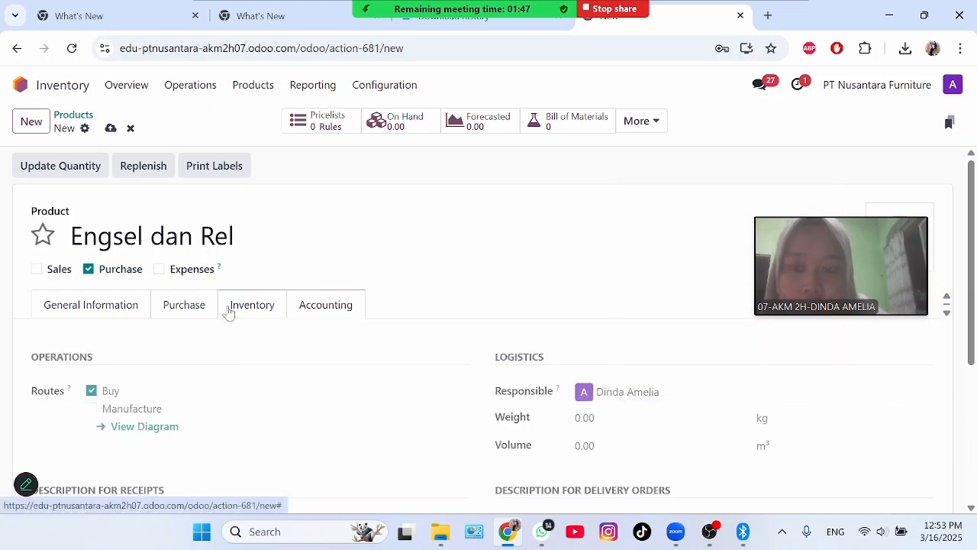
click(91, 409)
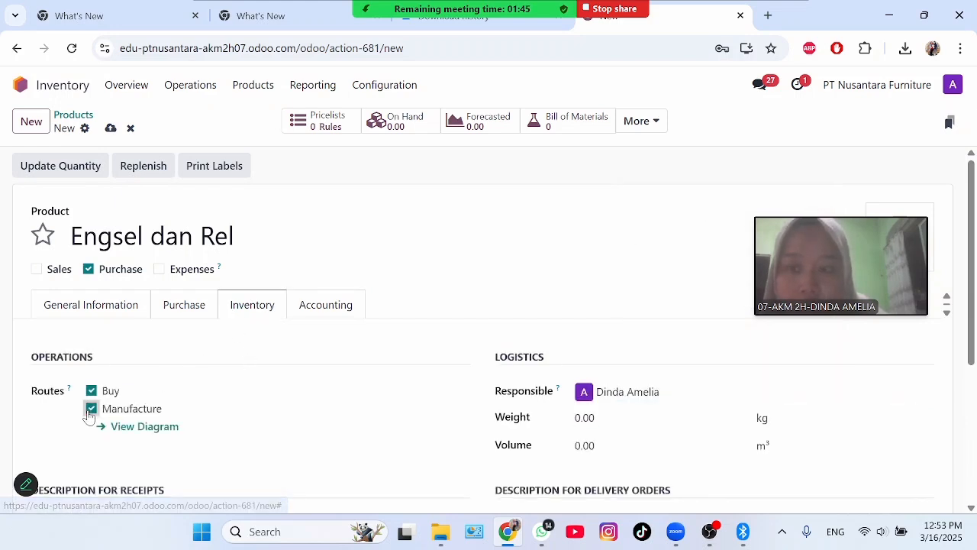
Set the Engsel dan Rel product's cost to Rp 250,000
click(127, 303)
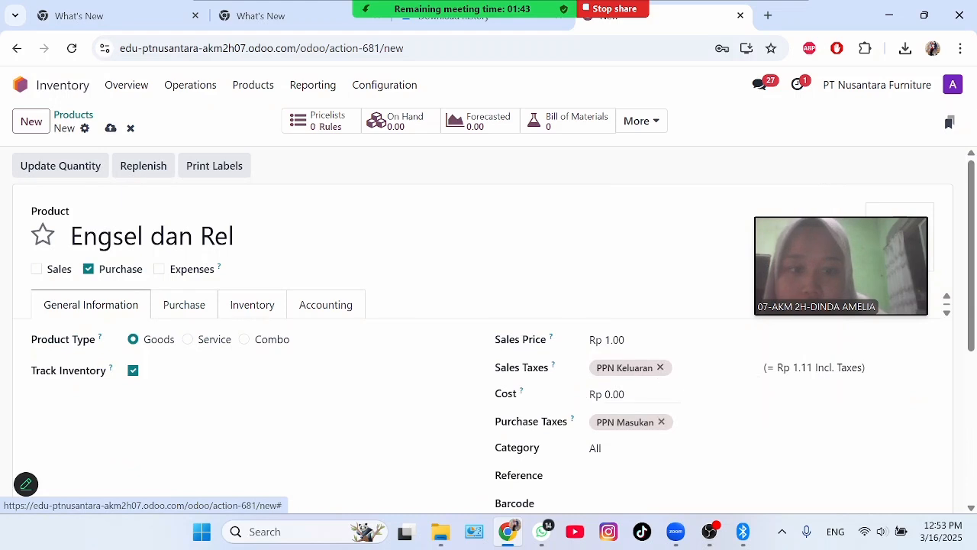
click(615, 394)
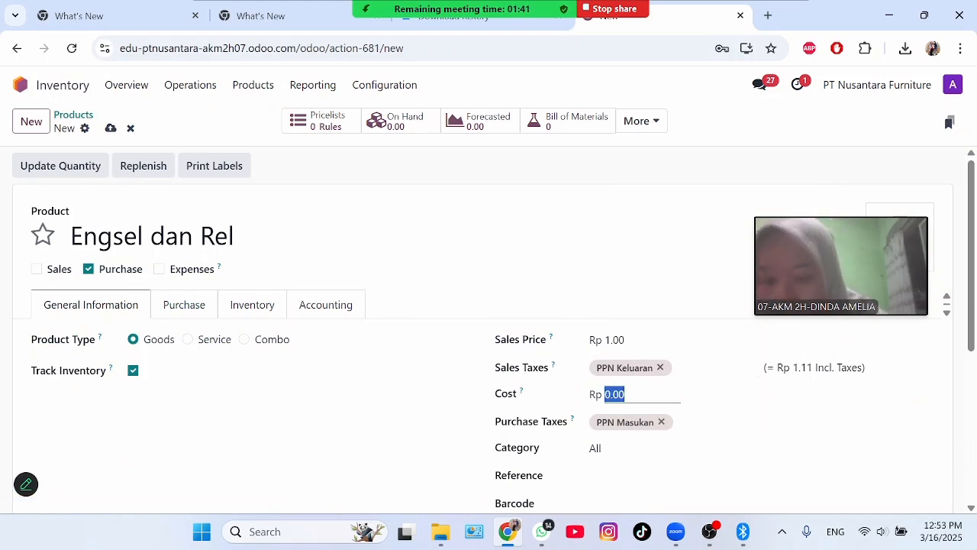
text(2500)
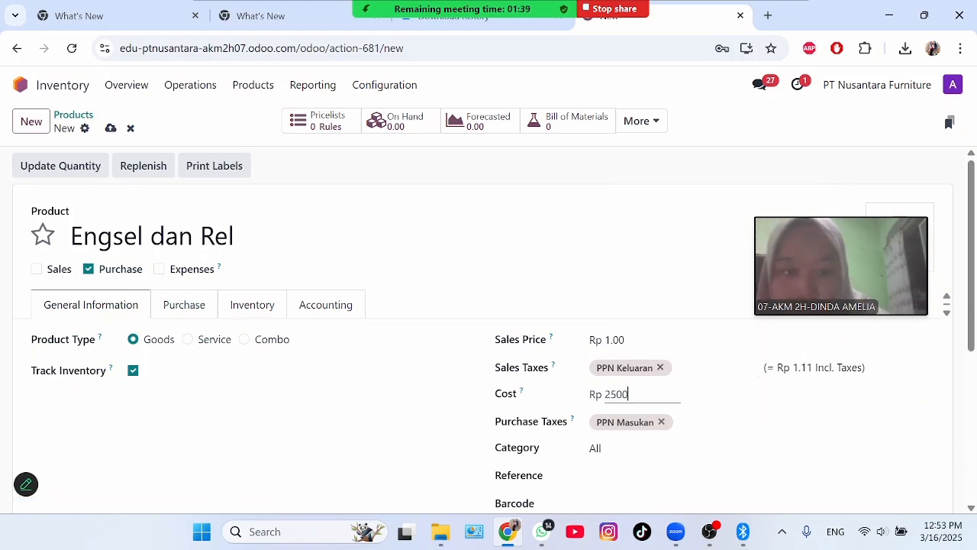
text(00)
click(374, 412)
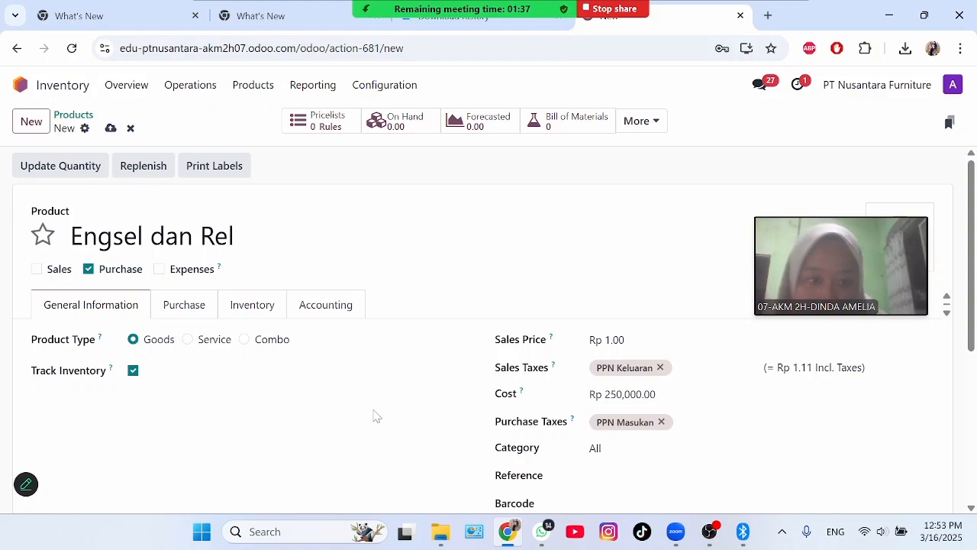
Add an internal note reading "Stainless Steel" to the Engsel dan Rel product and save the product
drag(973, 295, 974, 397)
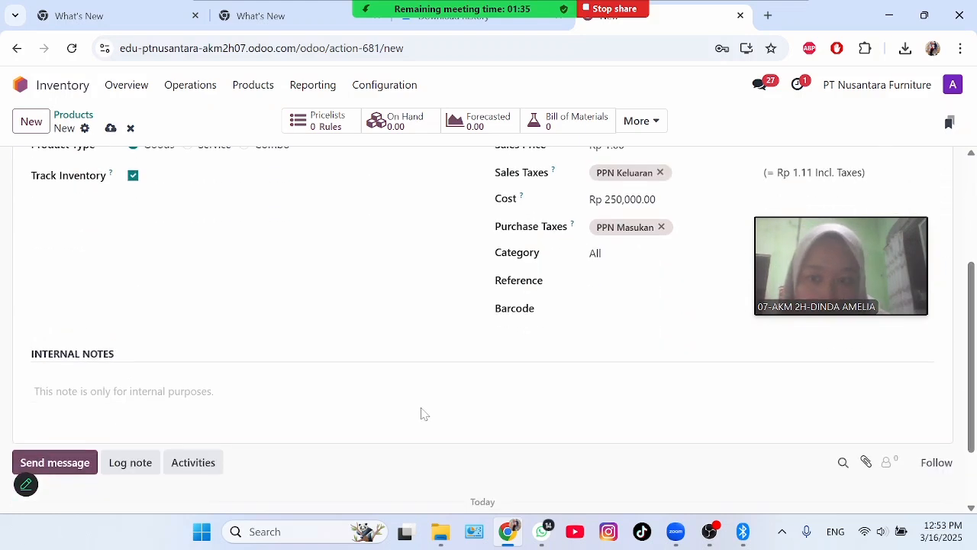
click(393, 394)
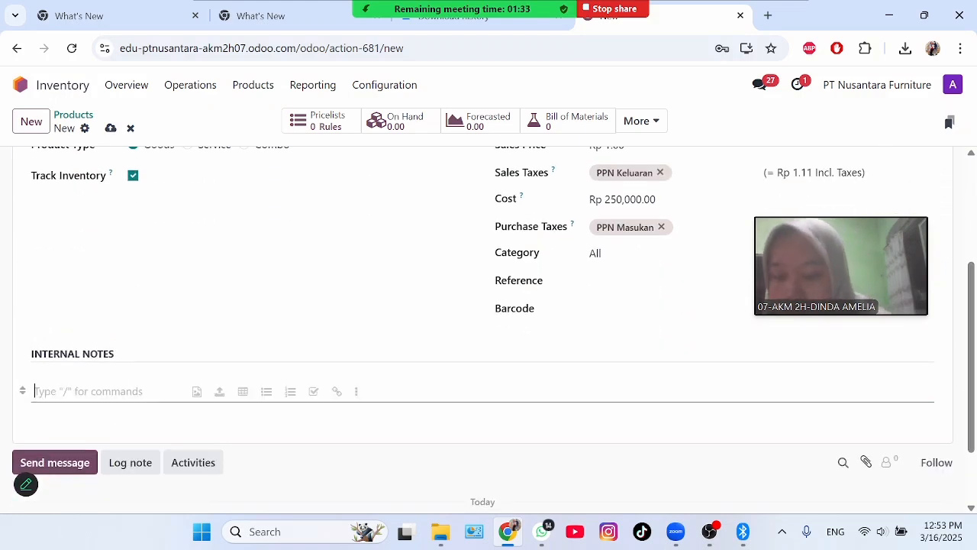
text(S)
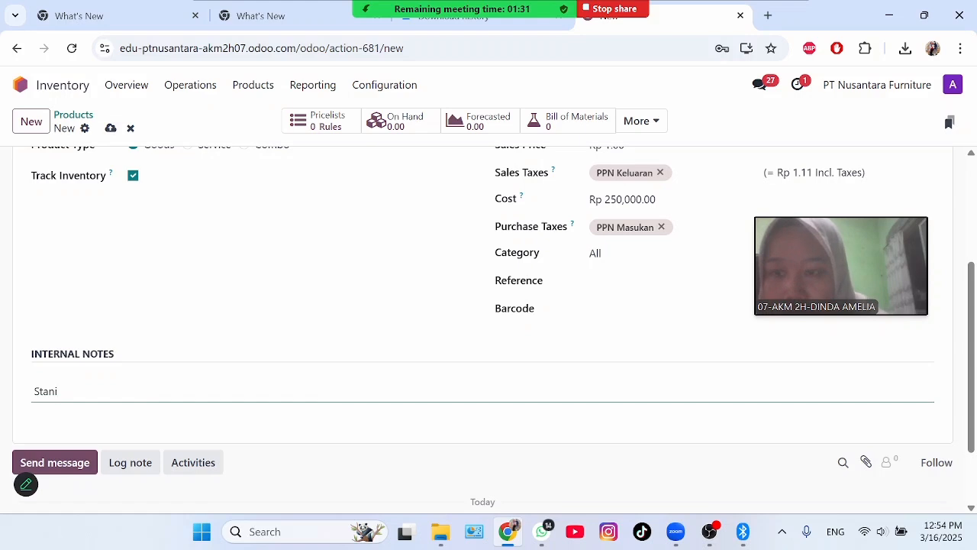
text(tainl)
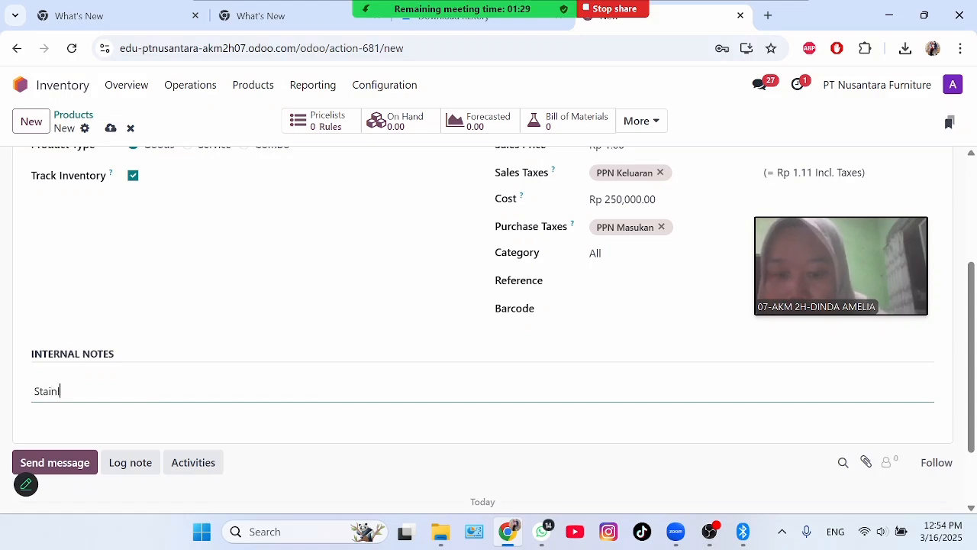
text(ess)
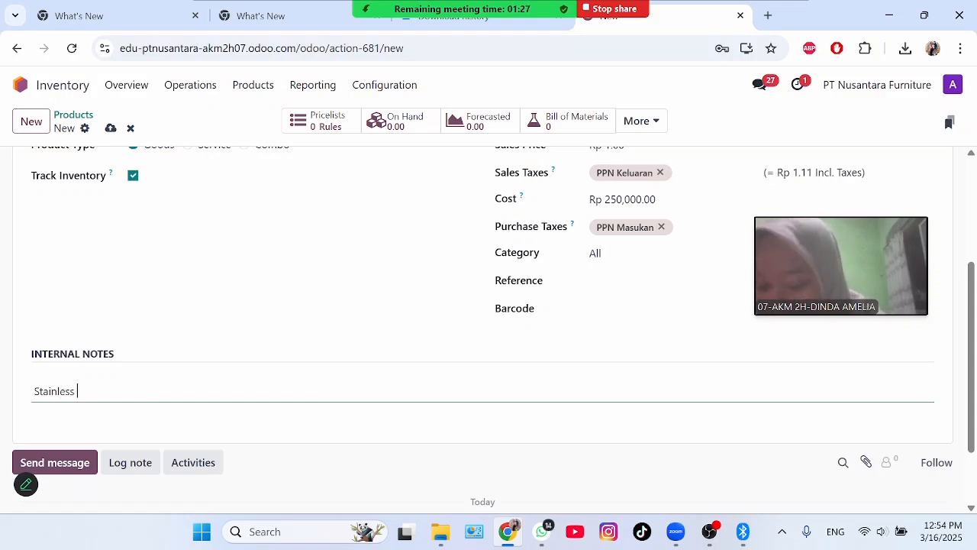
text( Steel)
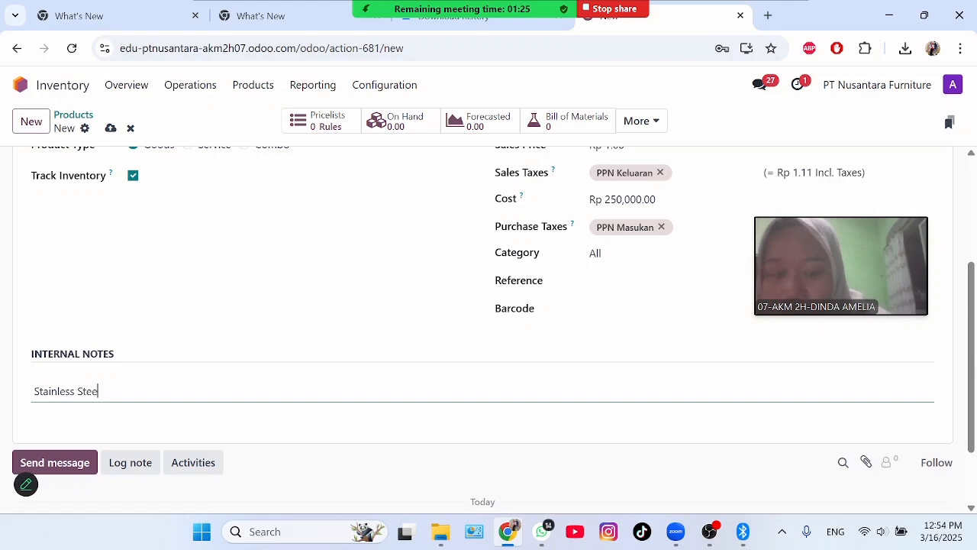
click(254, 228)
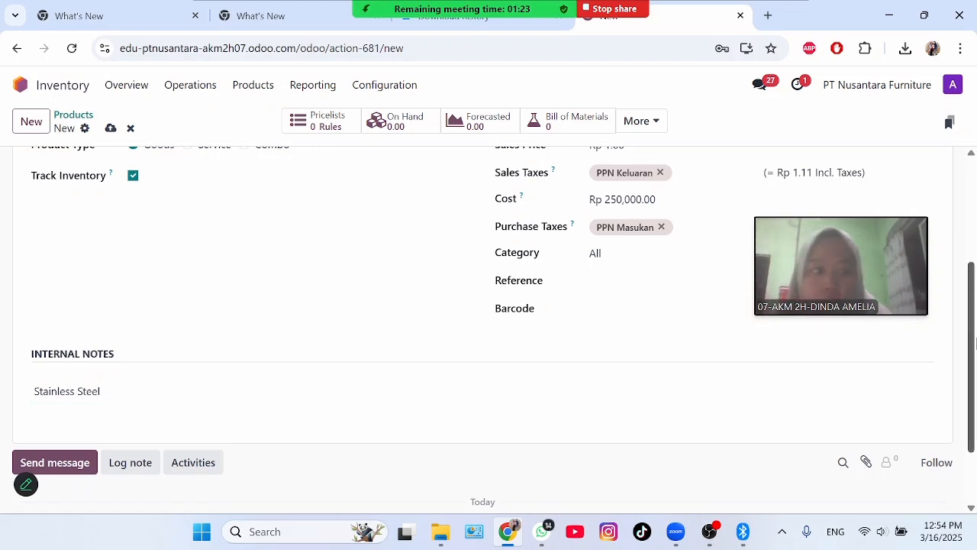
drag(971, 335, 971, 233)
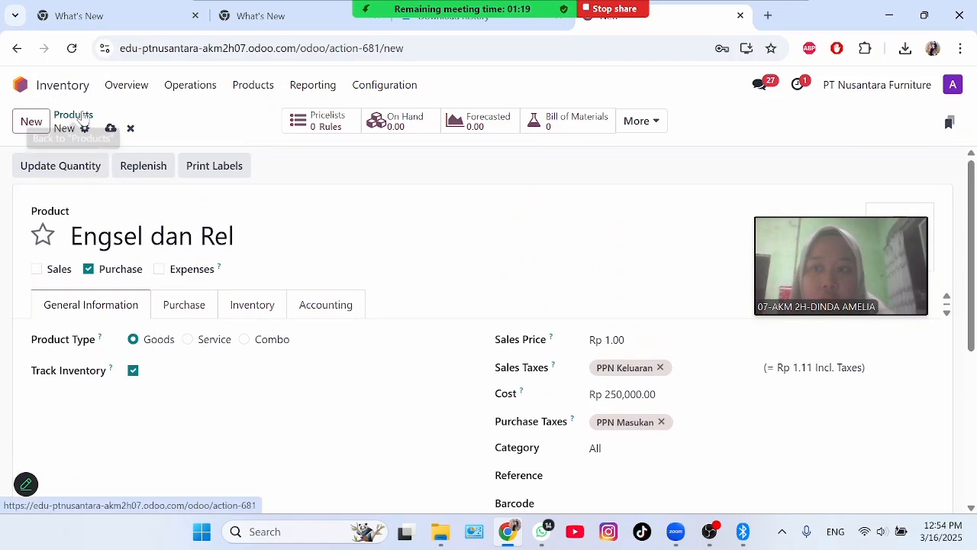
click(110, 128)
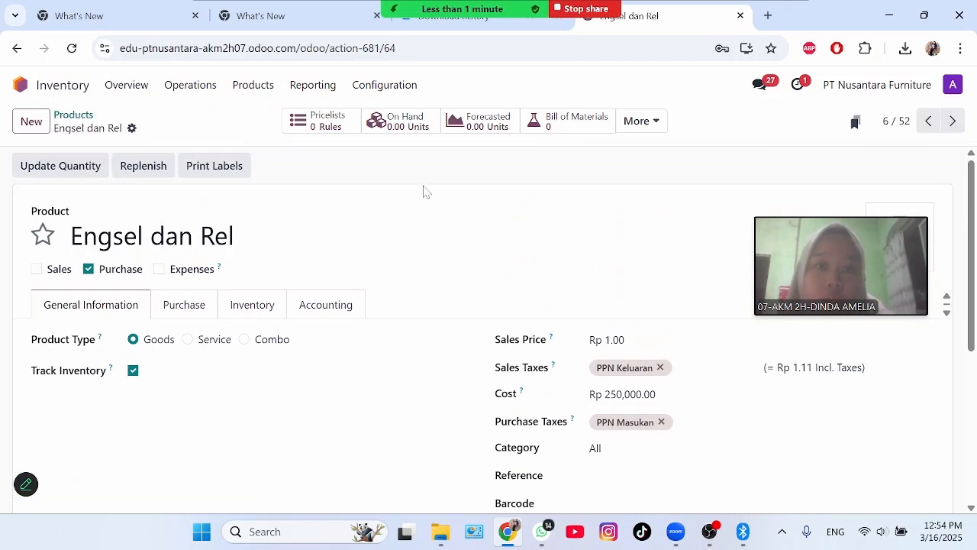
Switch to the Manufacturing app and start a new bill of materials for the Wardrobe product
click(80, 89)
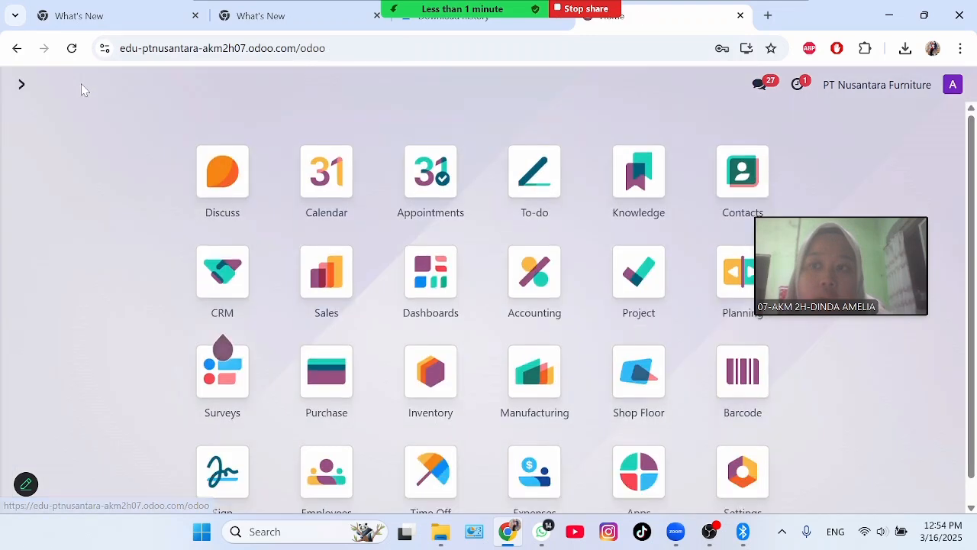
click(554, 384)
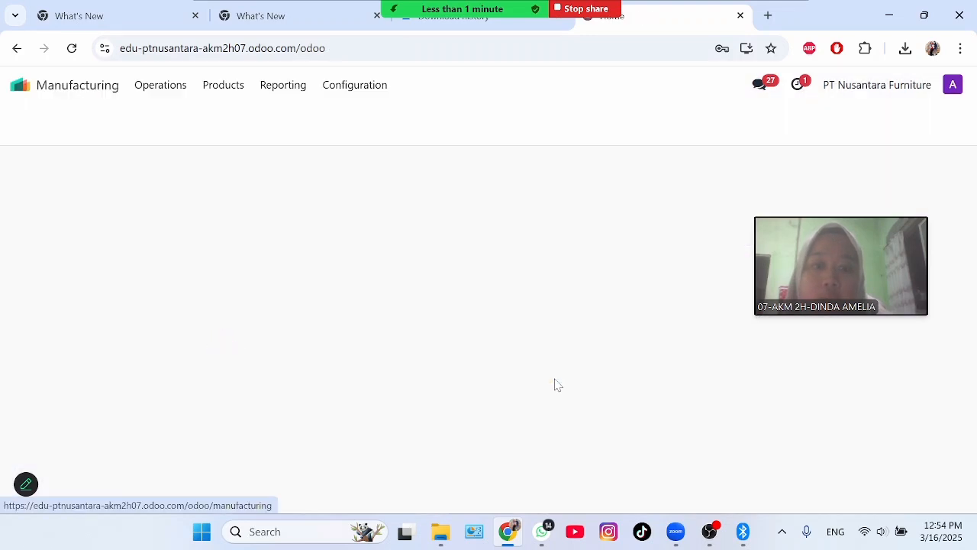
click(243, 82)
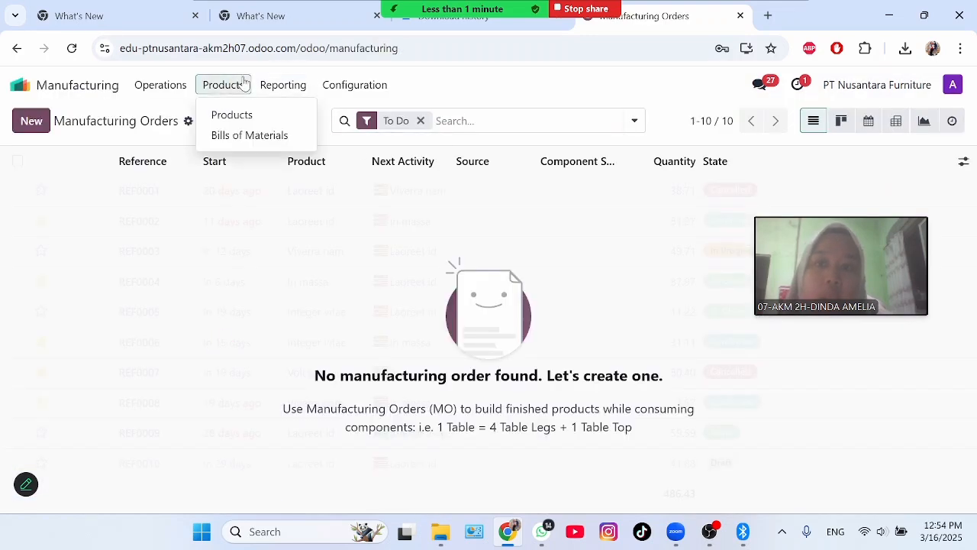
click(281, 141)
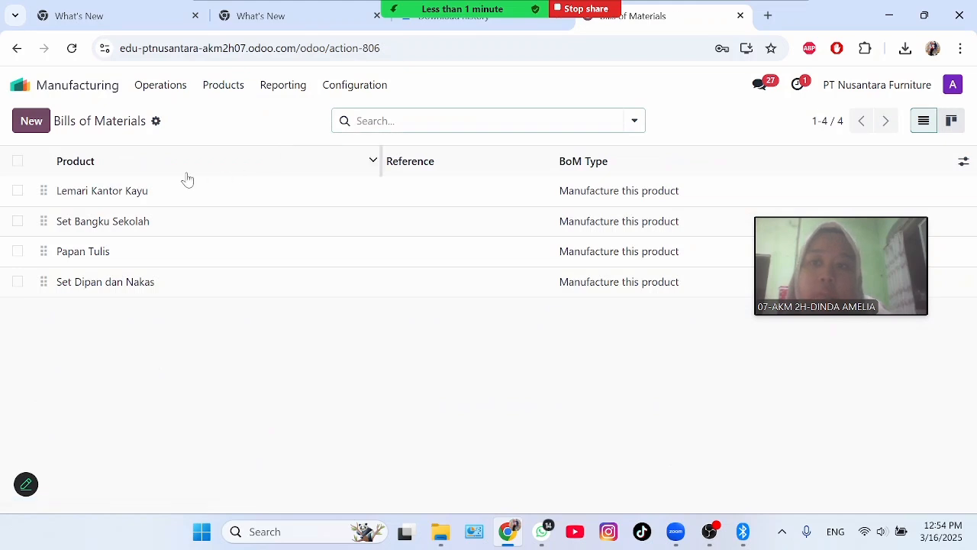
click(39, 125)
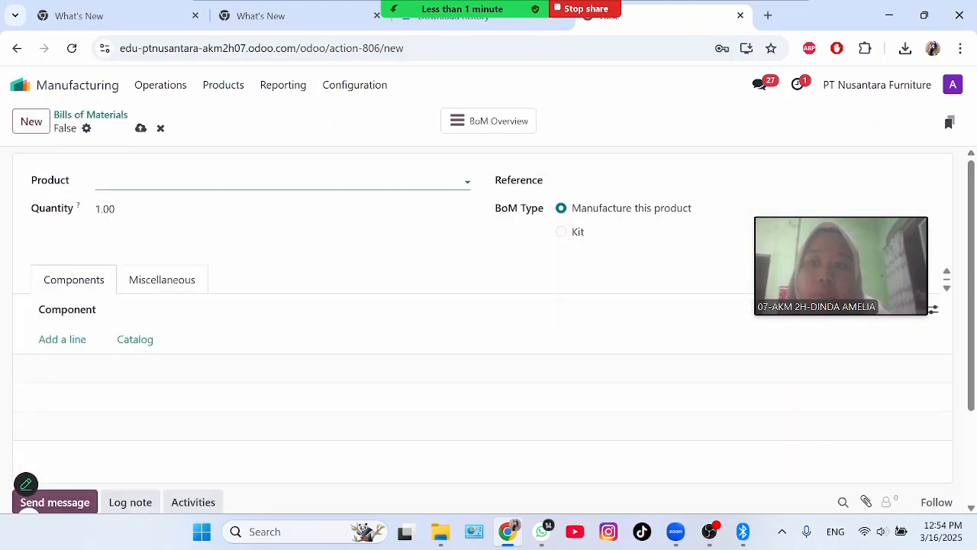
click(168, 181)
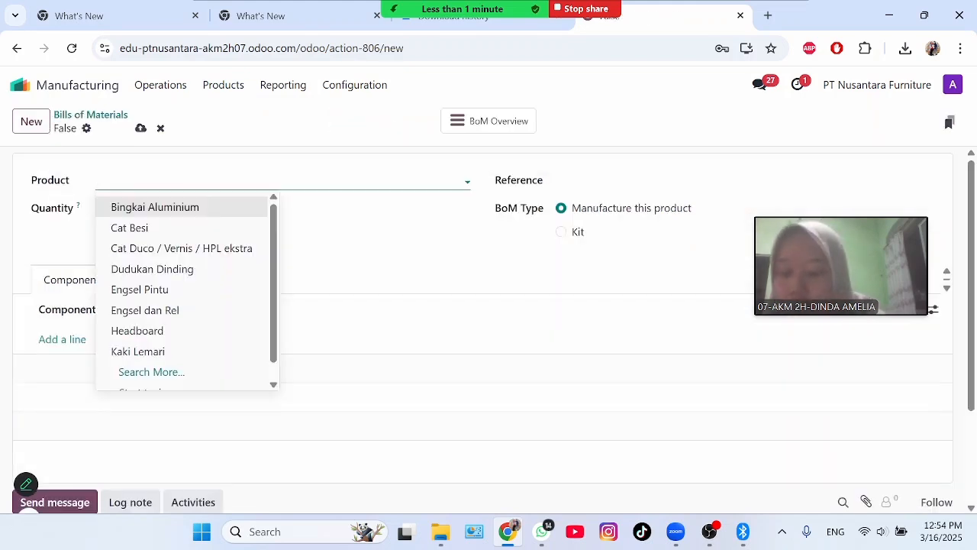
text(wa)
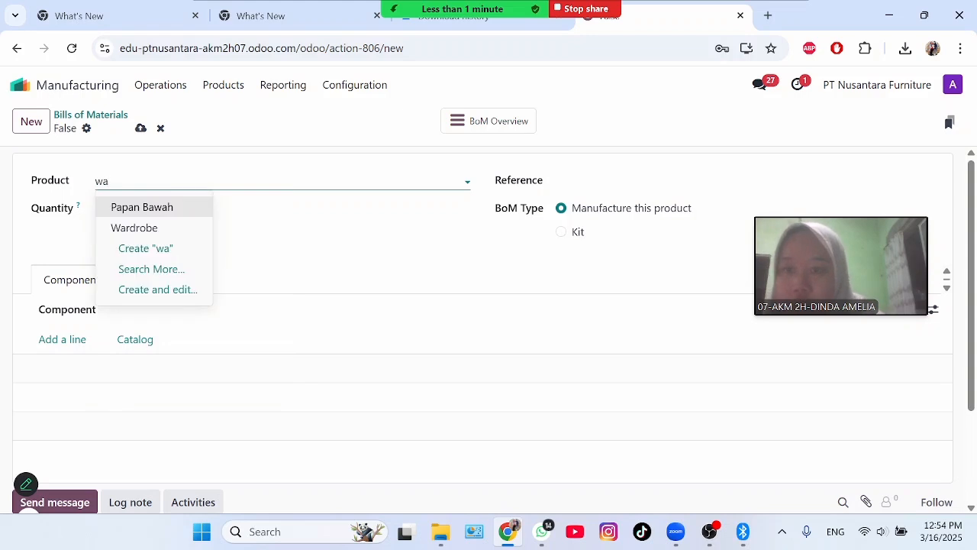
click(180, 229)
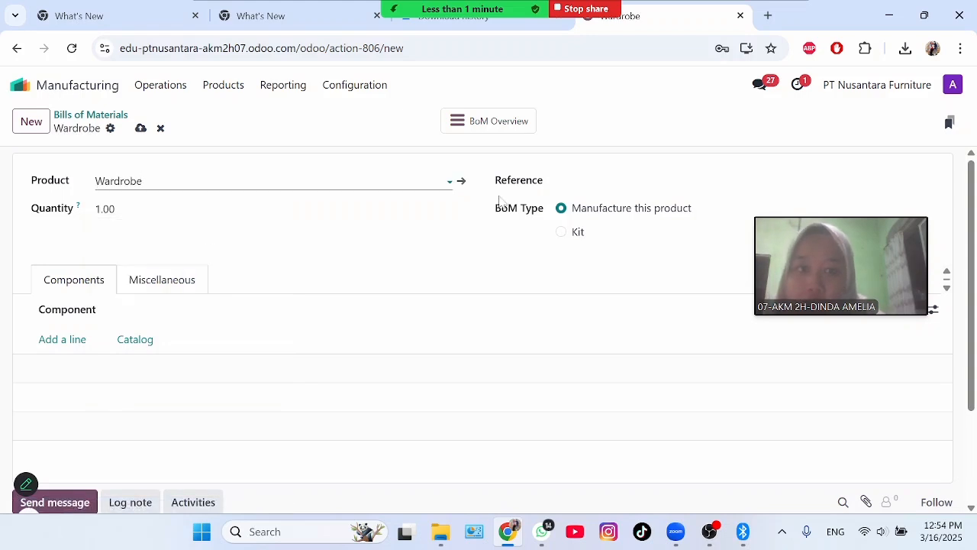
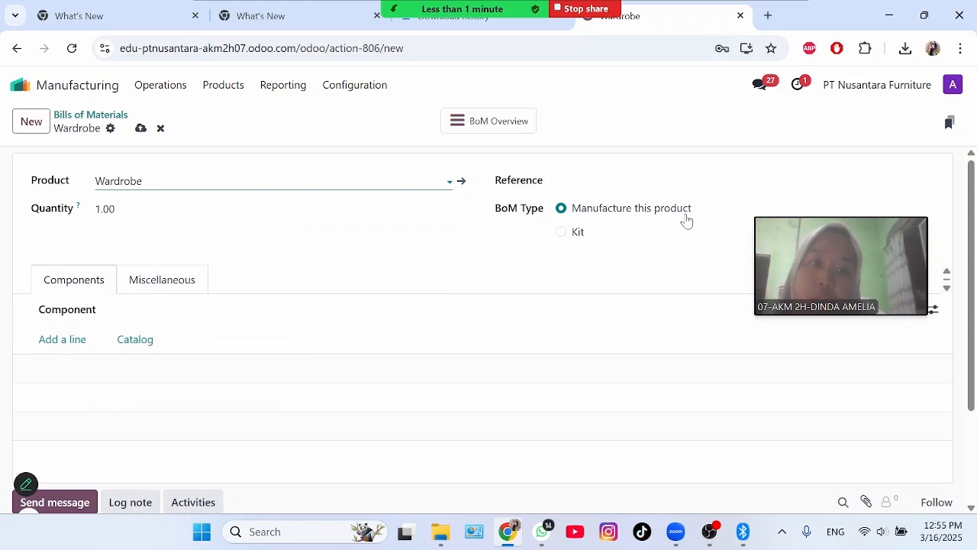
Add Papan samping and Pintu Geser as component lines in the Wardrobe bill of materials
click(79, 343)
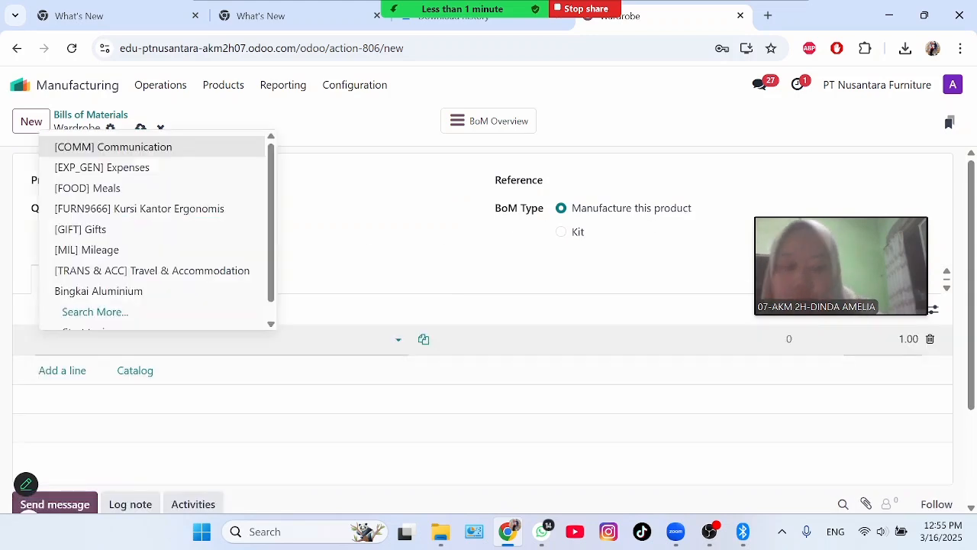
text(pap)
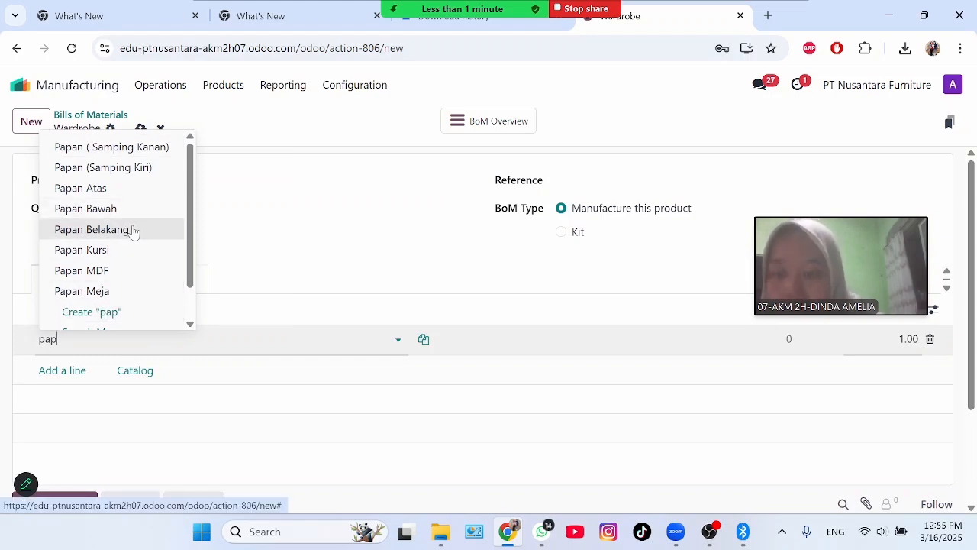
text(an sa)
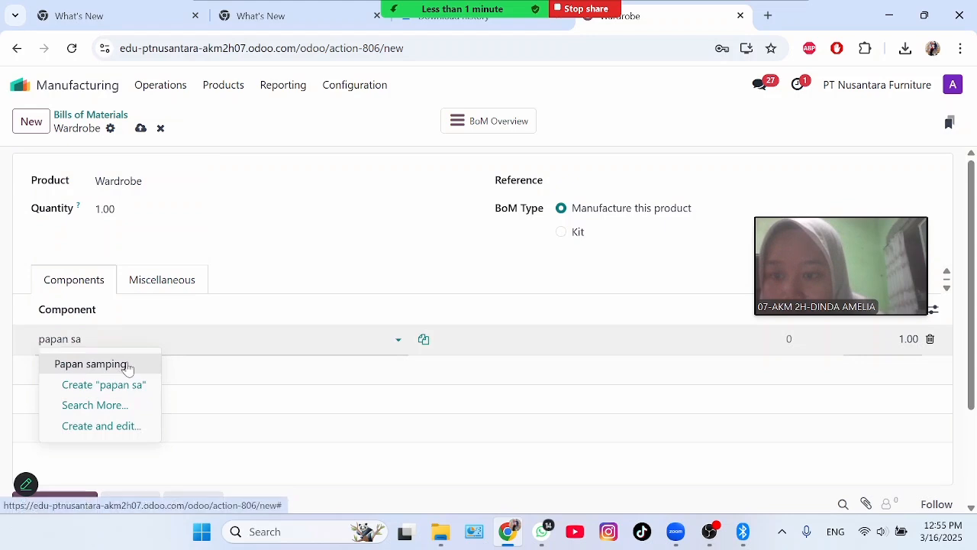
click(128, 365)
click(76, 373)
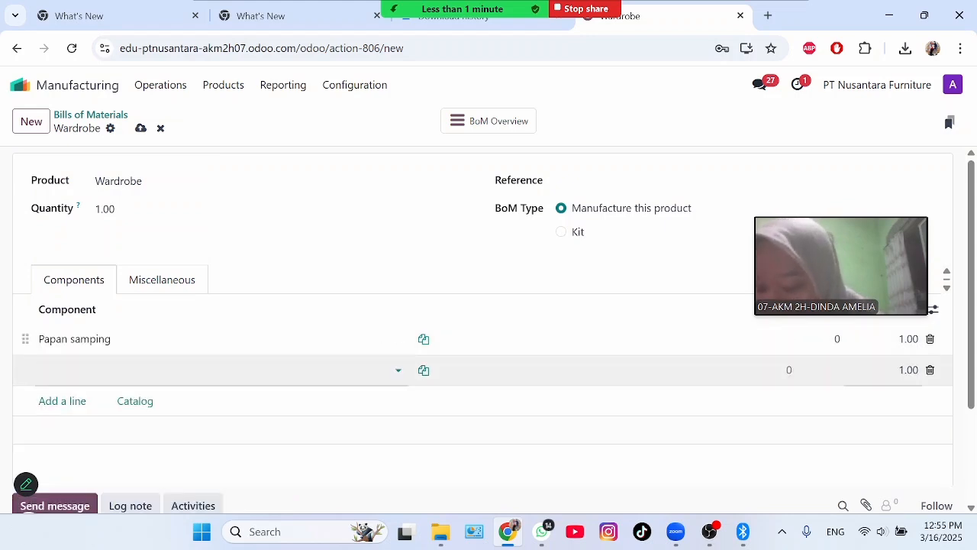
text(pint)
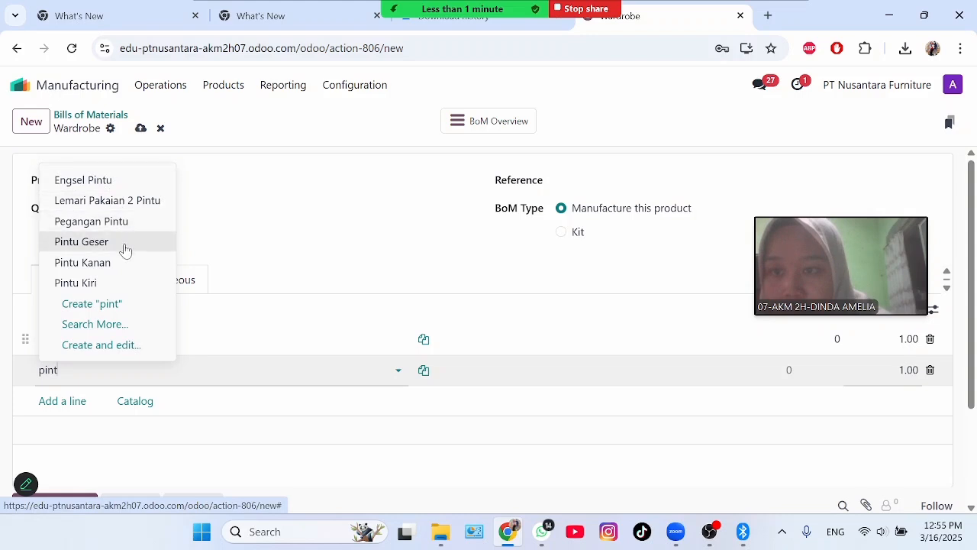
click(125, 243)
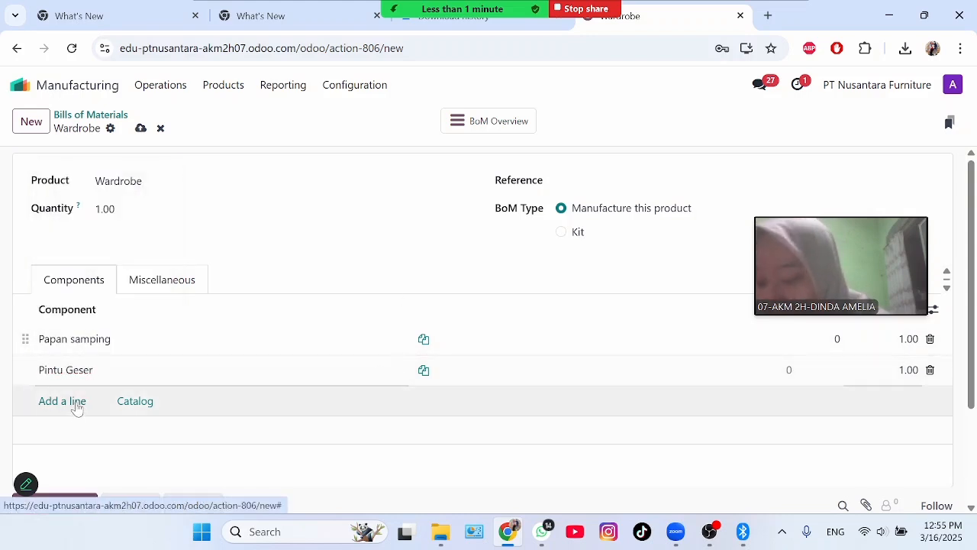
Add Rak Dalam and Engsel dan Rel as further component lines in the Wardrobe bill of materials
click(75, 404)
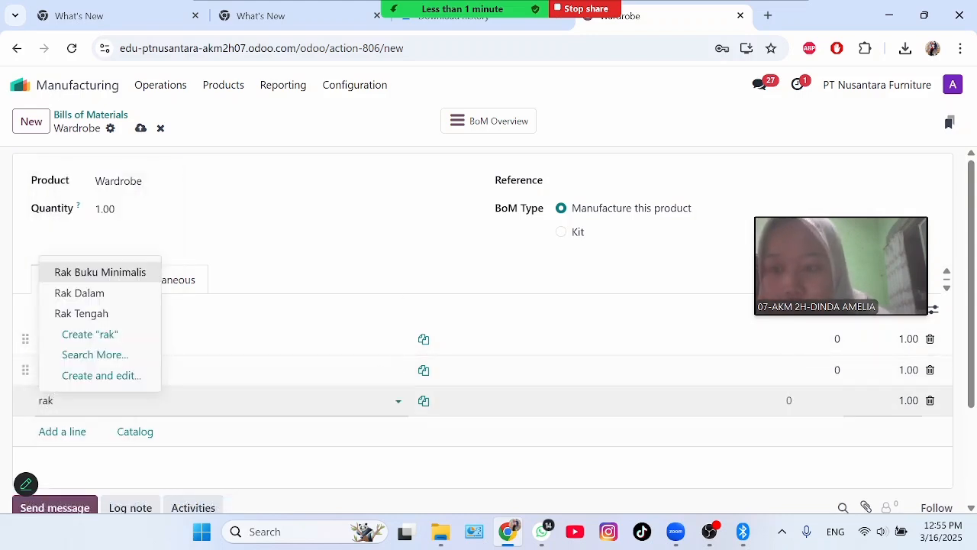
click(125, 290)
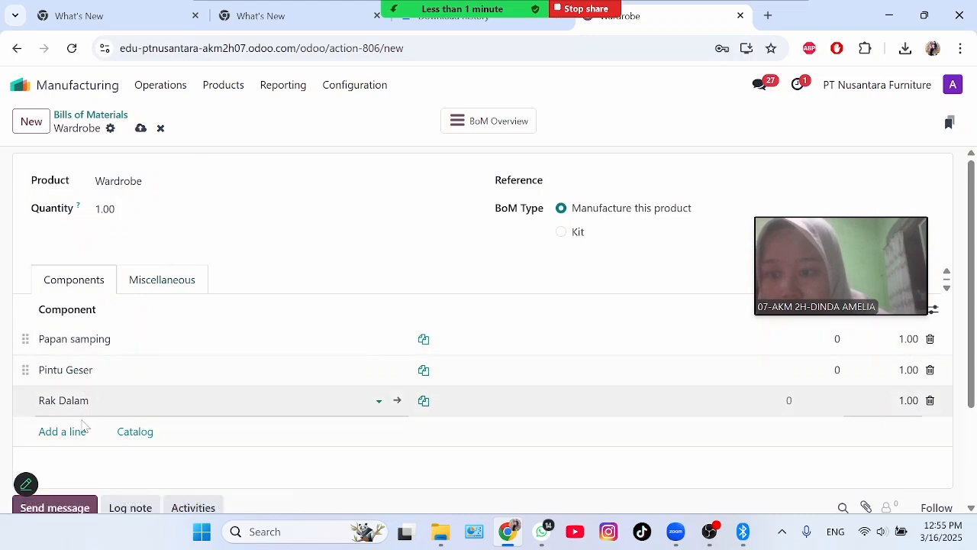
click(76, 432)
text(eng)
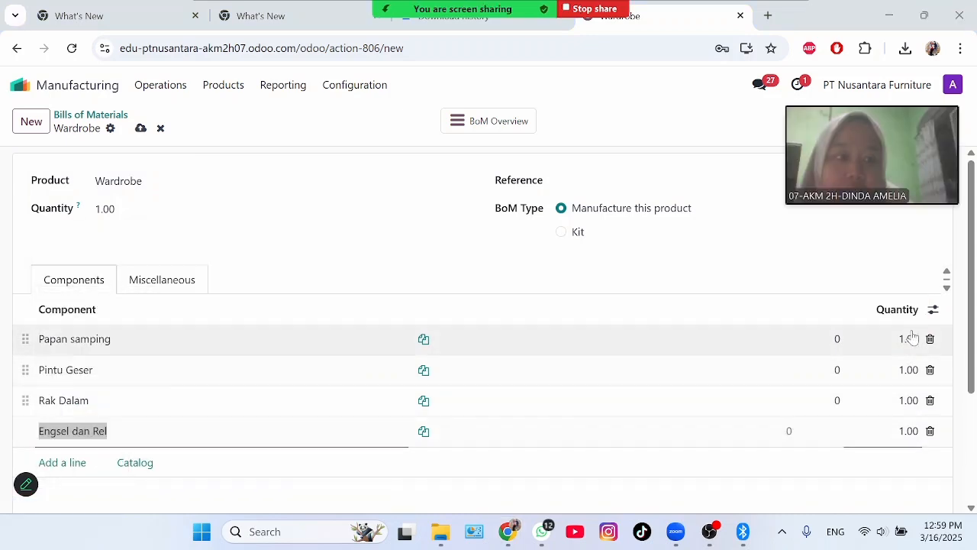
Set the component quantities to 2 Papan samping, 2 Pintu Geser and 3 Rak Dalam, and save the Wardrobe bill of materials
click(909, 342)
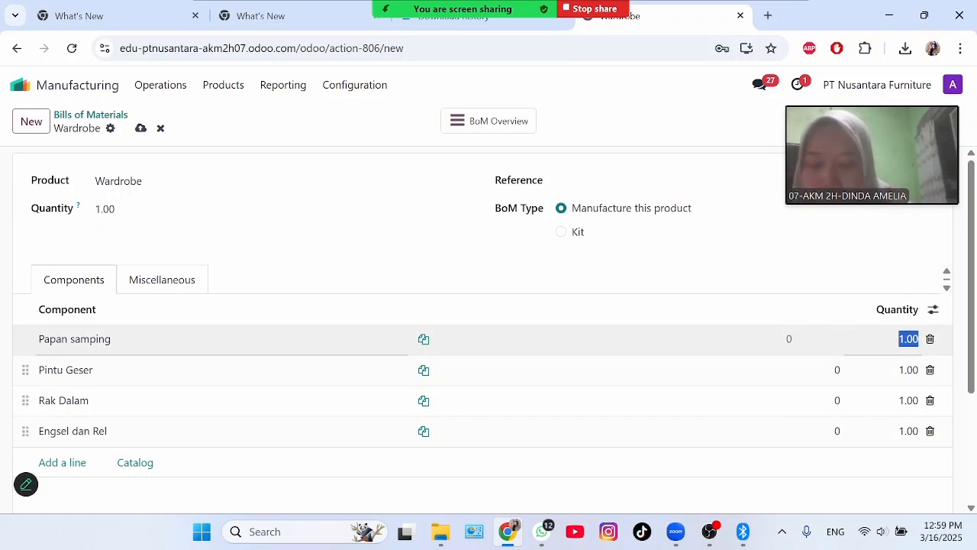
text(2)
click(909, 371)
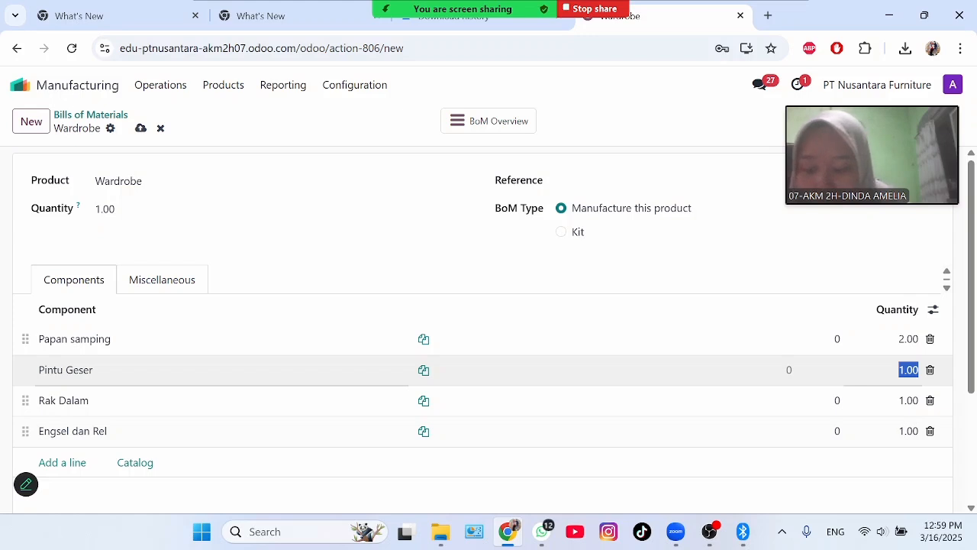
click(909, 400)
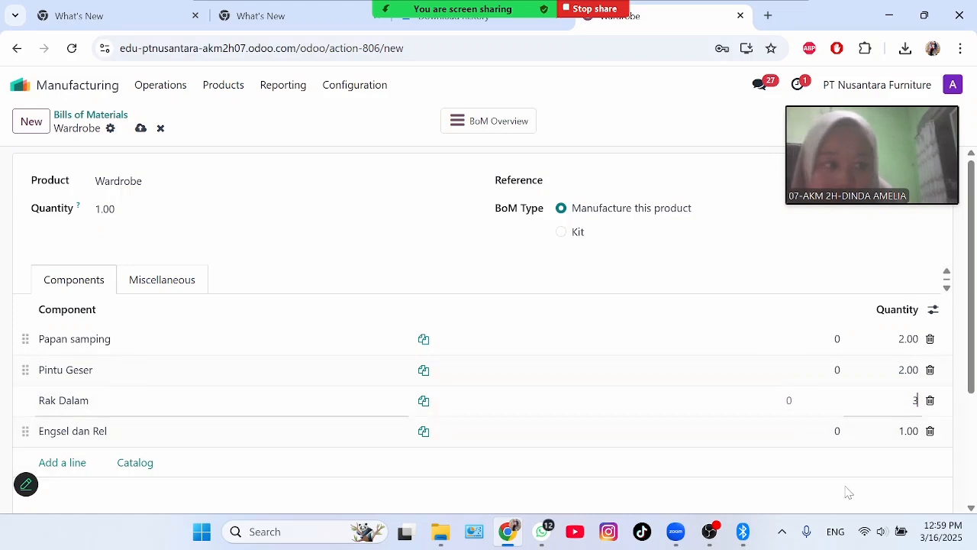
click(818, 480)
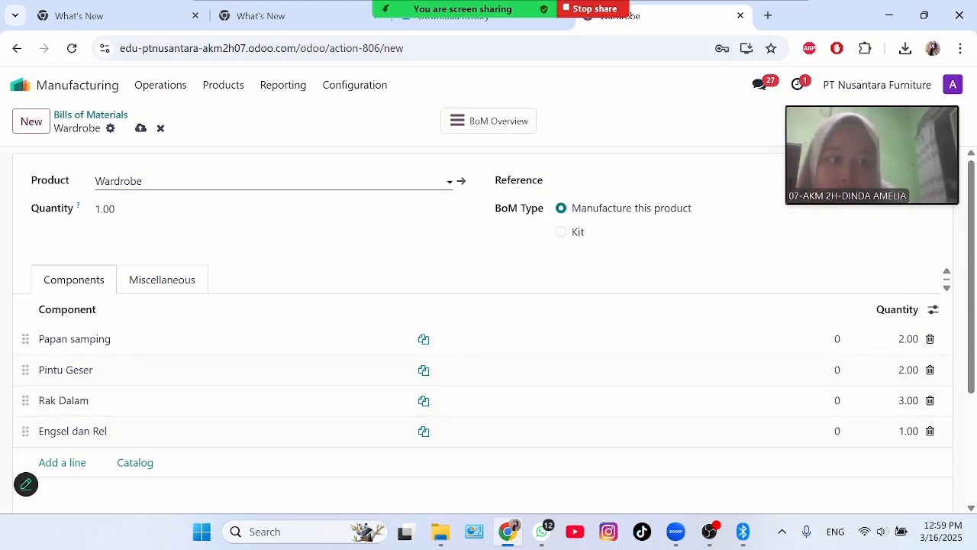
click(40, 124)
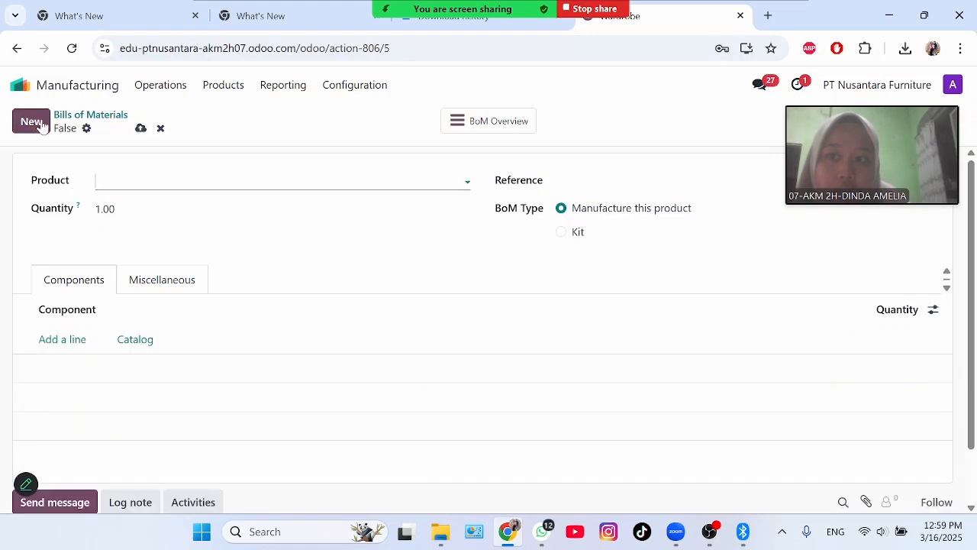
click(90, 115)
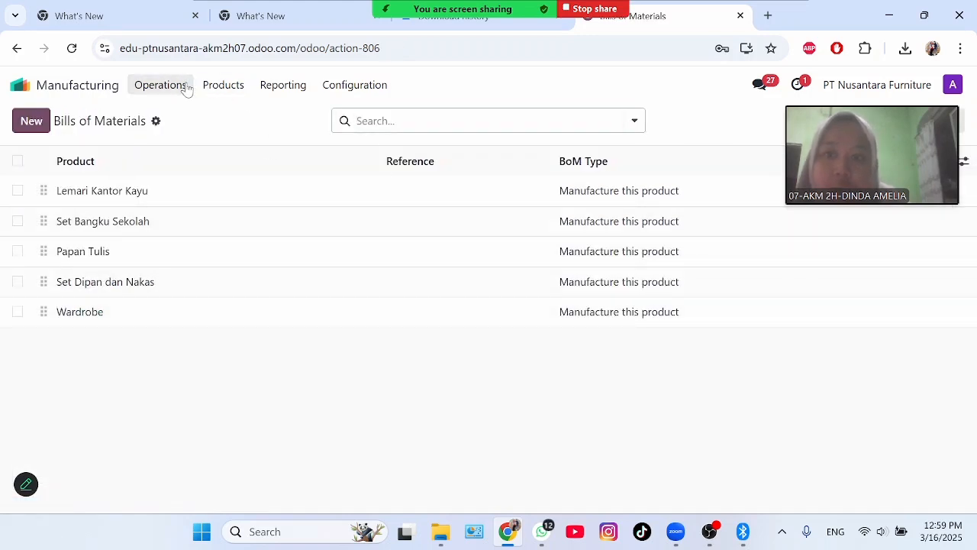
Create a new manufacturing order for the Wardrobe product
click(186, 85)
click(208, 116)
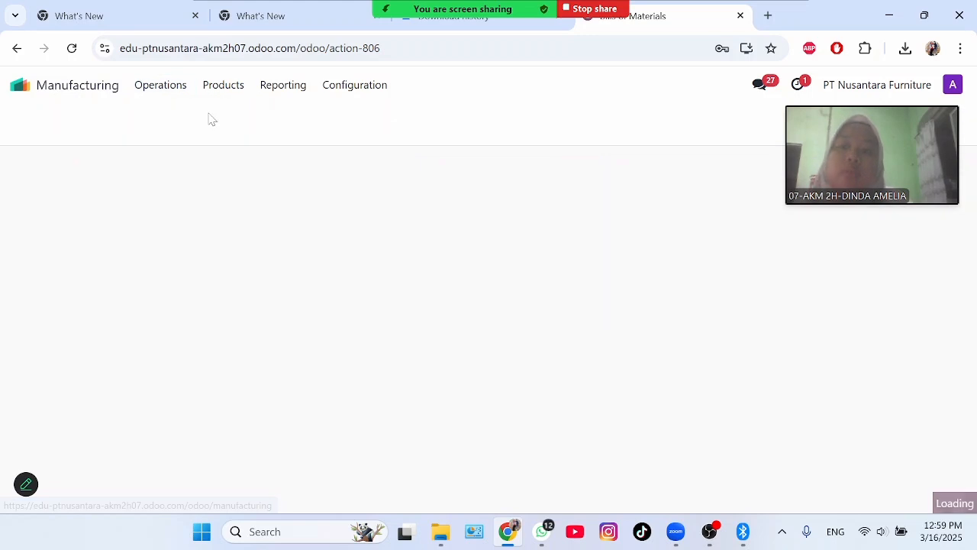
click(31, 121)
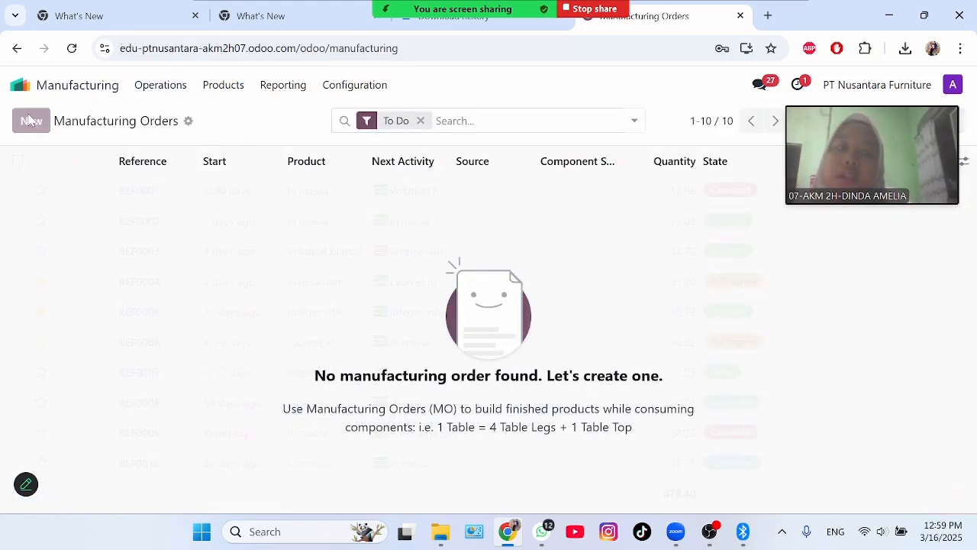
click(269, 254)
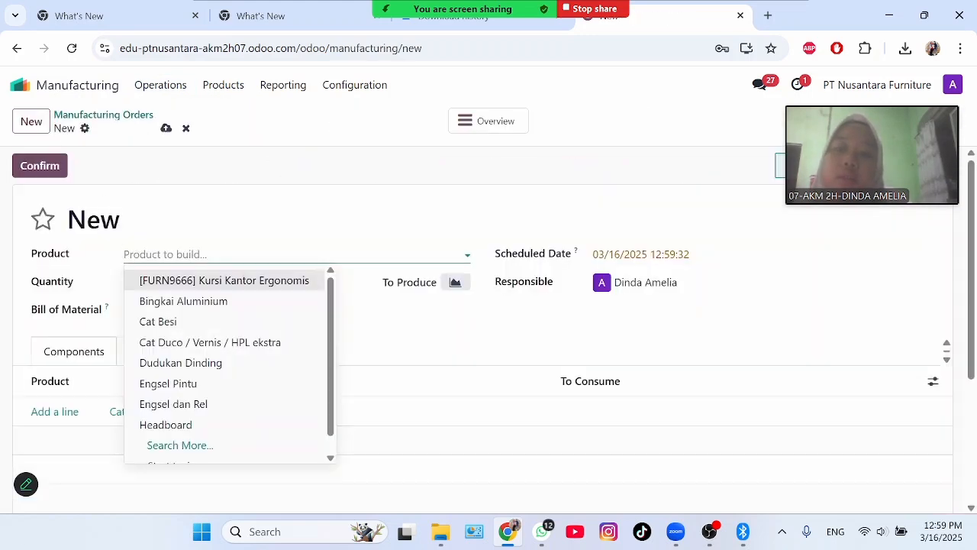
text(WA)
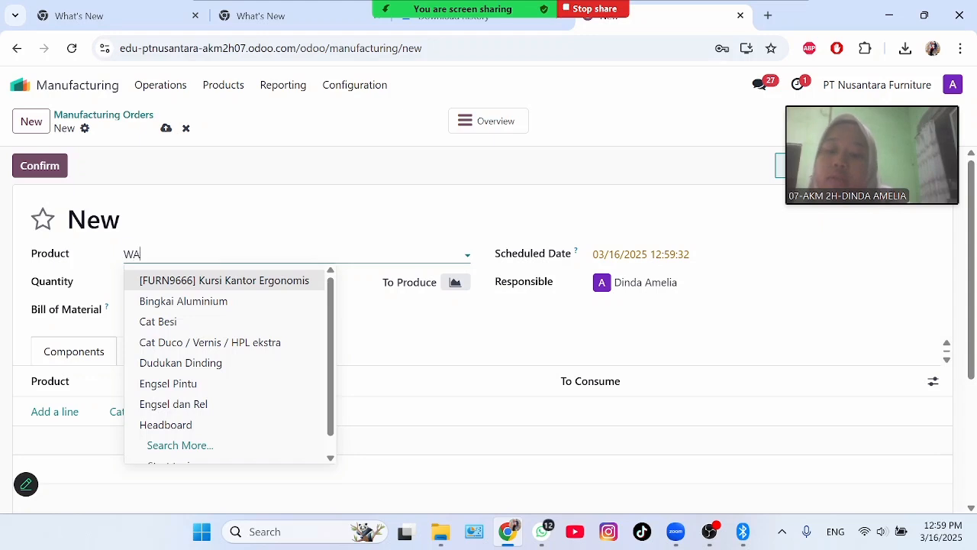
click(210, 303)
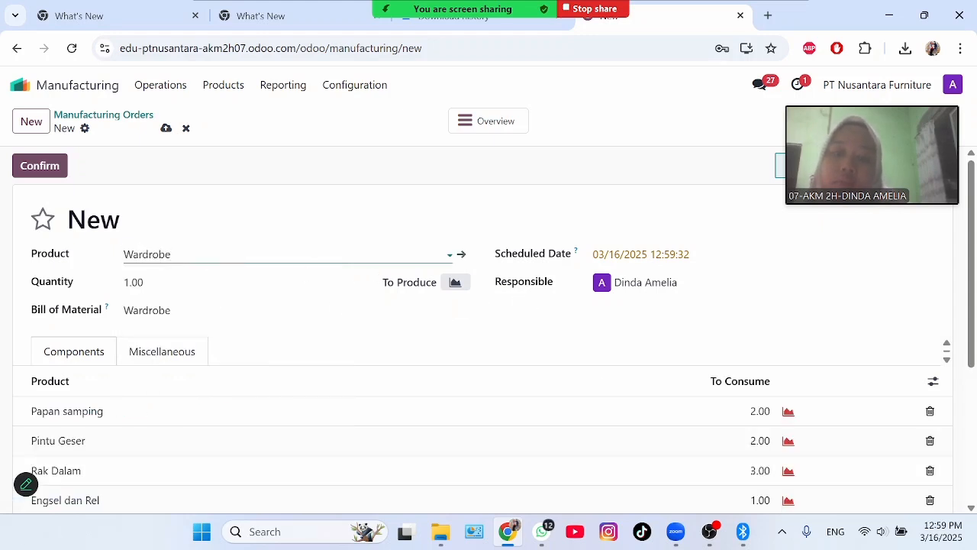
Apply 03/16/2025 12:59:32 as the scheduled date, check the component list and confirm the Wardrobe manufacturing order
click(655, 254)
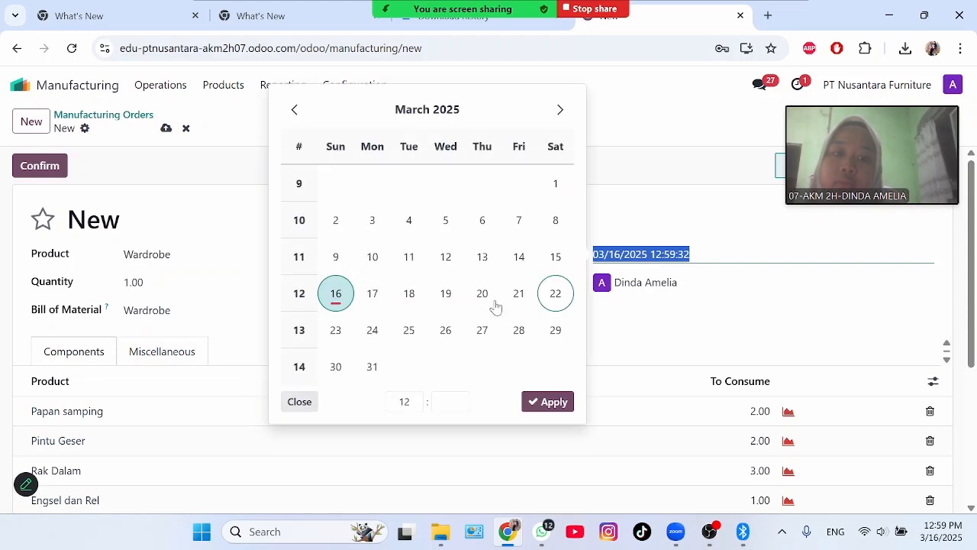
click(543, 405)
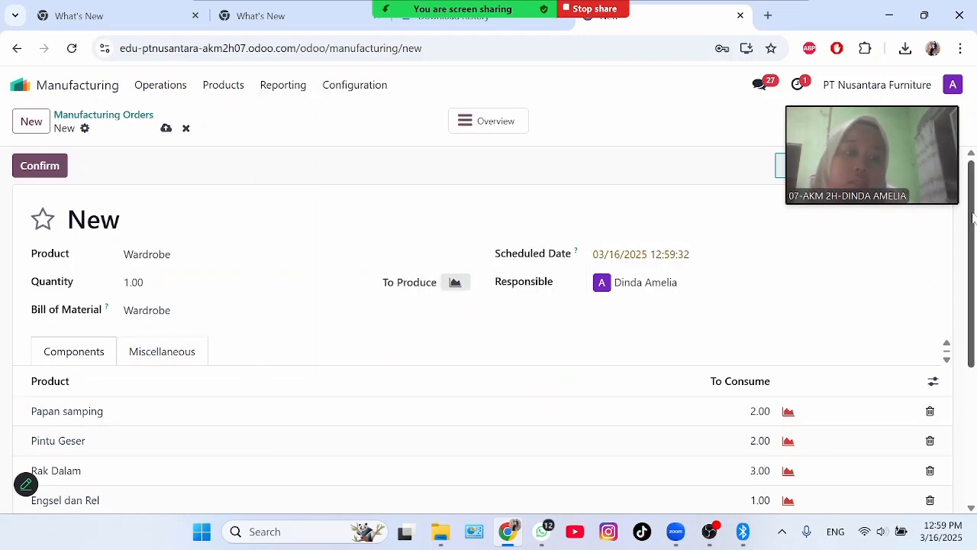
drag(972, 219, 974, 274)
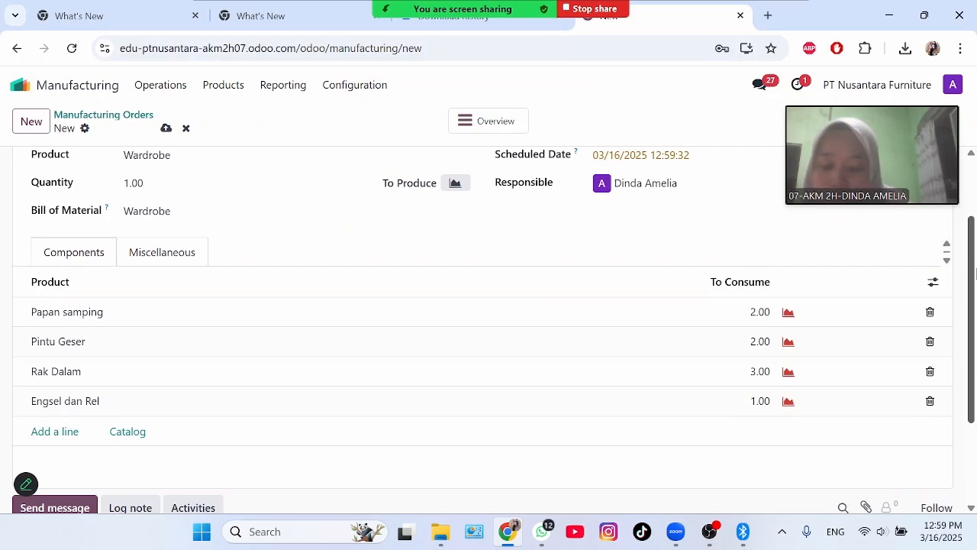
drag(976, 274, 973, 217)
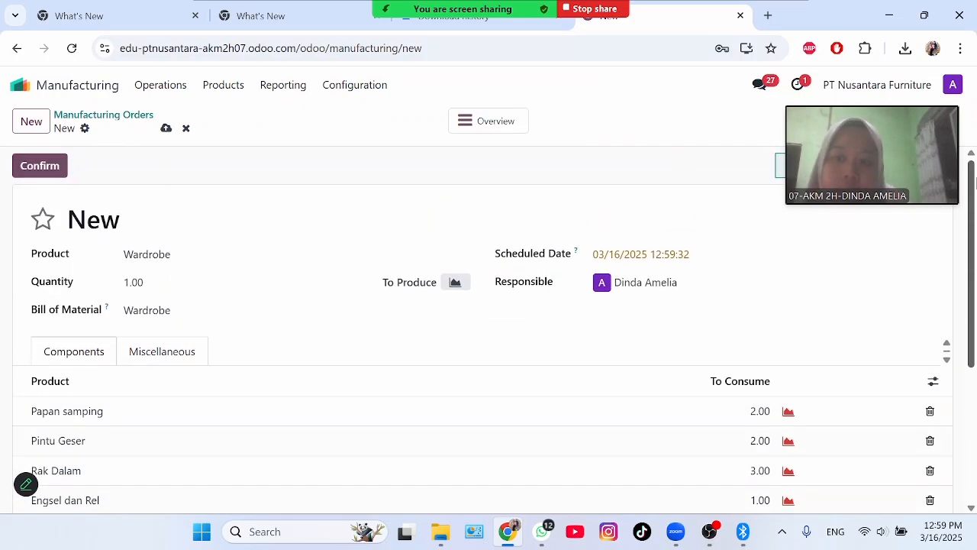
click(58, 168)
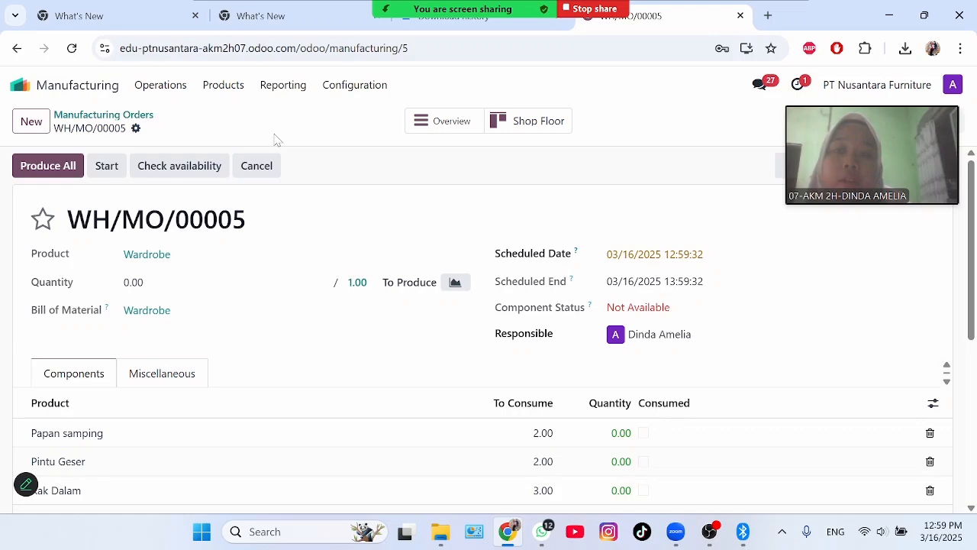
Switch to the Purchase app and start a new request for quotation with CV Maju Jaya as the vendor
click(87, 83)
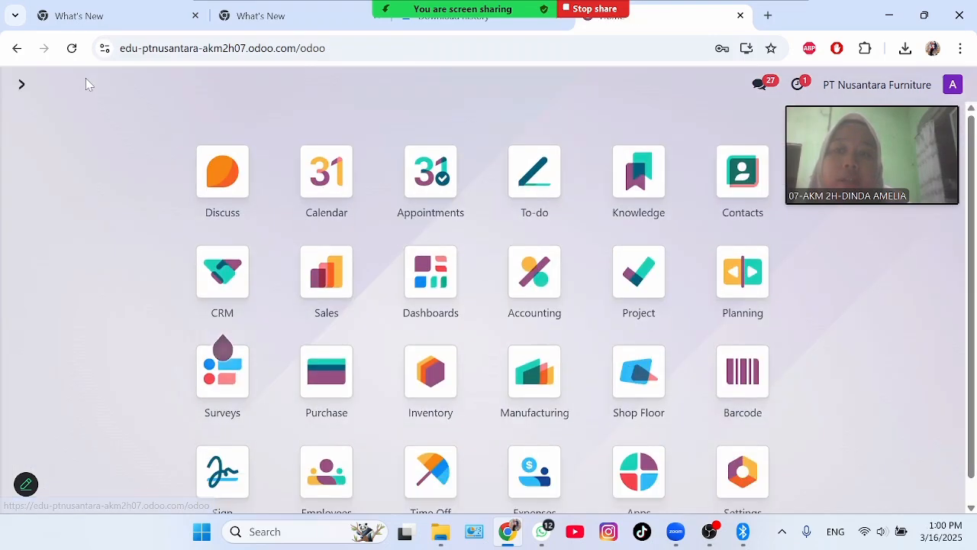
click(304, 372)
click(42, 129)
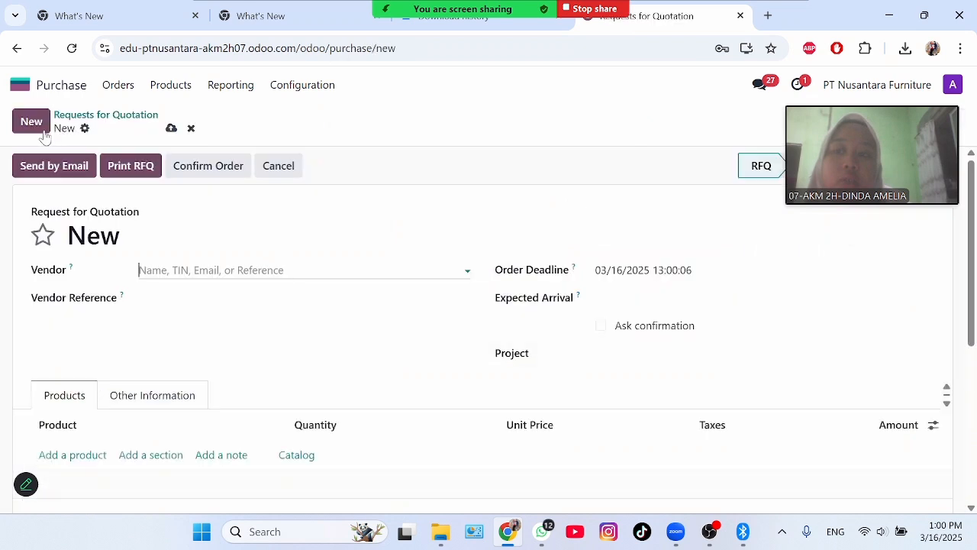
click(200, 271)
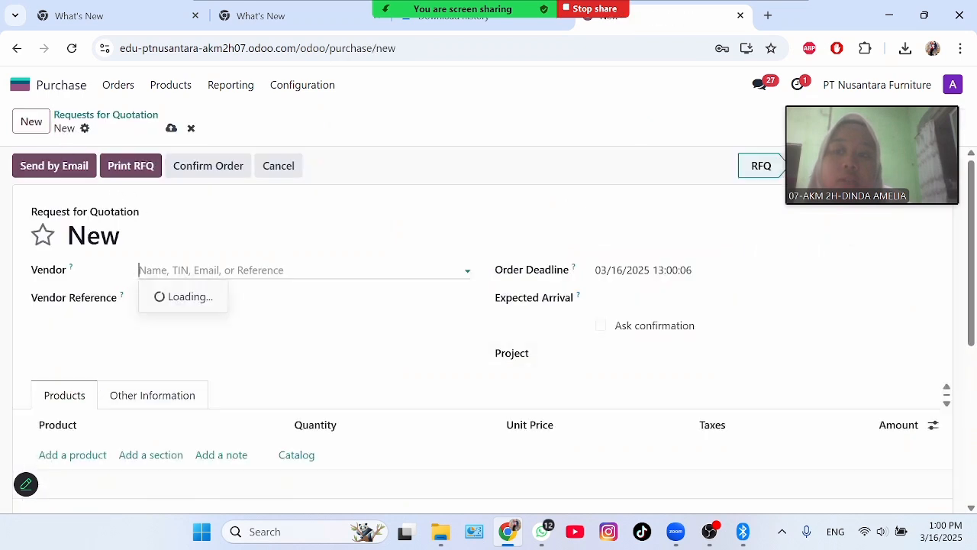
click(199, 300)
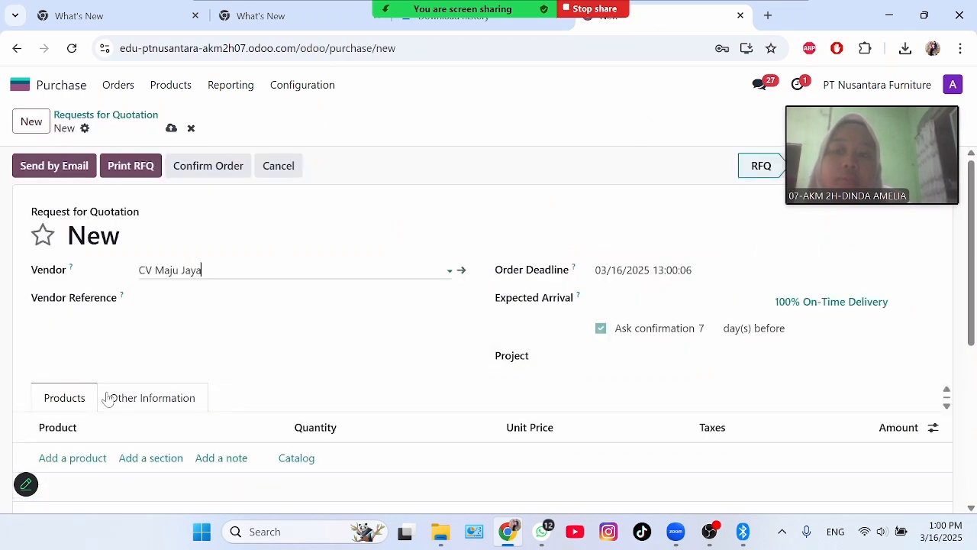
Set the request for quotation's expected arrival to 03/17/2025 13:00:00
click(682, 300)
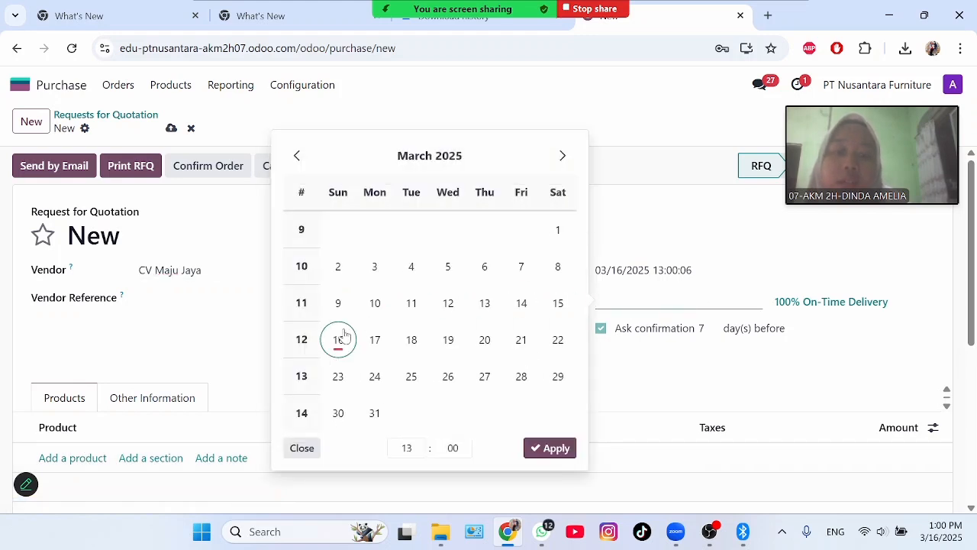
click(375, 341)
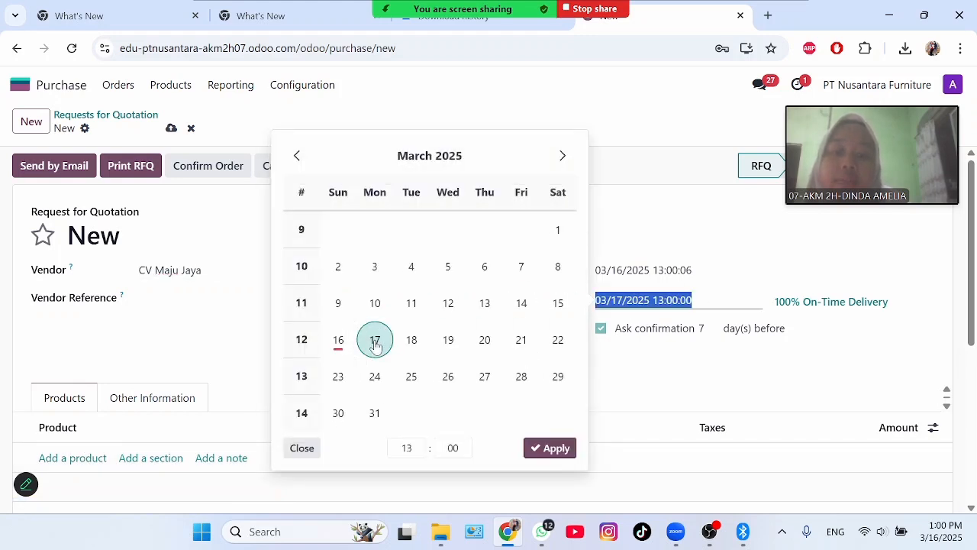
click(541, 450)
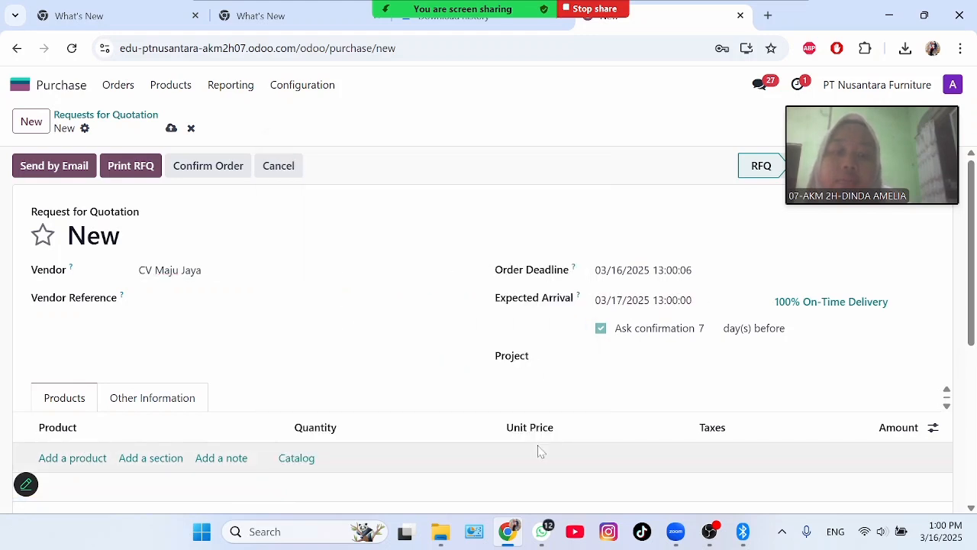
Add Papan samping and Pintu Geser as product lines on the request for quotation
click(98, 458)
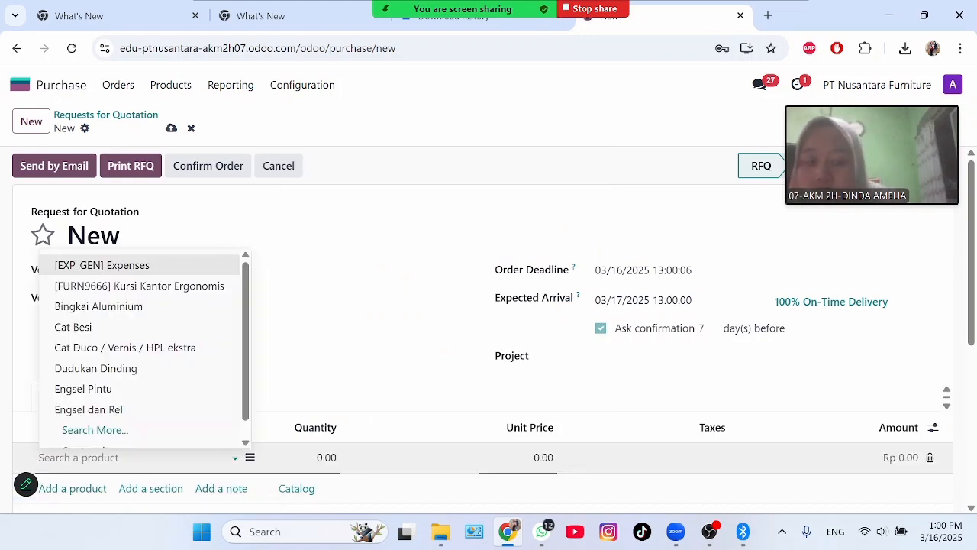
text(PAP)
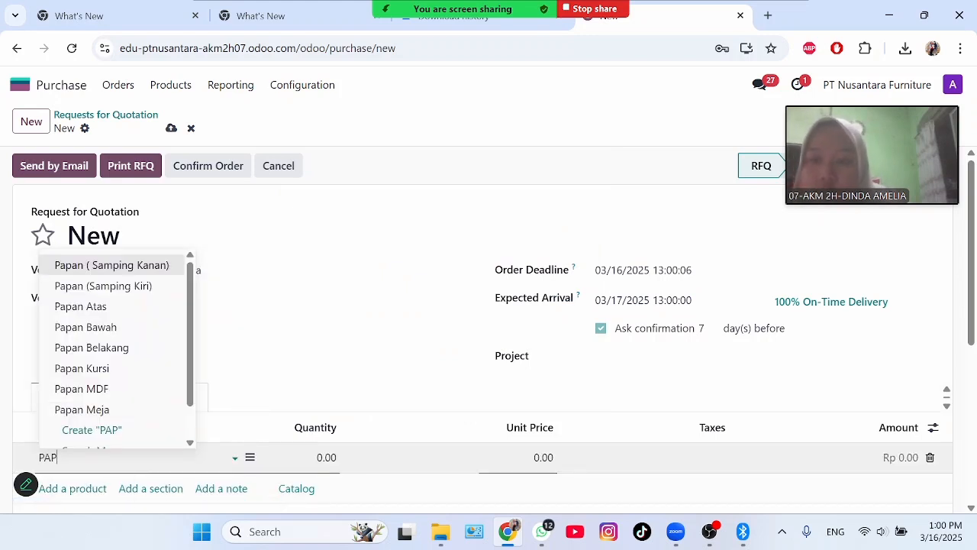
text(AN SA)
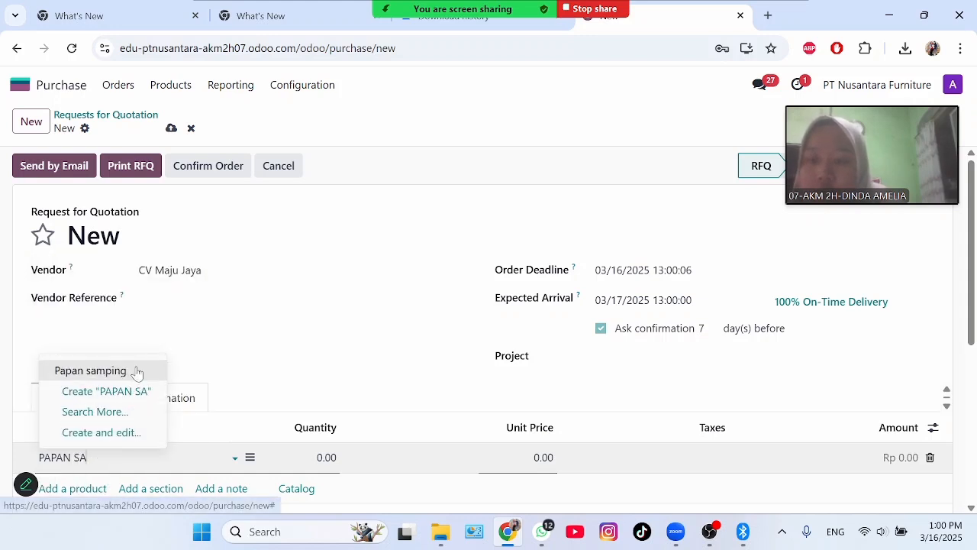
click(90, 370)
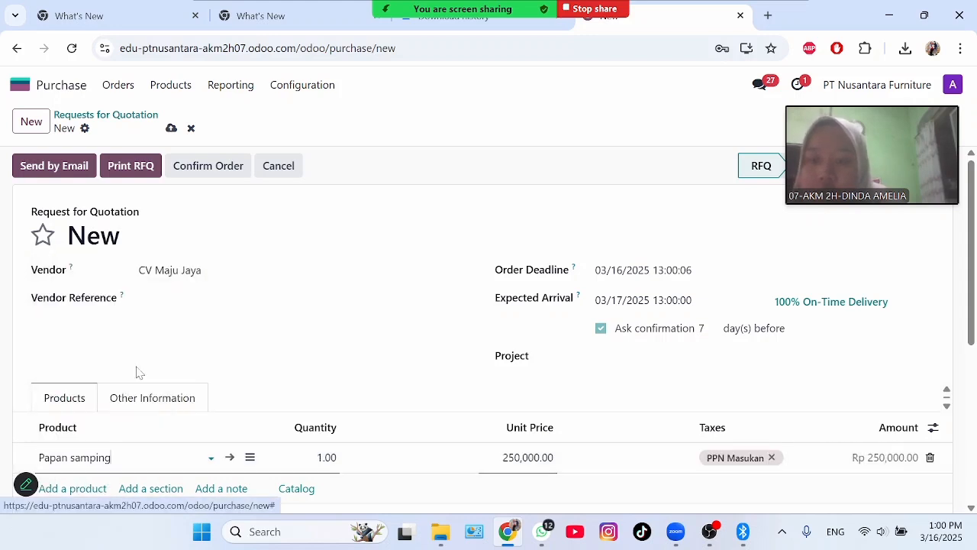
click(87, 489)
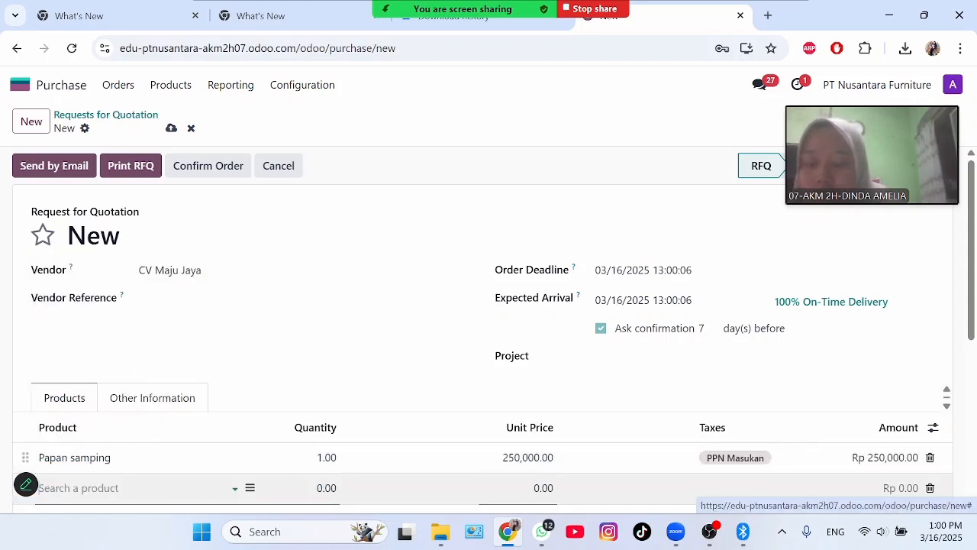
text(PINTU)
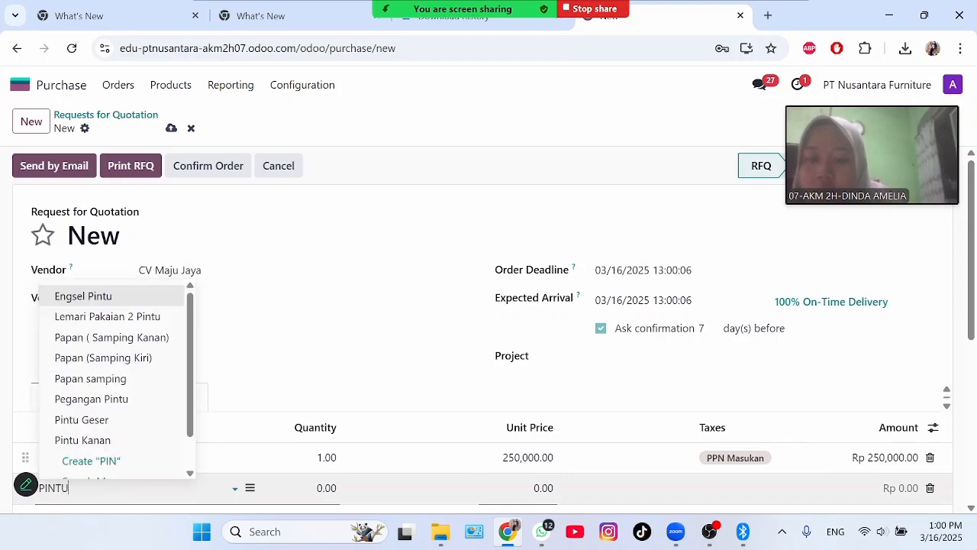
click(119, 363)
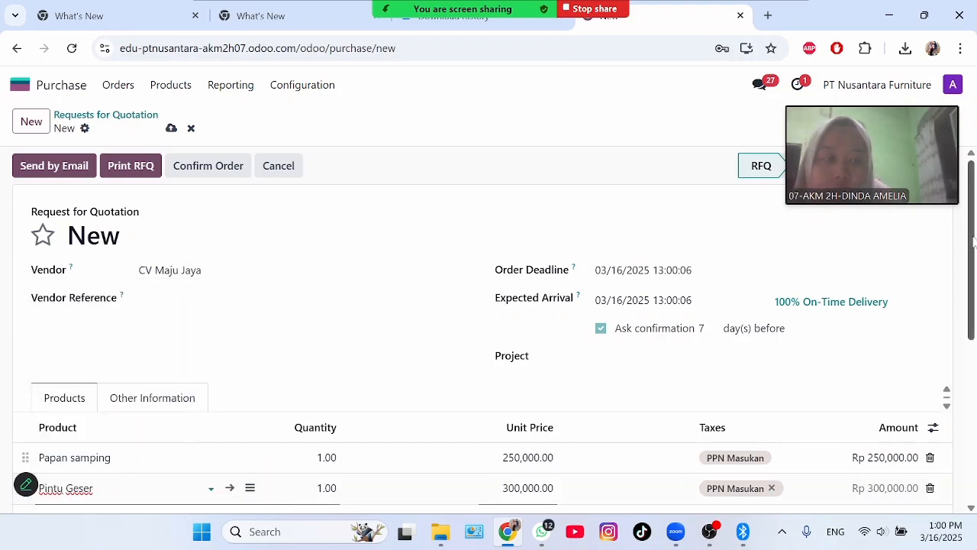
Add Rak Dalam and Engsel dan Rel as further product lines on the request for quotation
drag(974, 242, 973, 323)
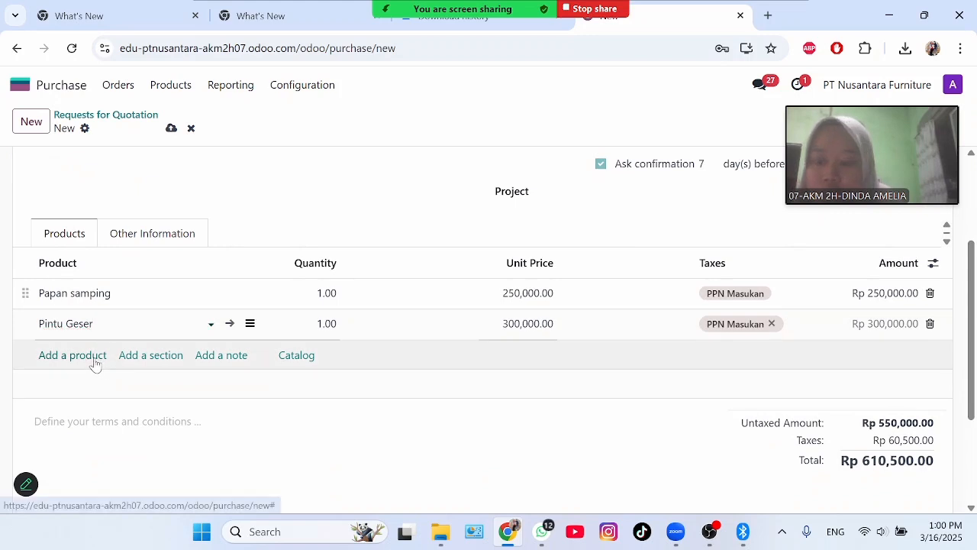
click(73, 356)
text(RAK)
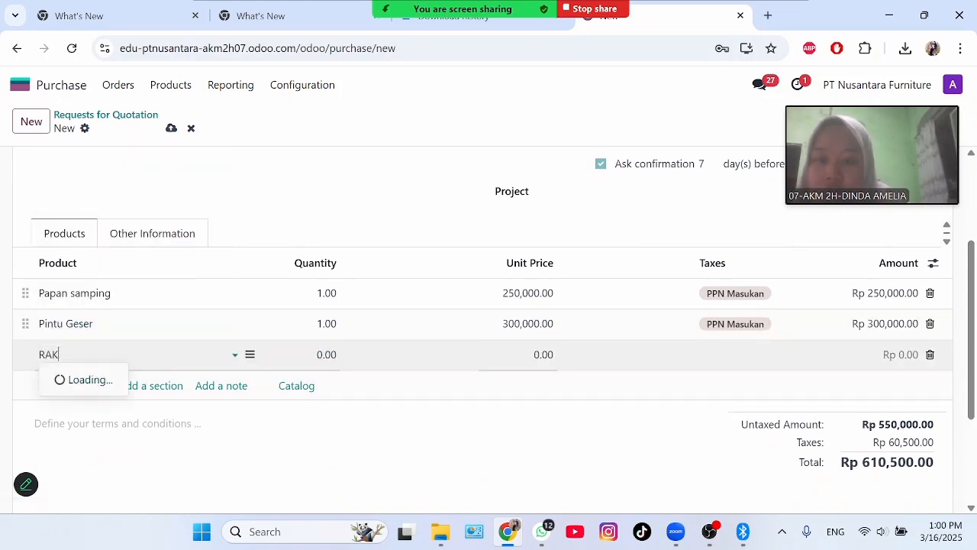
click(124, 405)
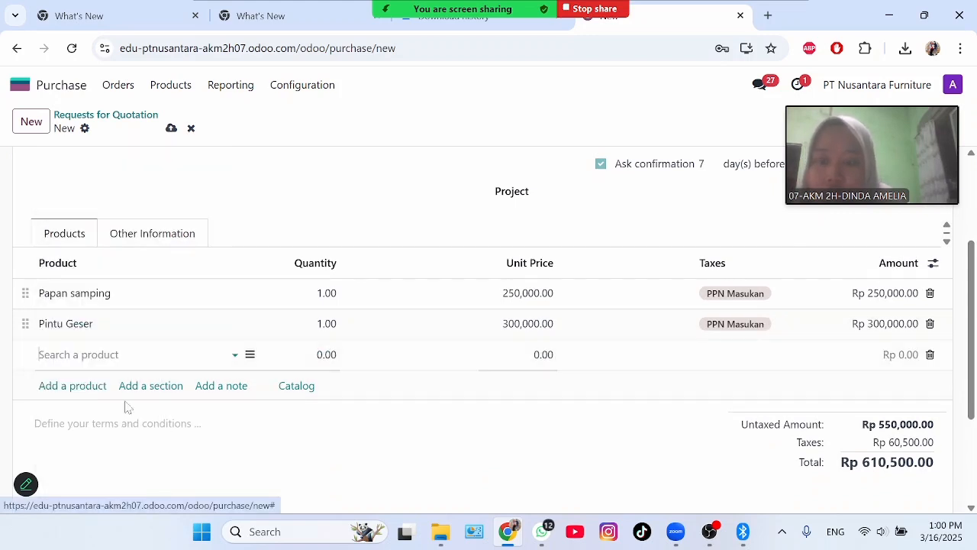
click(82, 386)
text(E)
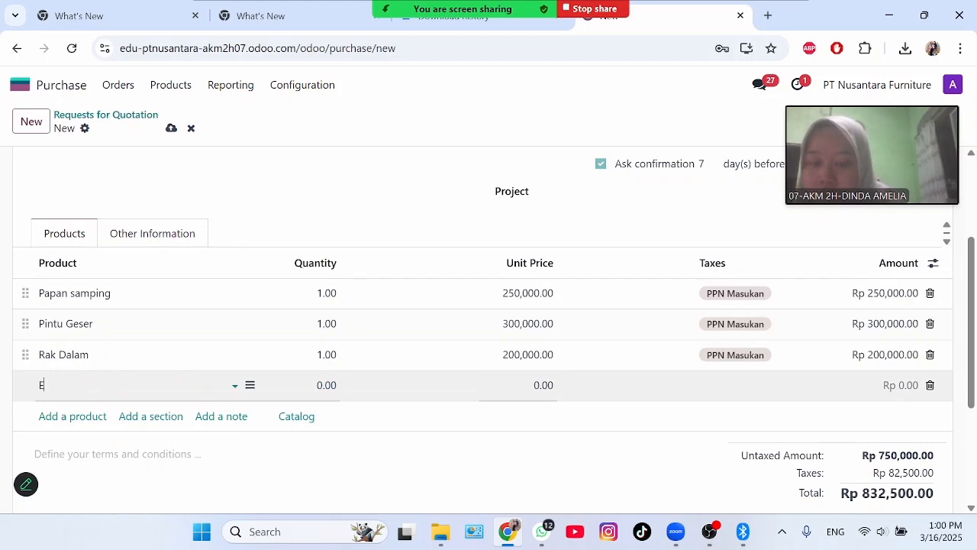
text(NGS)
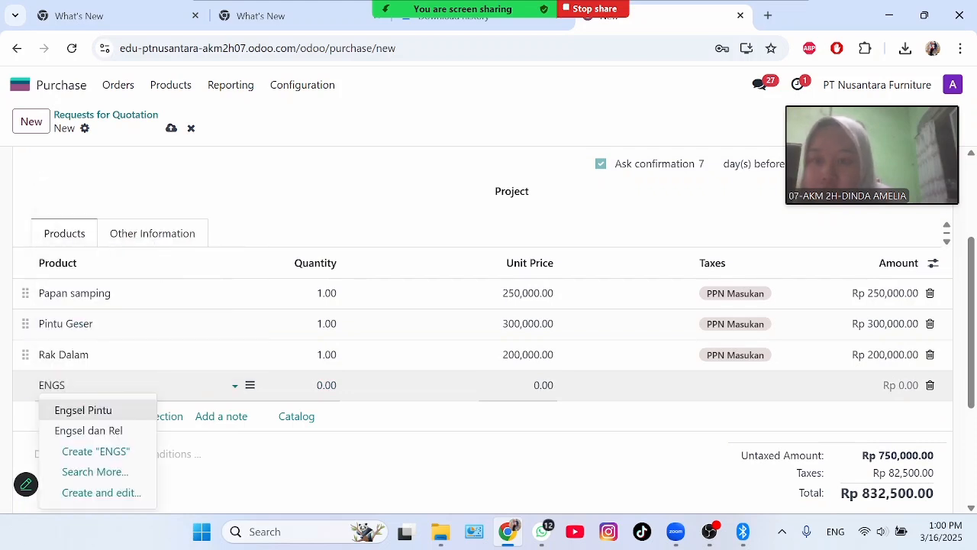
click(122, 432)
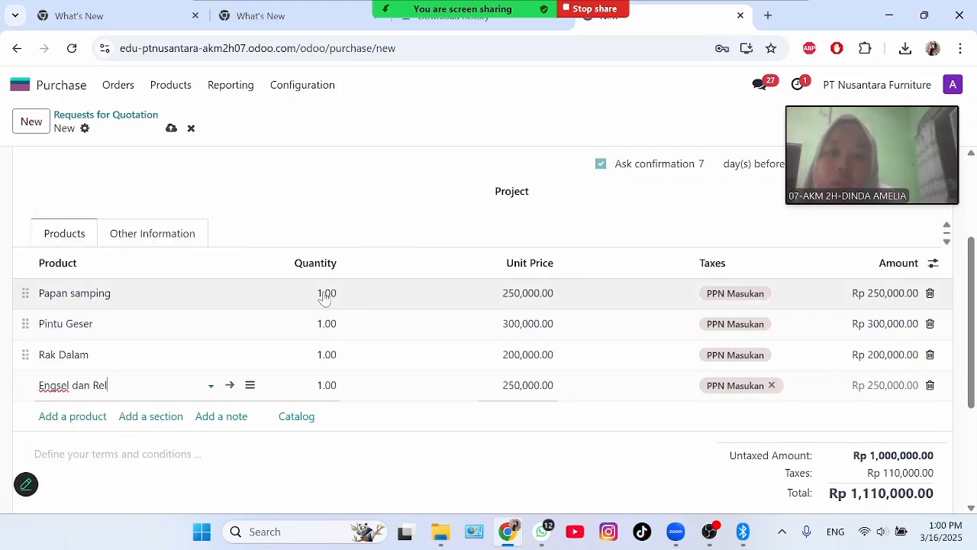
Set the quantity to 5 for Papan samping, Pintu Geser, Rak Dalam and Engsel dan Rel
click(325, 297)
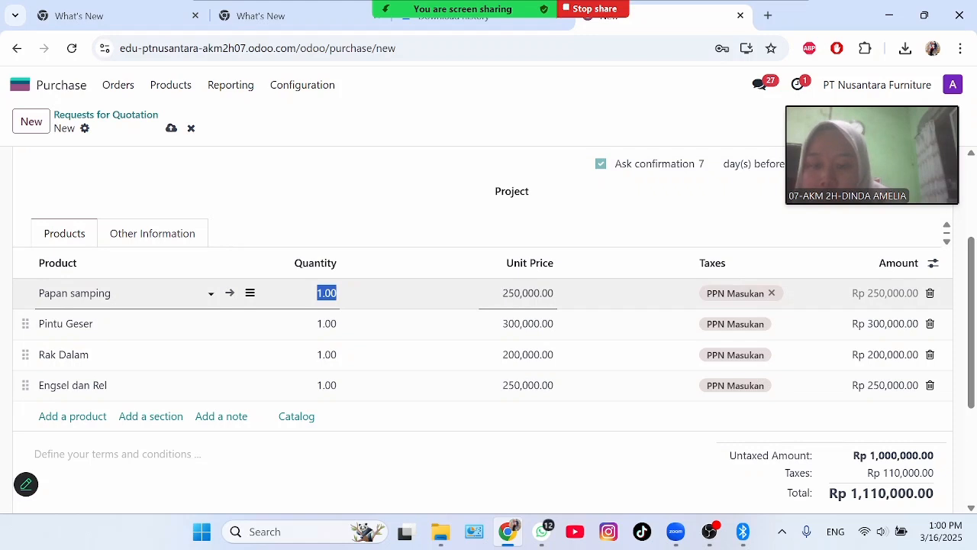
click(327, 333)
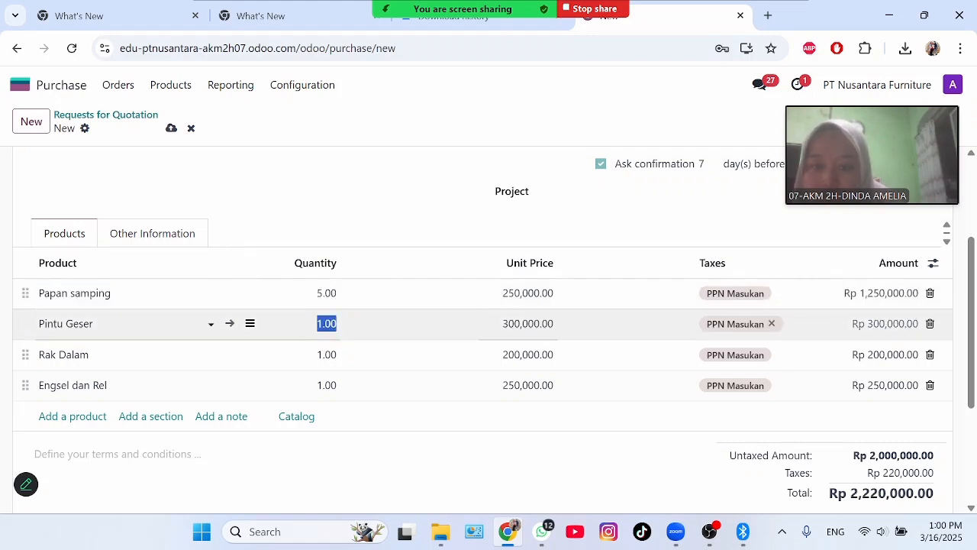
click(330, 355)
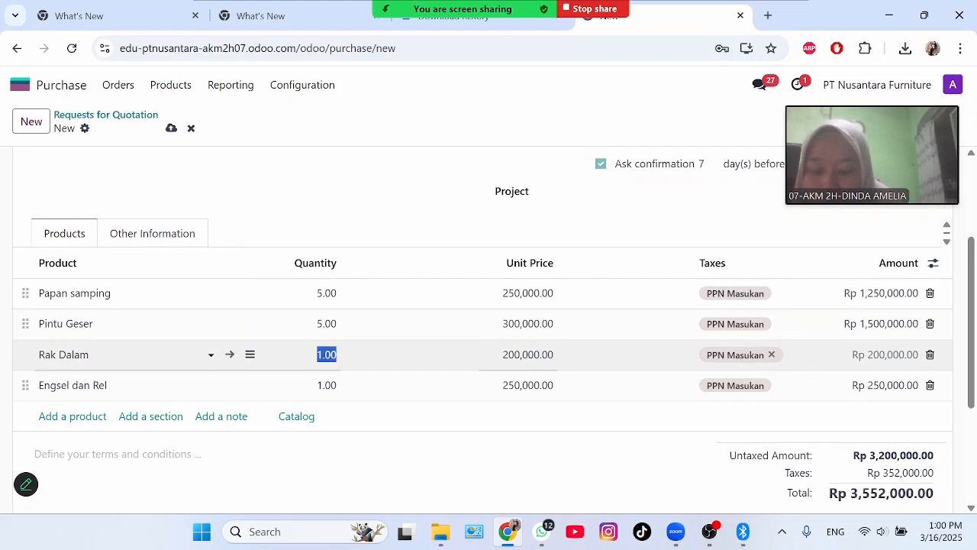
text(5)
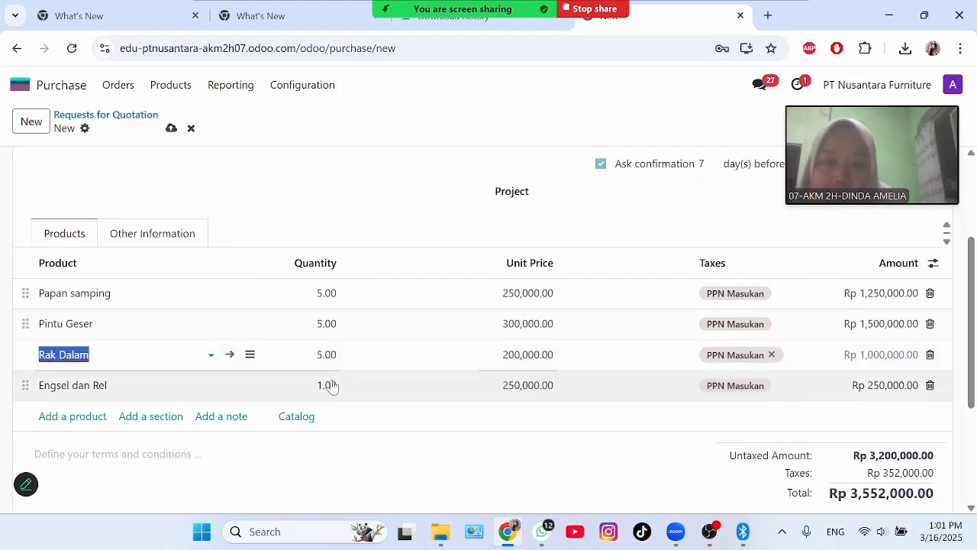
click(329, 386)
text(5)
click(458, 417)
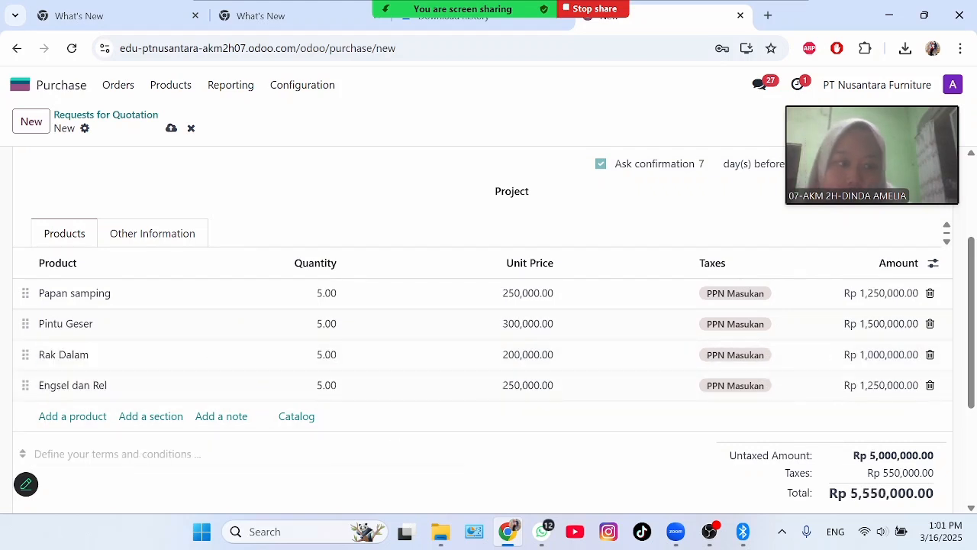
Send the request for quotation to CV Maju Jaya by email and confirm it as a purchase order
scroll(587, 303, up, 3)
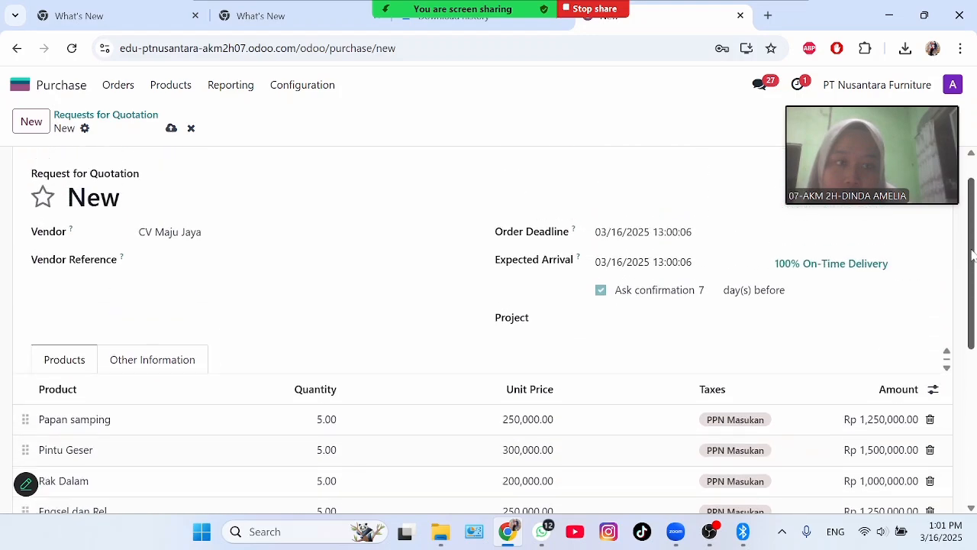
click(82, 167)
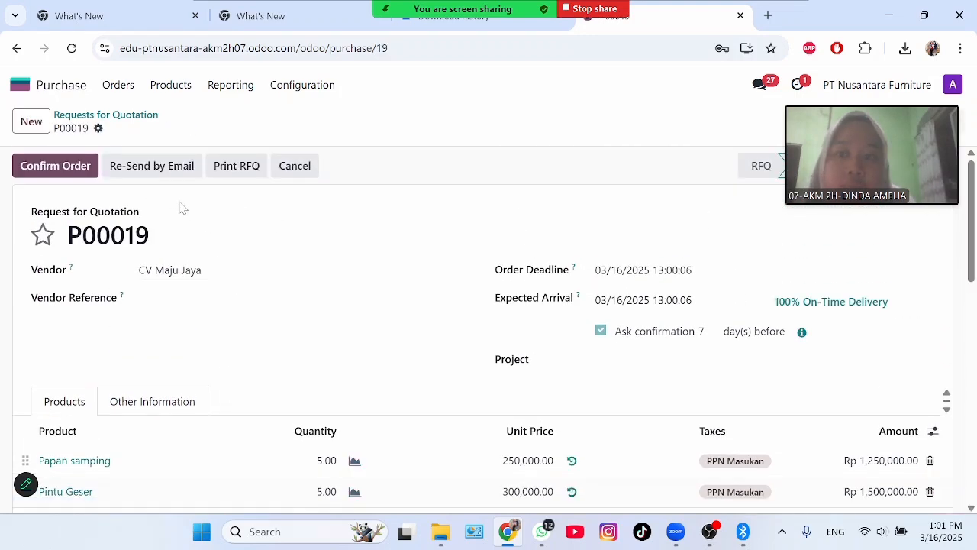
click(74, 167)
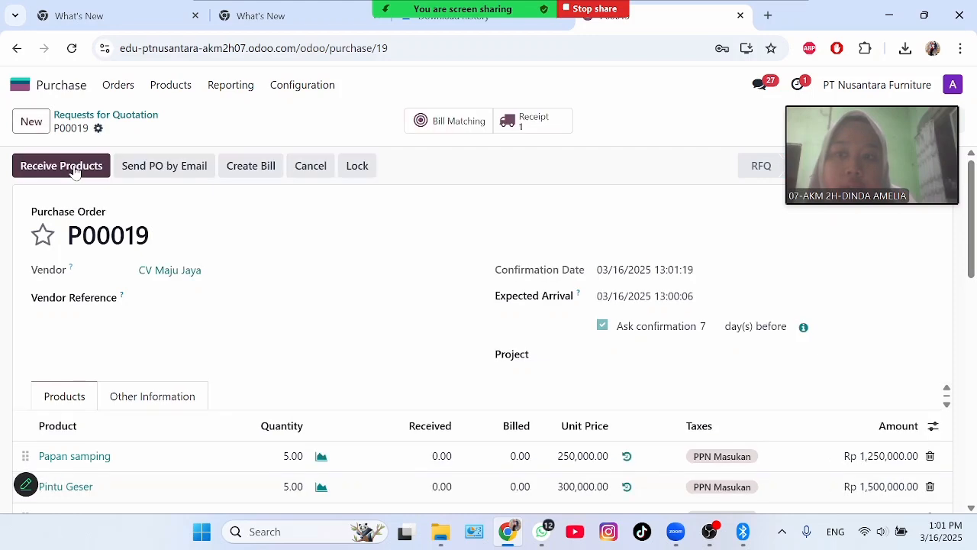
Open the purchase order's receipt and validate the delivery of all four components
click(559, 126)
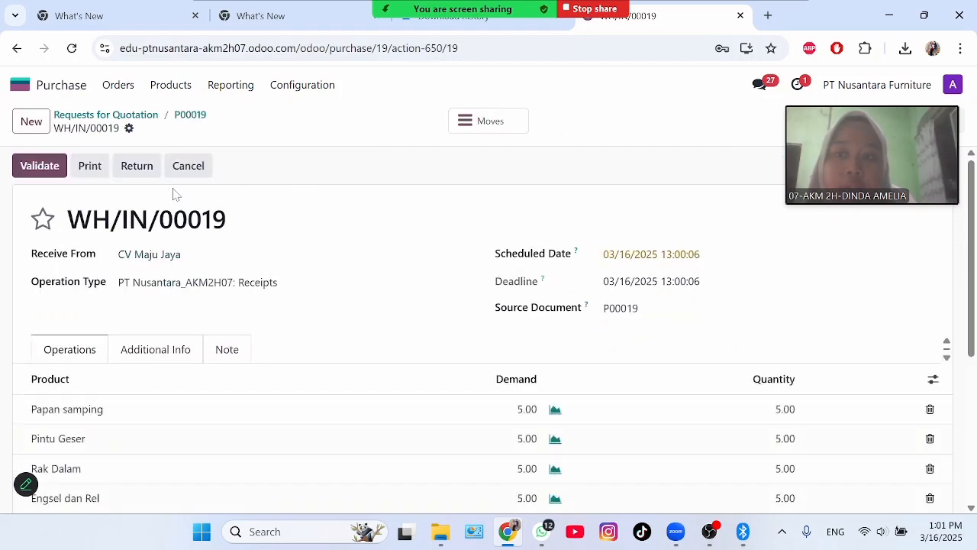
click(39, 166)
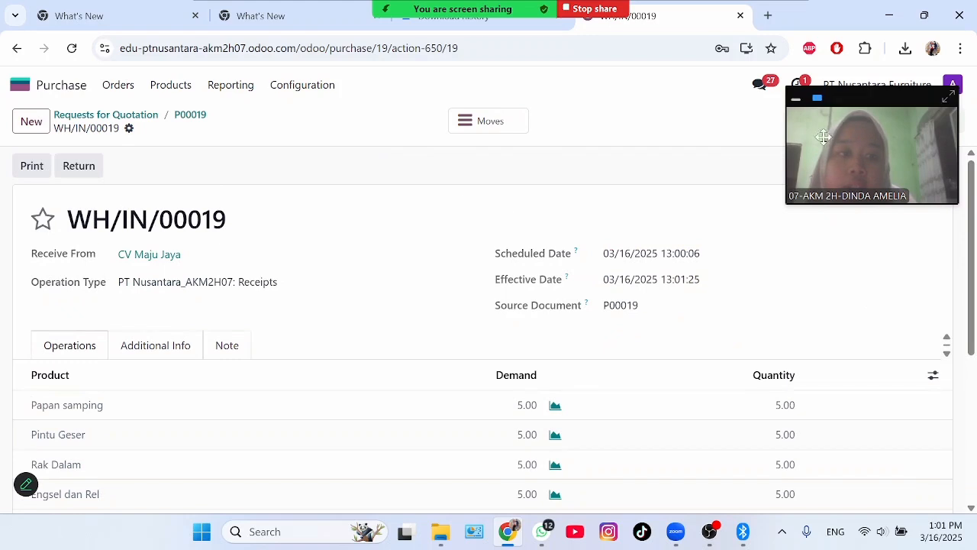
drag(855, 110, 806, 251)
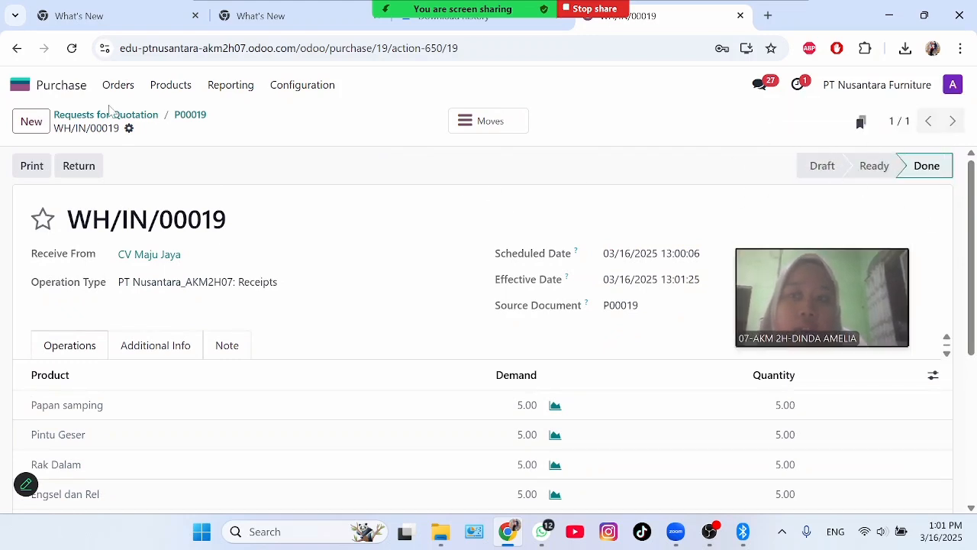
Switch to the Manufacturing app and open the confirmed Wardrobe manufacturing order
click(45, 90)
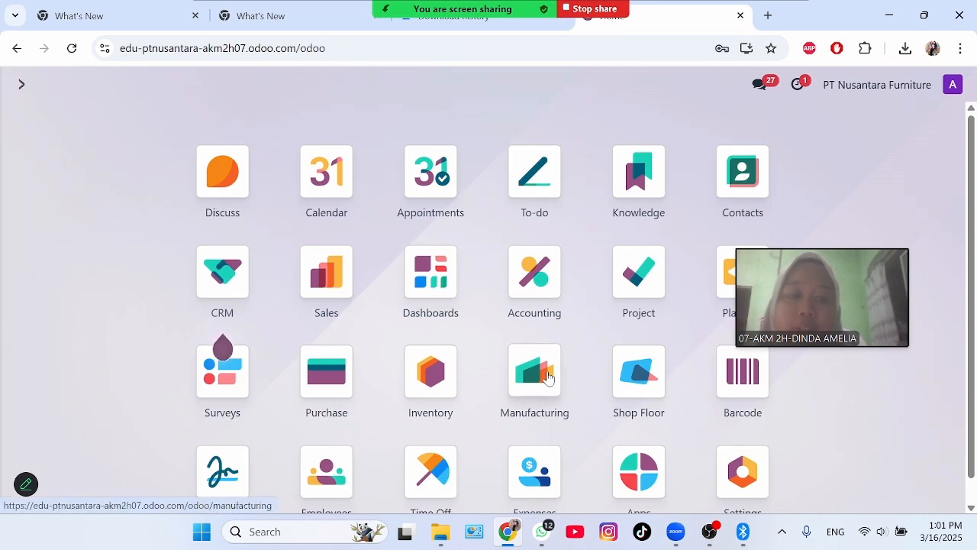
click(547, 376)
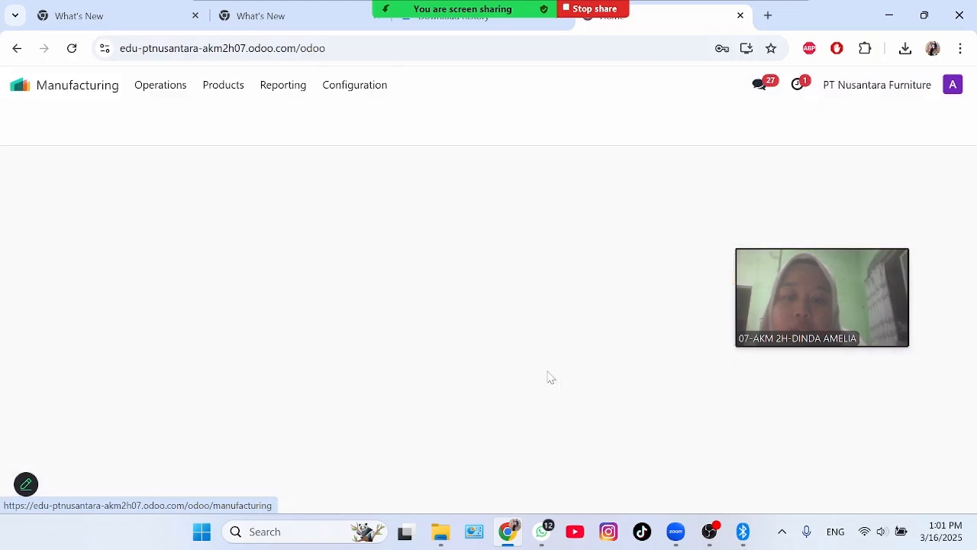
double_click(324, 194)
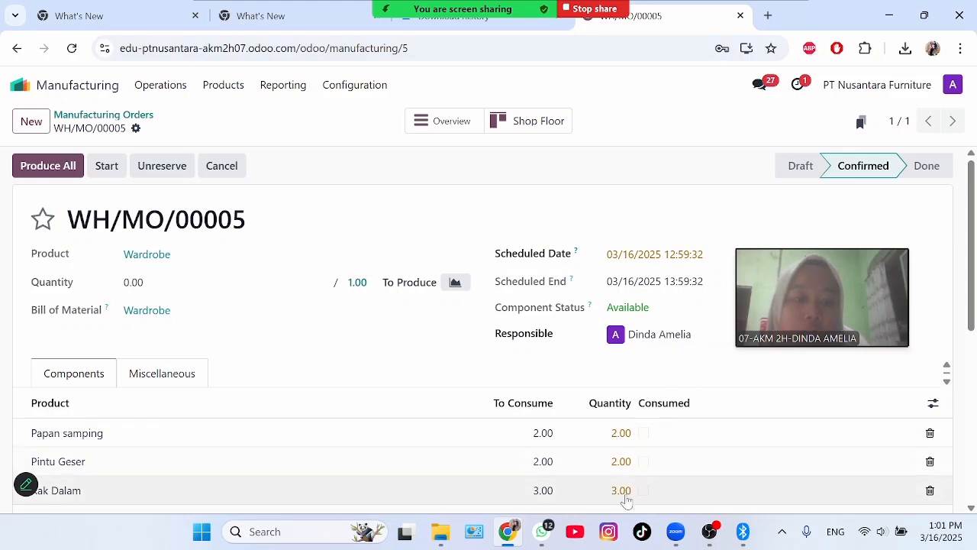
Check the order's component list and set the produced Wardrobe quantity to 1
scroll(973, 252, down, 2)
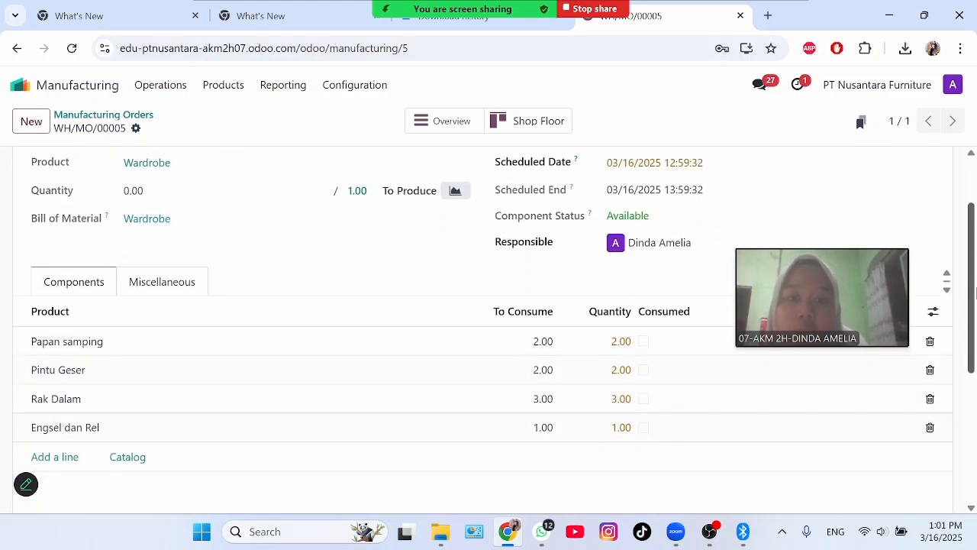
double_click(133, 191)
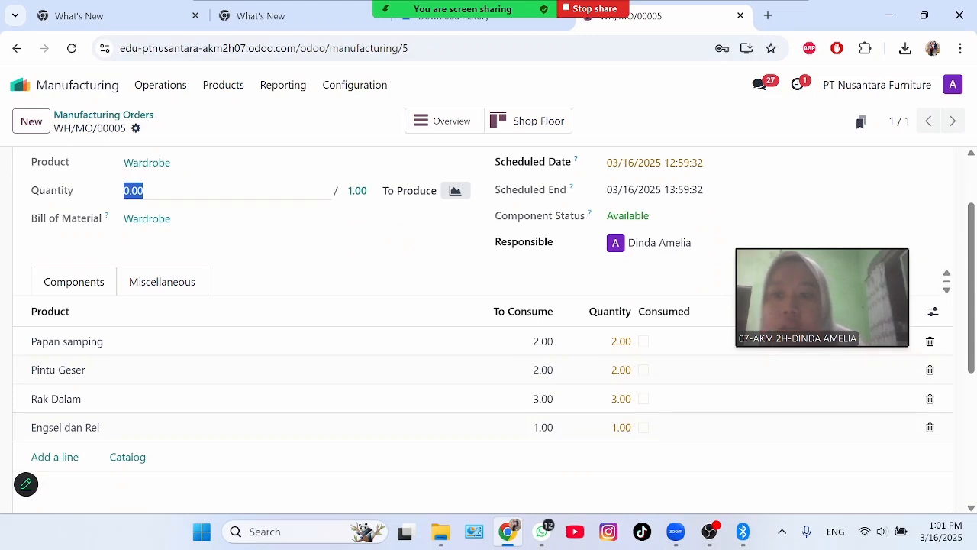
text(1)
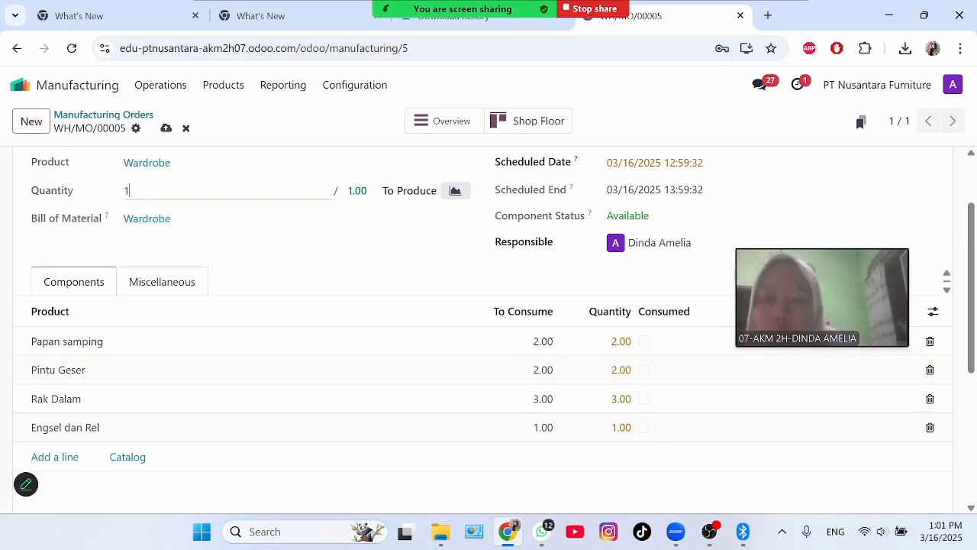
click(205, 242)
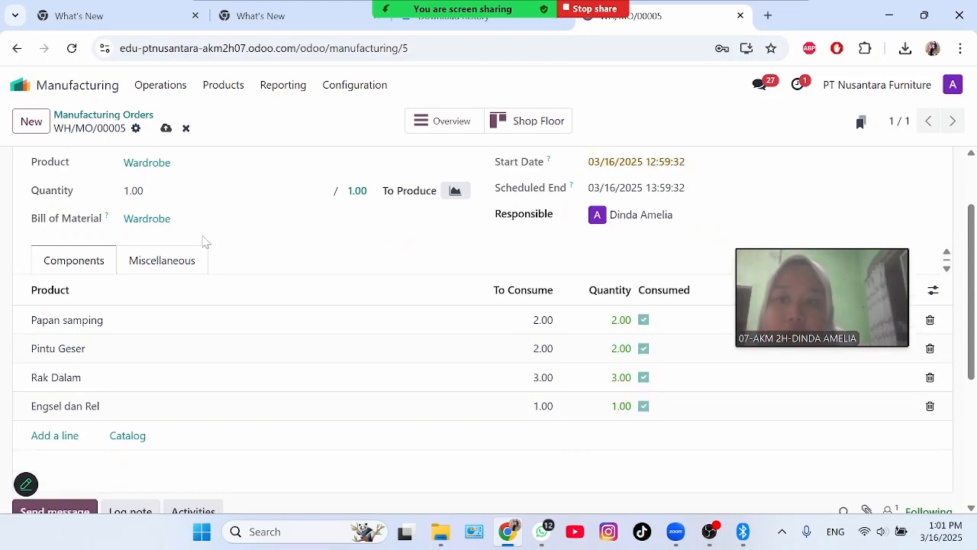
Clear and restore the Consumed marks of the Wardrobe order's four components
click(644, 321)
click(643, 322)
click(644, 349)
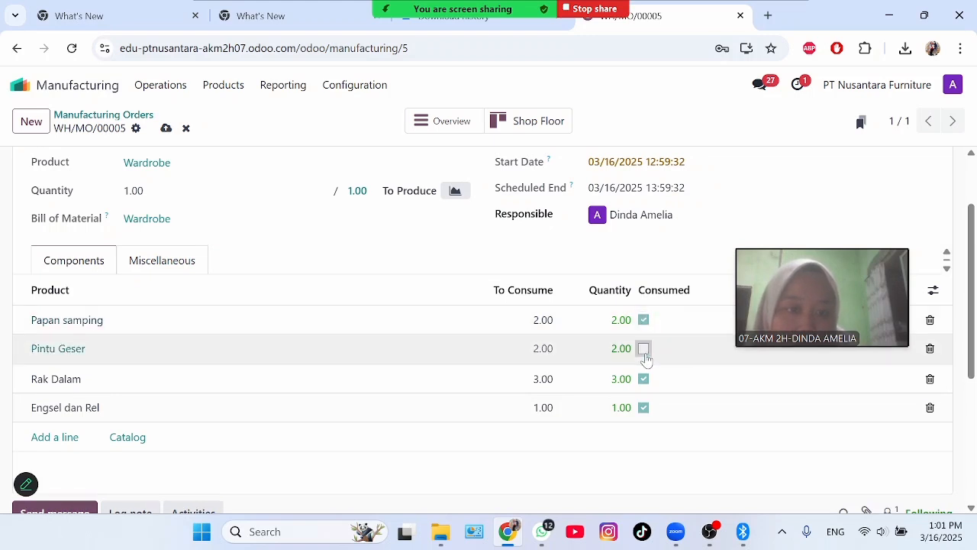
click(643, 379)
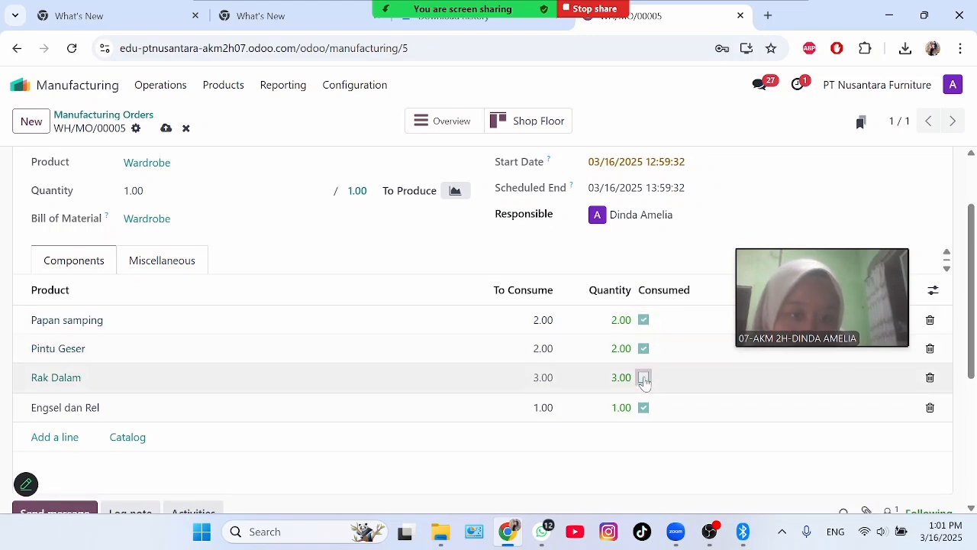
click(644, 410)
click(645, 412)
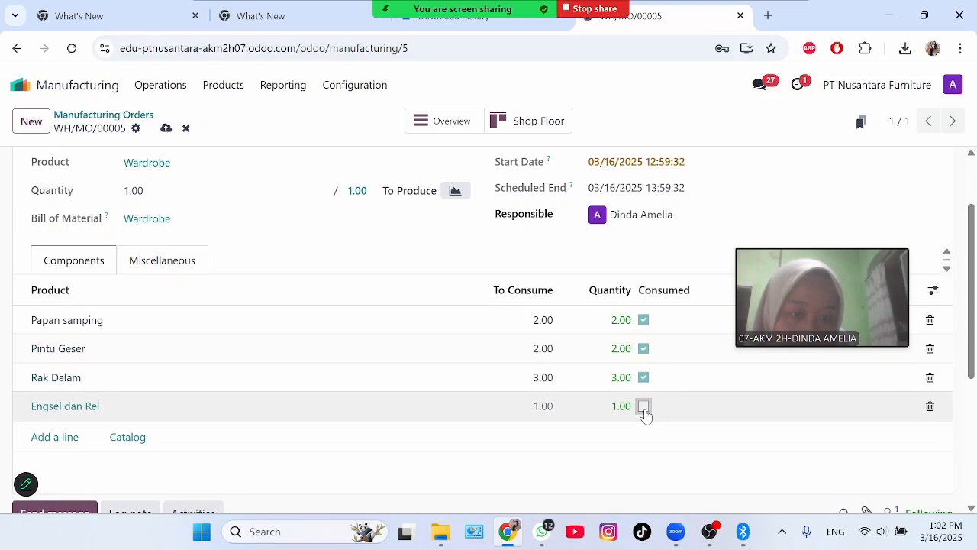
click(390, 223)
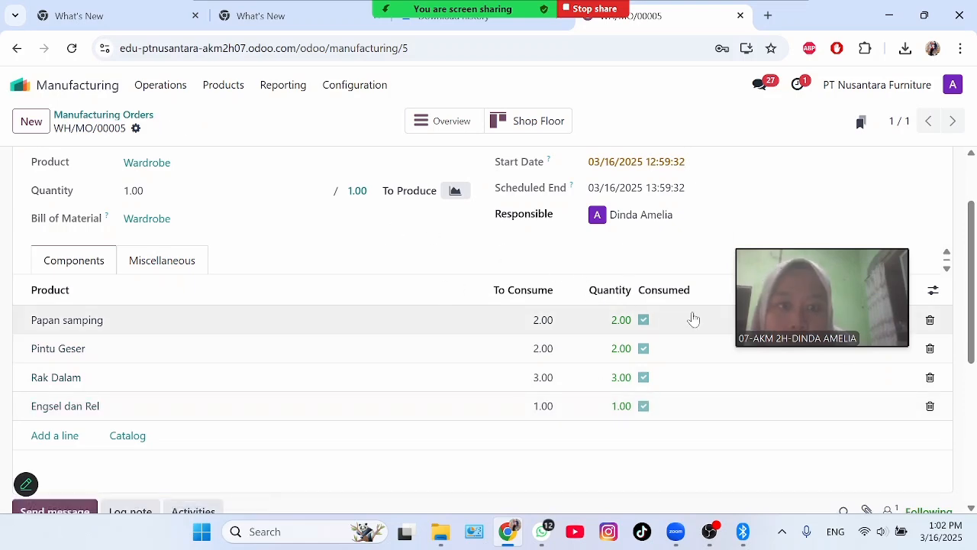
Complete the Wardrobe manufacturing order by producing the full quantity, and open its cost overview
drag(969, 202, 954, 147)
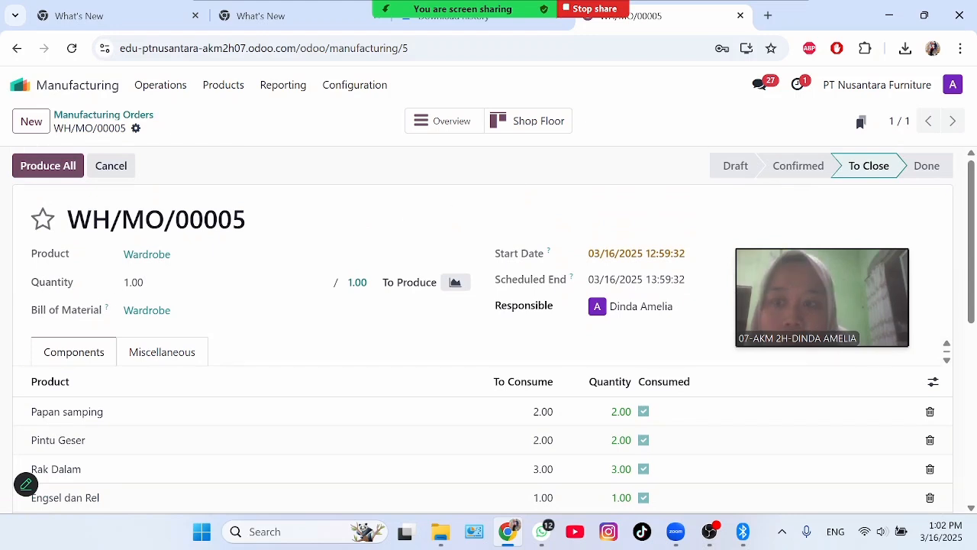
click(59, 167)
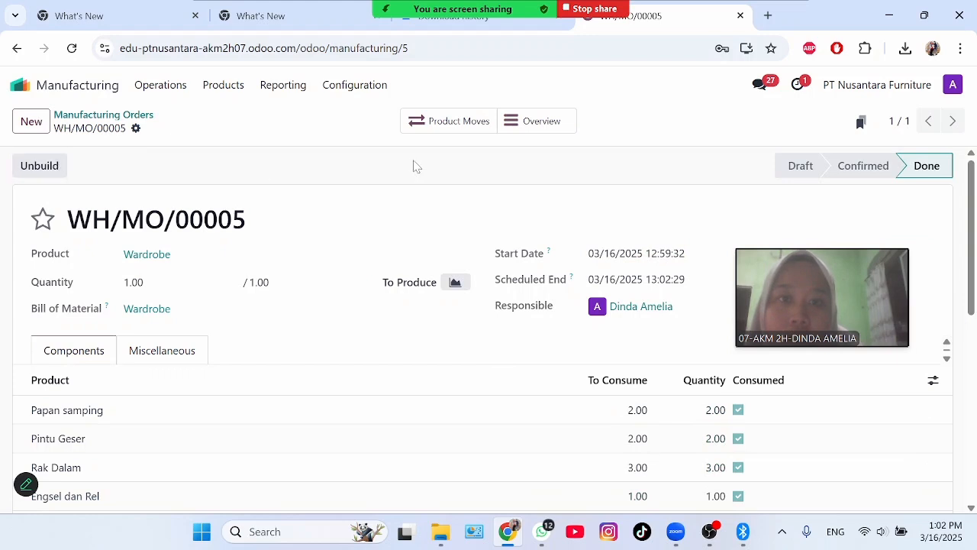
click(535, 125)
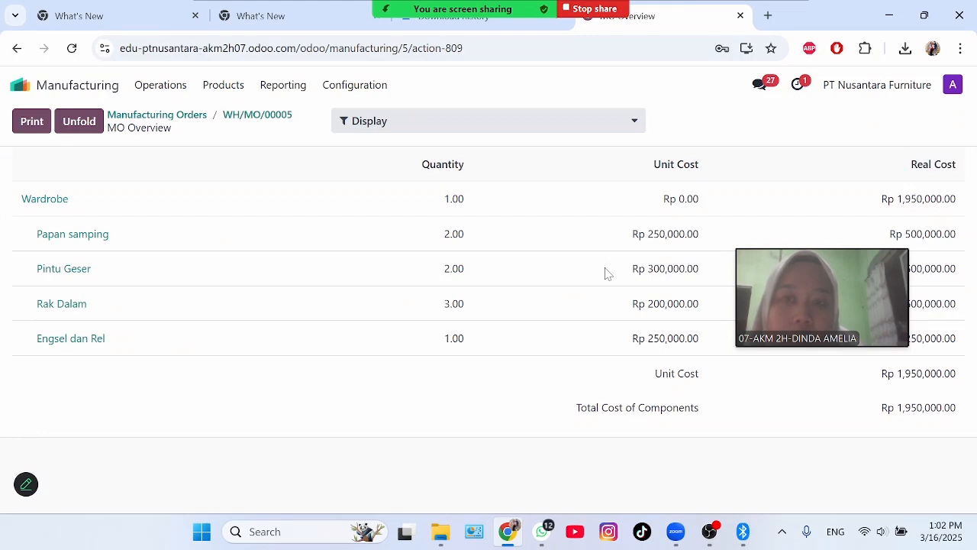
Switch to the Inventory app and open the Wardrobe product record to check its on-hand stock
click(77, 87)
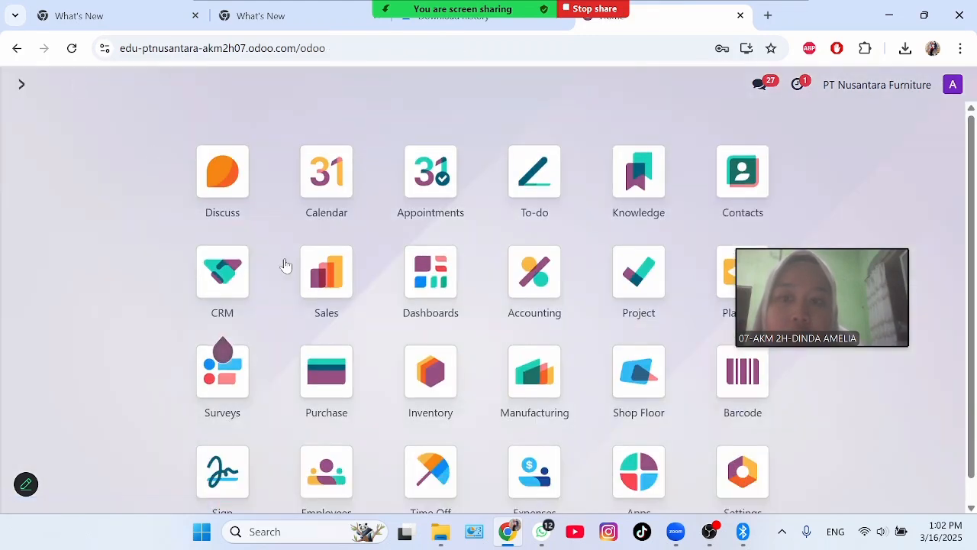
click(428, 365)
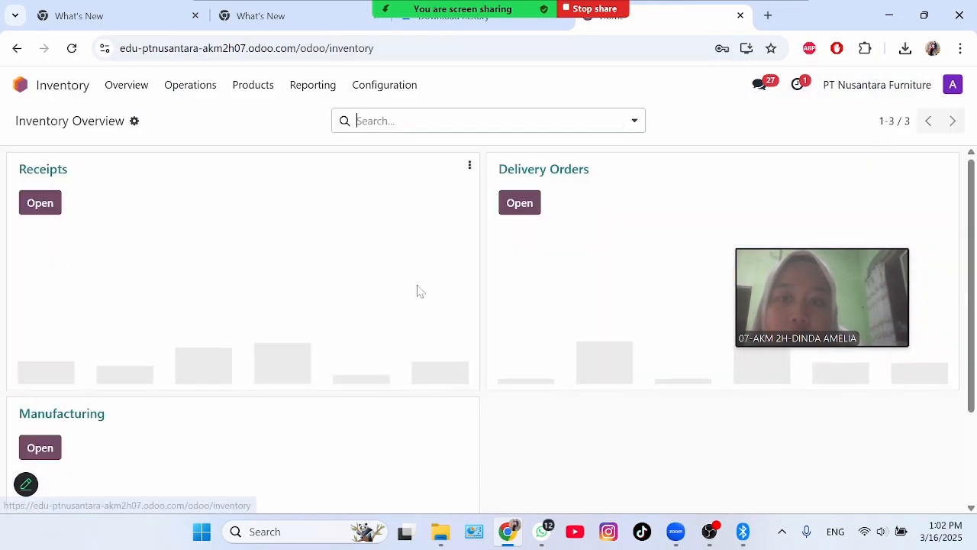
click(262, 87)
click(287, 118)
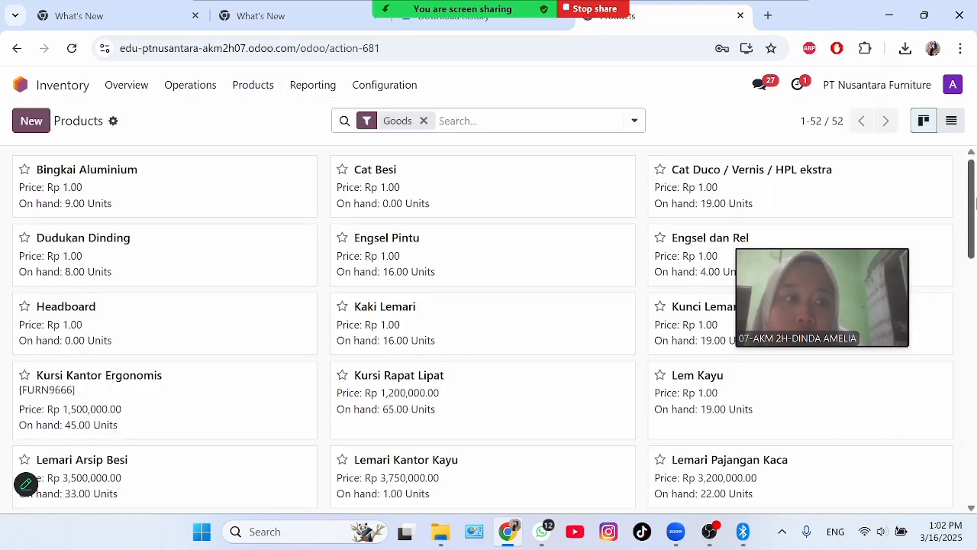
drag(974, 200, 975, 441)
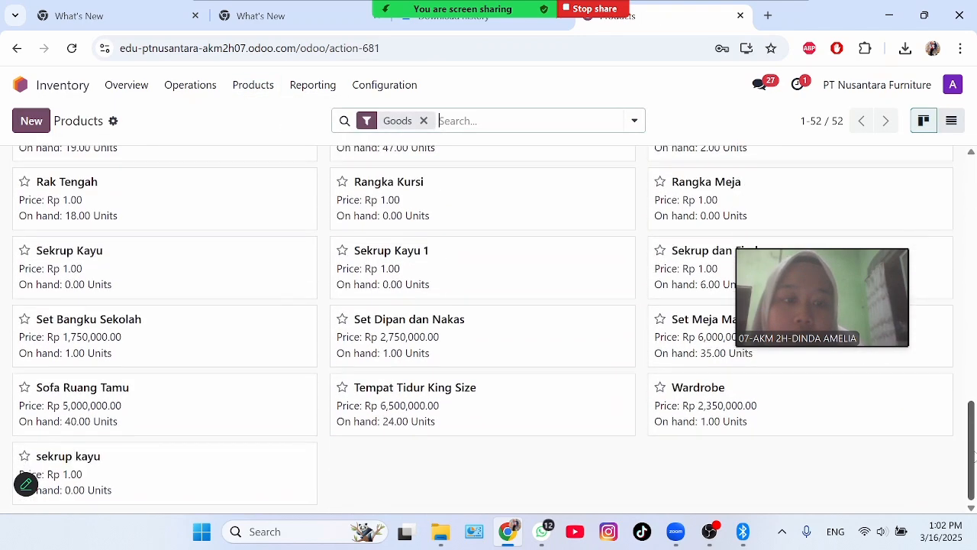
click(777, 394)
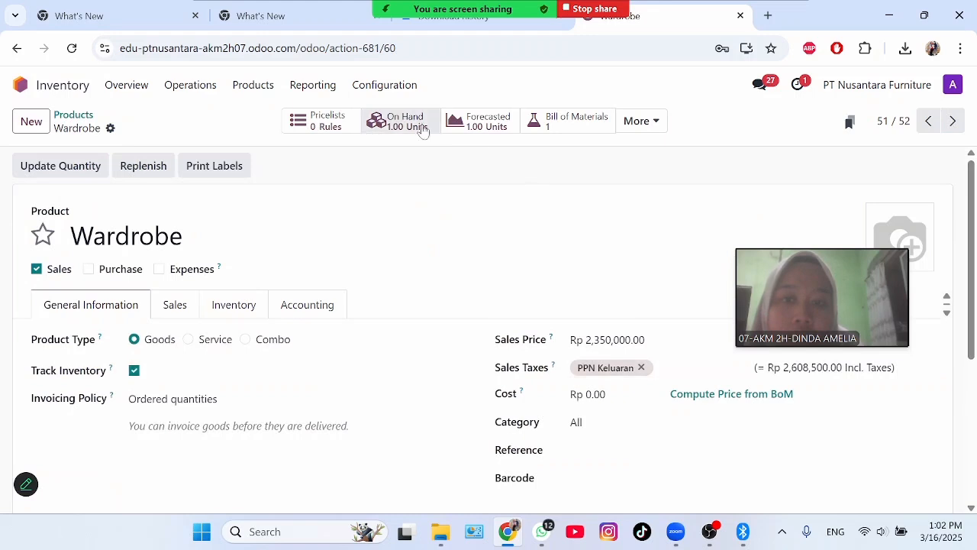
Review the Wardrobe product's Cost Analysis report and return to the apps overview
click(652, 127)
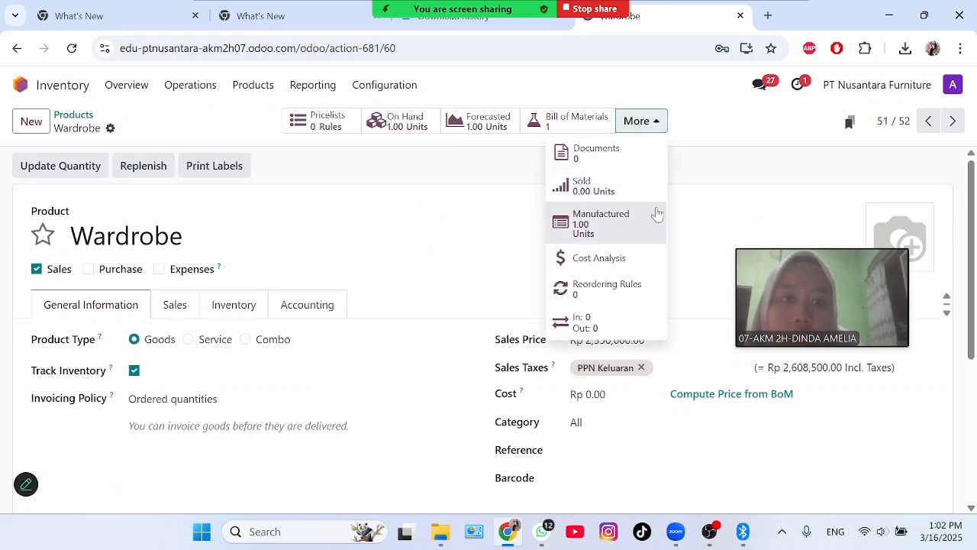
click(640, 260)
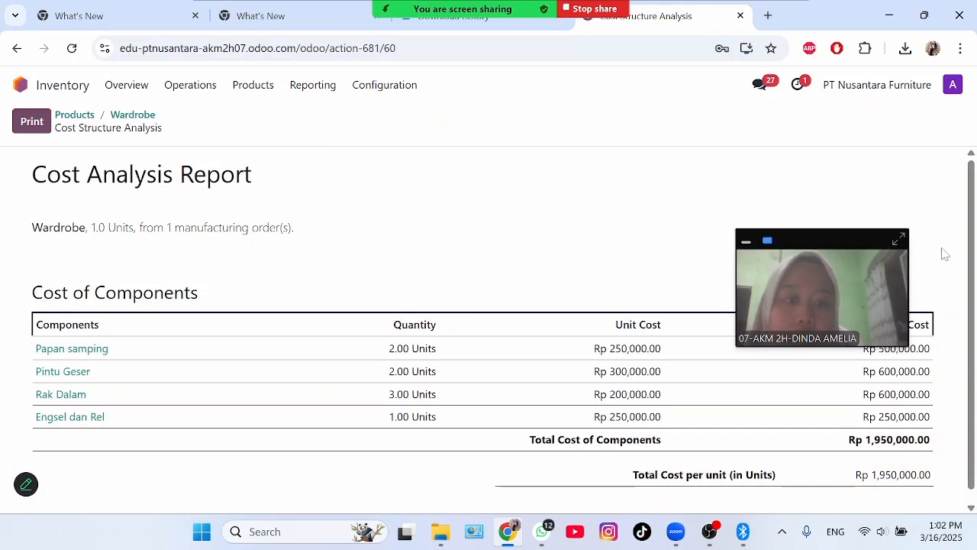
click(44, 89)
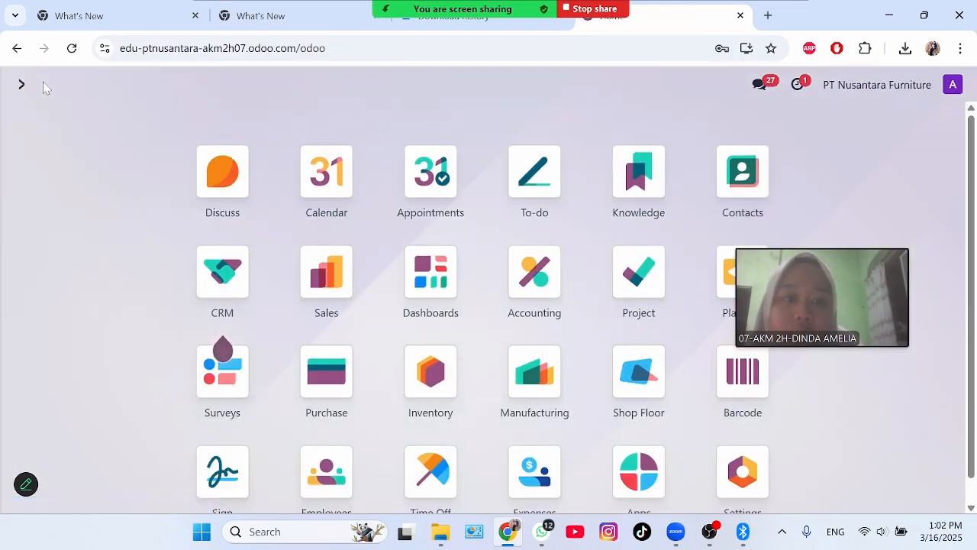